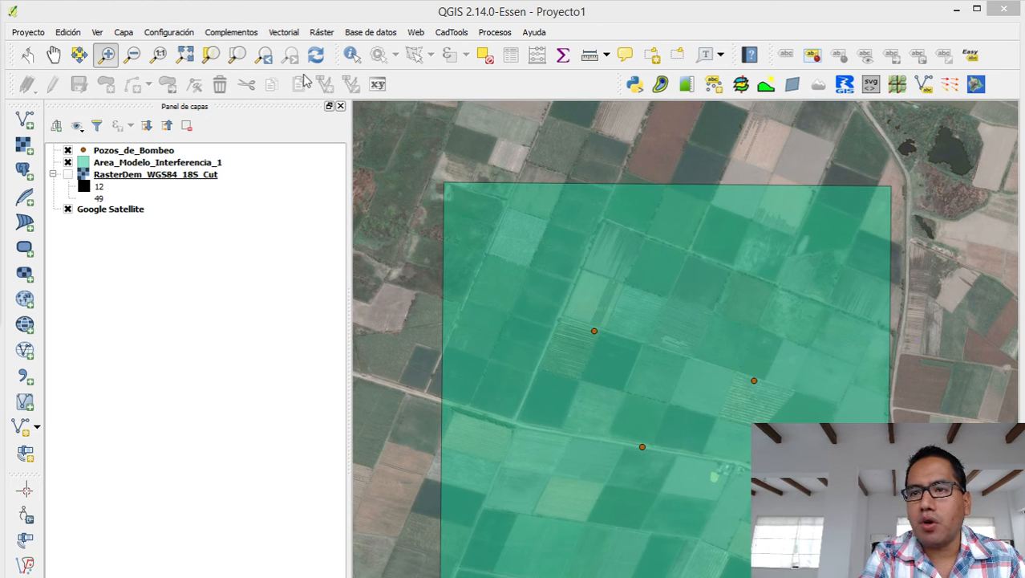
Toggle the RasterDem_WGS84_18S_Cut layer's visibility on and back off.
{"action": "right_click", "coordinate": [71, 177]}
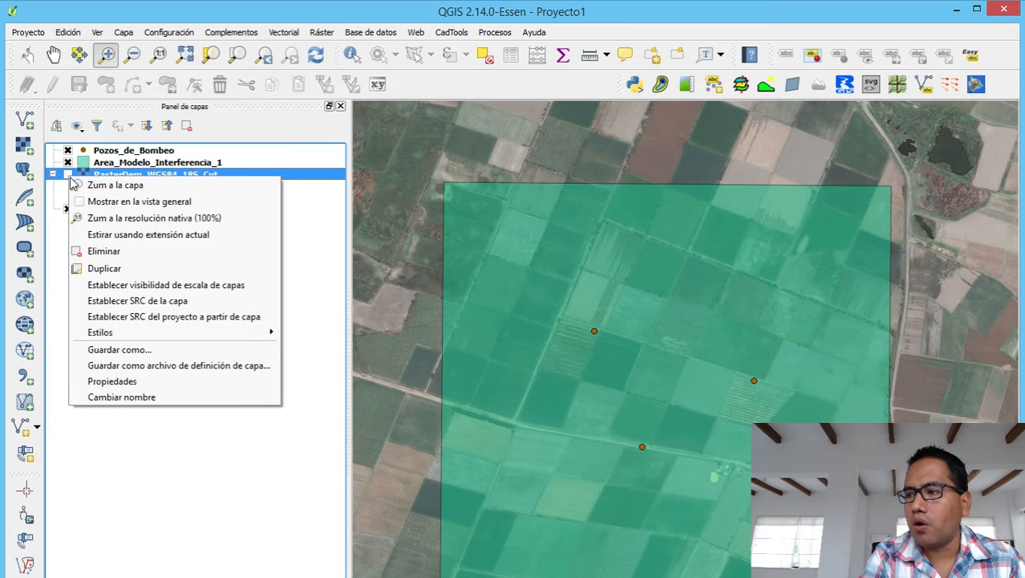
{"action": "left_click", "coordinate": [68, 175]}
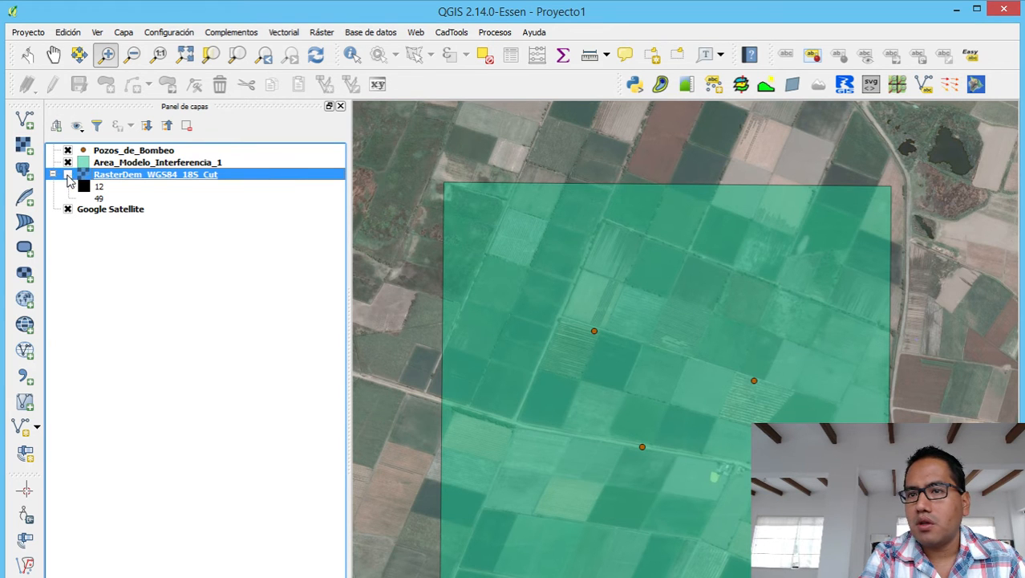
{"action": "left_click", "coordinate": [68, 176]}
{"action": "left_click", "coordinate": [68, 175]}
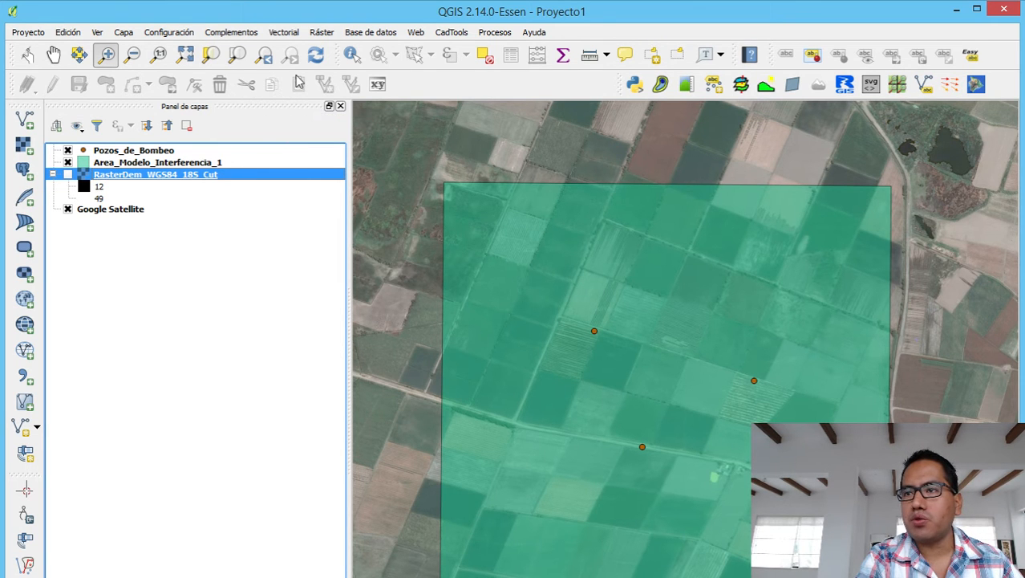
Open Ráster > Conversión > Traducir (convertir formato) for the elevation raster.
{"action": "left_click", "coordinate": [326, 34]}
{"action": "mouse_move", "coordinate": [437, 138]}
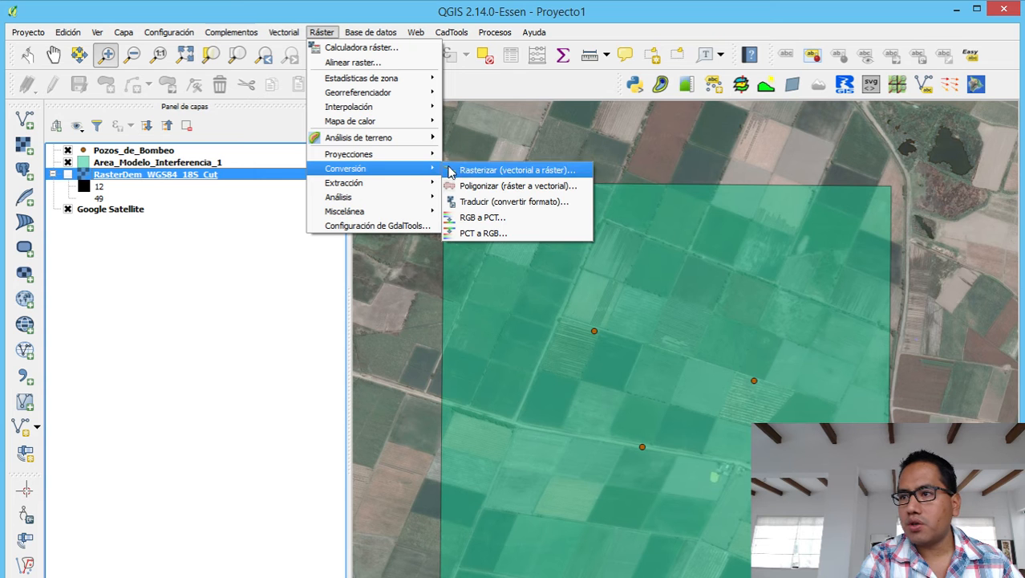
{"action": "left_click", "coordinate": [477, 201]}
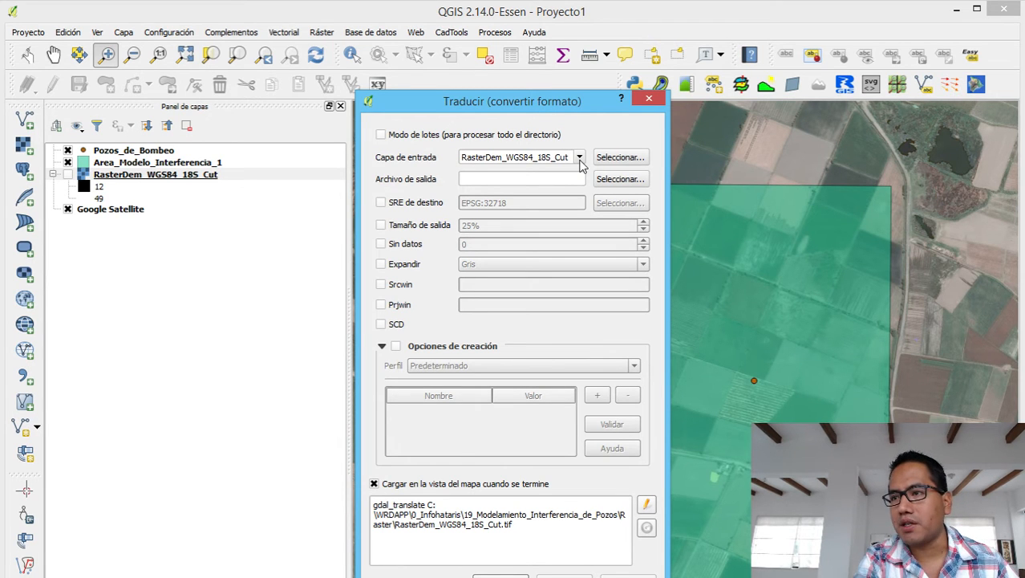
Keep RasterDem_WGS84_18S_Cut as input and name the output after it in the Raster folder.
{"action": "left_click", "coordinate": [580, 162]}
{"action": "left_click", "coordinate": [581, 163]}
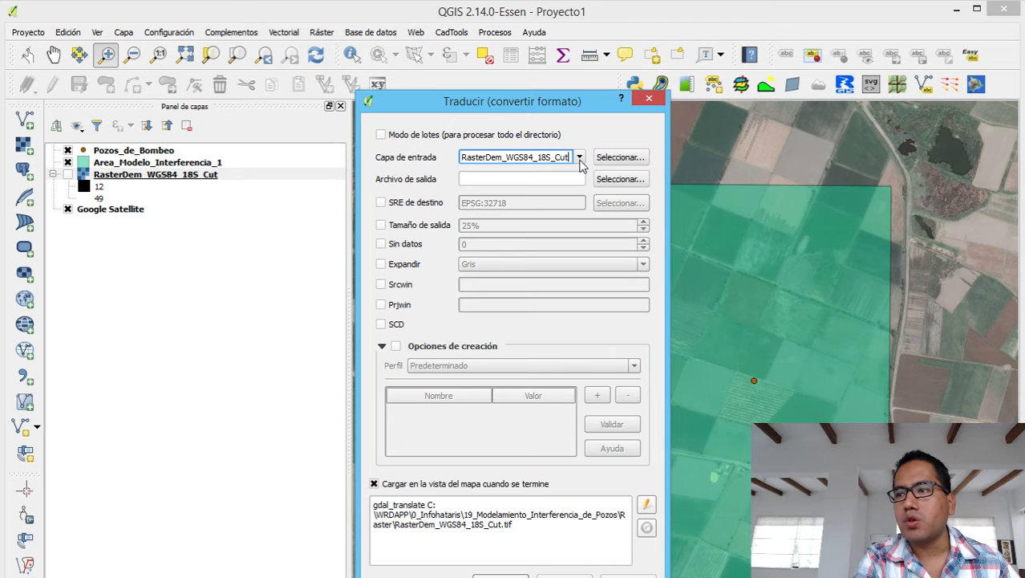
{"action": "left_click", "coordinate": [614, 179]}
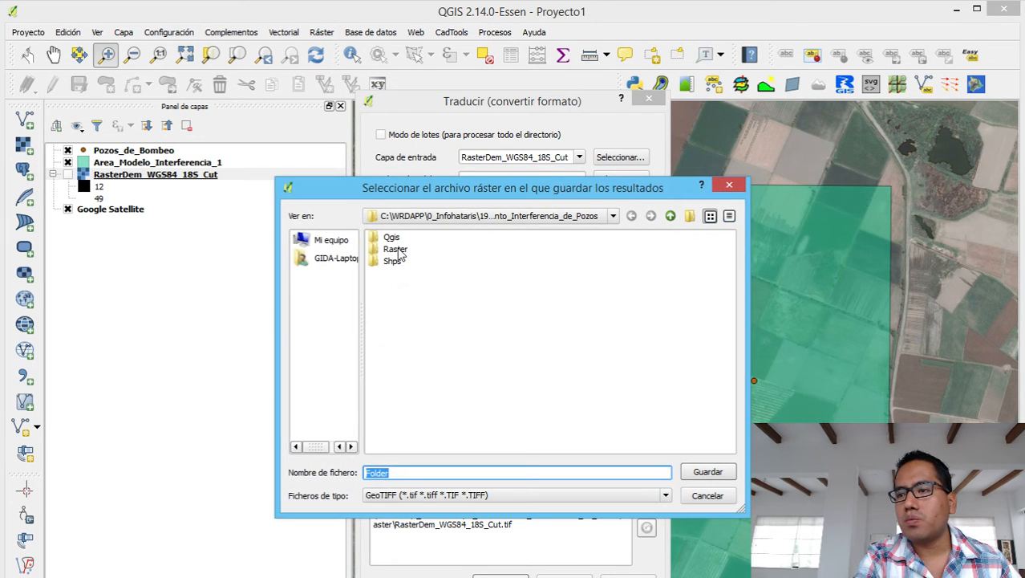
{"action": "left_click", "coordinate": [397, 251]}
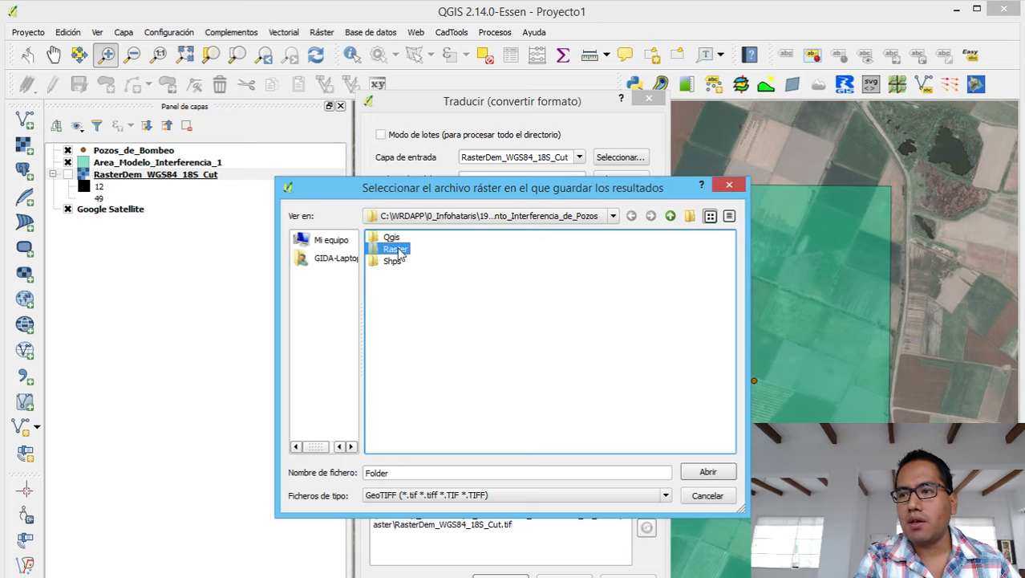
{"action": "double_click", "coordinate": [397, 250]}
{"action": "left_click", "coordinate": [455, 237]}
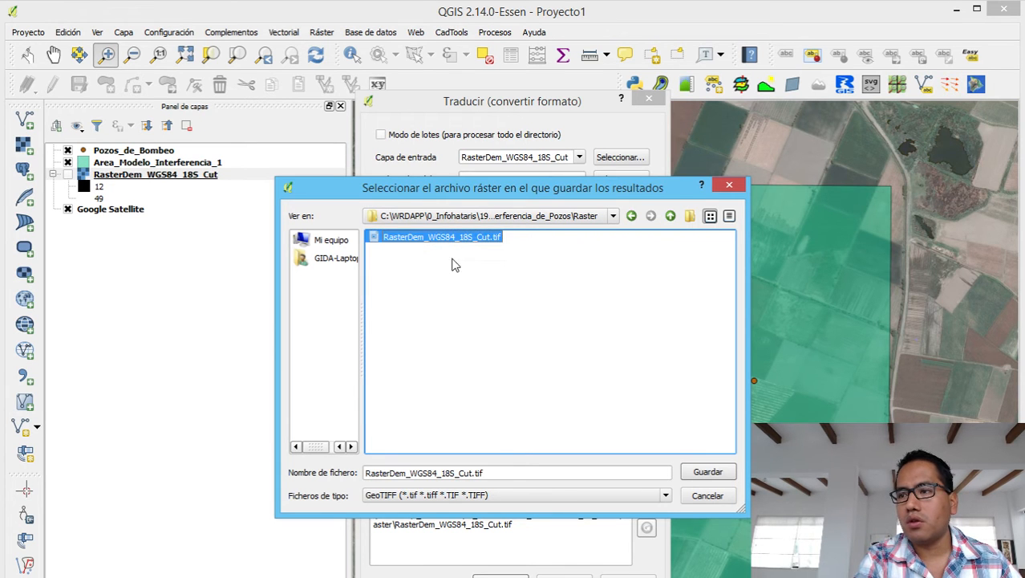
Save the output as a Golden Software 7 Binary Grid (.grd) file.
{"action": "left_click", "coordinate": [514, 495]}
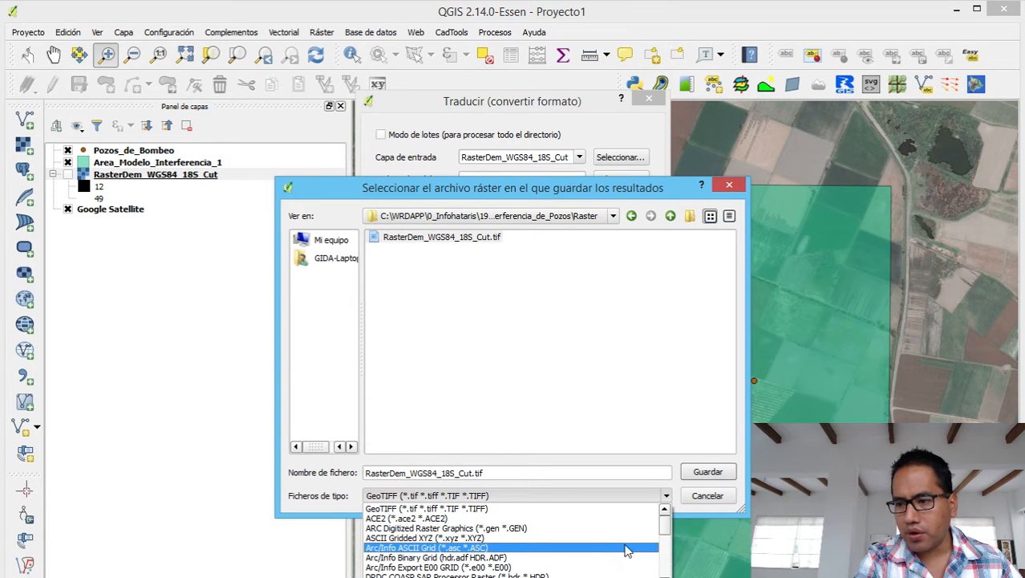
{"action": "left_click_drag", "start_coordinate": [665, 534], "coordinate": [665, 541]}
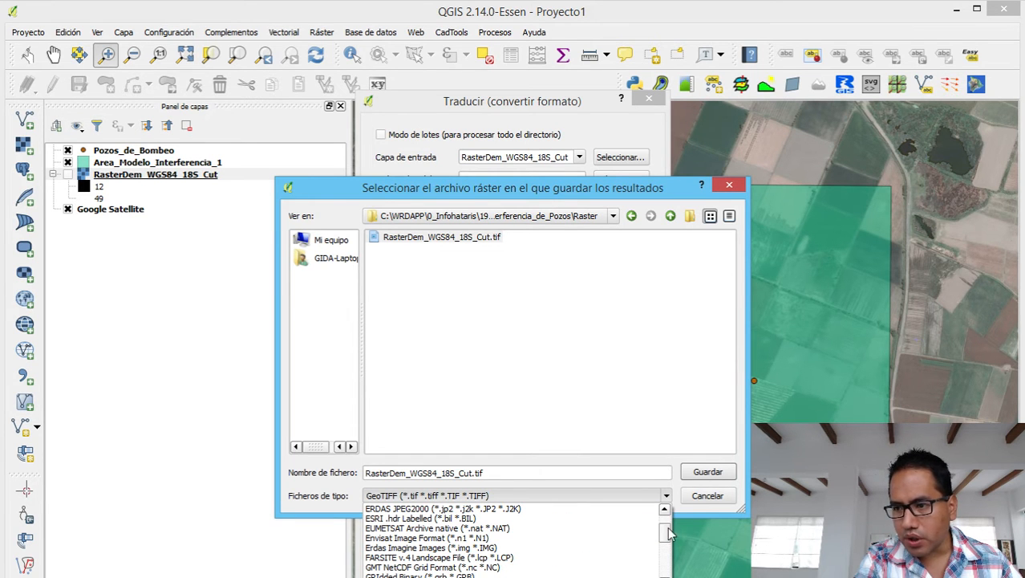
{"action": "left_click_drag", "start_coordinate": [670, 534], "coordinate": [665, 567]}
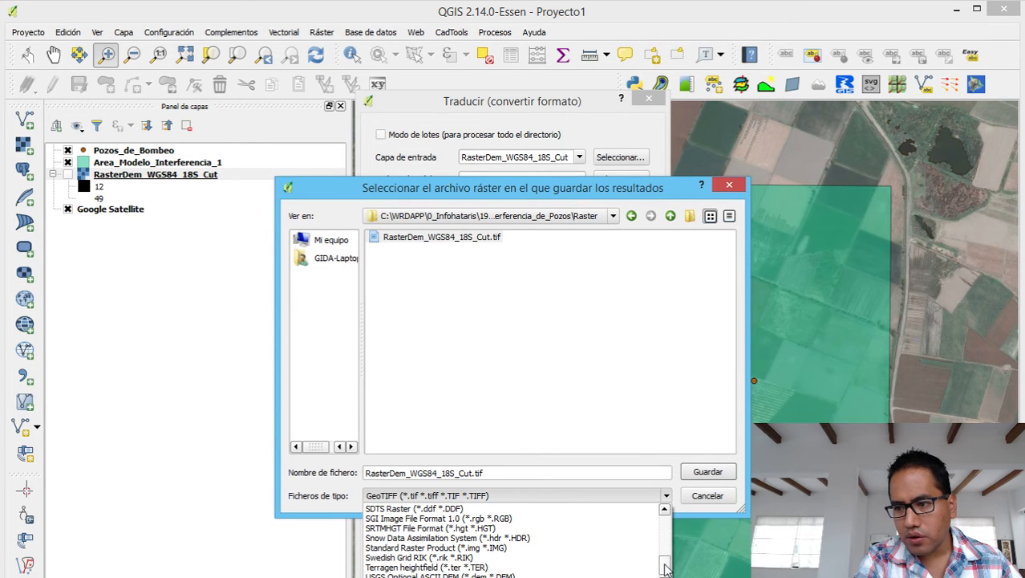
{"action": "left_click", "coordinate": [664, 510]}
{"action": "left_click_drag", "start_coordinate": [665, 511], "coordinate": [664, 511]}
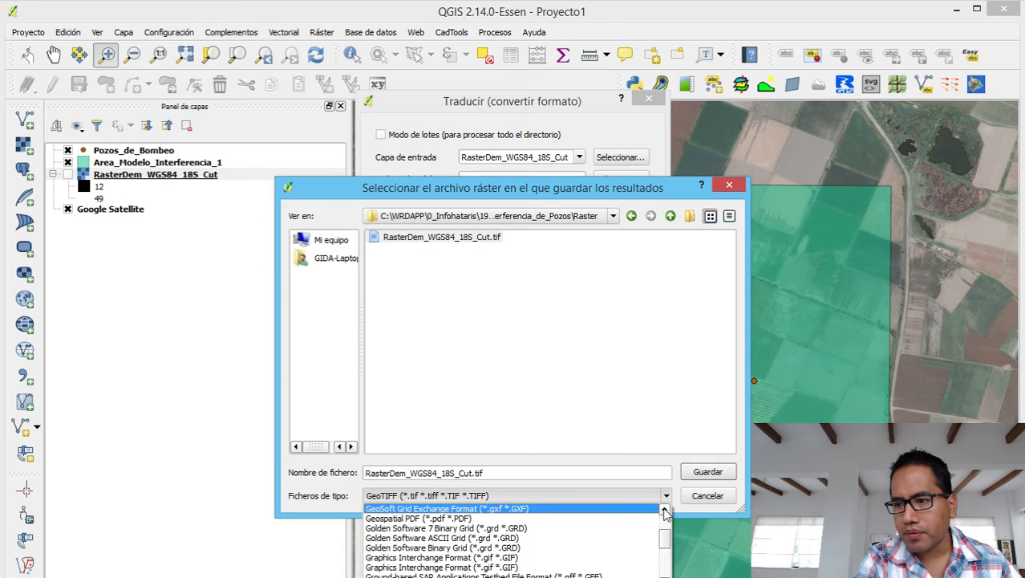
{"action": "left_click", "coordinate": [445, 530]}
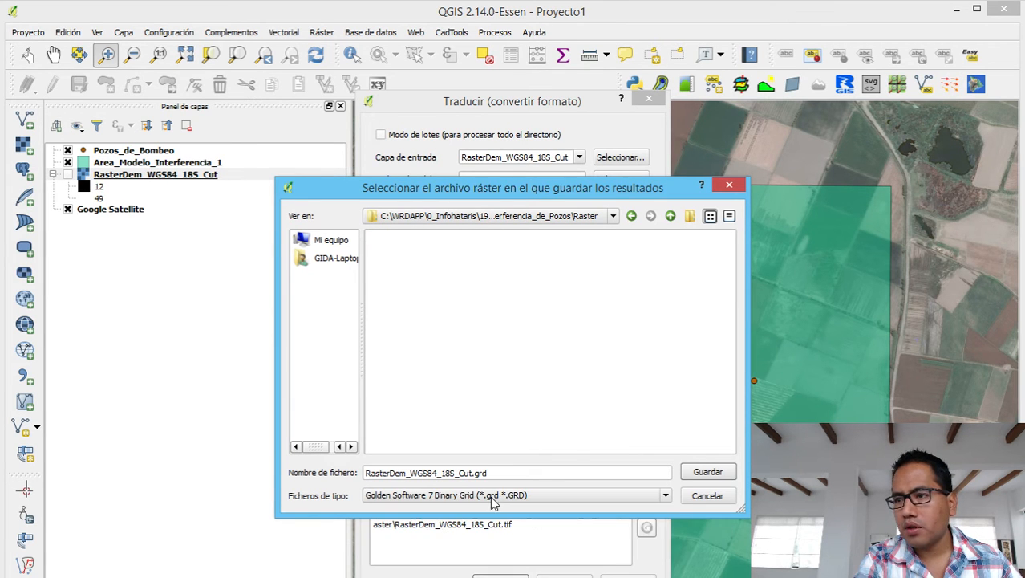
{"action": "left_click", "coordinate": [708, 471]}
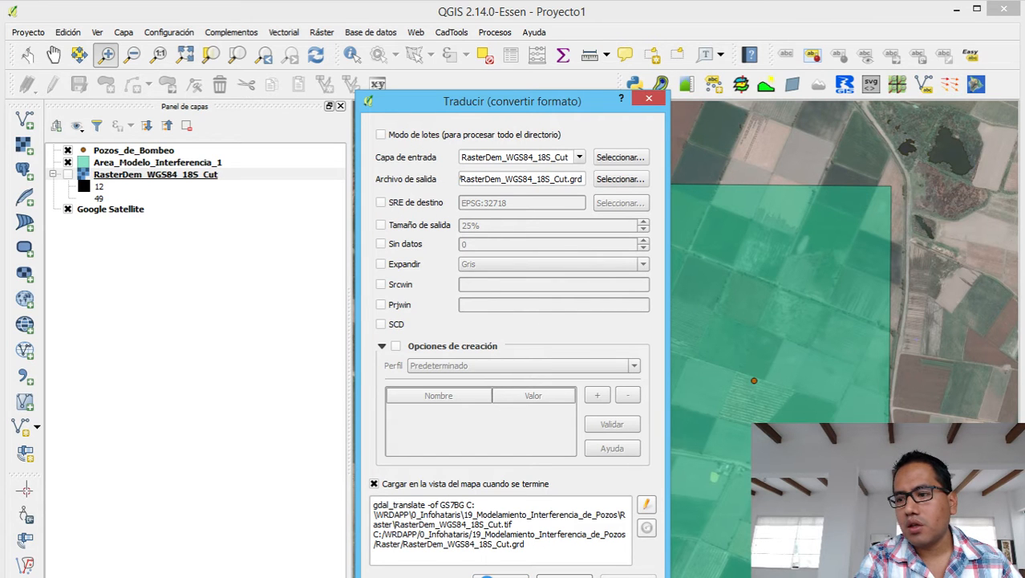
Run the conversion to the .grd file and close the conversion tool.
{"action": "left_click", "coordinate": [500, 576]}
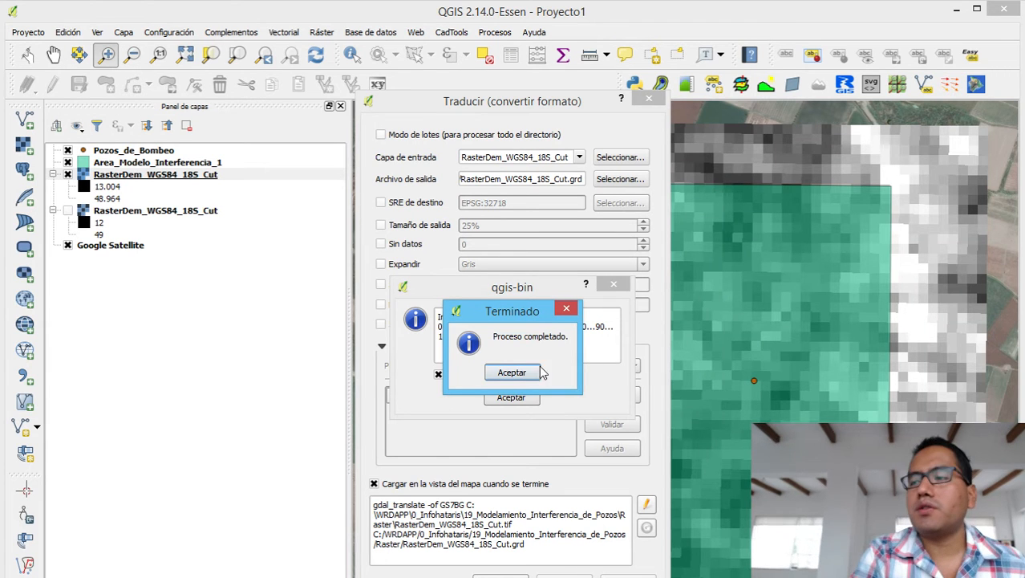
{"action": "left_click", "coordinate": [532, 375]}
{"action": "left_click", "coordinate": [510, 397]}
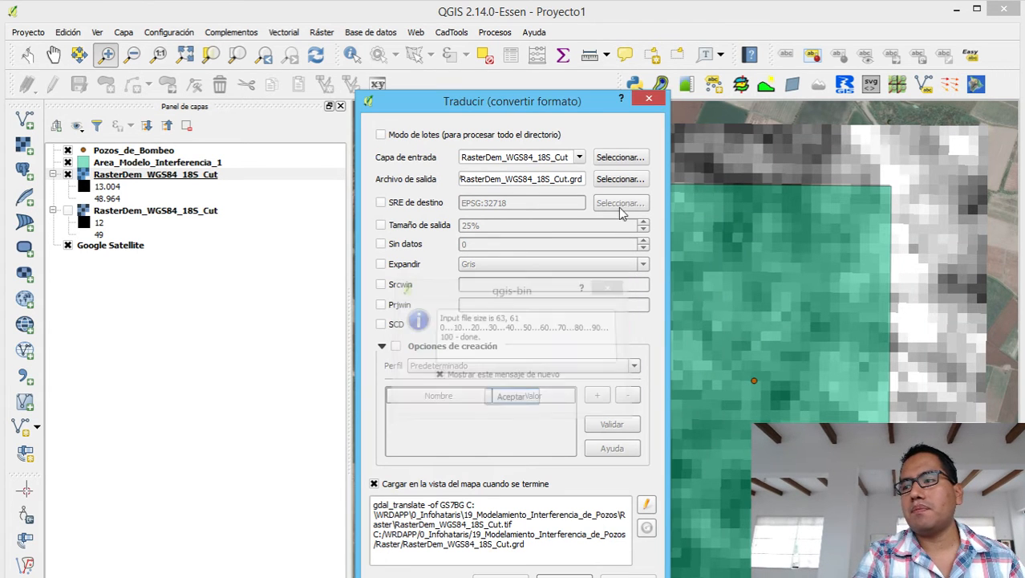
{"action": "left_click", "coordinate": [649, 98]}
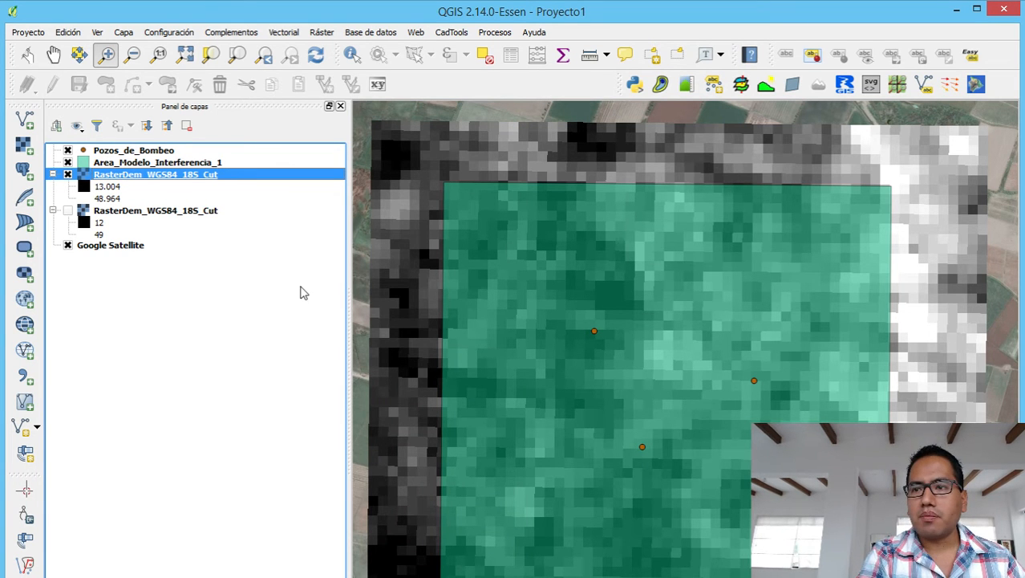
Remove the newly added grid layer from the QGIS project.
{"action": "right_click", "coordinate": [205, 177]}
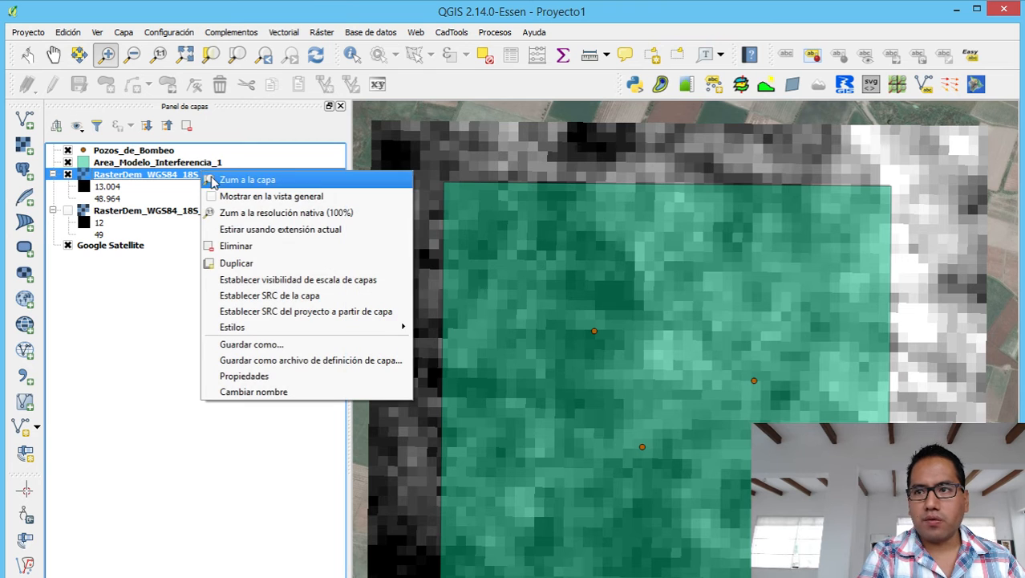
{"action": "left_click", "coordinate": [231, 246]}
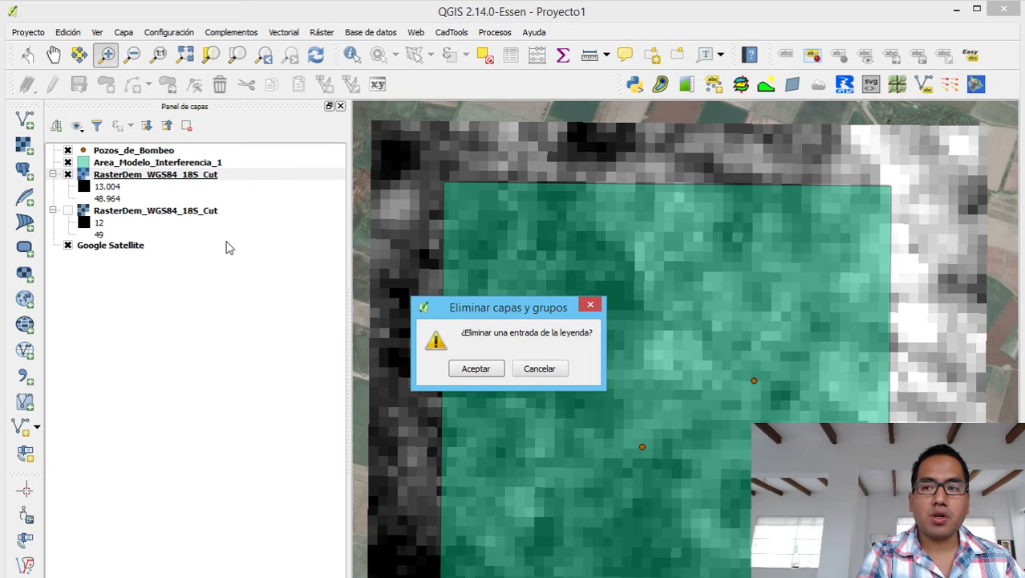
{"action": "left_click", "coordinate": [469, 368]}
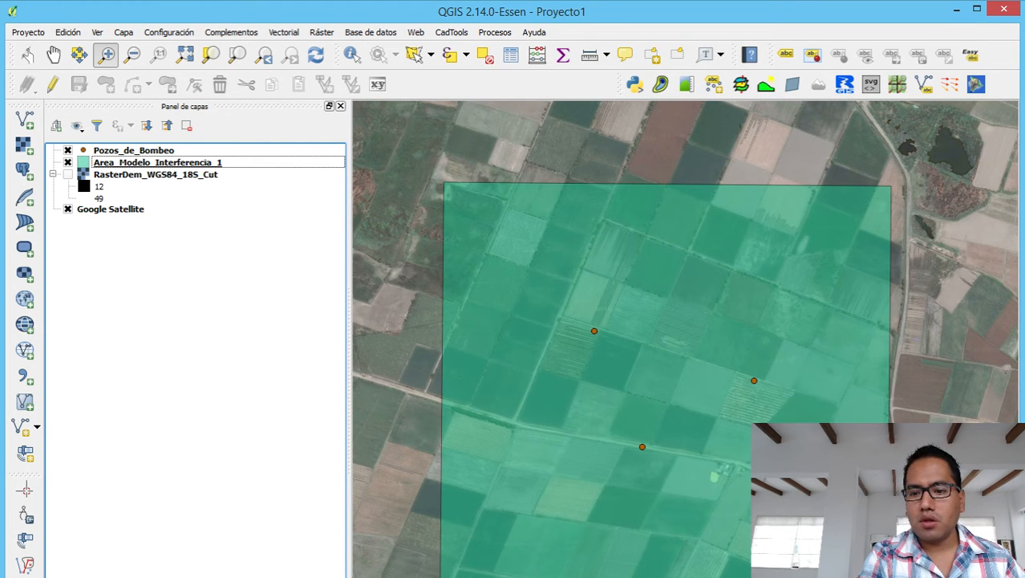
Launch ModelMuse and create a new MODFLOW model, reaching the Initial Grid dialog.
{"action": "key", "text": "super"}
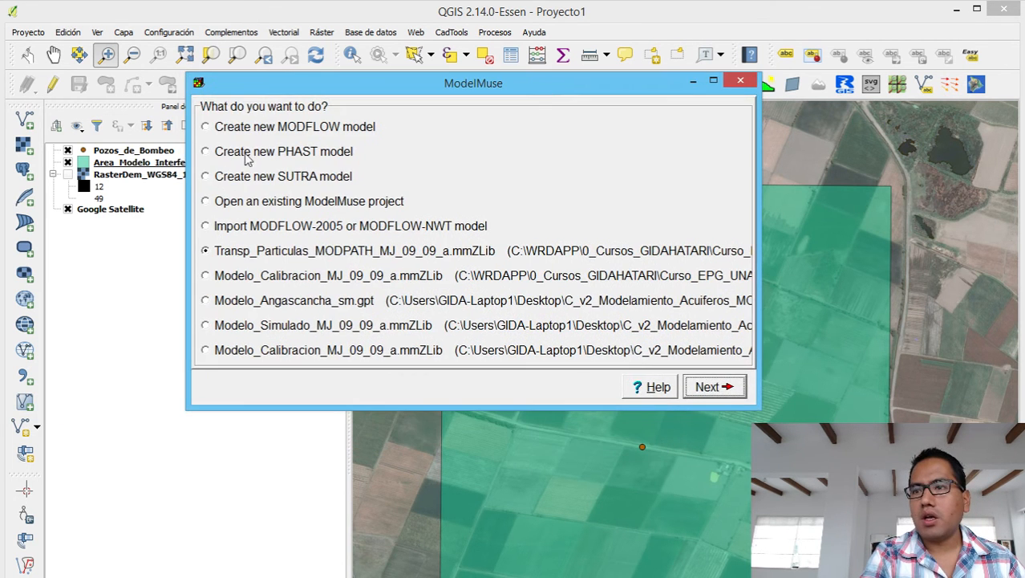
{"action": "left_click", "coordinate": [361, 128]}
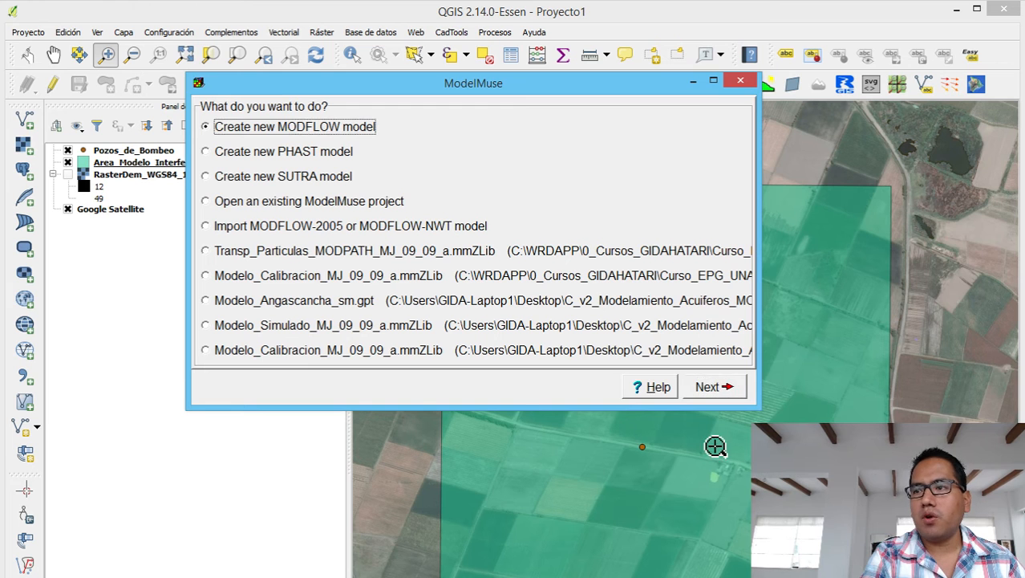
{"action": "left_click", "coordinate": [709, 388]}
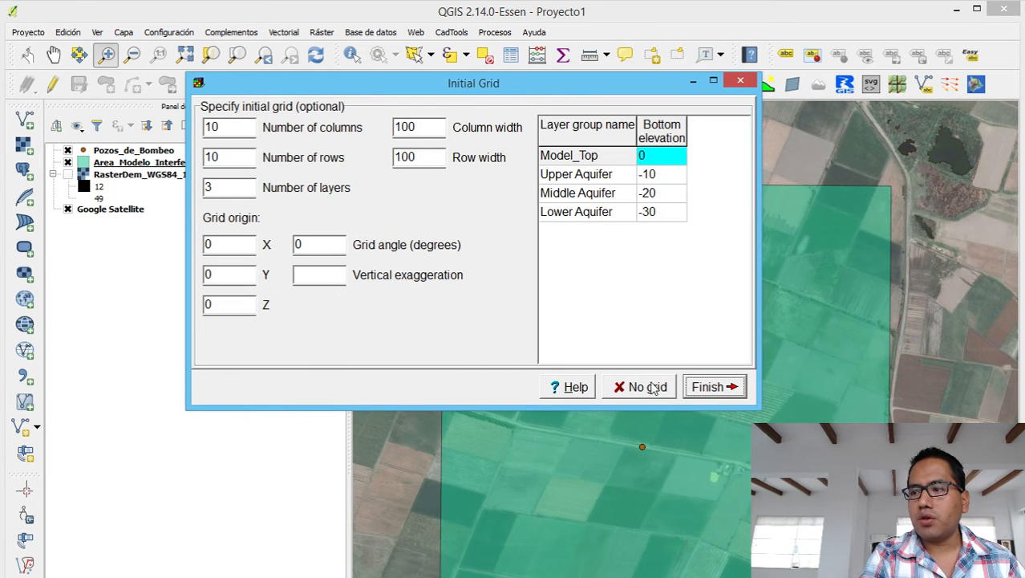
Set the number of layers in the Initial Grid dialog to 1.
{"action": "double_click", "coordinate": [235, 183]}
{"action": "type", "text": "1"}
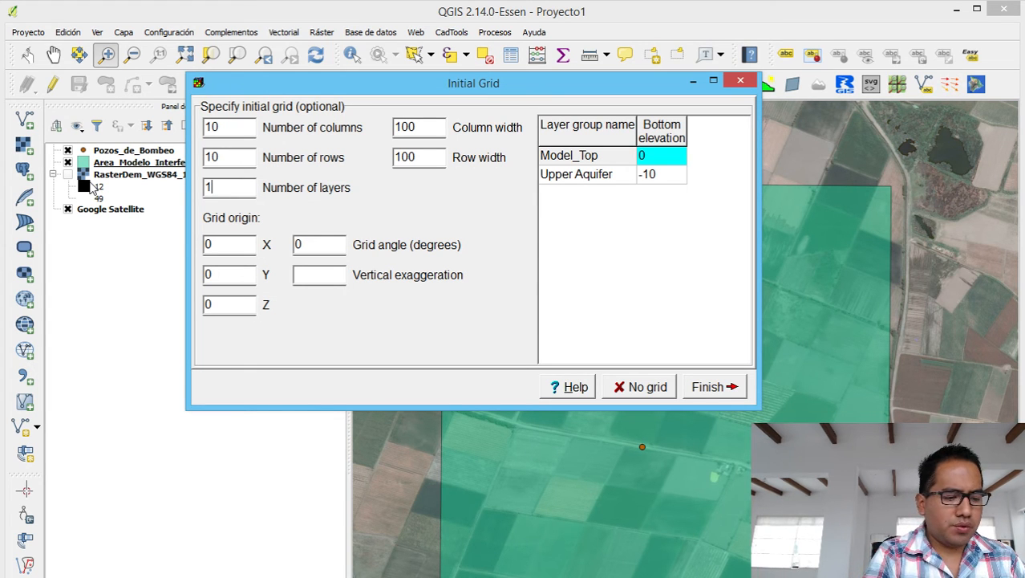
{"action": "key", "text": "BackSpace"}
{"action": "type", "text": "2"}
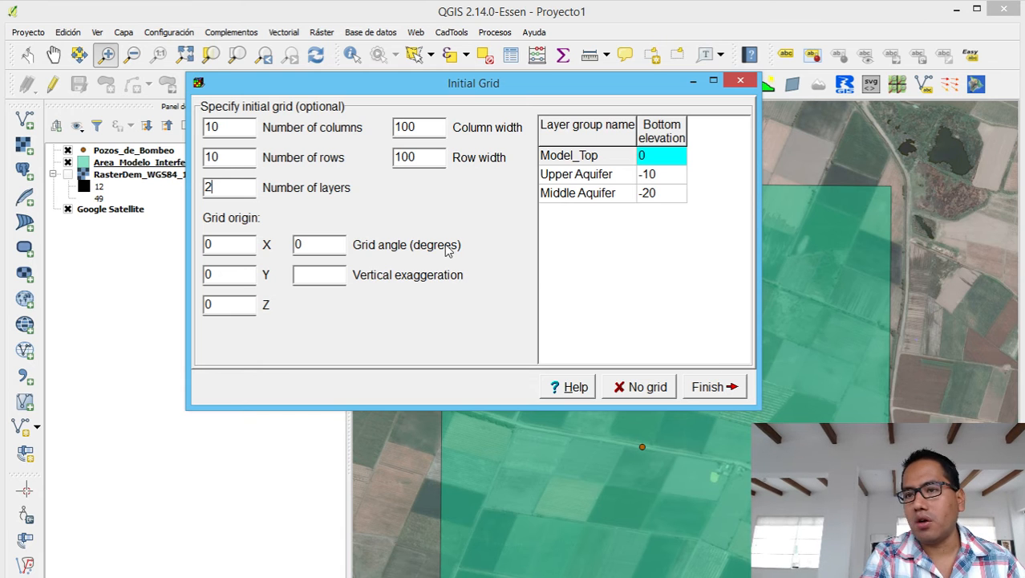
{"action": "key", "text": "BackSpace"}
{"action": "type", "text": "1"}
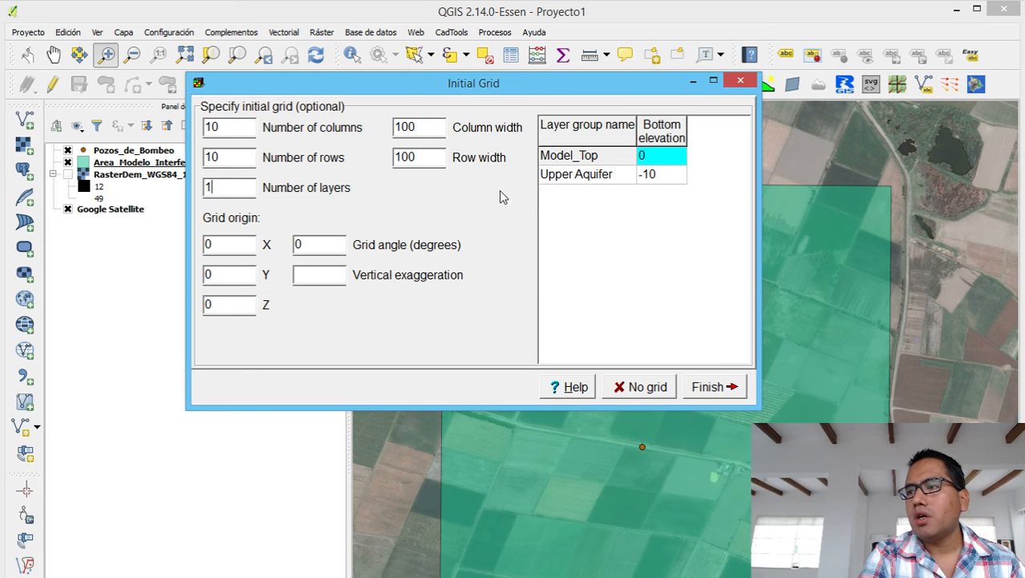
Rename the Upper Aquifer layer group to AcuiferoAluvial and create the model with No grid.
{"action": "left_click", "coordinate": [622, 179]}
{"action": "double_click", "coordinate": [621, 173]}
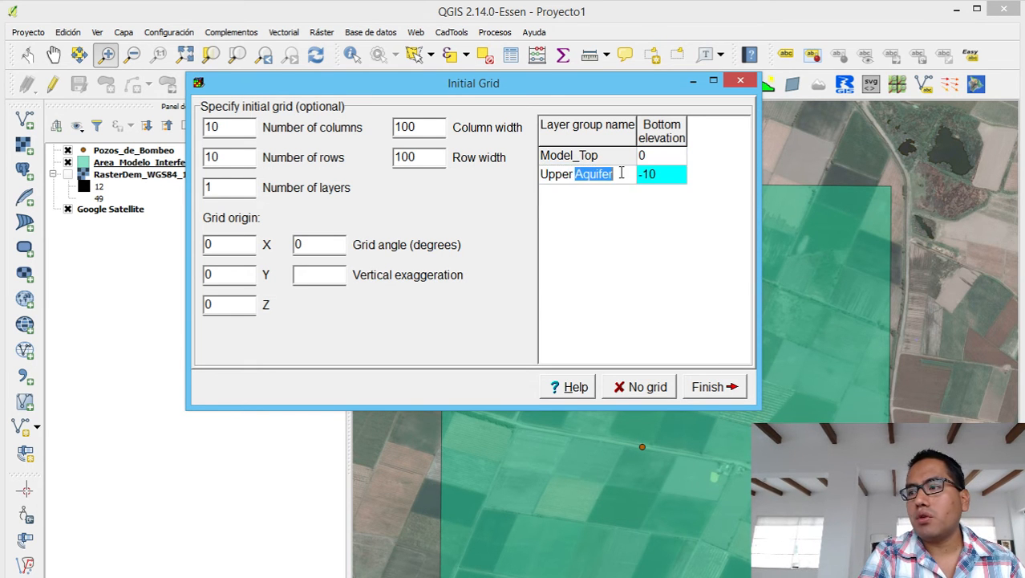
{"action": "left_click", "coordinate": [621, 174]}
{"action": "left_click_drag", "start_coordinate": [621, 174], "coordinate": [462, 158]}
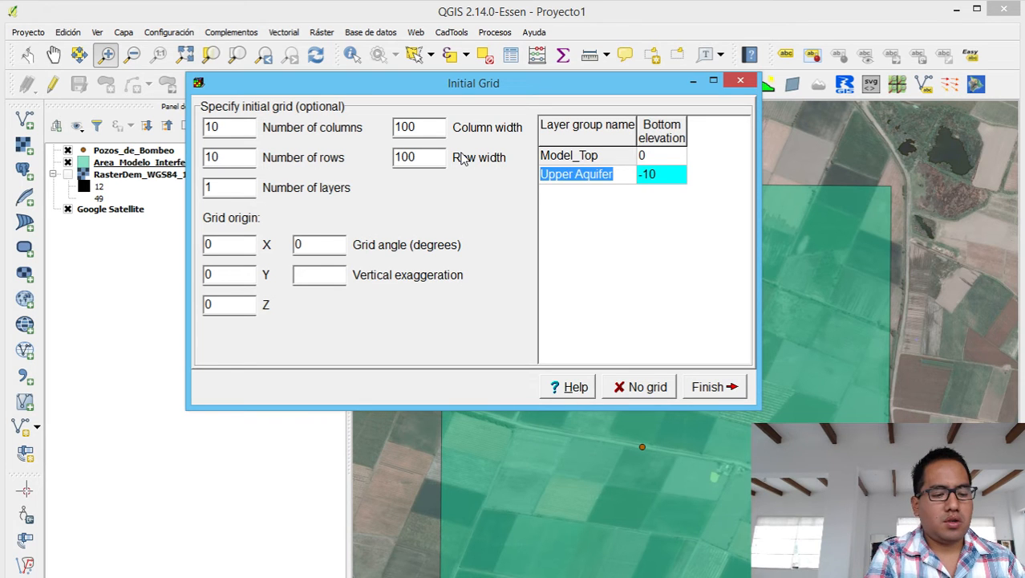
{"action": "type", "text": "AcuiferoAlu"}
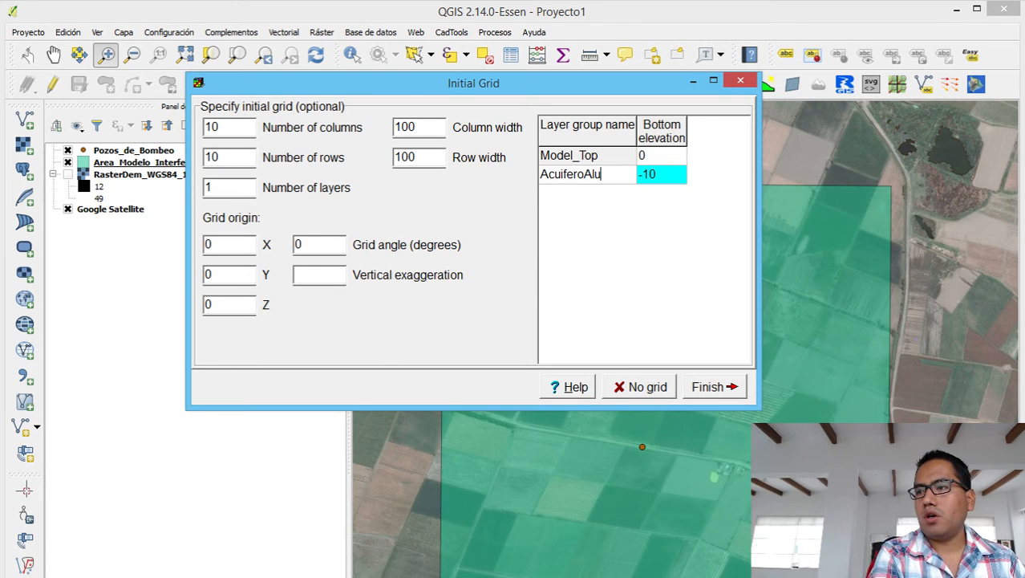
{"action": "type", "text": "voa;"}
{"action": "key", "text": "BackSpace"}
{"action": "key", "text": "BackSpace"}
{"action": "key", "text": "BackSpace"}
{"action": "key", "text": "BackSpace"}
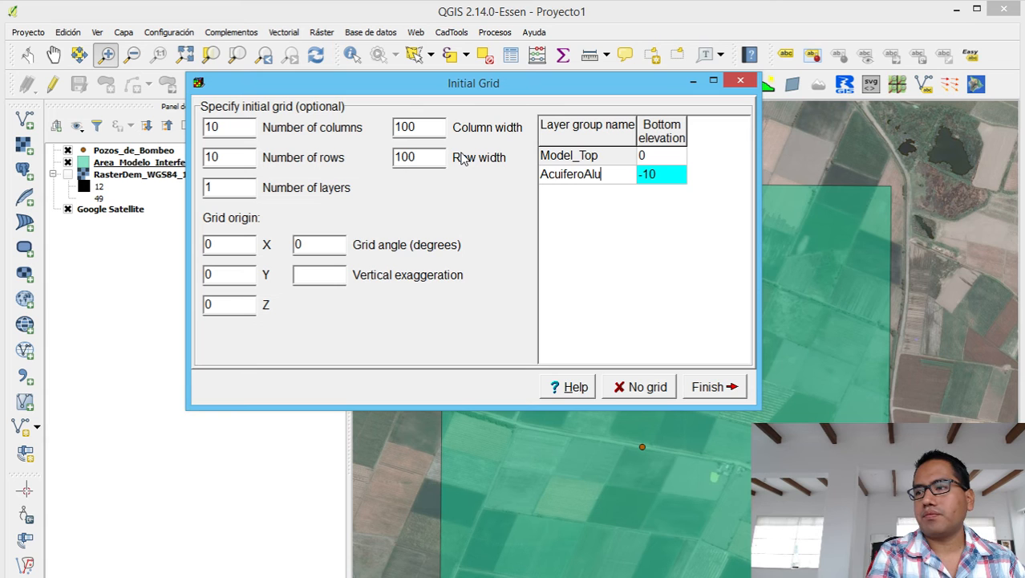
{"action": "type", "text": "vial"}
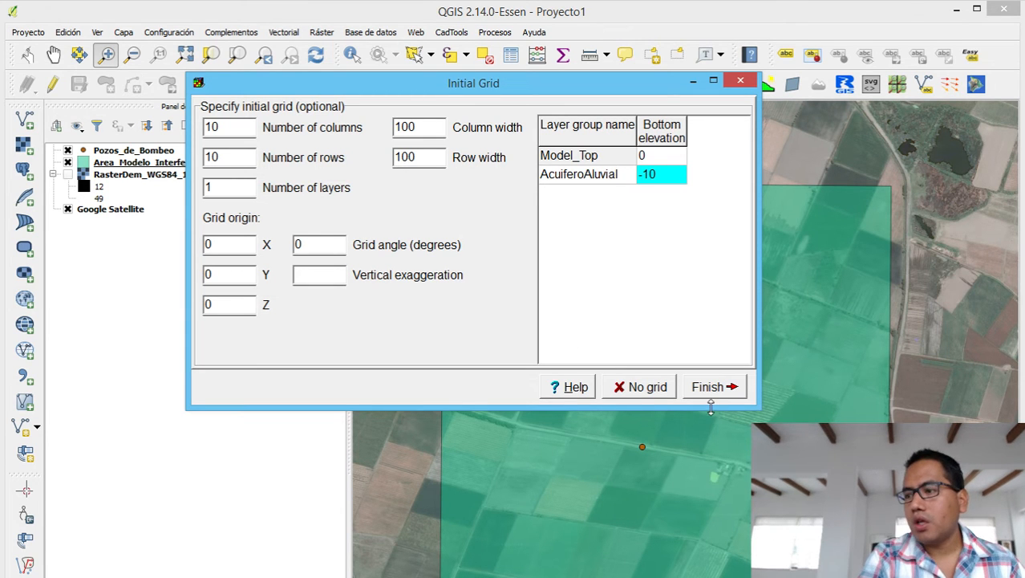
{"action": "left_click", "coordinate": [649, 388]}
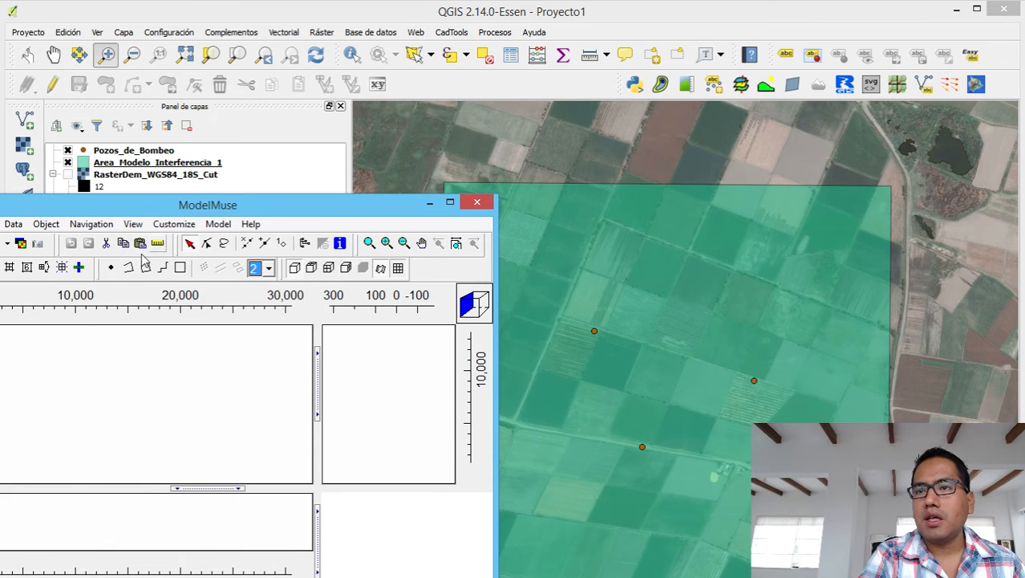
Close QGIS discarding its project, then move and enlarge ModelMuse to fill the screen.
{"action": "left_click", "coordinate": [325, 152]}
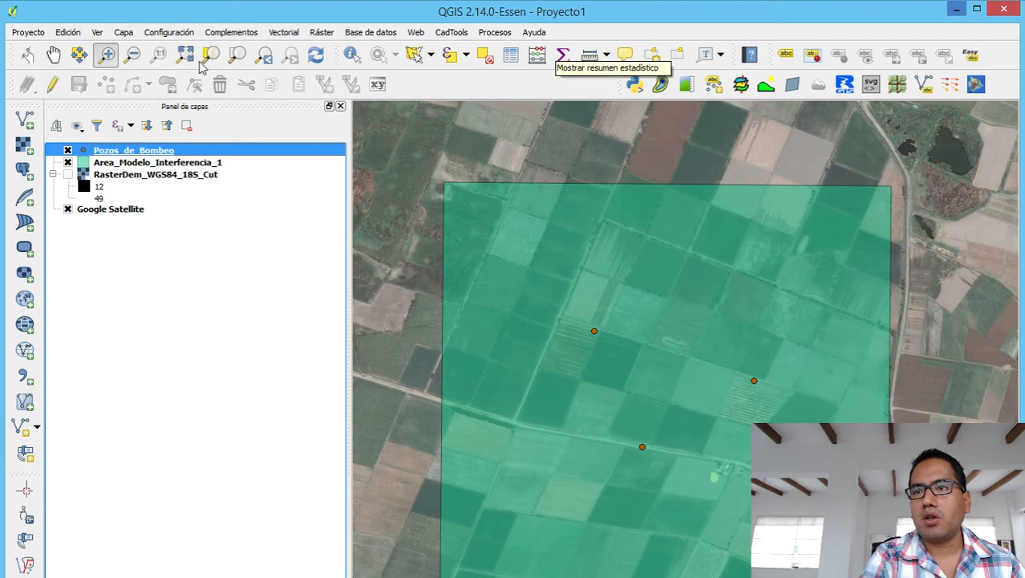
{"action": "left_click", "coordinate": [1004, 9]}
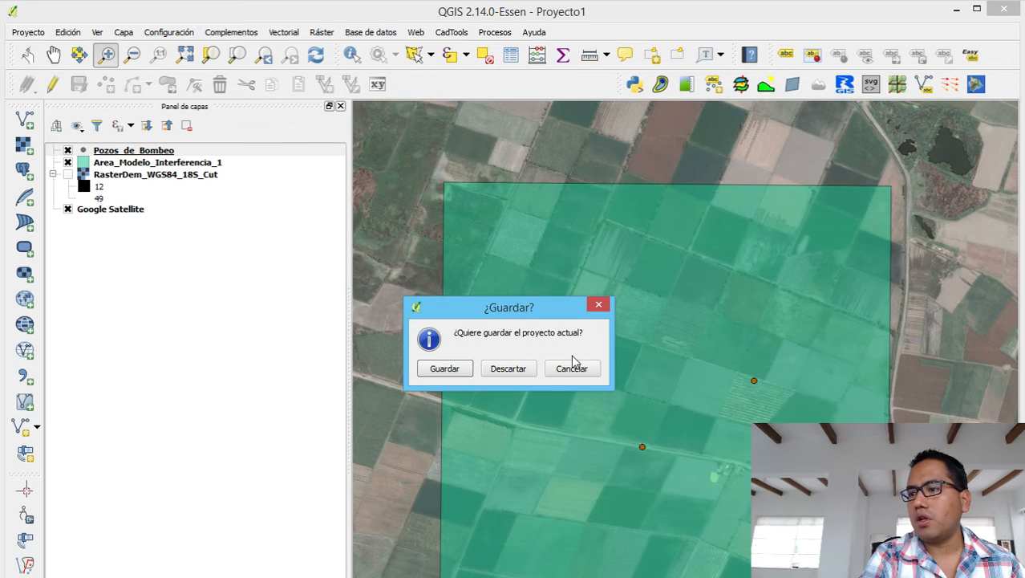
{"action": "left_click", "coordinate": [505, 368]}
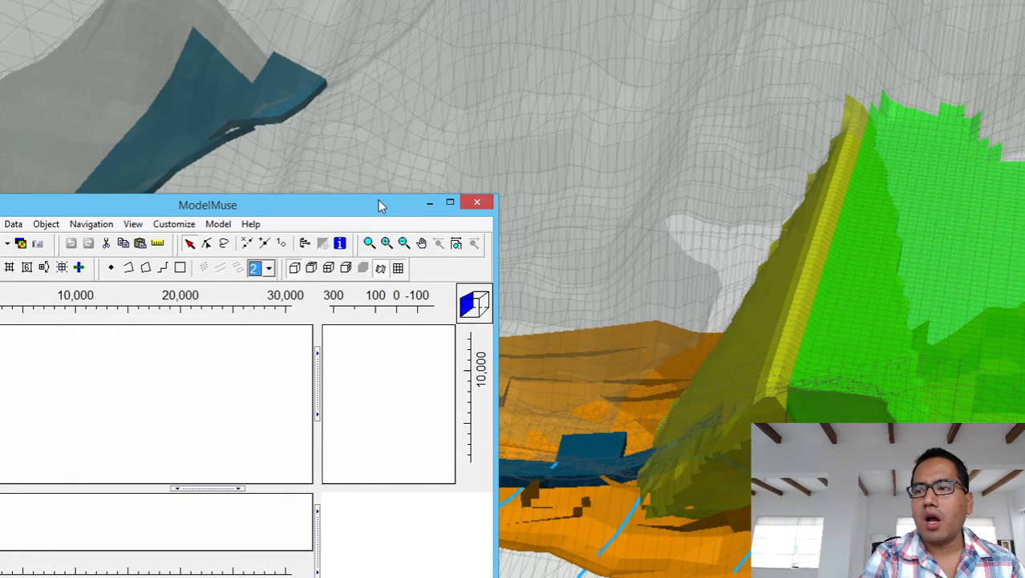
{"action": "left_click_drag", "start_coordinate": [381, 206], "coordinate": [464, 12]}
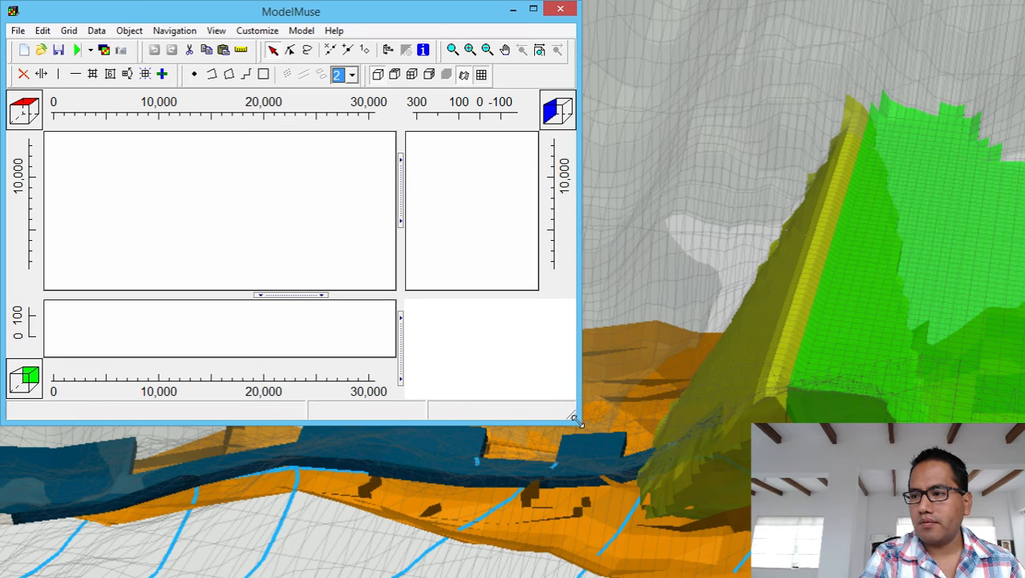
{"action": "left_click_drag", "start_coordinate": [576, 419], "coordinate": [1022, 572]}
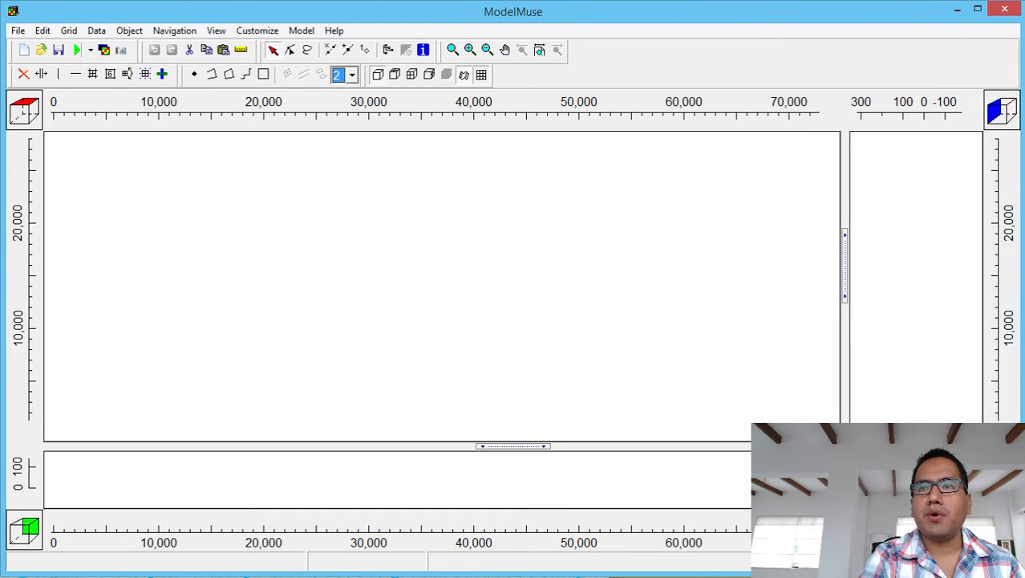
Start a shapefile import and browse to WRDAPP\0_Infohataris\19_Modelamiento_Interferencia_de_Pozos.
{"action": "left_click", "coordinate": [17, 30]}
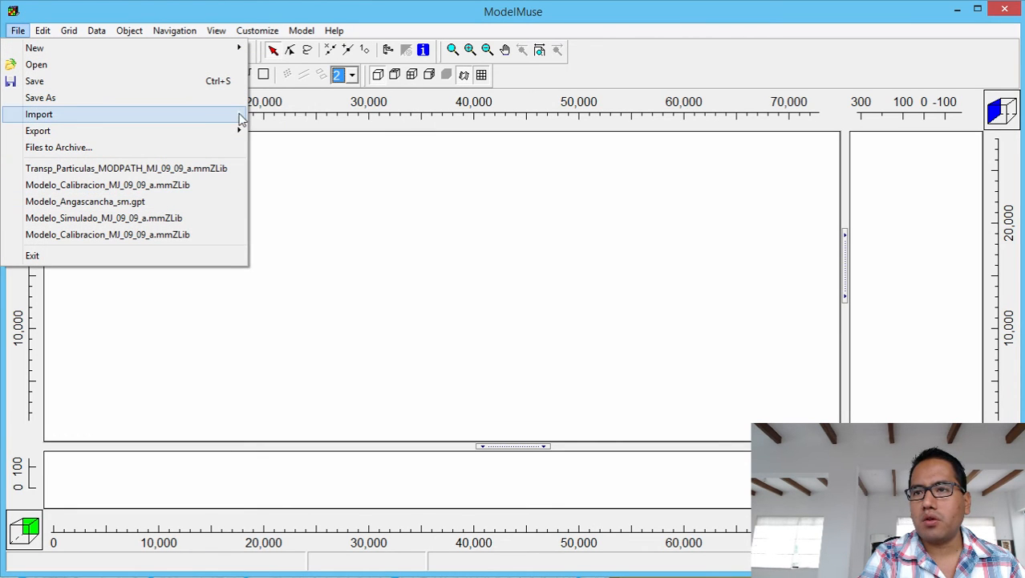
{"action": "mouse_move", "coordinate": [241, 119]}
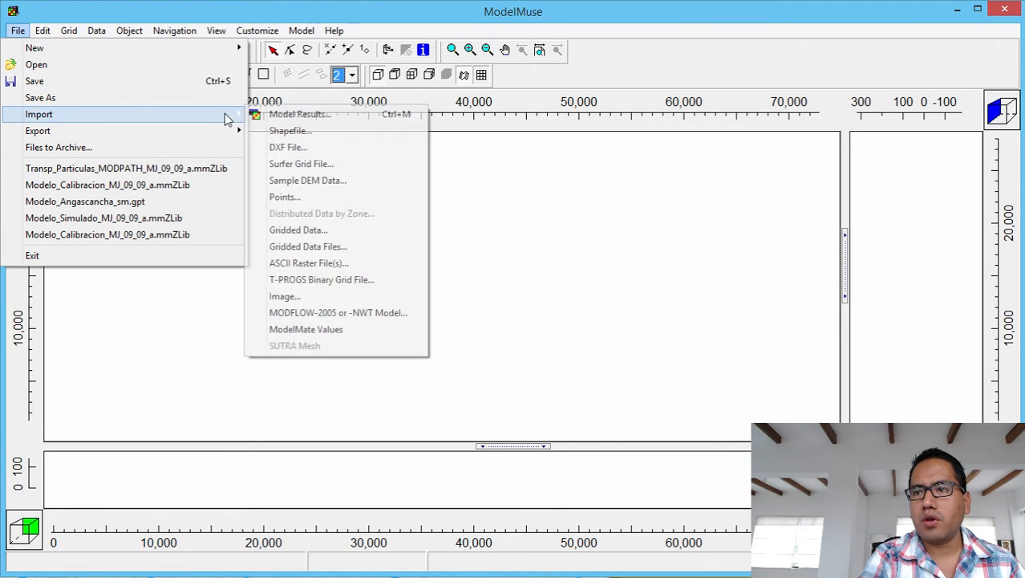
{"action": "left_click", "coordinate": [329, 135]}
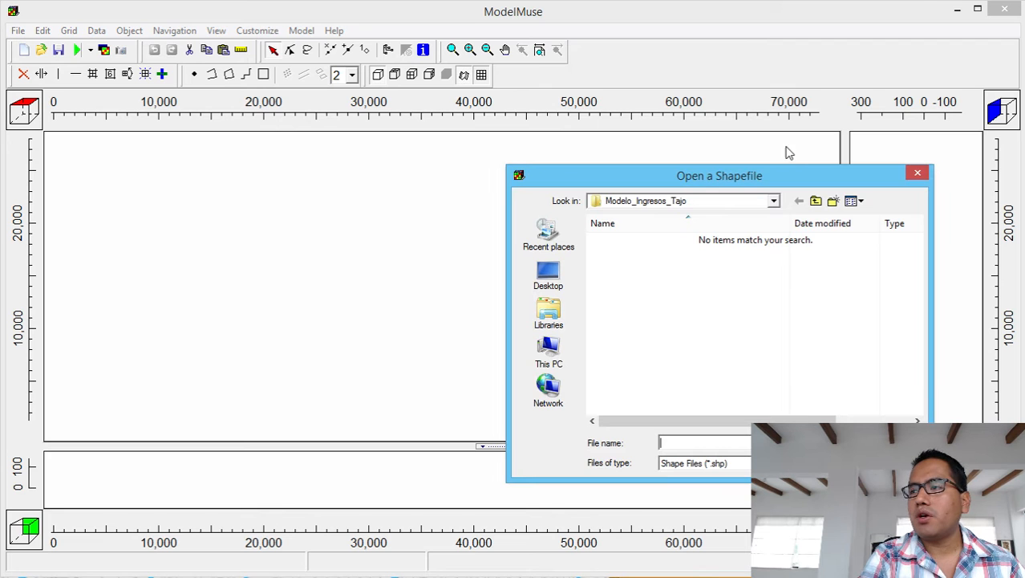
{"action": "left_click", "coordinate": [775, 201]}
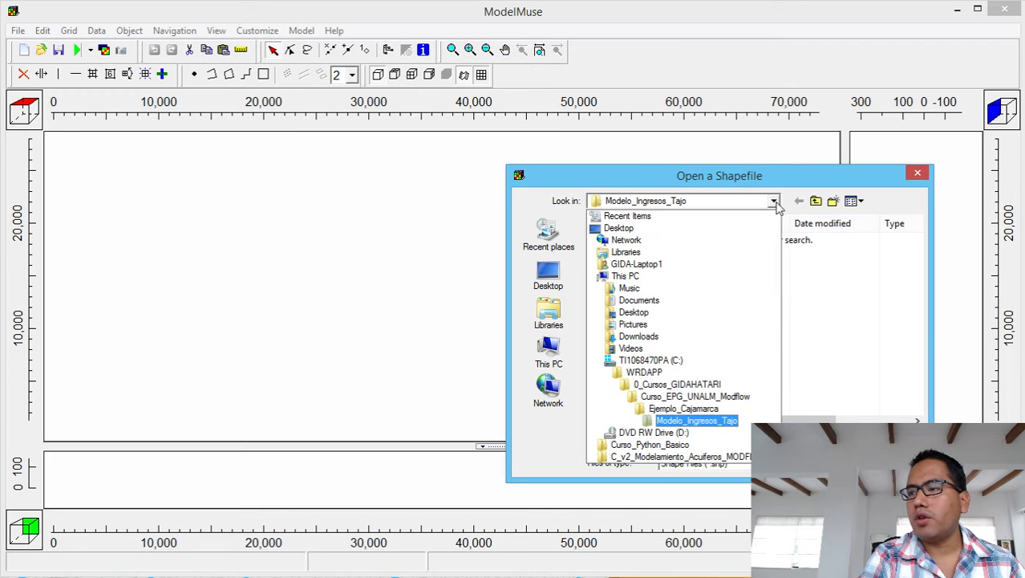
{"action": "left_click", "coordinate": [642, 375]}
{"action": "left_click", "coordinate": [663, 343]}
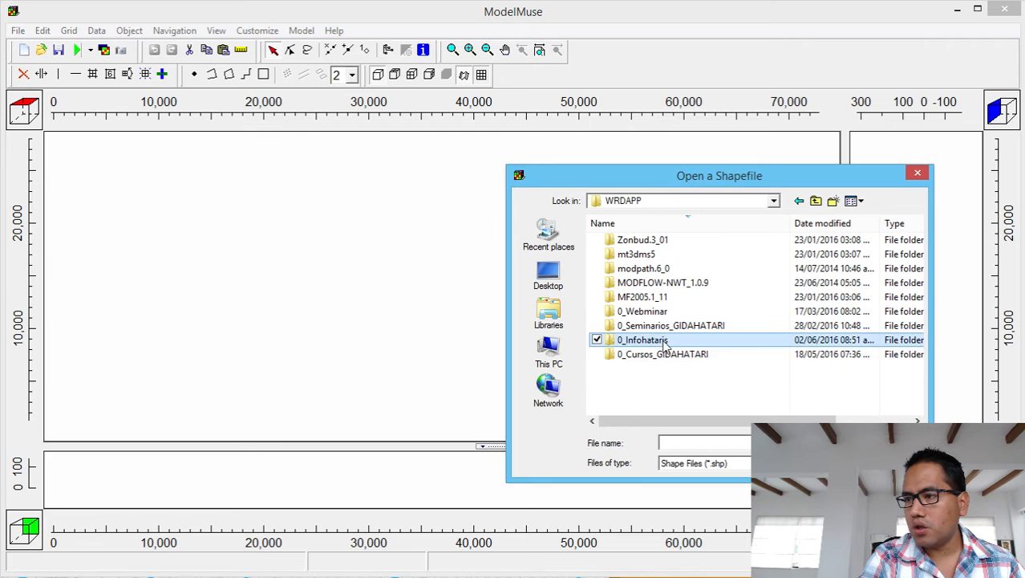
{"action": "double_click", "coordinate": [665, 344]}
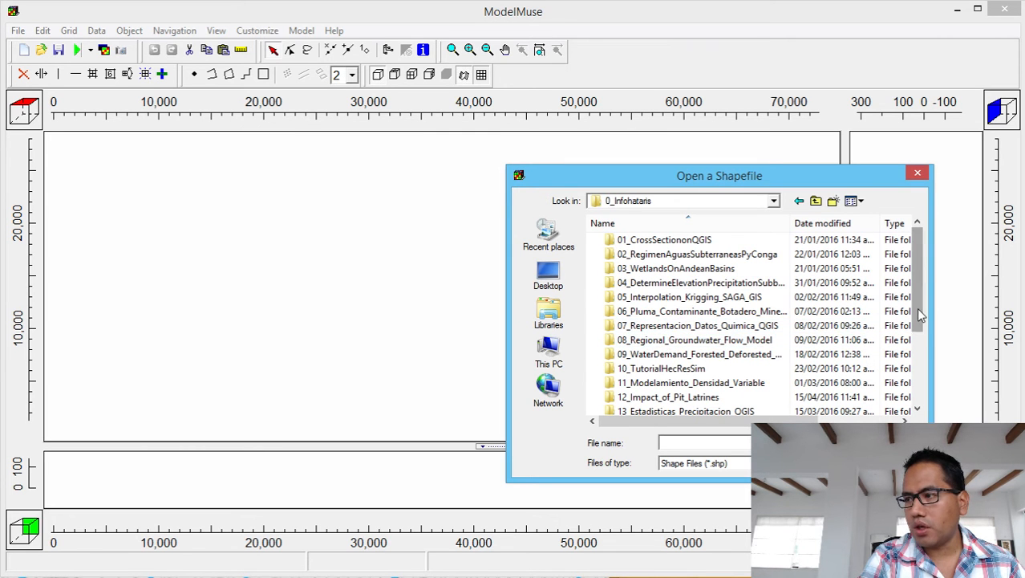
{"action": "left_click_drag", "start_coordinate": [921, 316], "coordinate": [921, 386]}
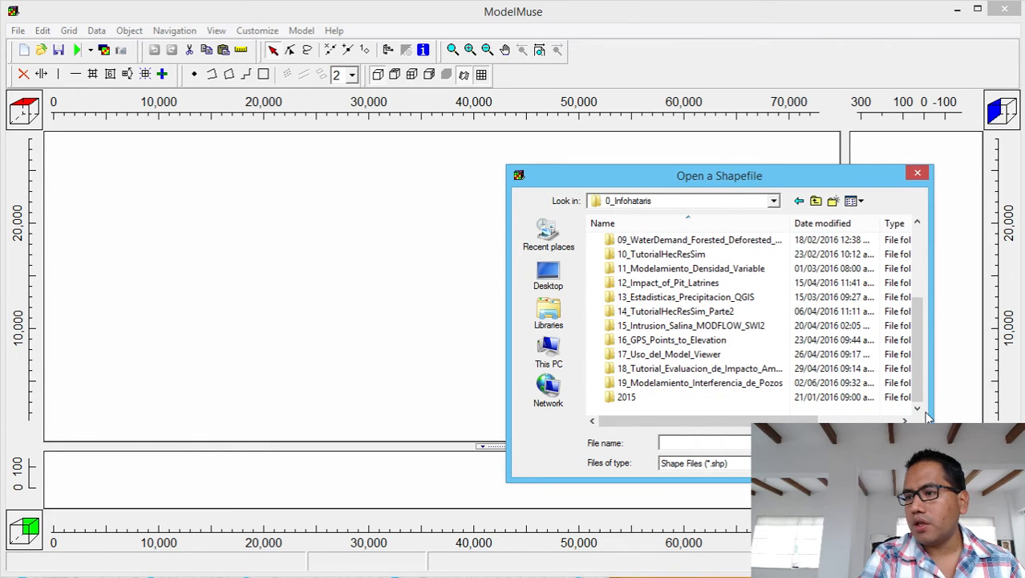
{"action": "double_click", "coordinate": [663, 372]}
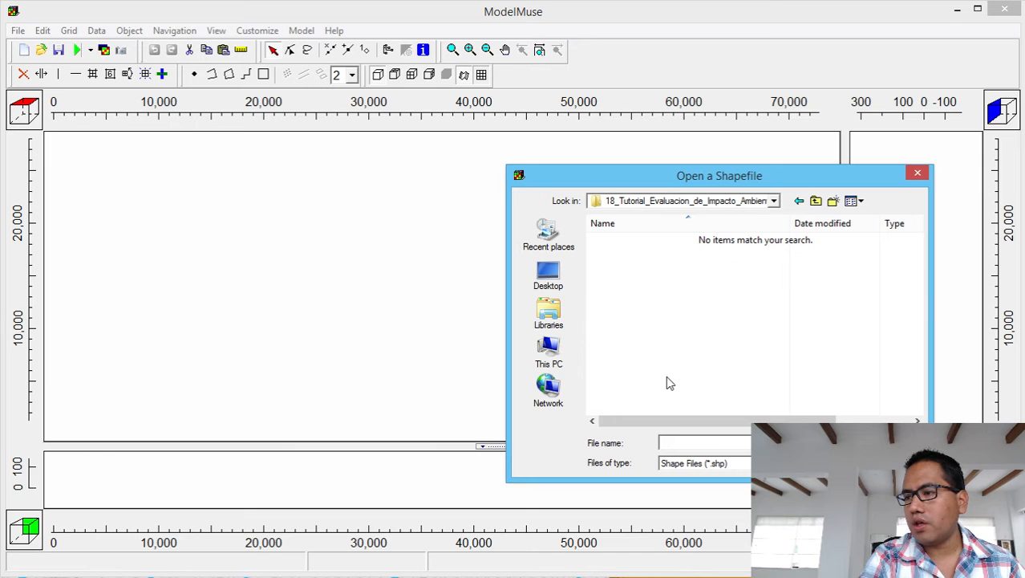
{"action": "left_click", "coordinate": [817, 202]}
{"action": "double_click", "coordinate": [706, 414]}
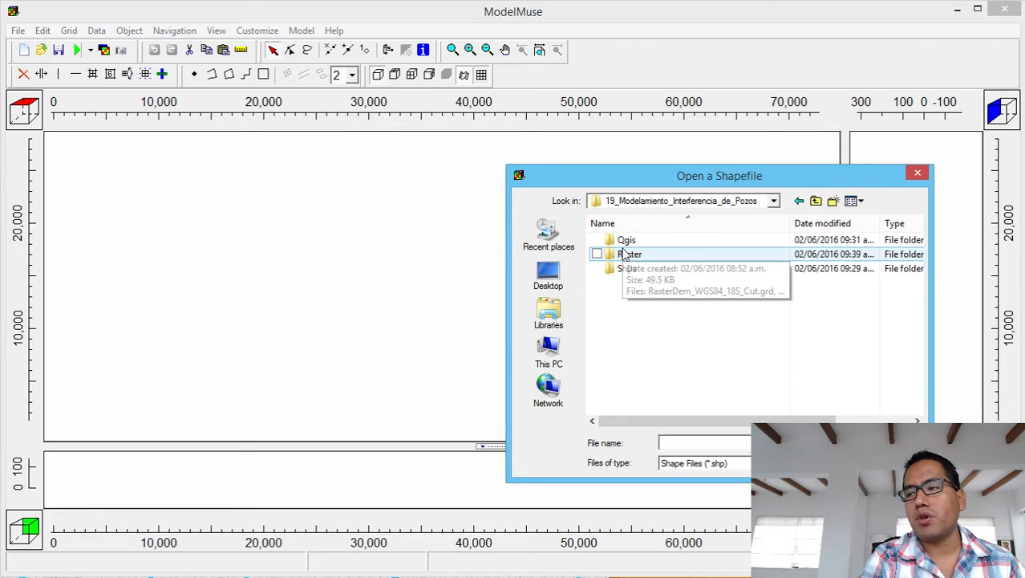
Open Area_Modelo_Interferencia_1.shp from the Shps folder.
{"action": "left_click", "coordinate": [624, 254]}
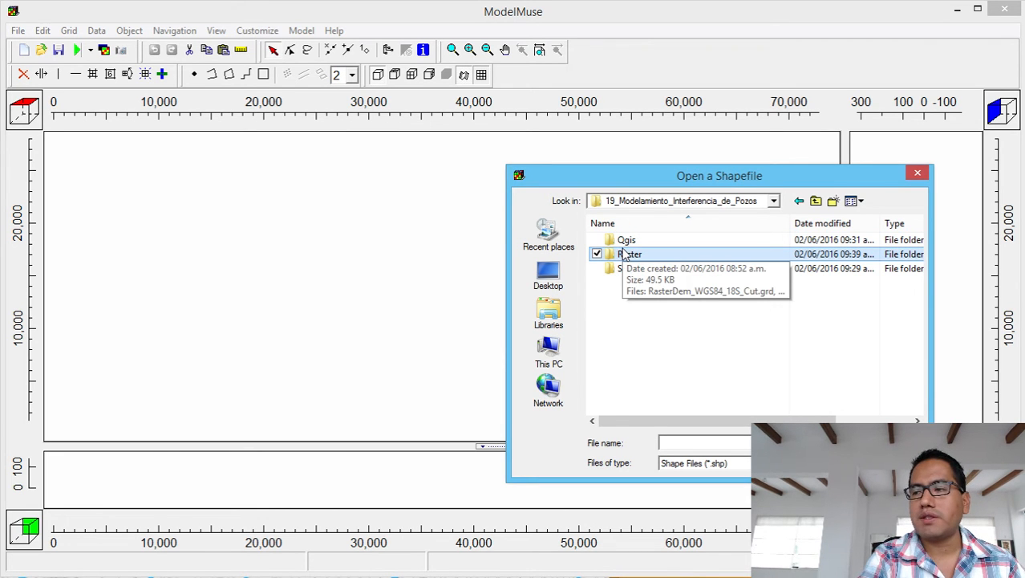
{"action": "left_click", "coordinate": [627, 269]}
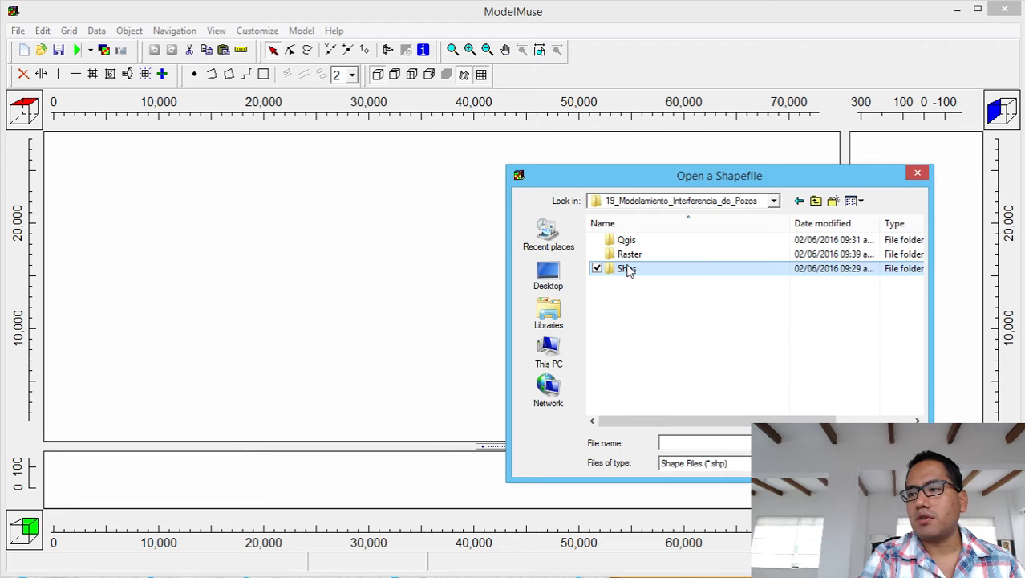
{"action": "double_click", "coordinate": [628, 269]}
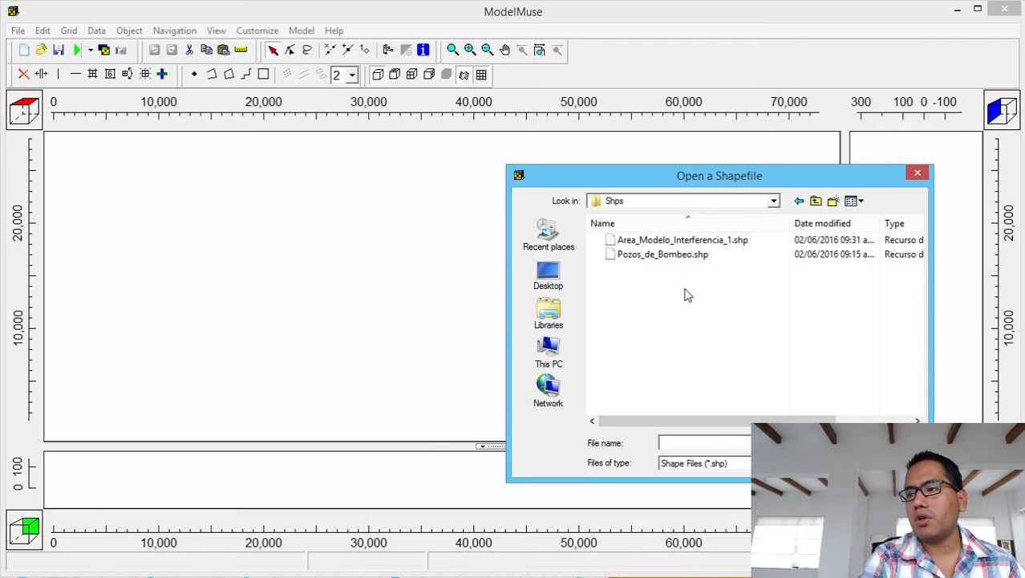
{"action": "left_click", "coordinate": [714, 241]}
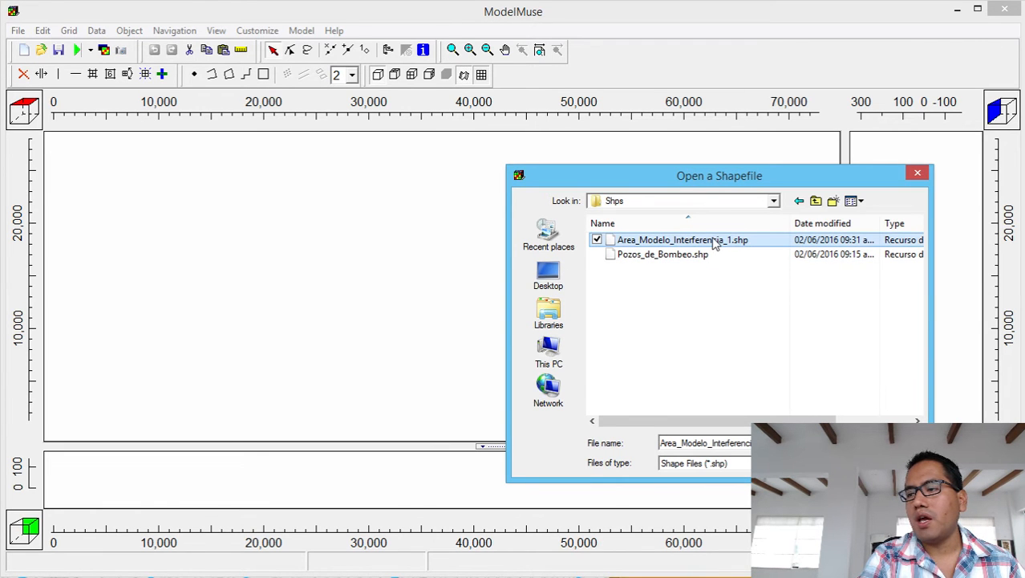
{"action": "double_click", "coordinate": [714, 241]}
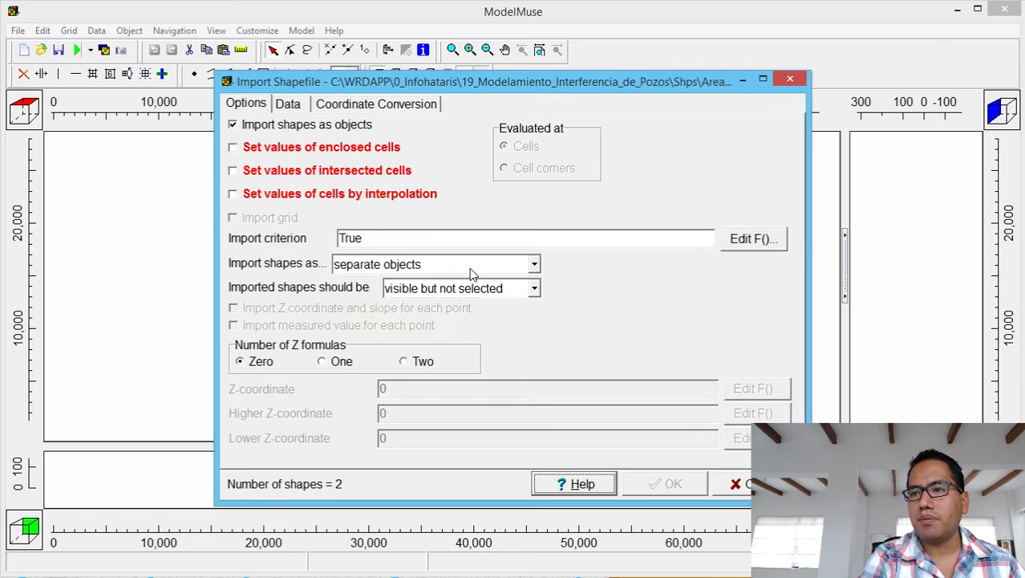
Tick Set values of enclosed cells and confirm the shapefile import.
{"action": "left_click", "coordinate": [299, 149]}
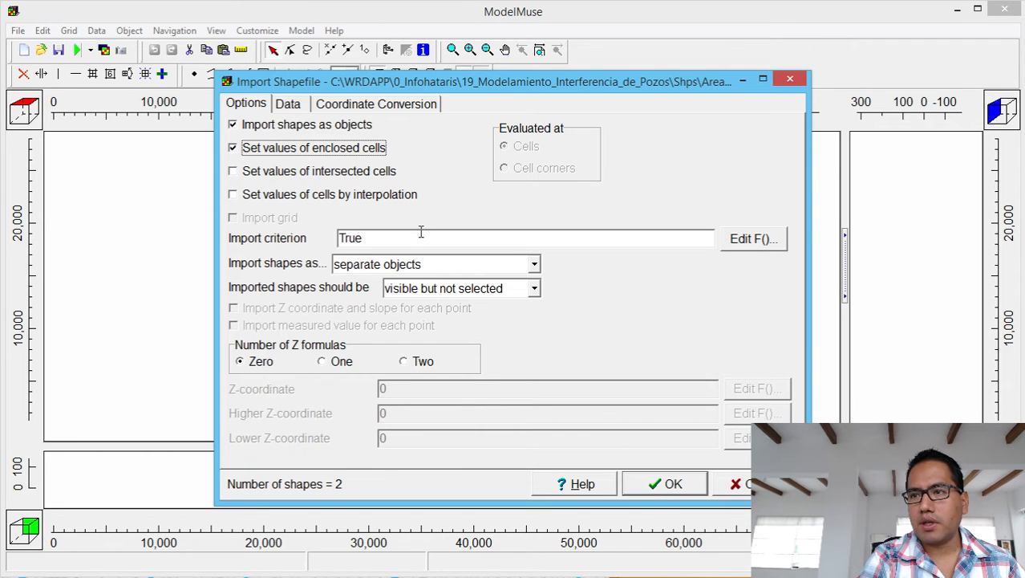
{"action": "left_click", "coordinate": [664, 485]}
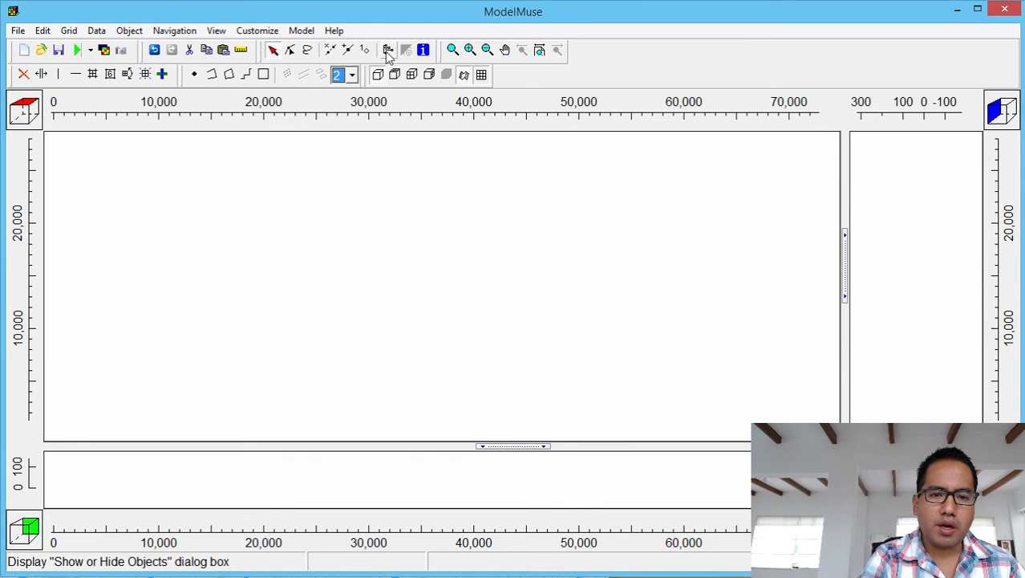
In Show or Hide Objects, expand All Objects and open Area_Modelo_Interferencia_1_2's properties.
{"action": "left_click", "coordinate": [388, 56]}
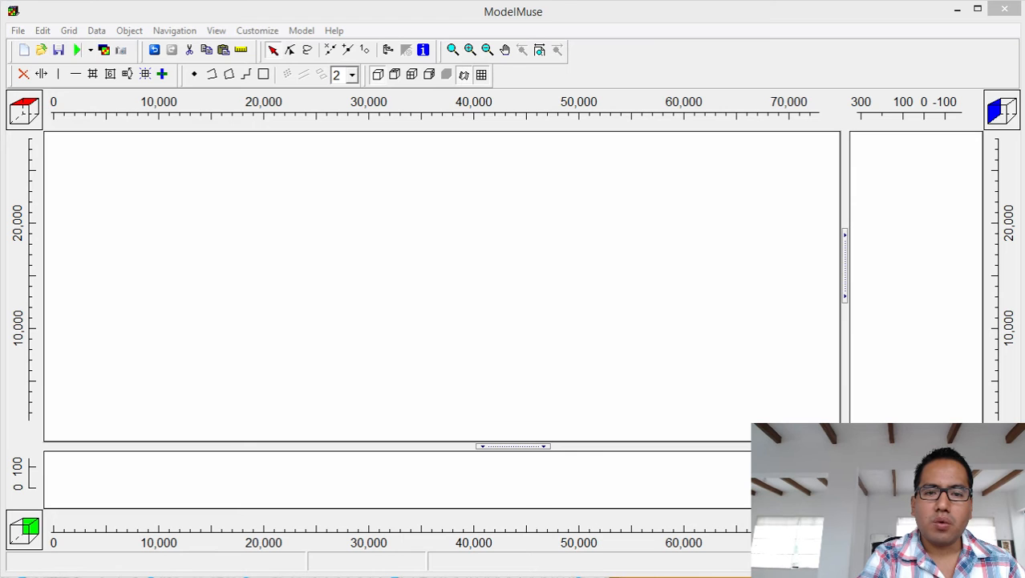
{"action": "left_click_drag", "start_coordinate": [0, 62], "coordinate": [569, 69]}
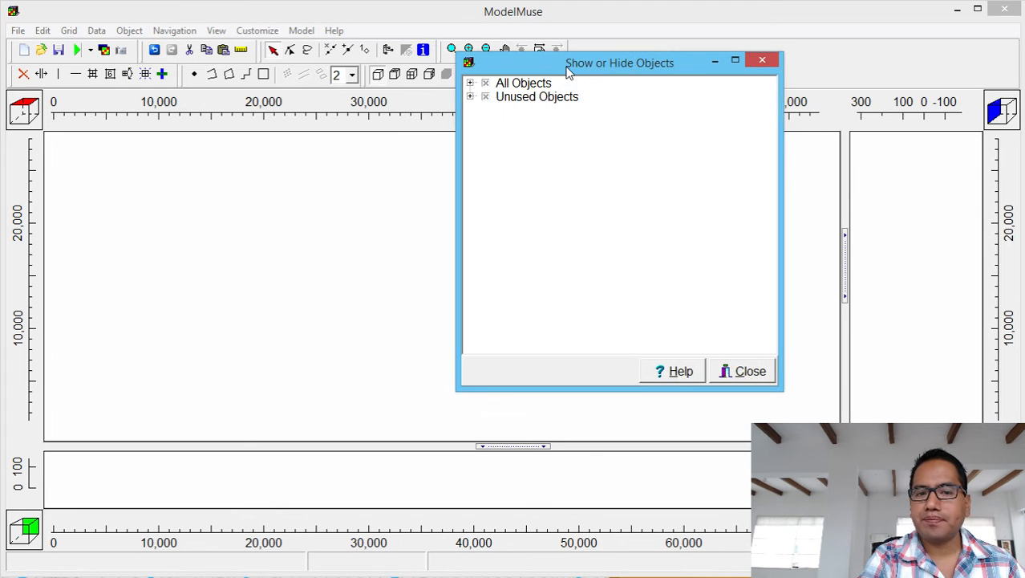
{"action": "left_click", "coordinate": [472, 81]}
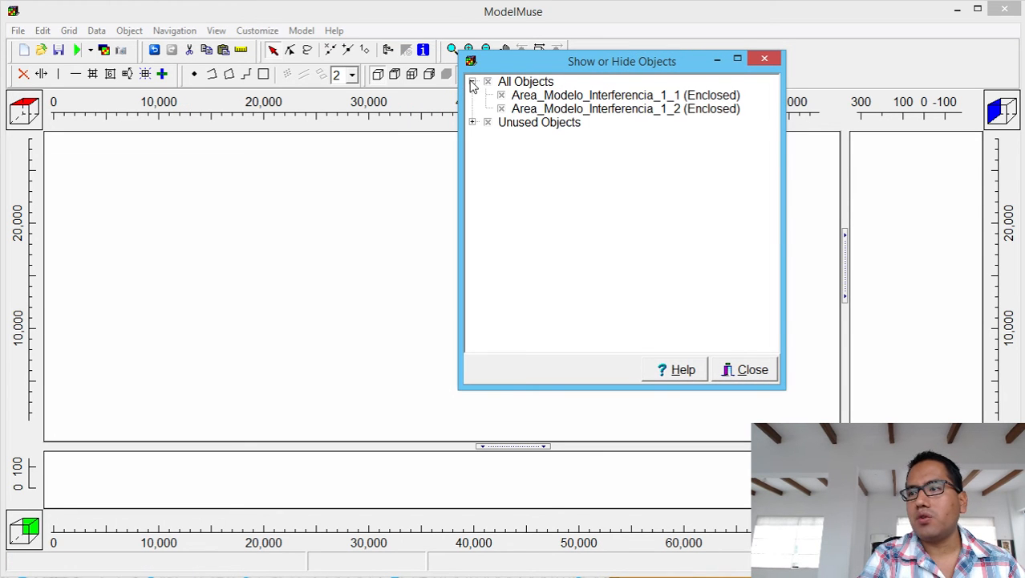
{"action": "left_click", "coordinate": [565, 109]}
{"action": "left_click", "coordinate": [584, 96]}
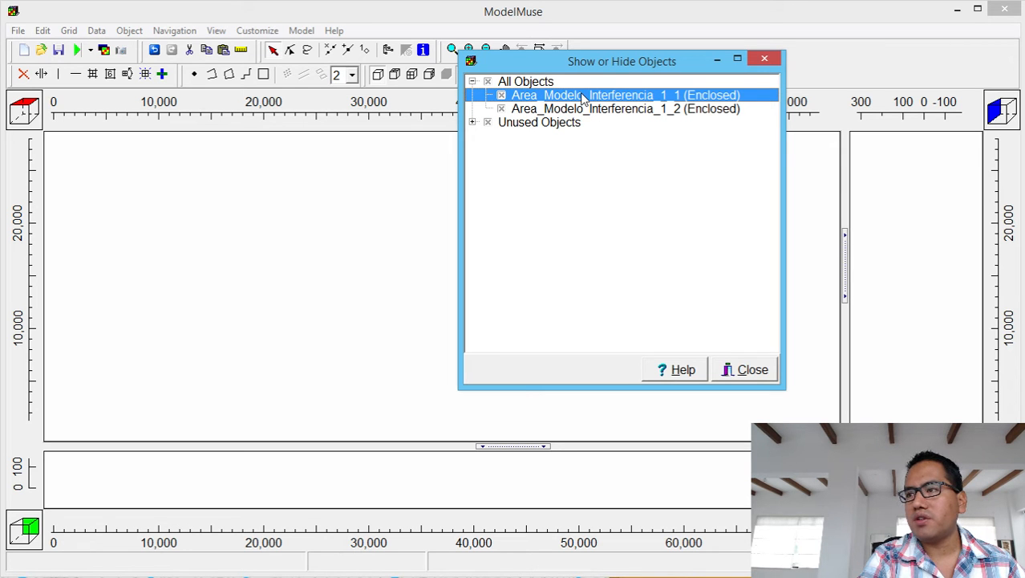
{"action": "left_click", "coordinate": [579, 110]}
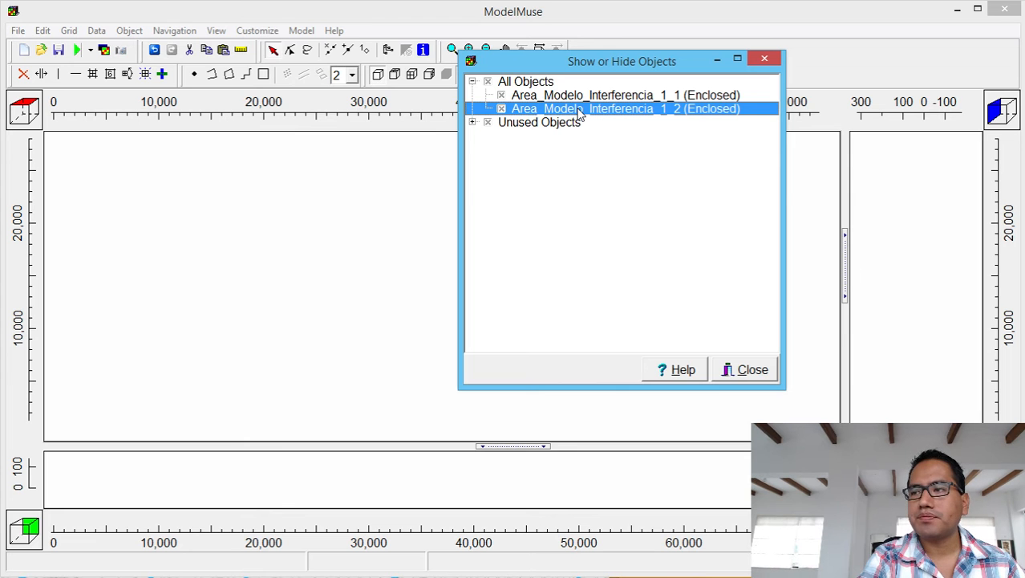
{"action": "double_click", "coordinate": [579, 110]}
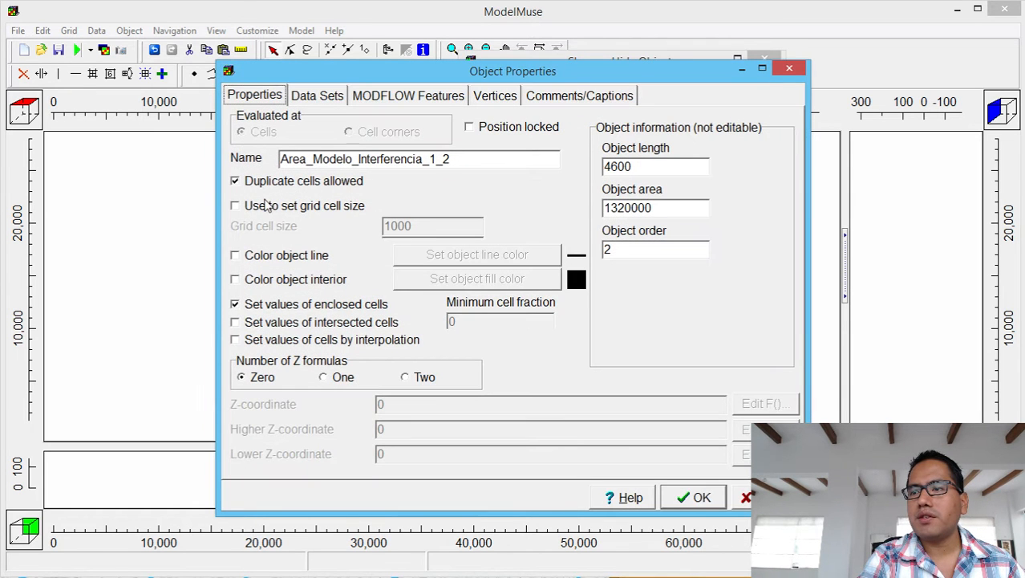
Make Area_Modelo_Interferencia_1_2 set grid cell size 25 instead of 1000, then close the object list.
{"action": "left_click", "coordinate": [249, 208]}
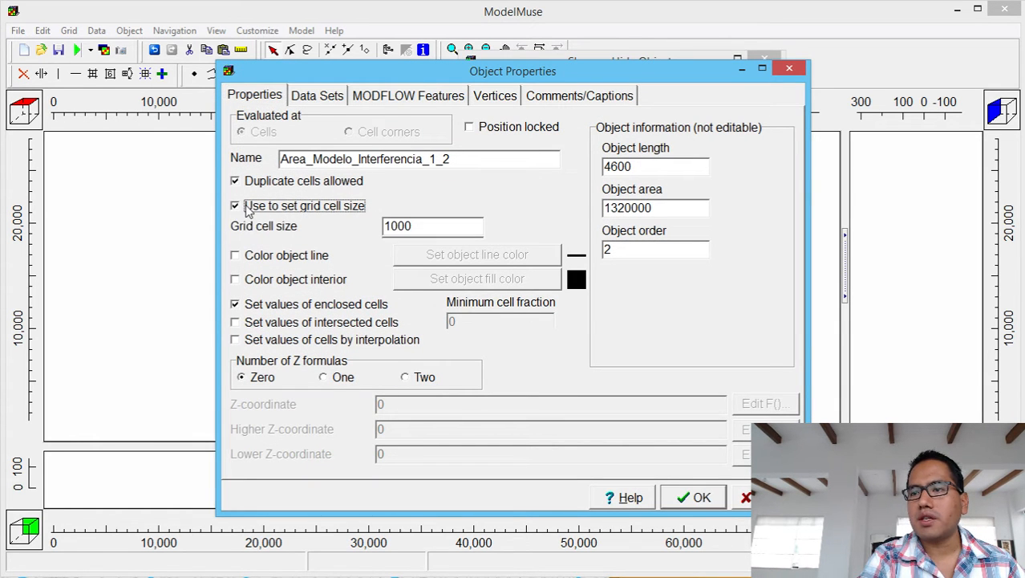
{"action": "double_click", "coordinate": [419, 227]}
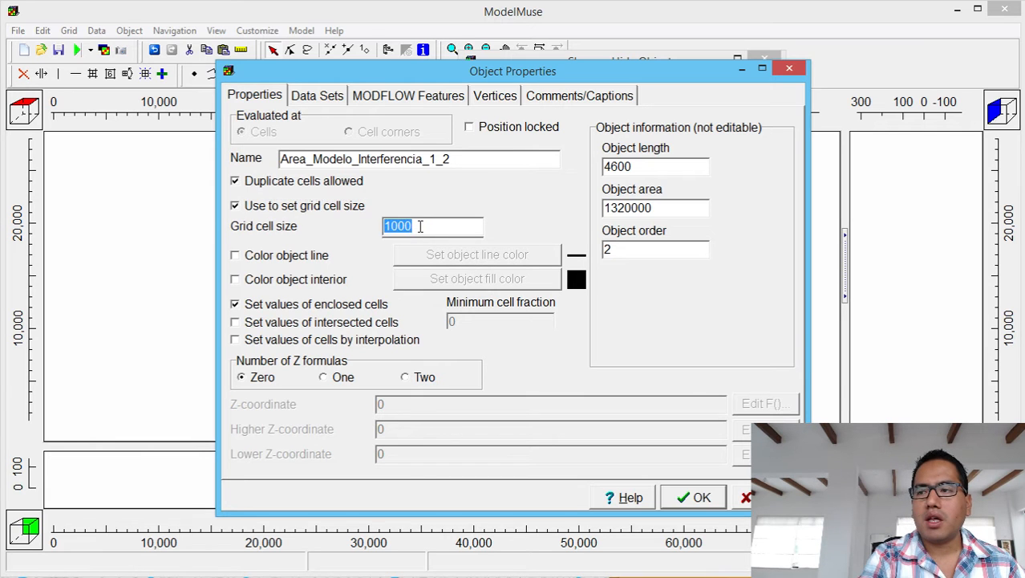
{"action": "left_click", "coordinate": [420, 227]}
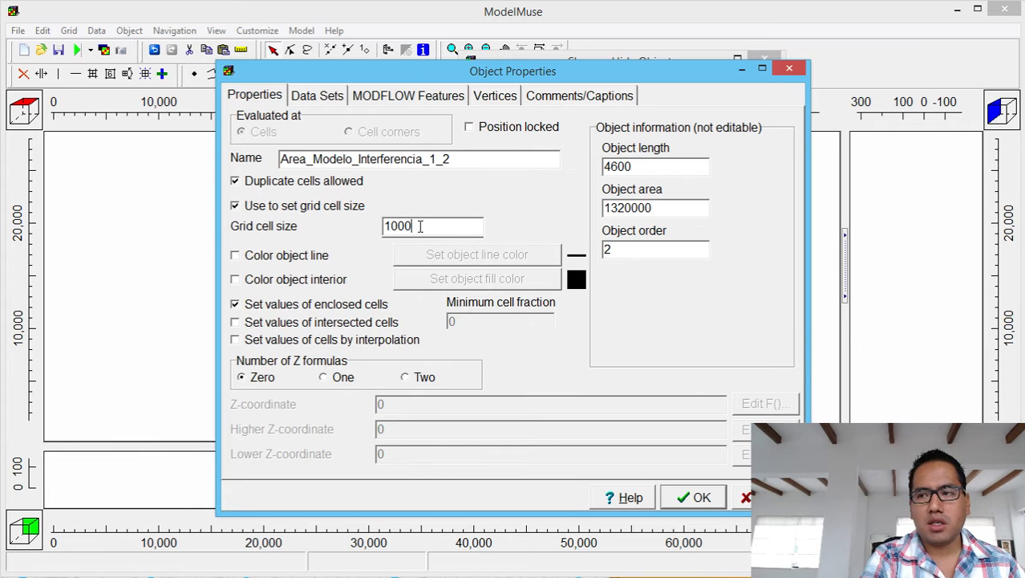
{"action": "key", "text": "BackSpace"}
{"action": "key", "text": "BackSpace"}
{"action": "key", "text": "BackSpace"}
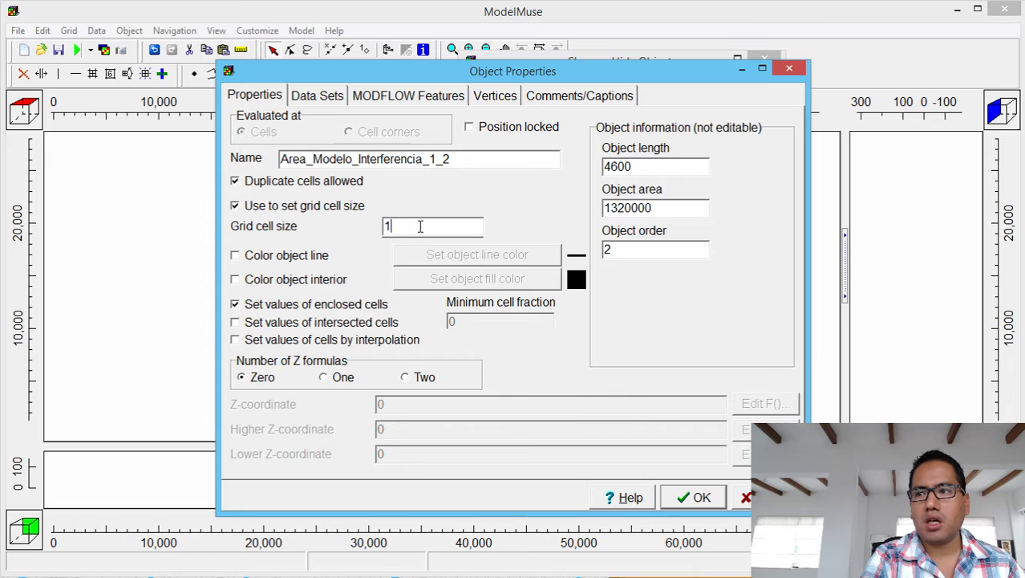
{"action": "type", "text": "25"}
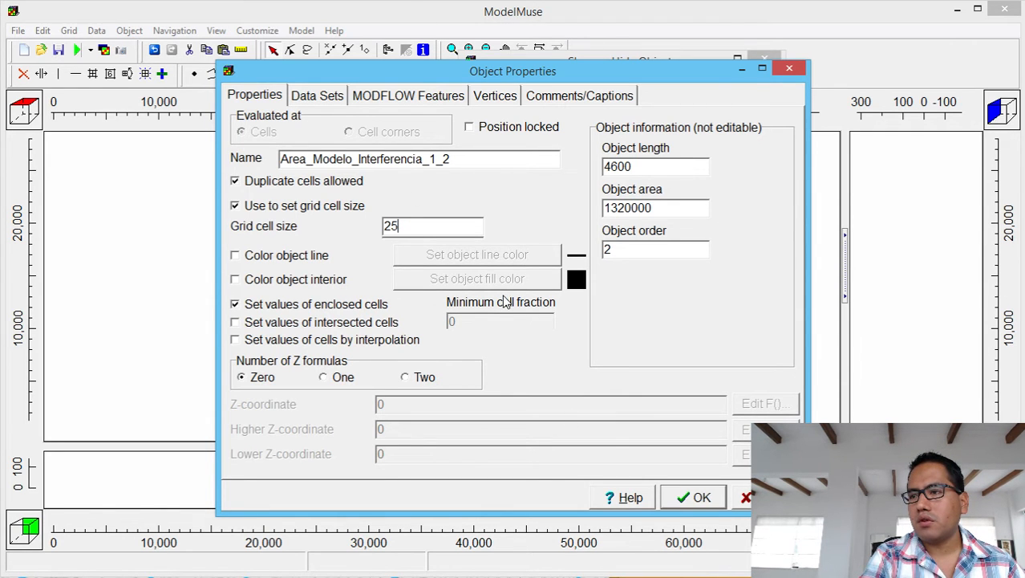
{"action": "left_click", "coordinate": [703, 506]}
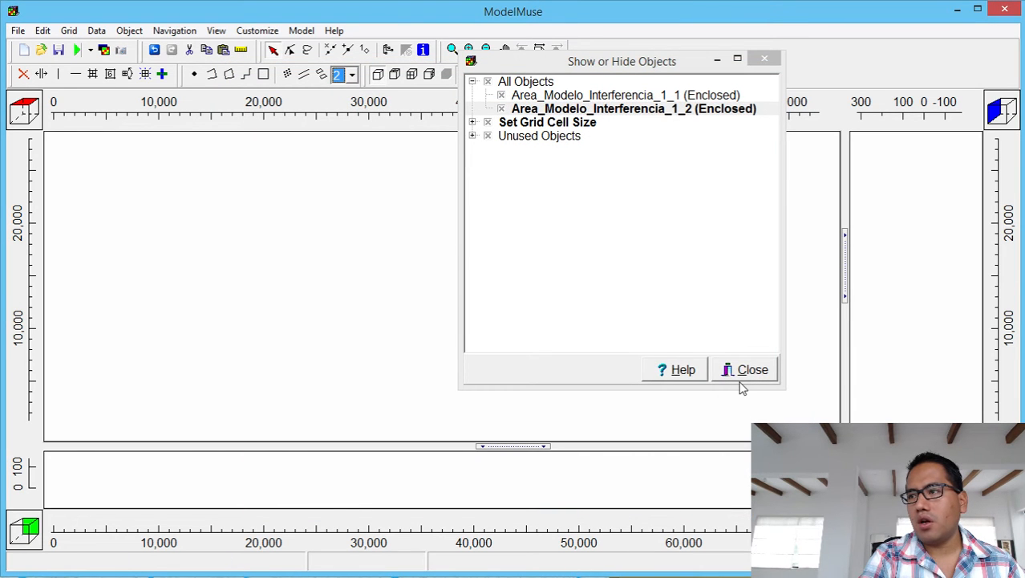
{"action": "left_click", "coordinate": [750, 373]}
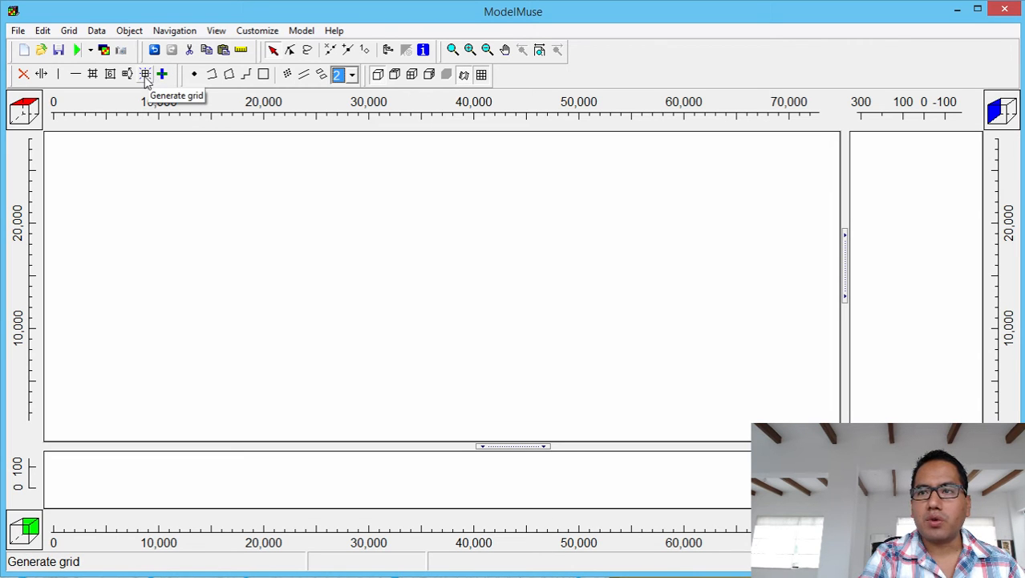
Generate the model grid at a fixed 0° angle, with automatic angle calculation turned off.
{"action": "left_click", "coordinate": [146, 74]}
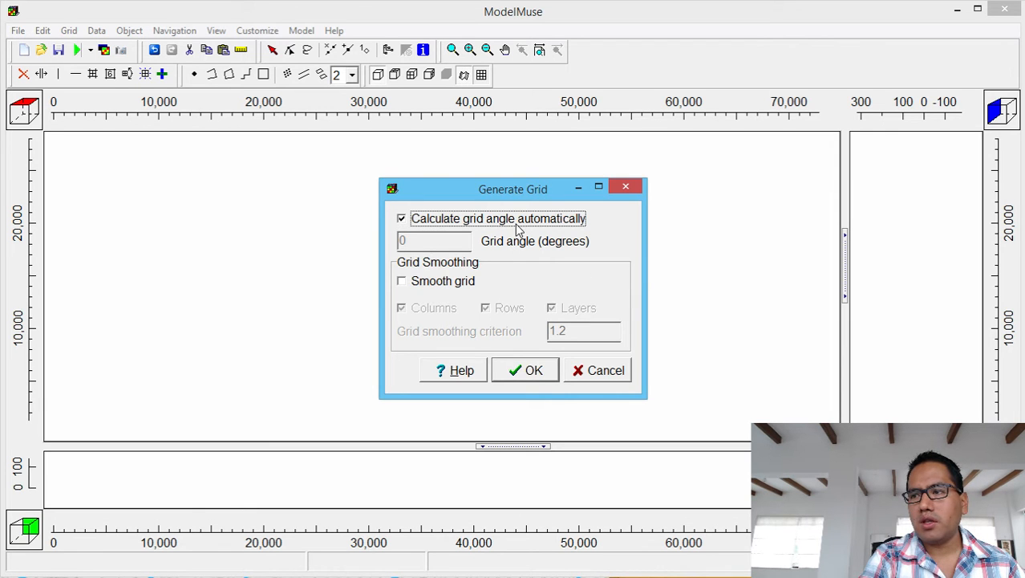
{"action": "left_click", "coordinate": [470, 221]}
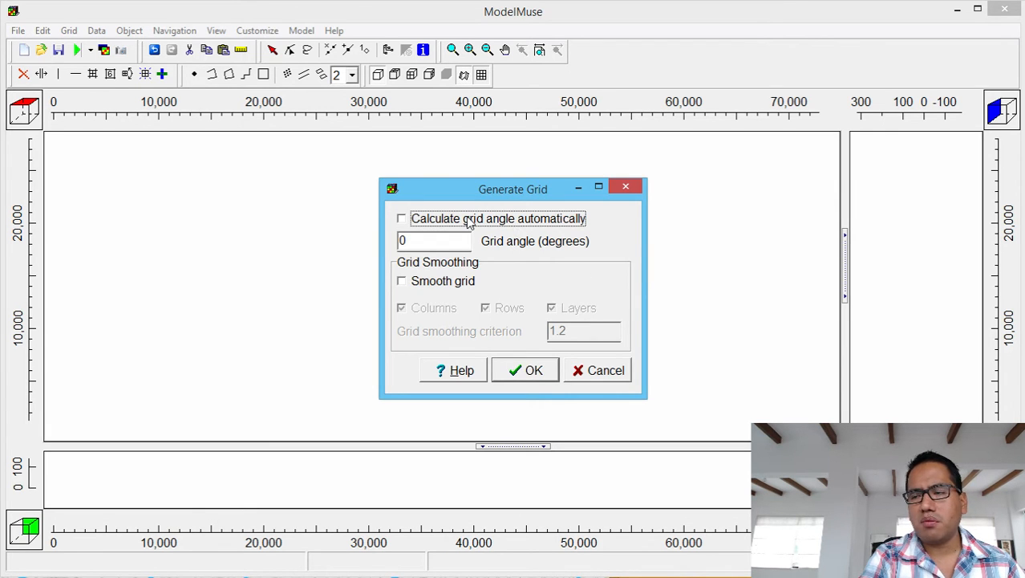
{"action": "left_click", "coordinate": [526, 373]}
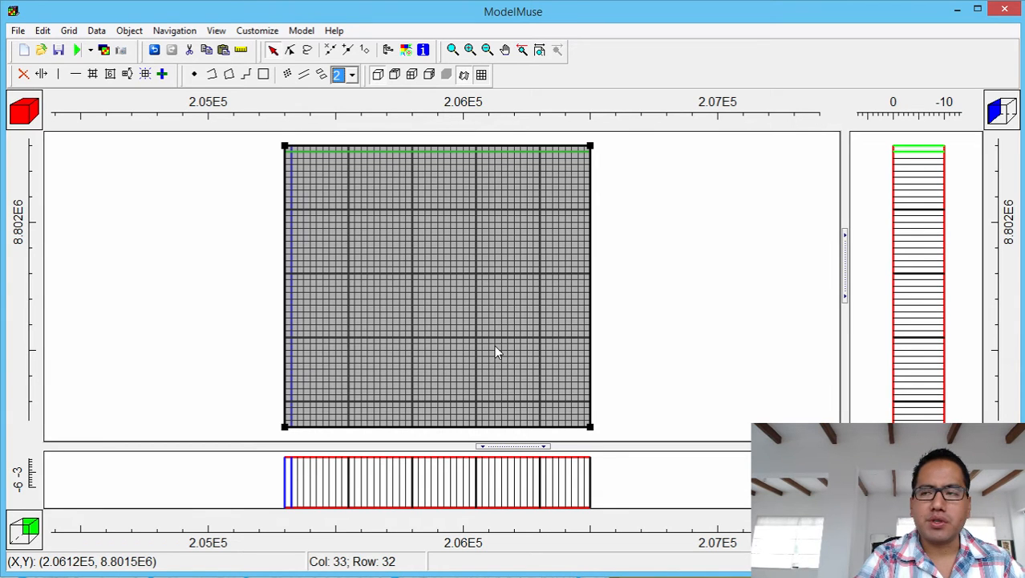
Enable the CHD, RCH, WEL and EVT packages in MODFLOW Packages and Programs.
{"action": "left_click", "coordinate": [302, 32]}
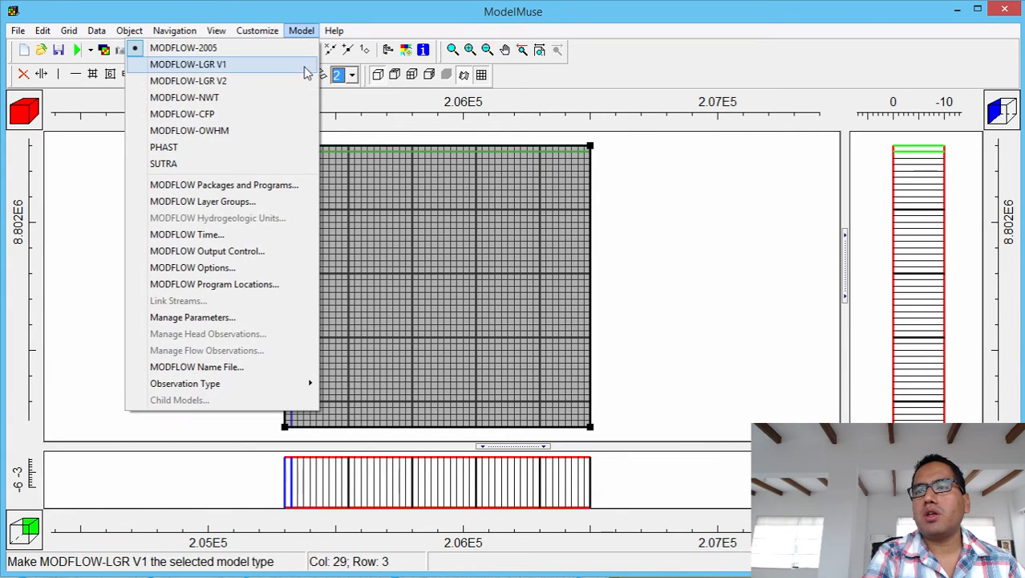
{"action": "left_click", "coordinate": [270, 188]}
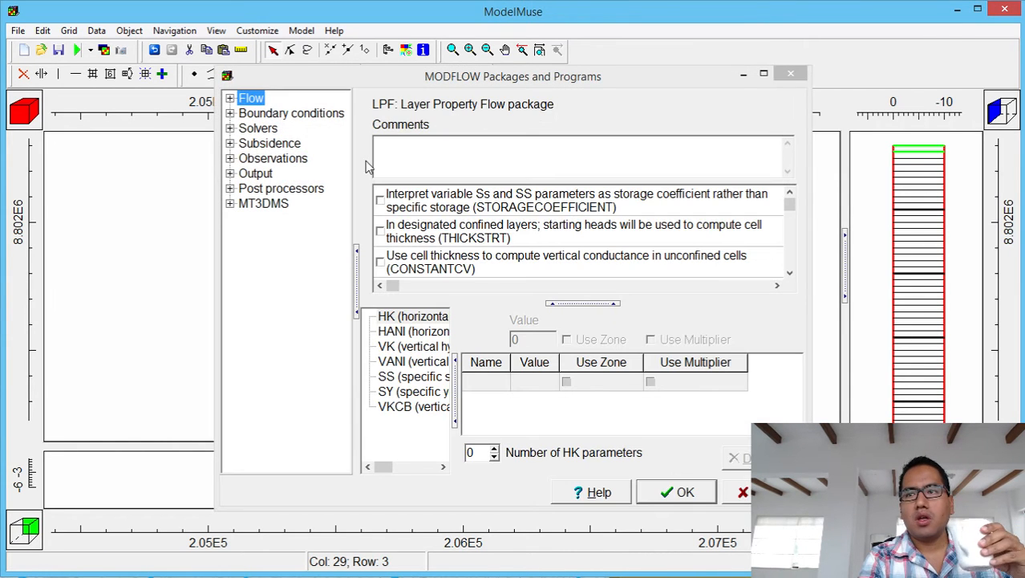
{"action": "left_click", "coordinate": [229, 113]}
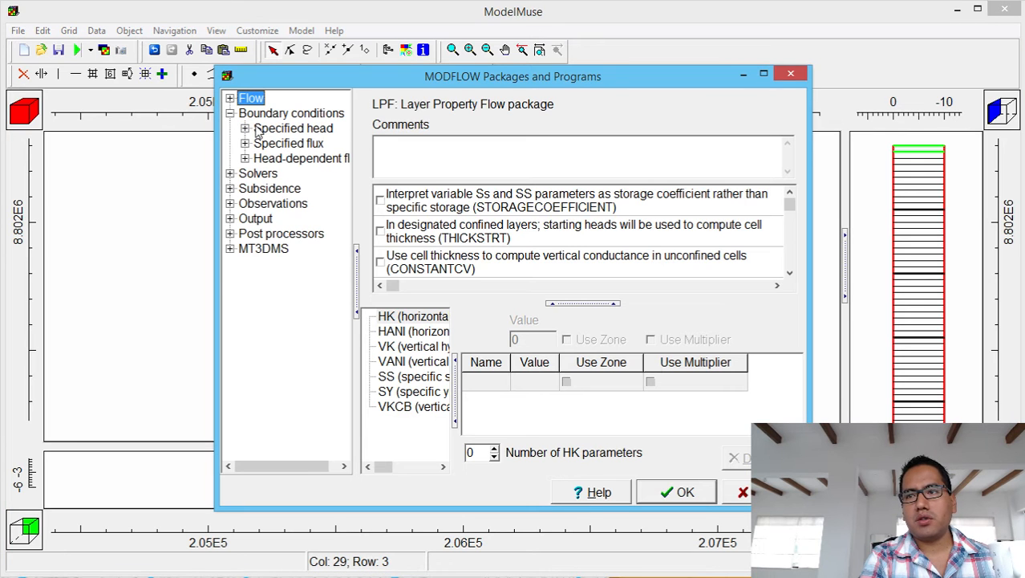
{"action": "left_click", "coordinate": [245, 128]}
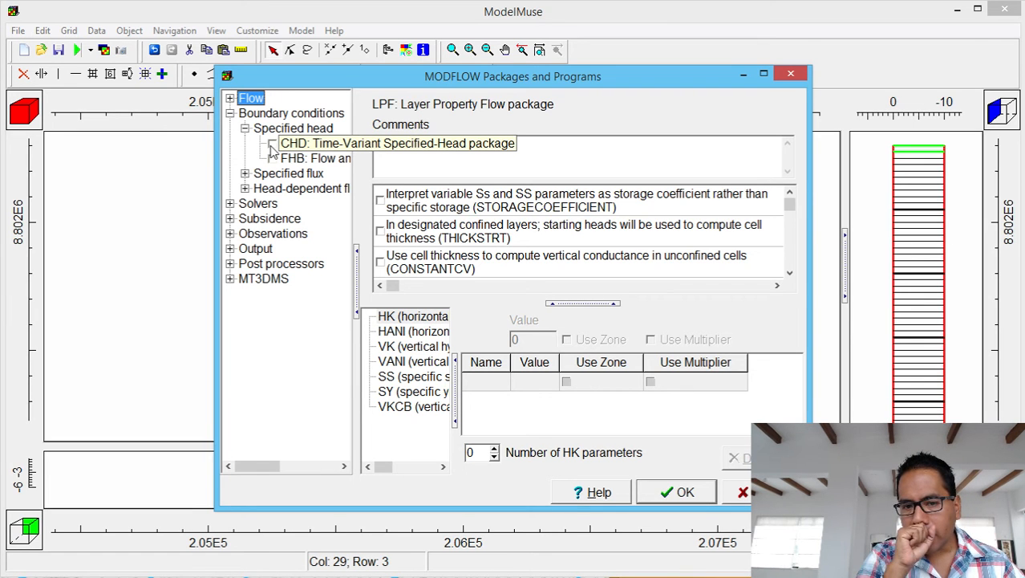
{"action": "left_click", "coordinate": [272, 144]}
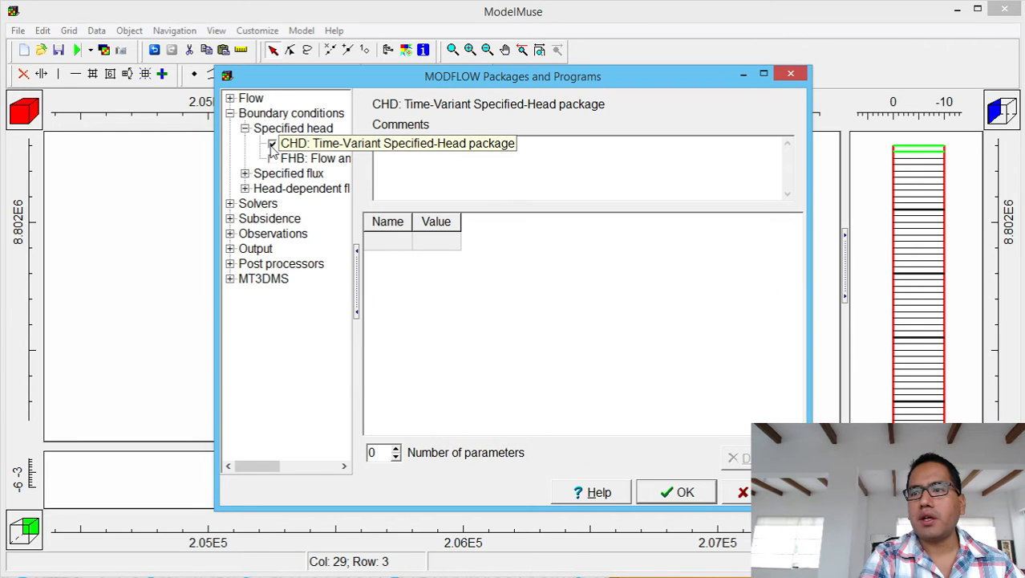
{"action": "left_click", "coordinate": [244, 174]}
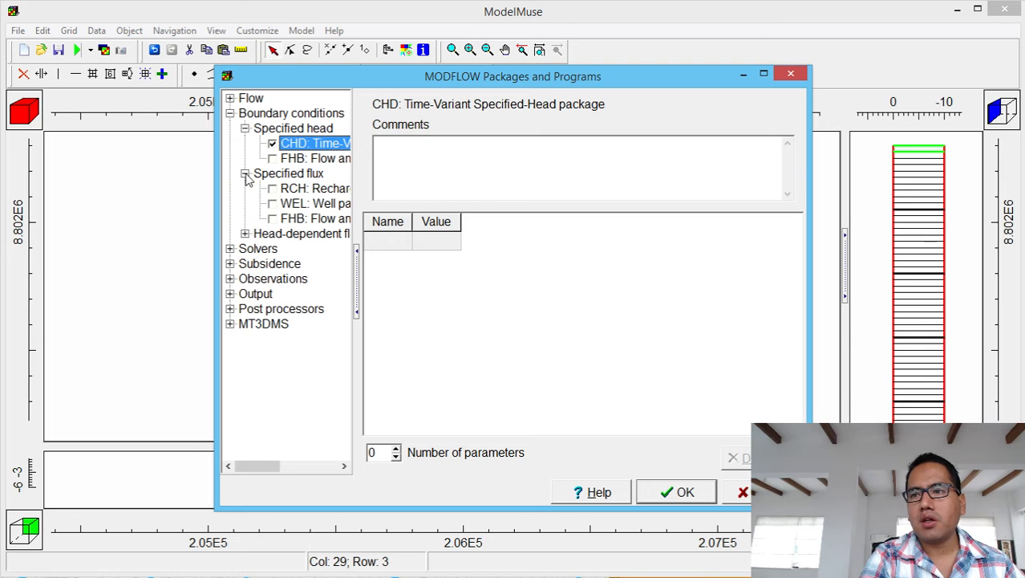
{"action": "left_click", "coordinate": [272, 189]}
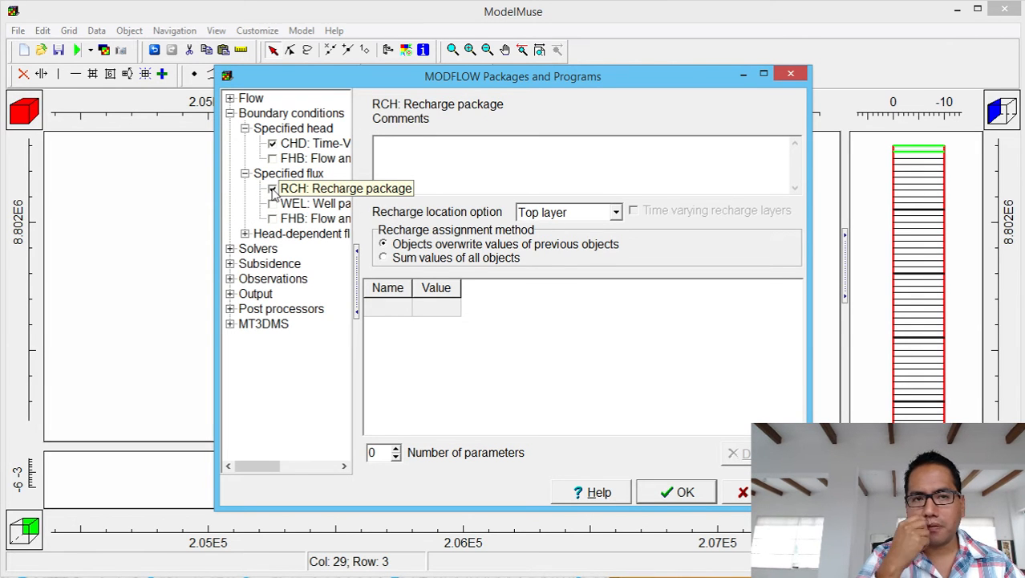
{"action": "left_click", "coordinate": [272, 204]}
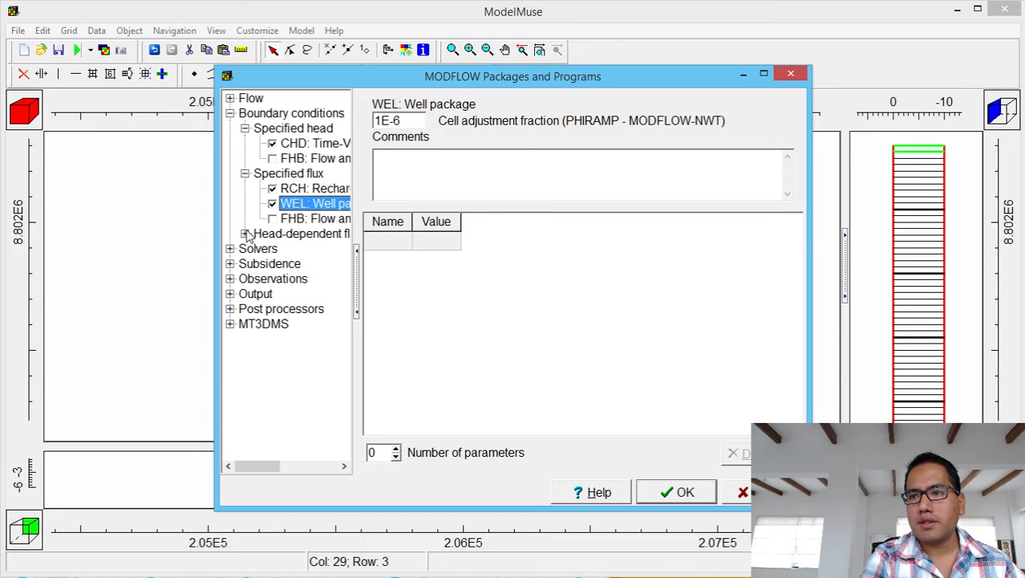
{"action": "left_click", "coordinate": [245, 233]}
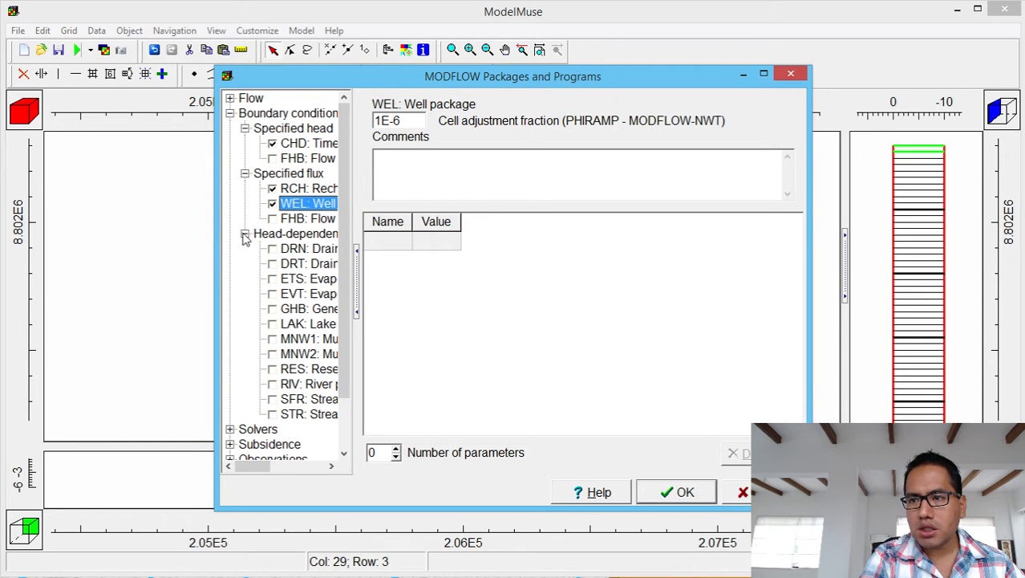
{"action": "left_click", "coordinate": [272, 295]}
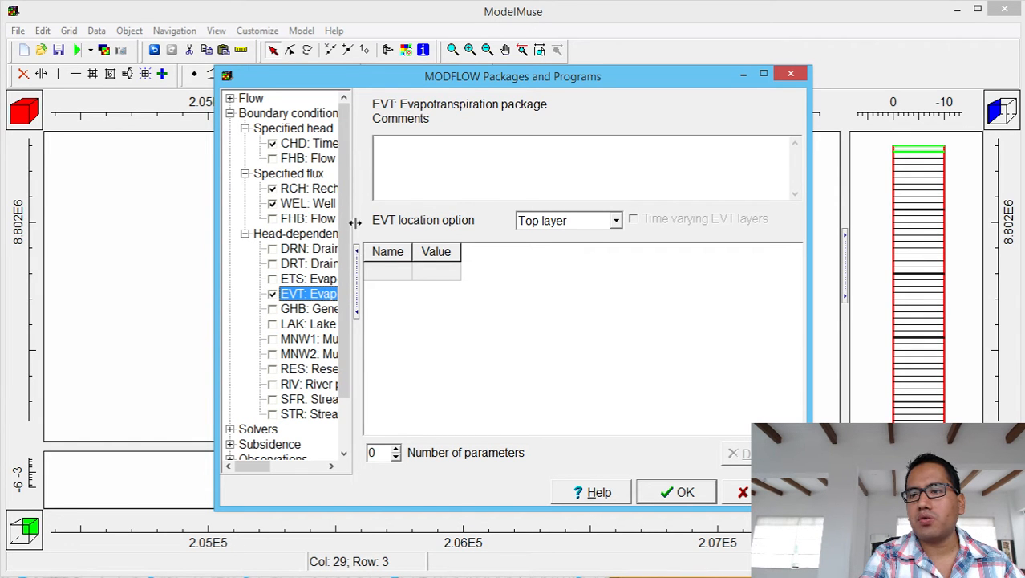
Review the enabled packages, set RCH recharge location to Top active cell, and confirm.
{"action": "left_click_drag", "start_coordinate": [355, 223], "coordinate": [439, 219]}
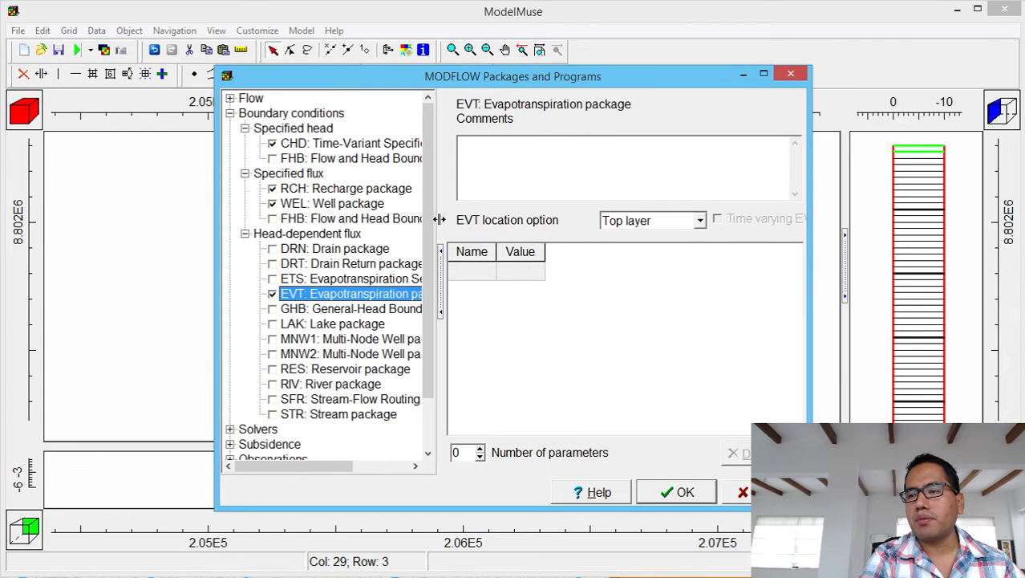
{"action": "left_click", "coordinate": [349, 143]}
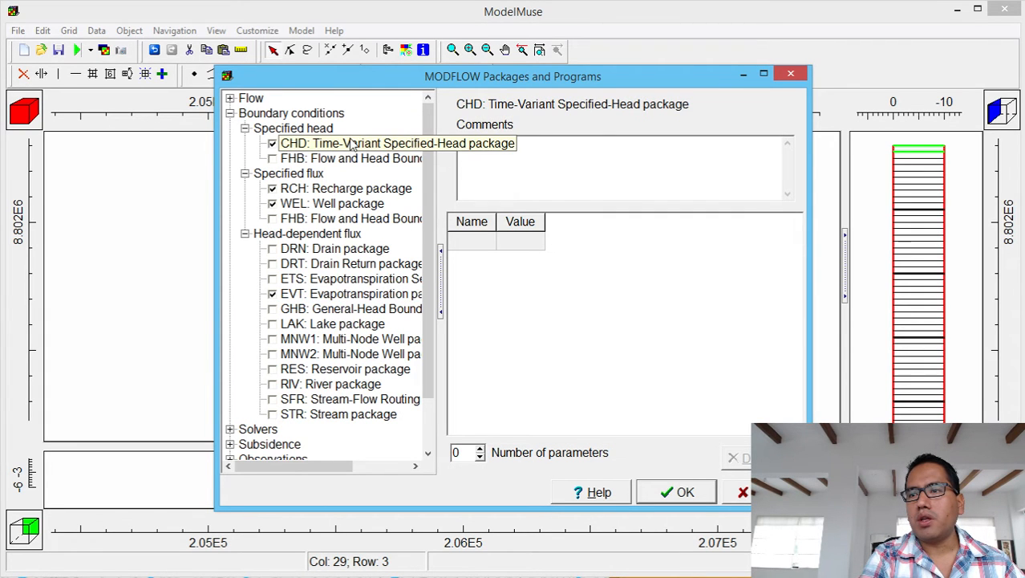
{"action": "left_click", "coordinate": [336, 189]}
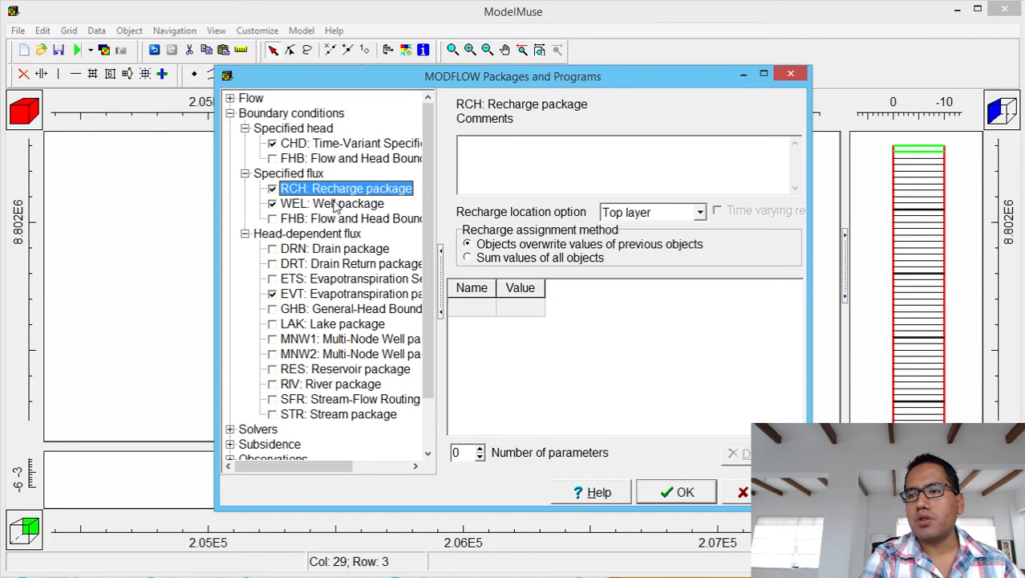
{"action": "left_click", "coordinate": [338, 204]}
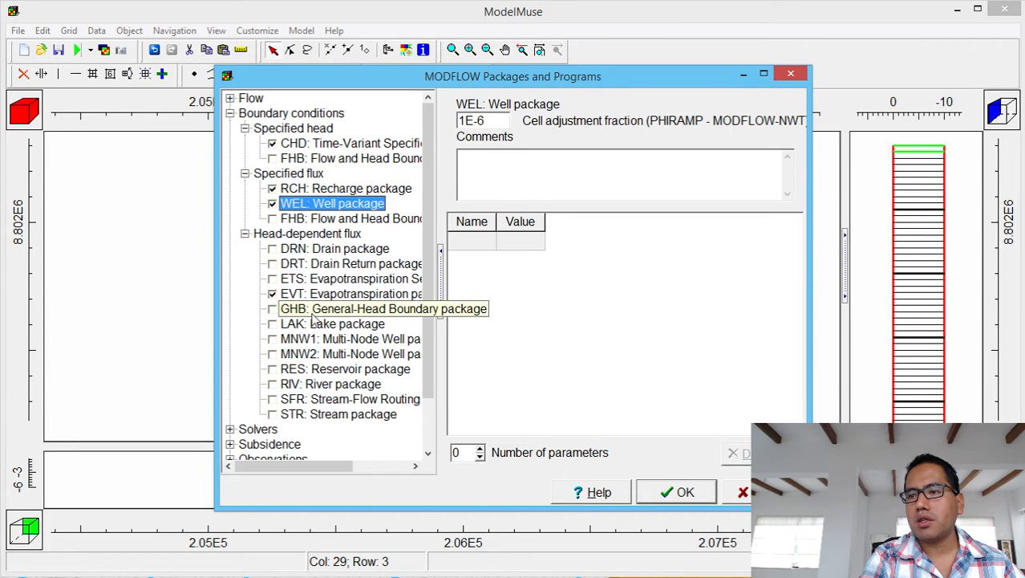
{"action": "left_click", "coordinate": [333, 294]}
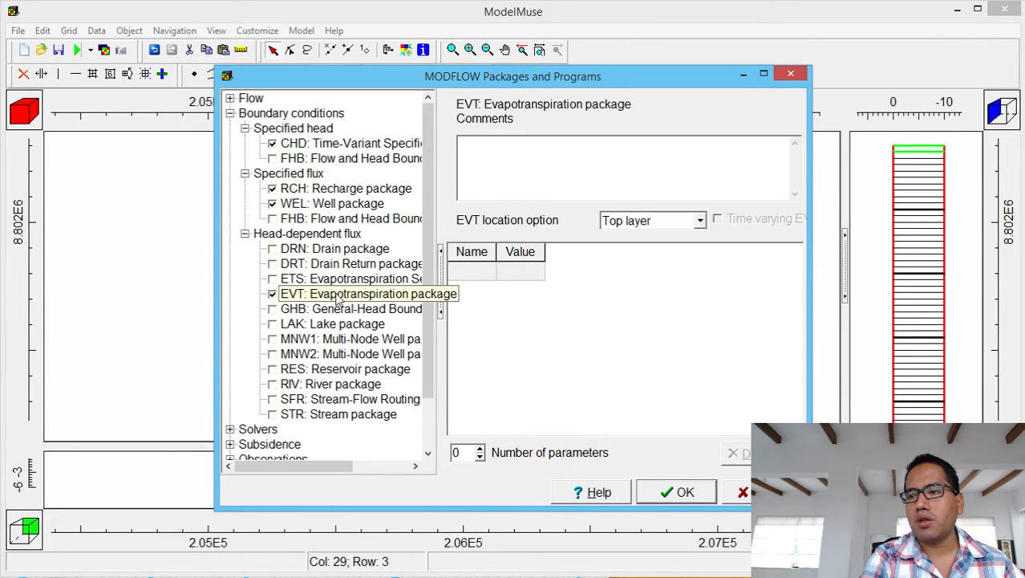
{"action": "left_click", "coordinate": [376, 190]}
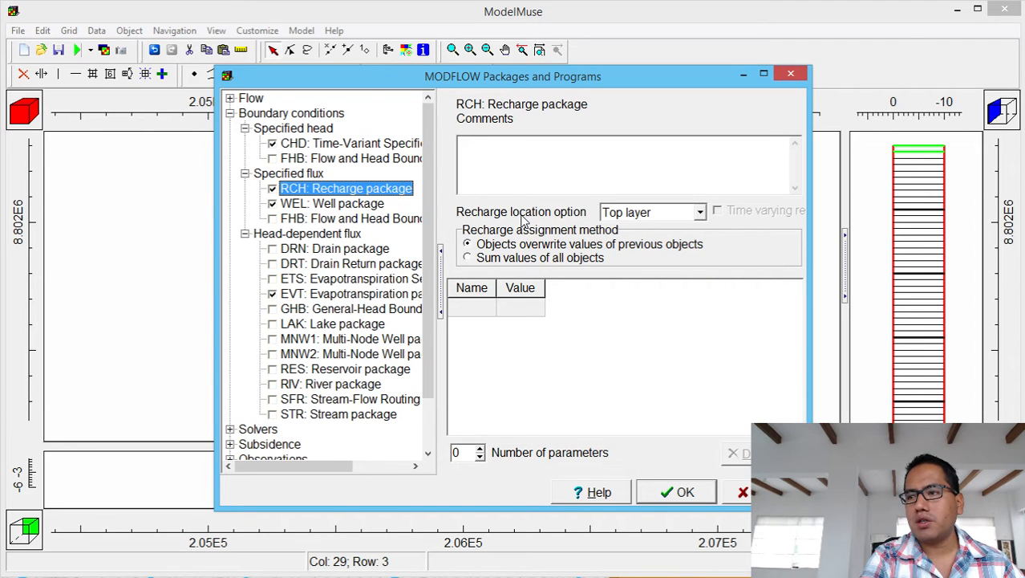
{"action": "left_click", "coordinate": [630, 215]}
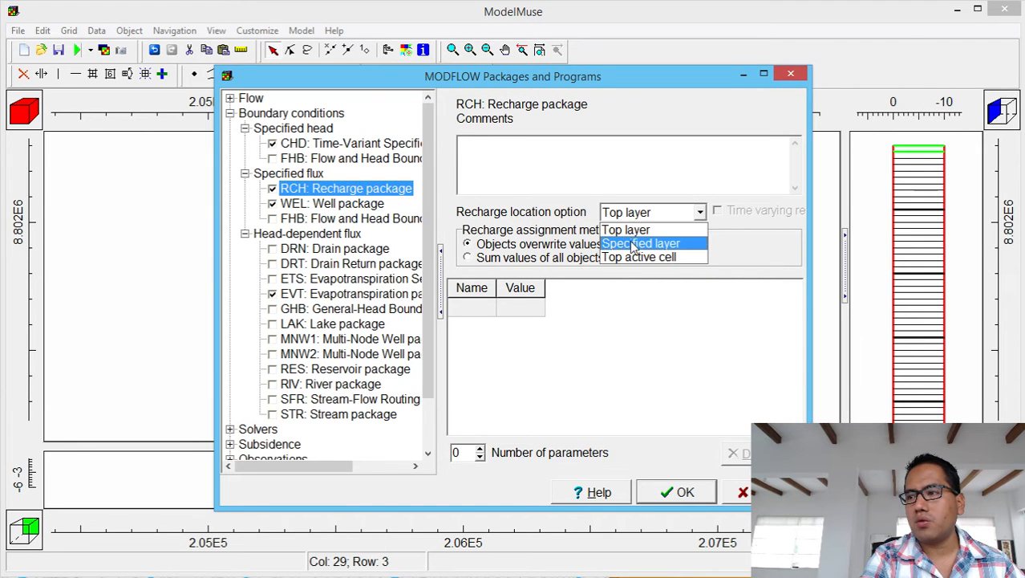
{"action": "left_click", "coordinate": [632, 256]}
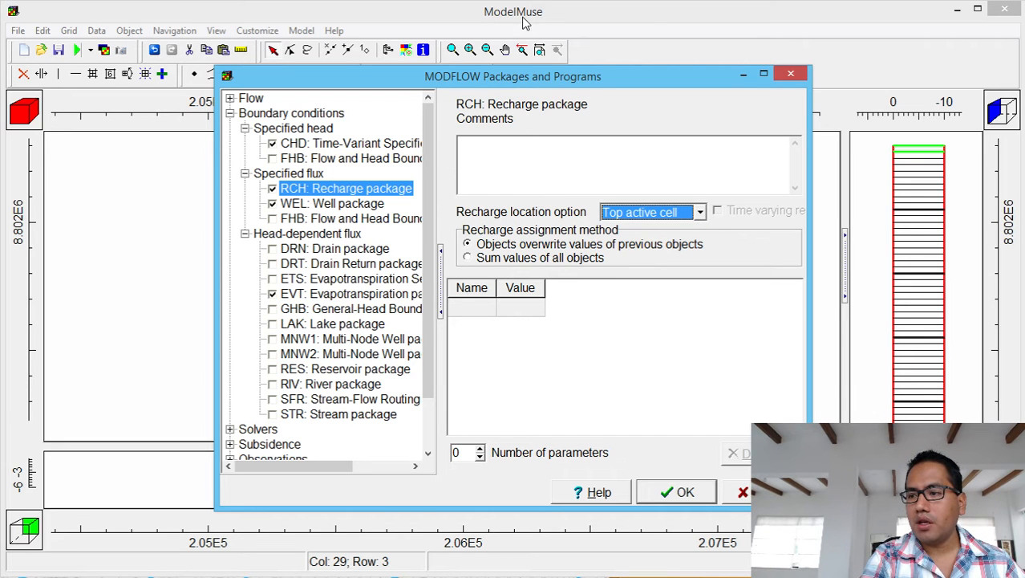
{"action": "left_click", "coordinate": [684, 492]}
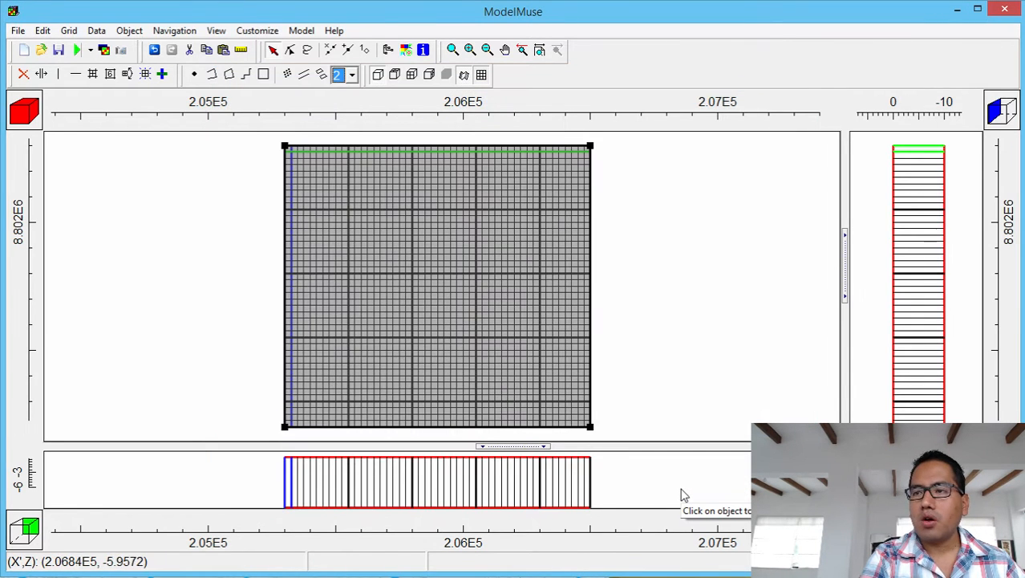
Make the AcuiferoAluvial layer group Convertible, keeping Harmonic mean interblock averaging.
{"action": "left_click", "coordinate": [302, 30]}
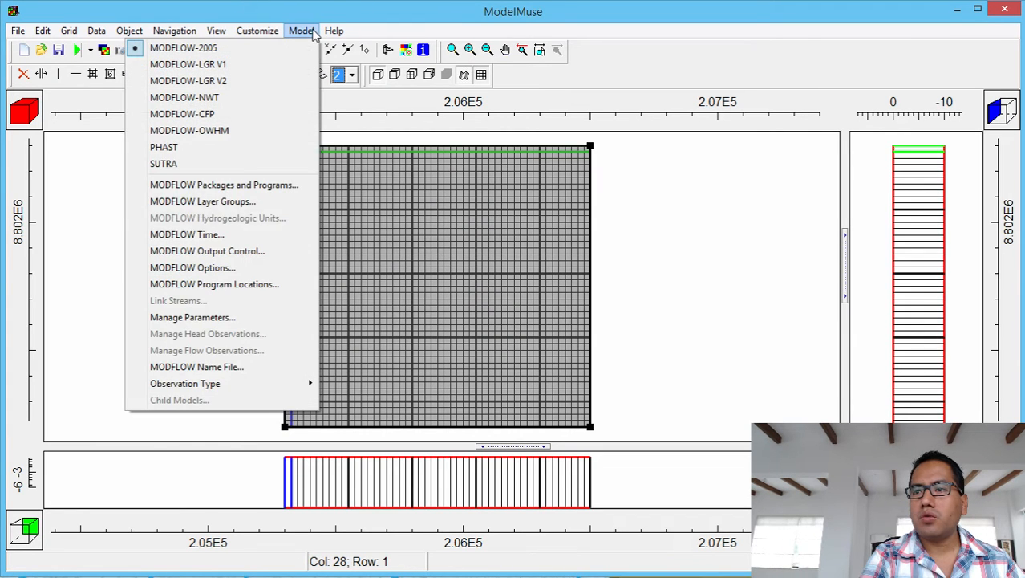
{"action": "left_click", "coordinate": [250, 205]}
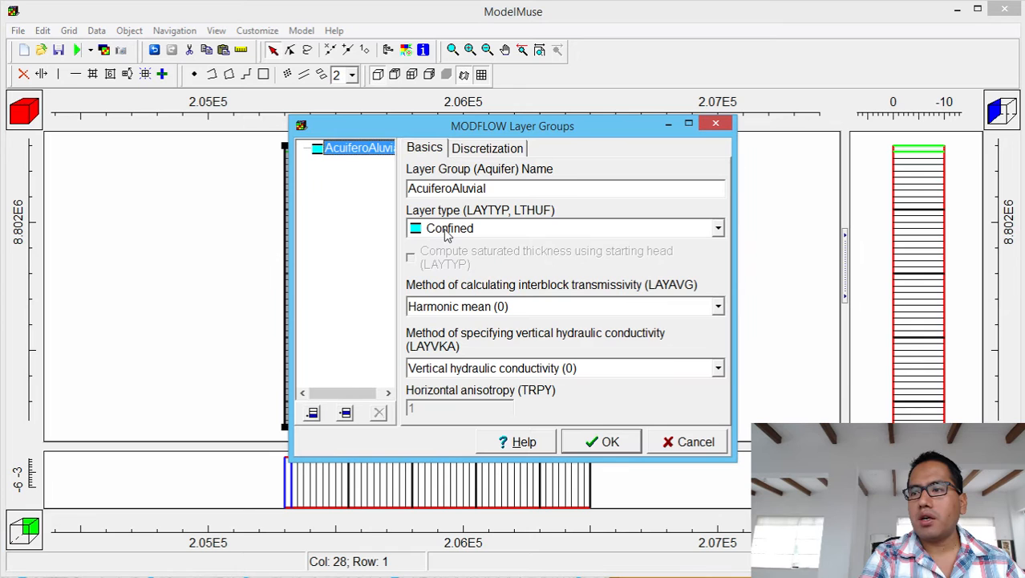
{"action": "left_click", "coordinate": [447, 232]}
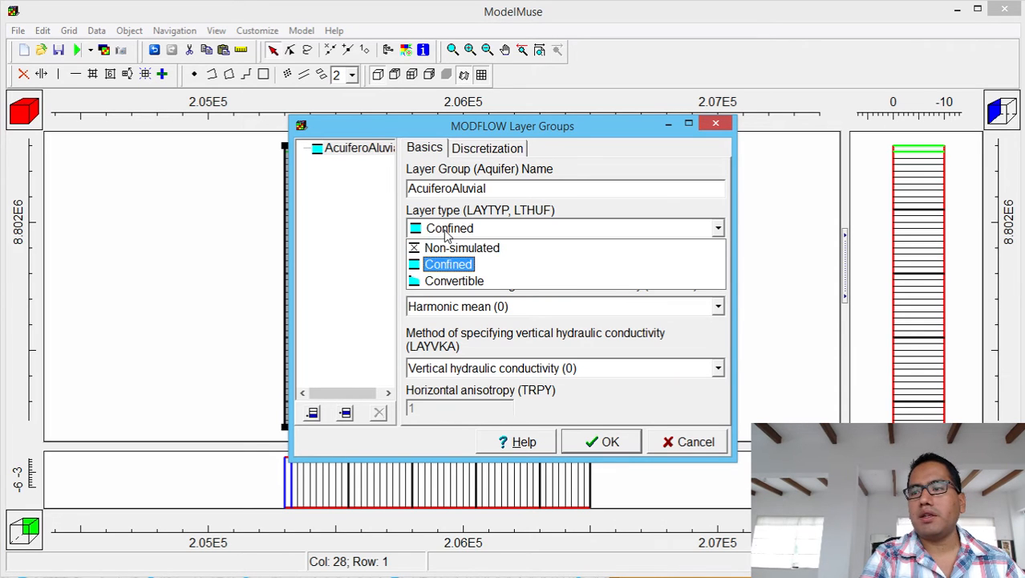
{"action": "left_click", "coordinate": [444, 281]}
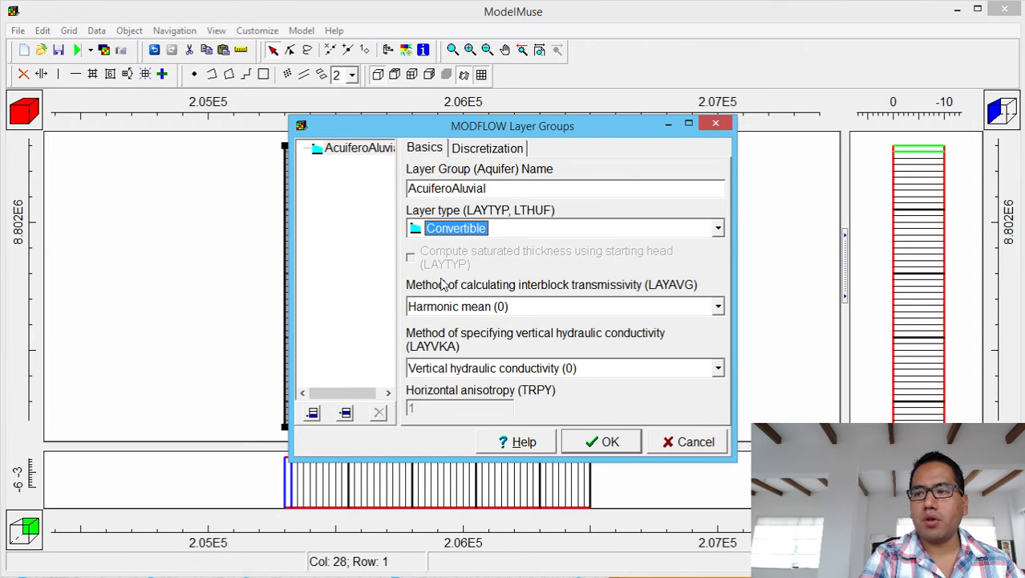
{"action": "left_click", "coordinate": [510, 309]}
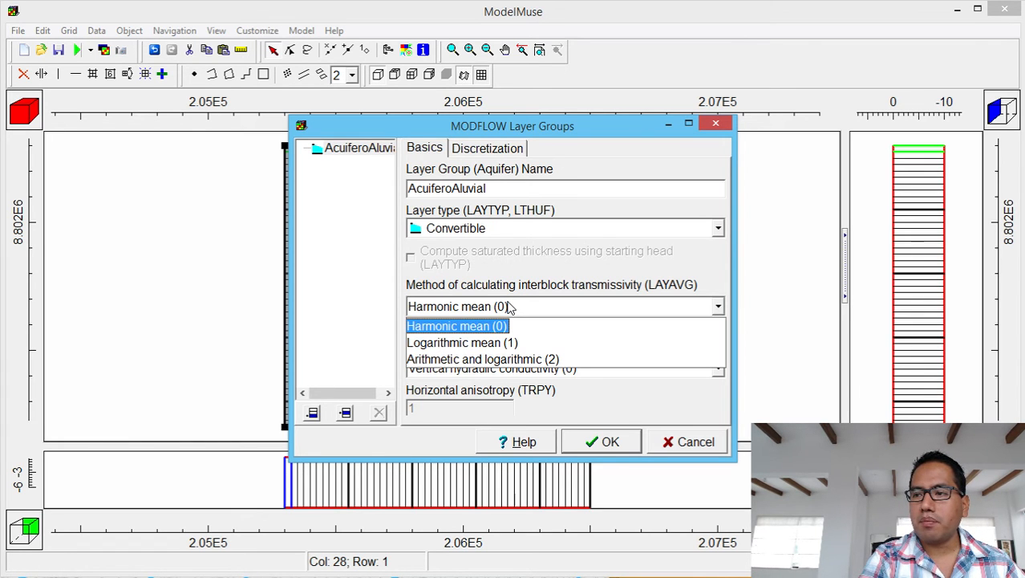
{"action": "left_click", "coordinate": [510, 308]}
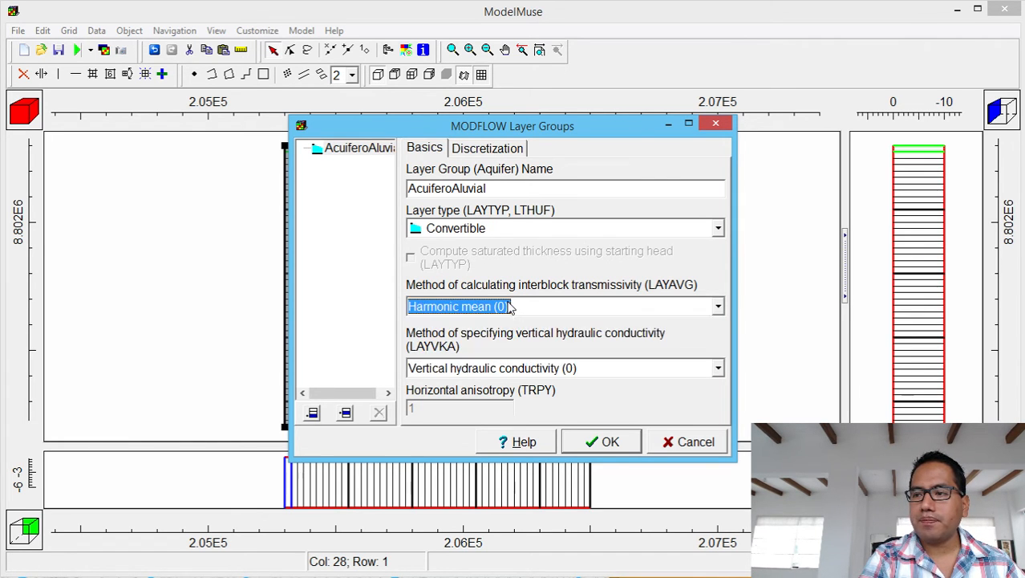
Set the layer group's vertical discretization to 3 layers and apply it.
{"action": "left_click", "coordinate": [494, 145]}
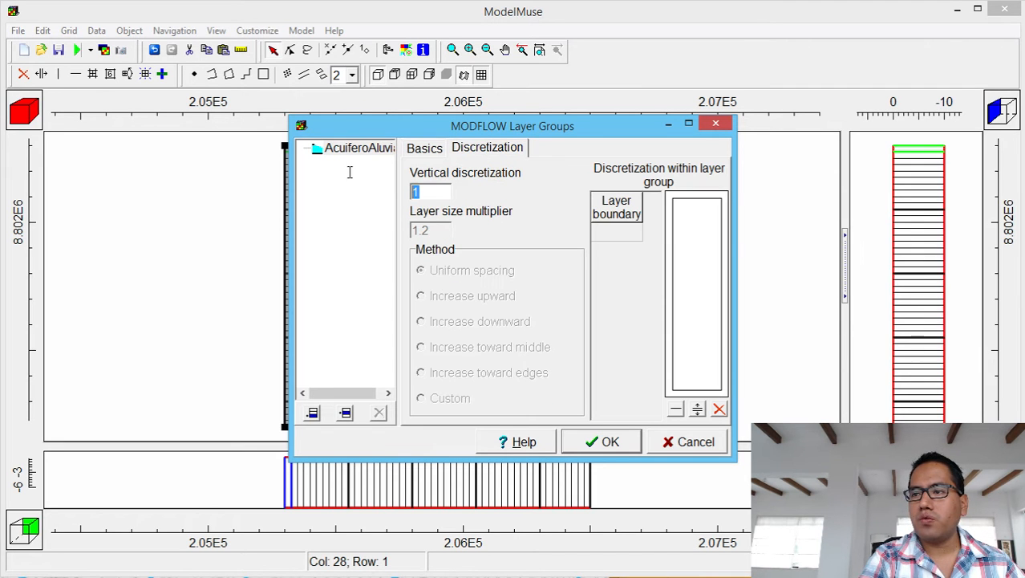
{"action": "type", "text": "3"}
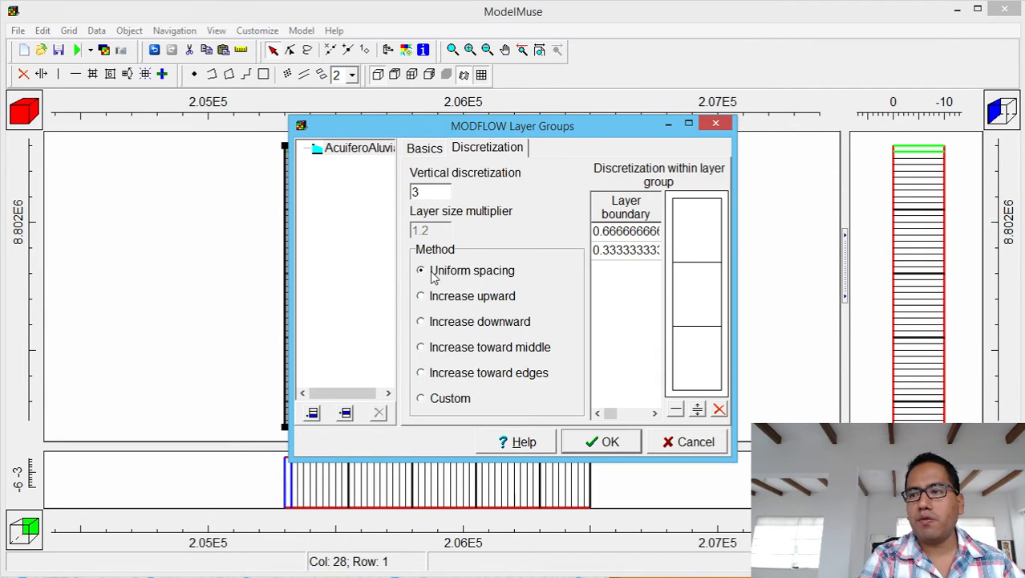
{"action": "left_click", "coordinate": [608, 442]}
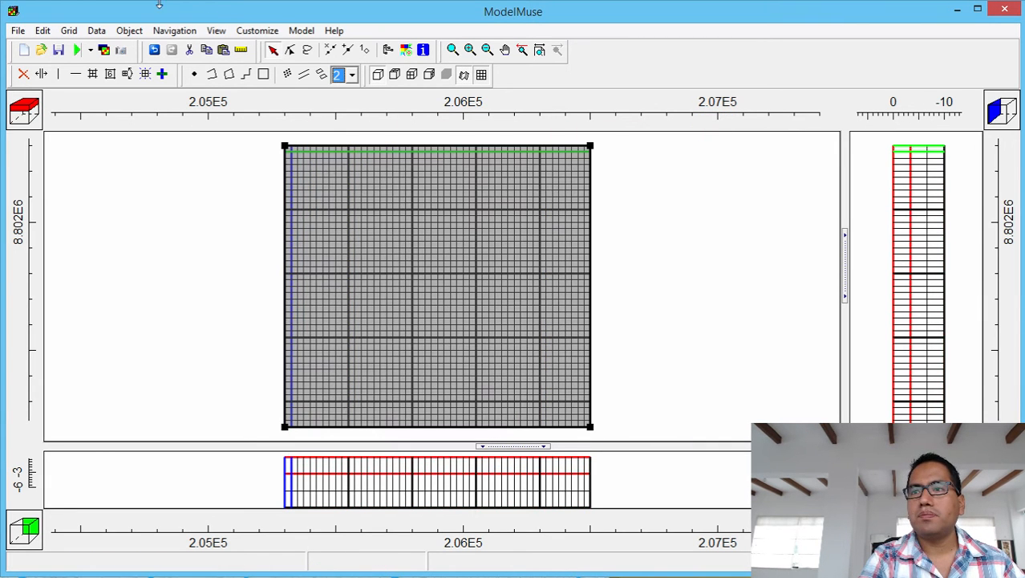
{"action": "left_click", "coordinate": [303, 31]}
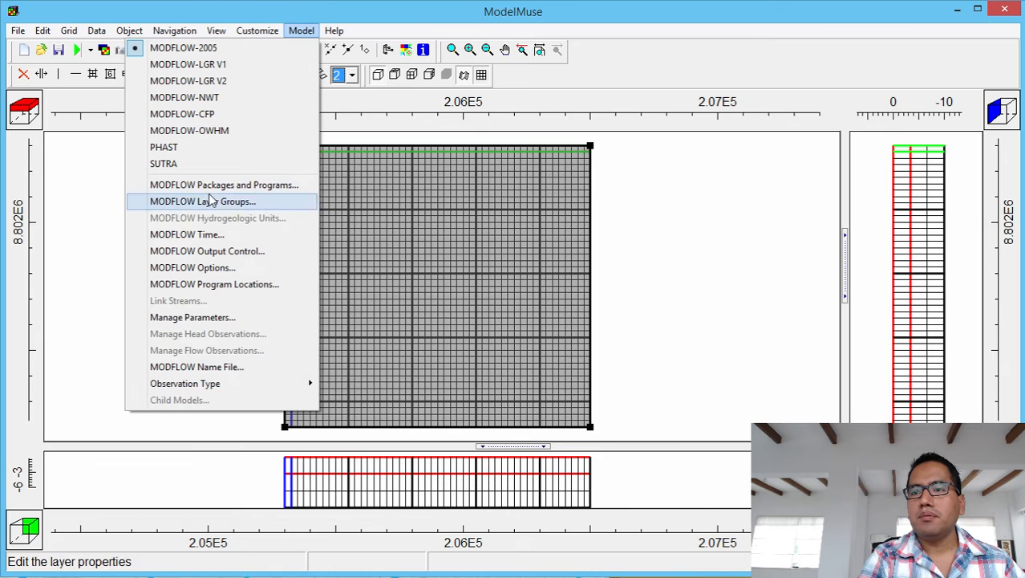
In MODFLOW Time, raise stress periods to 2 and launch the converter from period 2's Ending time.
{"action": "left_click", "coordinate": [206, 233]}
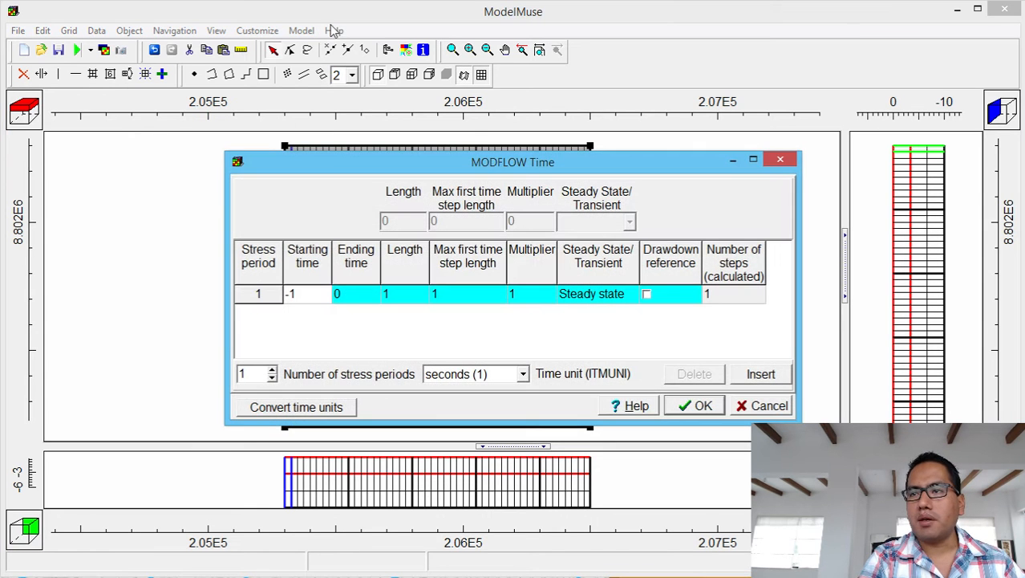
{"action": "left_click", "coordinate": [779, 160]}
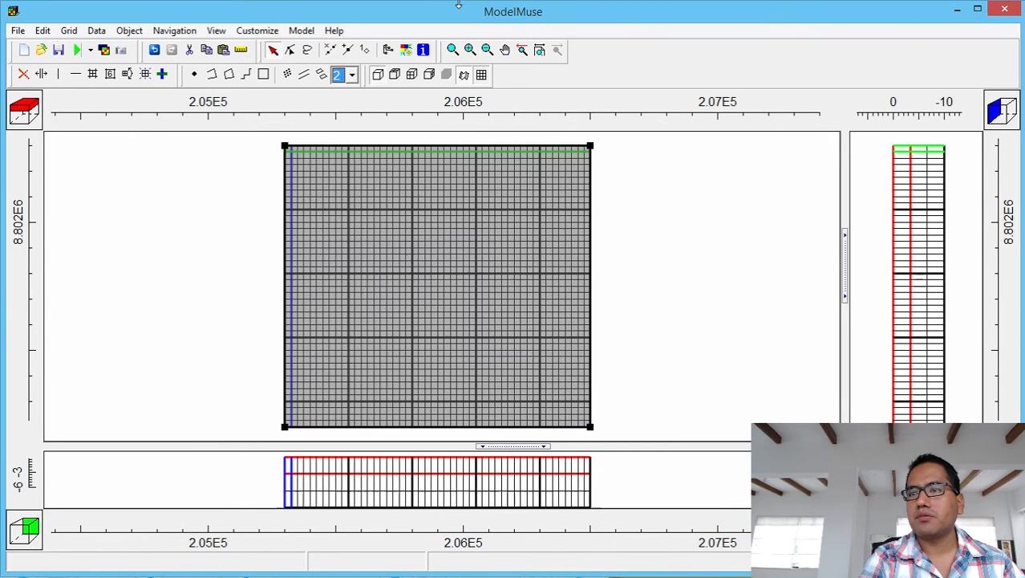
{"action": "left_click", "coordinate": [309, 30]}
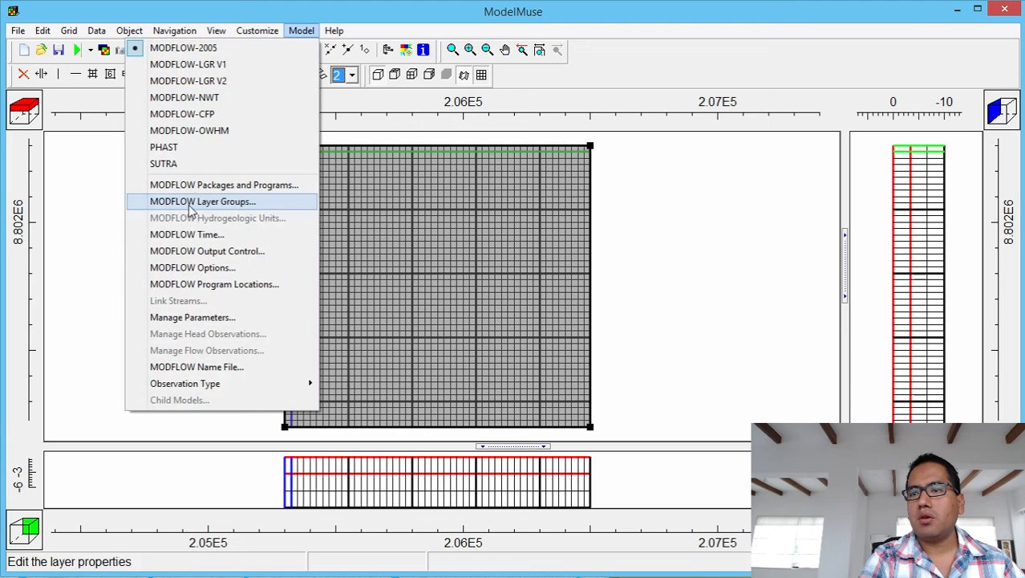
{"action": "left_click", "coordinate": [217, 232]}
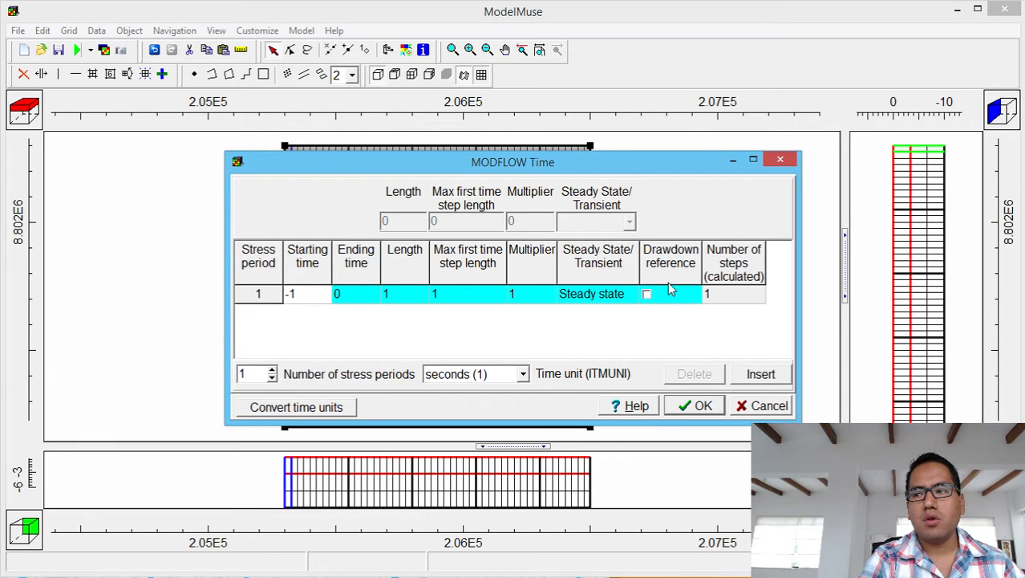
{"action": "left_click", "coordinate": [273, 371]}
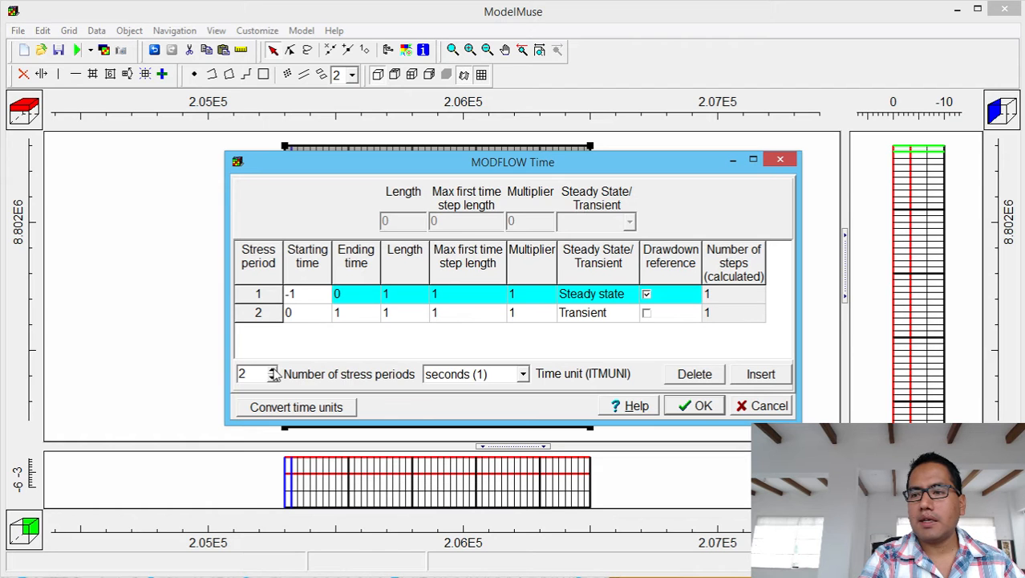
{"action": "left_click", "coordinate": [343, 315]}
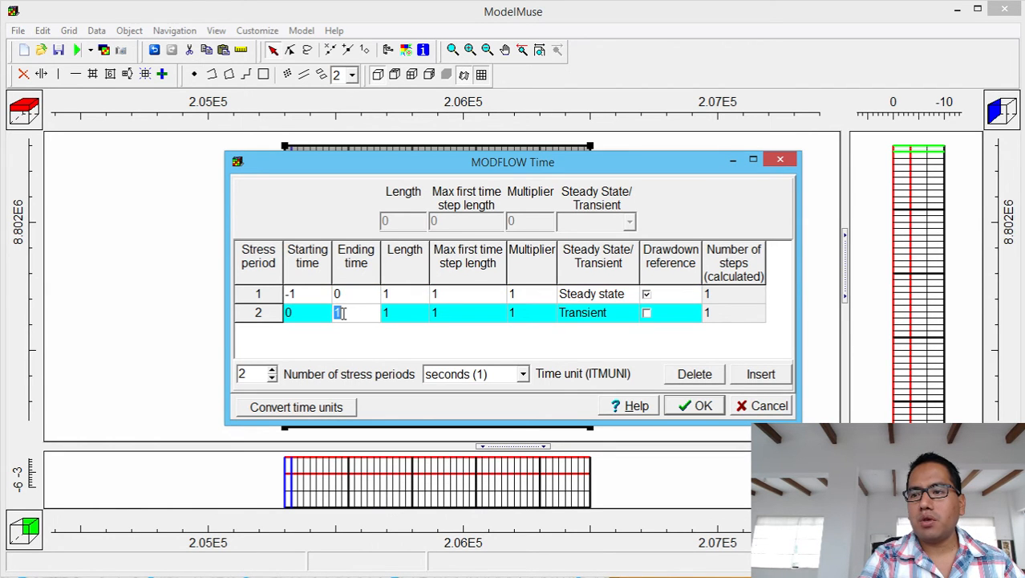
{"action": "left_click", "coordinate": [290, 404]}
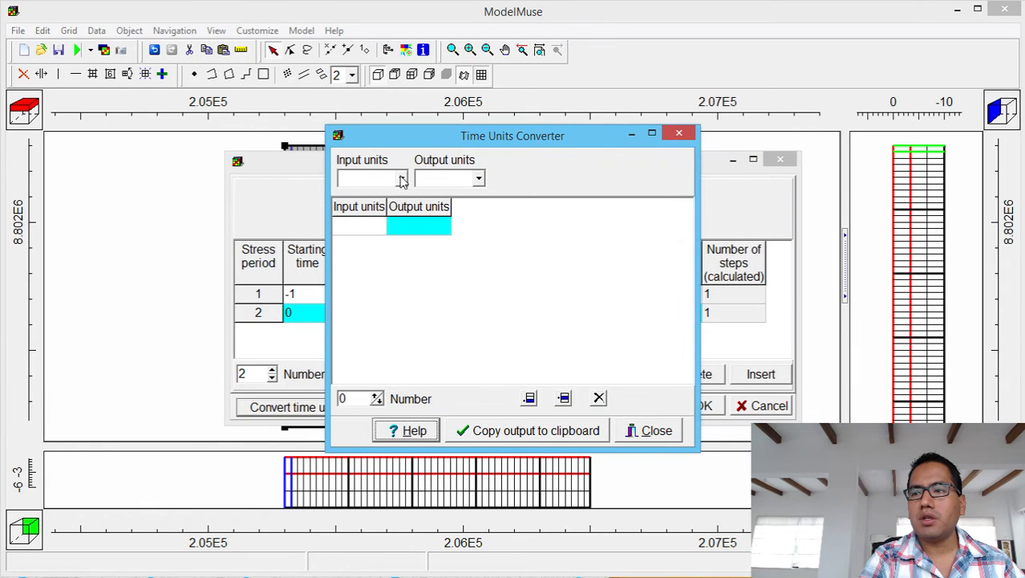
Convert 15 years to 473364000 seconds and copy that value to the clipboard.
{"action": "left_click", "coordinate": [403, 180]}
{"action": "left_click", "coordinate": [356, 250]}
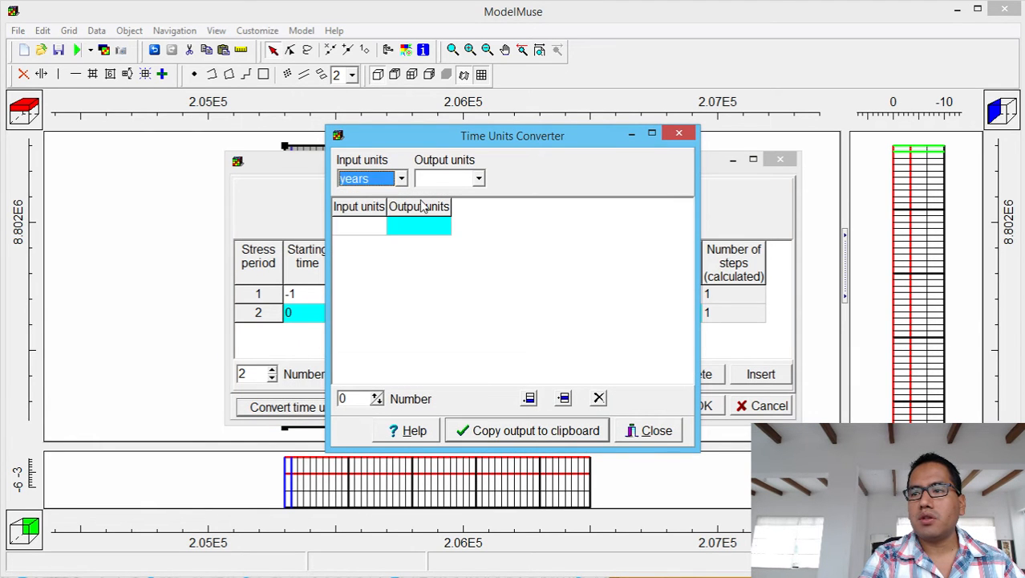
{"action": "left_click", "coordinate": [478, 178]}
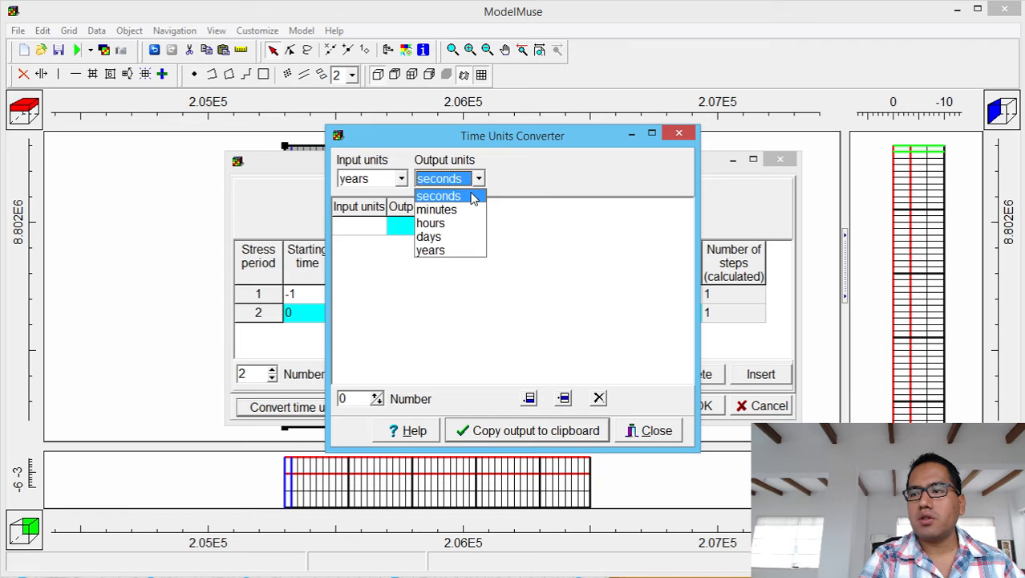
{"action": "left_click", "coordinate": [473, 197]}
{"action": "left_click", "coordinate": [356, 230]}
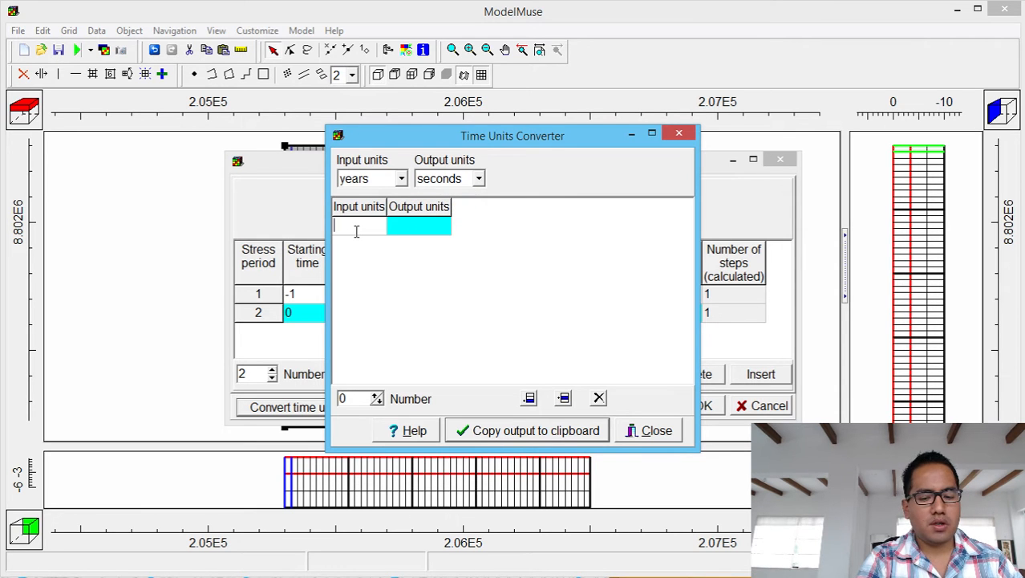
{"action": "type", "text": "15"}
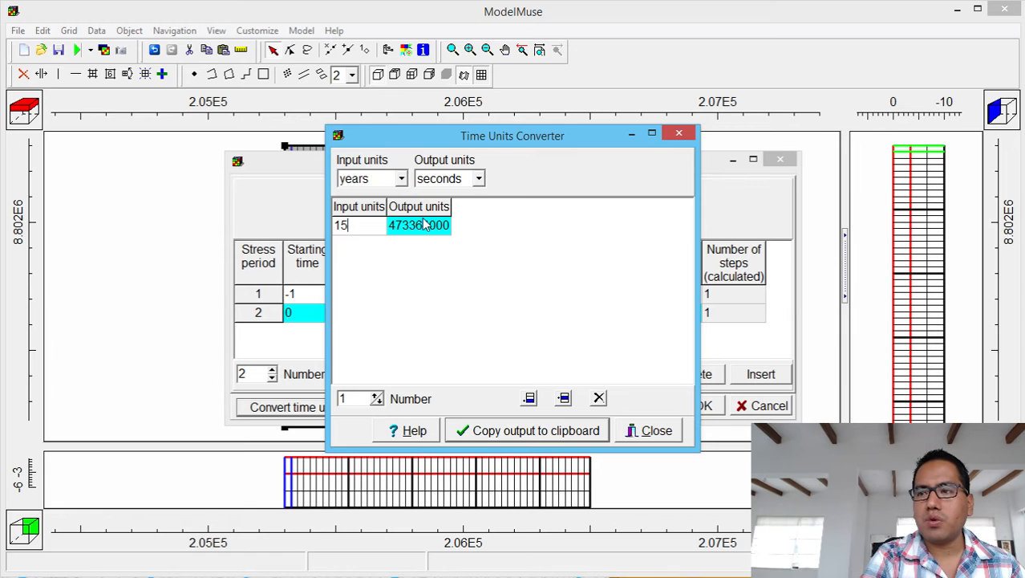
{"action": "left_click", "coordinate": [392, 228]}
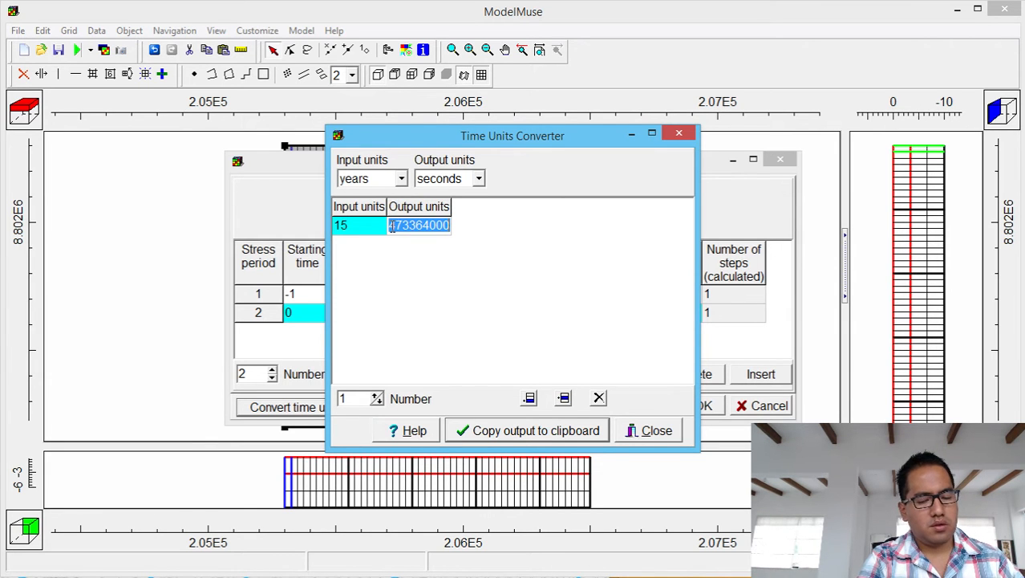
{"action": "left_click", "coordinate": [584, 434]}
{"action": "left_click", "coordinate": [638, 431]}
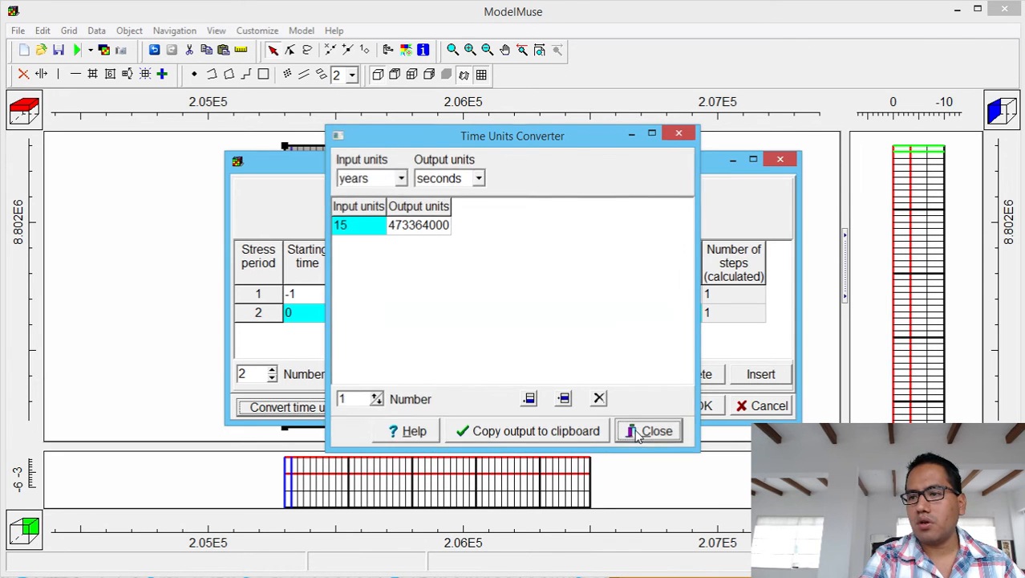
{"action": "left_click", "coordinate": [340, 312]}
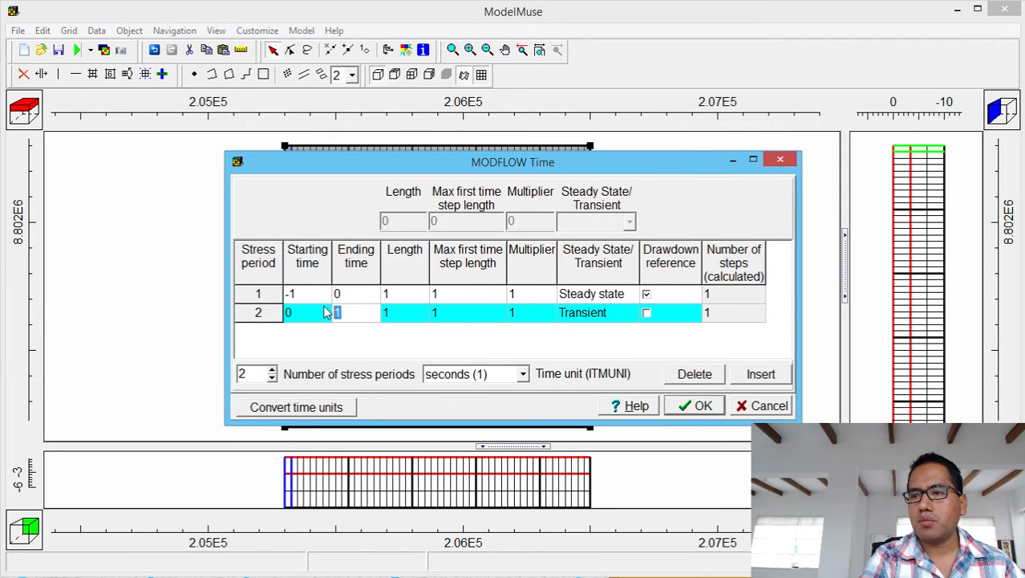
Paste 473364000 as period 2's ending time and divide it into 15 steps of 31557600 seconds.
{"action": "key", "text": "ctrl+v"}
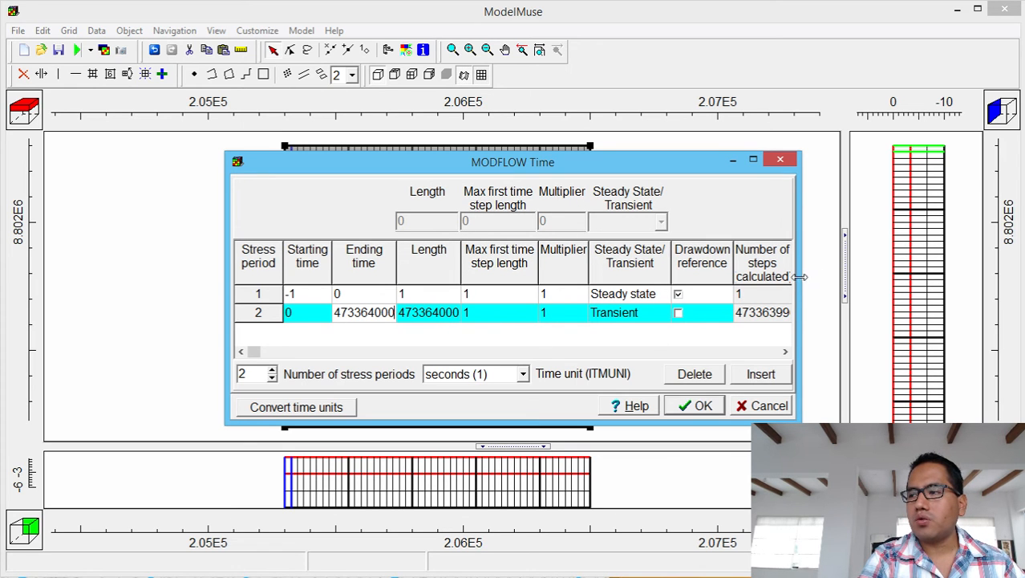
{"action": "left_click_drag", "start_coordinate": [801, 278], "coordinate": [931, 268]}
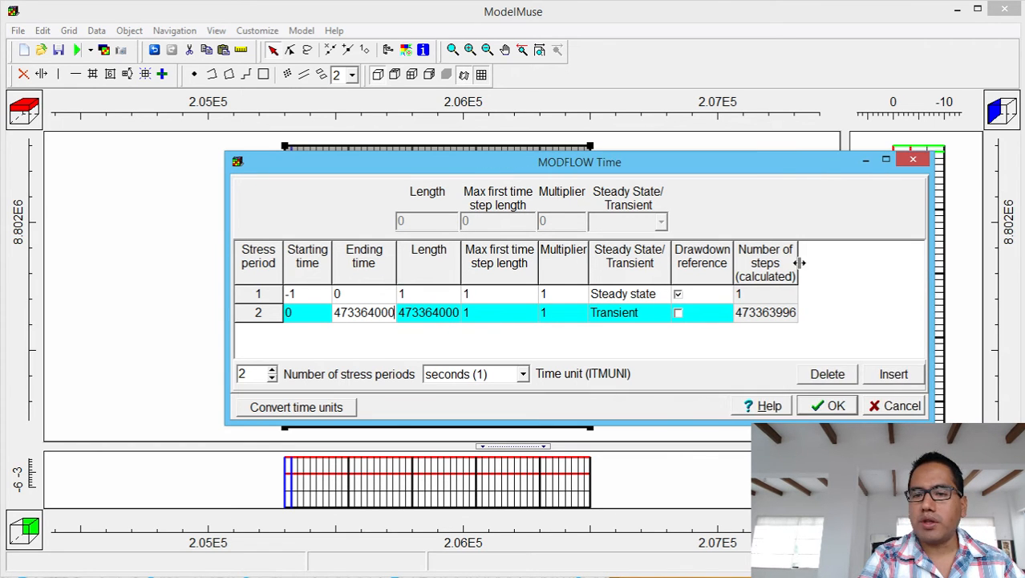
{"action": "left_click", "coordinate": [454, 318]}
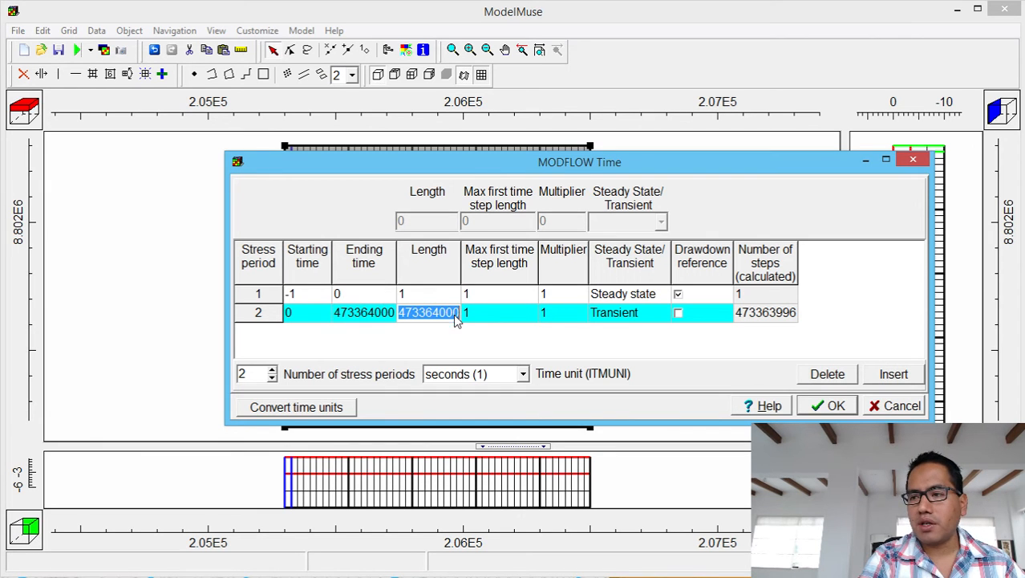
{"action": "left_click", "coordinate": [481, 313]}
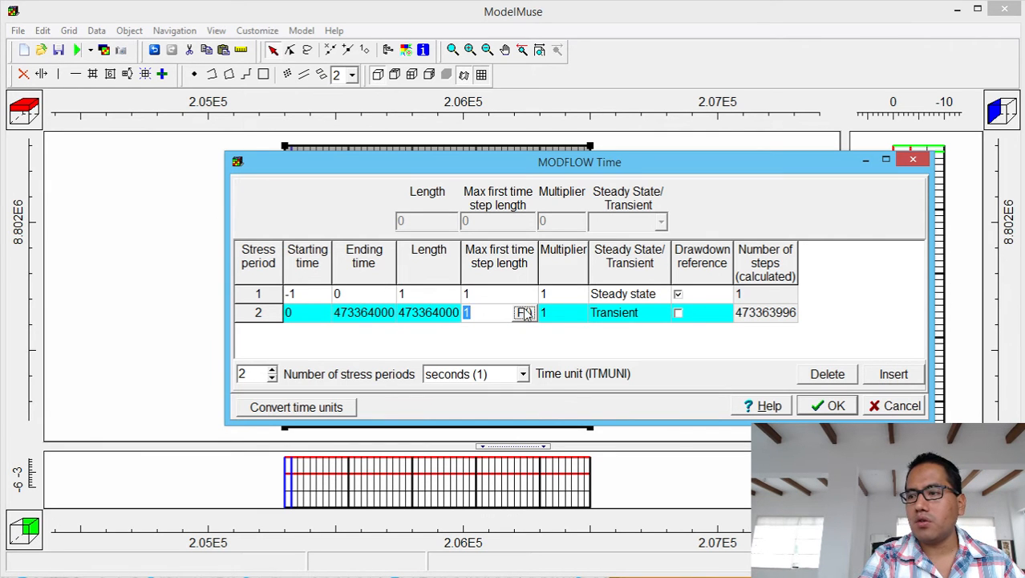
{"action": "left_click", "coordinate": [521, 312]}
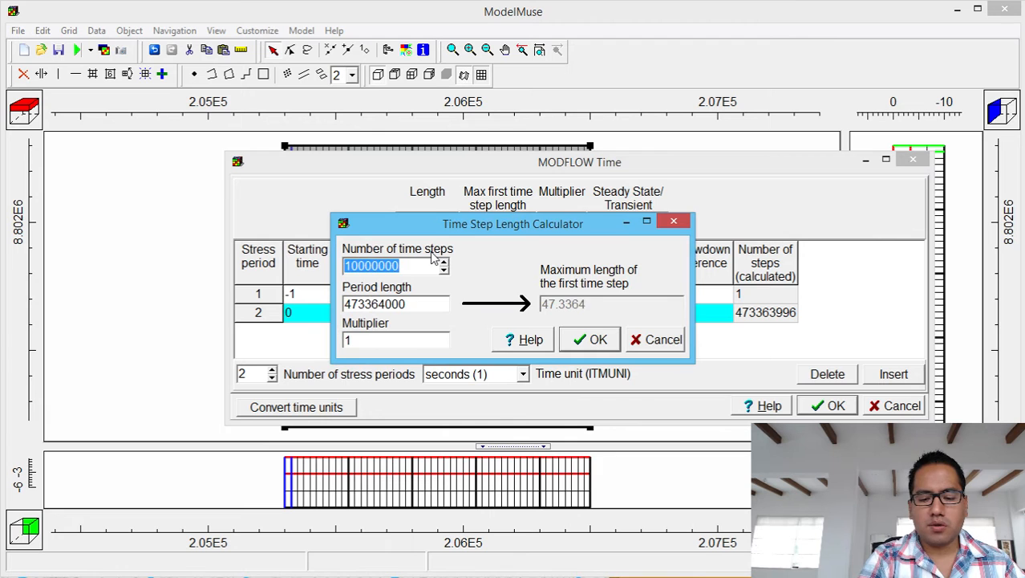
{"action": "type", "text": "15"}
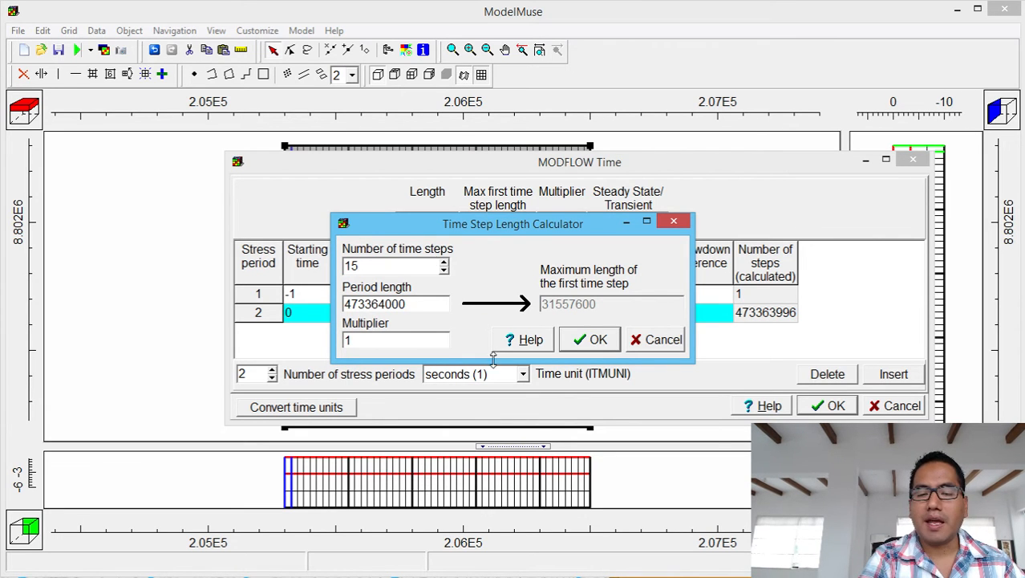
{"action": "left_click", "coordinate": [597, 339]}
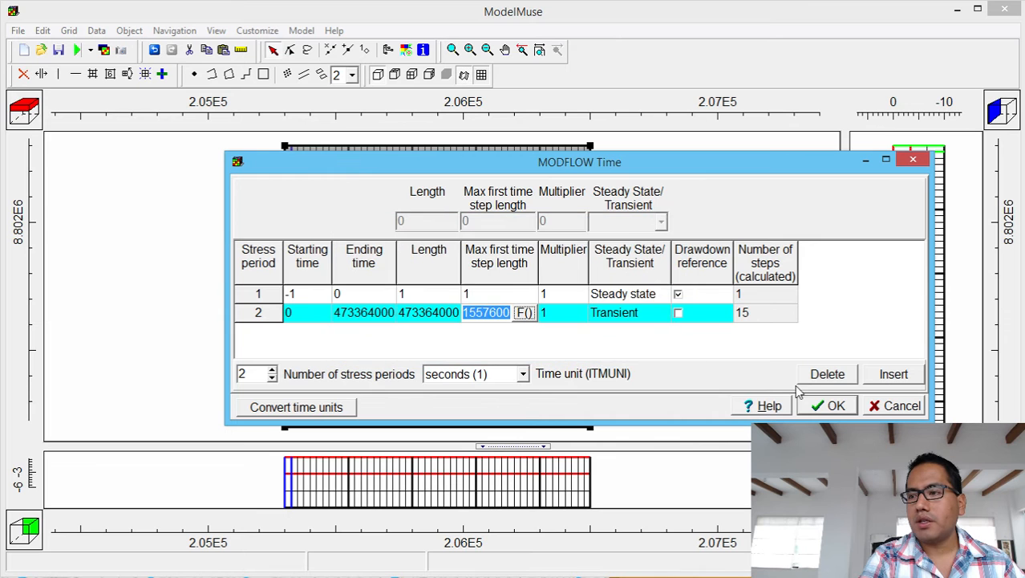
{"action": "left_click", "coordinate": [836, 407]}
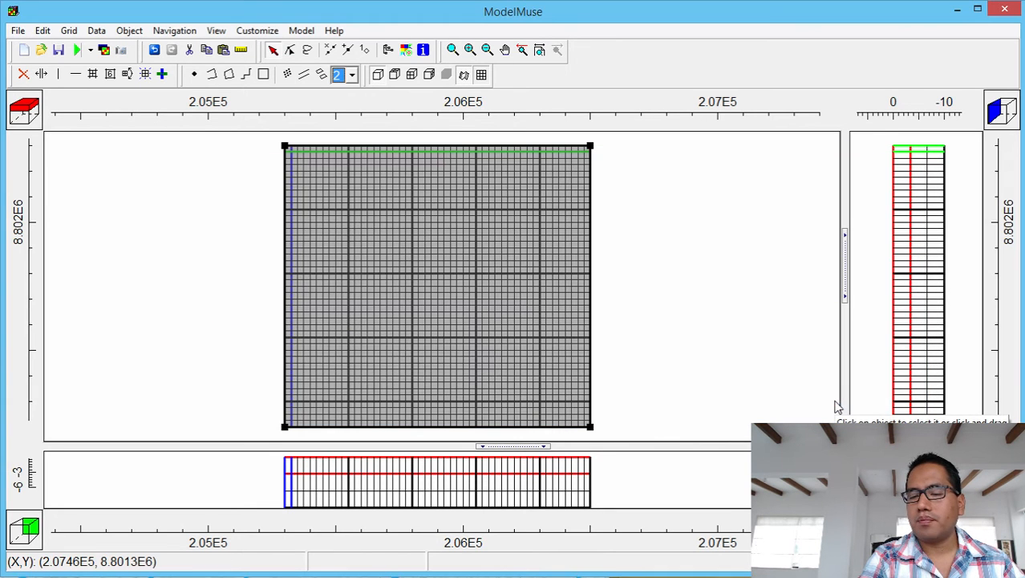
{"action": "left_click", "coordinate": [305, 32]}
{"action": "left_click", "coordinate": [243, 237]}
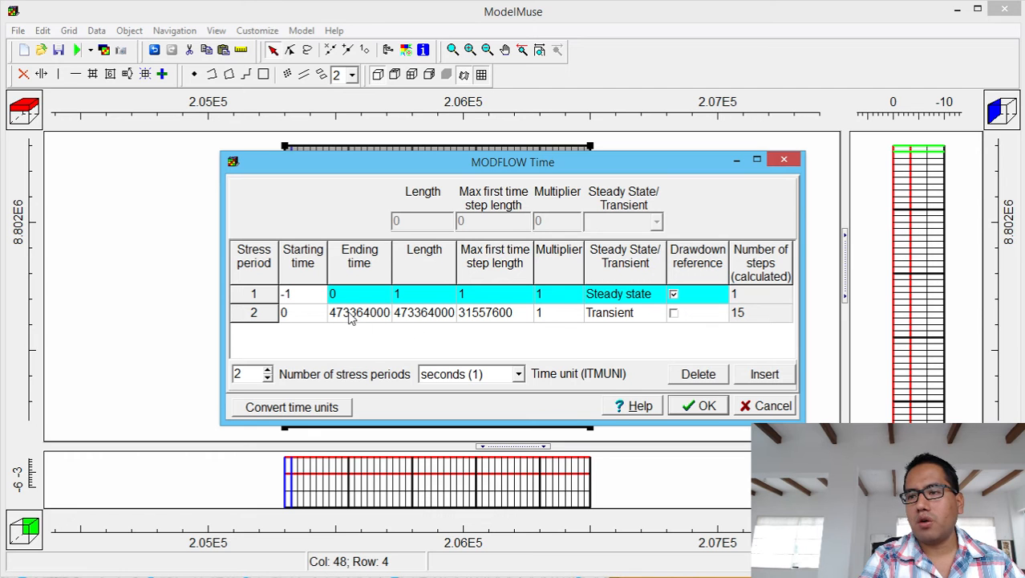
{"action": "left_click", "coordinate": [783, 162]}
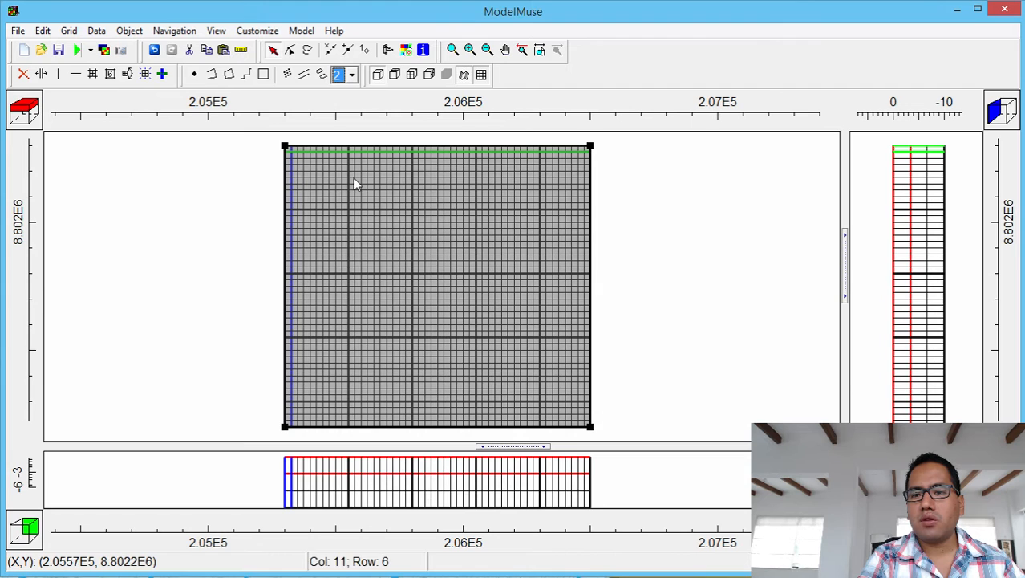
Replace the Kx default value 0.0001 with 1e-5 and apply it.
{"action": "left_click", "coordinate": [96, 30]}
{"action": "left_click", "coordinate": [89, 65]}
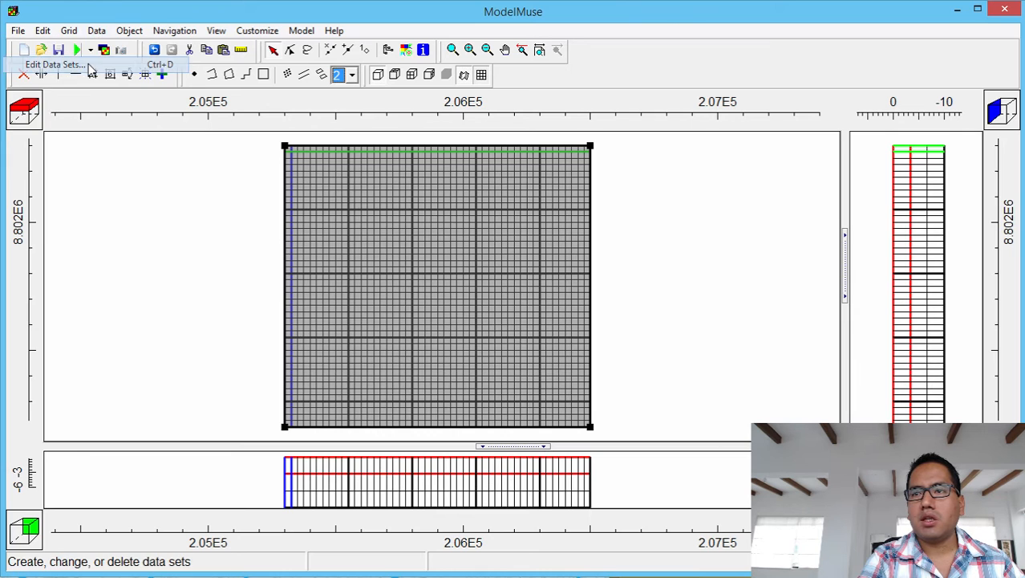
{"action": "left_click", "coordinate": [281, 130]}
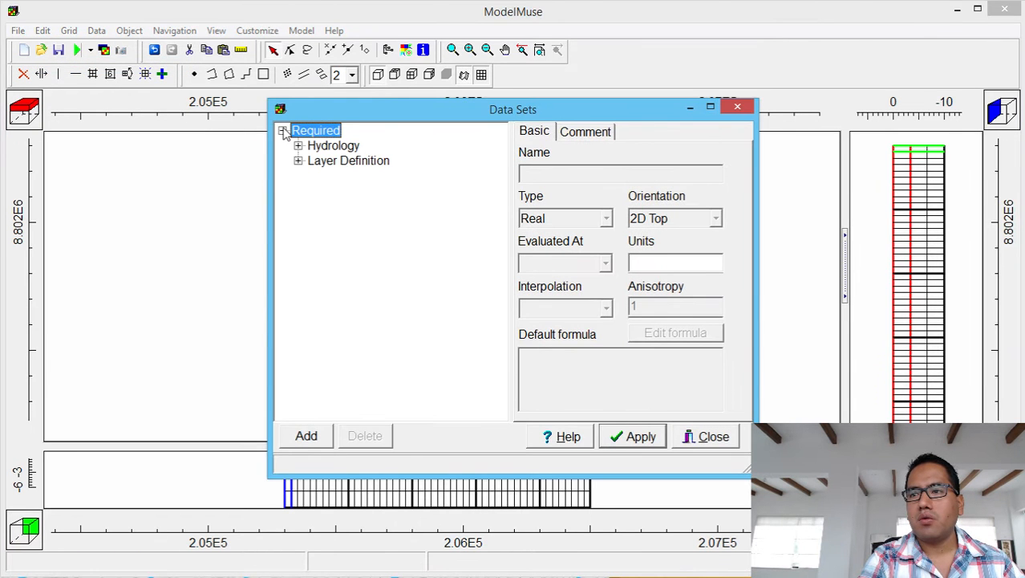
{"action": "left_click", "coordinate": [297, 145]}
{"action": "left_click", "coordinate": [330, 190]}
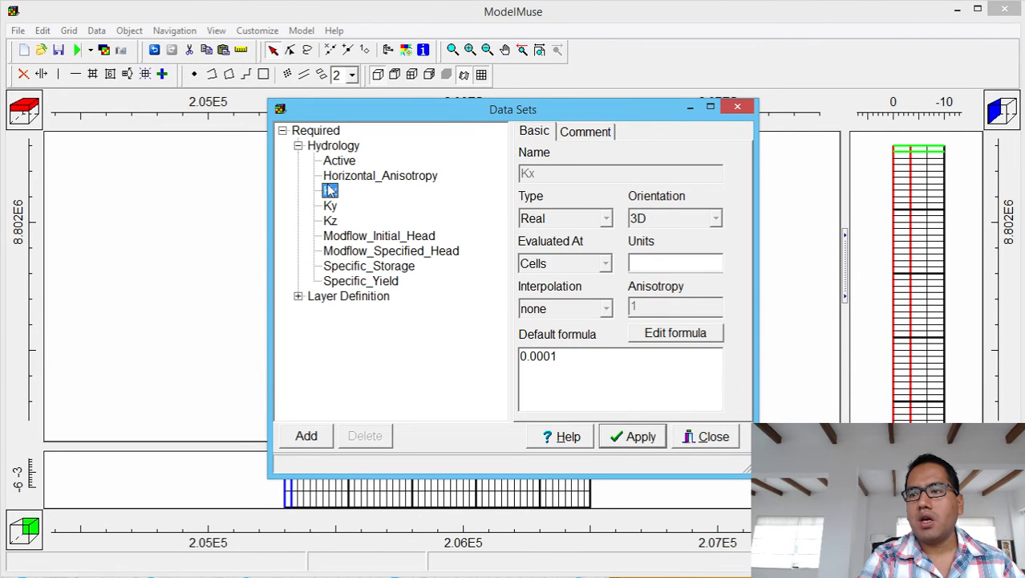
{"action": "left_click_drag", "start_coordinate": [572, 355], "coordinate": [484, 357]}
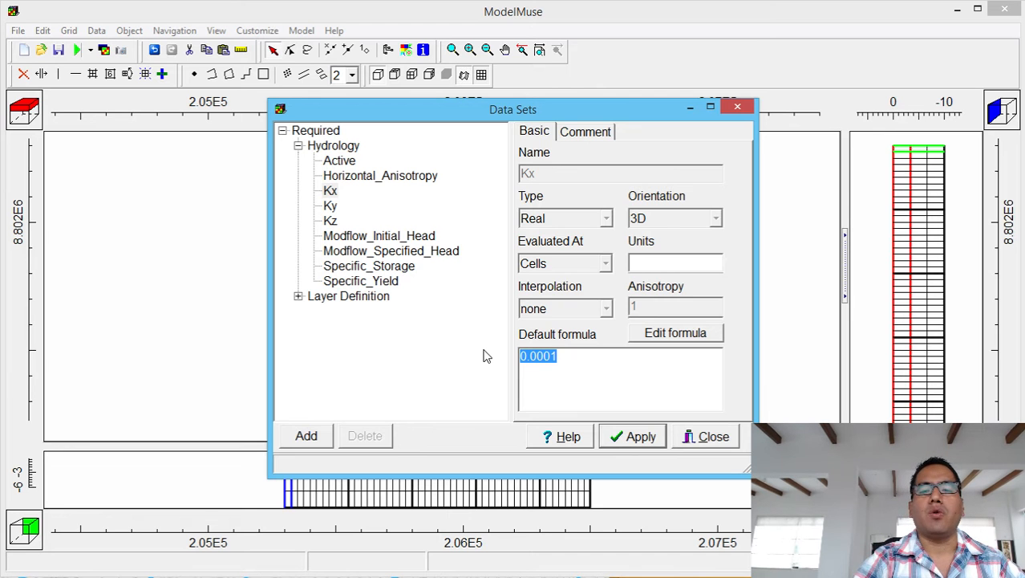
{"action": "type", "text": "1e-5"}
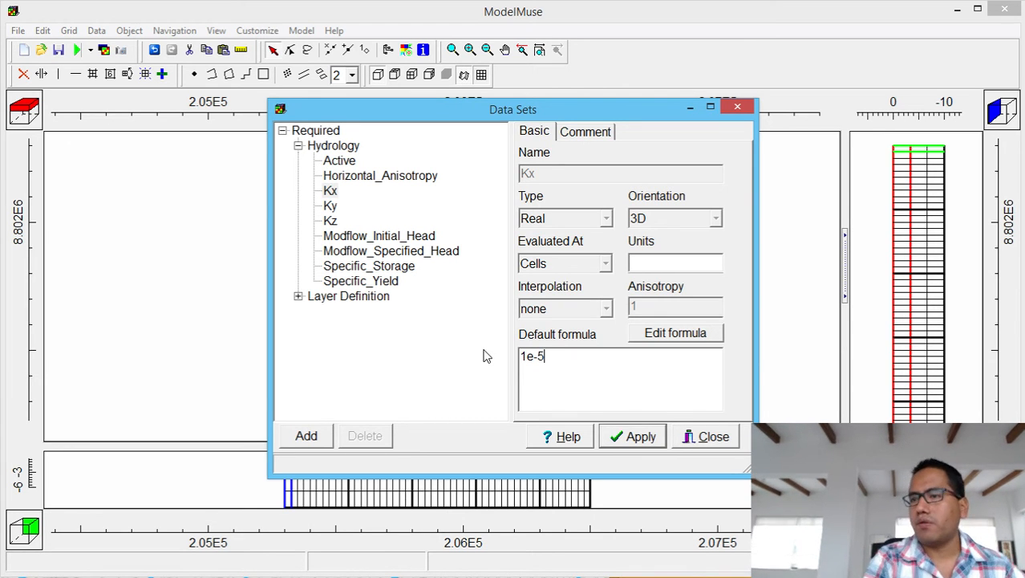
{"action": "left_click", "coordinate": [335, 217]}
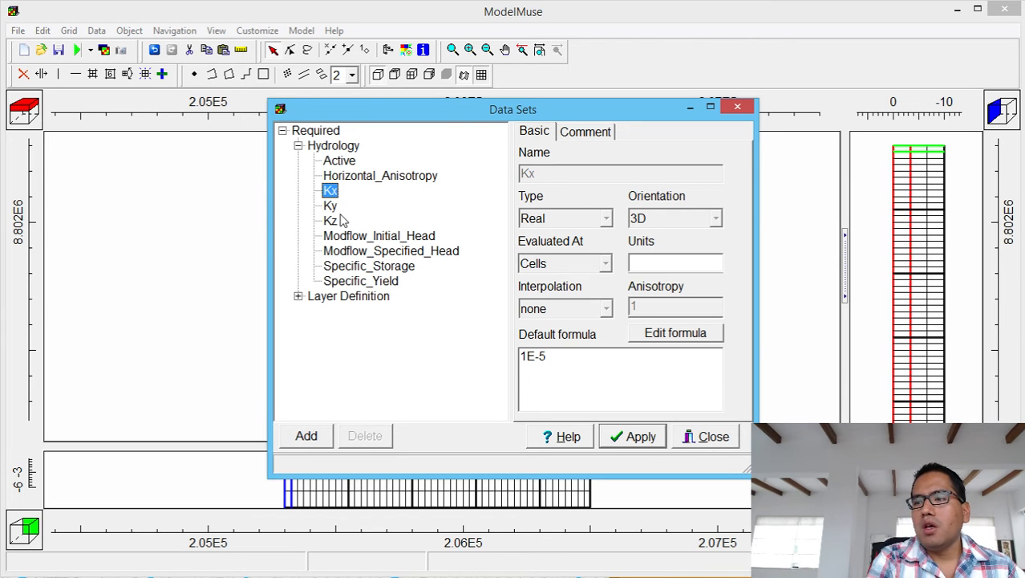
{"action": "left_click", "coordinate": [332, 221]}
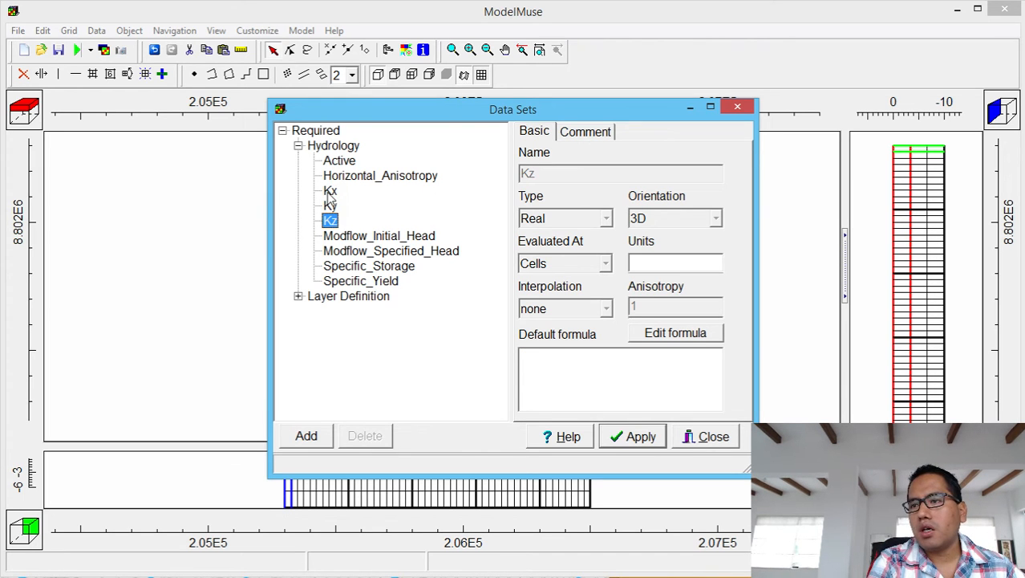
{"action": "left_click", "coordinate": [330, 190]}
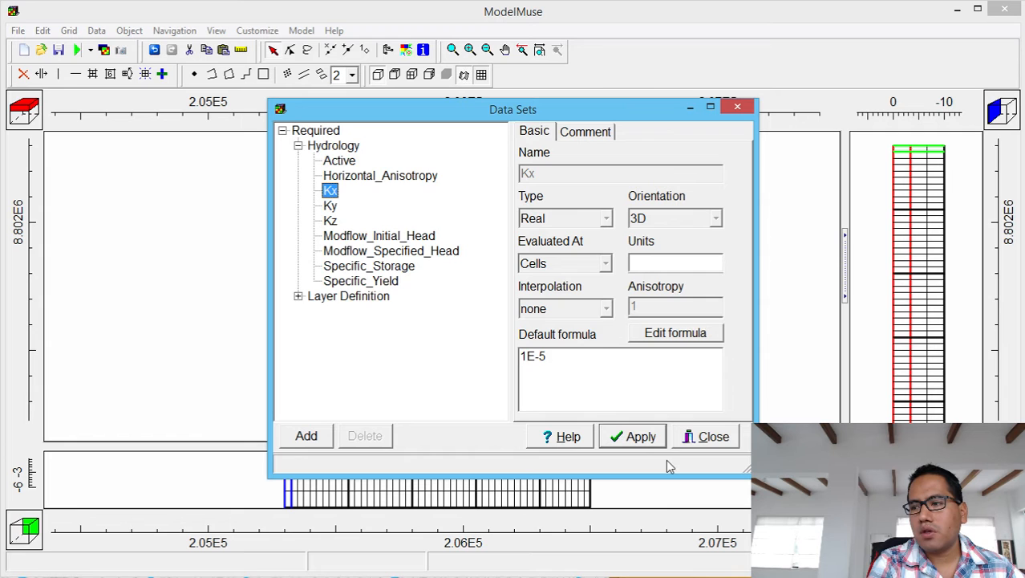
{"action": "left_click", "coordinate": [631, 437]}
Review the Hydrology data sets Active, Kx, Ky, Kz and Modflow_Initial_Head.
{"action": "left_click", "coordinate": [282, 130]}
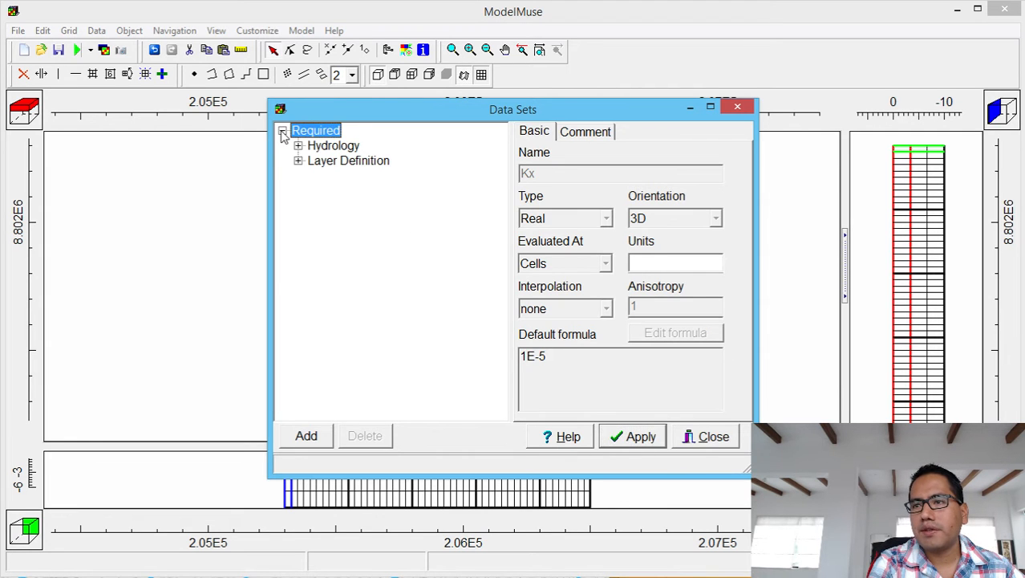
{"action": "left_click", "coordinate": [298, 145]}
{"action": "left_click", "coordinate": [332, 164]}
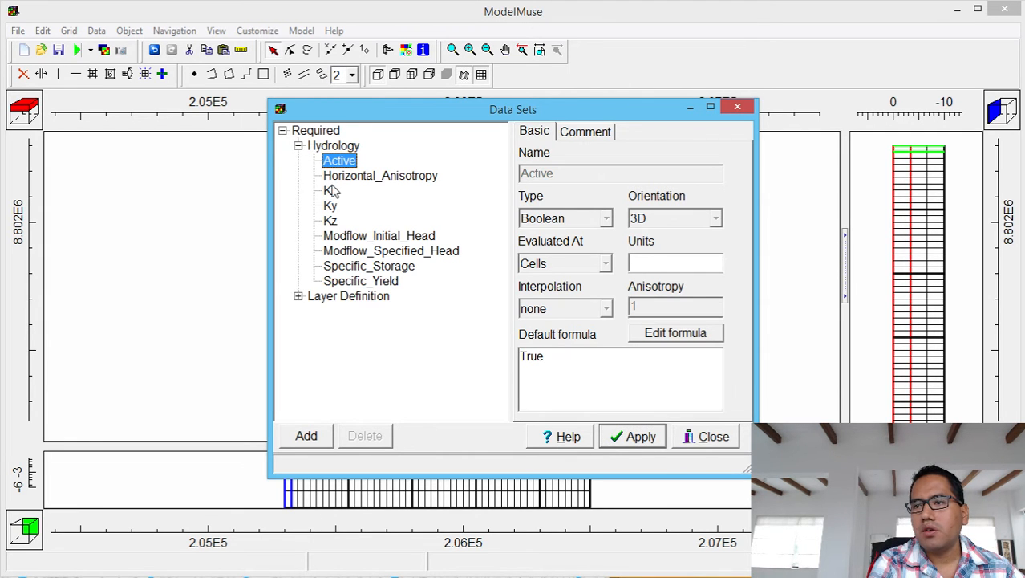
{"action": "left_click", "coordinate": [331, 193]}
{"action": "left_click", "coordinate": [331, 206]}
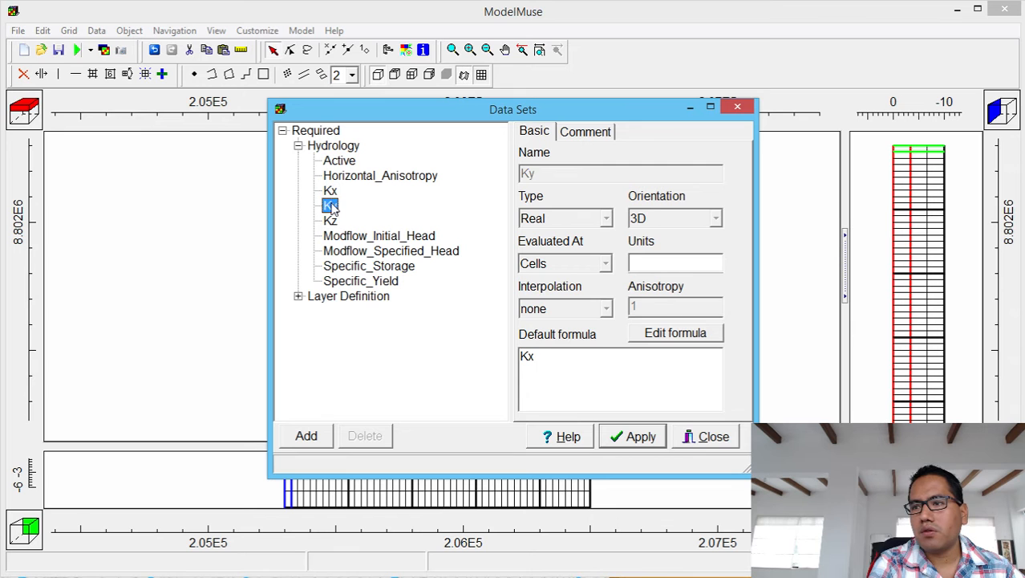
{"action": "left_click", "coordinate": [330, 221]}
{"action": "left_click", "coordinate": [335, 237]}
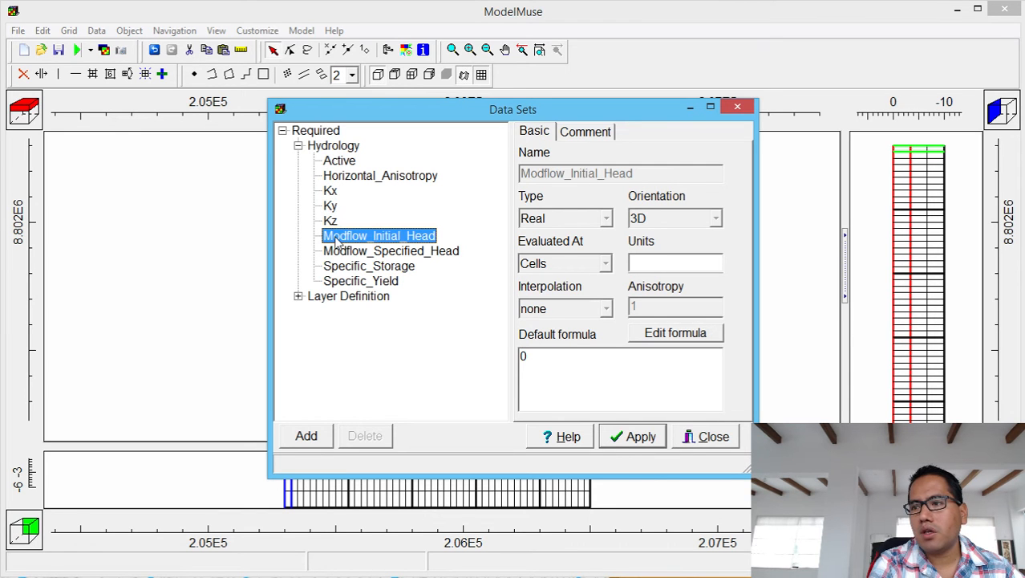
Set the Modflow_Initial_Head formula to Model_Top.
{"action": "left_click", "coordinate": [692, 337]}
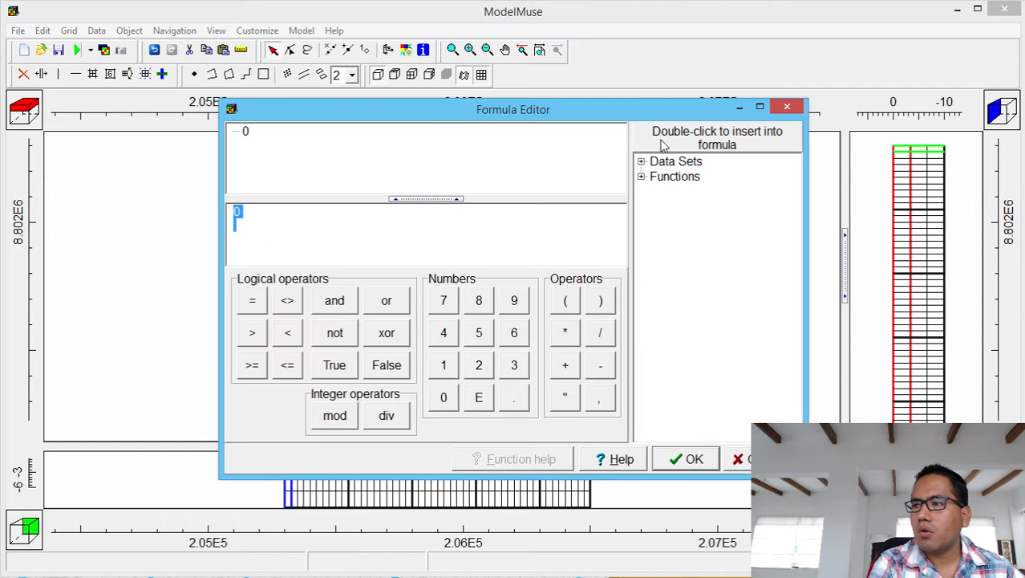
{"action": "left_click", "coordinate": [644, 163]}
{"action": "left_click", "coordinate": [654, 176]}
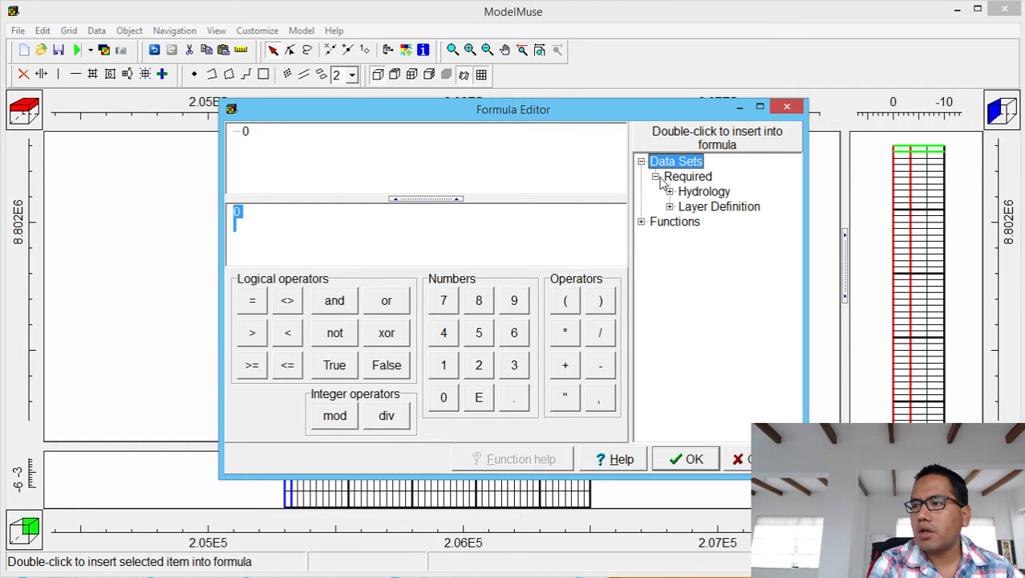
{"action": "left_click", "coordinate": [670, 206]}
{"action": "double_click", "coordinate": [696, 223]}
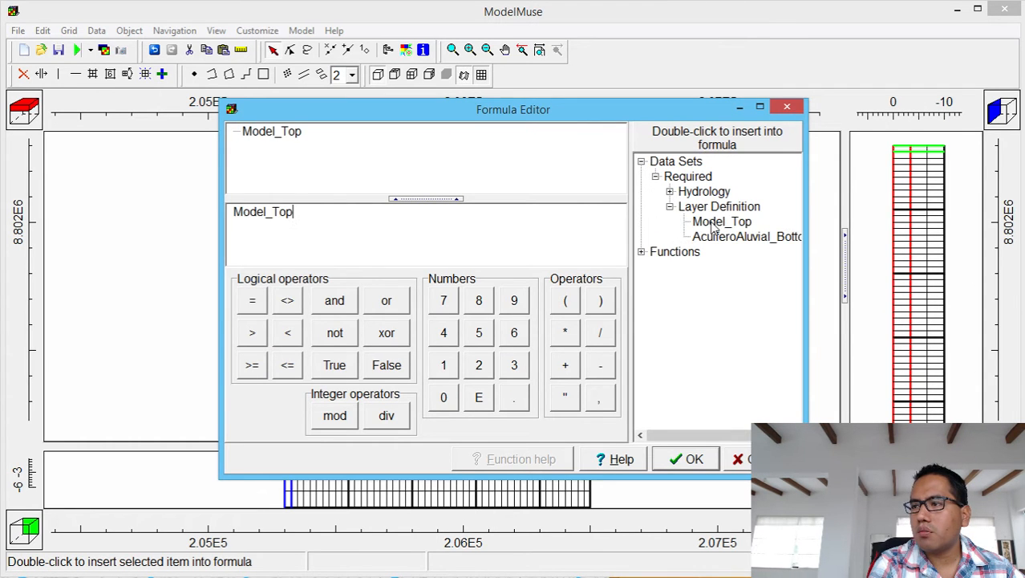
{"action": "left_click", "coordinate": [682, 459]}
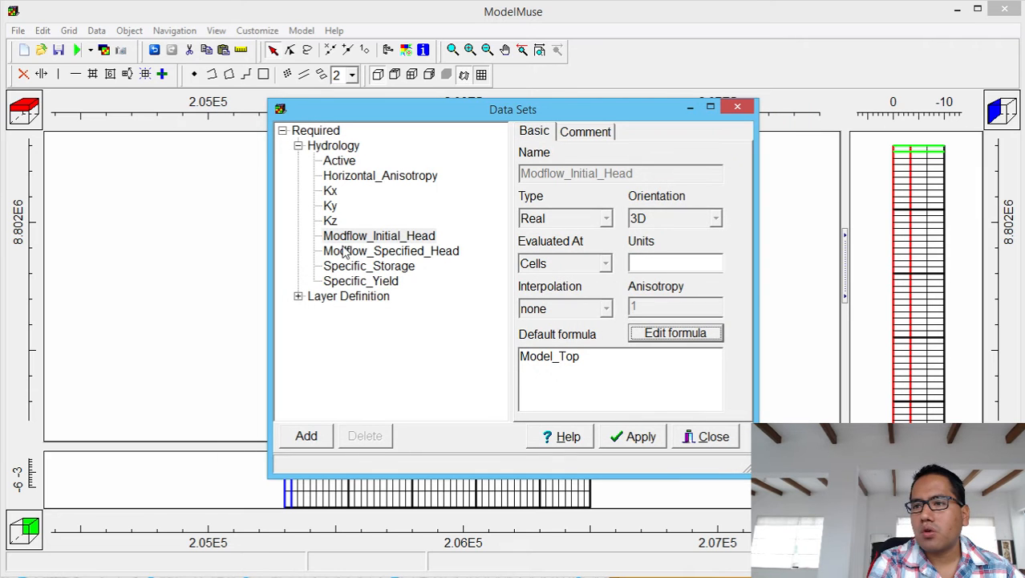
Set Specific_Yield to 0.12 and Specific_Storage to 1.2E-5, then apply.
{"action": "left_click", "coordinate": [367, 267]}
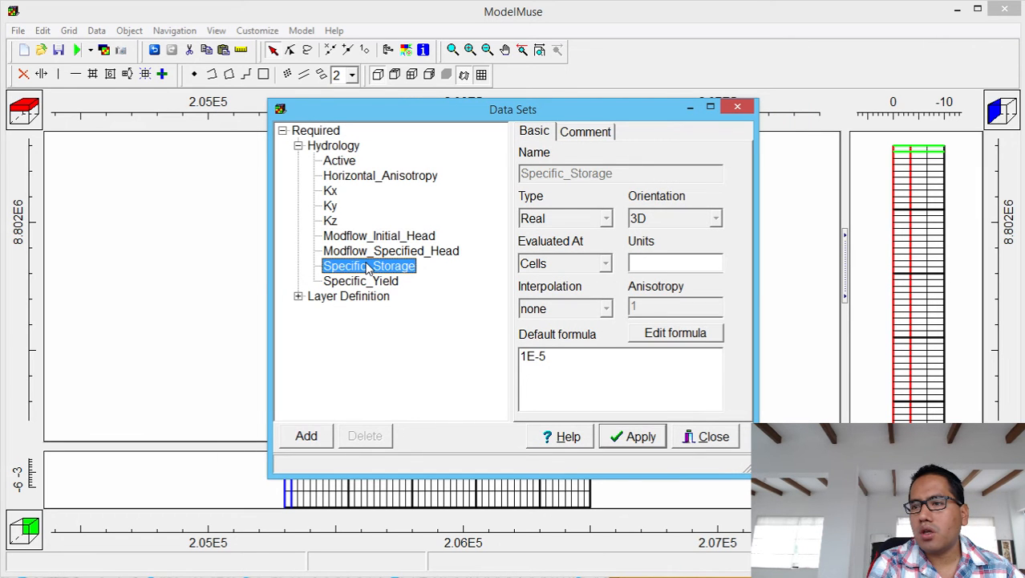
{"action": "left_click", "coordinate": [365, 283]}
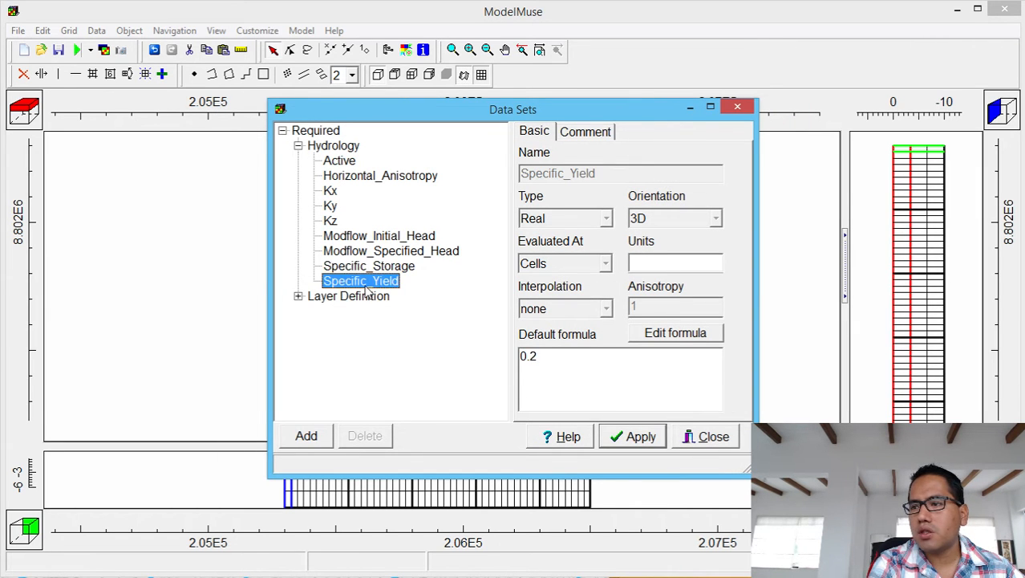
{"action": "left_click", "coordinate": [553, 359]}
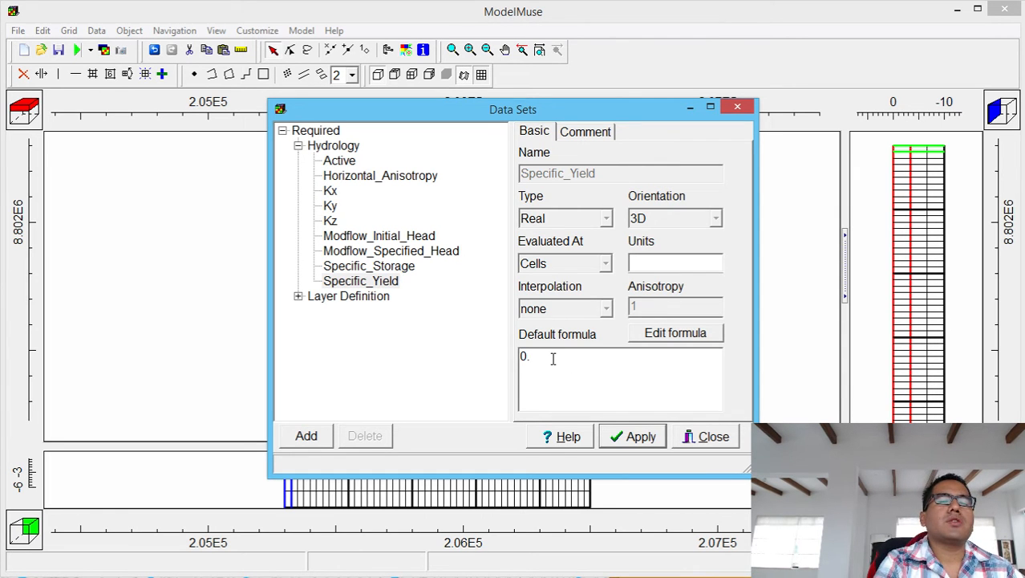
{"action": "type", "text": "1"}
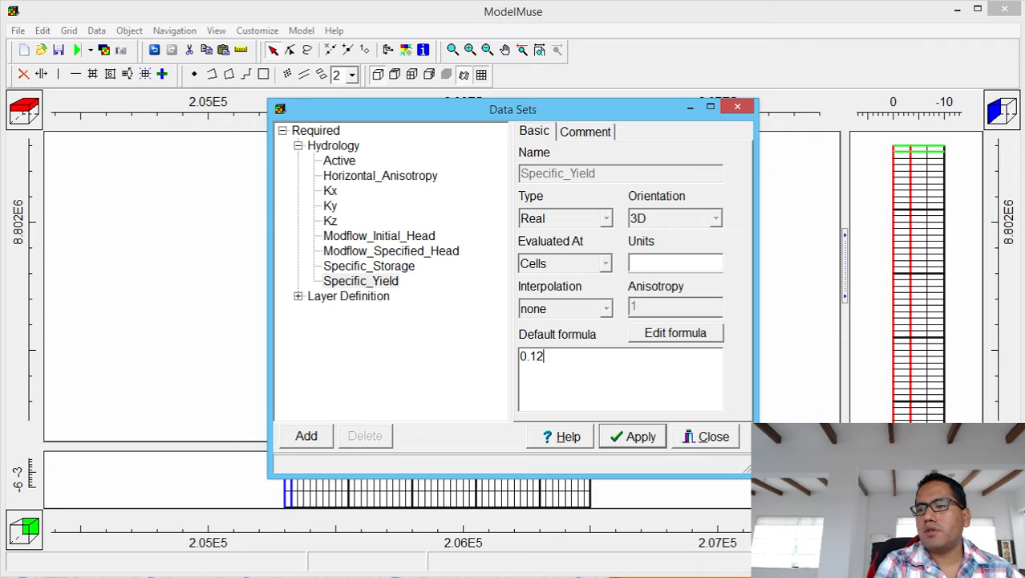
{"action": "type", "text": "2"}
{"action": "left_click", "coordinate": [369, 268]}
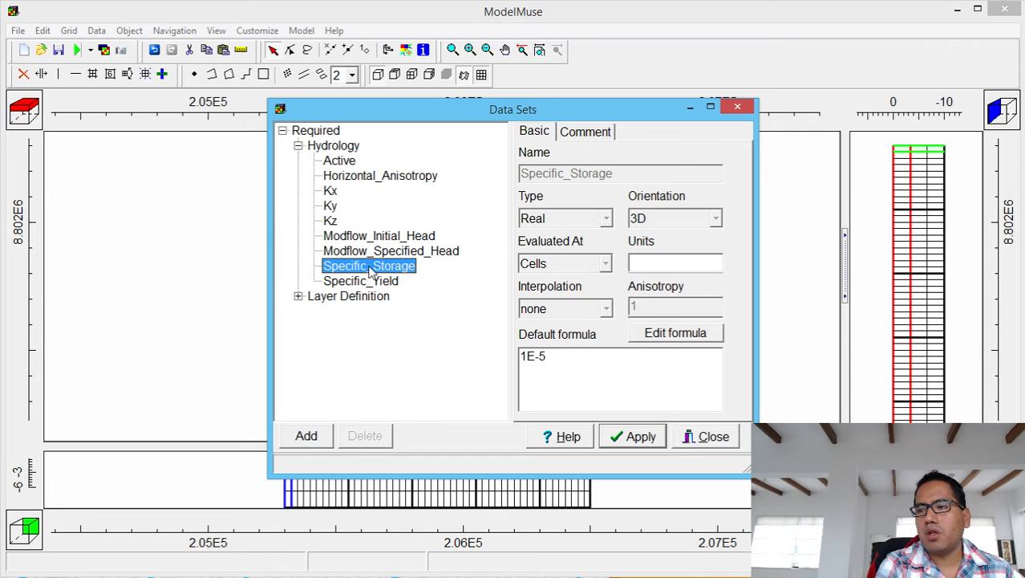
{"action": "left_click", "coordinate": [525, 356]}
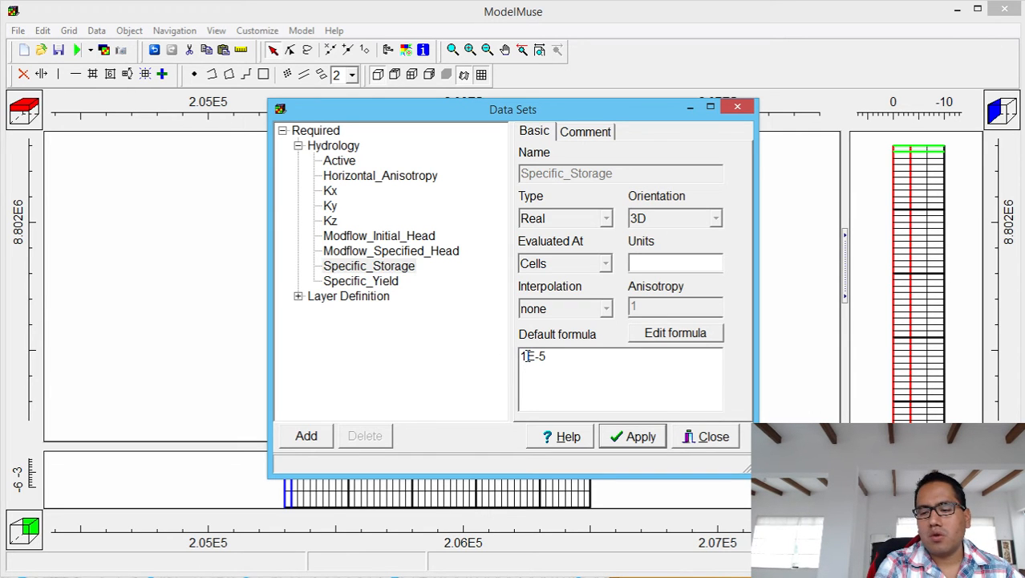
{"action": "type", "text": ".2"}
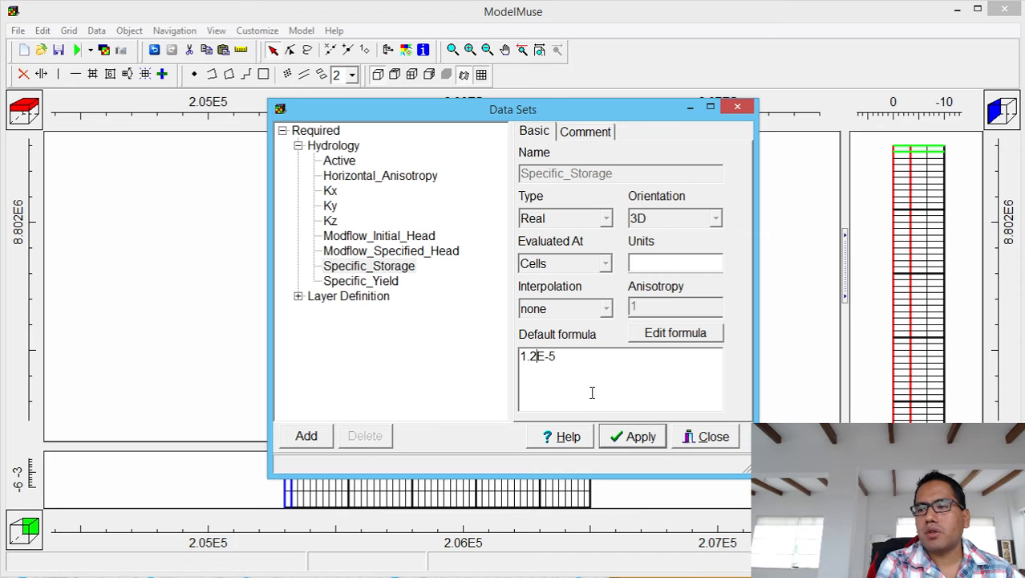
{"action": "left_click", "coordinate": [652, 444]}
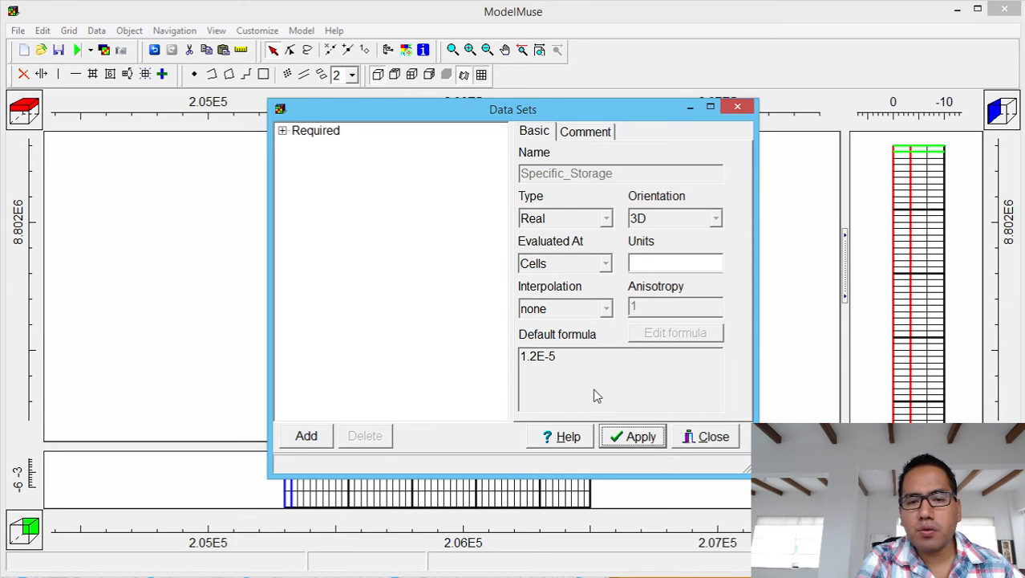
Browse the Layer Definition data sets to Model_Top and AcuiferoAluvial_Bottom.
{"action": "left_click", "coordinate": [282, 130]}
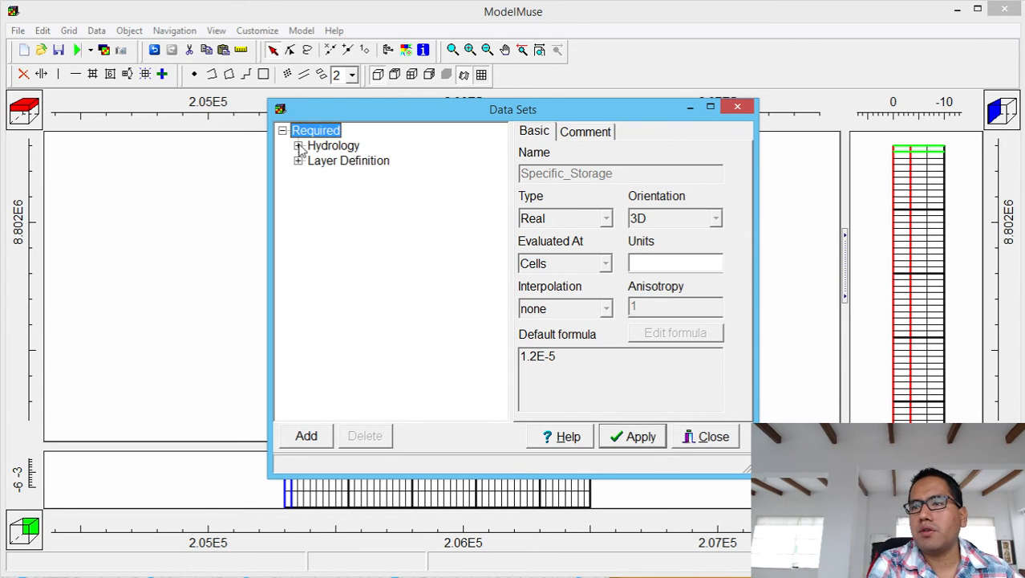
{"action": "left_click", "coordinate": [299, 146]}
{"action": "left_click", "coordinate": [297, 296]}
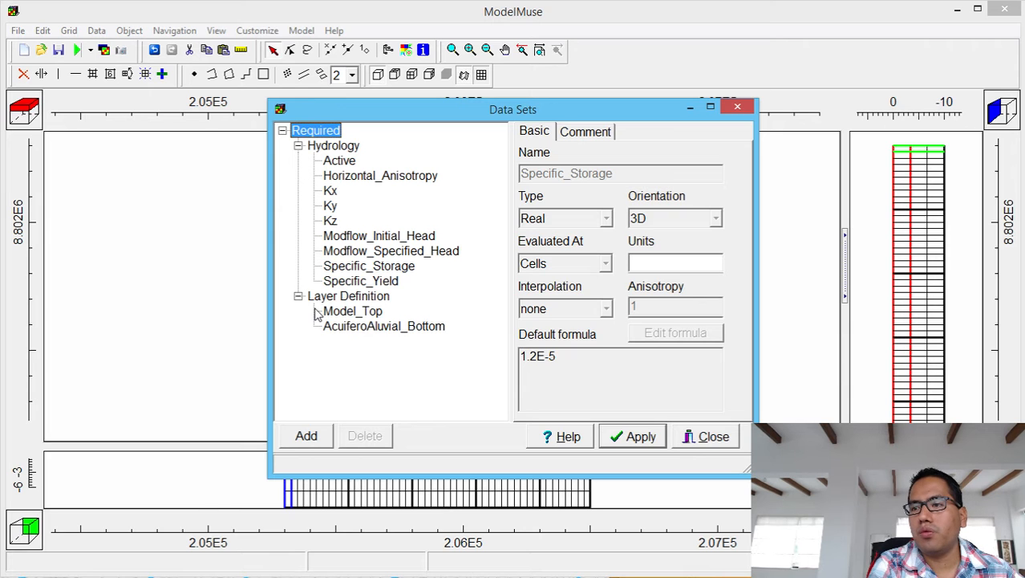
{"action": "left_click", "coordinate": [346, 312]}
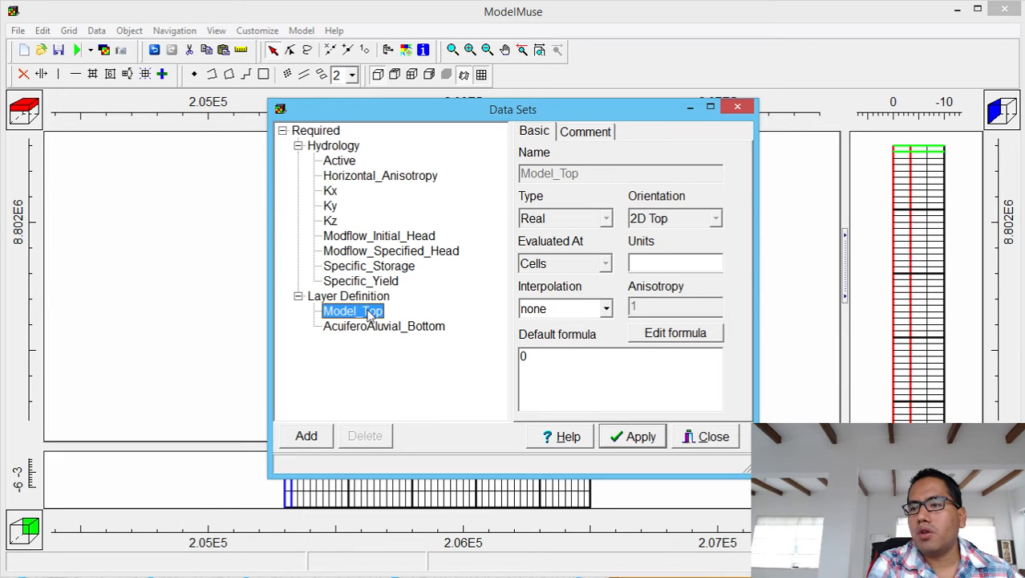
{"action": "left_click", "coordinate": [351, 326]}
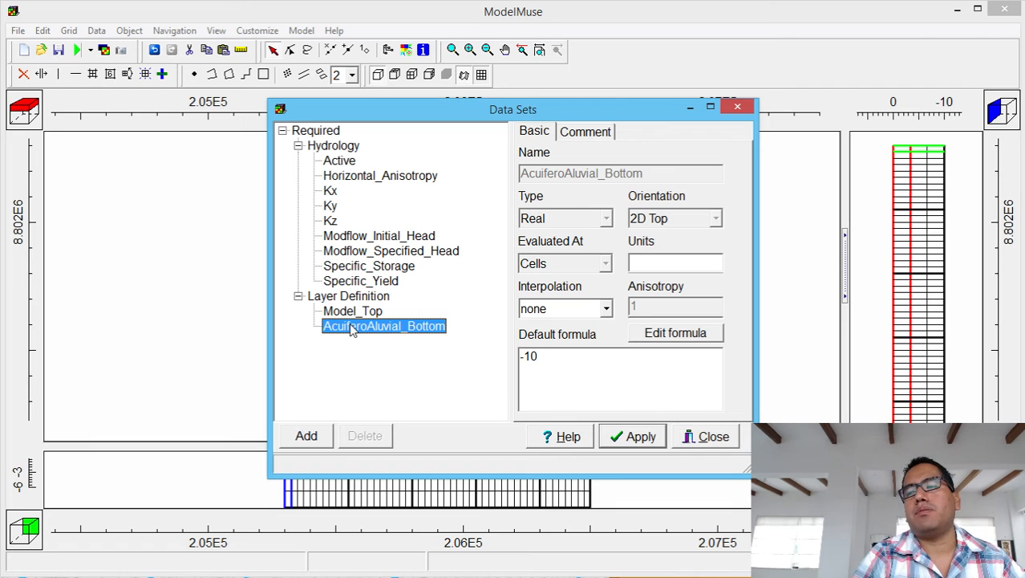
Set AcuiferoAluvial_Bottom's formula to Model_Top - 80. and apply it.
{"action": "left_click", "coordinate": [663, 337]}
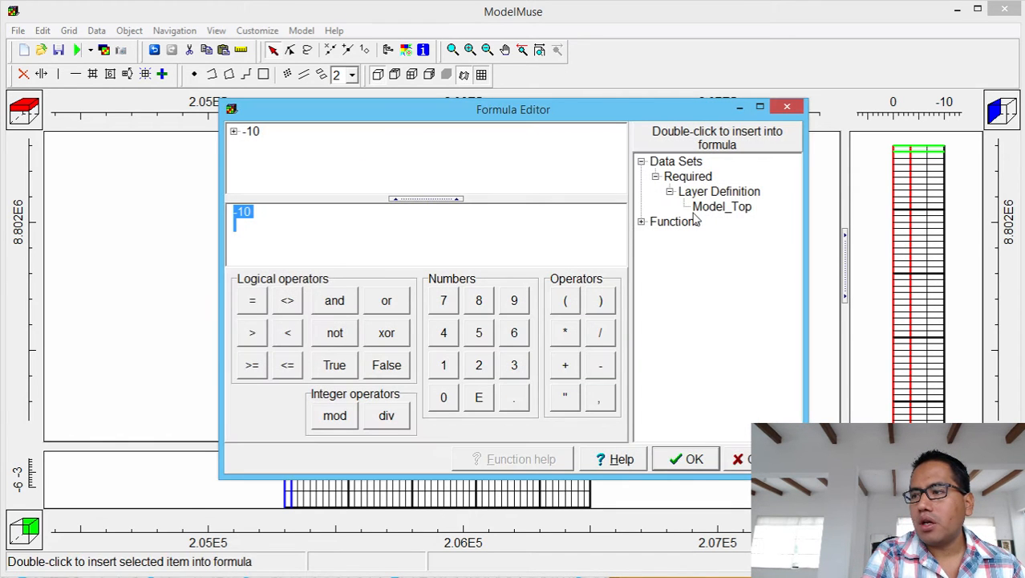
{"action": "left_click", "coordinate": [718, 208]}
{"action": "double_click", "coordinate": [718, 208]}
{"action": "left_click", "coordinate": [607, 370]}
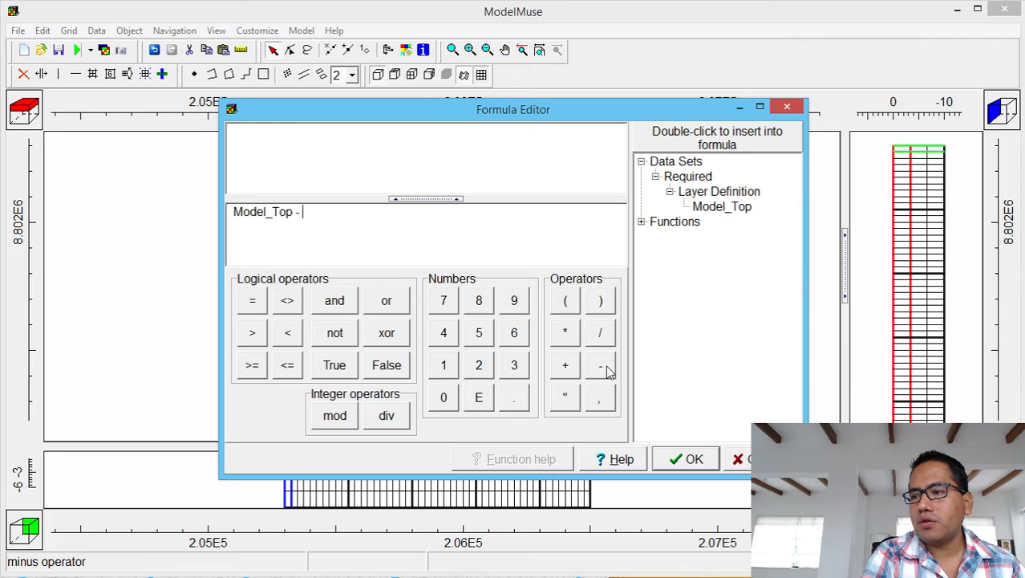
{"action": "left_click", "coordinate": [479, 300]}
{"action": "left_click", "coordinate": [444, 397]}
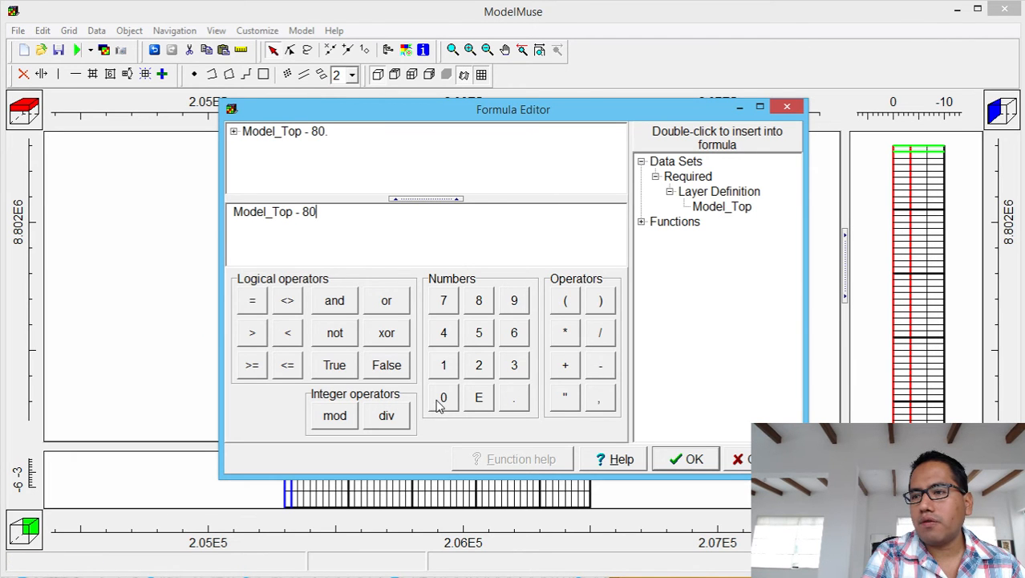
{"action": "left_click", "coordinate": [713, 459]}
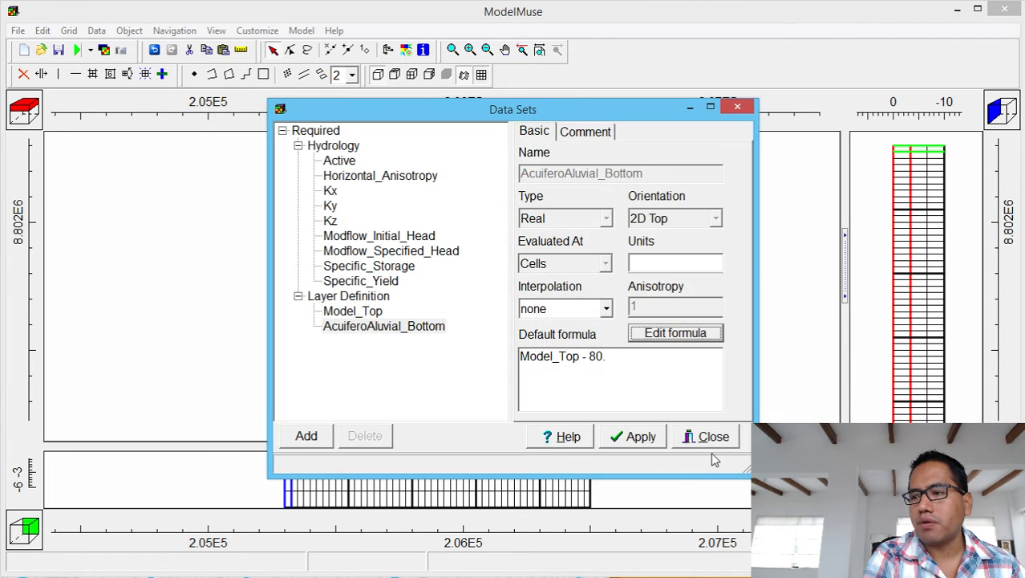
{"action": "left_click", "coordinate": [652, 441]}
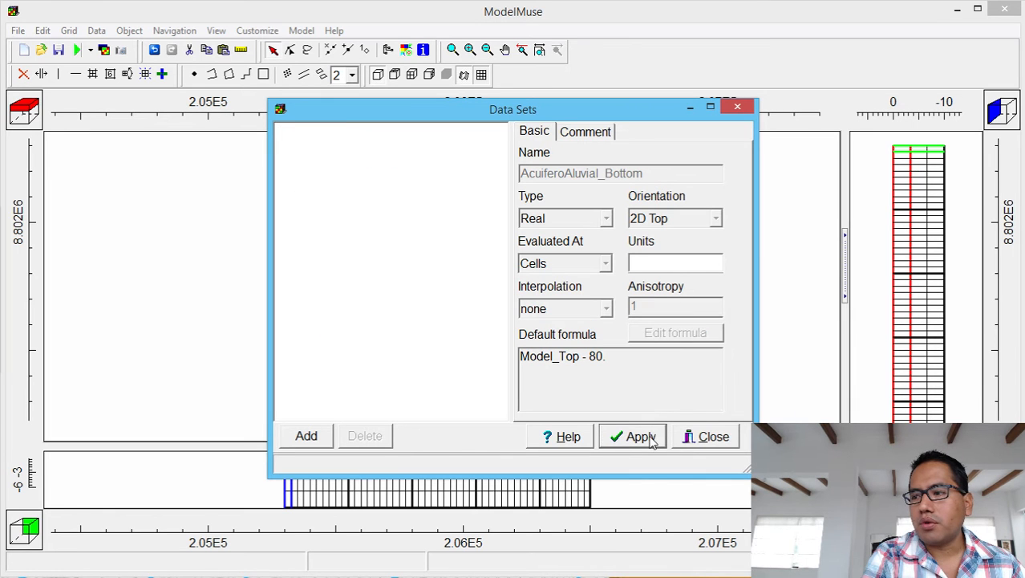
Close Data Sets, zoom out twice, enlarge the front view, and pan to show the full grid.
{"action": "left_click", "coordinate": [695, 444]}
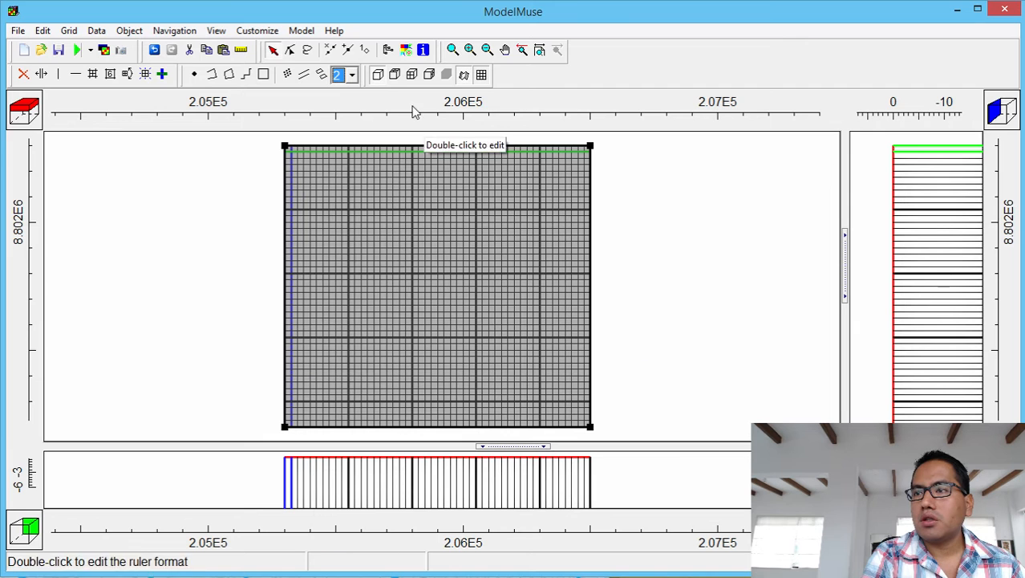
{"action": "left_click", "coordinate": [488, 50]}
{"action": "left_click", "coordinate": [469, 468]}
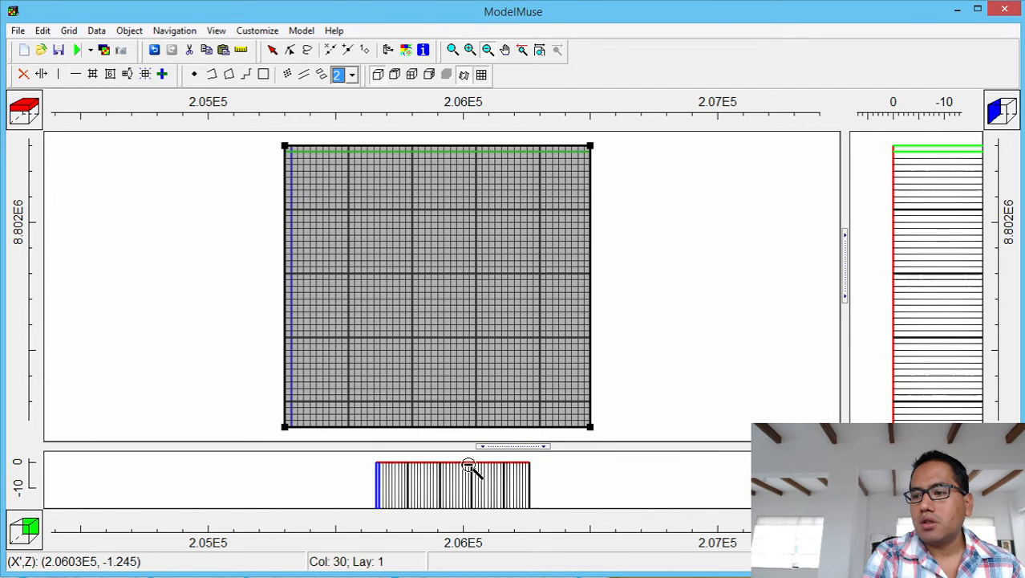
{"action": "left_click", "coordinate": [476, 486]}
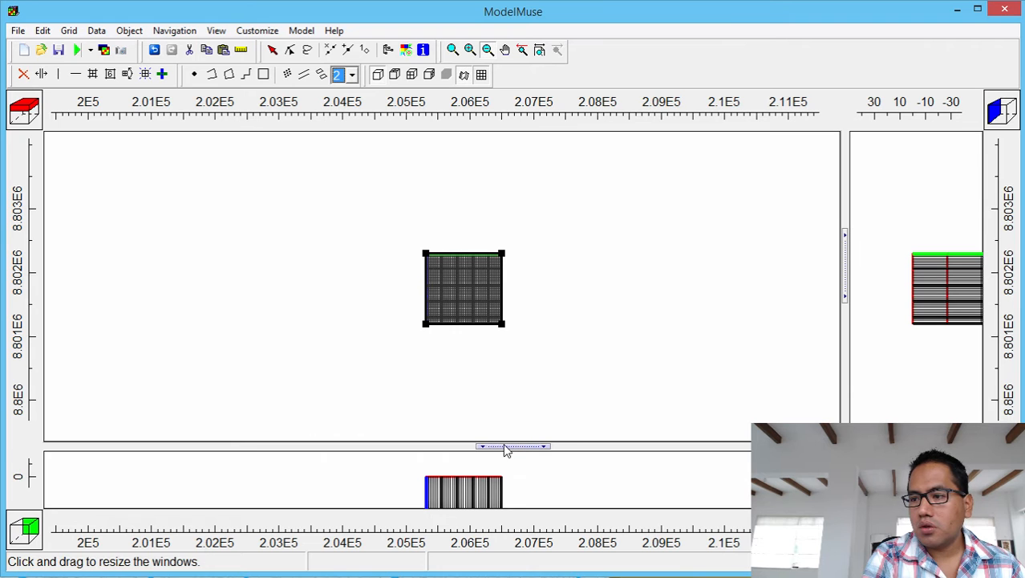
{"action": "left_click_drag", "start_coordinate": [506, 447], "coordinate": [500, 332]}
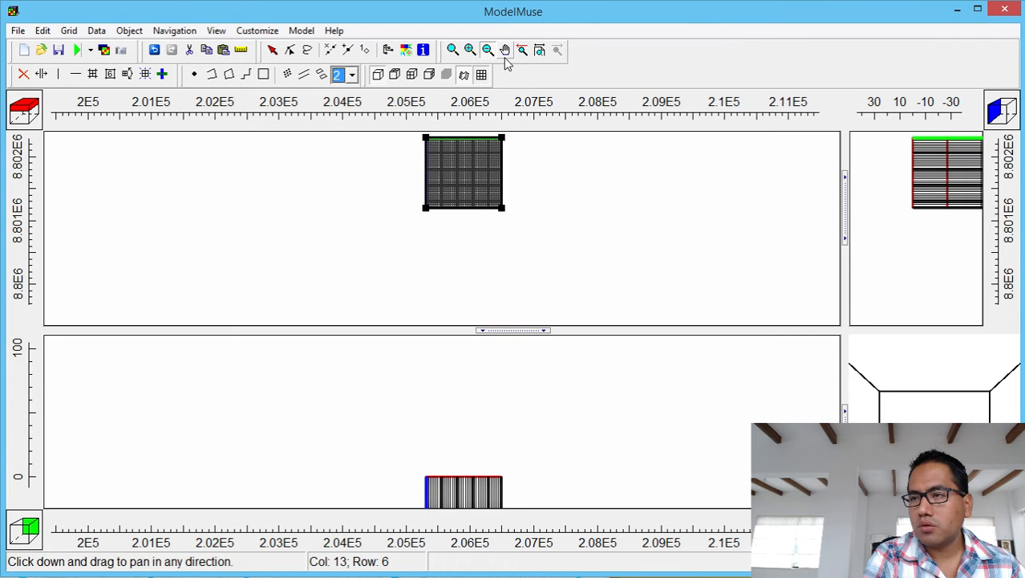
{"action": "left_click", "coordinate": [506, 50]}
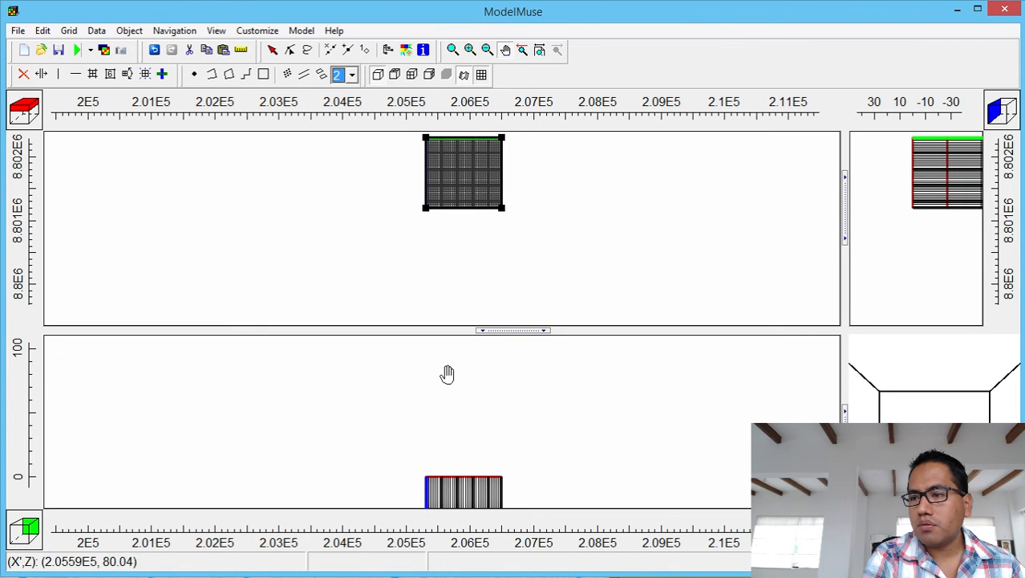
{"action": "left_click_drag", "start_coordinate": [456, 476], "coordinate": [475, 334]}
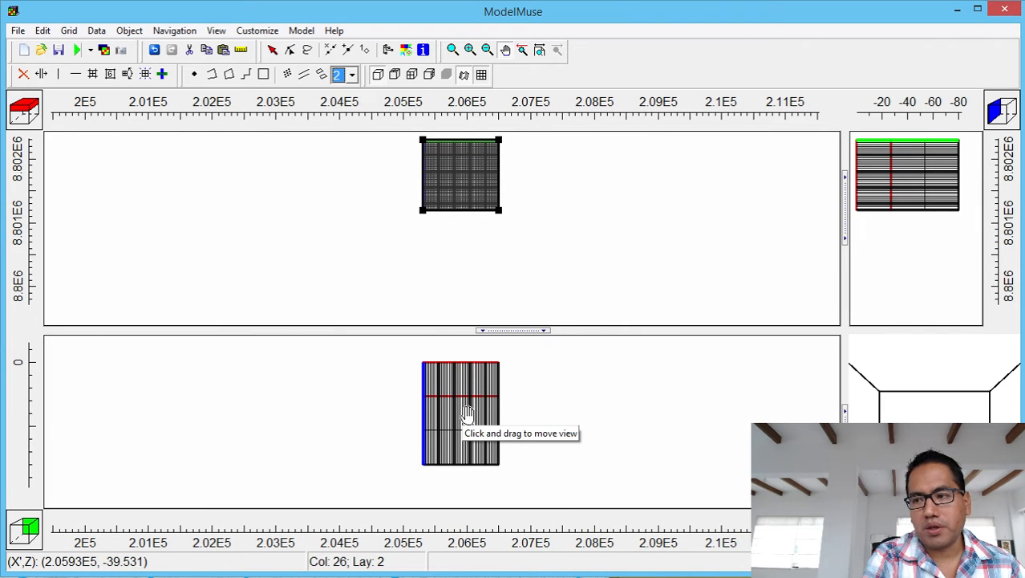
Open RasterDem_WGS84_18S_Cut.grd from the Raster folder as a Surfer grid import.
{"action": "left_click", "coordinate": [17, 31]}
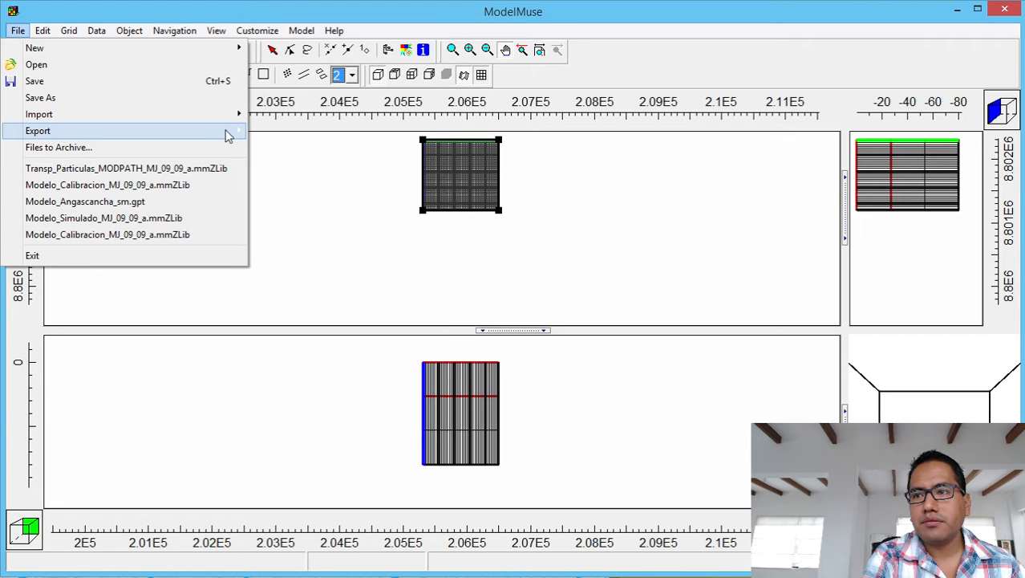
{"action": "mouse_move", "coordinate": [231, 118]}
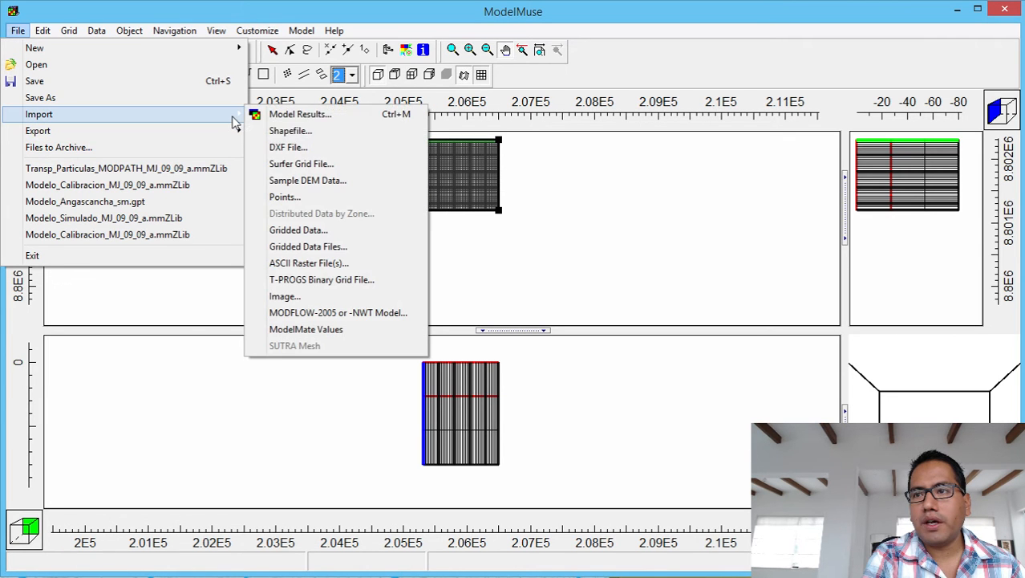
{"action": "left_click", "coordinate": [310, 166]}
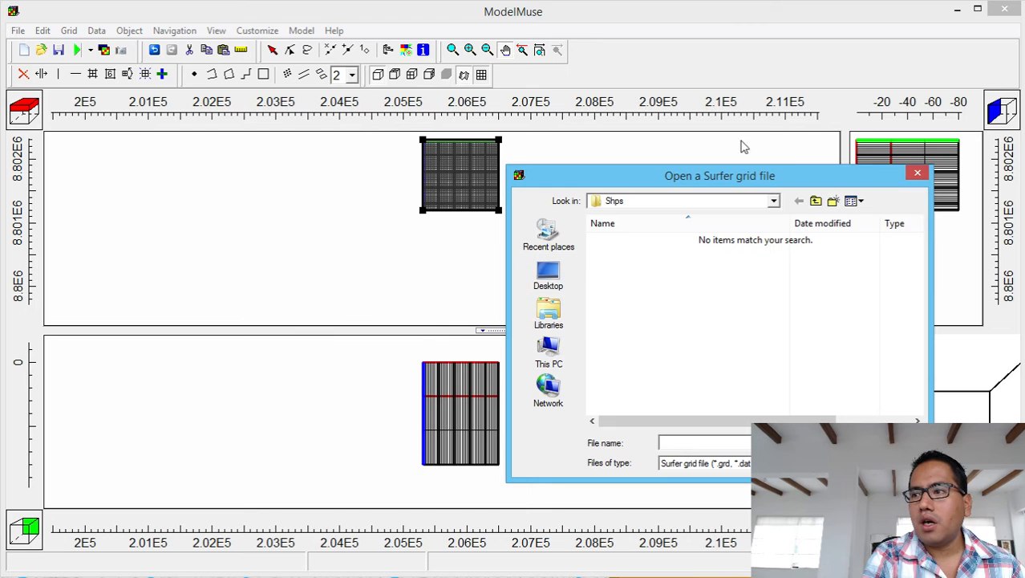
{"action": "left_click", "coordinate": [816, 202]}
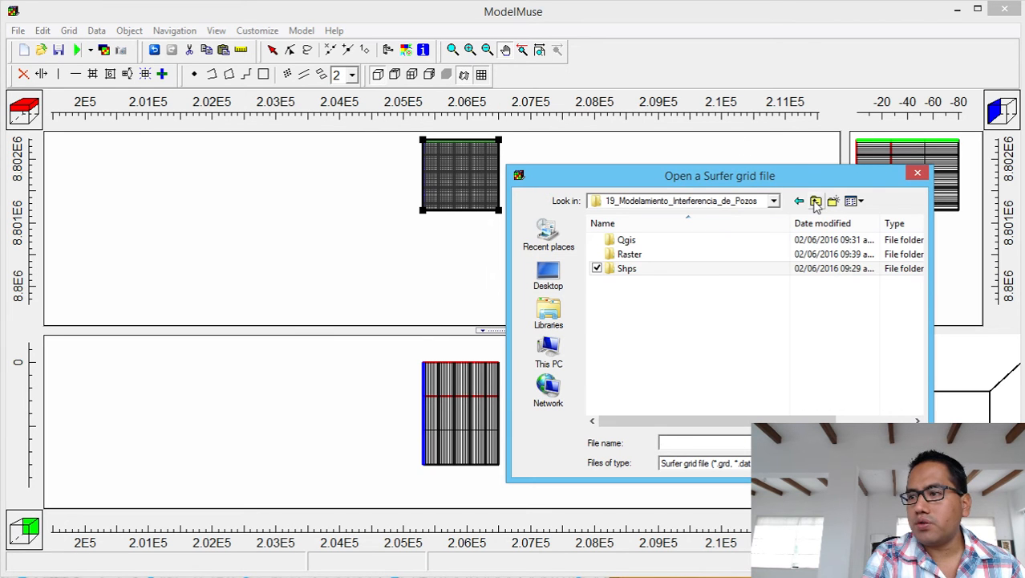
{"action": "double_click", "coordinate": [706, 242]}
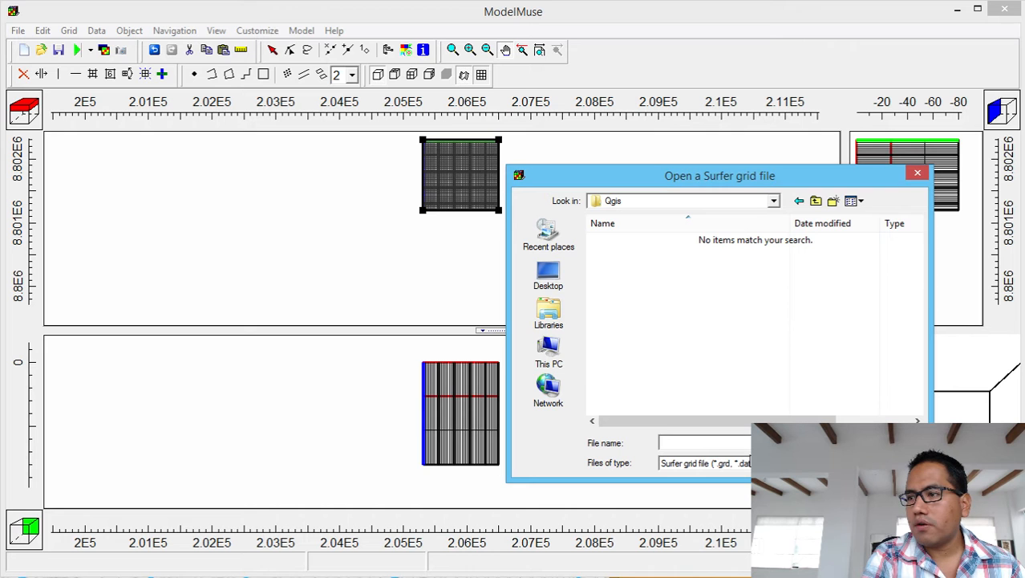
{"action": "left_click", "coordinate": [815, 200]}
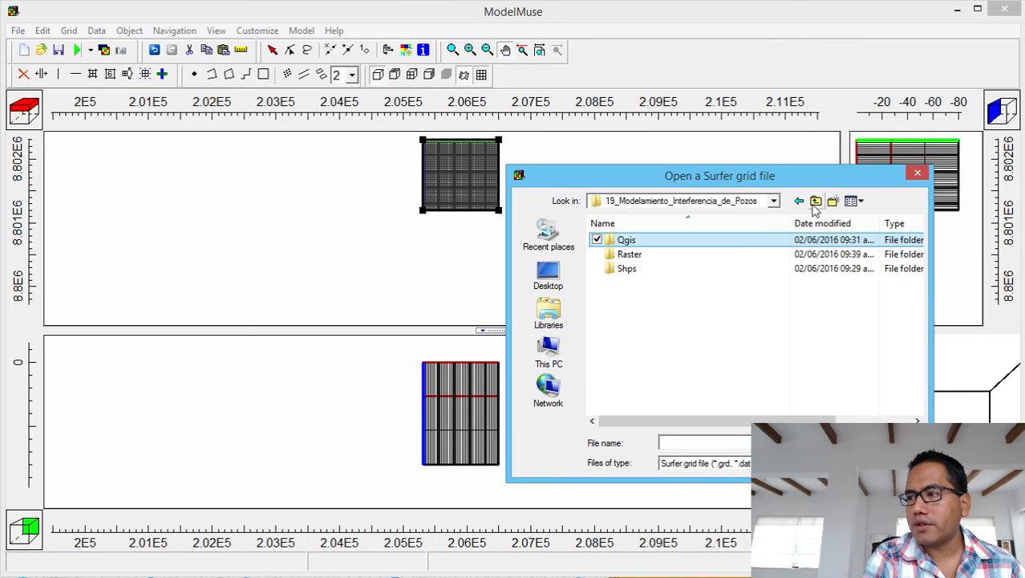
{"action": "double_click", "coordinate": [732, 253]}
{"action": "left_click", "coordinate": [619, 282]}
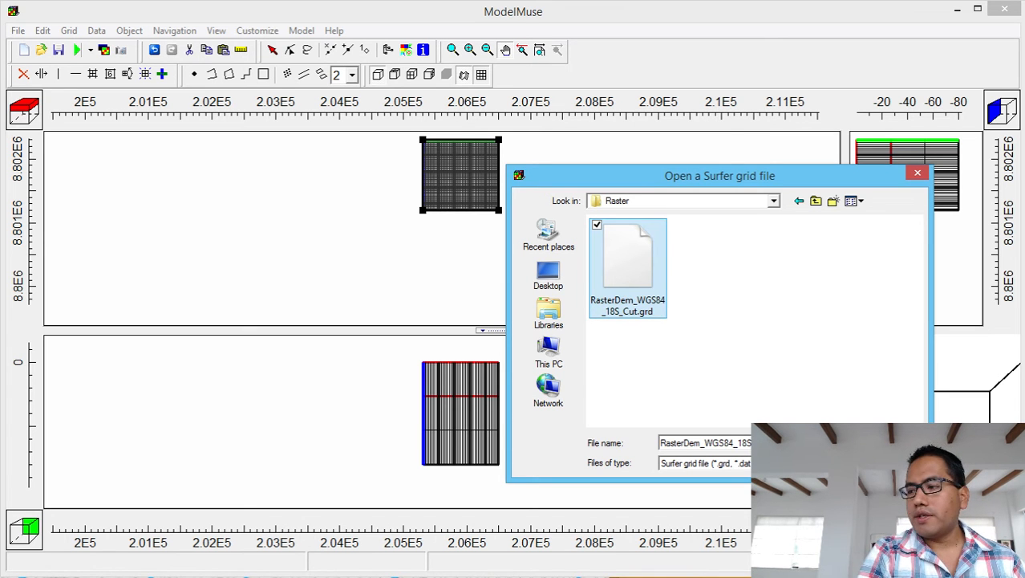
{"action": "left_click", "coordinate": [889, 443]}
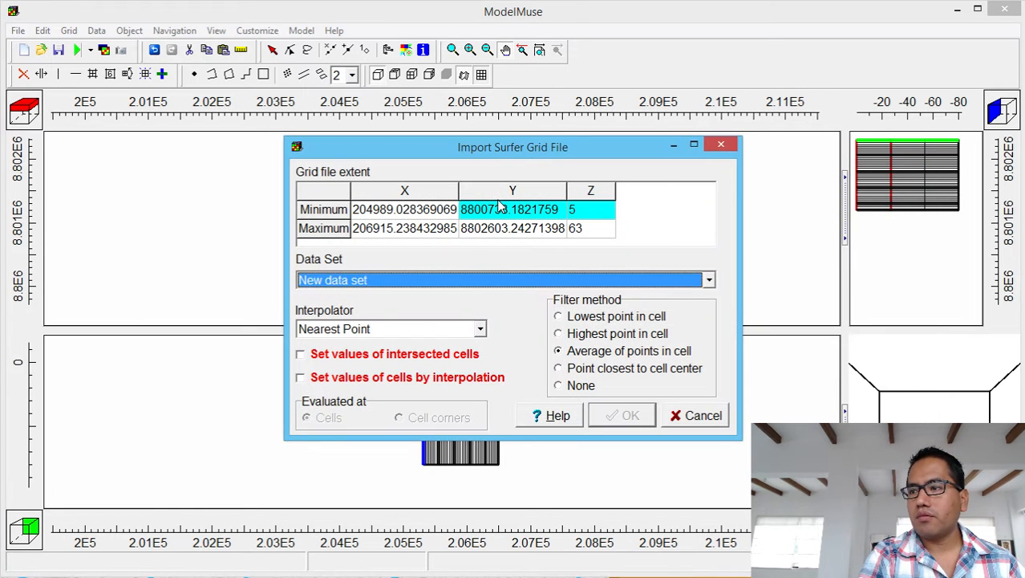
Import the DEM into Model_Top, setting cell values by interpolation with filter method None.
{"action": "left_click", "coordinate": [421, 280]}
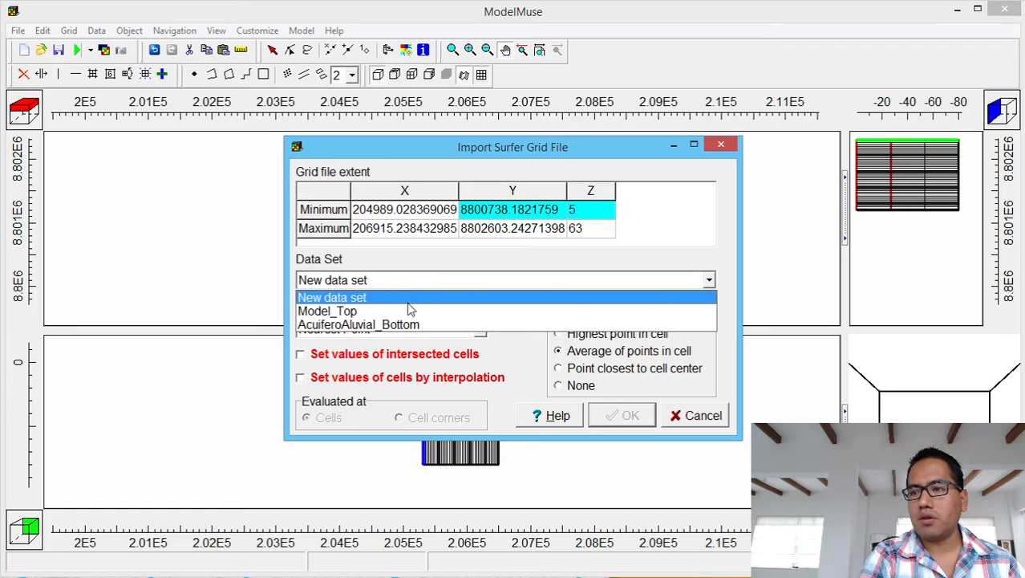
{"action": "left_click", "coordinate": [408, 312]}
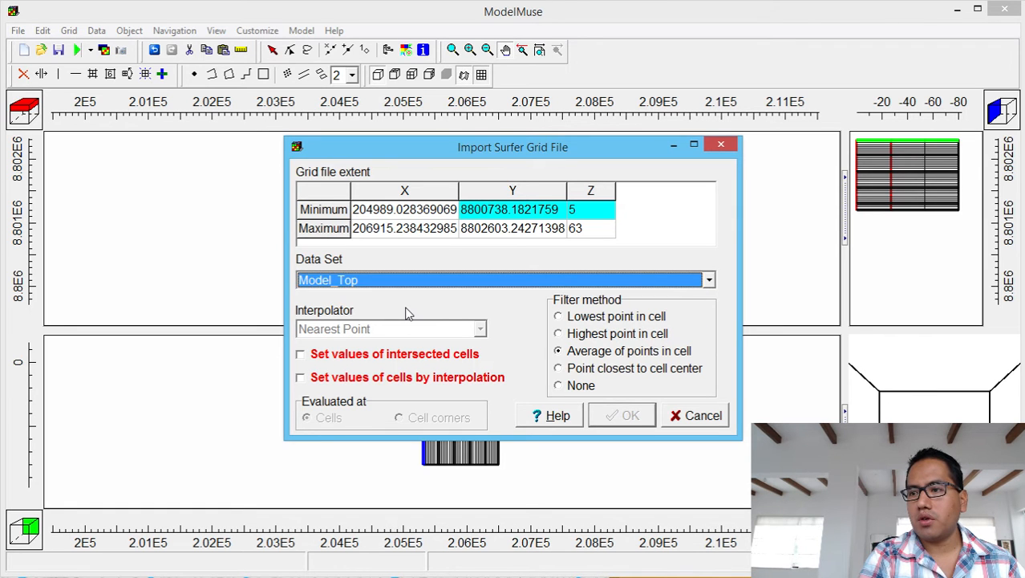
{"action": "left_click", "coordinate": [300, 378]}
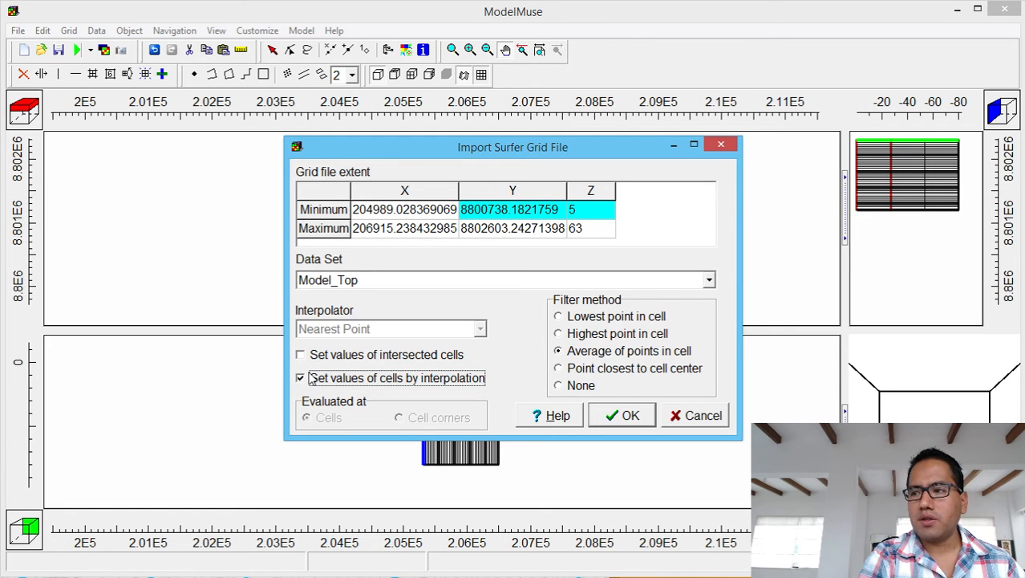
{"action": "left_click", "coordinate": [558, 386]}
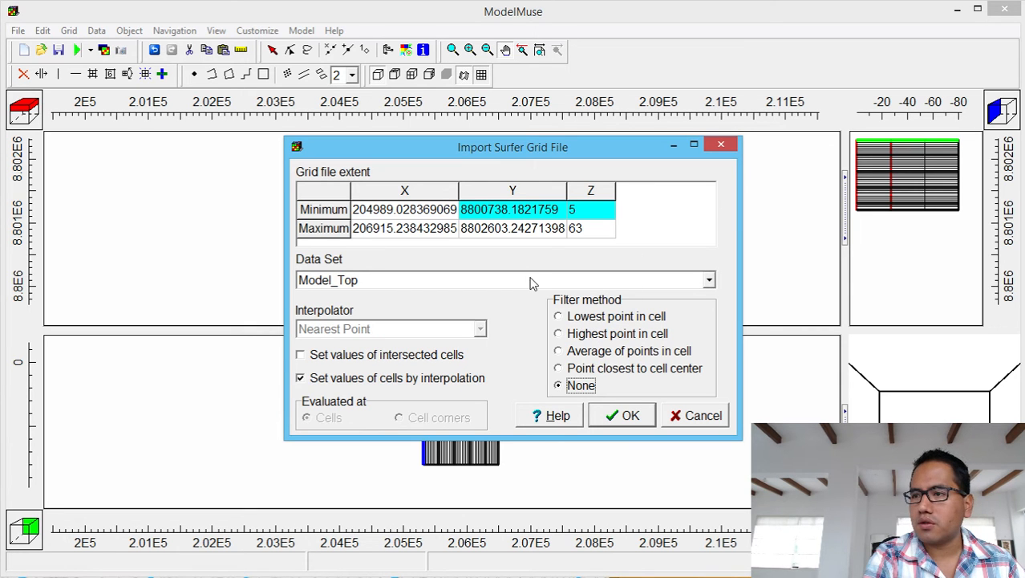
{"action": "left_click", "coordinate": [622, 416]}
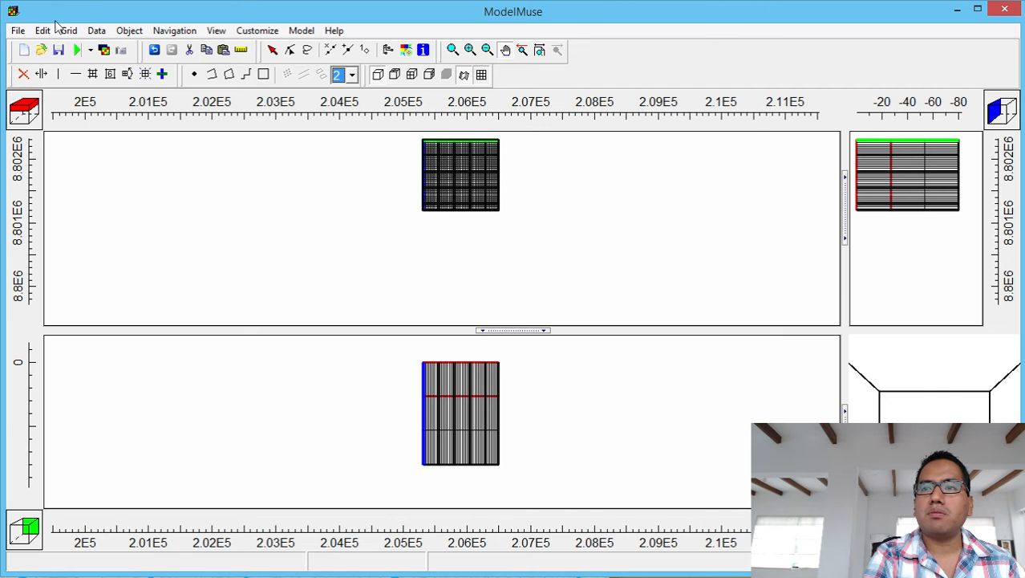
Change the Model_Top data set under Layer Definition to Fitted Surface interpolation and apply.
{"action": "left_click", "coordinate": [96, 31]}
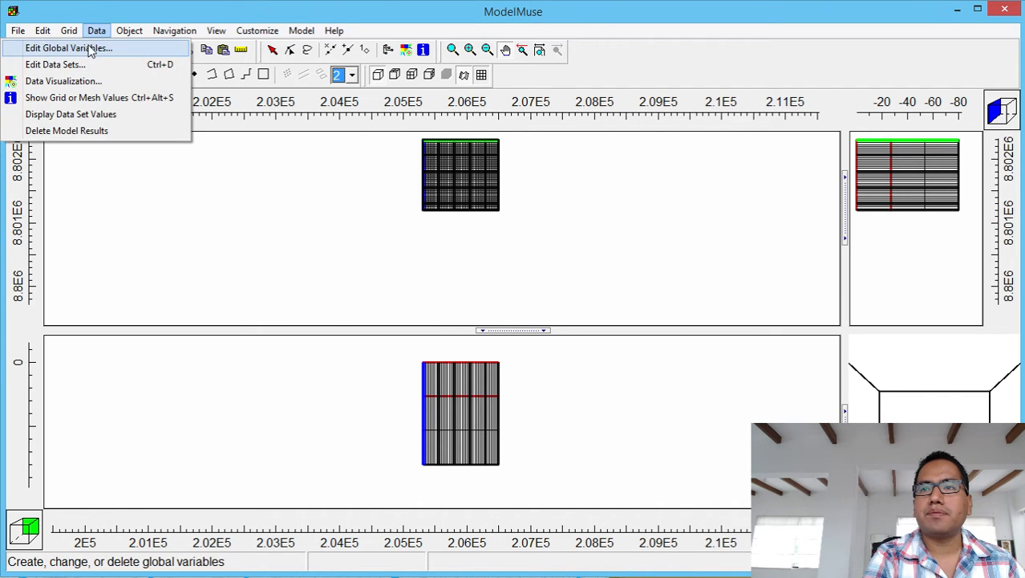
{"action": "left_click", "coordinate": [73, 65]}
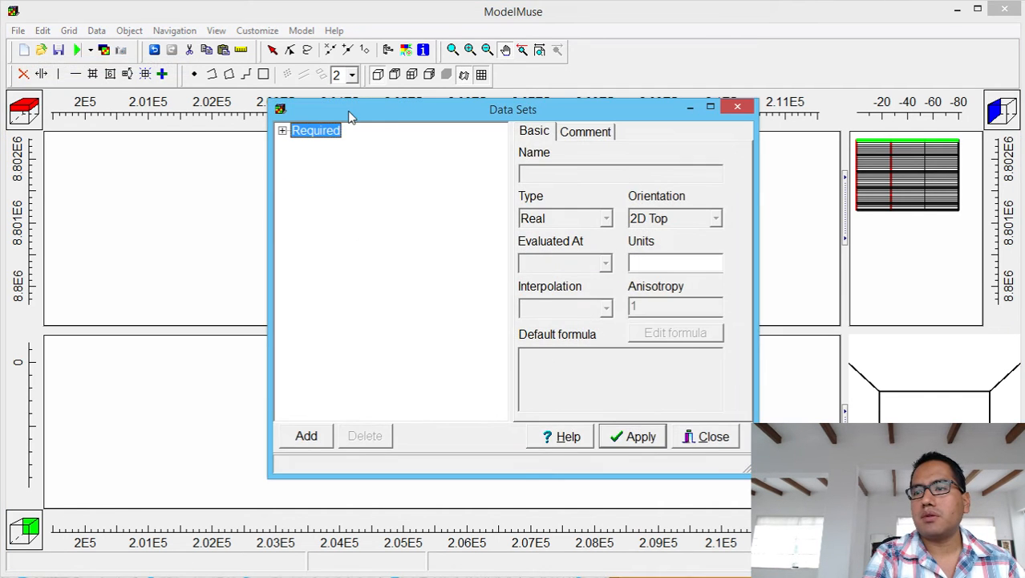
{"action": "left_click", "coordinate": [282, 131]}
{"action": "left_click", "coordinate": [298, 145]}
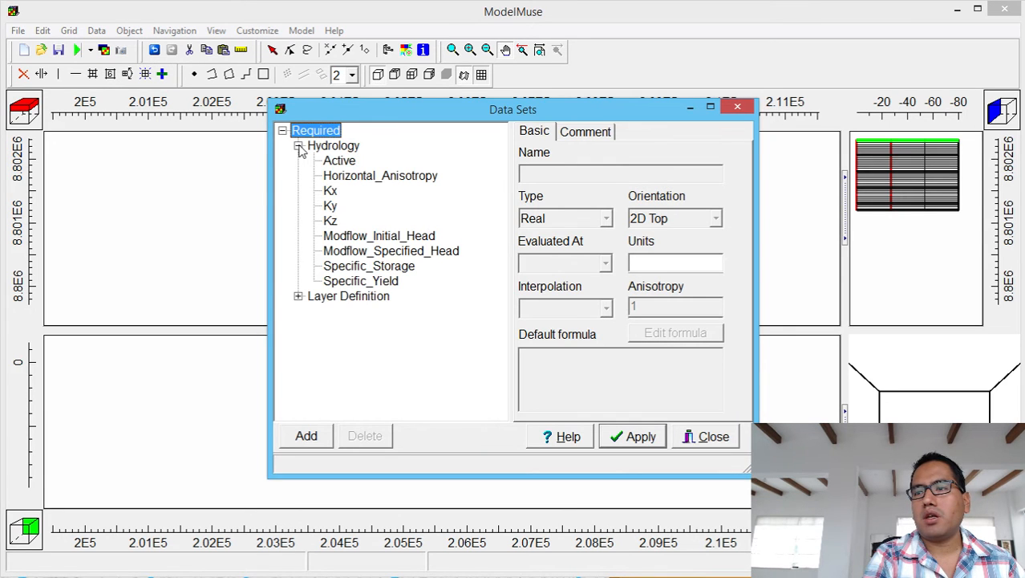
{"action": "left_click", "coordinate": [297, 296]}
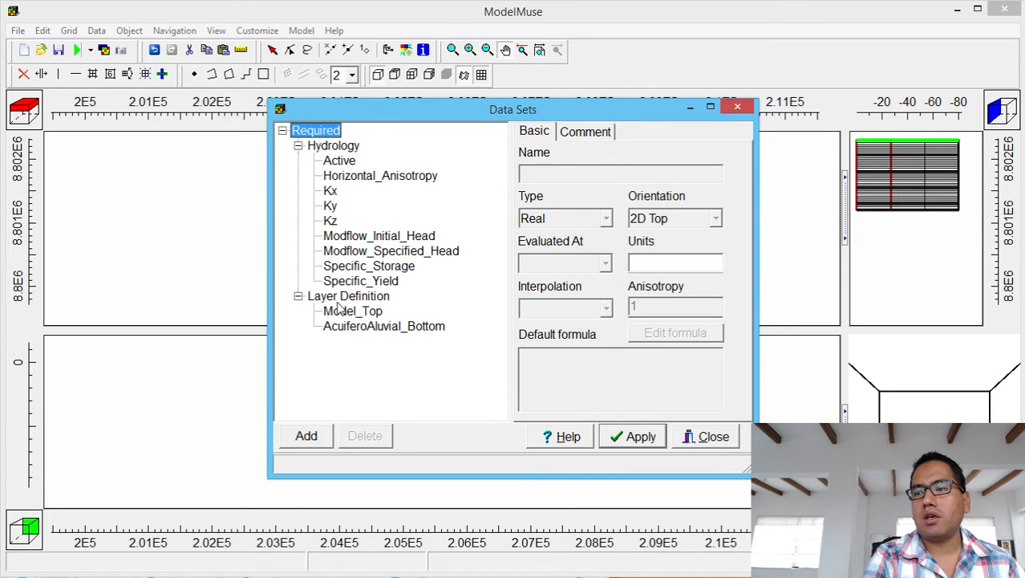
{"action": "left_click", "coordinate": [343, 311]}
{"action": "left_click", "coordinate": [607, 309]}
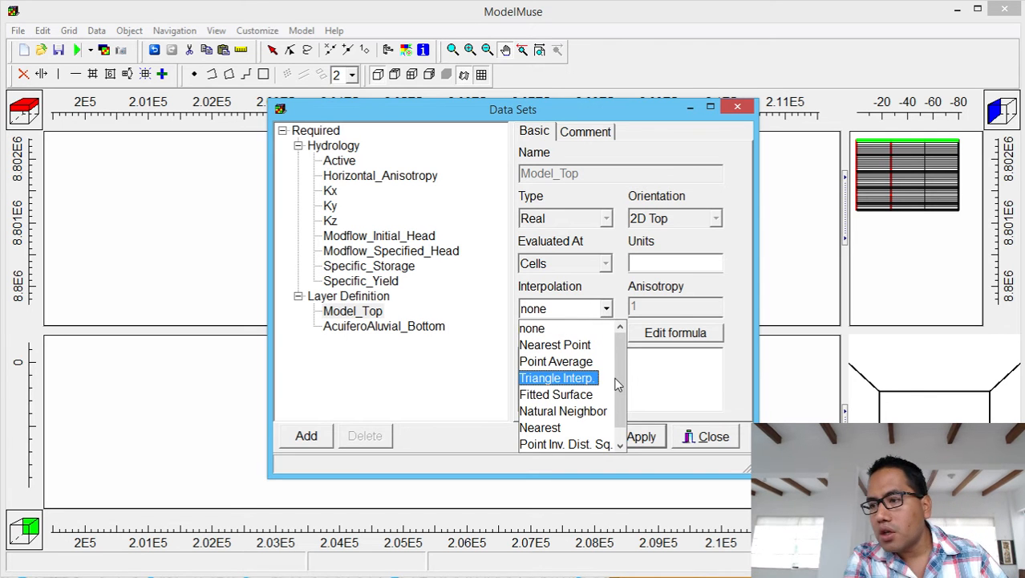
{"action": "left_click", "coordinate": [594, 395]}
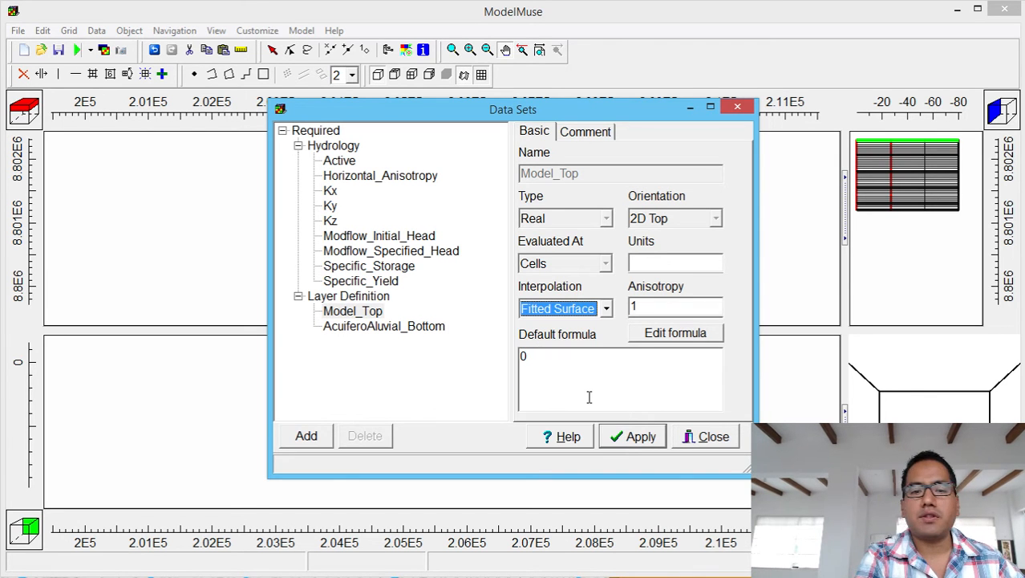
{"action": "left_click", "coordinate": [618, 444]}
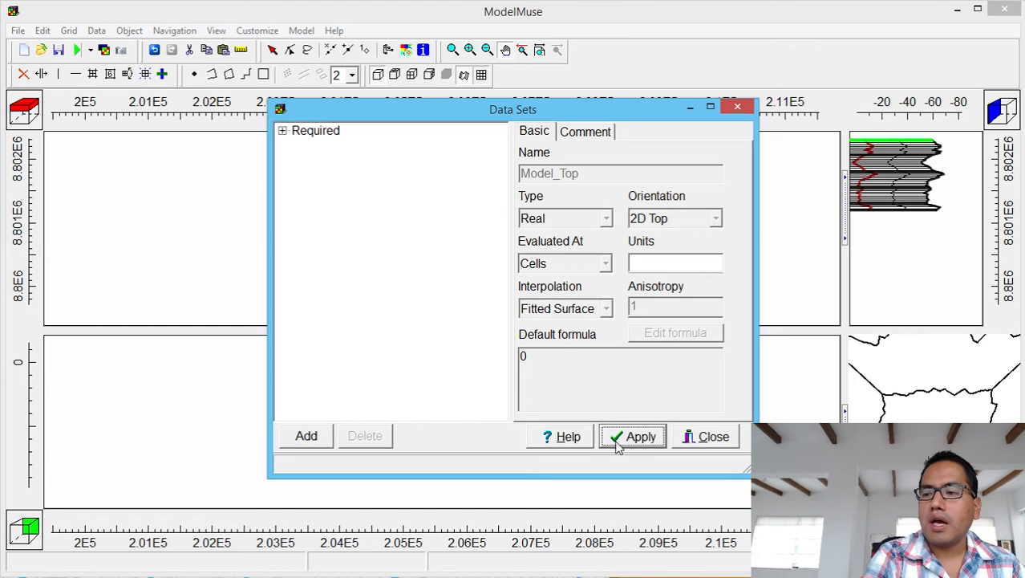
{"action": "left_click", "coordinate": [695, 441]}
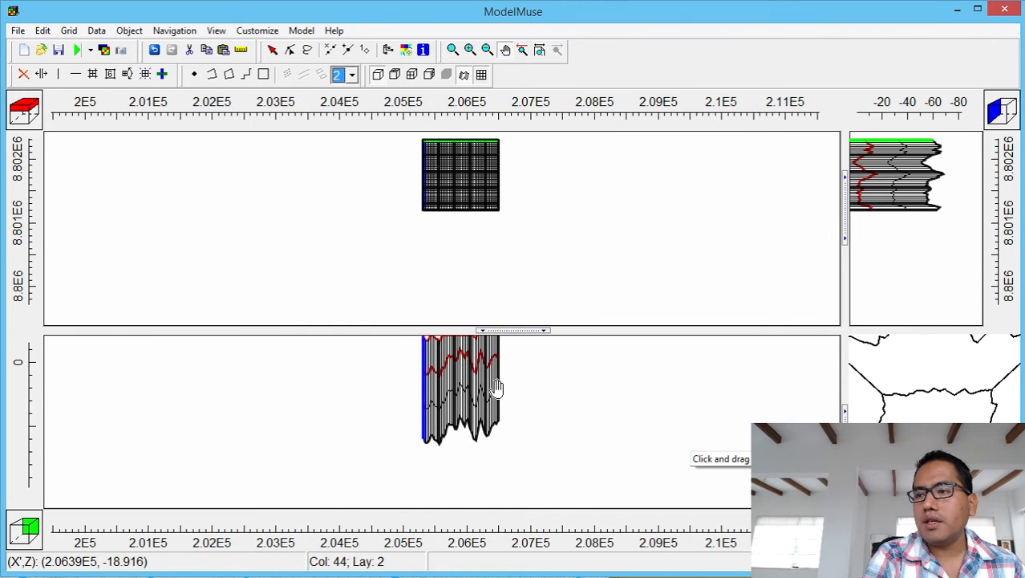
Change the vertical exaggeration from 20 to 3.
{"action": "left_click_drag", "start_coordinate": [496, 388], "coordinate": [521, 428]}
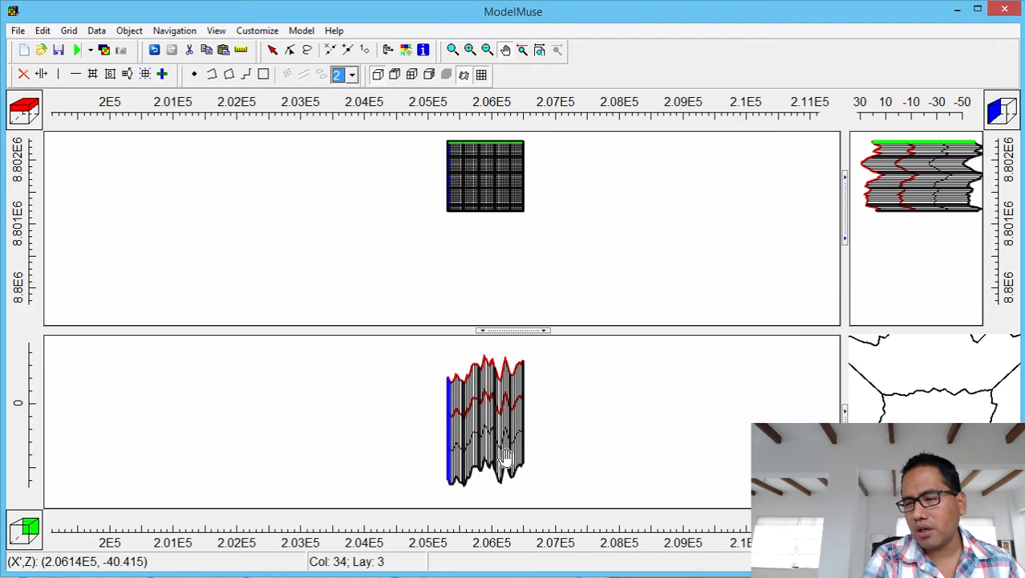
{"action": "left_click", "coordinate": [218, 32]}
{"action": "left_click", "coordinate": [186, 49]}
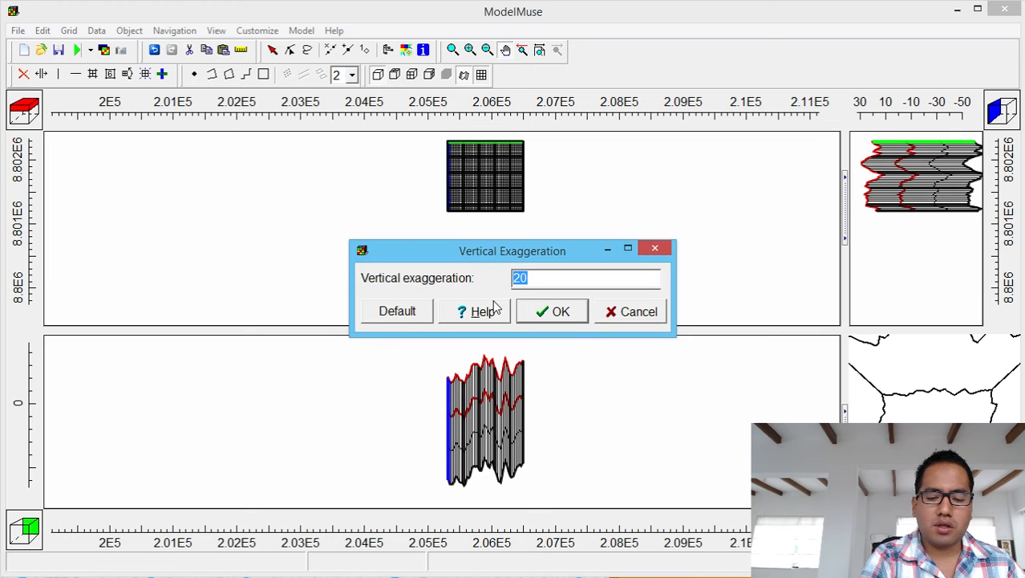
{"action": "type", "text": "3"}
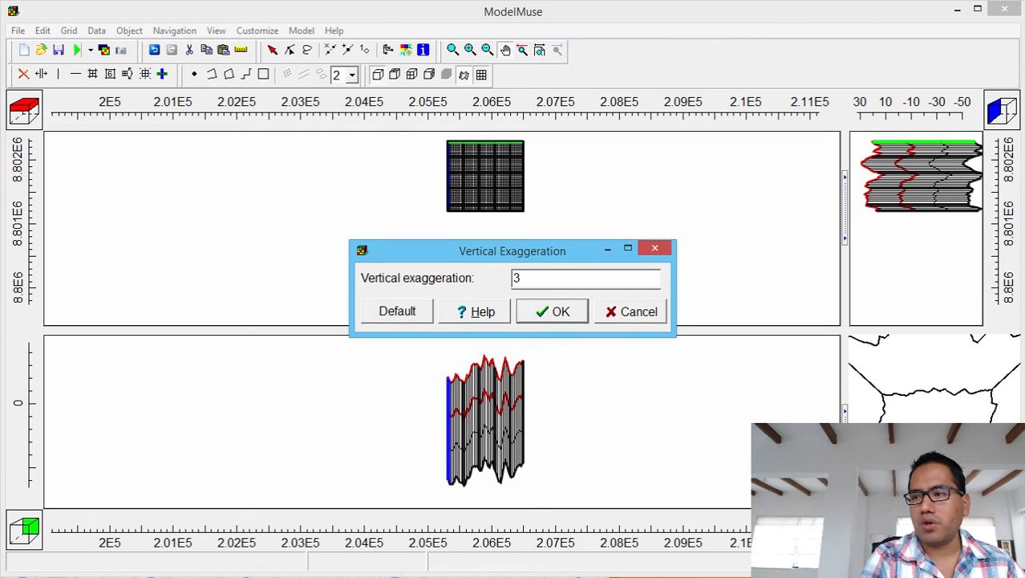
{"action": "left_click", "coordinate": [582, 309]}
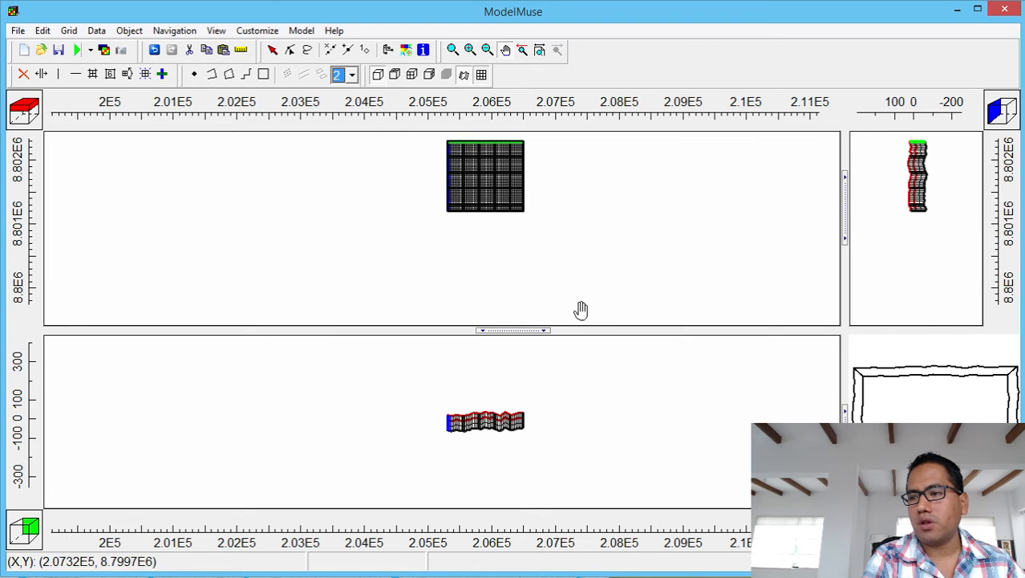
Restore the default 2D view and enlarge the top view pane to show the grid bigger.
{"action": "left_click", "coordinate": [539, 51]}
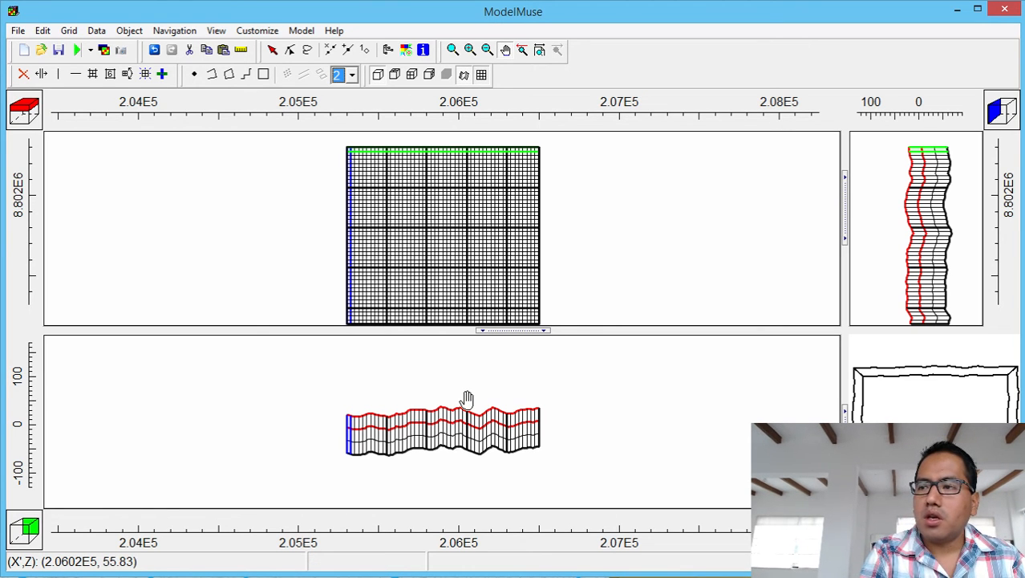
{"action": "left_click_drag", "start_coordinate": [523, 332], "coordinate": [524, 360]}
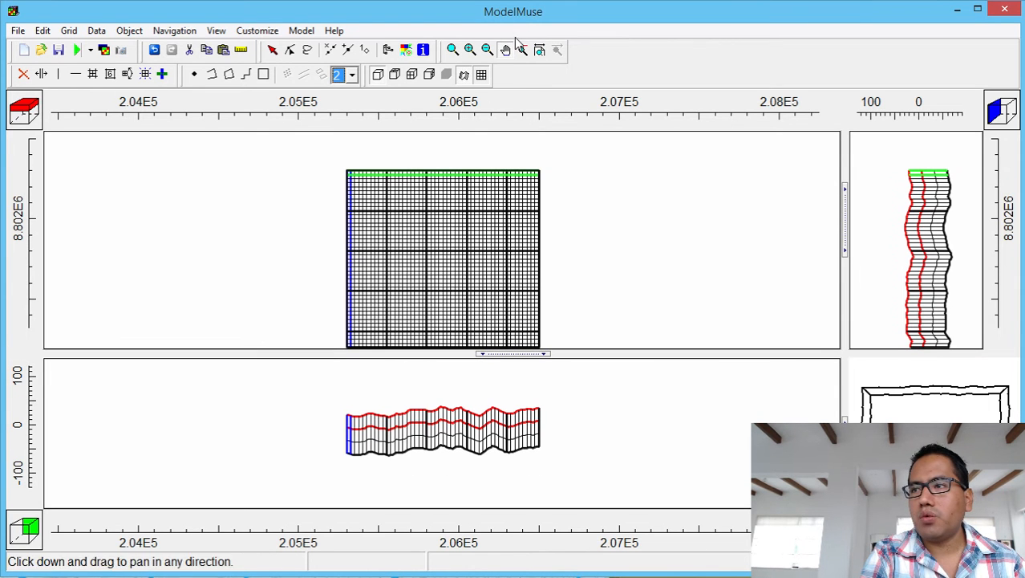
{"action": "right_click", "coordinate": [484, 142]}
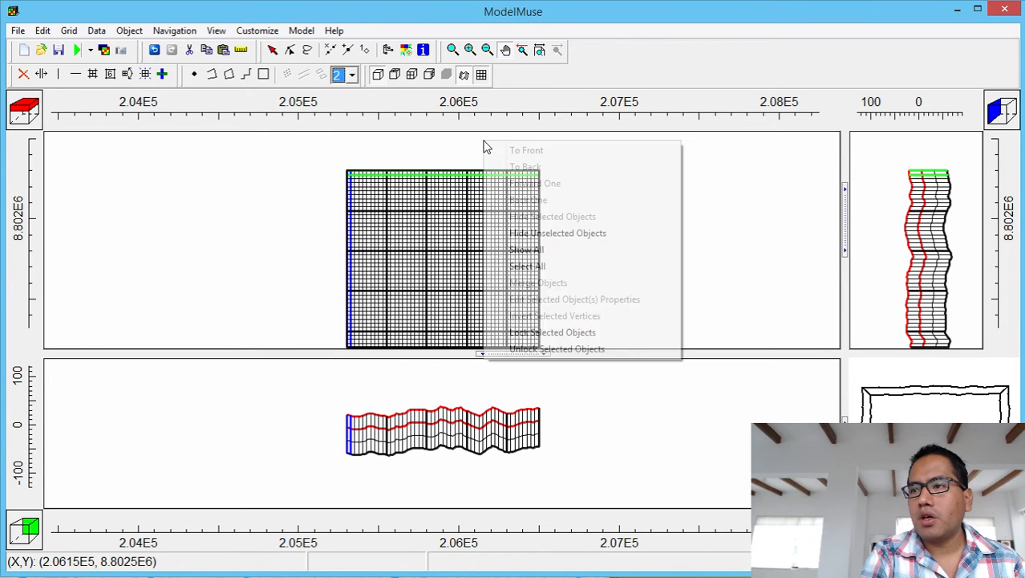
{"action": "left_click", "coordinate": [447, 263]}
{"action": "left_click_drag", "start_coordinate": [449, 263], "coordinate": [447, 252]}
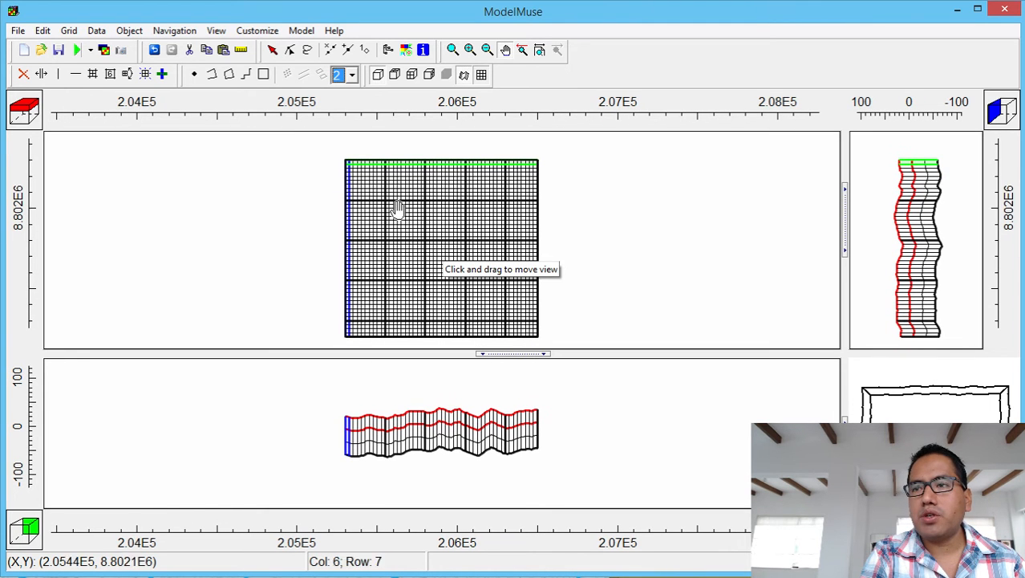
Discard a misplaced rectangle and redraw one from just above-left to below-right of the grid.
{"action": "left_click", "coordinate": [263, 75]}
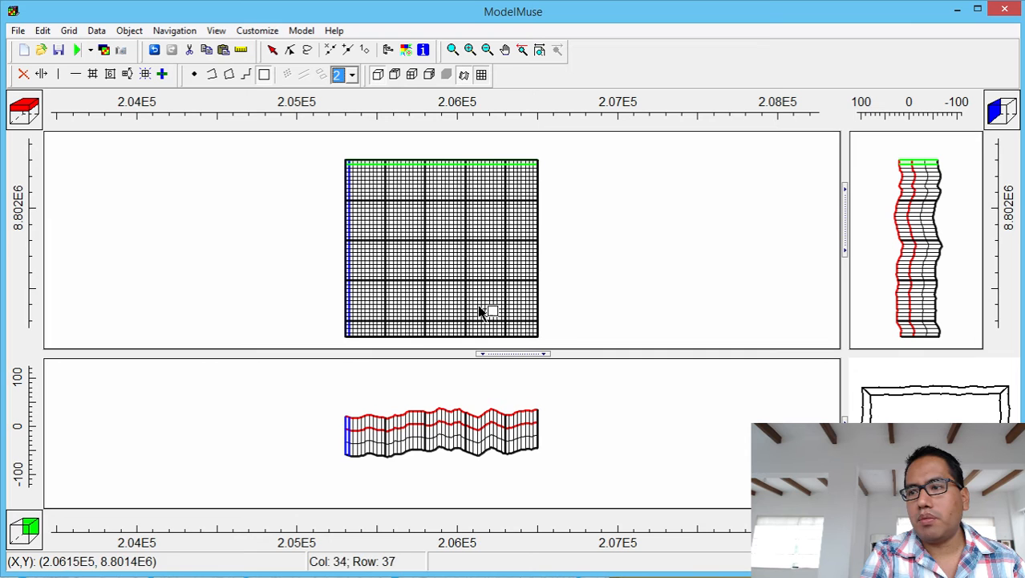
{"action": "left_click", "coordinate": [336, 158]}
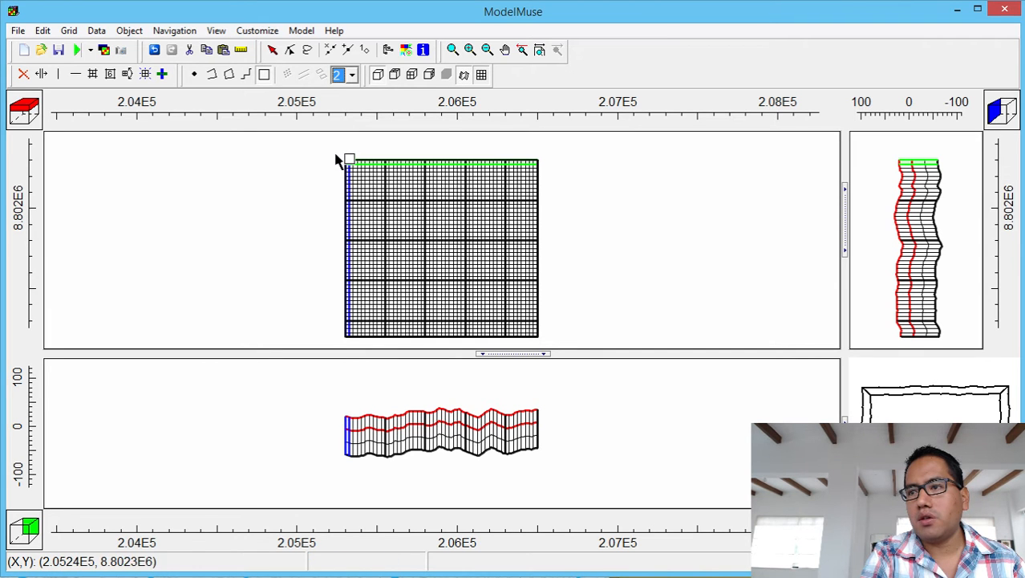
{"action": "left_click", "coordinate": [471, 302]}
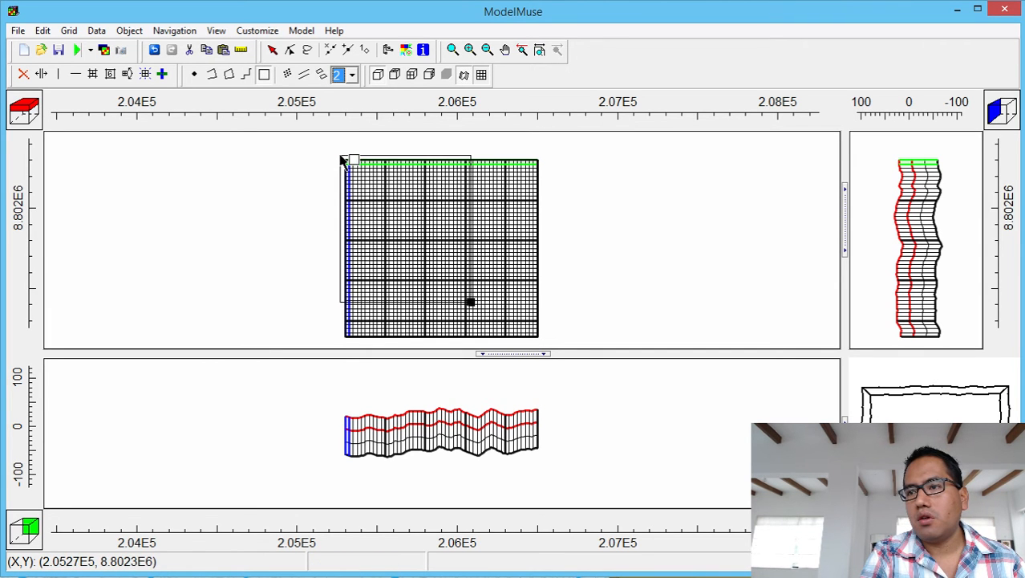
{"action": "left_click", "coordinate": [340, 155]}
{"action": "key", "text": "Escape"}
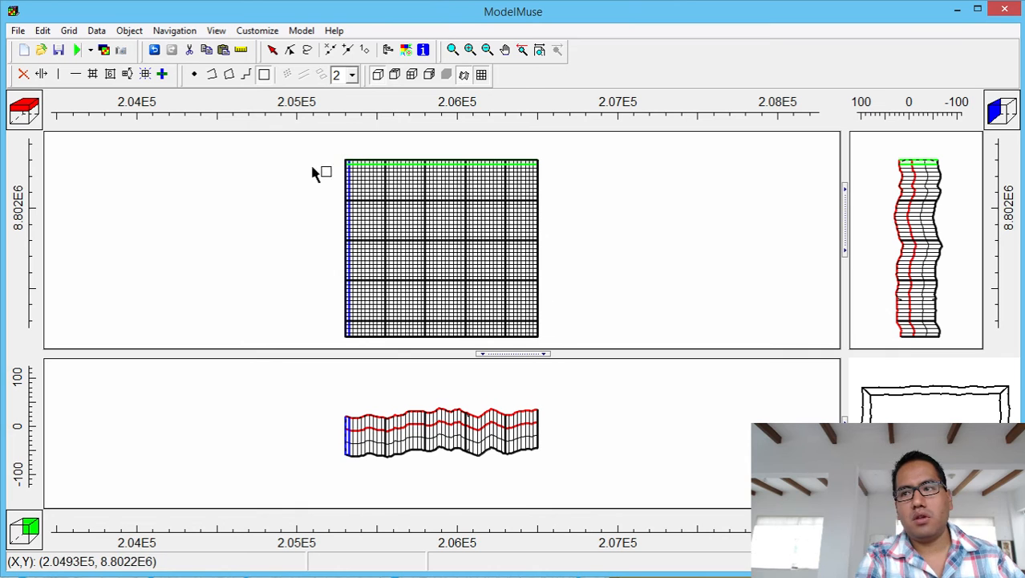
{"action": "left_click", "coordinate": [321, 145]}
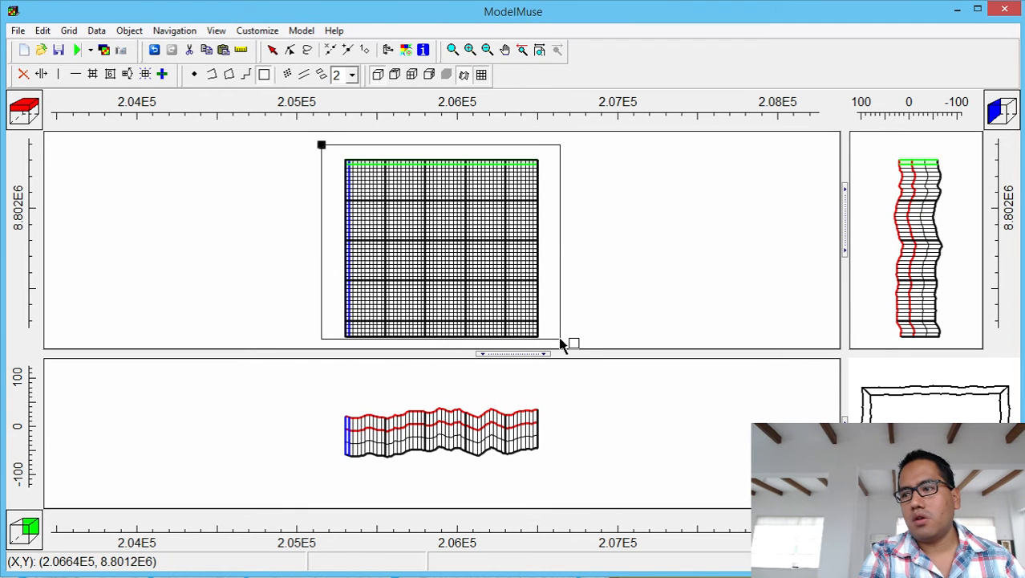
{"action": "left_click", "coordinate": [560, 343]}
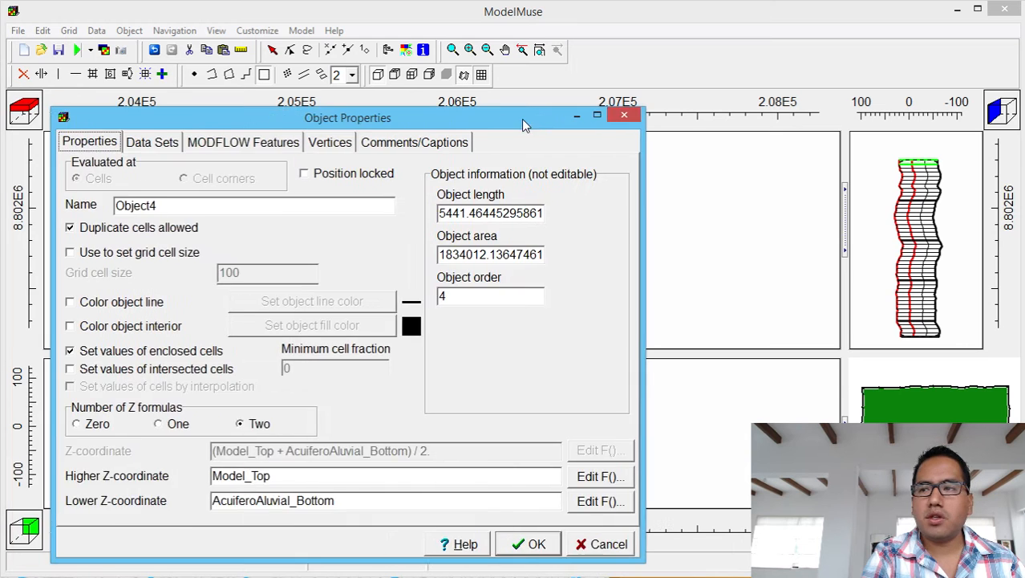
Name the object Recarga_Evapotranspiracion and give it zero Z formulas.
{"action": "left_click_drag", "start_coordinate": [521, 119], "coordinate": [575, 114]}
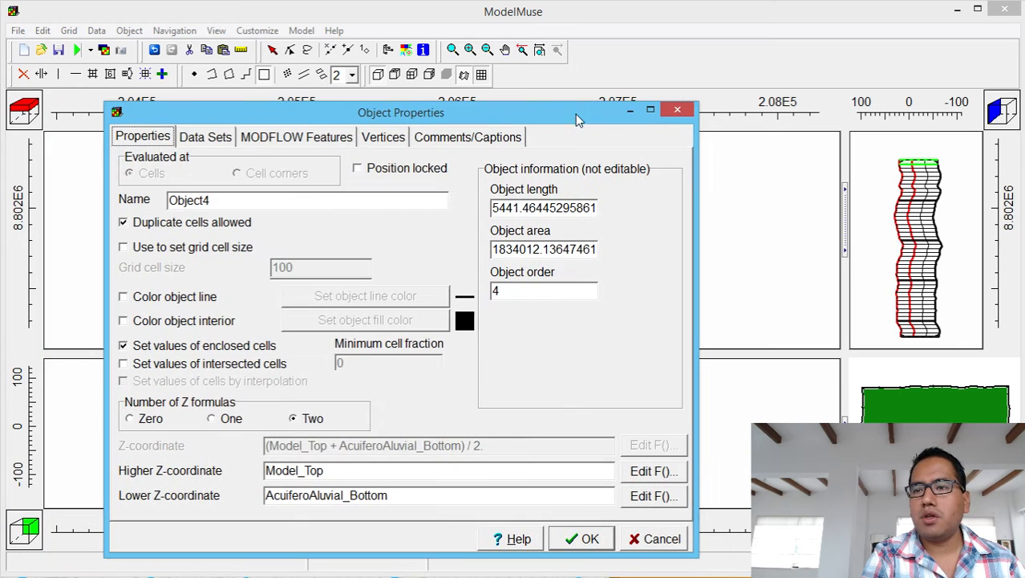
{"action": "double_click", "coordinate": [238, 202]}
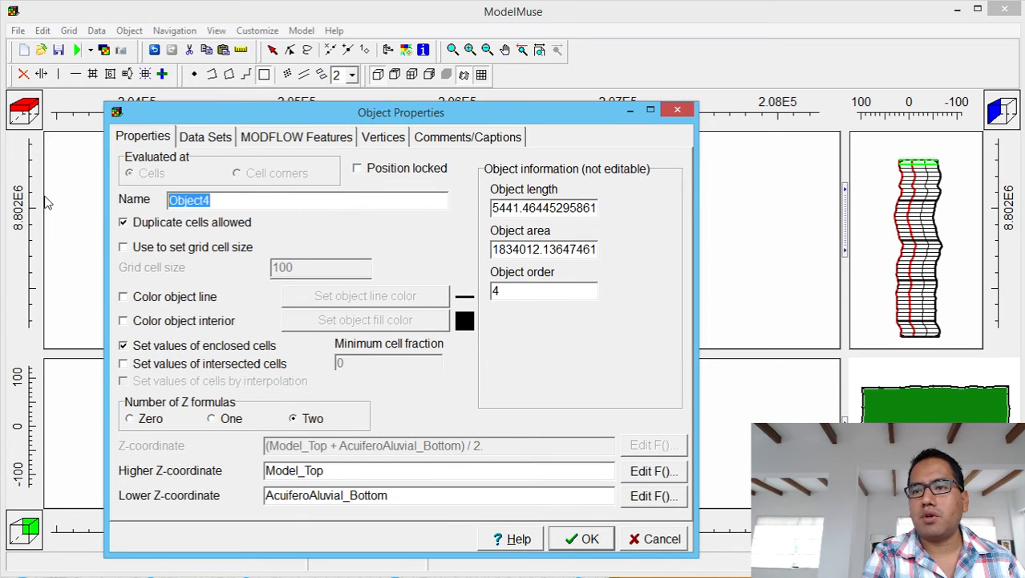
{"action": "type", "text": "Recarga"}
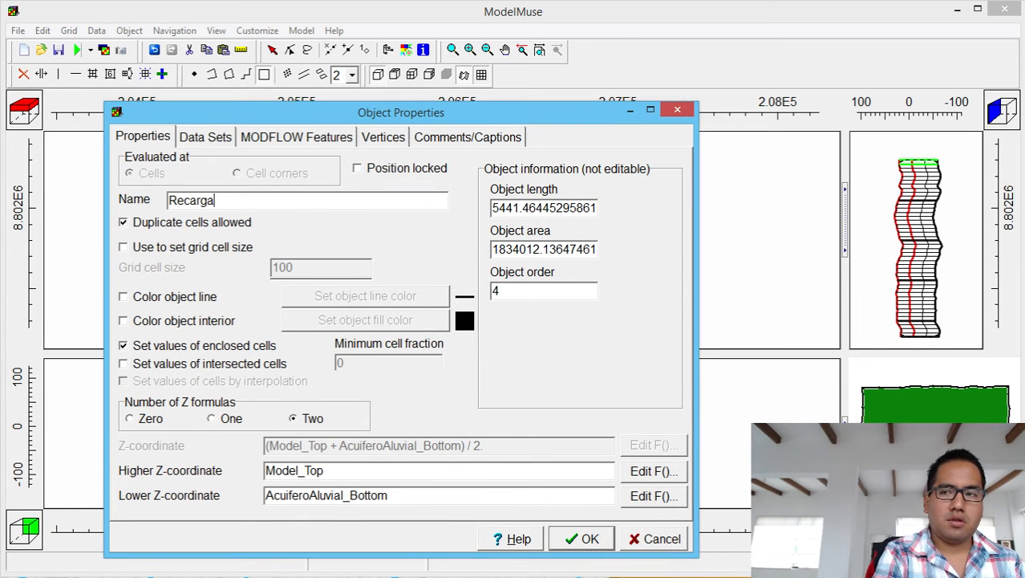
{"action": "type", "text": "_Evapot"}
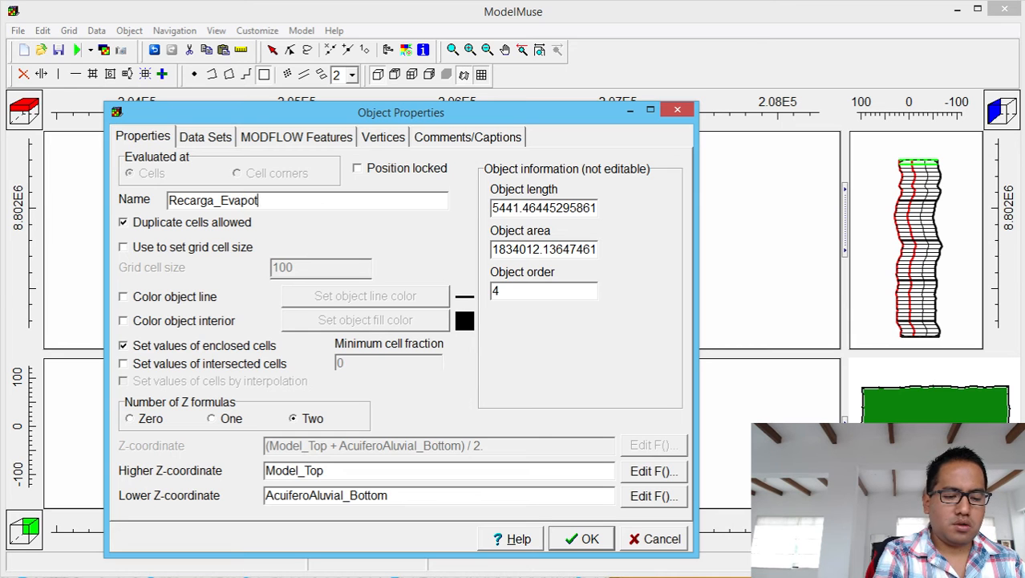
{"action": "type", "text": "ranspiracion"}
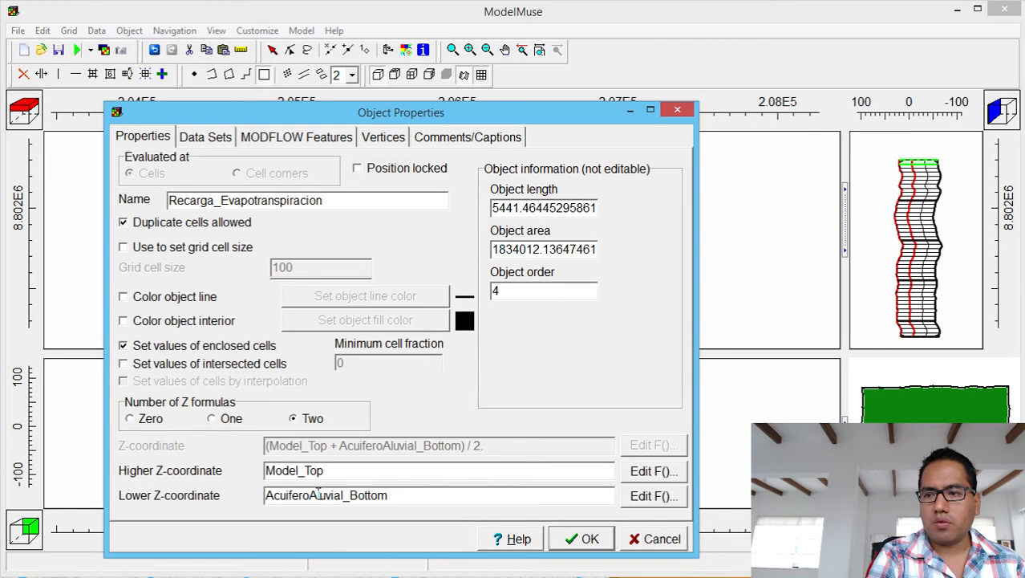
{"action": "left_click", "coordinate": [153, 426]}
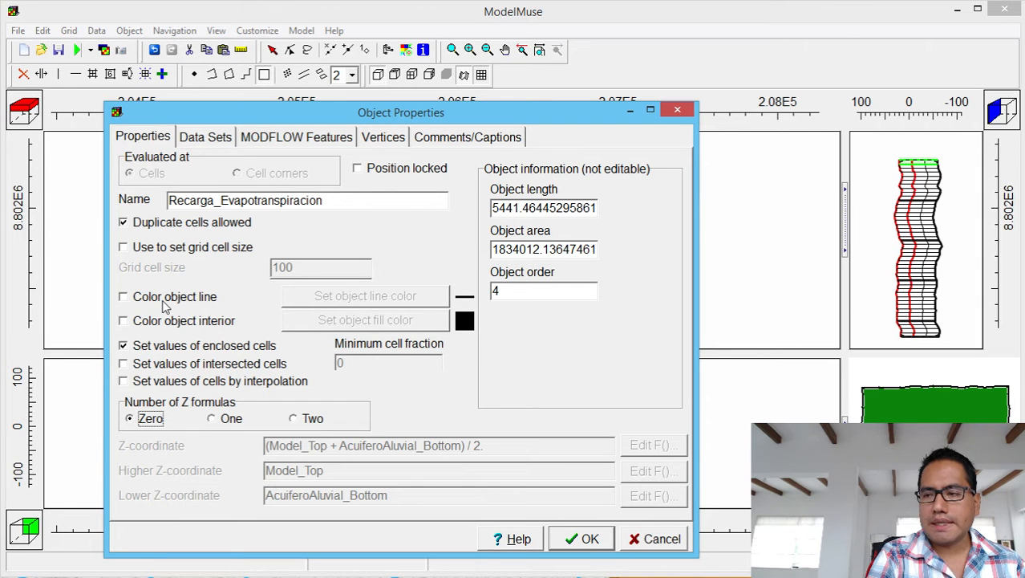
Colour the object's interior and outline cyan and confirm the object properties.
{"action": "left_click", "coordinate": [123, 320]}
{"action": "left_click", "coordinate": [365, 320]}
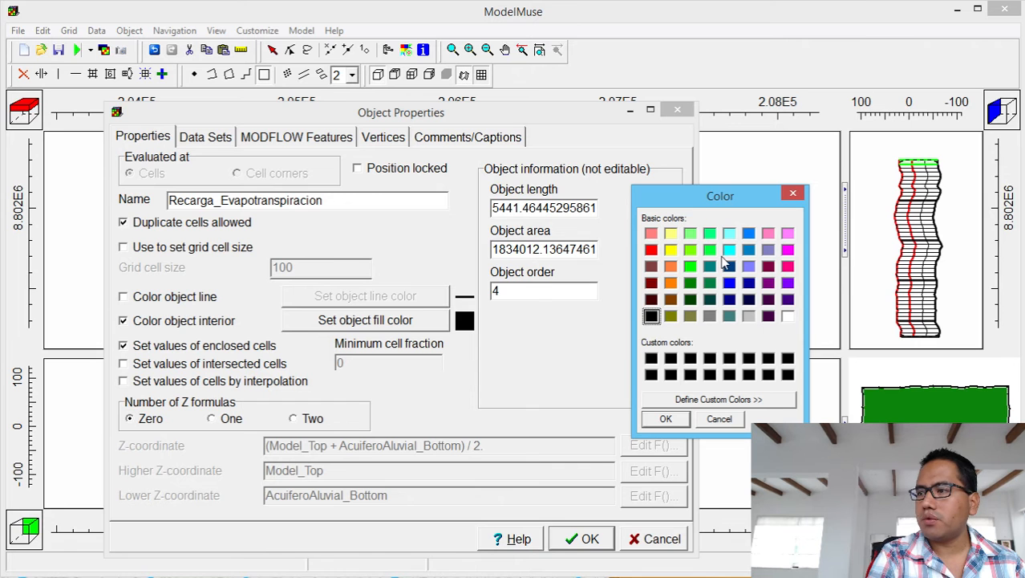
{"action": "left_click", "coordinate": [730, 251]}
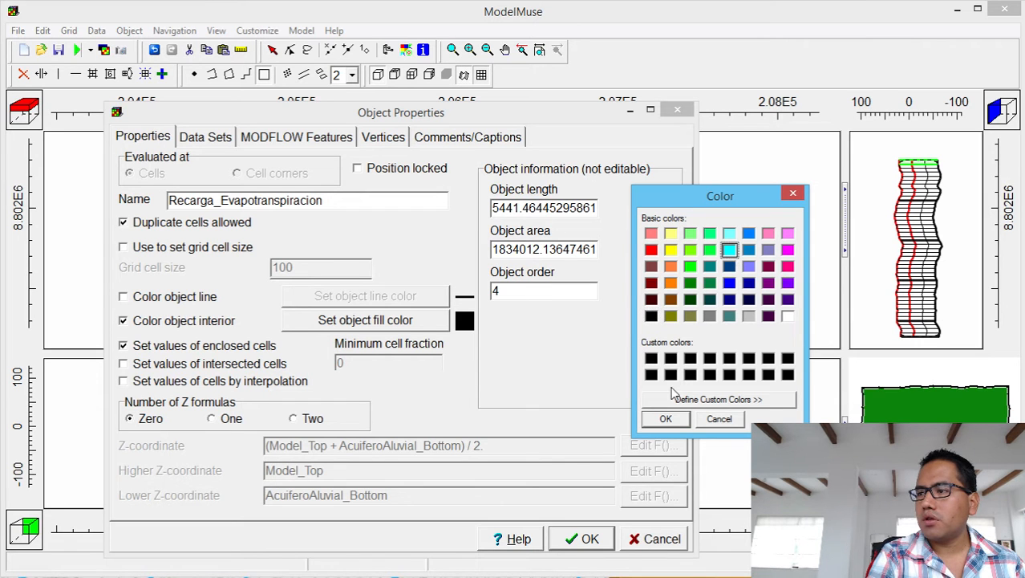
{"action": "left_click", "coordinate": [685, 426]}
{"action": "left_click", "coordinate": [135, 300]}
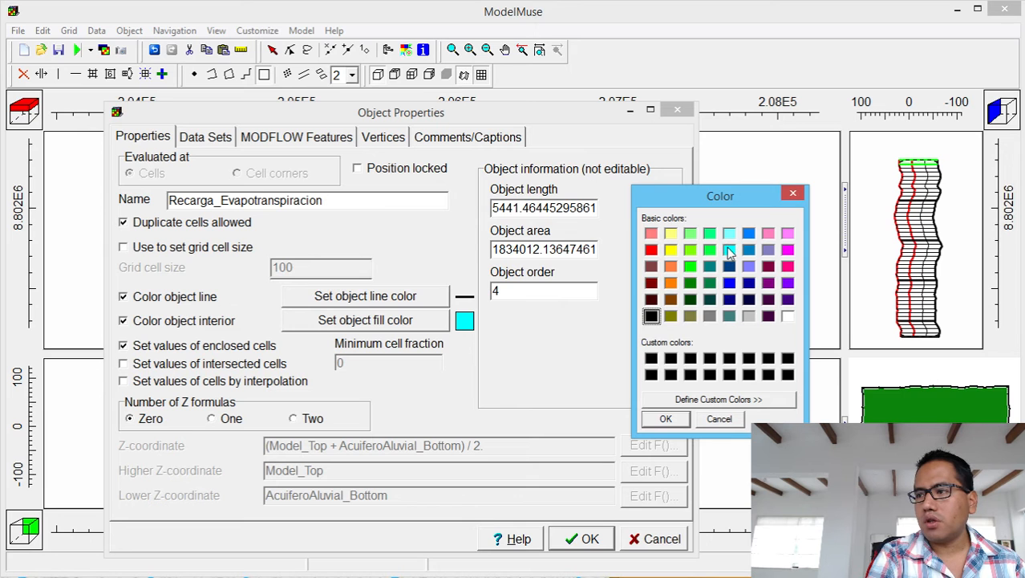
{"action": "left_click", "coordinate": [730, 251]}
{"action": "left_click", "coordinate": [654, 419]}
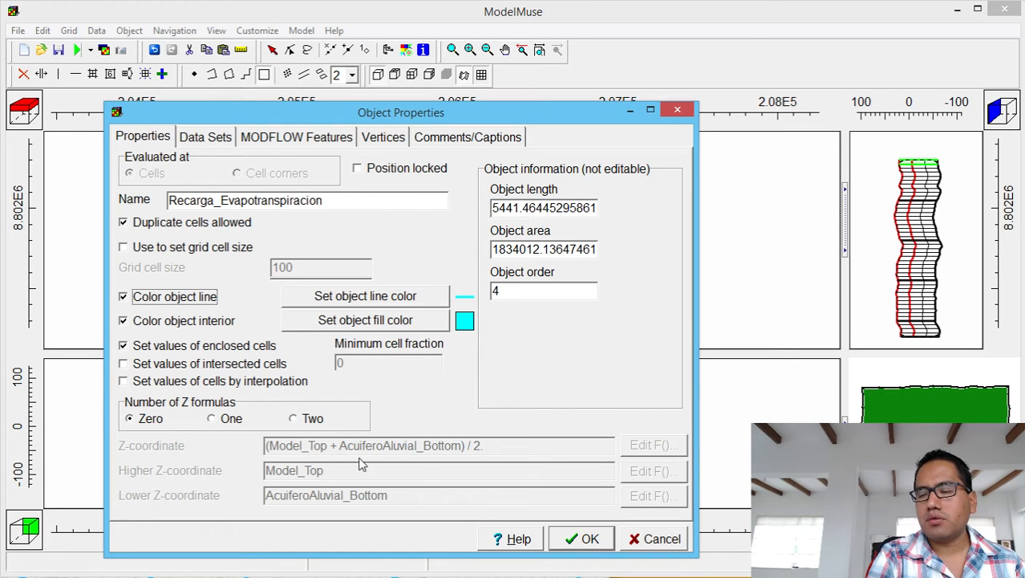
{"action": "left_click", "coordinate": [583, 539]}
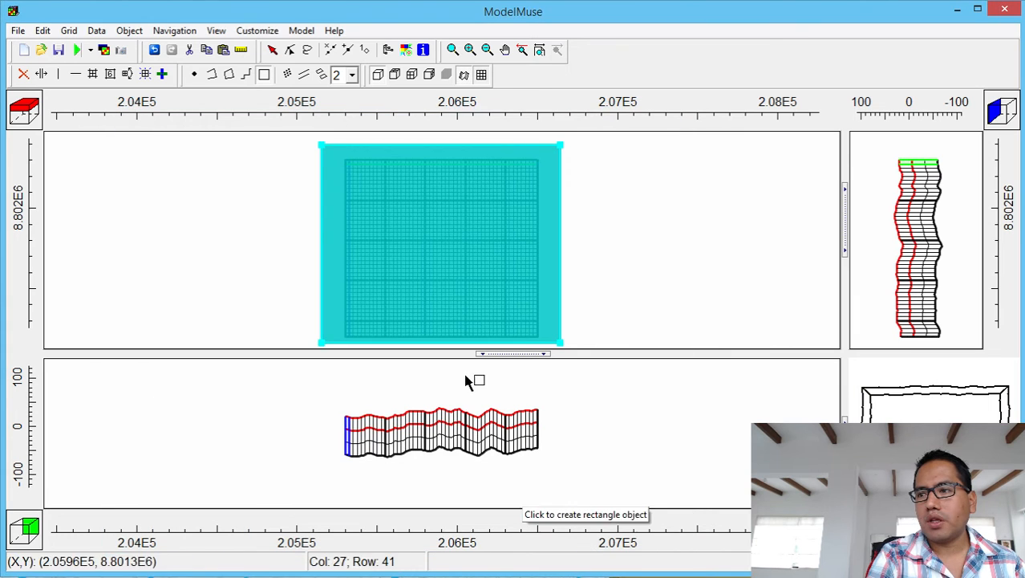
{"action": "left_click", "coordinate": [273, 52]}
Enable RCH for the cyan rectangle with a period from -1 to 473364000.
{"action": "left_click", "coordinate": [376, 197]}
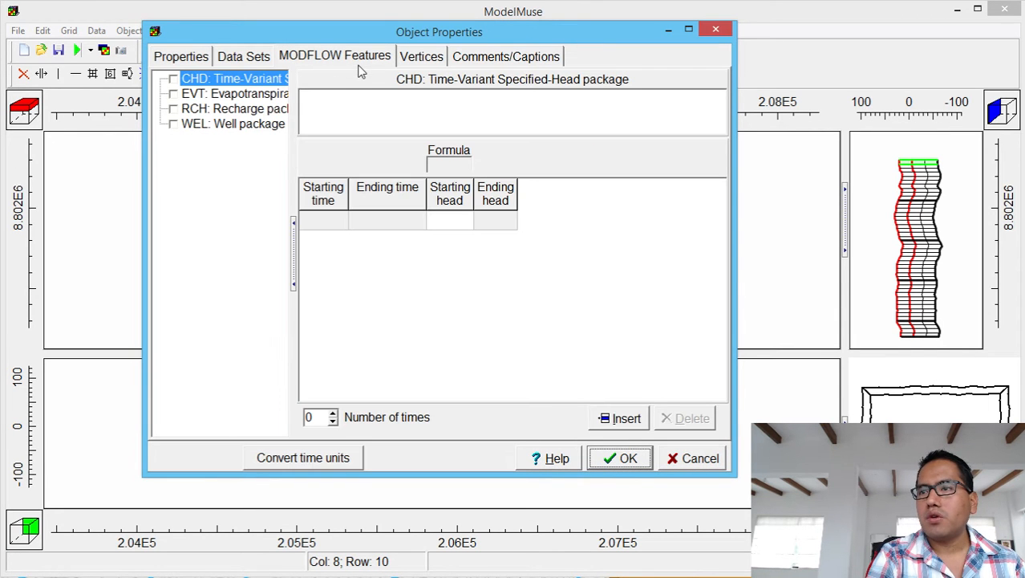
{"action": "left_click", "coordinate": [174, 109]}
{"action": "left_click", "coordinate": [337, 220]}
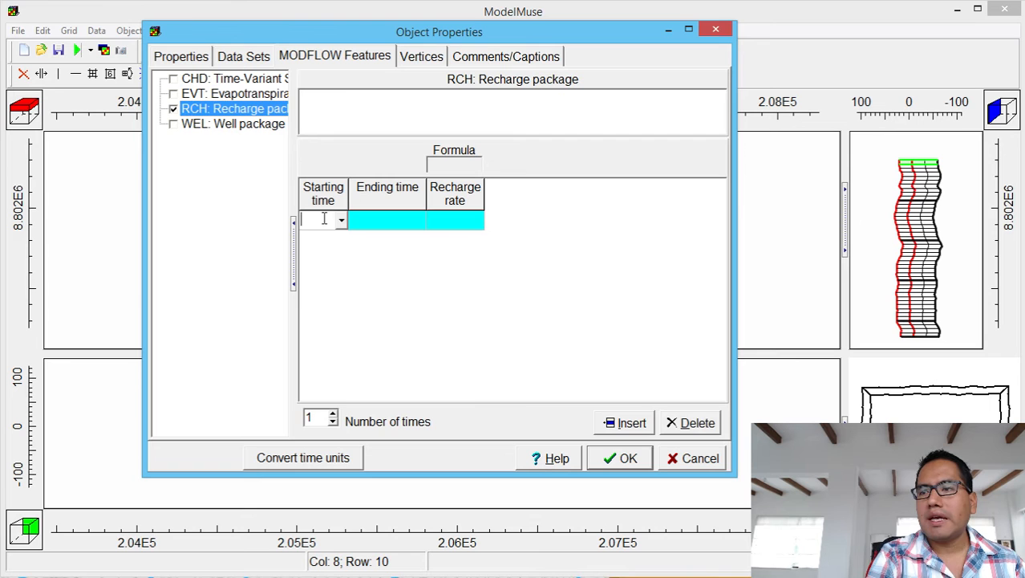
{"action": "left_click", "coordinate": [341, 220]}
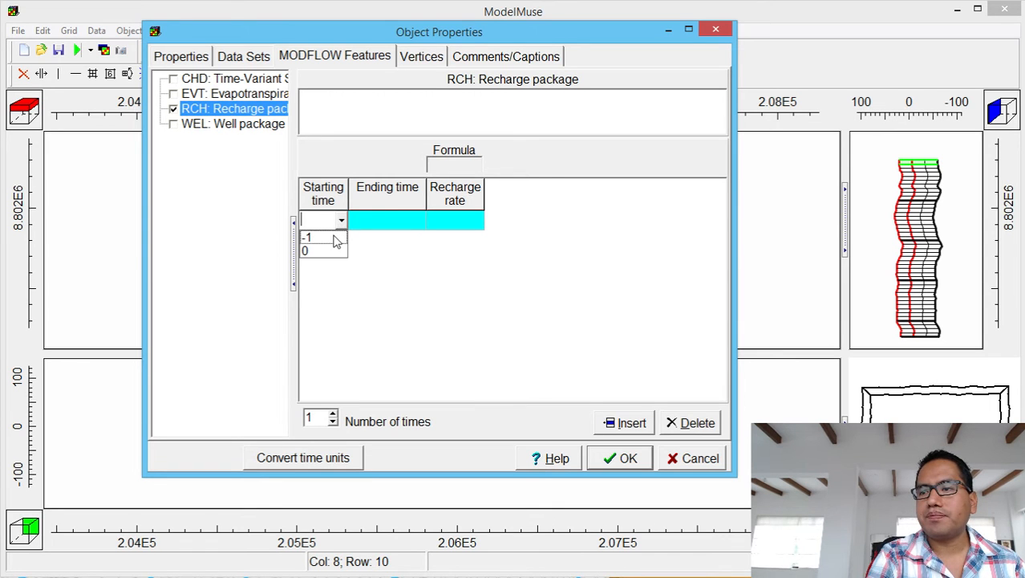
{"action": "left_click", "coordinate": [337, 239]}
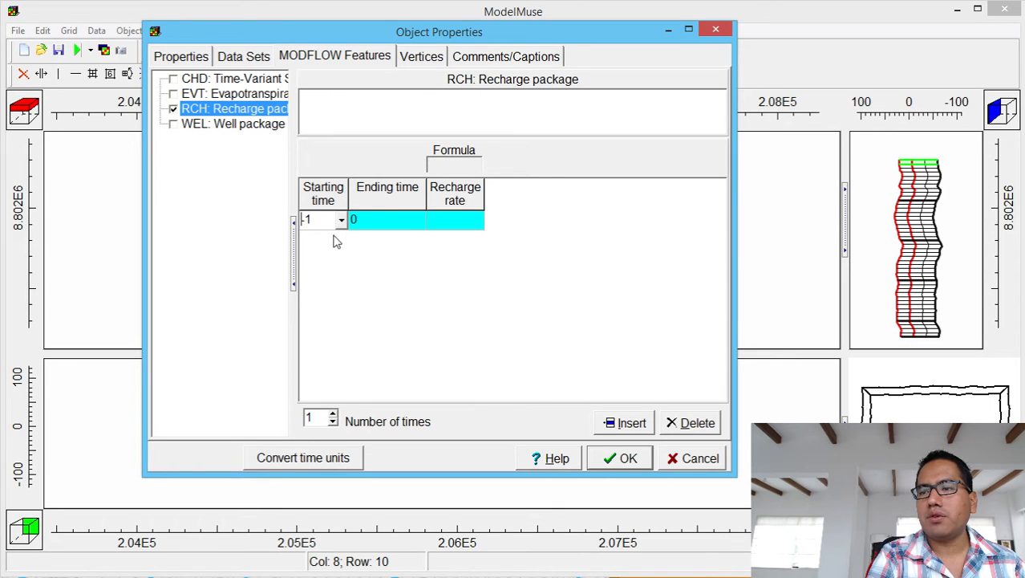
{"action": "left_click", "coordinate": [417, 227]}
{"action": "left_click", "coordinate": [418, 224]}
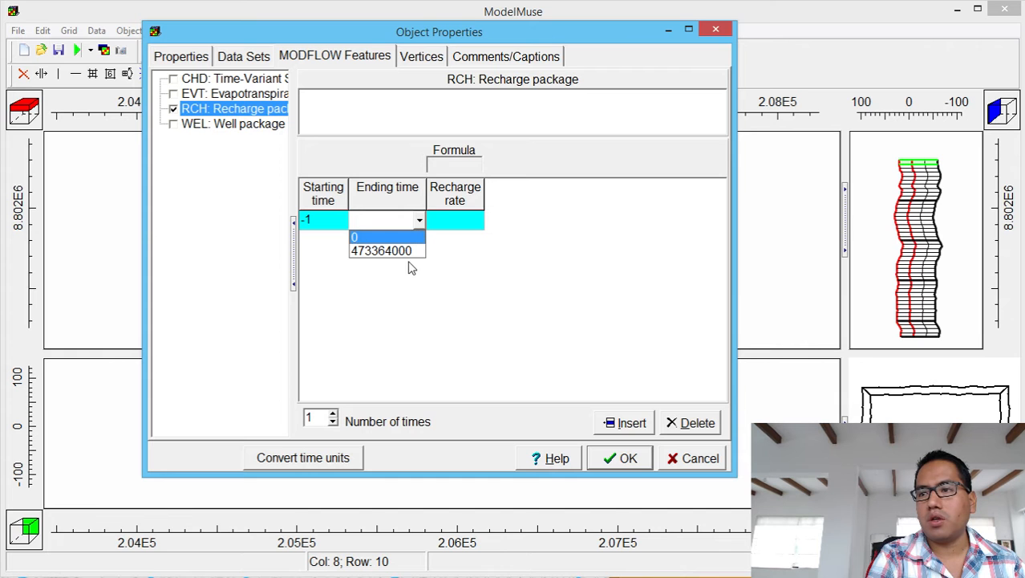
{"action": "left_click", "coordinate": [411, 254]}
{"action": "left_click", "coordinate": [469, 226]}
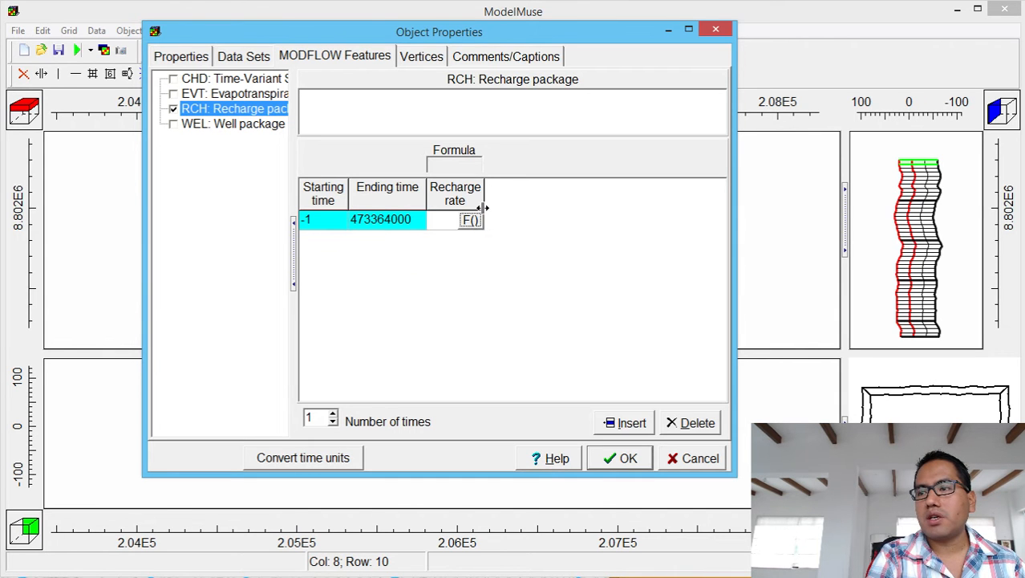
{"action": "left_click_drag", "start_coordinate": [486, 202], "coordinate": [620, 186]}
{"action": "left_click", "coordinate": [568, 226]}
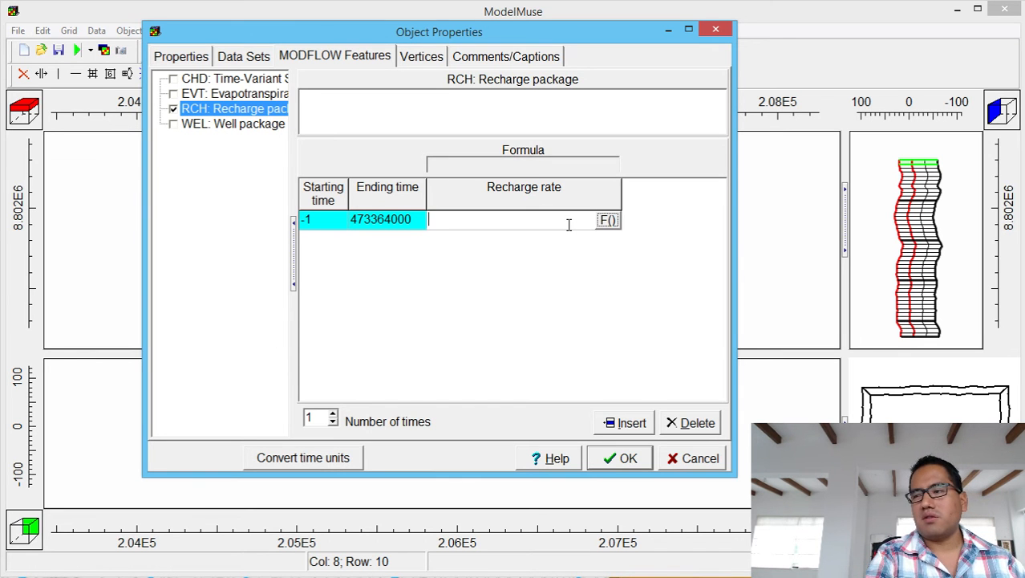
Set the recharge rate formula to 0.2/86400/365.
{"action": "left_click", "coordinate": [608, 221]}
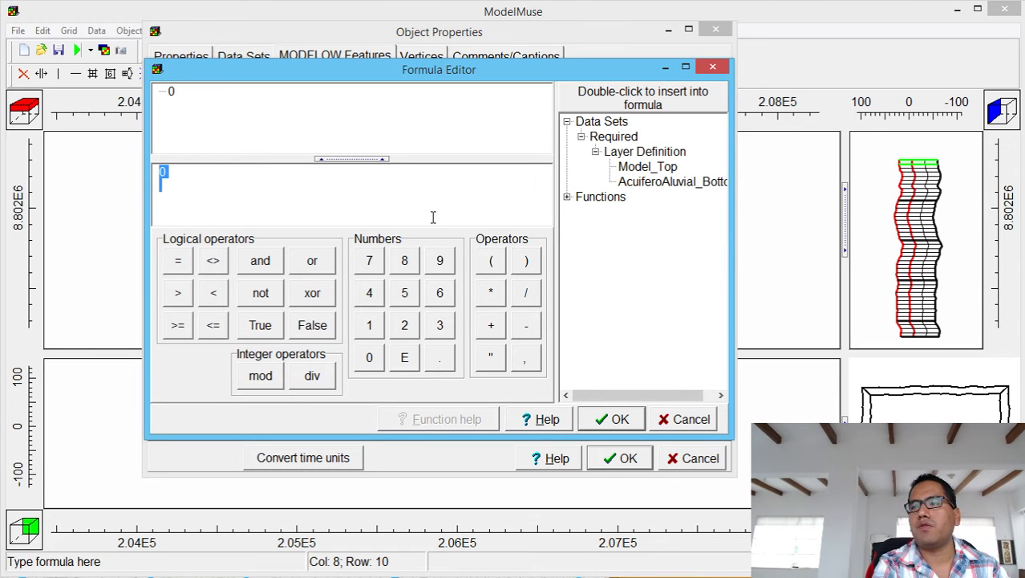
{"action": "left_click", "coordinate": [369, 357]}
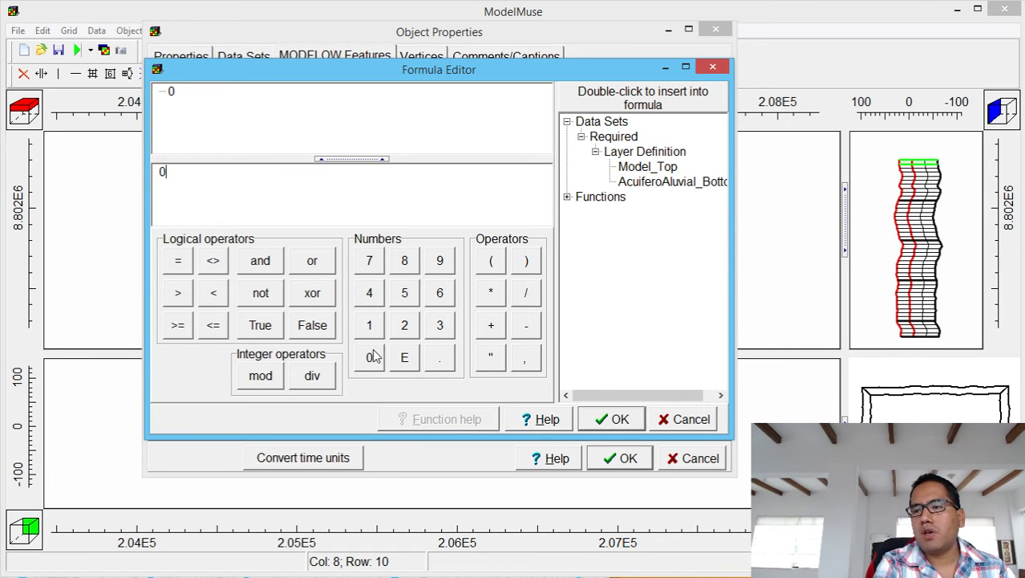
{"action": "left_click", "coordinate": [440, 357]}
{"action": "left_click", "coordinate": [408, 317]}
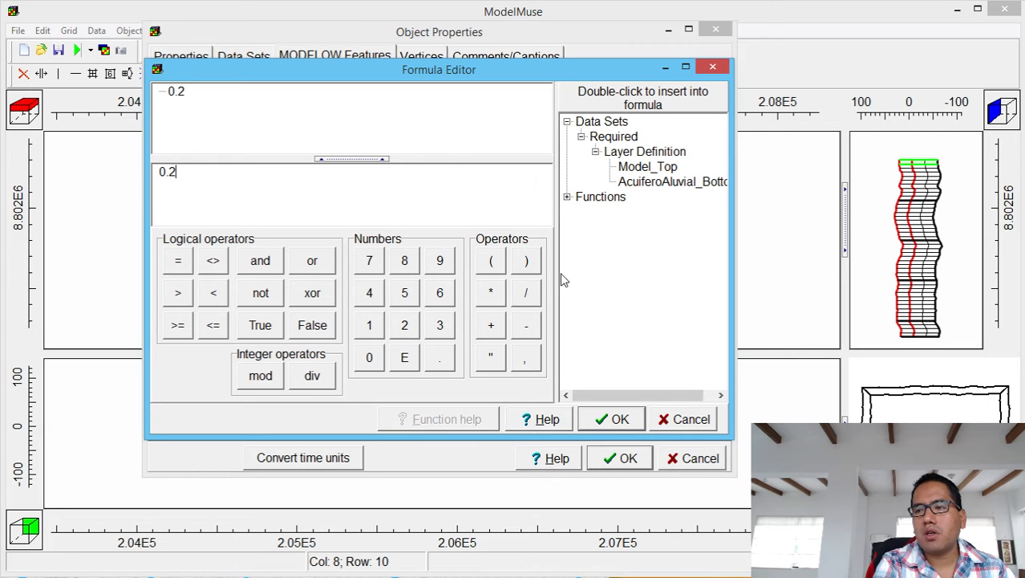
{"action": "left_click", "coordinate": [534, 295]}
{"action": "type", "text": "86400"}
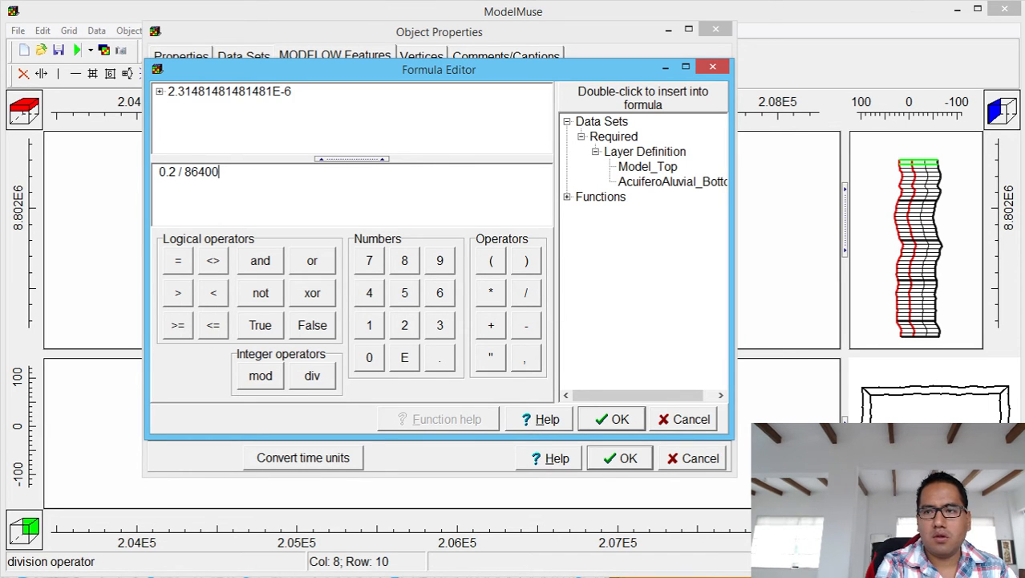
{"action": "left_click", "coordinate": [534, 295]}
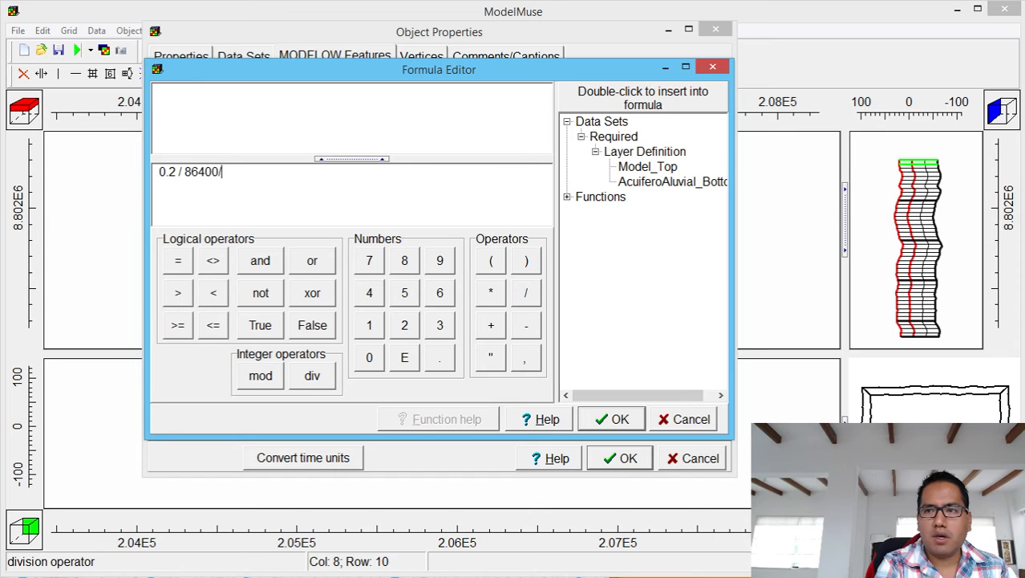
{"action": "type", "text": "365"}
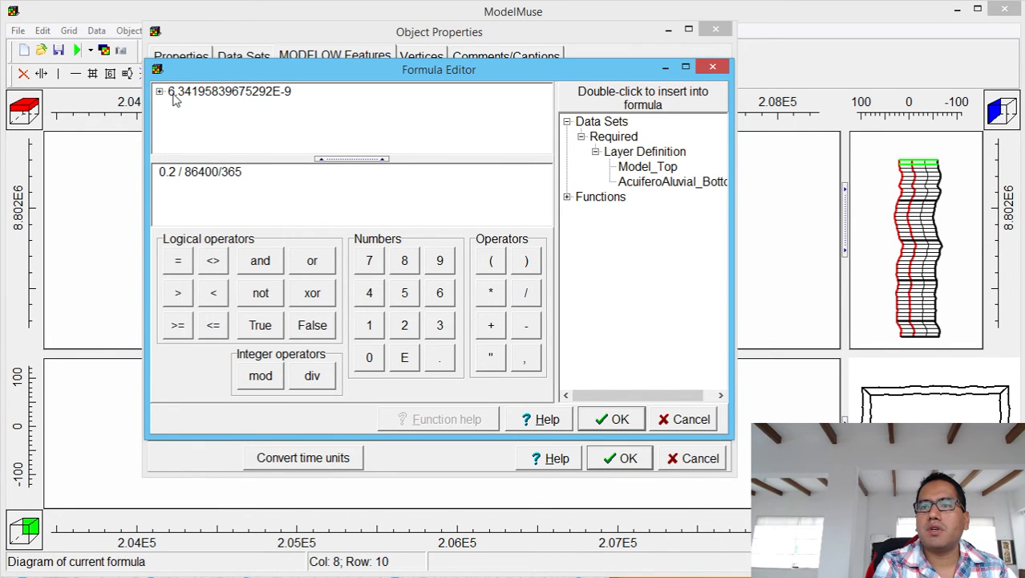
{"action": "left_click_drag", "start_coordinate": [185, 176], "coordinate": [252, 173]}
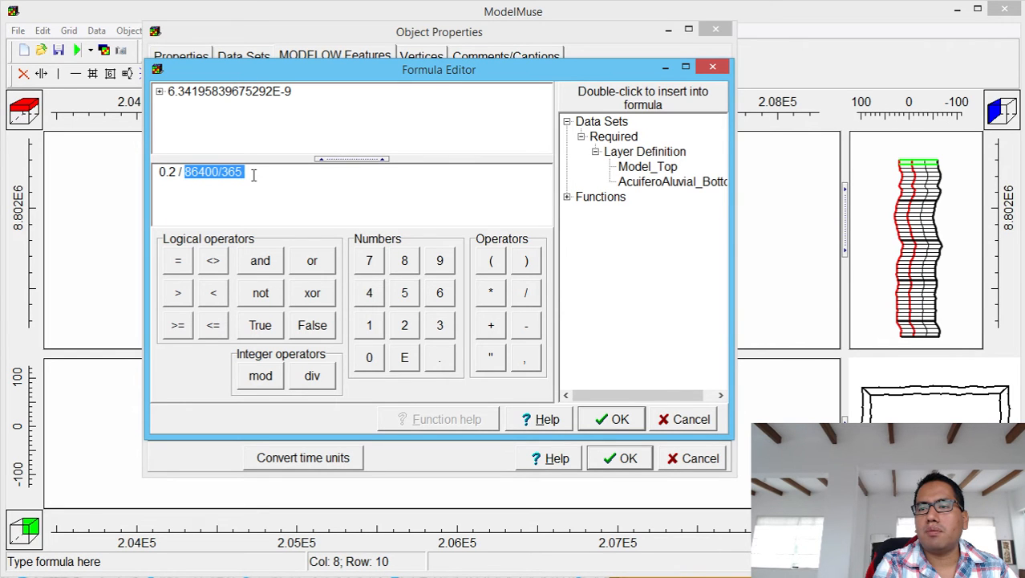
{"action": "left_click", "coordinate": [619, 418]}
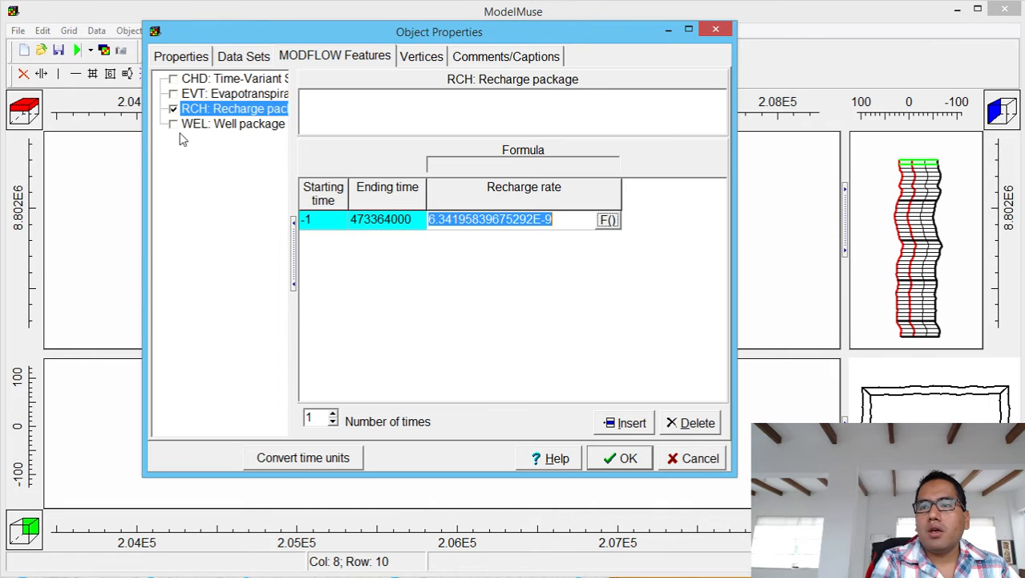
Enable EVT for -1 to 473364000 with rate formula 1.8/86400/365.
{"action": "left_click", "coordinate": [173, 95]}
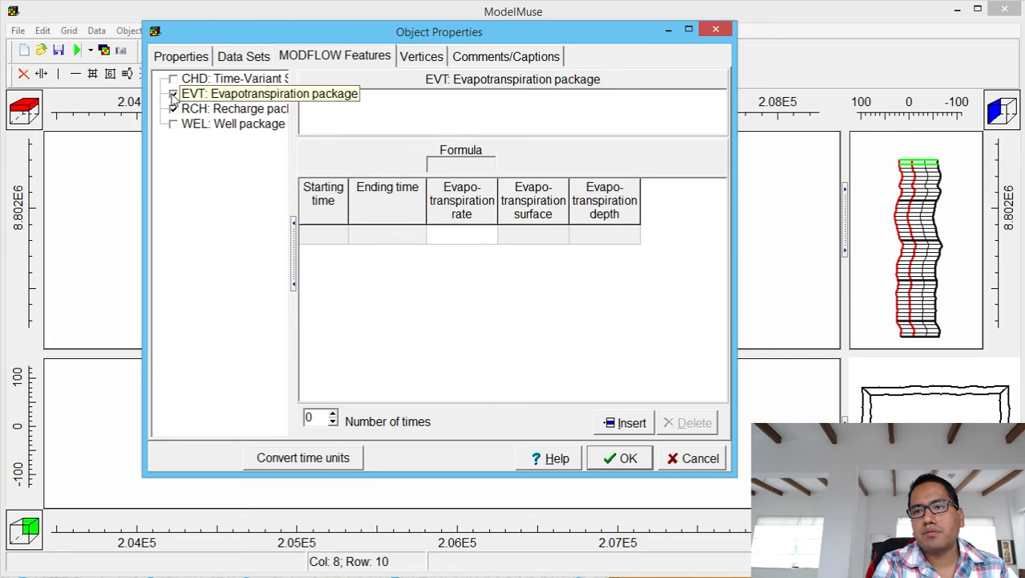
{"action": "left_click", "coordinate": [330, 239]}
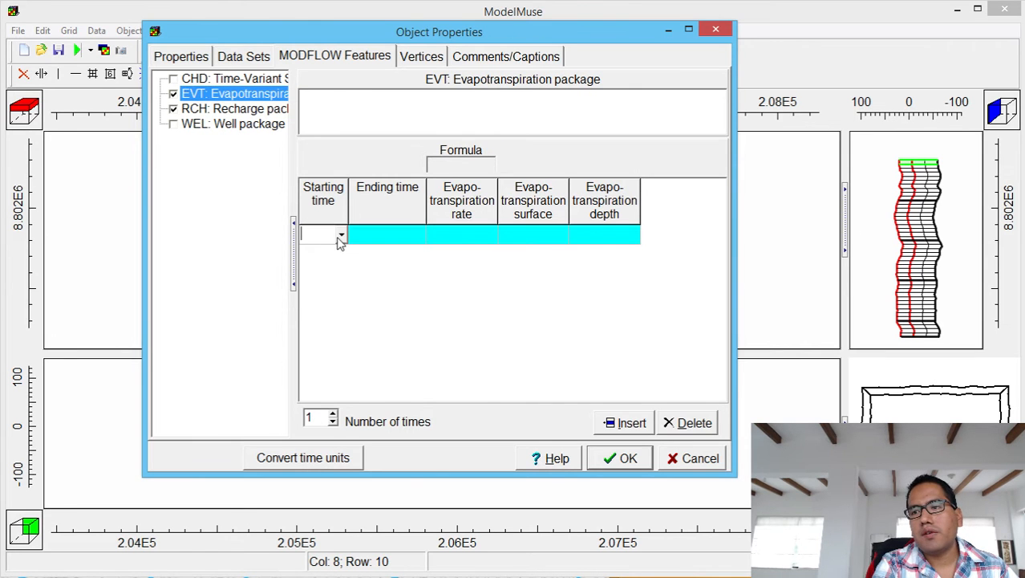
{"action": "left_click", "coordinate": [341, 235]}
{"action": "left_click", "coordinate": [341, 252]}
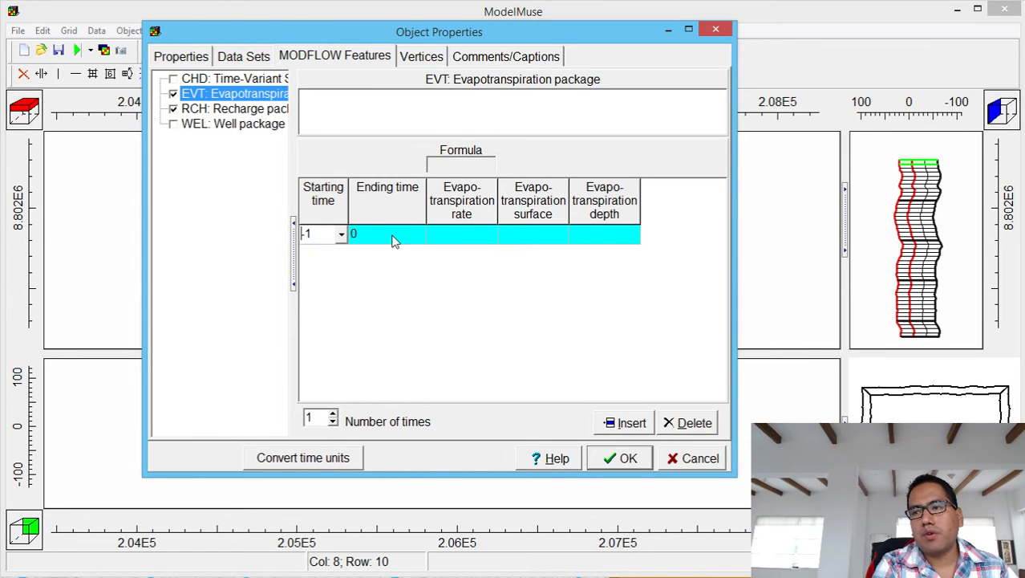
{"action": "left_click", "coordinate": [397, 234]}
{"action": "left_click", "coordinate": [419, 234]}
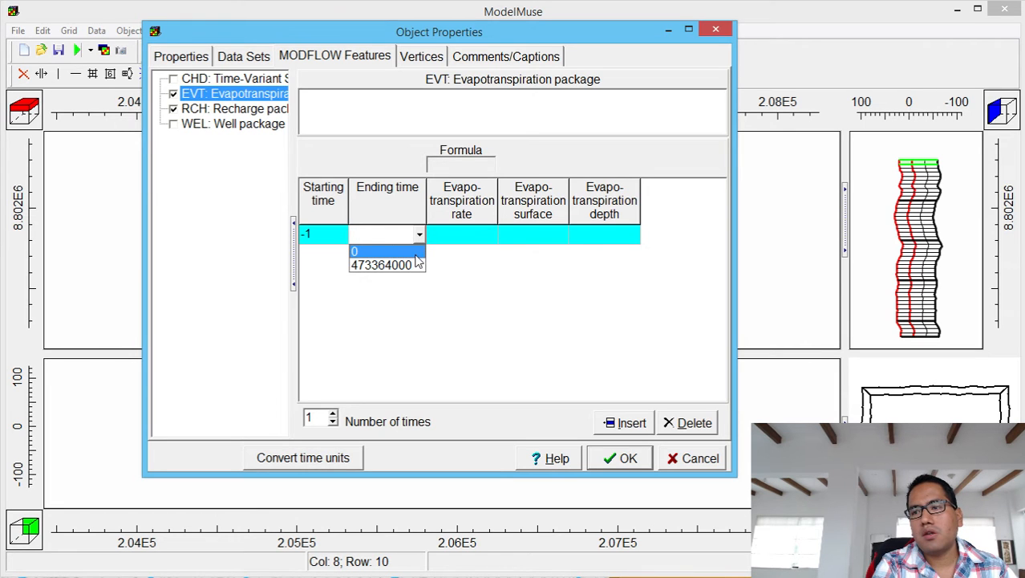
{"action": "left_click", "coordinate": [413, 265]}
{"action": "left_click", "coordinate": [451, 236]}
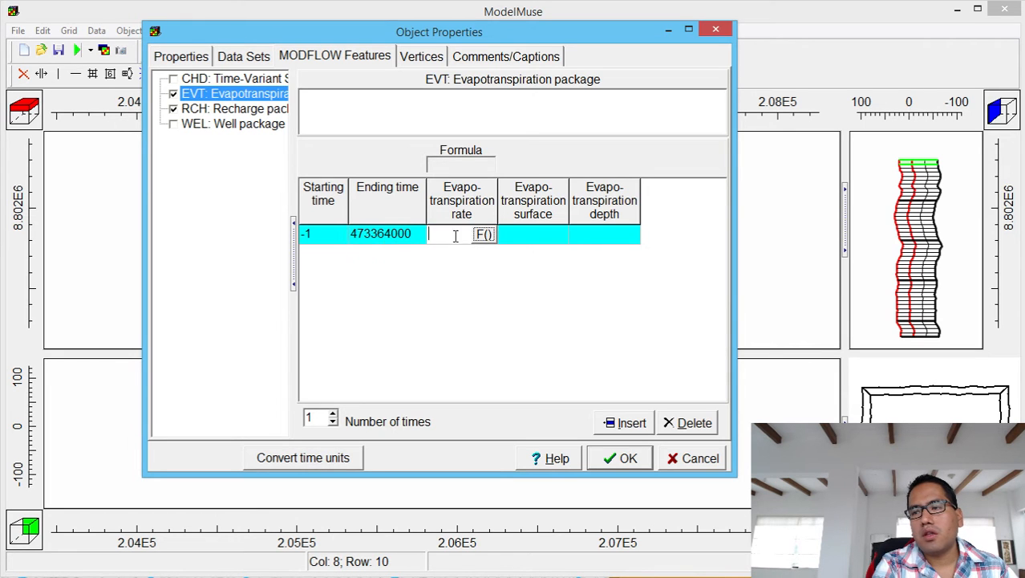
{"action": "left_click", "coordinate": [486, 234]}
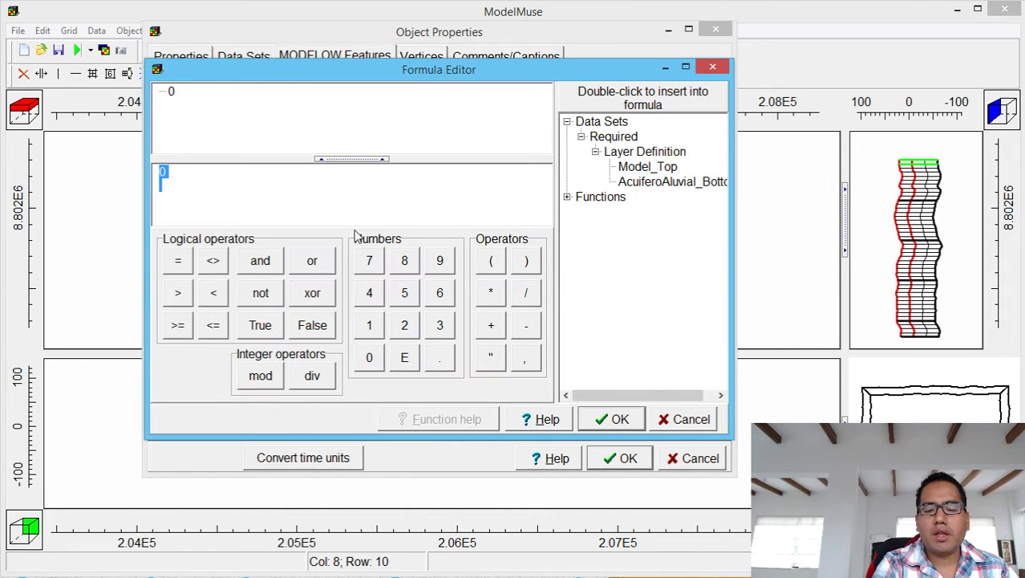
{"action": "type", "text": "1.8"}
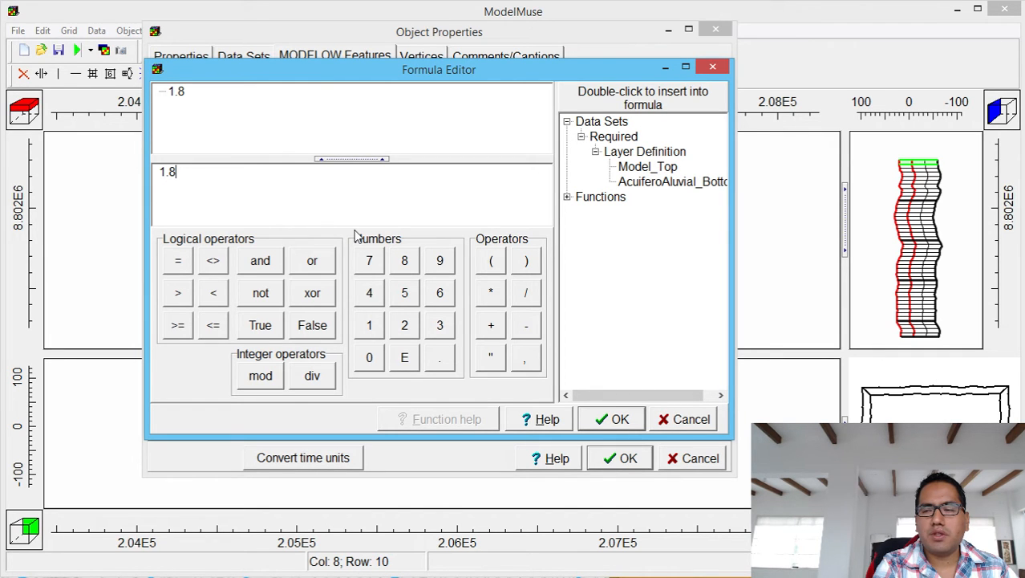
{"action": "type", "text": "/"}
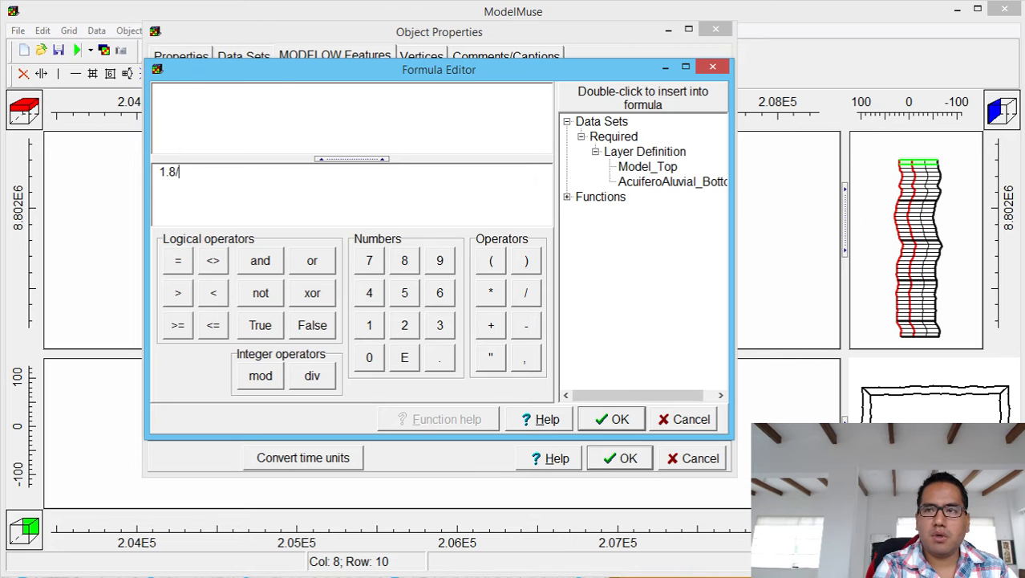
{"action": "type", "text": "86400"}
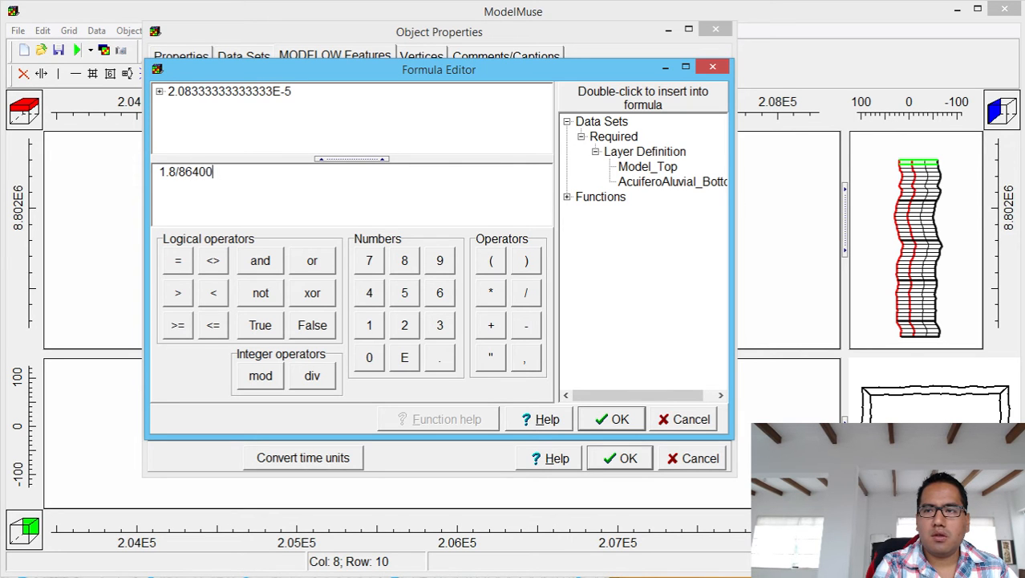
{"action": "type", "text": "/365"}
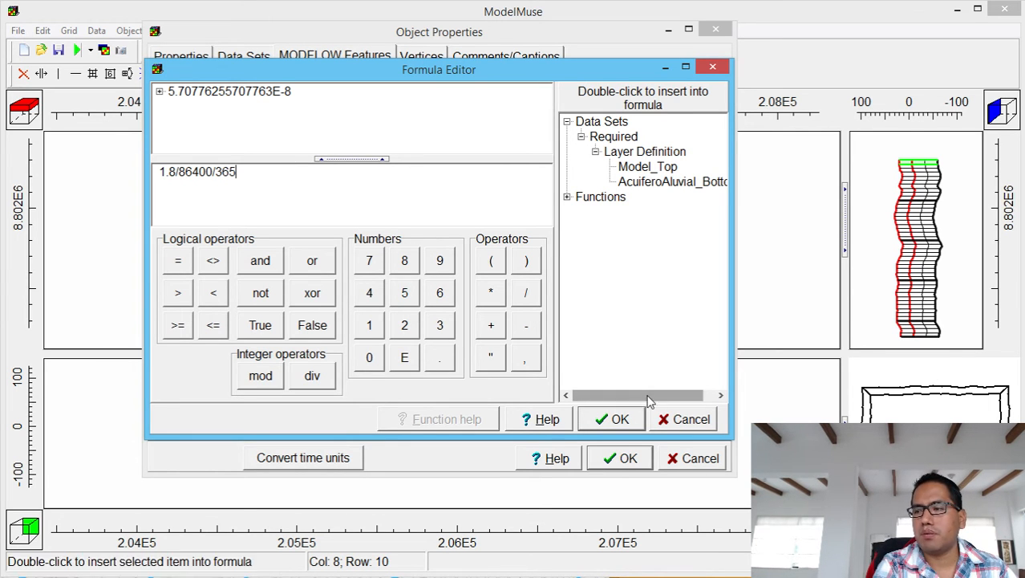
{"action": "left_click", "coordinate": [634, 420]}
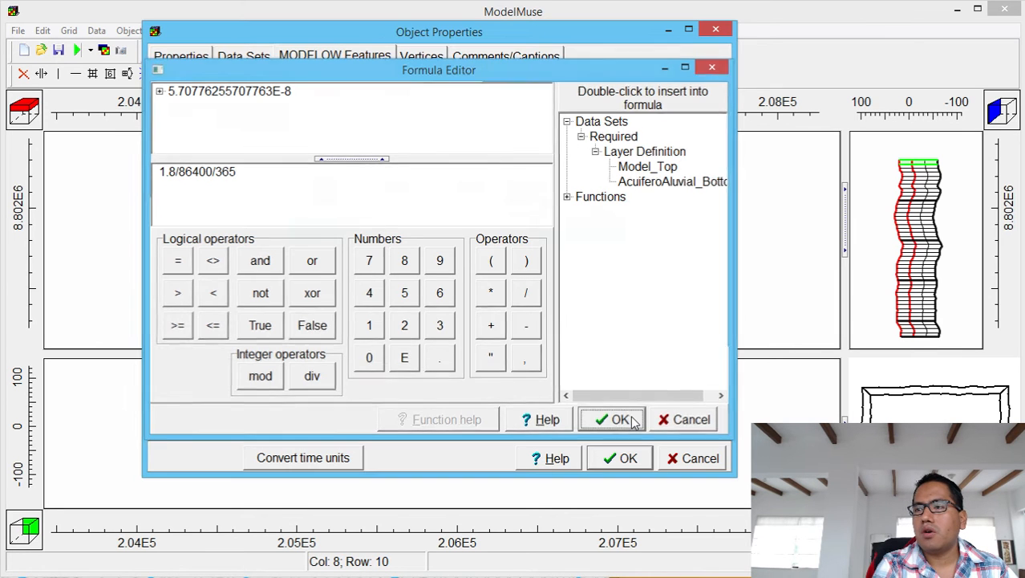
Set the evapotranspiration surface to Model_Top and depth to 0.5, then close properties.
{"action": "left_click", "coordinate": [552, 234]}
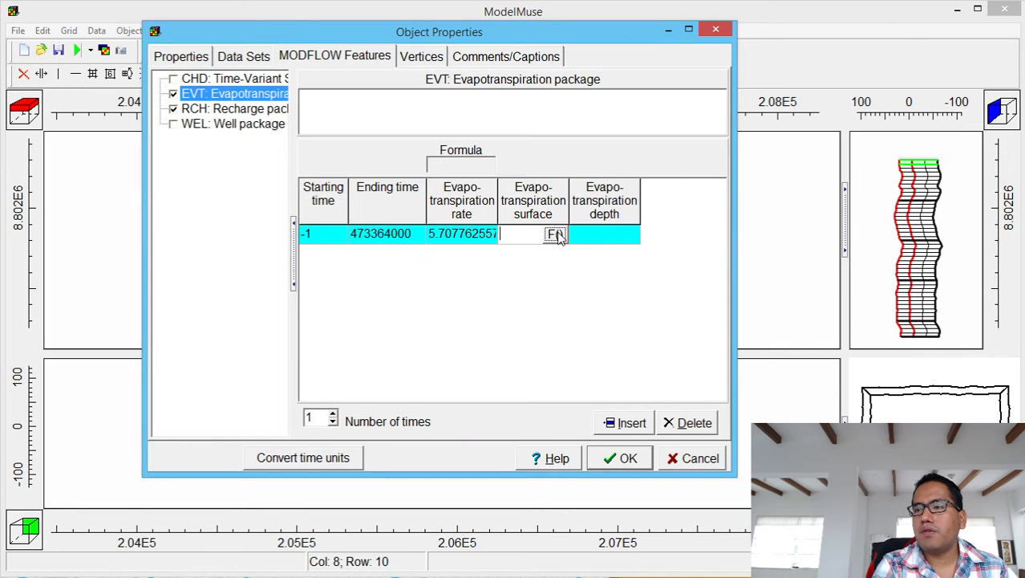
{"action": "left_click", "coordinate": [556, 233]}
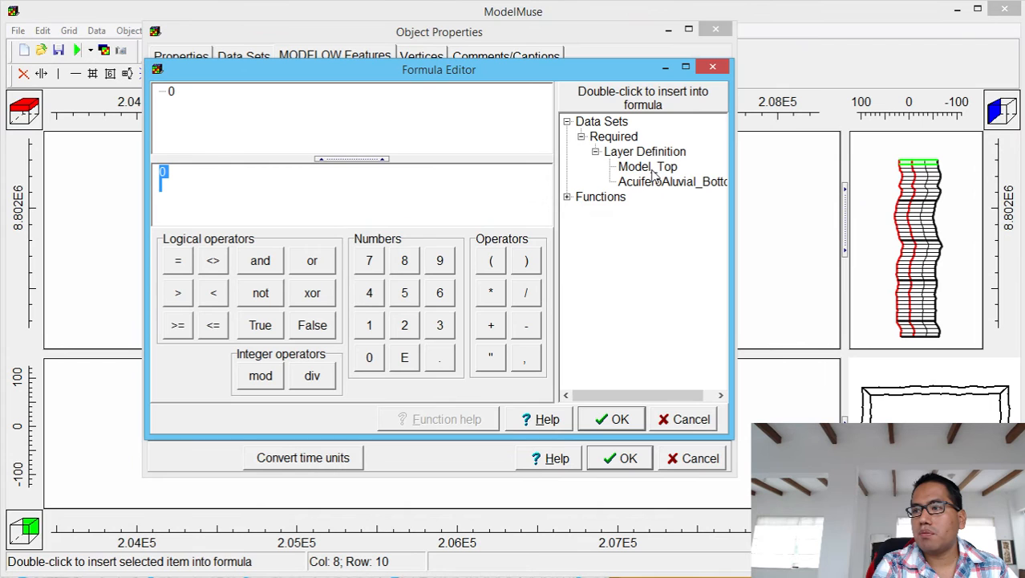
{"action": "double_click", "coordinate": [648, 166]}
{"action": "left_click", "coordinate": [605, 422]}
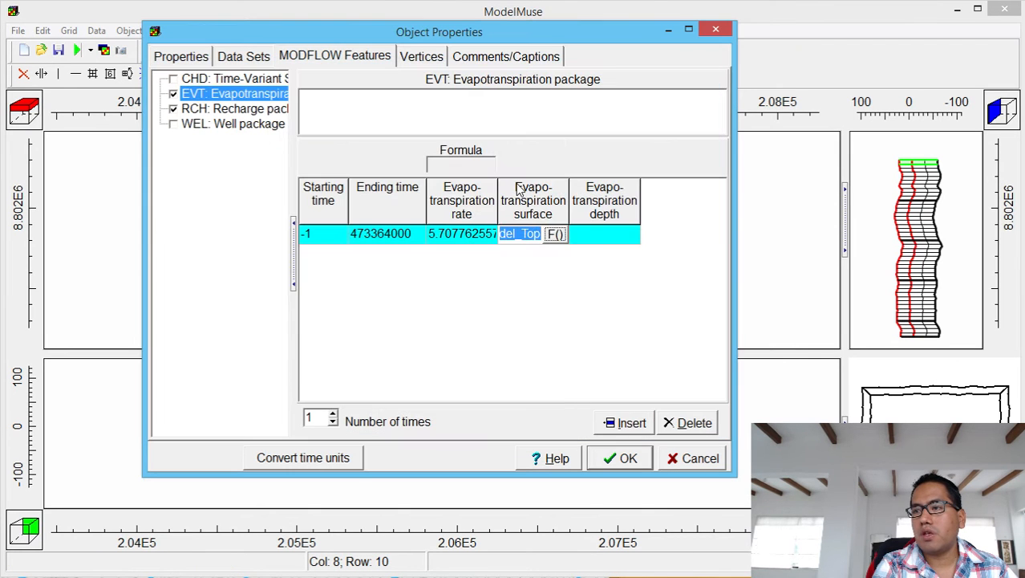
{"action": "left_click", "coordinate": [595, 236]}
{"action": "type", "text": "0.5"}
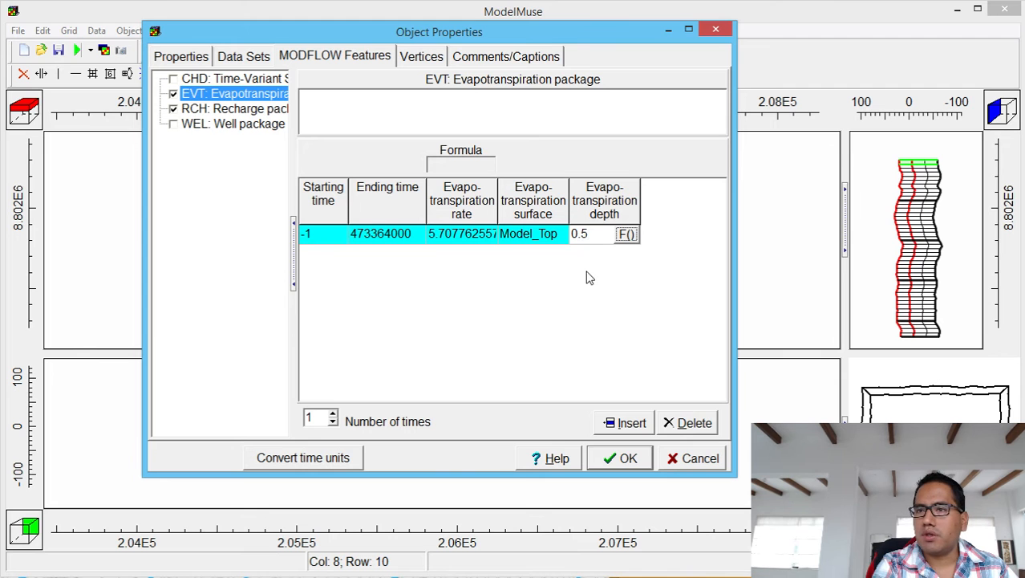
{"action": "left_click", "coordinate": [598, 457]}
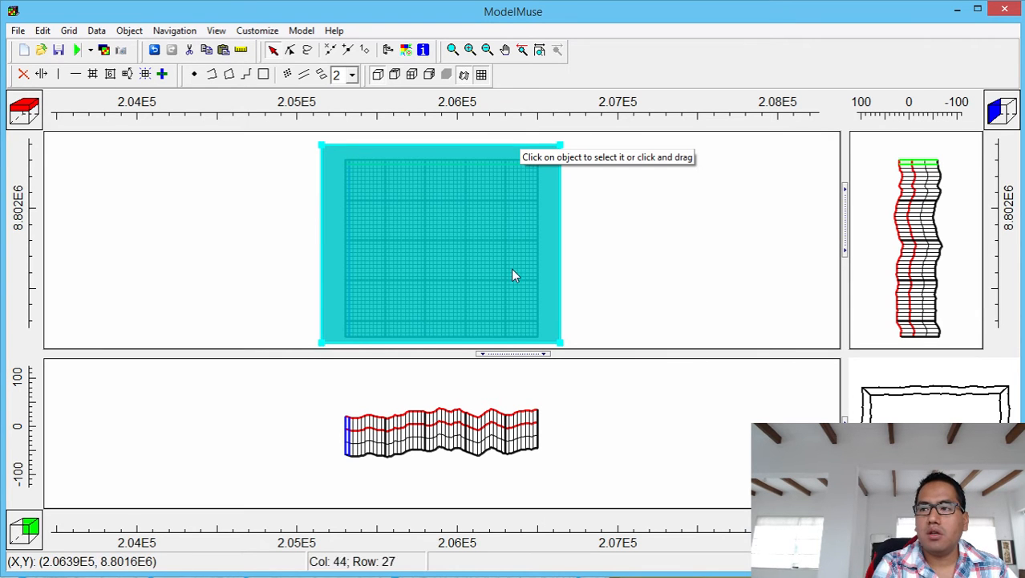
Deselect and reselect the cyan rectangle, then open its right-click context menu.
{"action": "left_click", "coordinate": [659, 231]}
{"action": "left_click", "coordinate": [474, 209]}
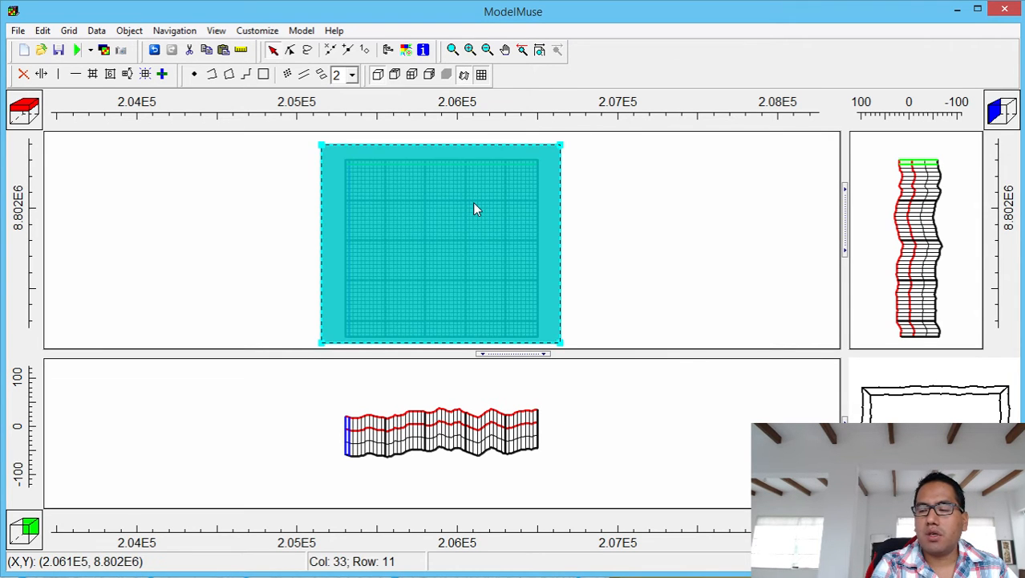
{"action": "right_click", "coordinate": [474, 209]}
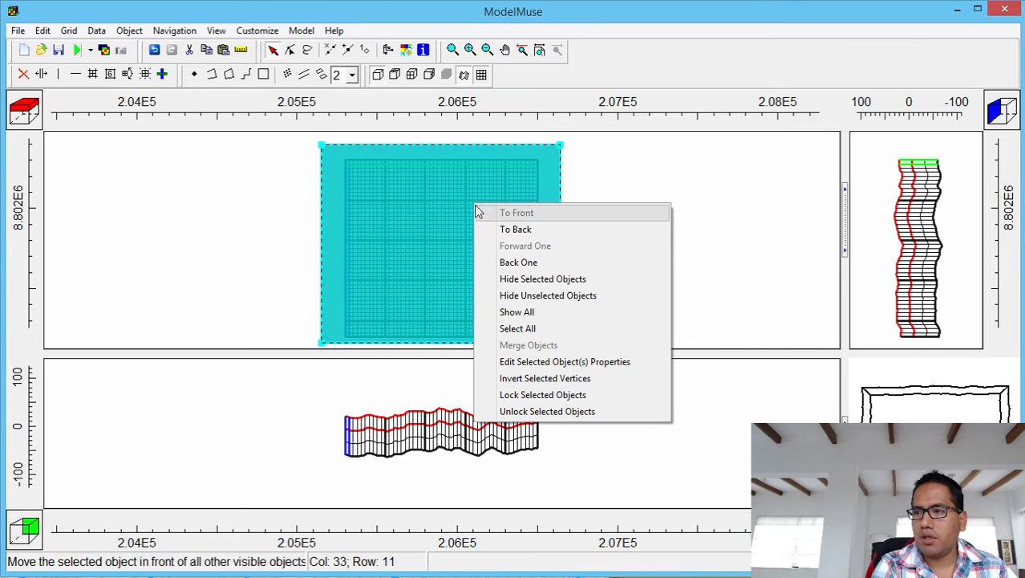
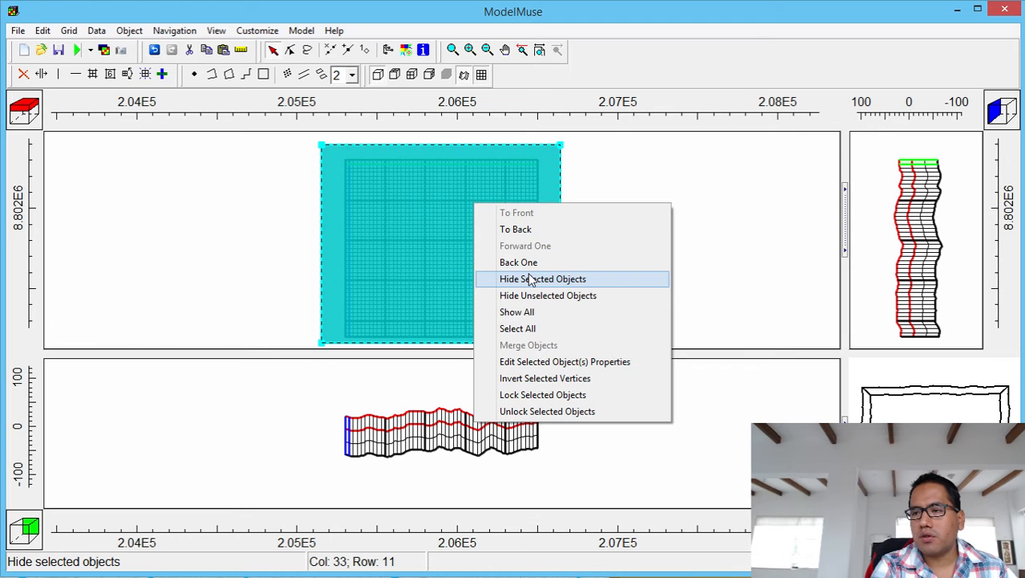
Hide the cyan polygon, enlarge the plan view, and zoom in on the model grid.
{"action": "left_click", "coordinate": [529, 278]}
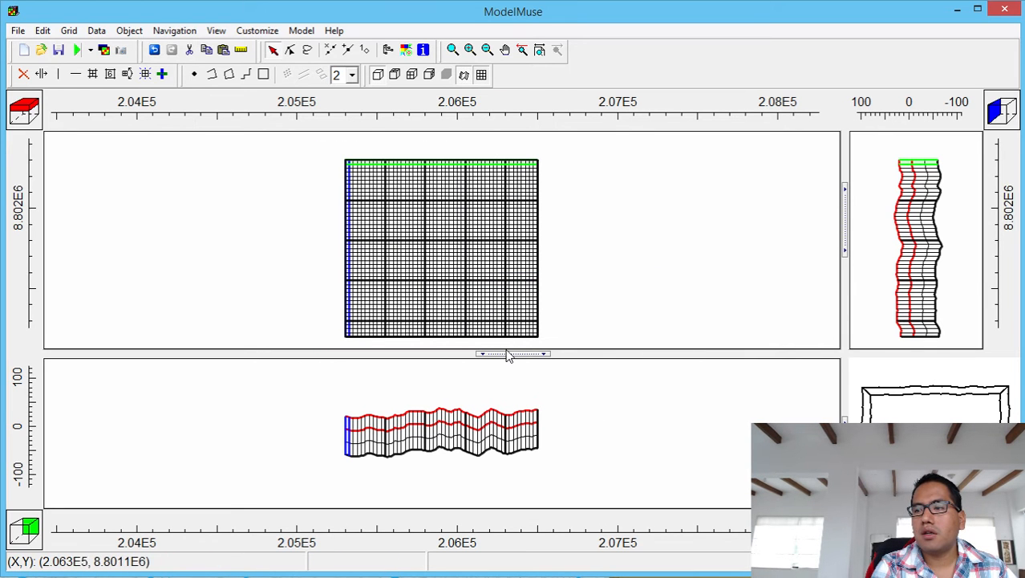
{"action": "left_click_drag", "start_coordinate": [510, 353], "coordinate": [494, 425]}
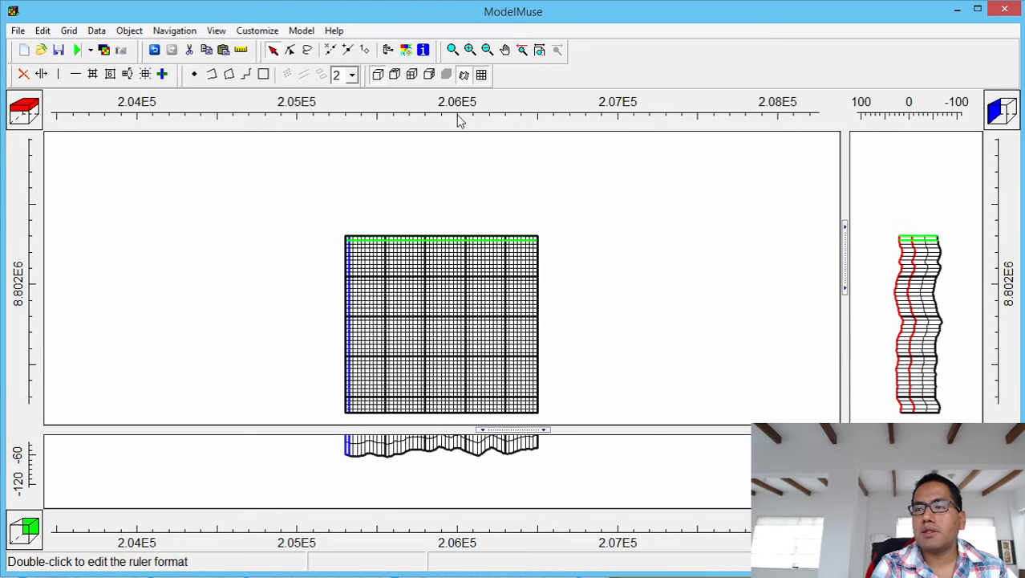
{"action": "left_click", "coordinate": [454, 53]}
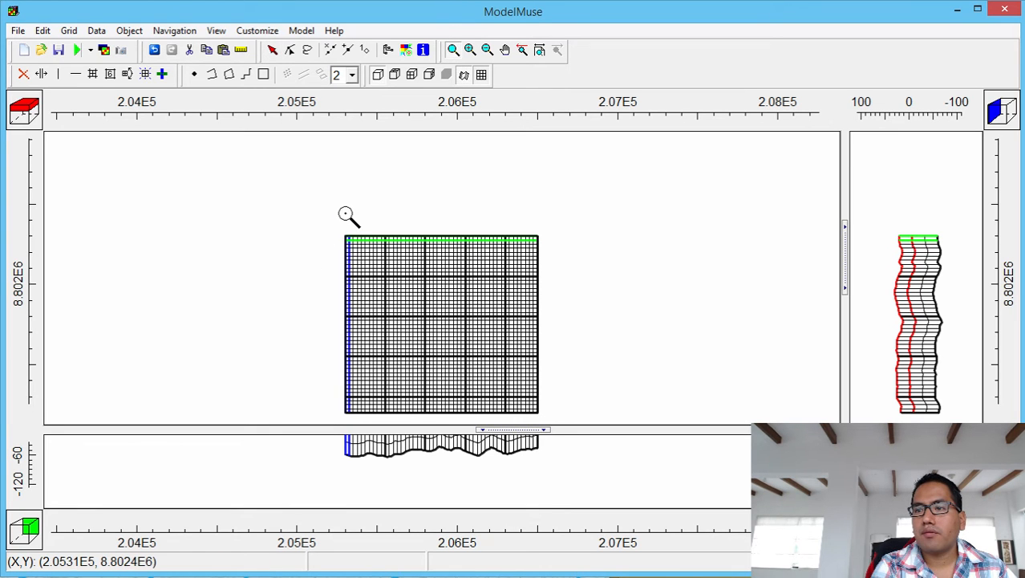
{"action": "left_click_drag", "start_coordinate": [342, 218], "coordinate": [548, 424]}
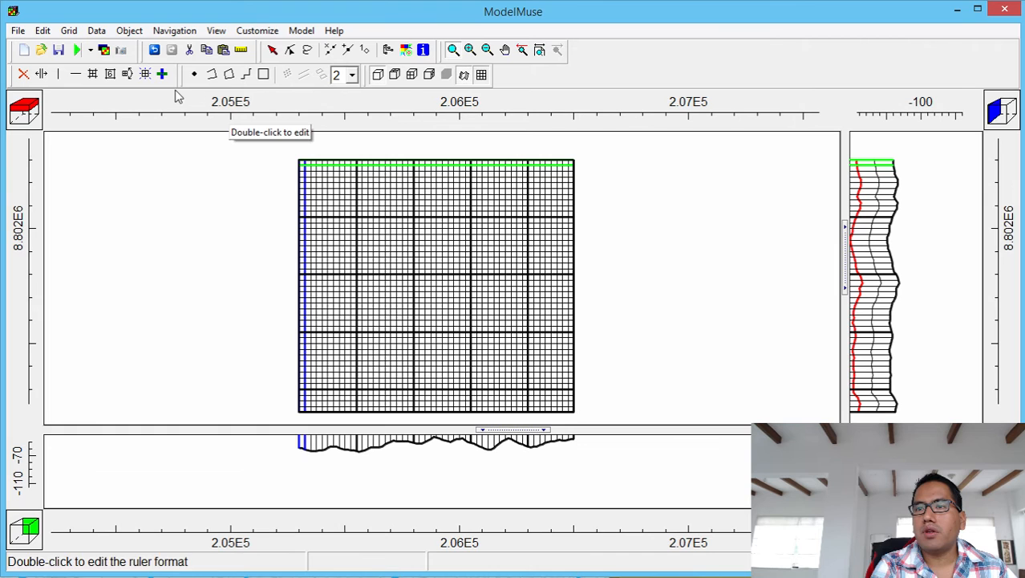
Draw a polyline through the grid's lower-right, upper-right and lower-left corners, dismissing the context menu.
{"action": "left_click", "coordinate": [212, 74]}
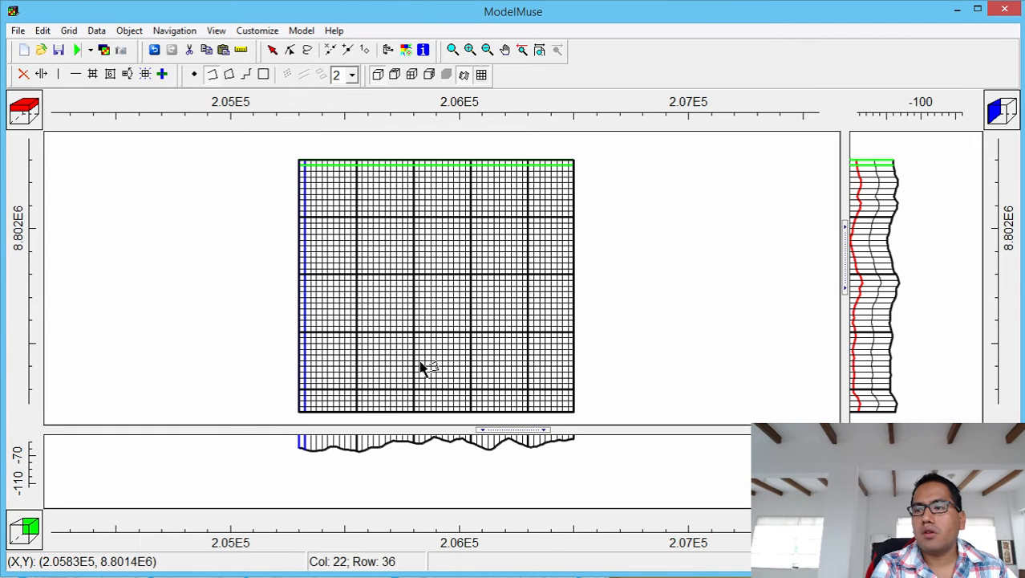
{"action": "left_click", "coordinate": [572, 411]}
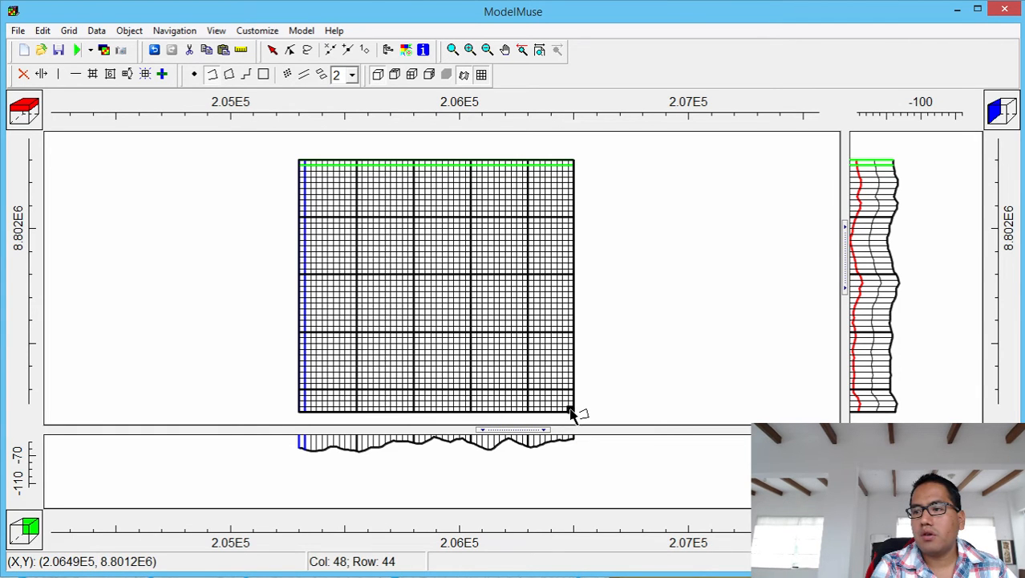
{"action": "double_click", "coordinate": [572, 163]}
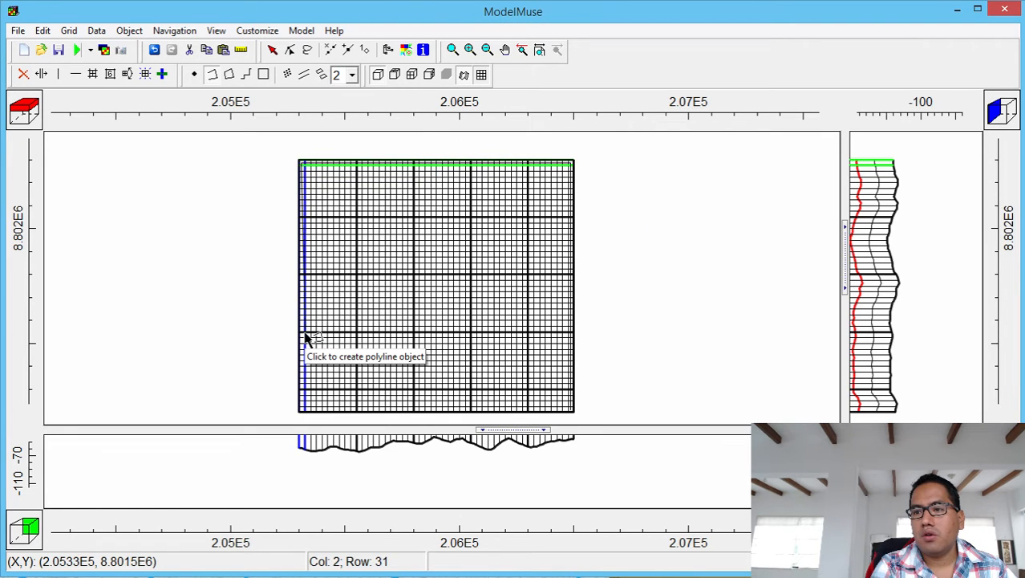
{"action": "left_click", "coordinate": [304, 410]}
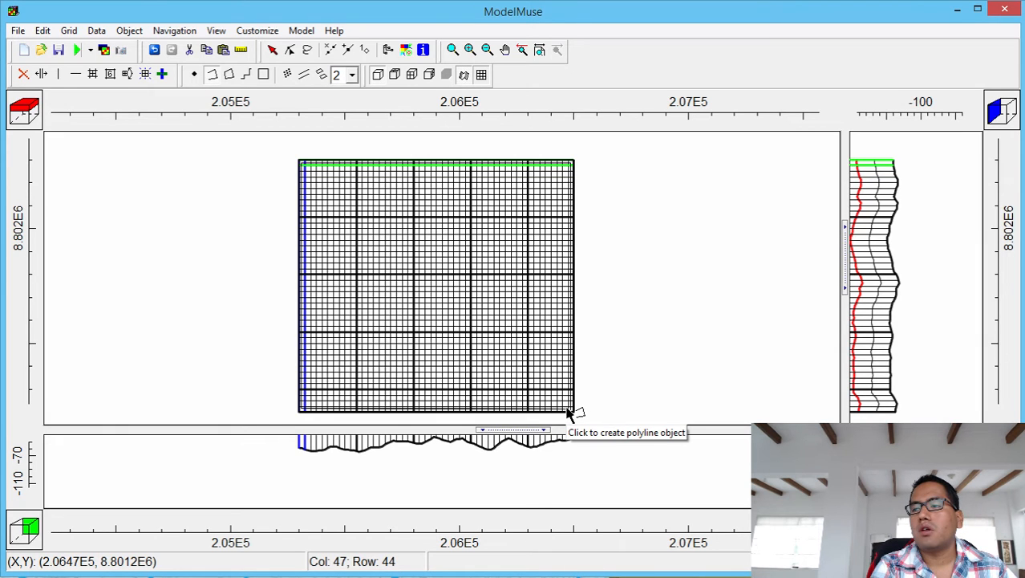
{"action": "right_click", "coordinate": [567, 412]}
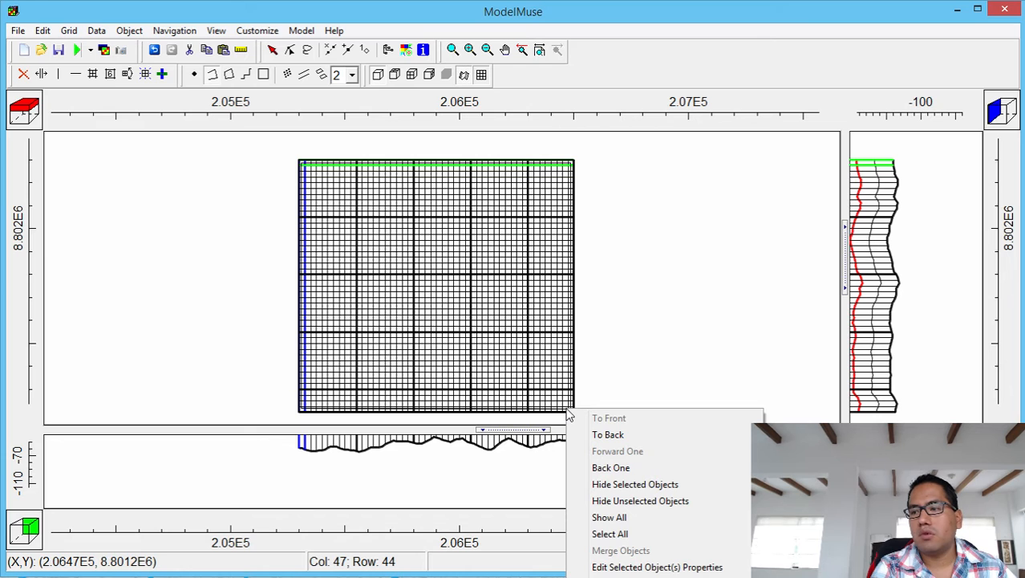
{"action": "key", "text": "Escape"}
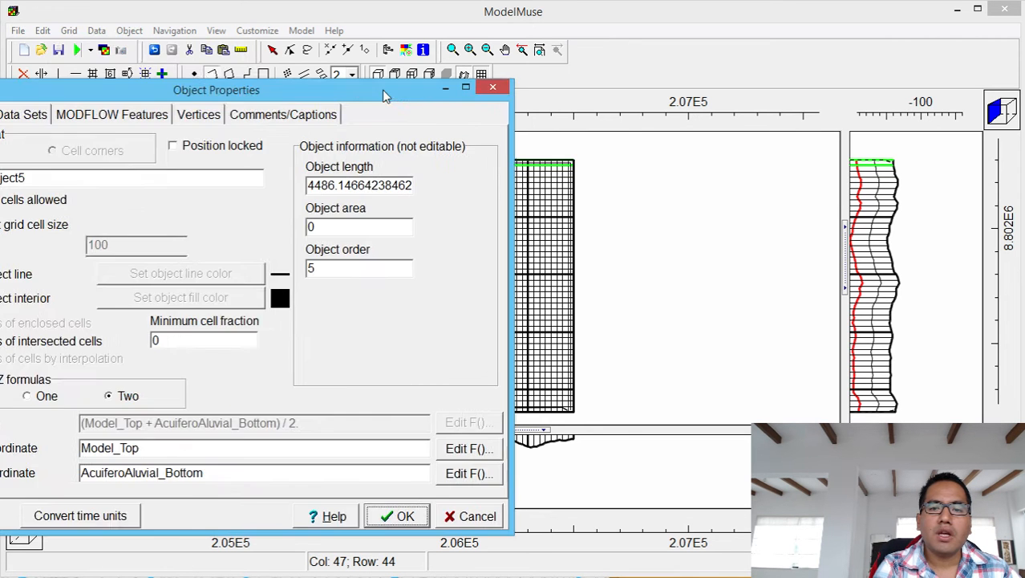
Rename the new polyline to Condicion_Carga_Constante and show its MODFLOW features.
{"action": "left_click_drag", "start_coordinate": [385, 94], "coordinate": [886, 128]}
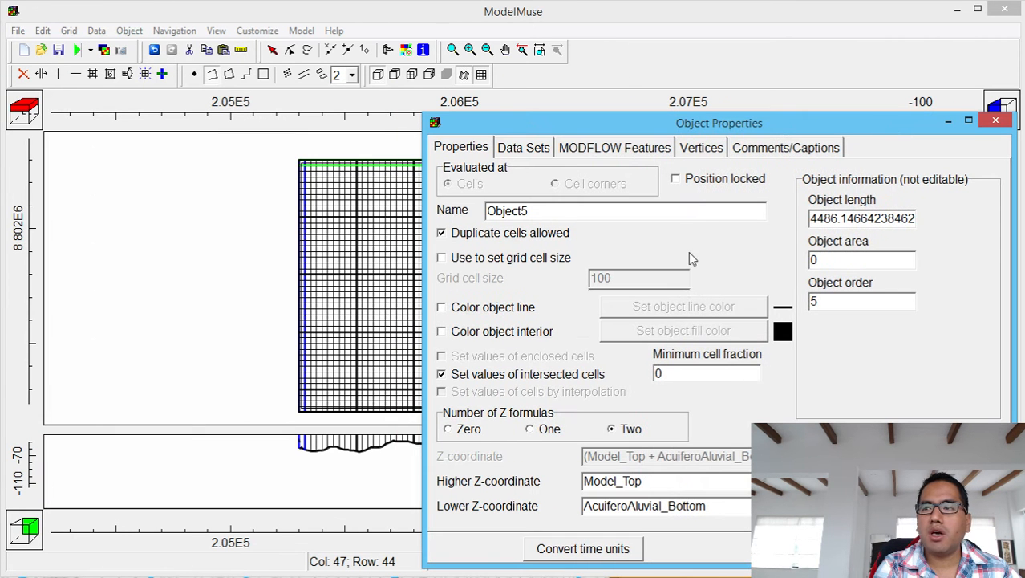
{"action": "left_click_drag", "start_coordinate": [676, 213], "coordinate": [393, 213]}
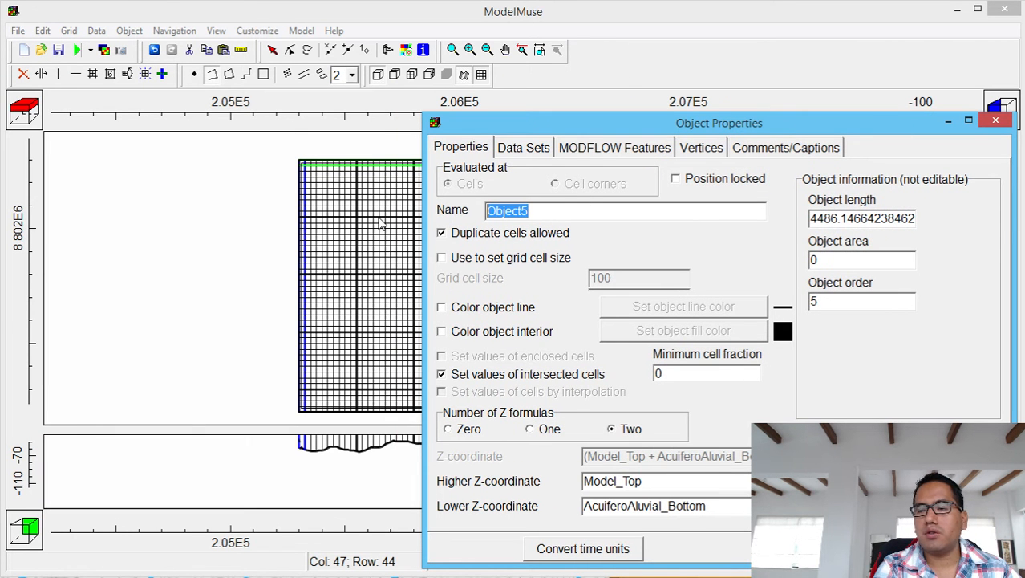
{"action": "type", "text": "Con"}
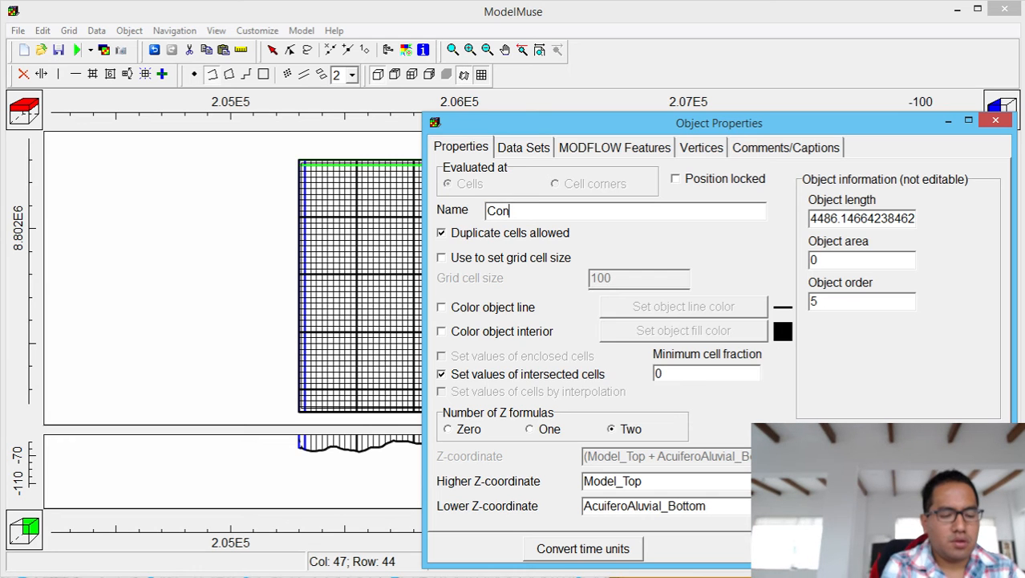
{"action": "type", "text": "dicion_"}
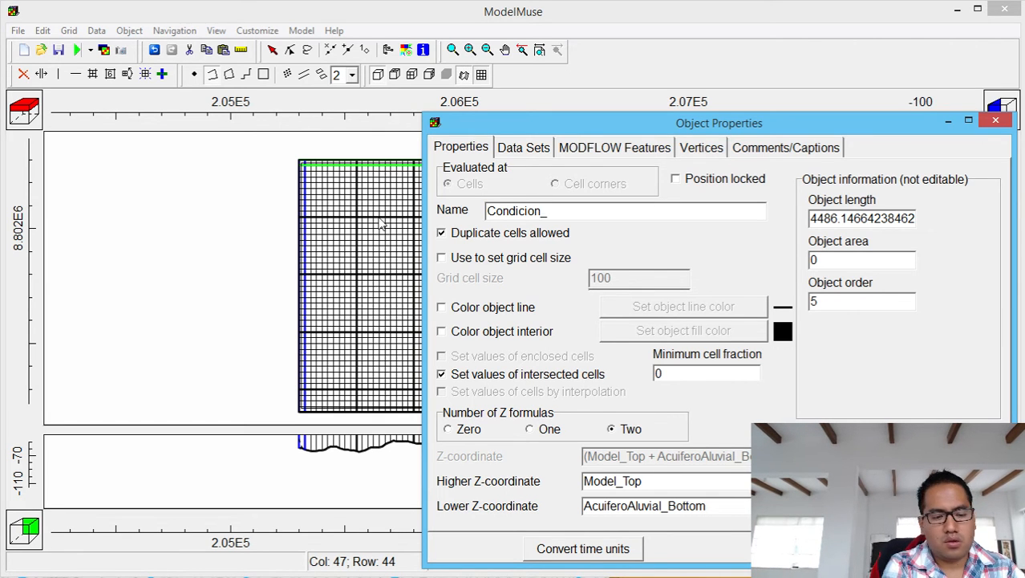
{"action": "type", "text": " CargaCo"}
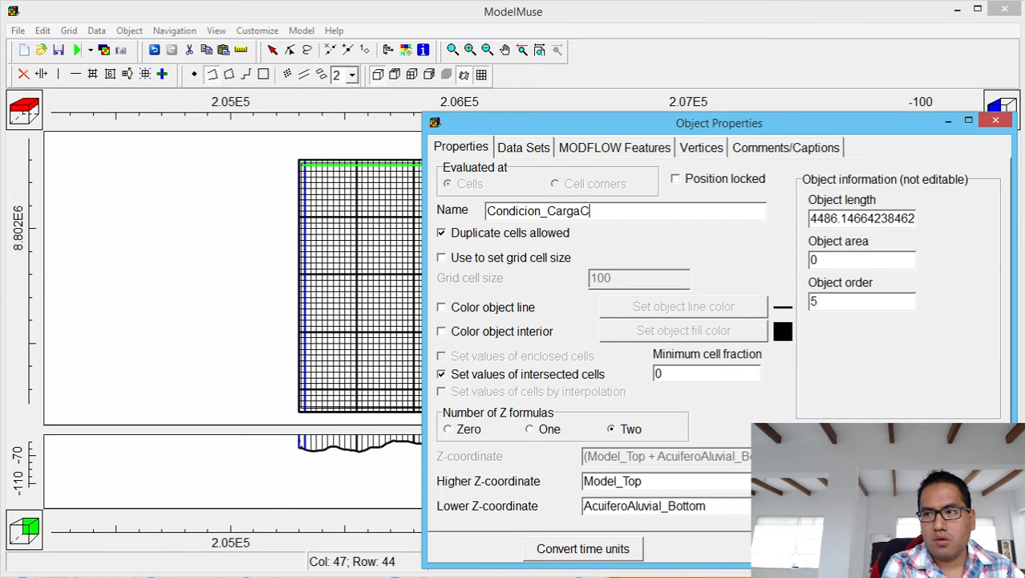
{"action": "key", "text": "BackSpace"}
{"action": "key", "text": "BackSpace"}
{"action": "type", "text": "_Constante"}
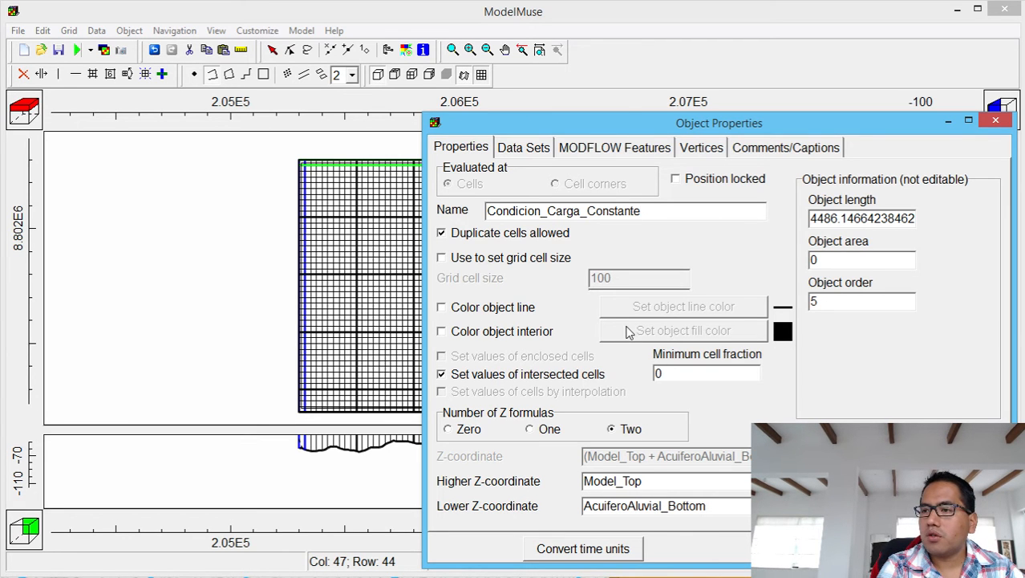
{"action": "left_click", "coordinate": [614, 149]}
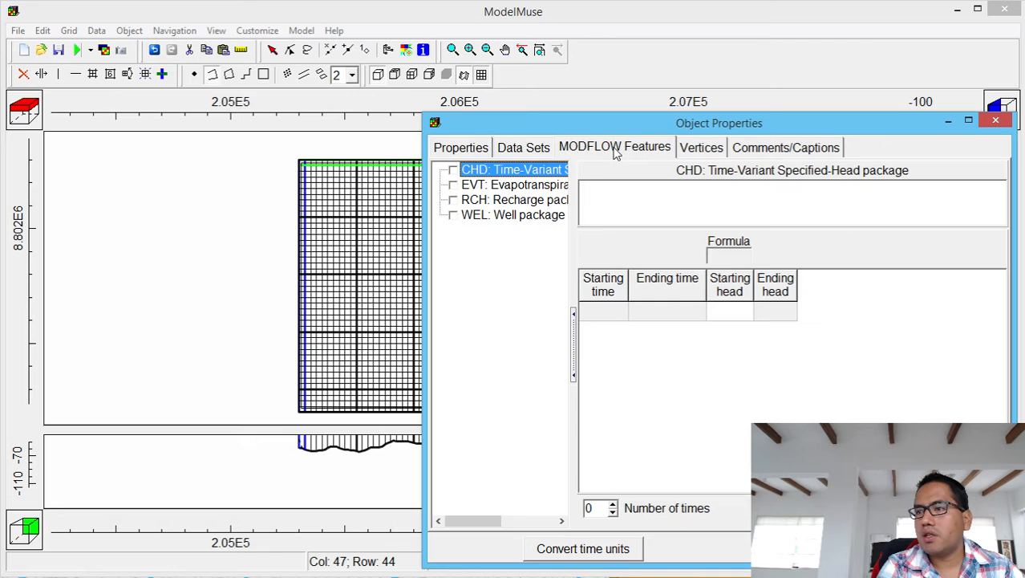
Enable the CHD package with a time period from -1 to 473364000.
{"action": "left_click", "coordinate": [453, 170]}
{"action": "left_click", "coordinate": [622, 314]}
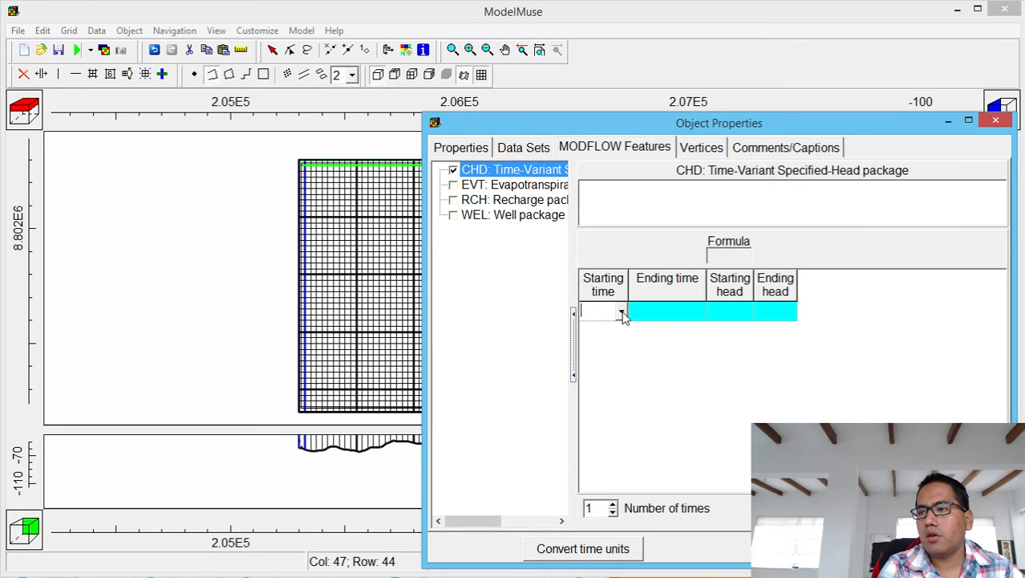
{"action": "left_click", "coordinate": [623, 313]}
{"action": "left_click", "coordinate": [619, 327]}
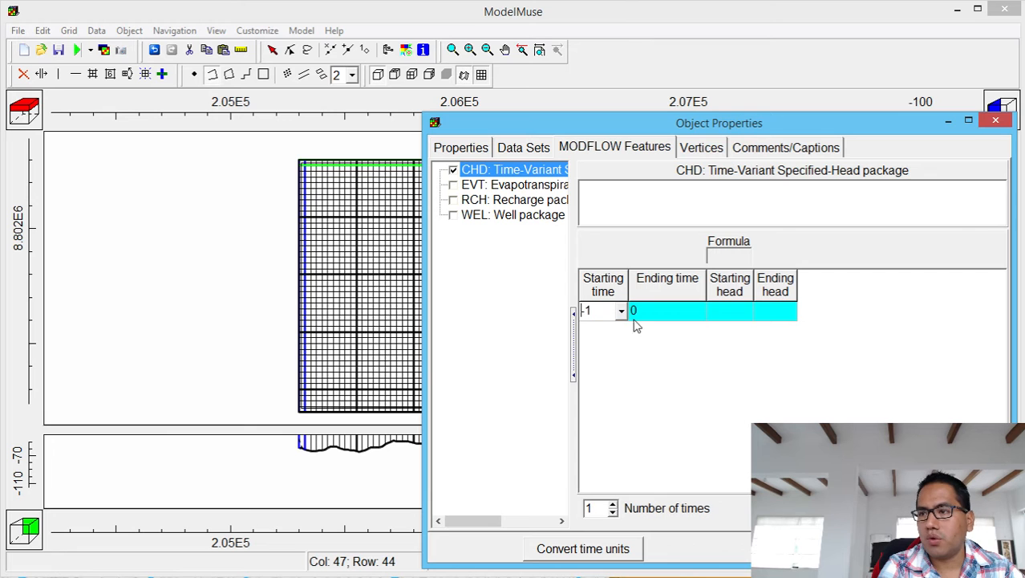
{"action": "left_click", "coordinate": [705, 313]}
{"action": "left_click", "coordinate": [700, 311]}
{"action": "left_click", "coordinate": [695, 343]}
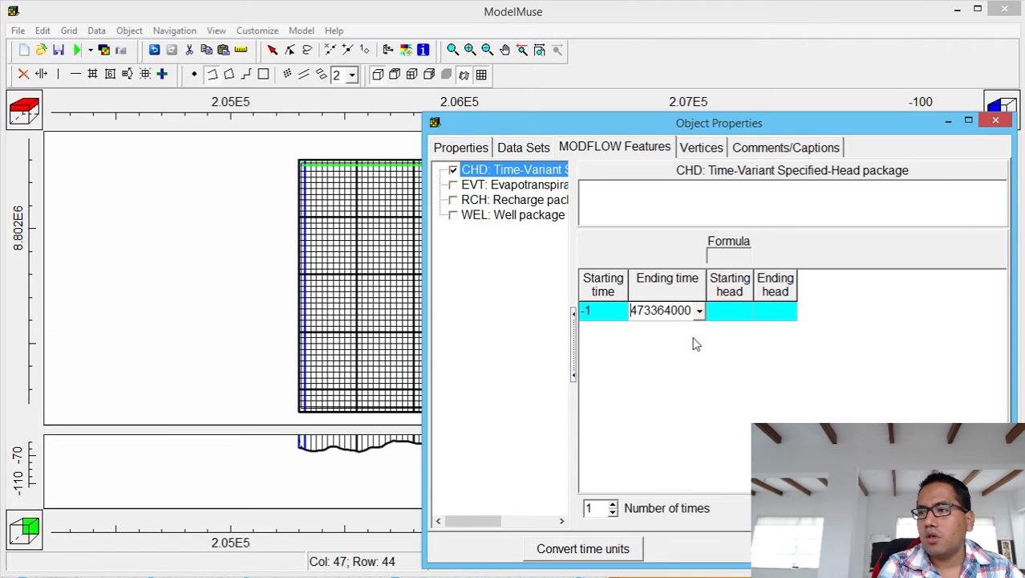
Set the CHD starting head formula to Model_Top - 8.
{"action": "left_click", "coordinate": [753, 319]}
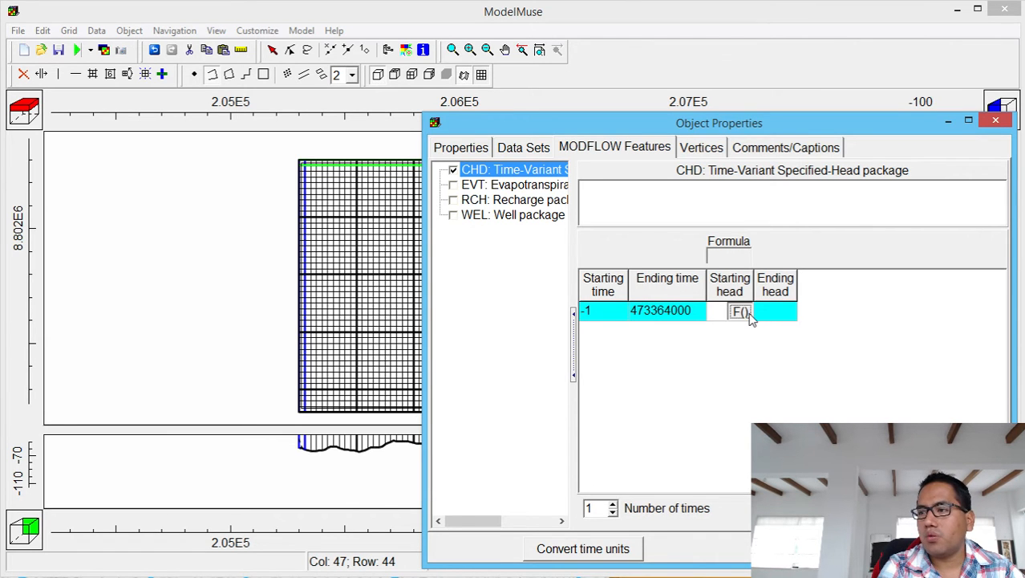
{"action": "left_click", "coordinate": [749, 315]}
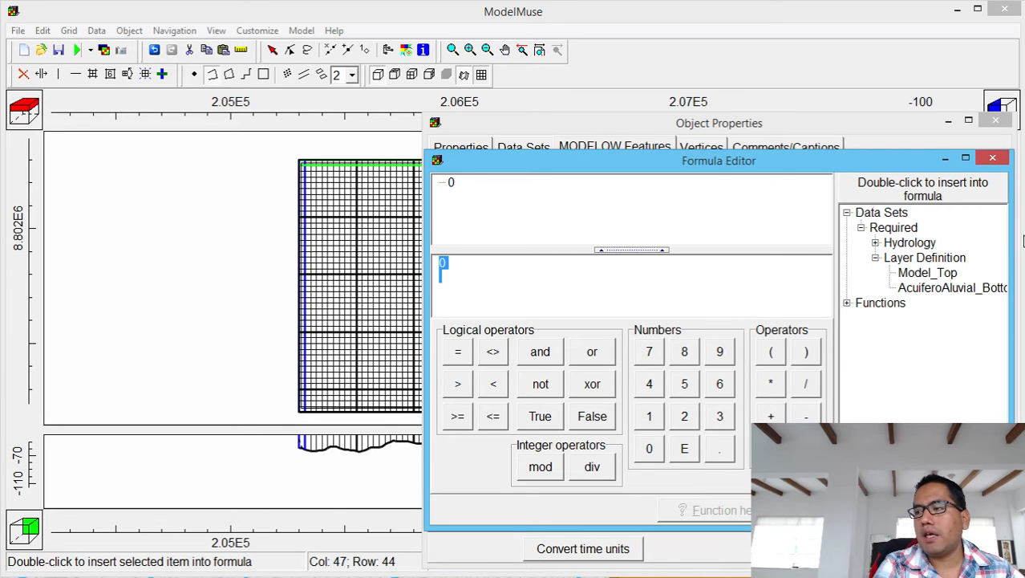
{"action": "double_click", "coordinate": [928, 273]}
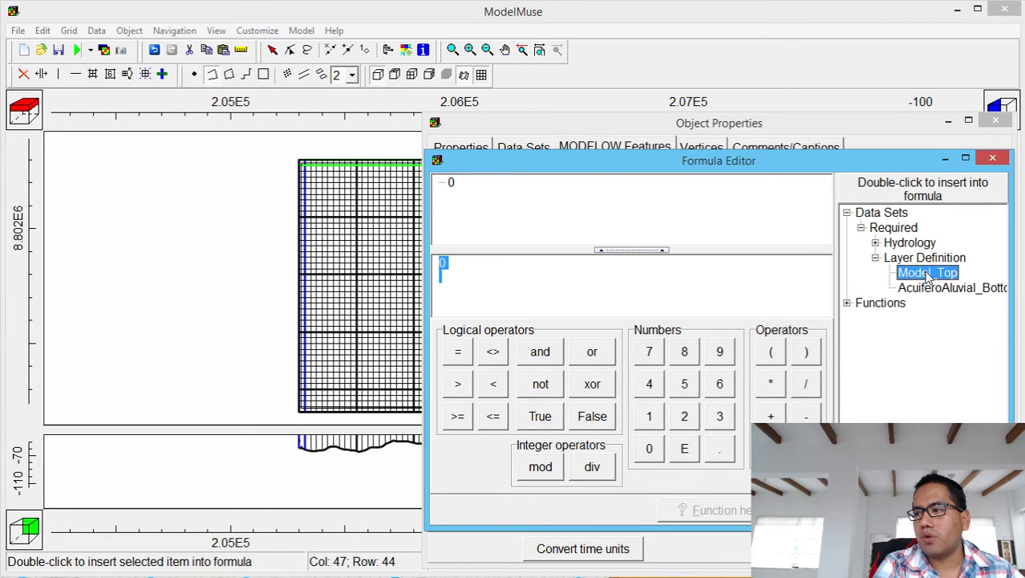
{"action": "left_click", "coordinate": [803, 415]}
{"action": "left_click", "coordinate": [687, 353]}
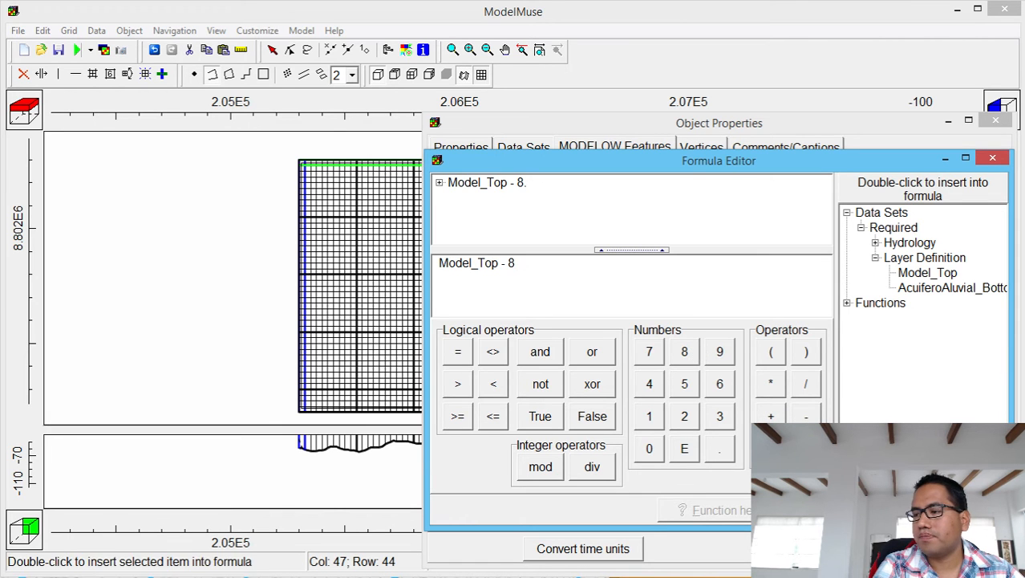
{"action": "left_click", "coordinate": [885, 511]}
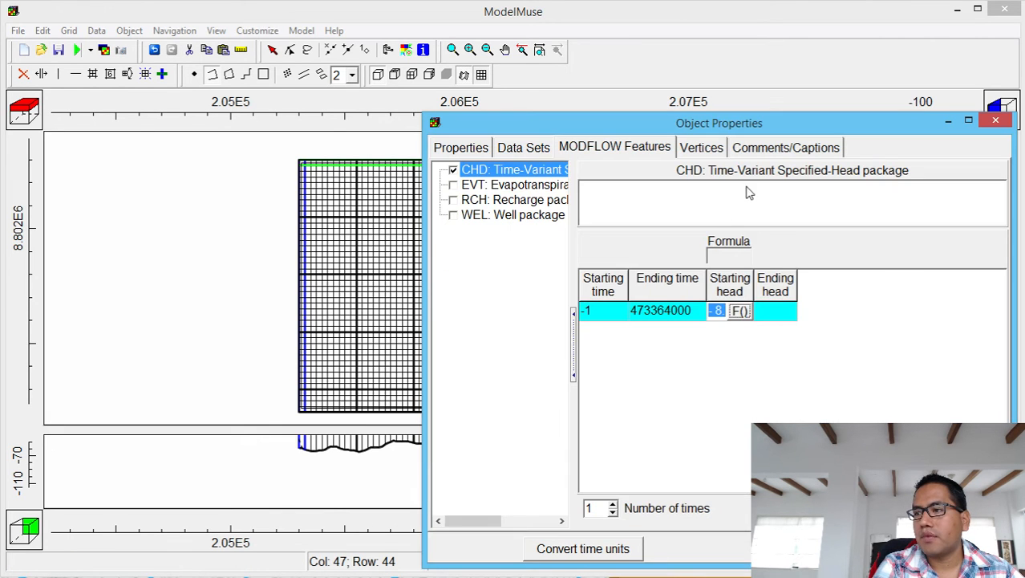
Set the CHD ending head formula to Model_Top - 8 and apply the object settings.
{"action": "left_click", "coordinate": [776, 311]}
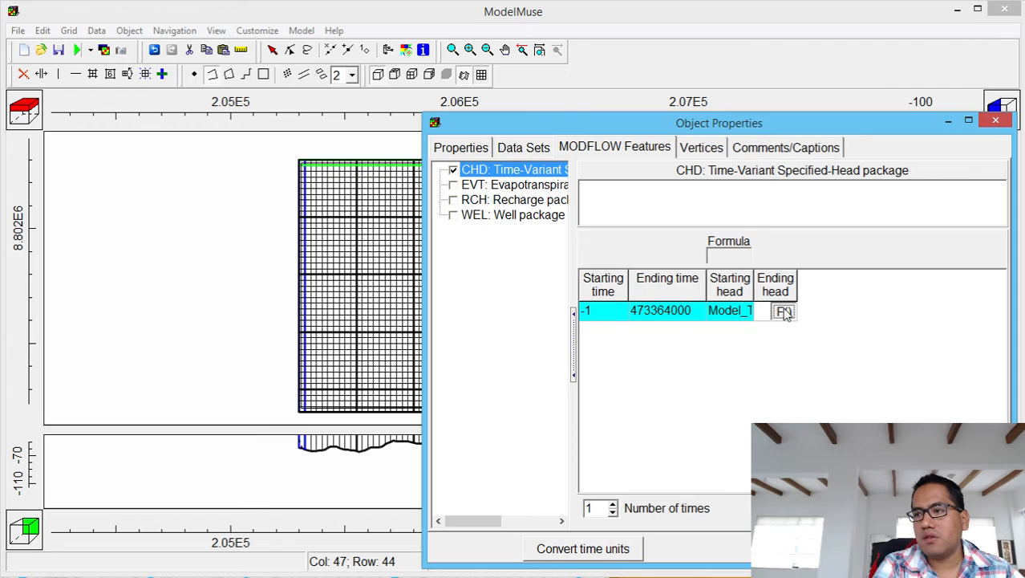
{"action": "left_click", "coordinate": [784, 312]}
{"action": "double_click", "coordinate": [915, 273]}
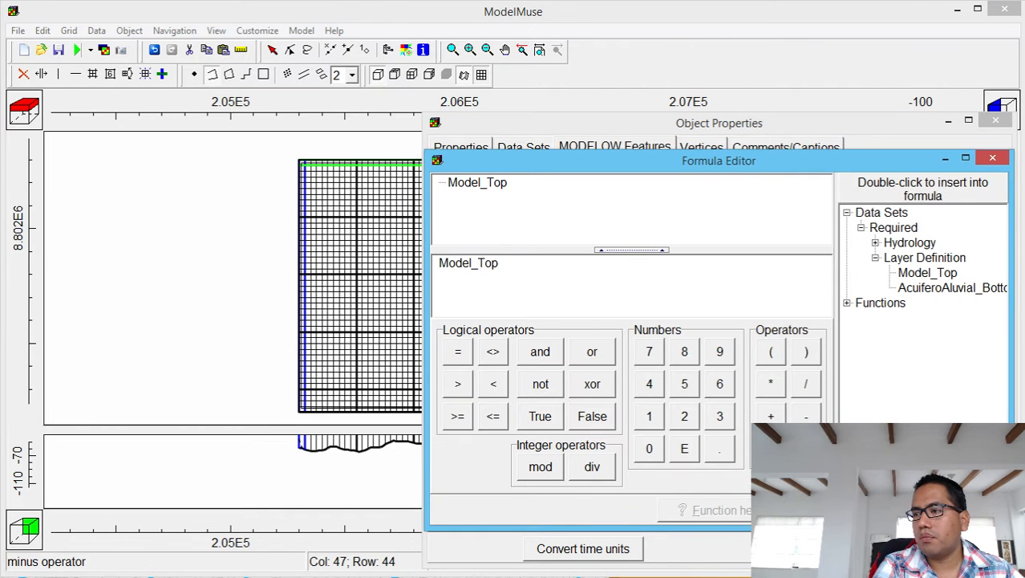
{"action": "left_click", "coordinate": [806, 415]}
{"action": "left_click", "coordinate": [685, 351]}
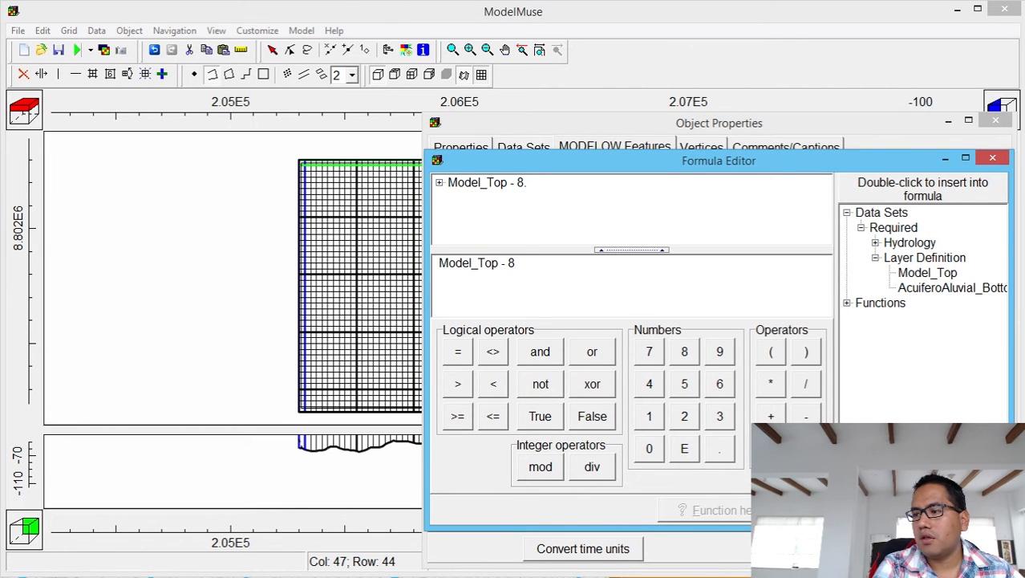
{"action": "left_click", "coordinate": [844, 510]}
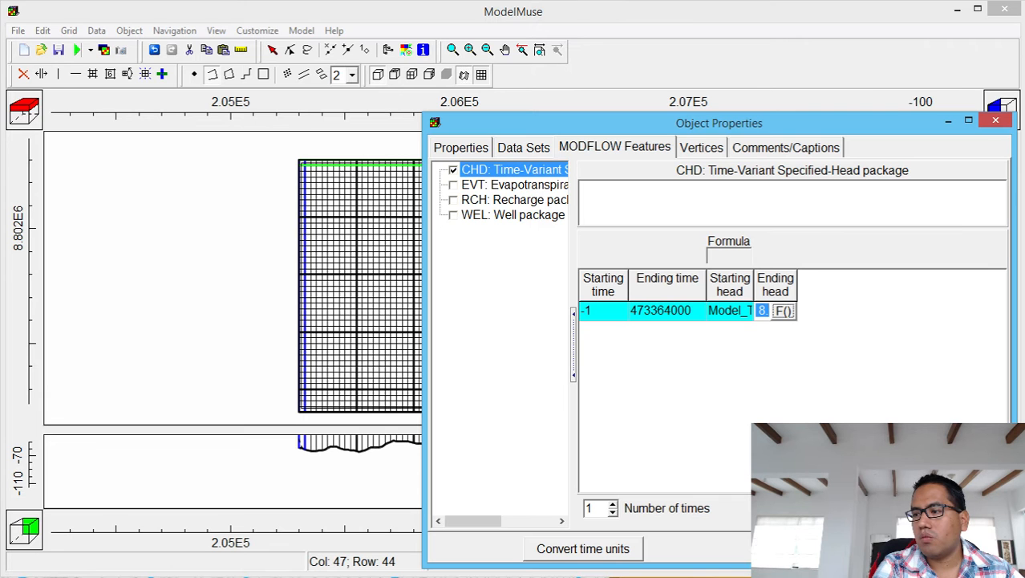
{"action": "left_click", "coordinate": [889, 549]}
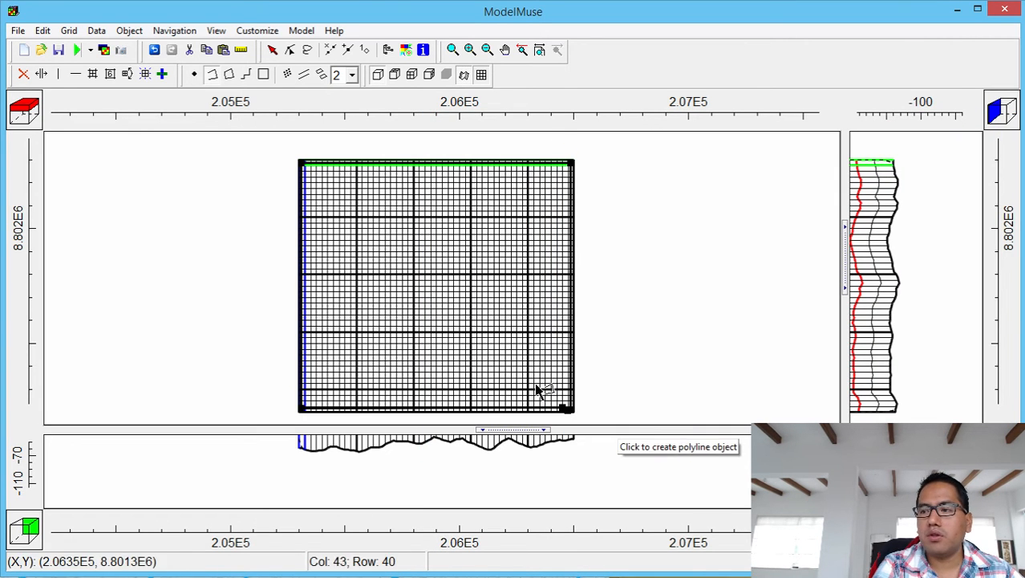
Give Condicion_Carga_Constante an orange outline and an orange interior fill.
{"action": "left_click", "coordinate": [273, 49]}
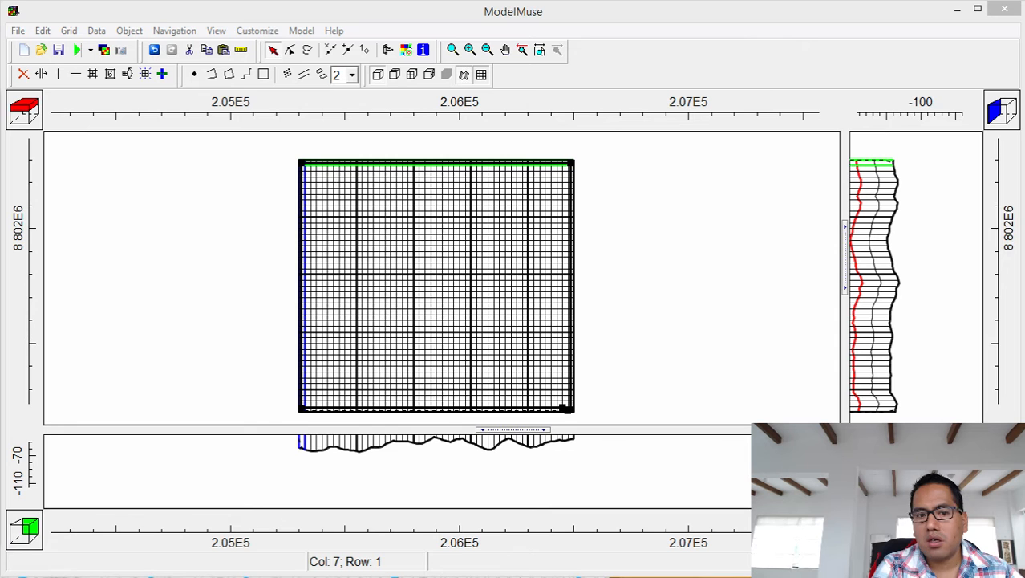
{"action": "left_click_drag", "start_coordinate": [0, 23], "coordinate": [640, 50]}
{"action": "left_click", "coordinate": [277, 233]}
{"action": "left_click", "coordinate": [440, 230]}
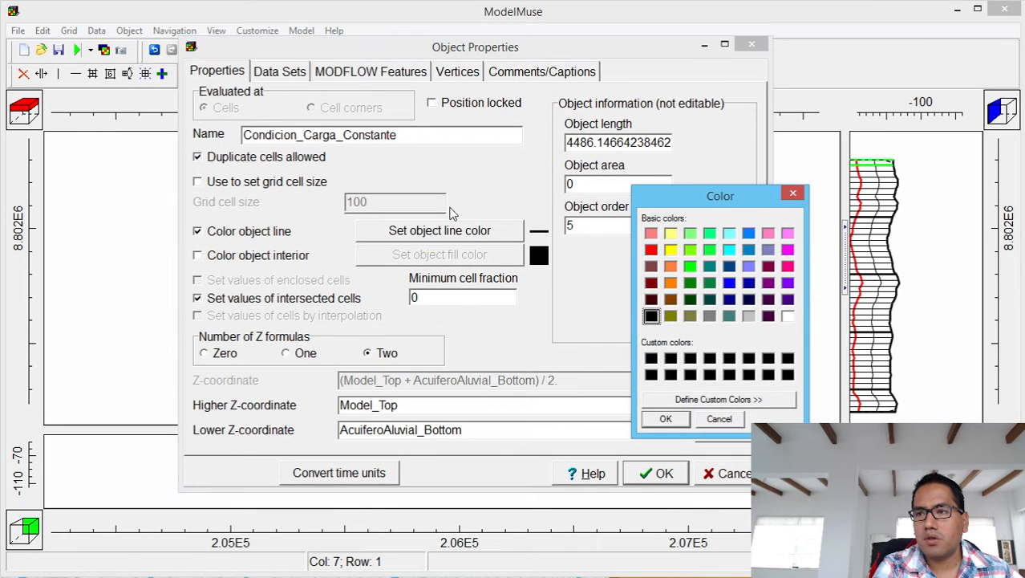
{"action": "left_click", "coordinate": [671, 265]}
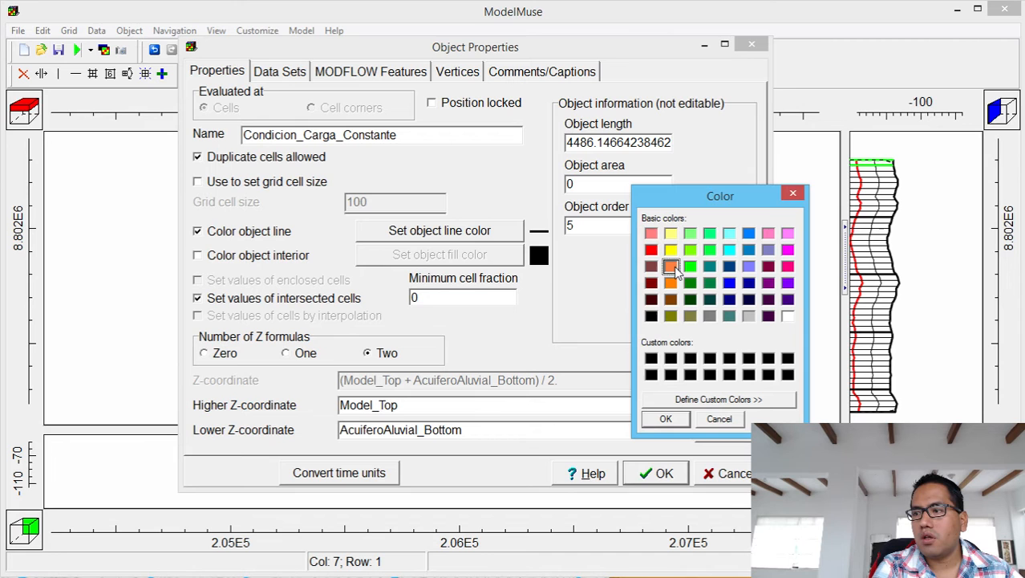
{"action": "left_click", "coordinate": [683, 420]}
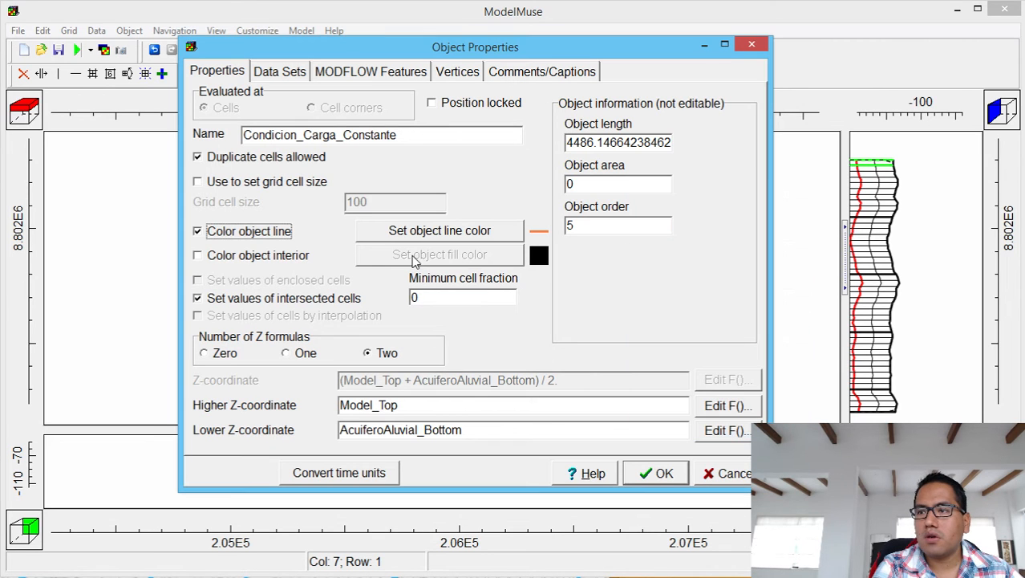
{"action": "left_click", "coordinate": [198, 253]}
{"action": "left_click", "coordinate": [439, 254]}
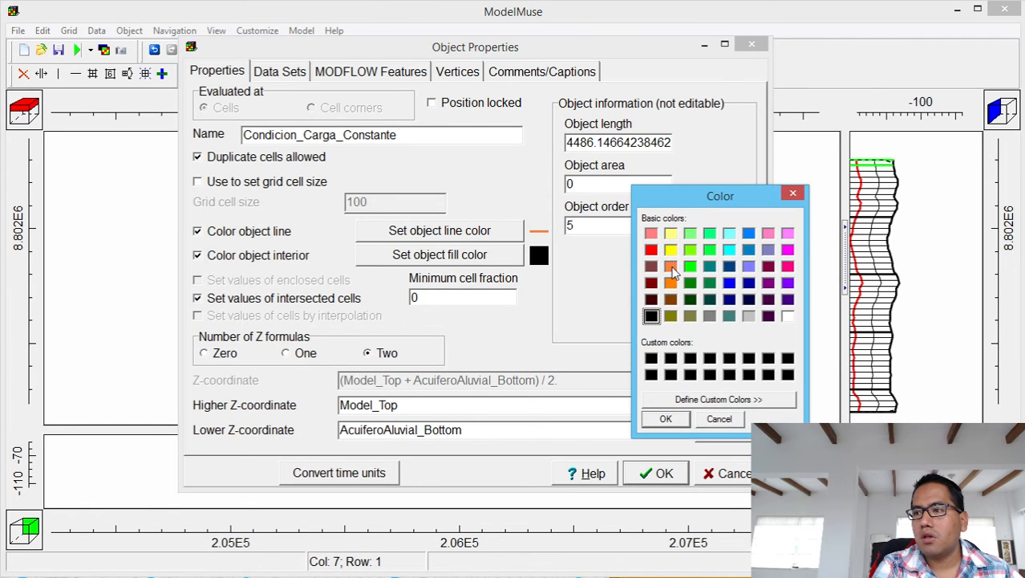
{"action": "left_click", "coordinate": [665, 418]}
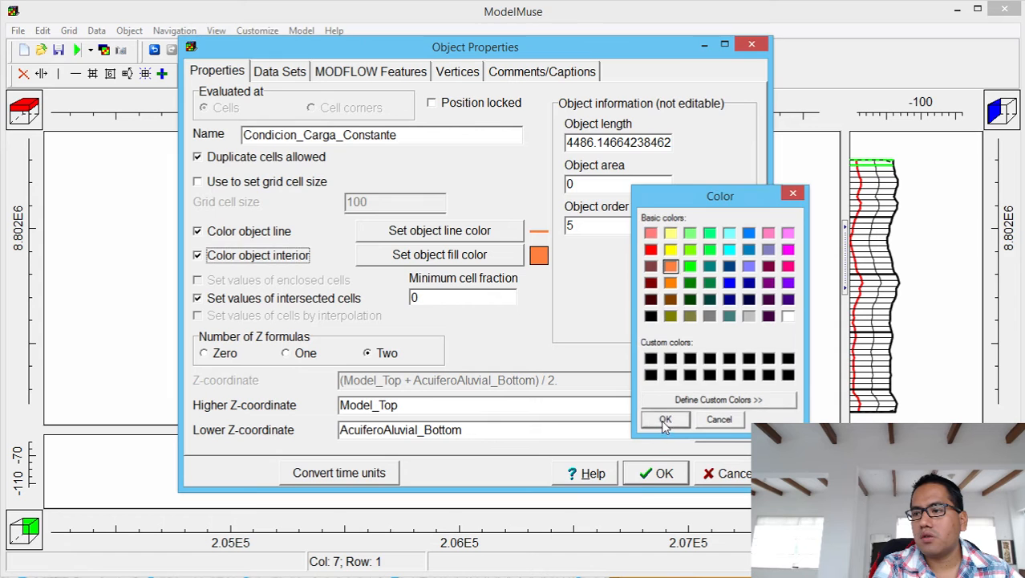
{"action": "left_click", "coordinate": [655, 473]}
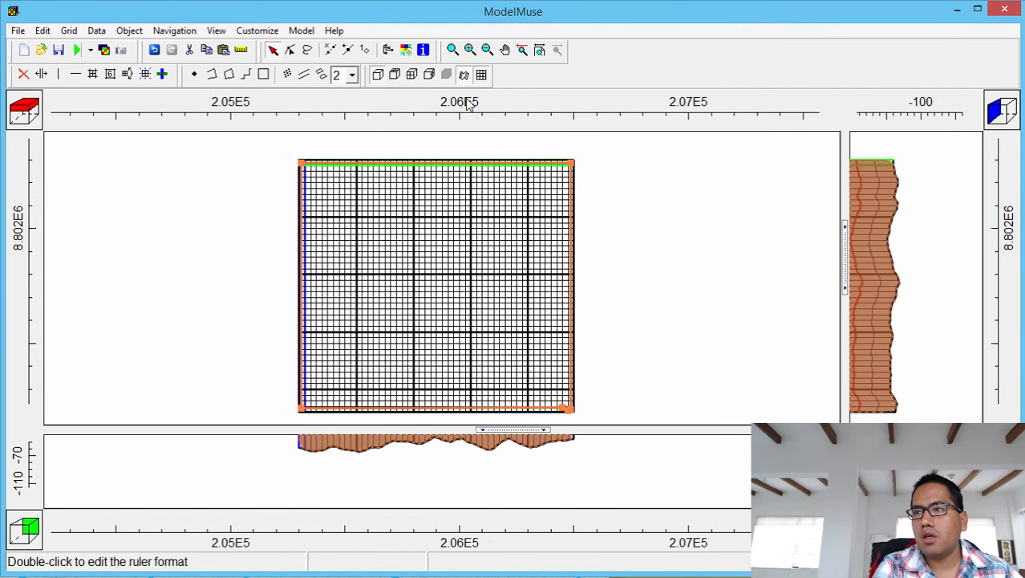
Zoom and pan to the grid's bottom-right corner to see the polygon's bottom edge.
{"action": "left_click", "coordinate": [452, 50]}
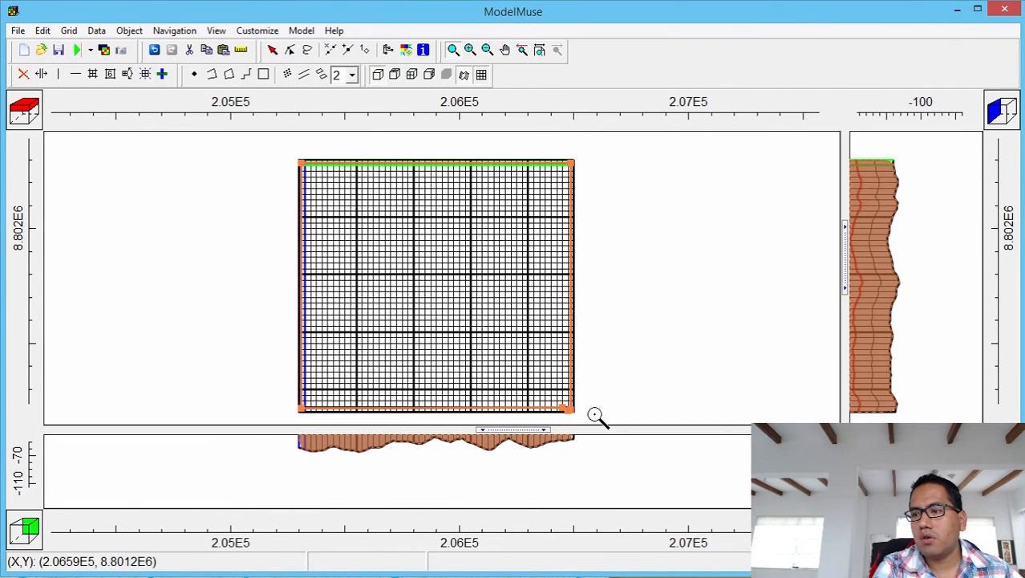
{"action": "left_click_drag", "start_coordinate": [595, 415], "coordinate": [507, 402]}
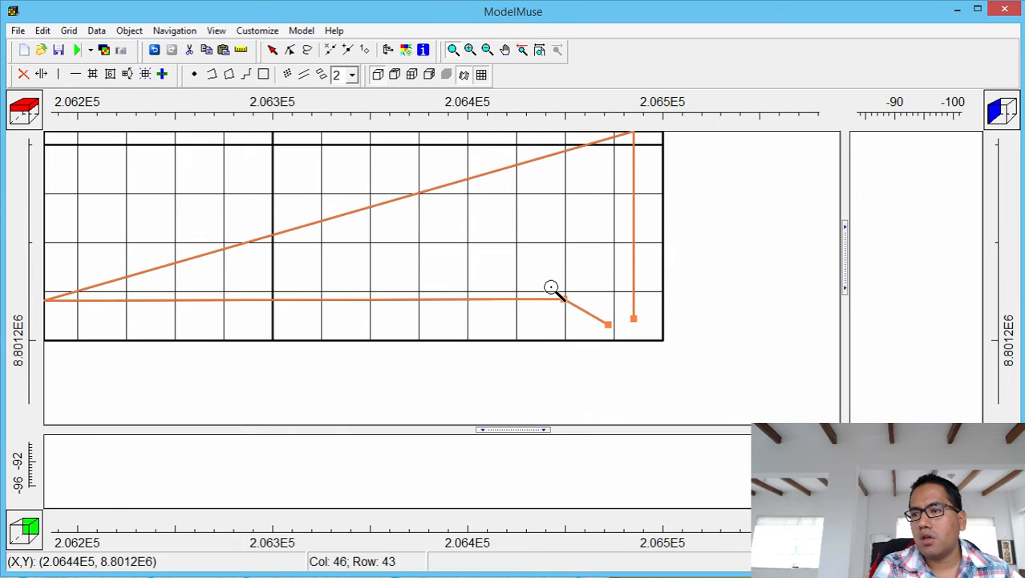
{"action": "left_click", "coordinate": [490, 50]}
{"action": "left_click", "coordinate": [491, 251]}
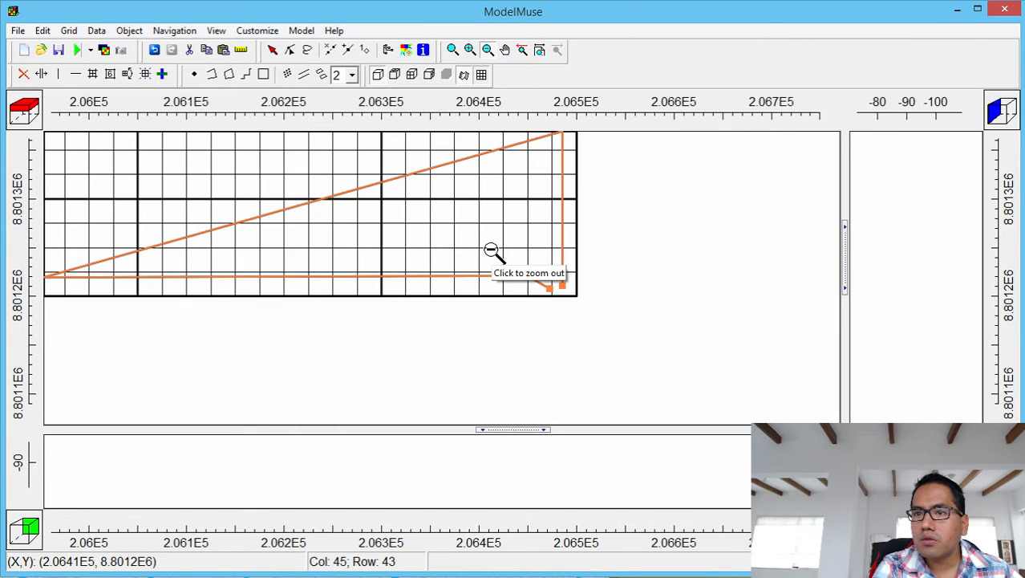
{"action": "left_click", "coordinate": [506, 50]}
{"action": "left_click_drag", "start_coordinate": [469, 217], "coordinate": [568, 289]}
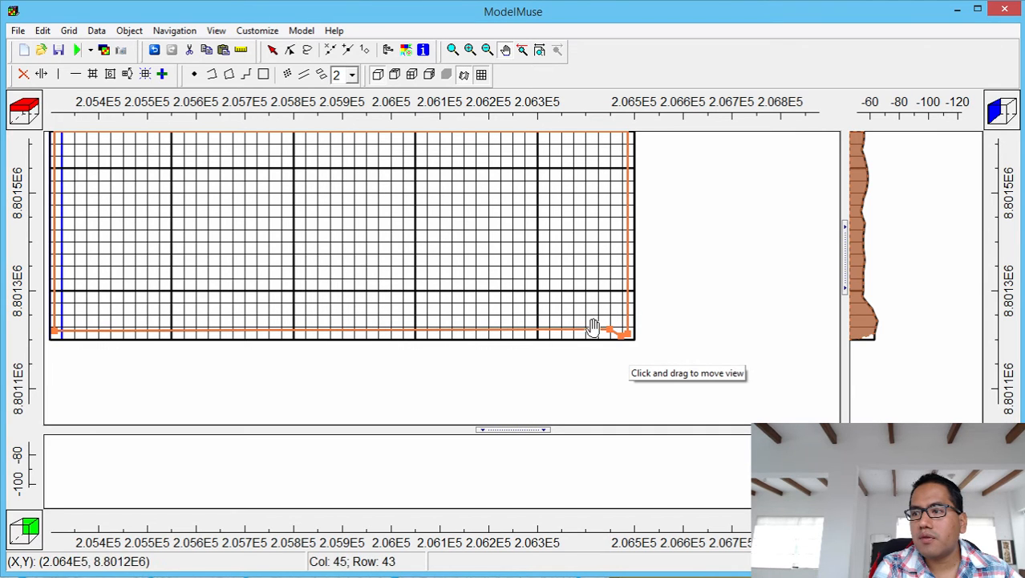
Remove the stray bottom-right vertex, then zoom out and recentre the whole grid.
{"action": "left_click", "coordinate": [291, 50]}
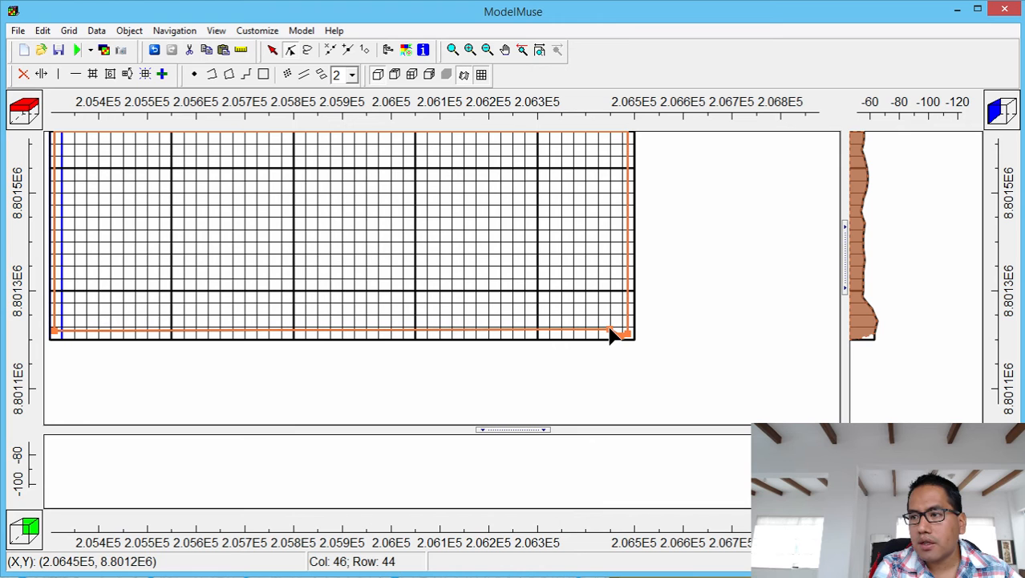
{"action": "key", "text": "ctrl+z"}
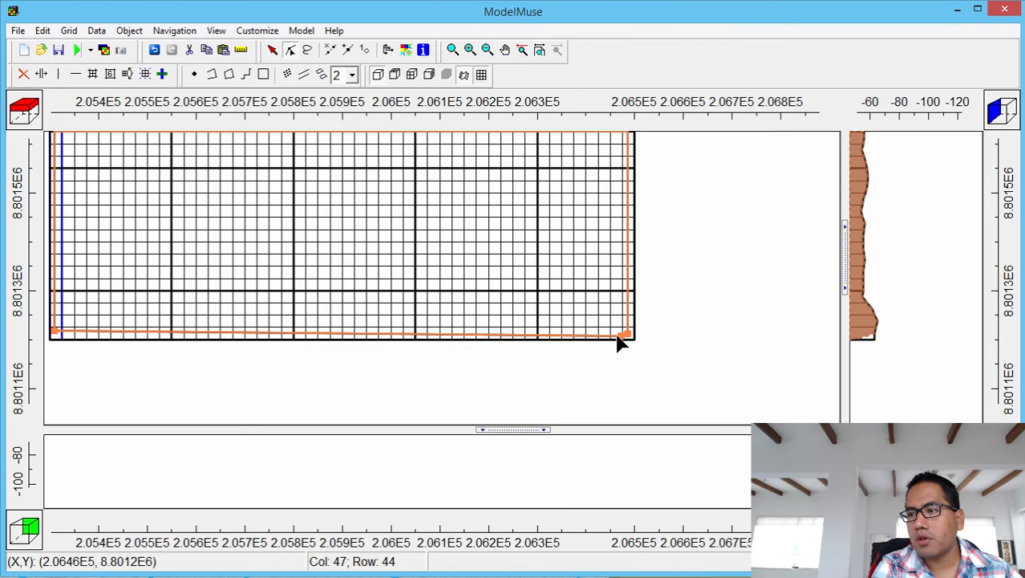
{"action": "left_click", "coordinate": [291, 51]}
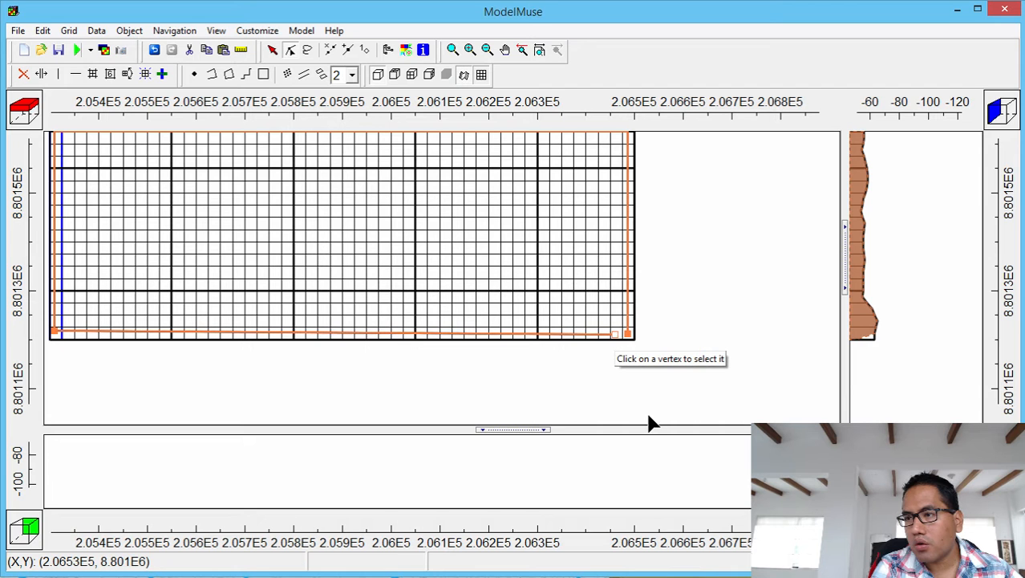
{"action": "left_click", "coordinate": [487, 50]}
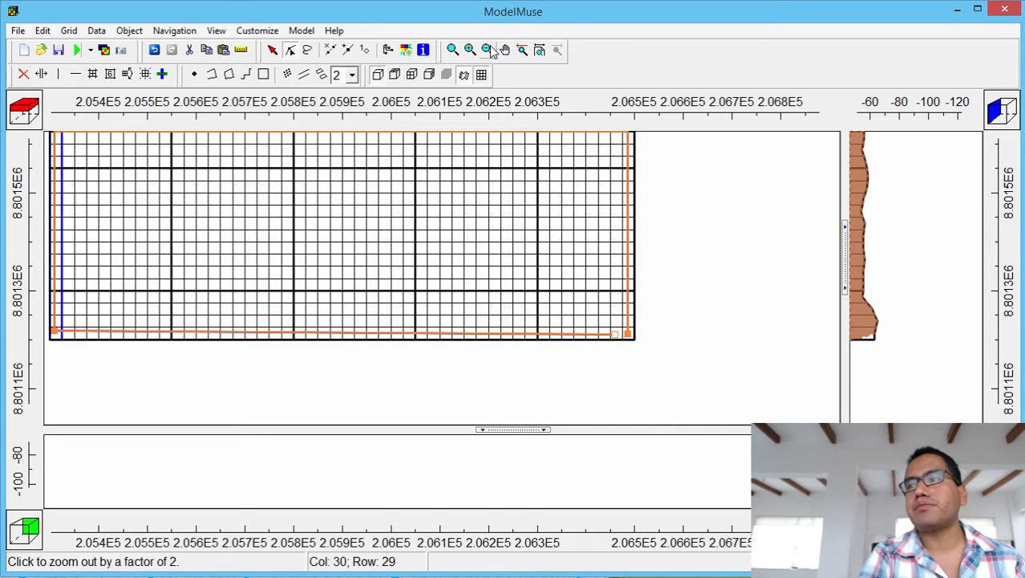
{"action": "left_click", "coordinate": [434, 224]}
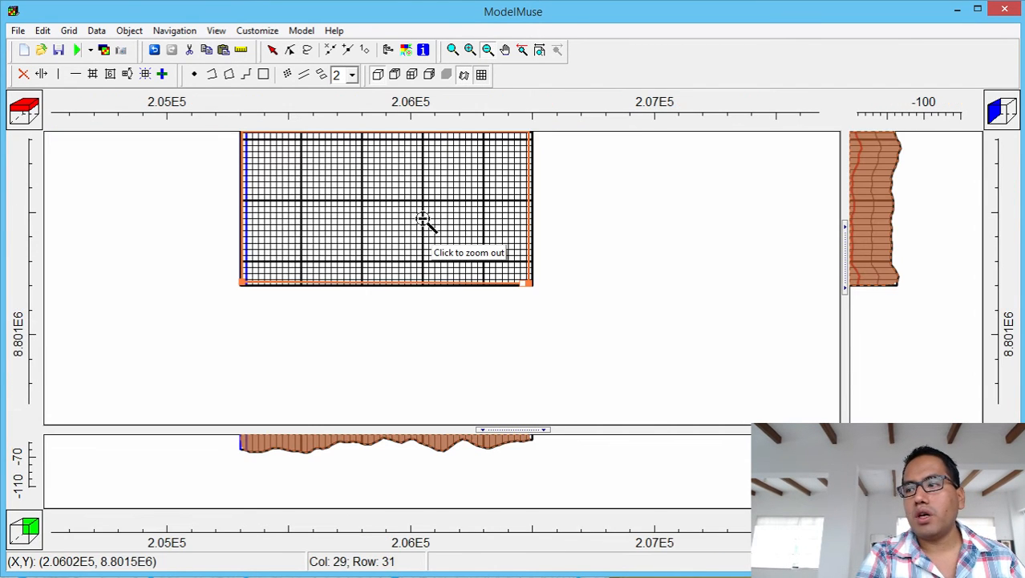
{"action": "left_click", "coordinate": [505, 50]}
{"action": "left_click_drag", "start_coordinate": [421, 198], "coordinate": [463, 302]}
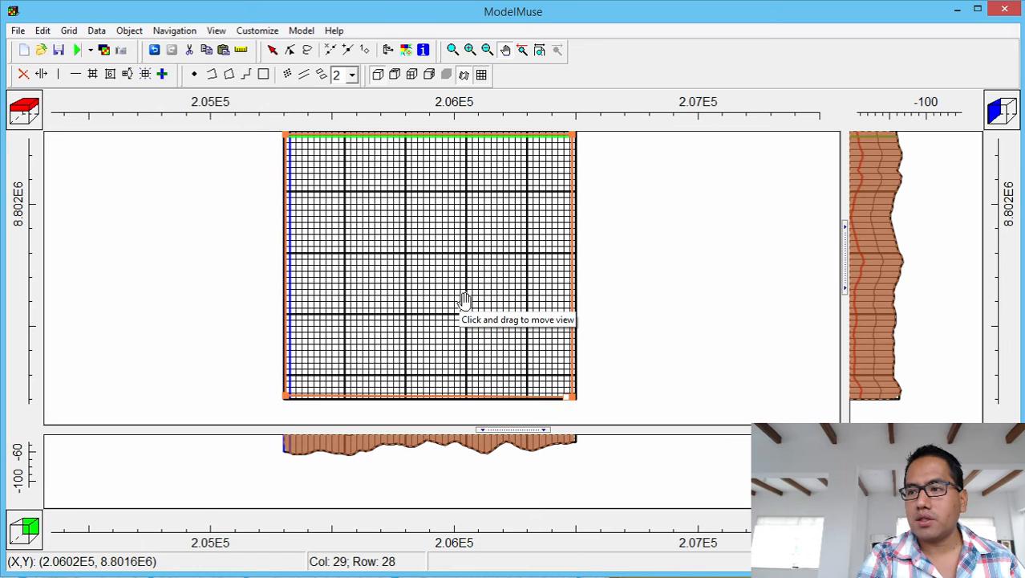
Open Pozos_de_Bombeo.shp from the Shps folder for shapefile import.
{"action": "left_click", "coordinate": [18, 29]}
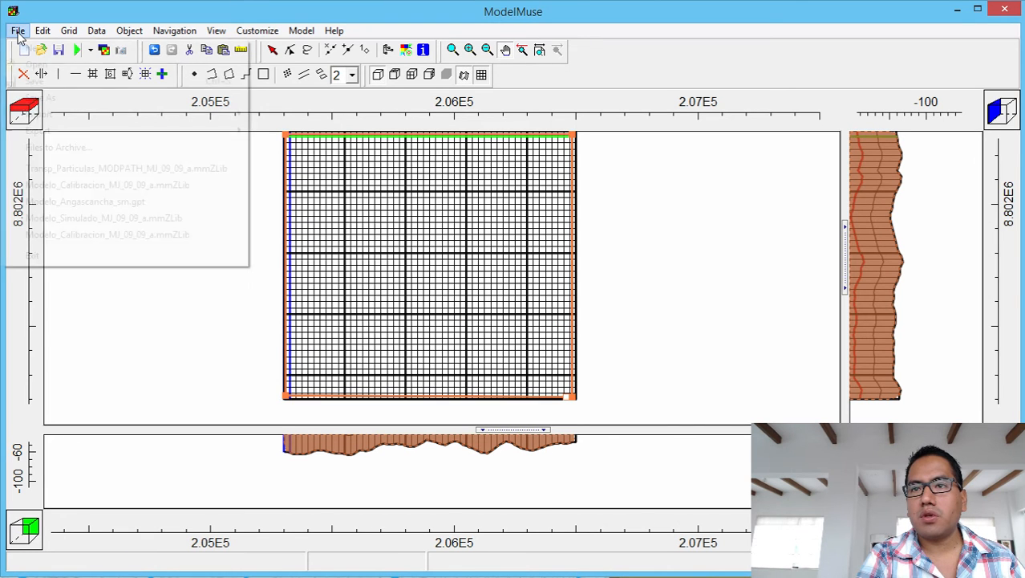
{"action": "mouse_move", "coordinate": [64, 119]}
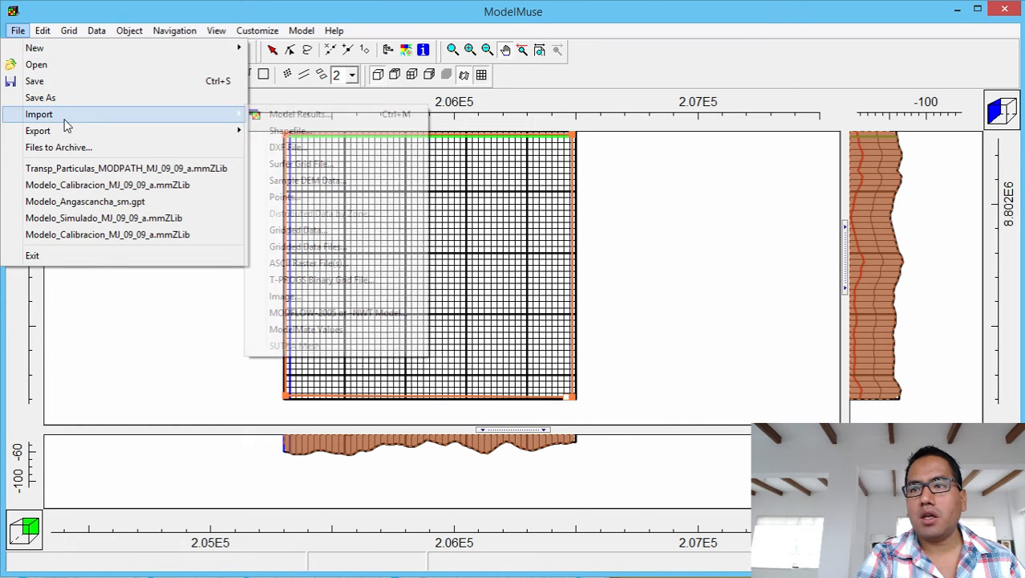
{"action": "left_click", "coordinate": [293, 133]}
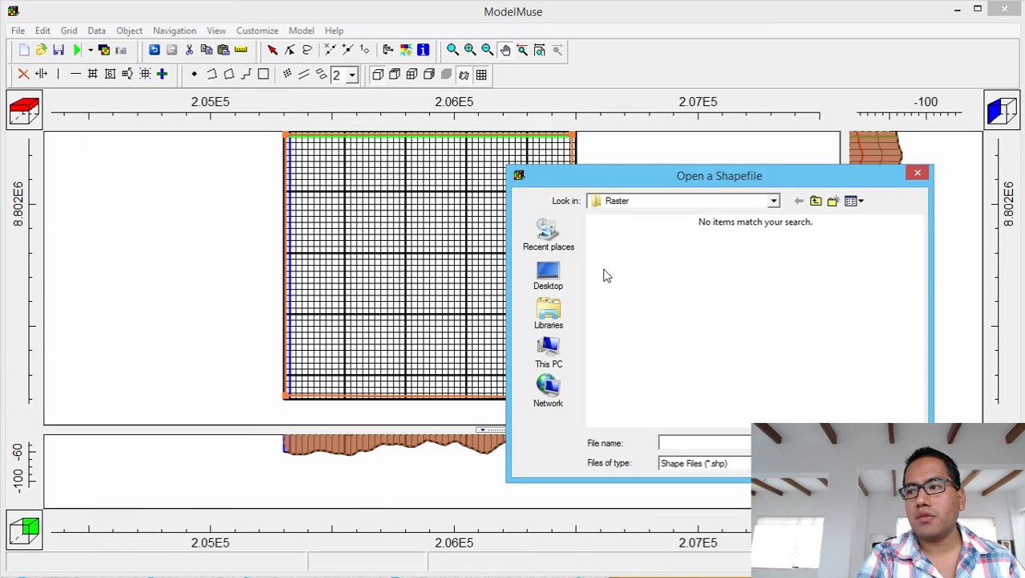
{"action": "left_click", "coordinate": [815, 200]}
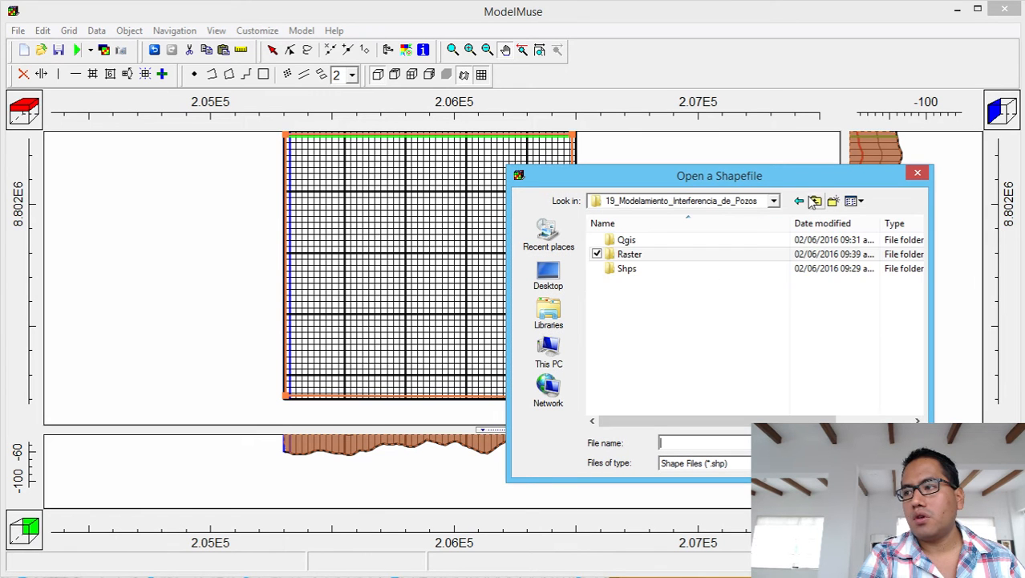
{"action": "double_click", "coordinate": [649, 271]}
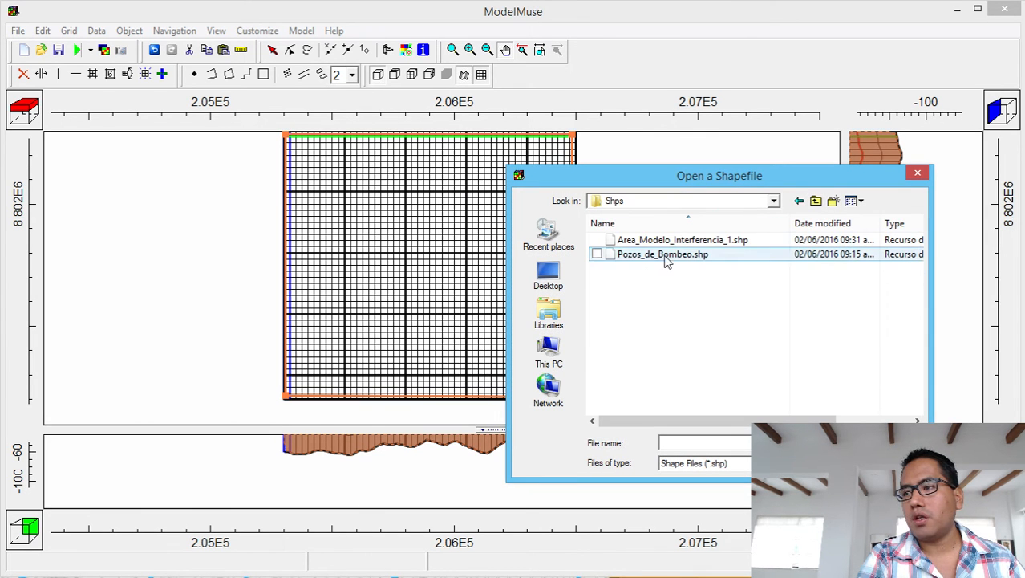
{"action": "left_click", "coordinate": [666, 256]}
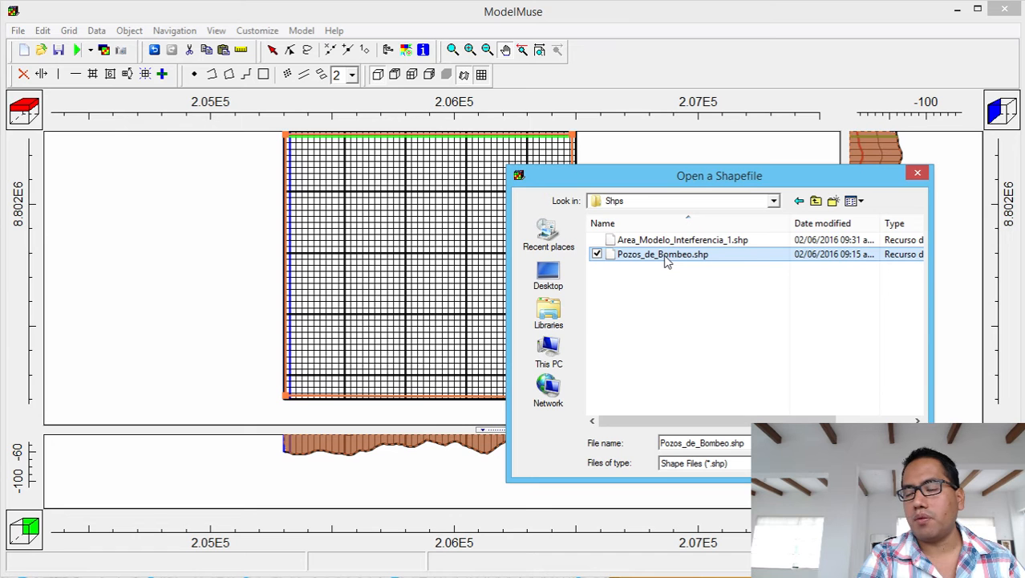
{"action": "left_click", "coordinate": [665, 241]}
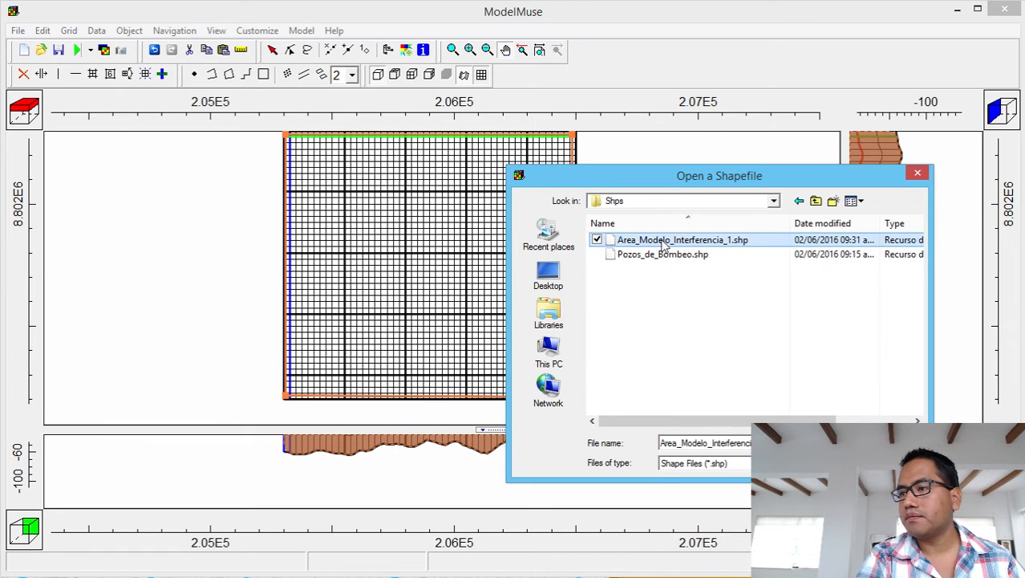
{"action": "left_click", "coordinate": [668, 256]}
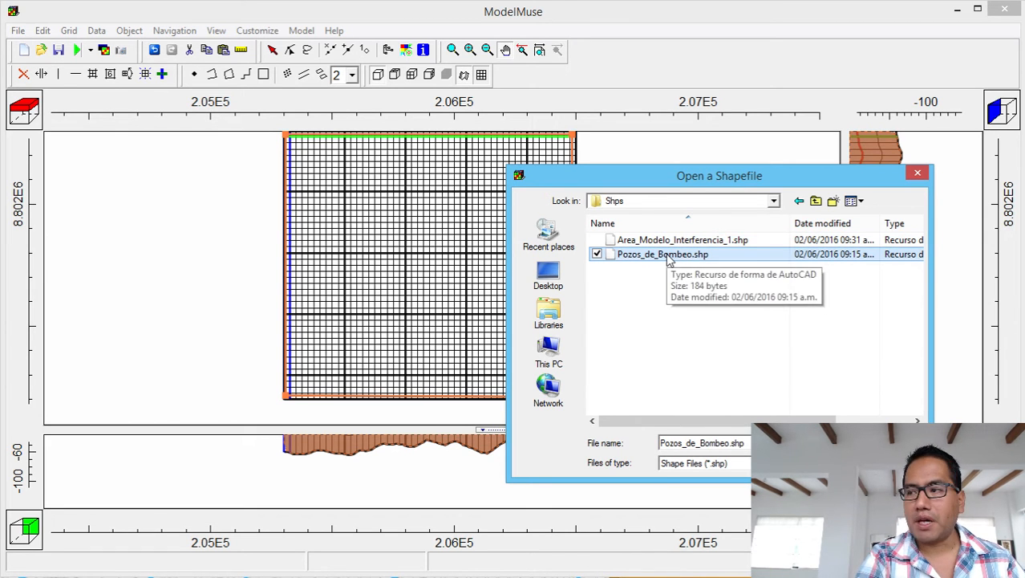
{"action": "left_click", "coordinate": [669, 256]}
{"action": "left_click", "coordinate": [671, 289]}
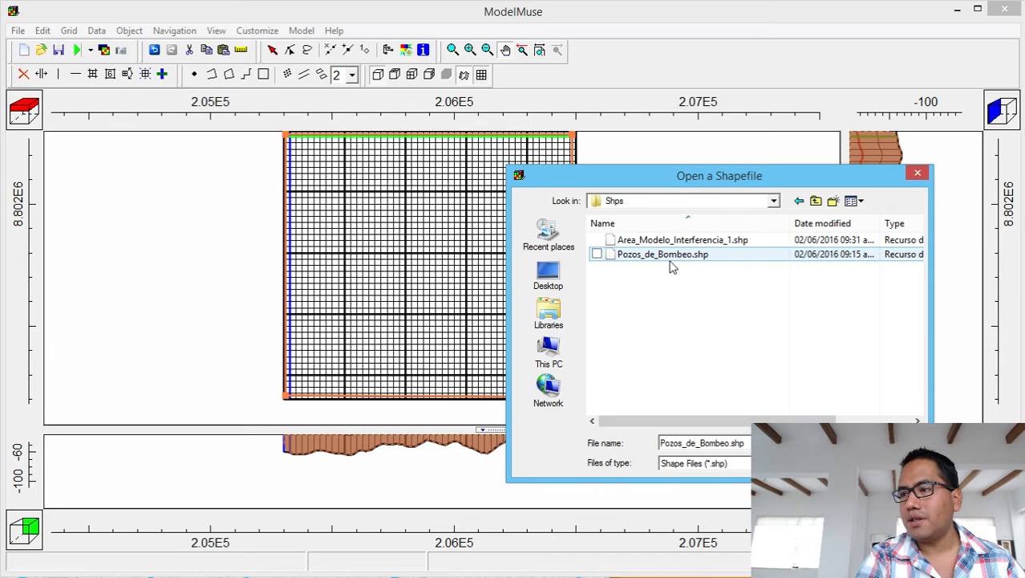
{"action": "double_click", "coordinate": [674, 255]}
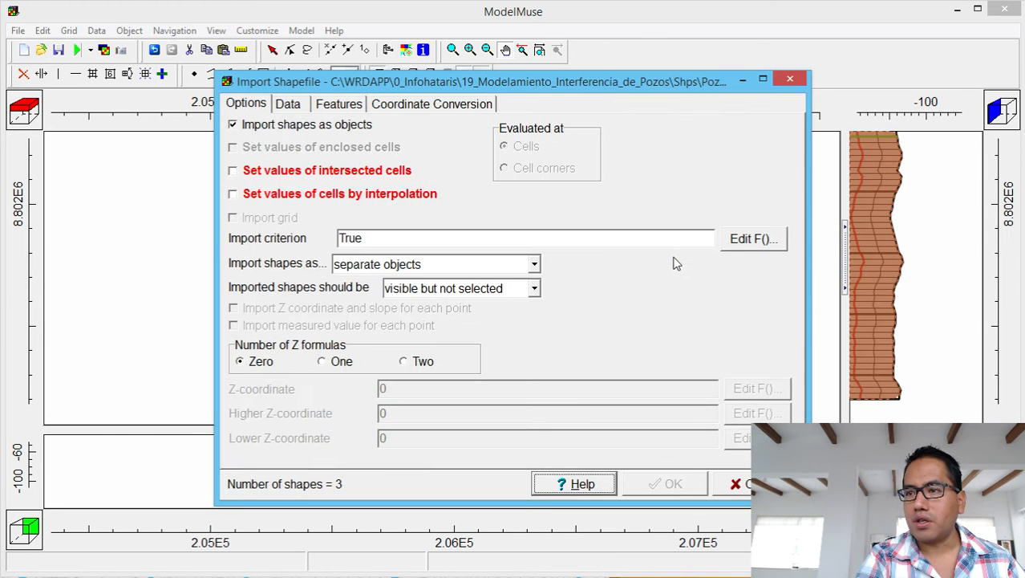
Make the wells set intersected-cell values with a Z-coordinate formula of Model_Top - 40.
{"action": "left_click", "coordinate": [366, 175]}
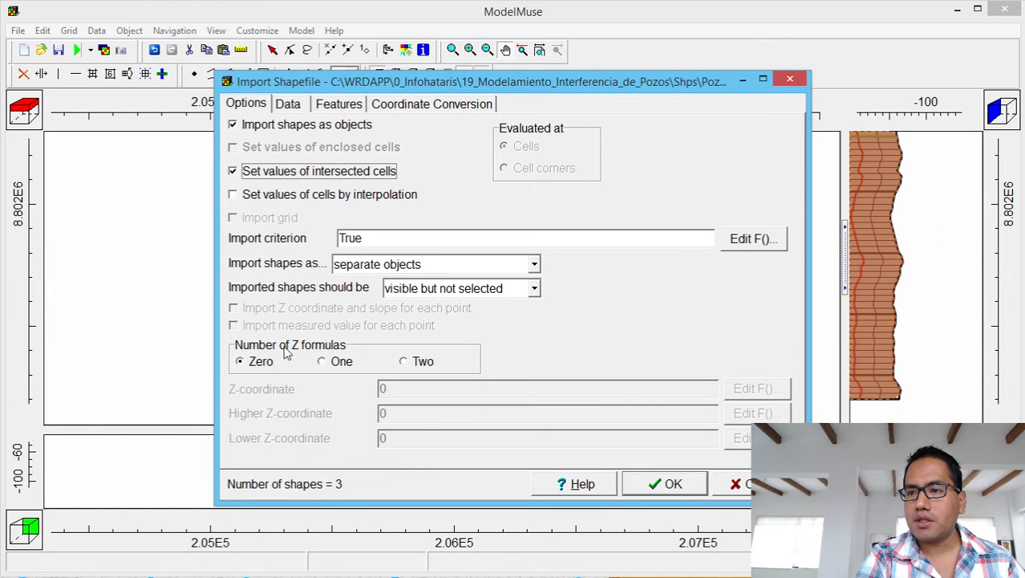
{"action": "left_click", "coordinate": [324, 363]}
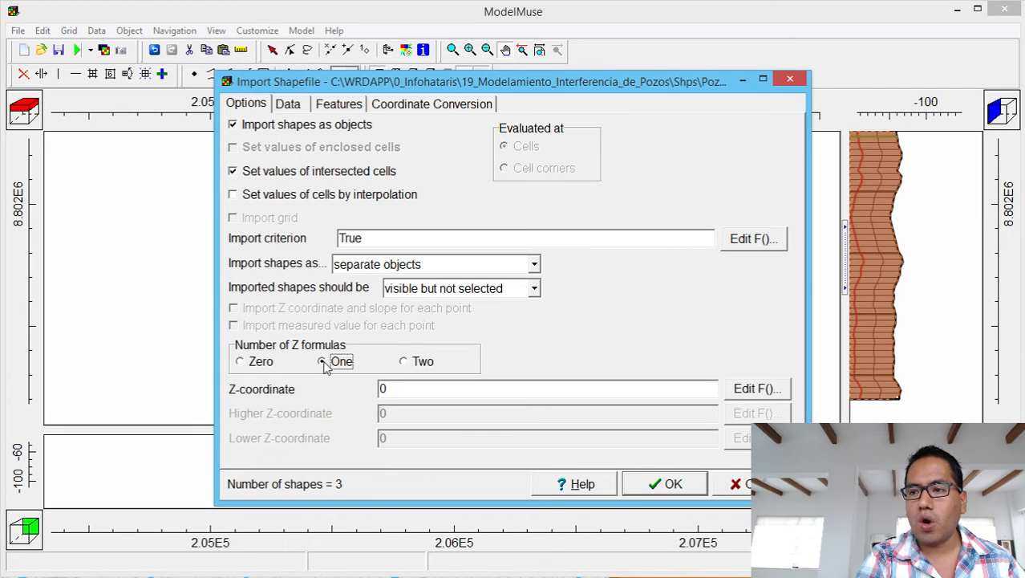
{"action": "left_click", "coordinate": [757, 388]}
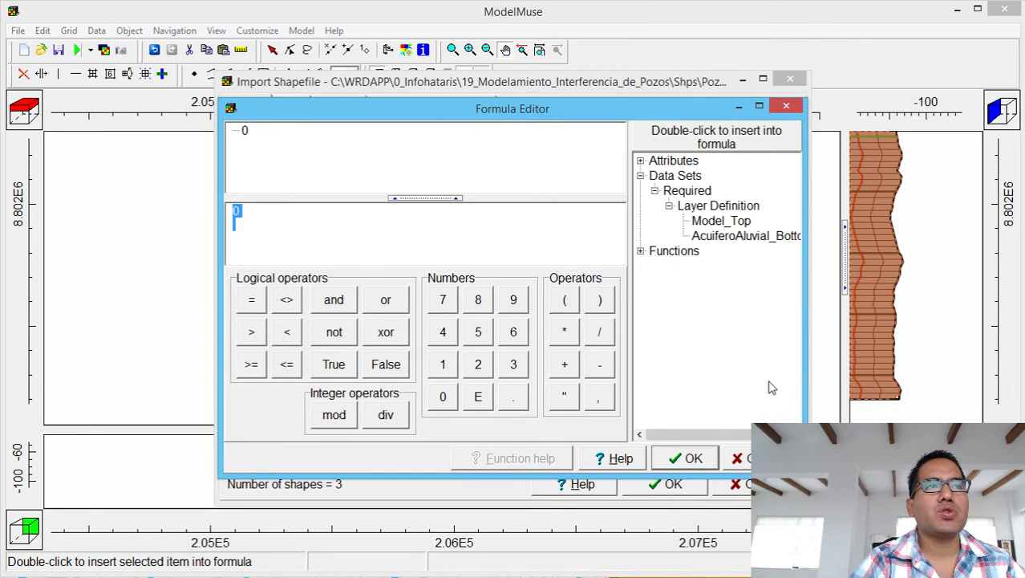
{"action": "double_click", "coordinate": [720, 221]}
{"action": "left_click", "coordinate": [599, 365]}
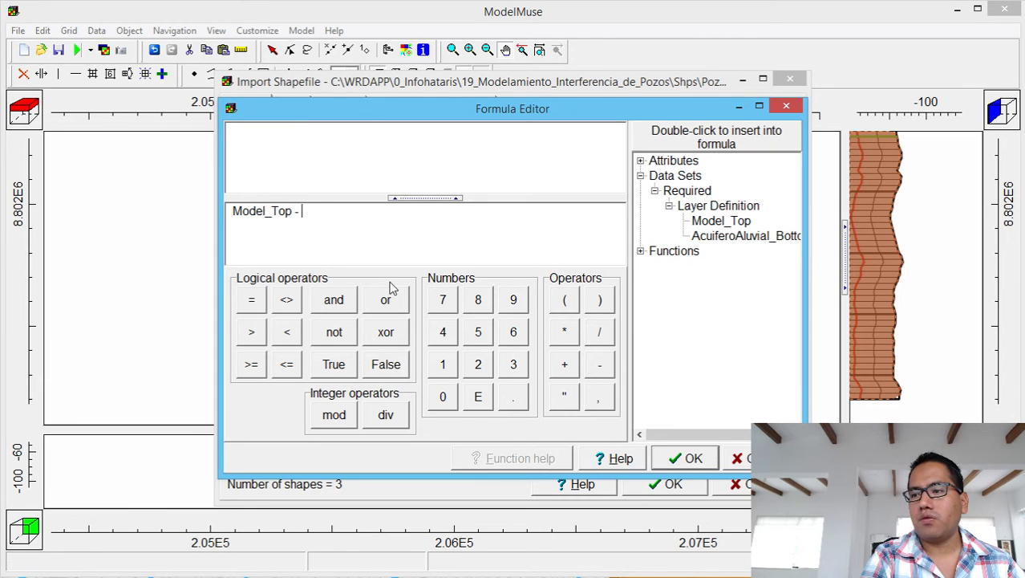
{"action": "left_click", "coordinate": [441, 332]}
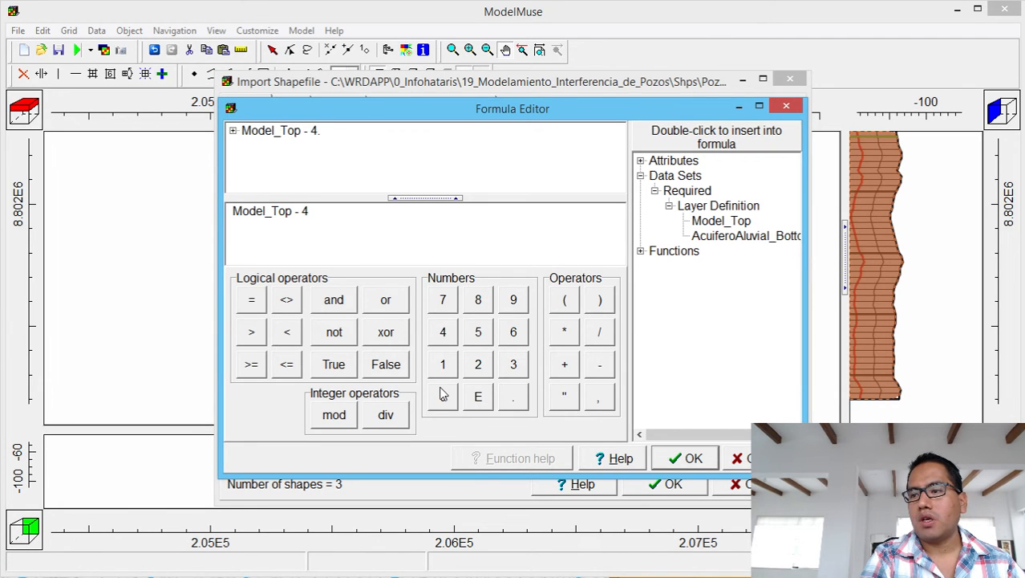
{"action": "left_click", "coordinate": [443, 397]}
{"action": "left_click", "coordinate": [692, 458]}
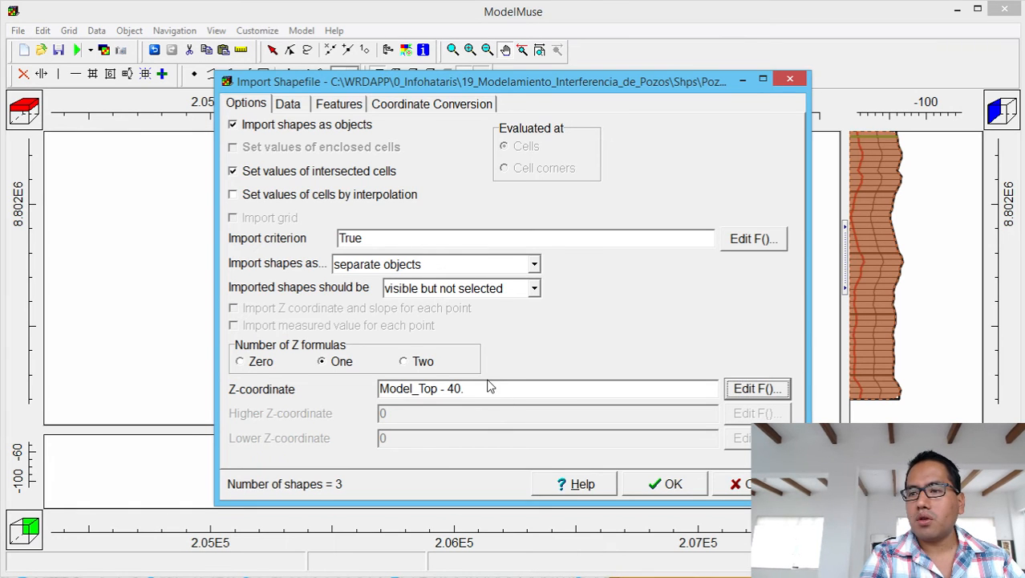
Leave the import's MODFLOW feature as none and finish importing the three well shapes.
{"action": "left_click", "coordinate": [297, 104]}
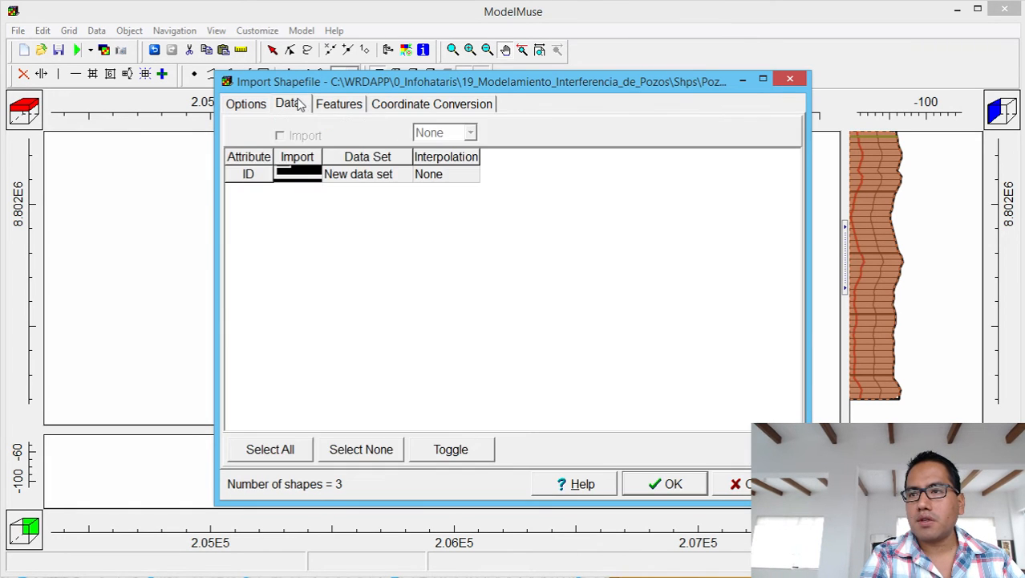
{"action": "left_click", "coordinate": [339, 104]}
{"action": "left_click", "coordinate": [339, 133]}
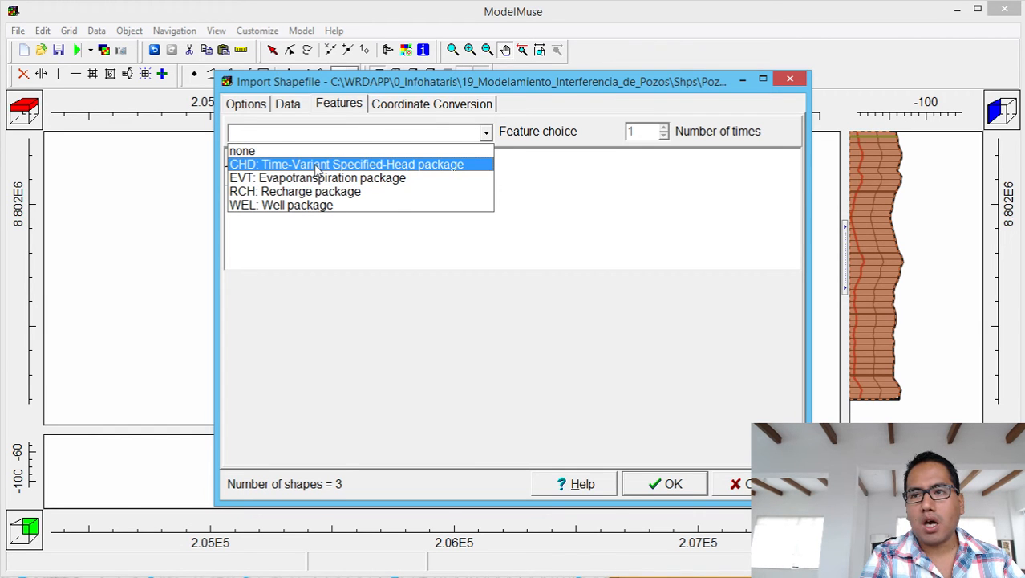
{"action": "left_click", "coordinate": [311, 205]}
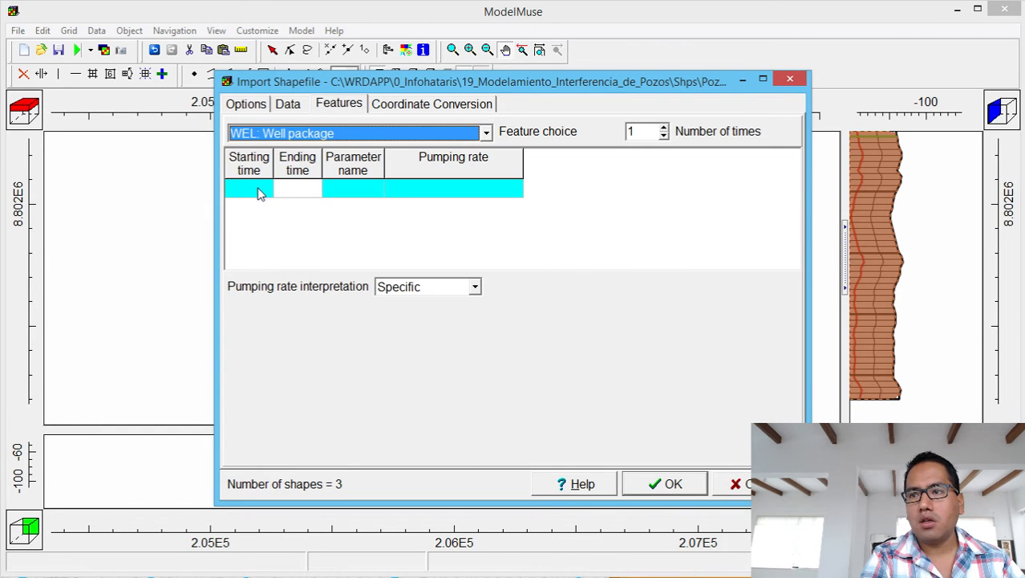
{"action": "left_click", "coordinate": [258, 190]}
{"action": "left_click", "coordinate": [268, 190]}
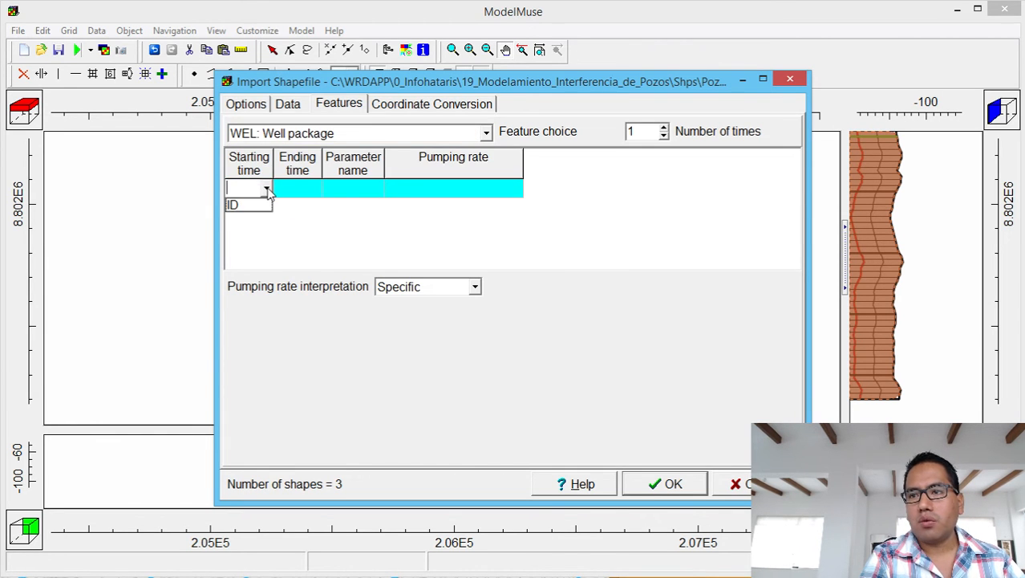
{"action": "left_click", "coordinate": [298, 242]}
{"action": "left_click", "coordinate": [318, 137]}
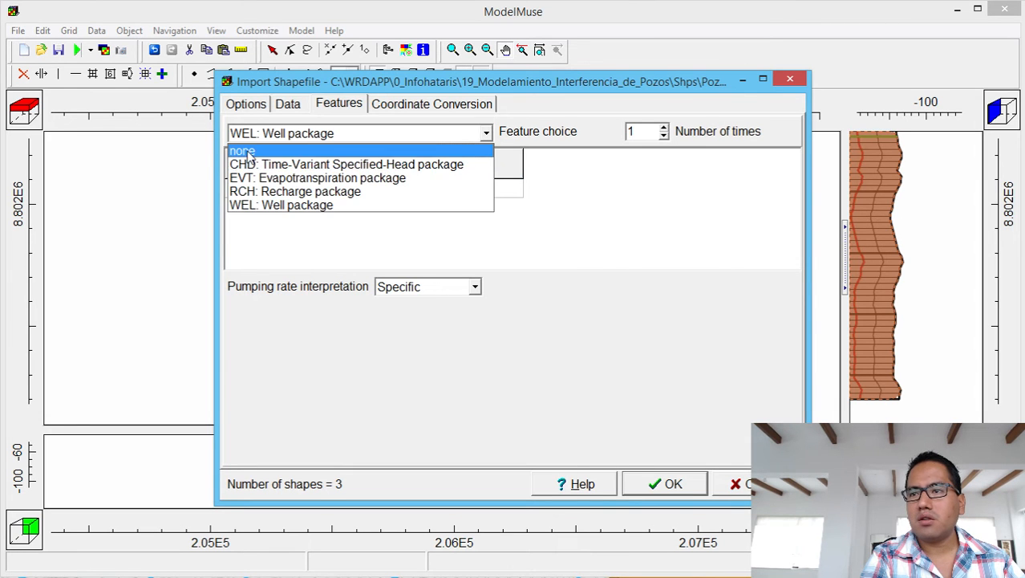
{"action": "left_click", "coordinate": [248, 150]}
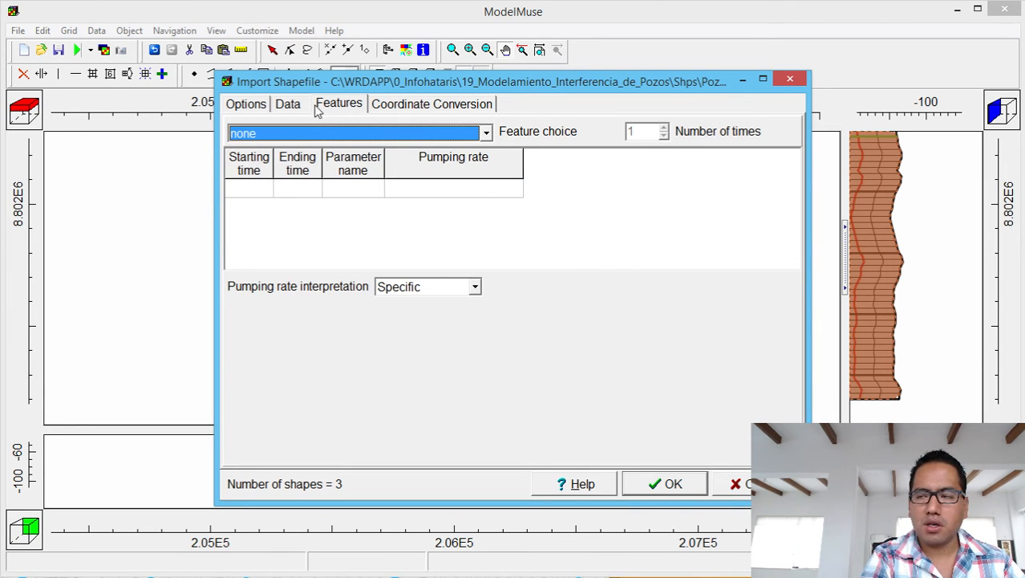
{"action": "left_click", "coordinate": [258, 107]}
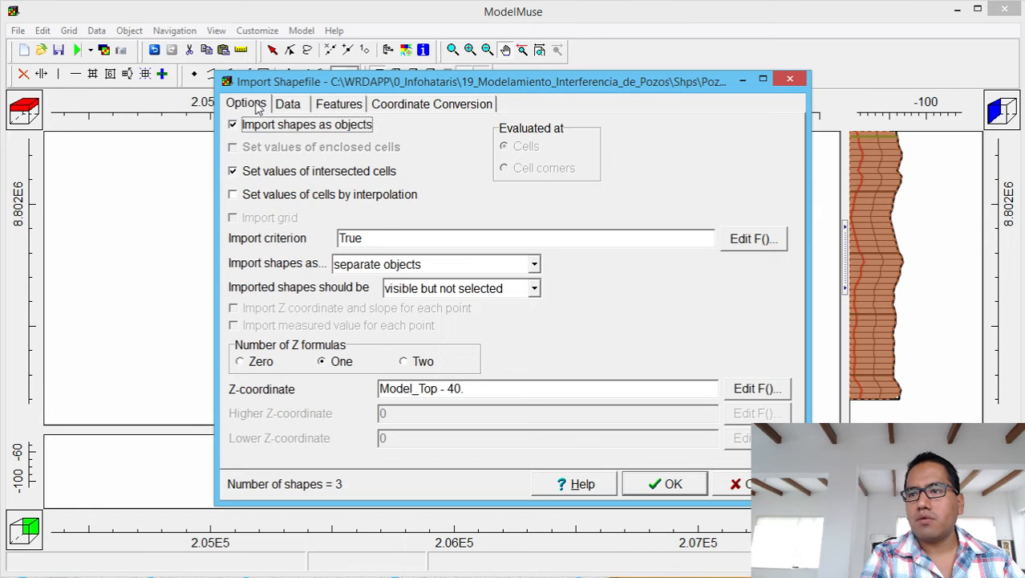
{"action": "left_click", "coordinate": [647, 484]}
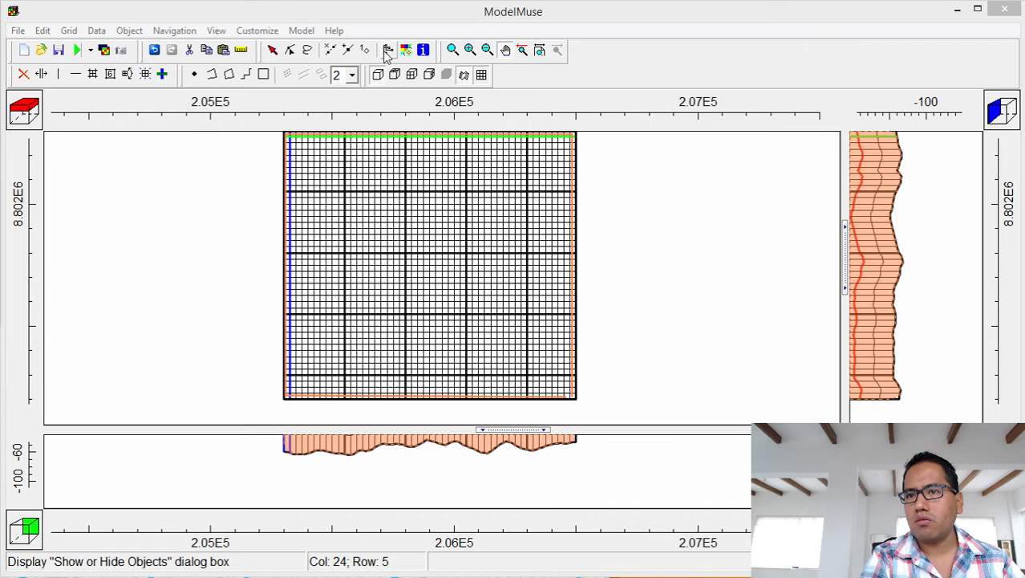
Step the top view to layer 2 and back to layer 1, then bring up the object list.
{"action": "left_click", "coordinate": [34, 118]}
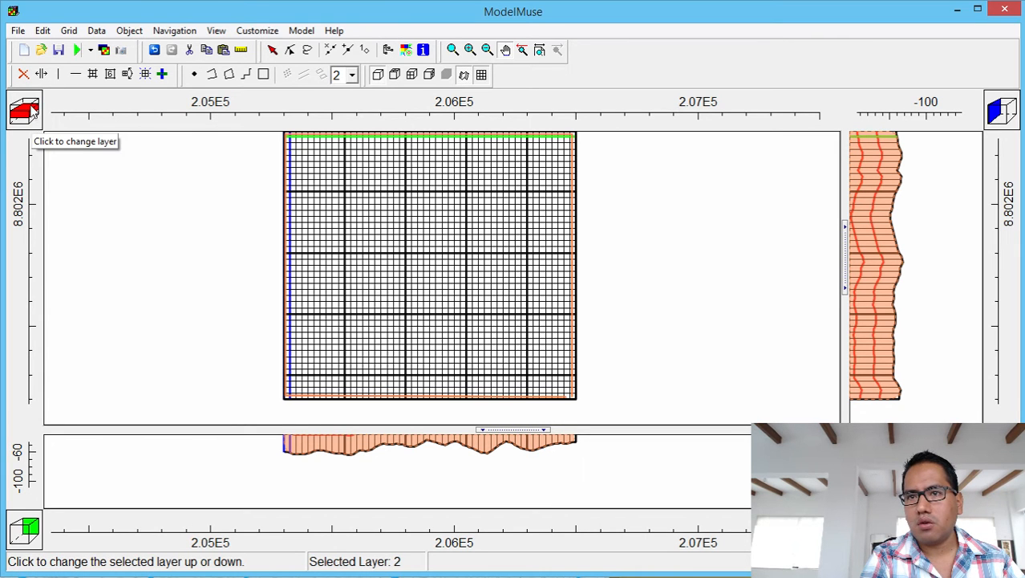
{"action": "left_click", "coordinate": [32, 109]}
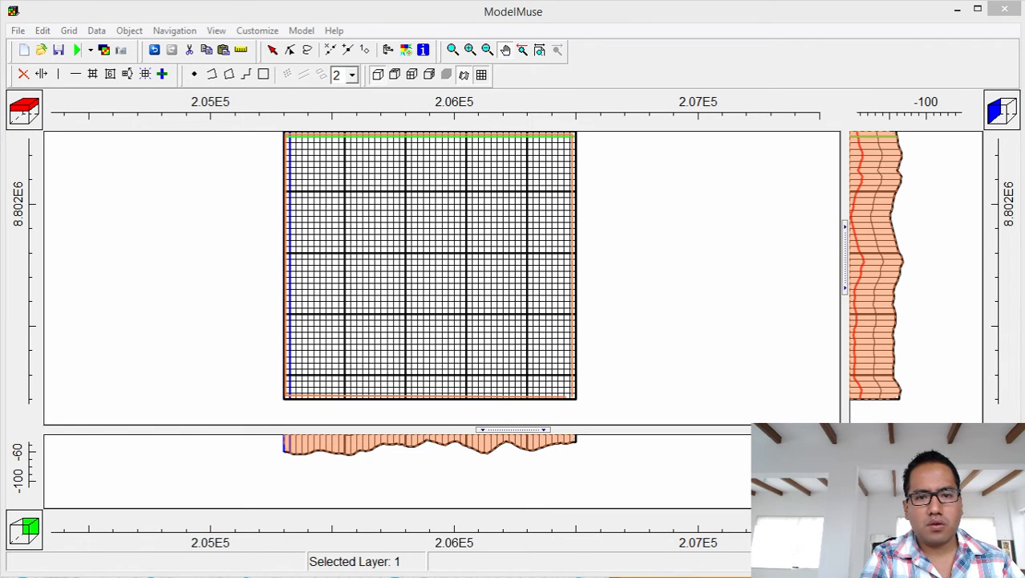
{"action": "left_click_drag", "start_coordinate": [0, 5], "coordinate": [732, 1]}
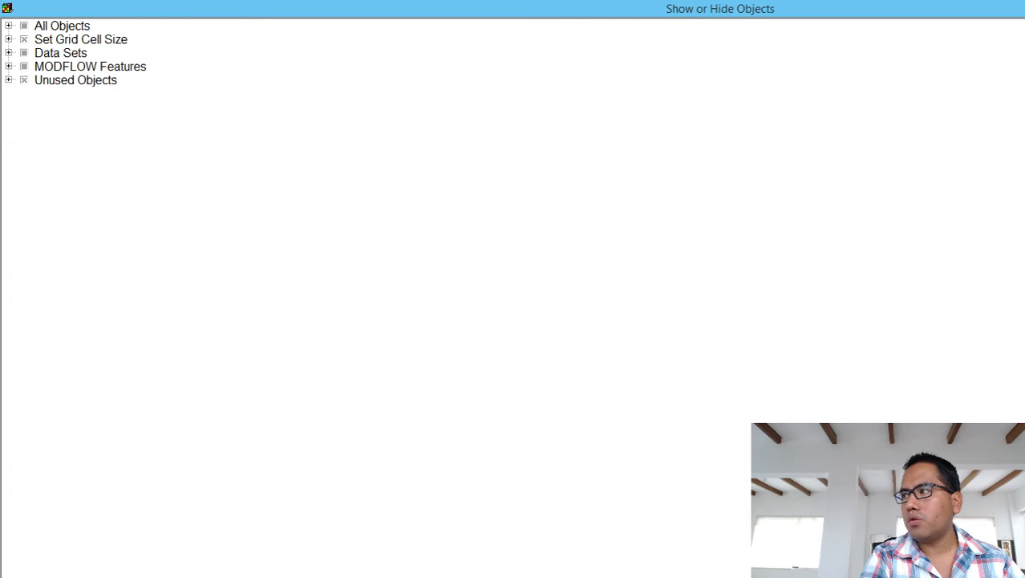
{"action": "left_click", "coordinate": [1024, 7]}
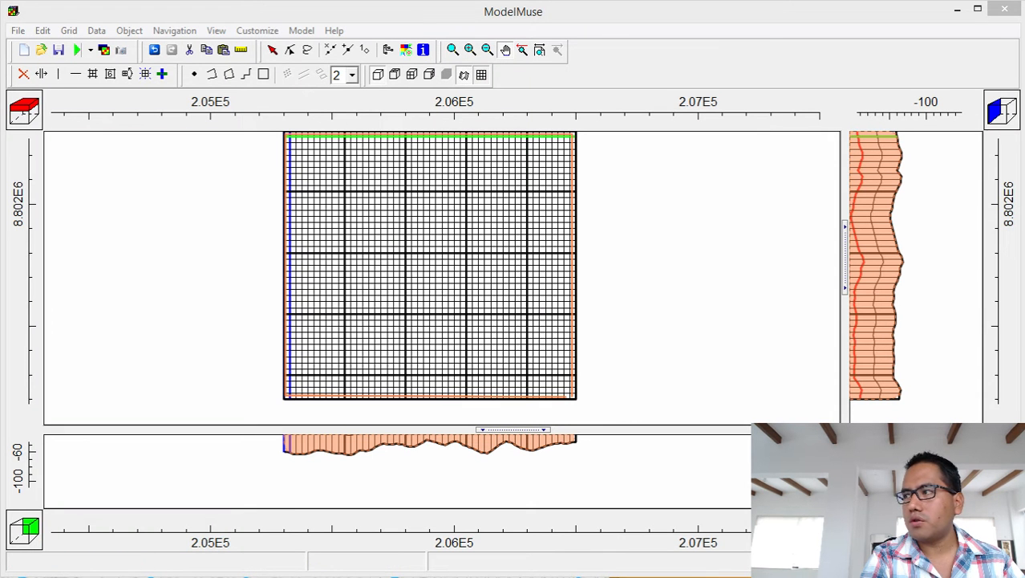
Open Pozos_de_Bombeo_1's Object Properties from Unused Objects and review its vertex coordinates.
{"action": "left_click", "coordinate": [698, 151]}
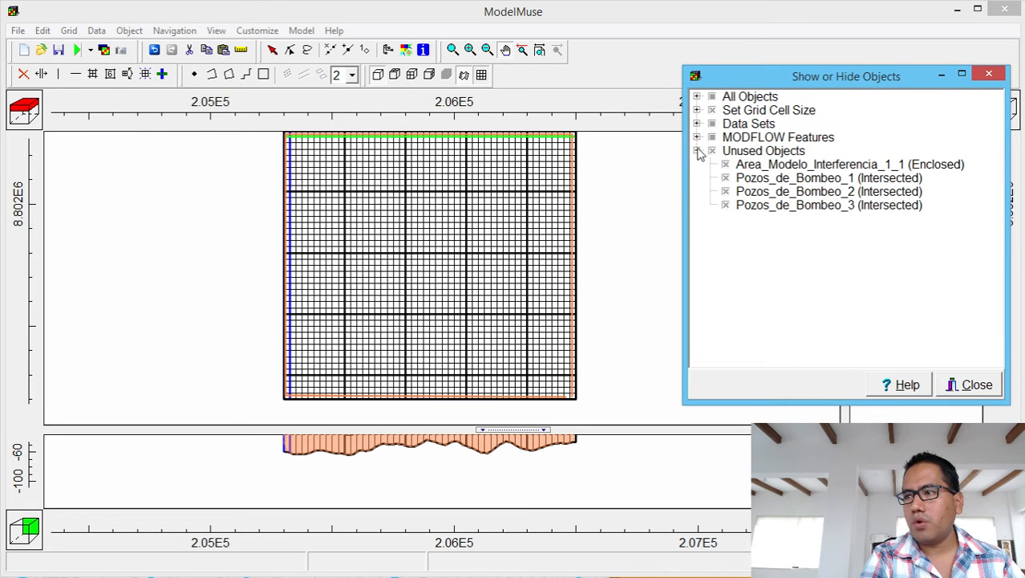
{"action": "left_click", "coordinate": [768, 179]}
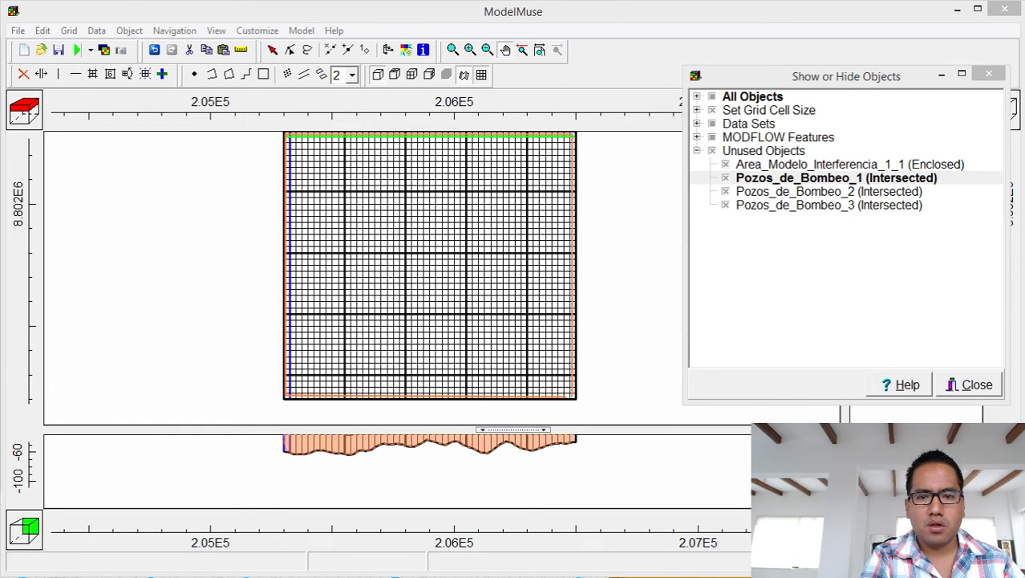
{"action": "left_click_drag", "start_coordinate": [0, 50], "coordinate": [667, 91]}
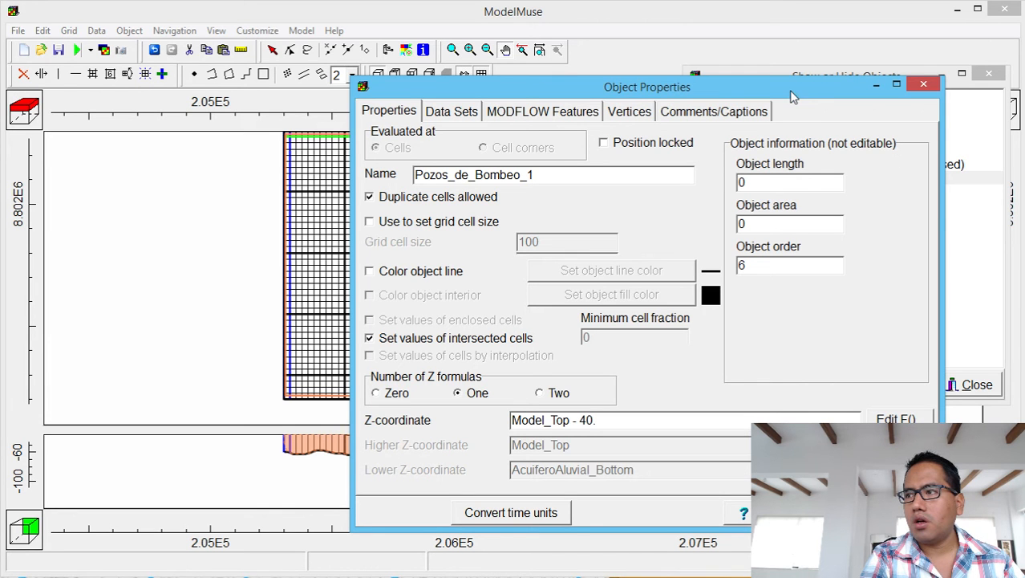
{"action": "left_click_drag", "start_coordinate": [794, 94], "coordinate": [1012, 364]}
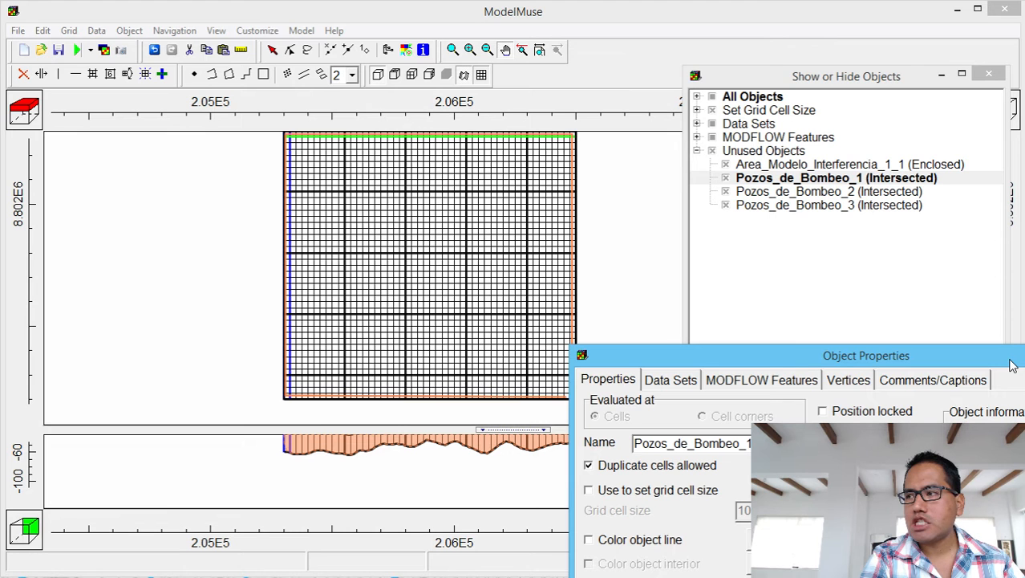
{"action": "left_click_drag", "start_coordinate": [1012, 364], "coordinate": [850, 238]}
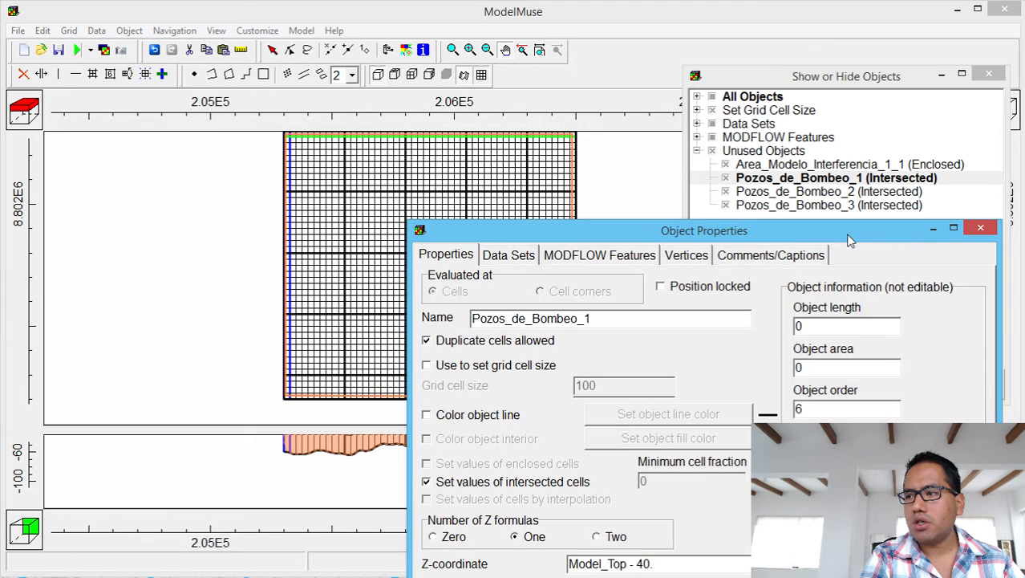
{"action": "left_click", "coordinate": [700, 264]}
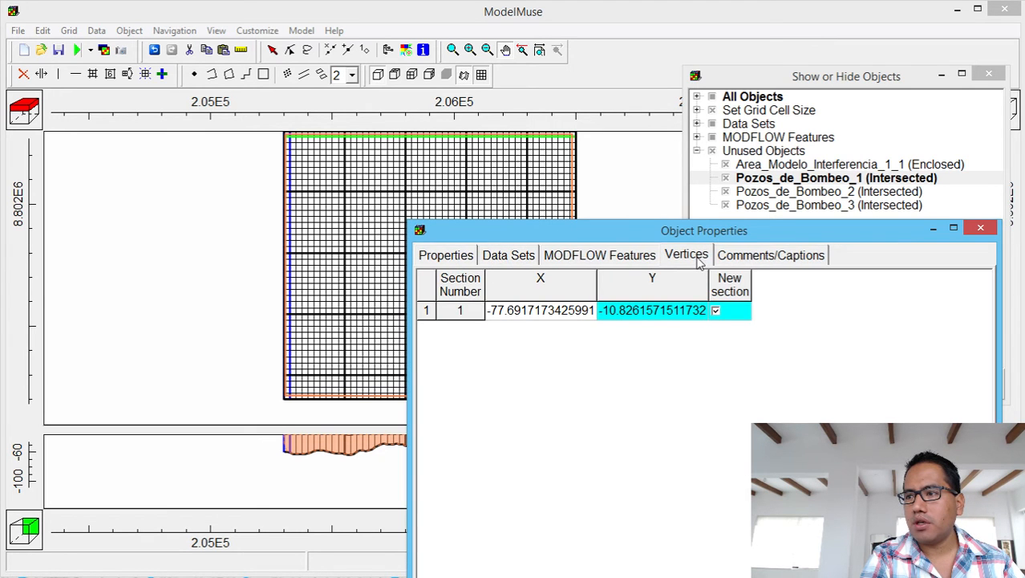
{"action": "left_click", "coordinate": [980, 227]}
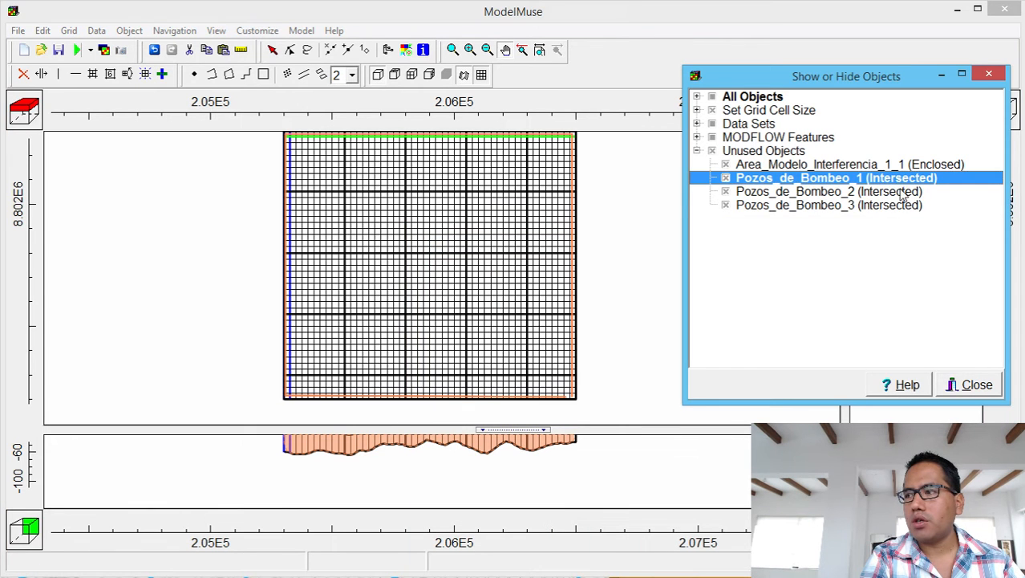
Delete Pozos_de_Bombeo_1 from the unused objects list.
{"action": "left_click", "coordinate": [902, 205]}
{"action": "key", "text": "Up"}
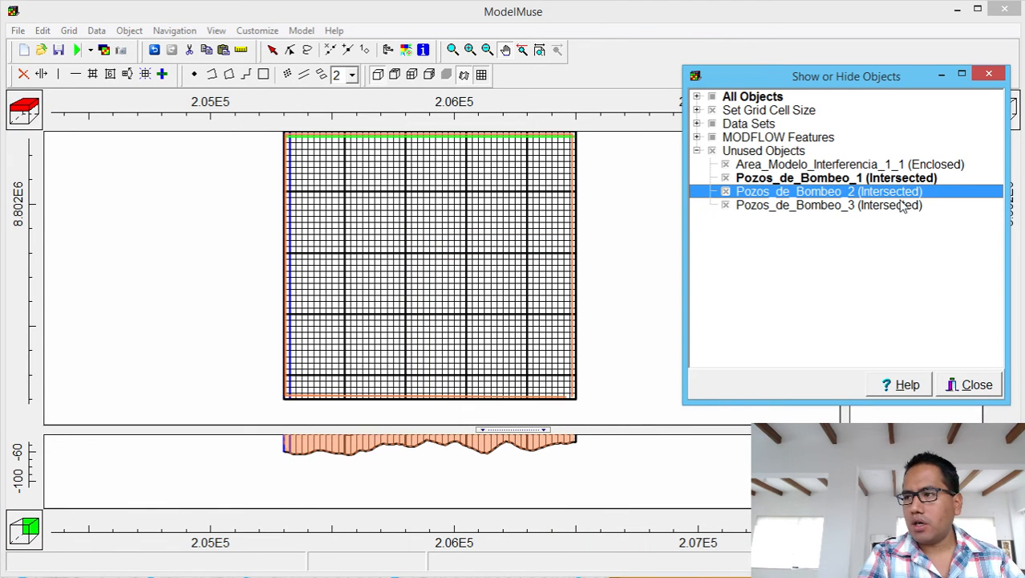
{"action": "key", "text": "Up"}
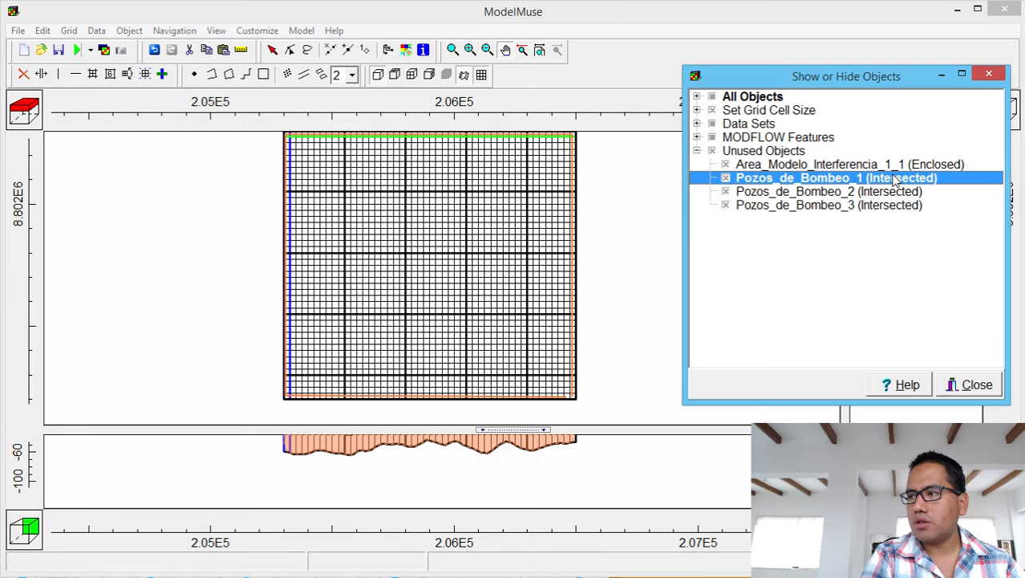
{"action": "right_click", "coordinate": [893, 180]}
{"action": "left_click", "coordinate": [827, 233]}
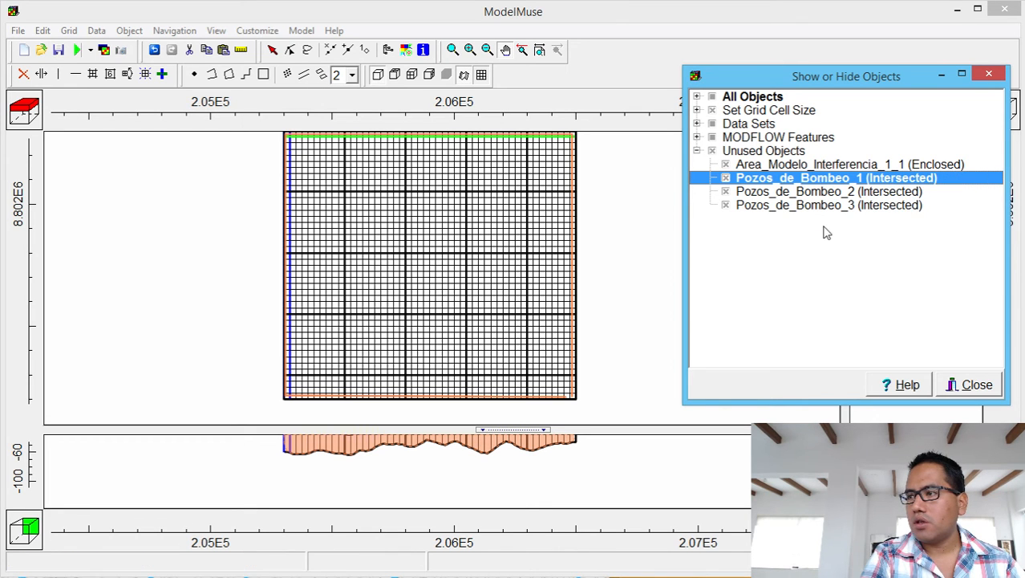
{"action": "right_click", "coordinate": [859, 186]}
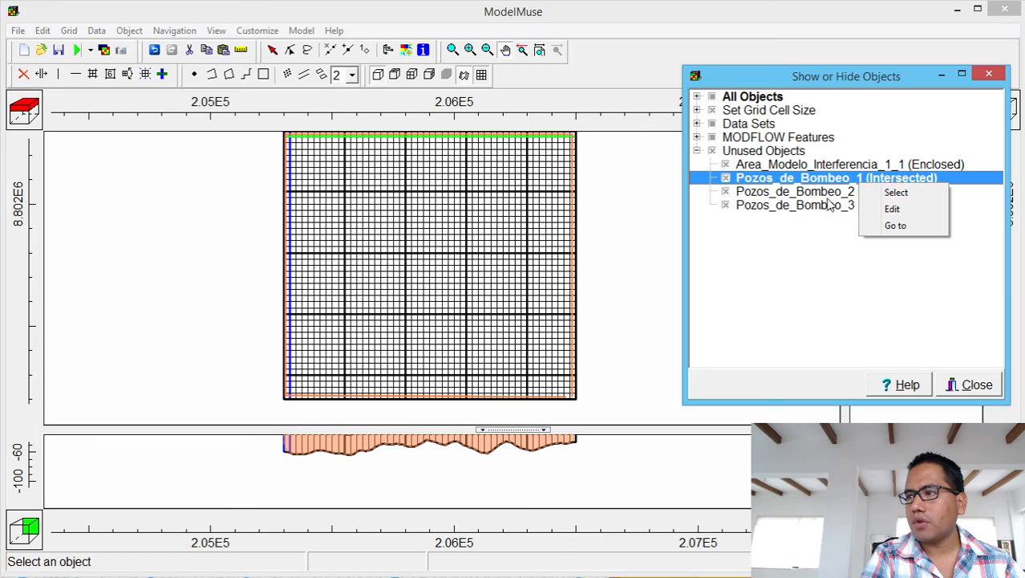
{"action": "left_click", "coordinate": [836, 191]}
{"action": "left_click", "coordinate": [837, 181]}
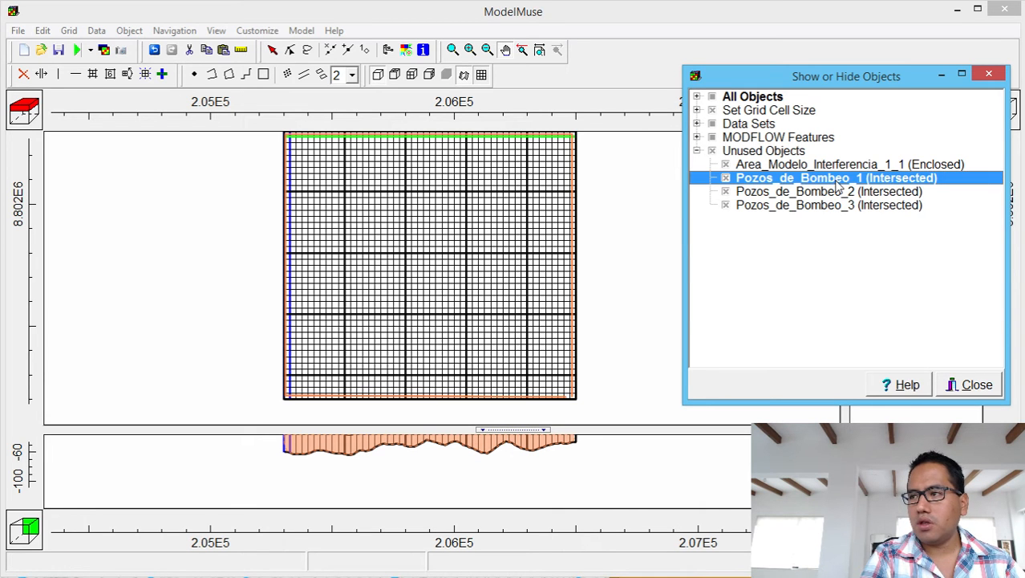
{"action": "key", "text": "Delete"}
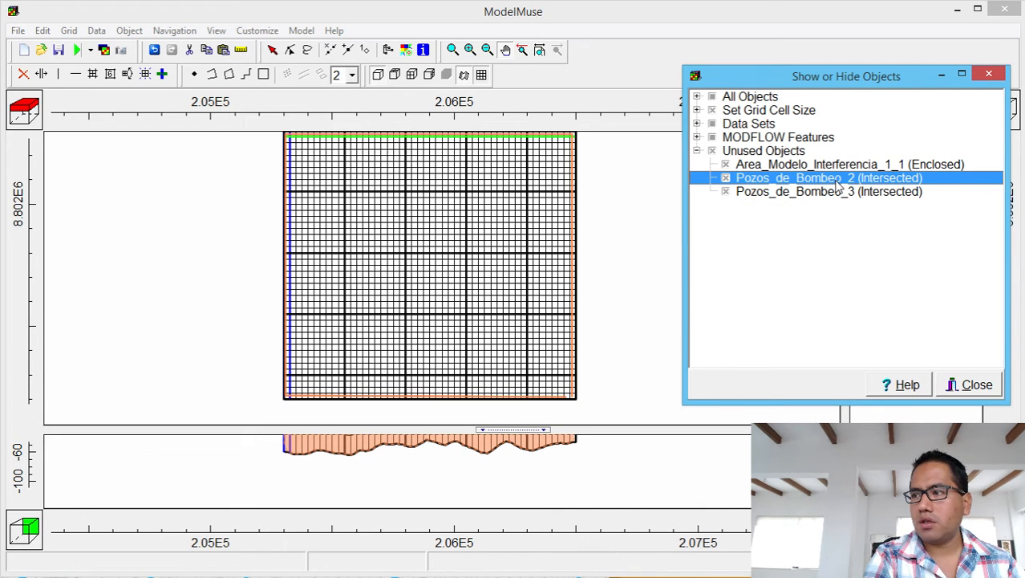
Open the Object Properties of Pozos_de_Bombeo_2, then Pozos_de_Bombeo_3, centred on screen.
{"action": "double_click", "coordinate": [836, 180]}
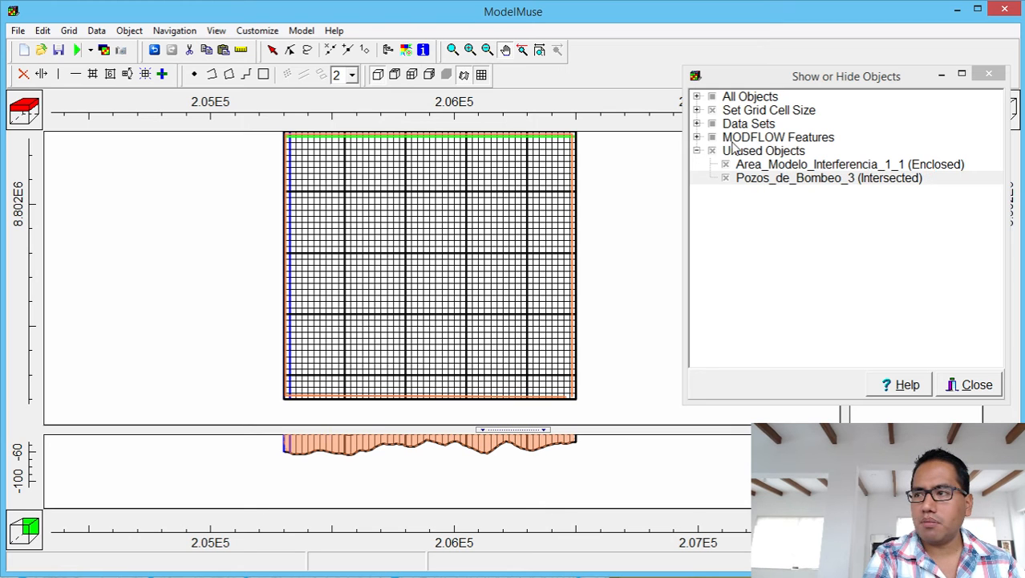
{"action": "left_click", "coordinate": [862, 182]}
{"action": "double_click", "coordinate": [861, 179]}
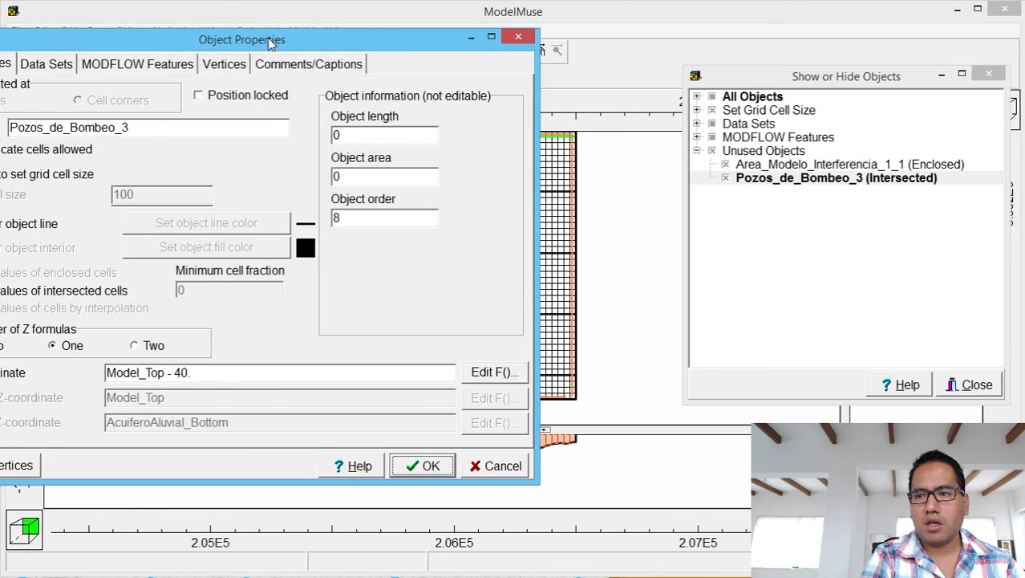
{"action": "left_click_drag", "start_coordinate": [257, 22], "coordinate": [484, 102]}
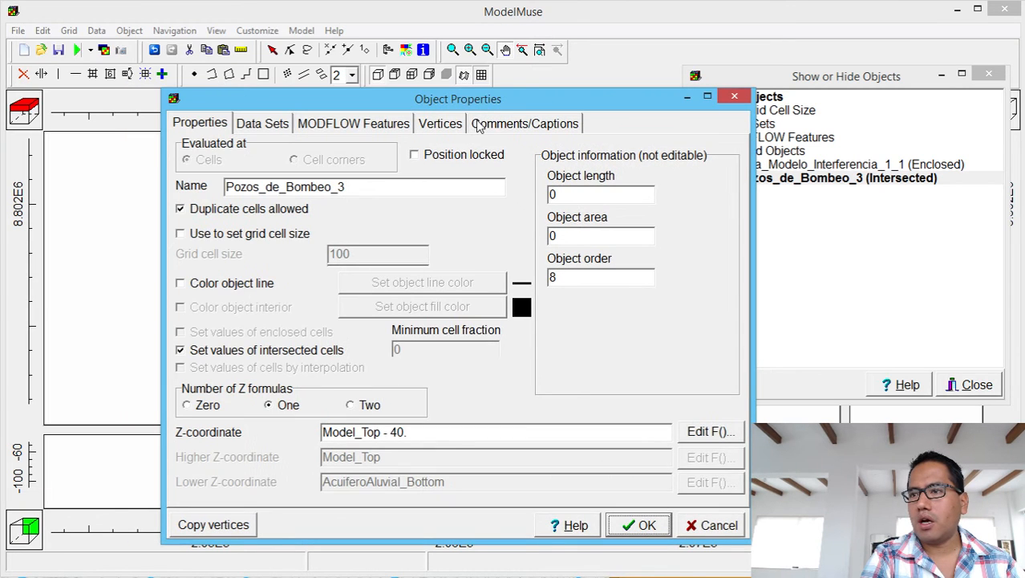
Close the Pozos_de_Bombeo_3 Object Properties without making changes.
{"action": "left_click", "coordinate": [735, 97]}
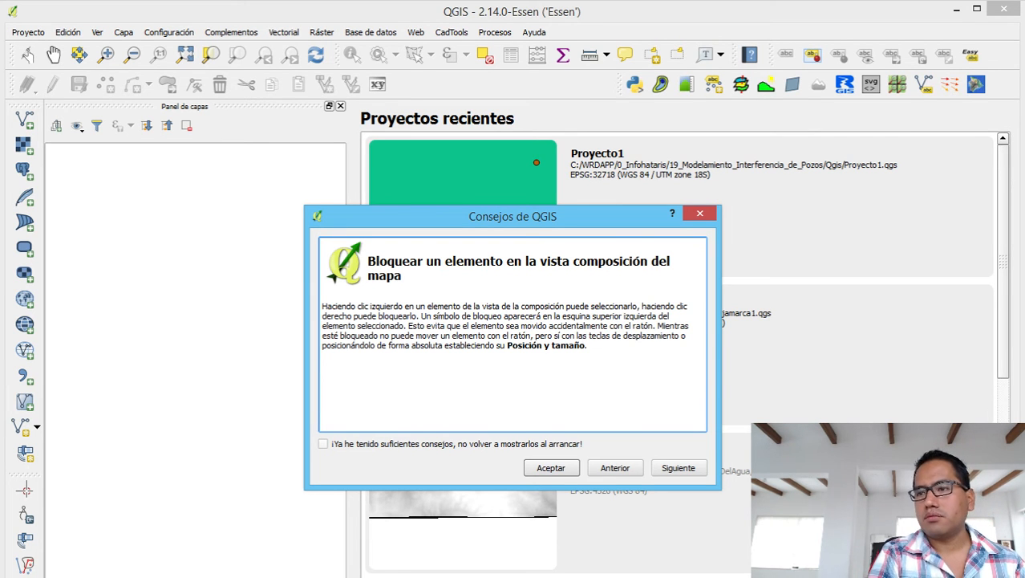
Dismiss the QGIS tips and open the Proyecto1.qgs project.
{"action": "left_click", "coordinate": [699, 215]}
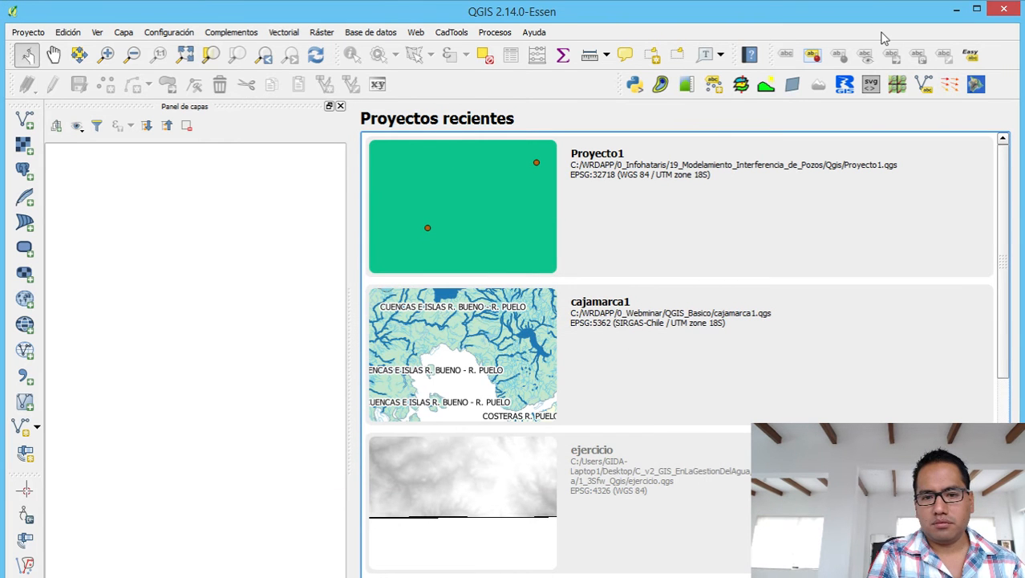
{"action": "left_click", "coordinate": [23, 35]}
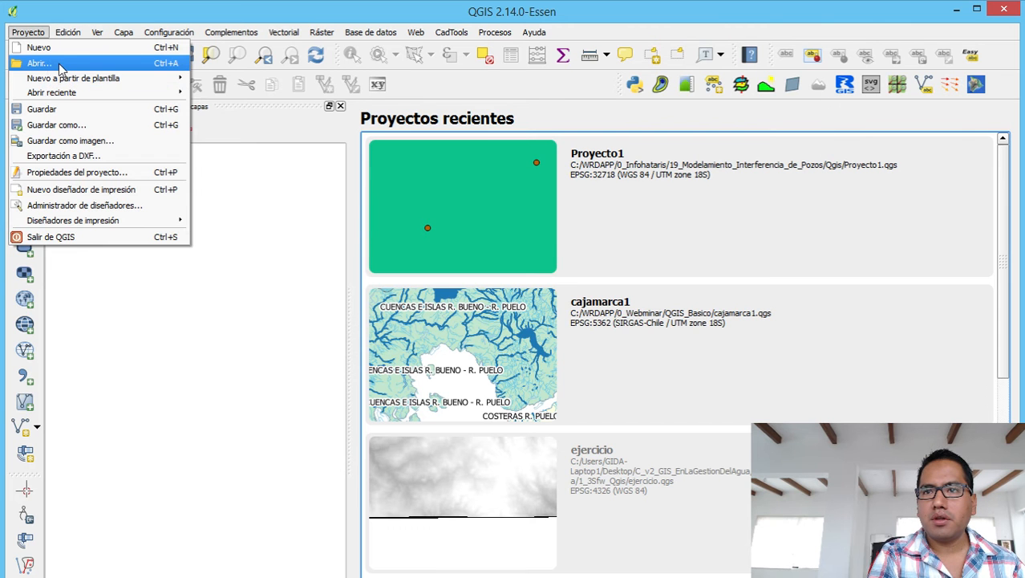
{"action": "left_click", "coordinate": [58, 63]}
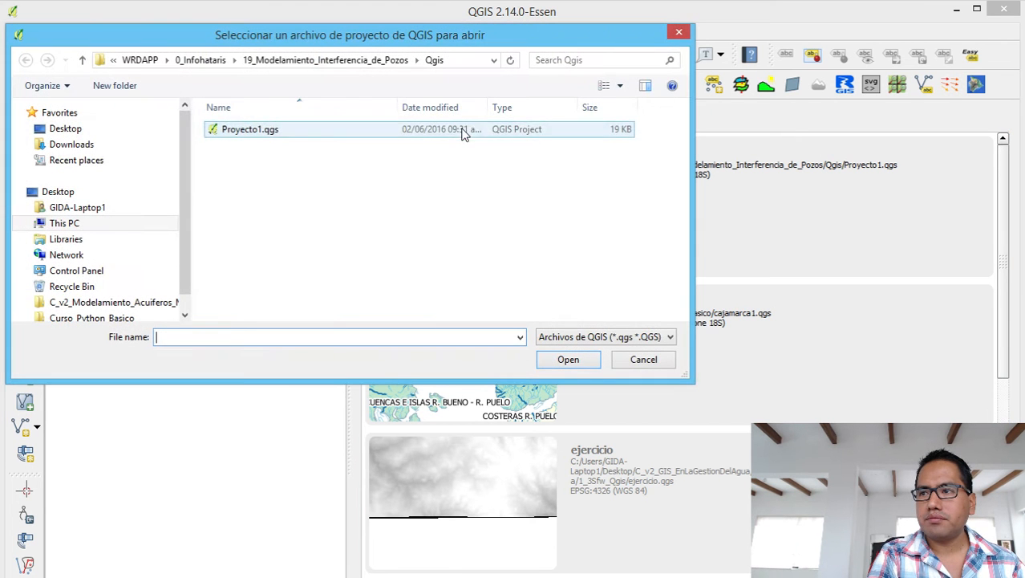
{"action": "double_click", "coordinate": [285, 133]}
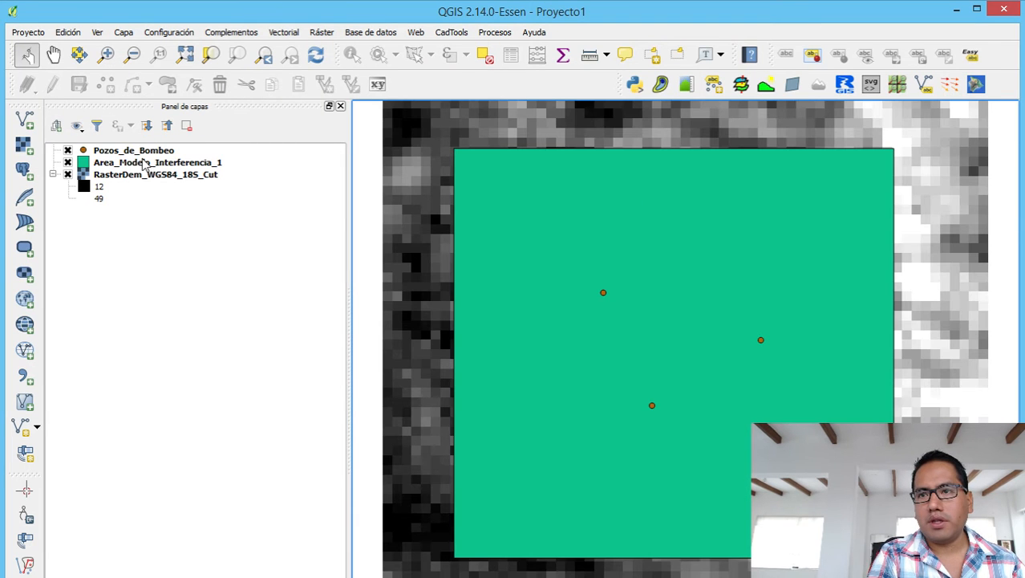
Choose Guardar como... on the Pozos_de_Bombeo layer to begin exporting it.
{"action": "left_click", "coordinate": [150, 152]}
{"action": "right_click", "coordinate": [150, 157]}
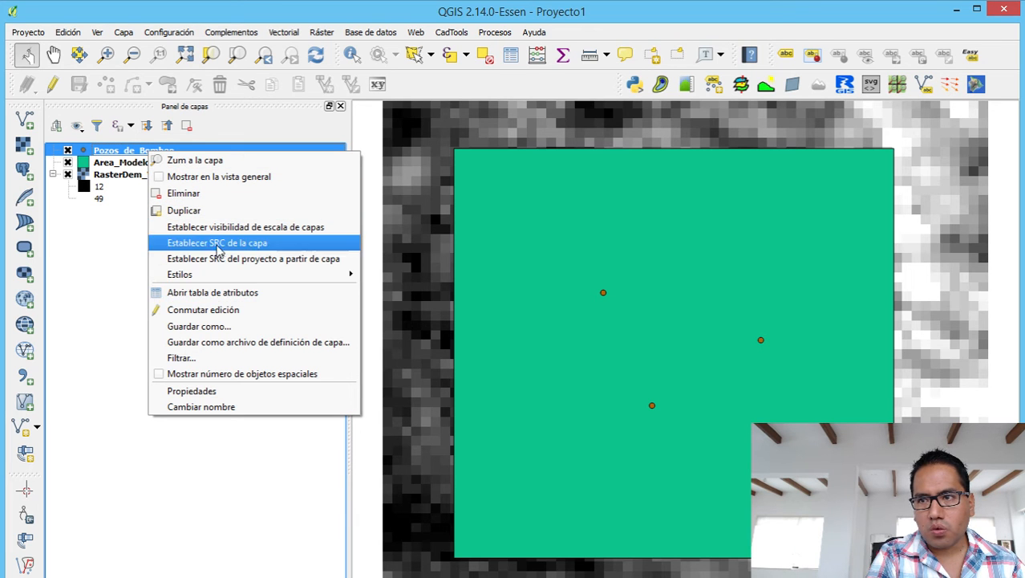
{"action": "left_click", "coordinate": [203, 327]}
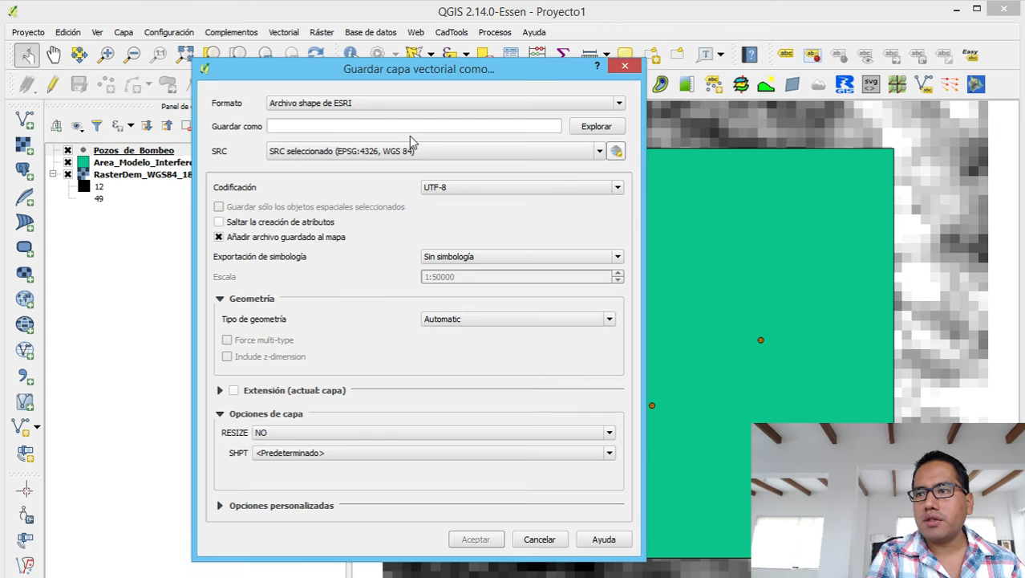
Set the export file name to Pozos_de_Bombeo_WGS84_18S.shp.
{"action": "left_click", "coordinate": [597, 133]}
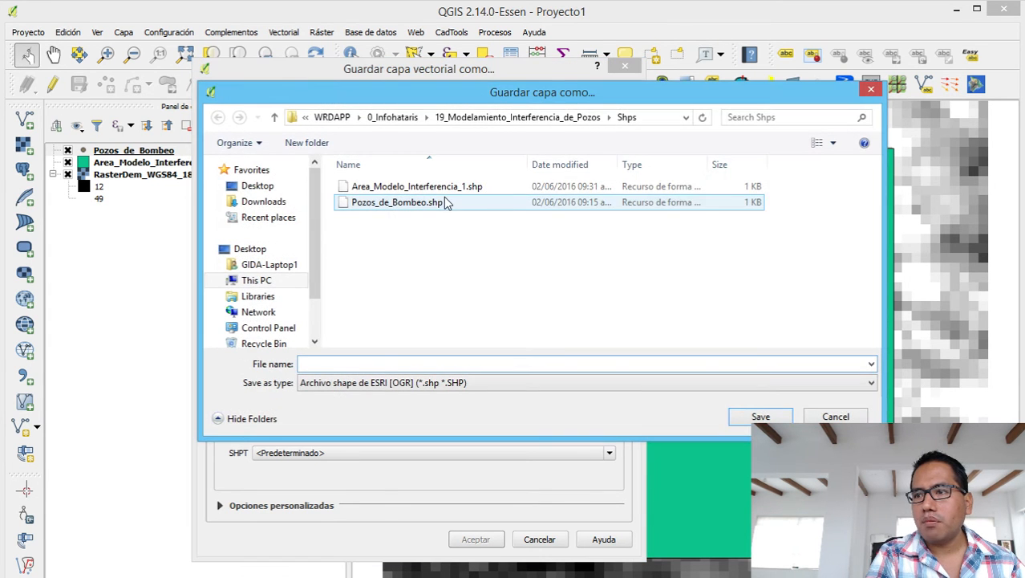
{"action": "left_click", "coordinate": [447, 203]}
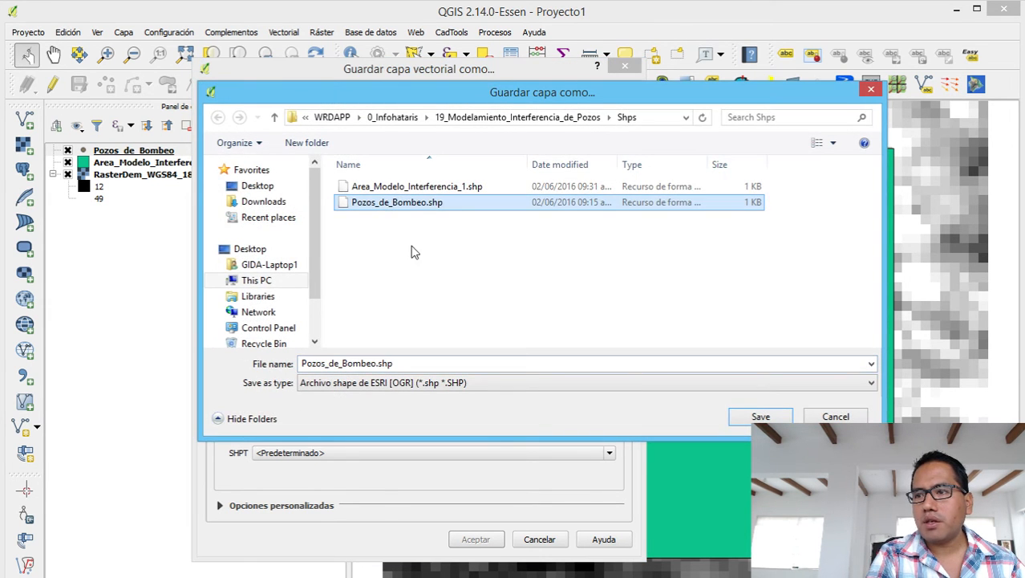
{"action": "left_click", "coordinate": [376, 364]}
{"action": "left_click", "coordinate": [376, 363]}
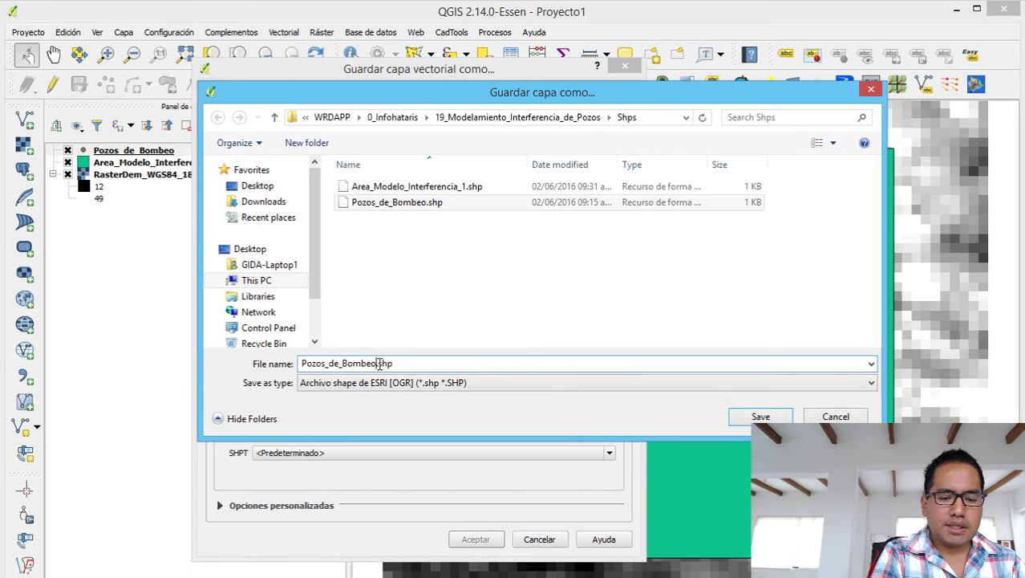
{"action": "type", "text": "_"}
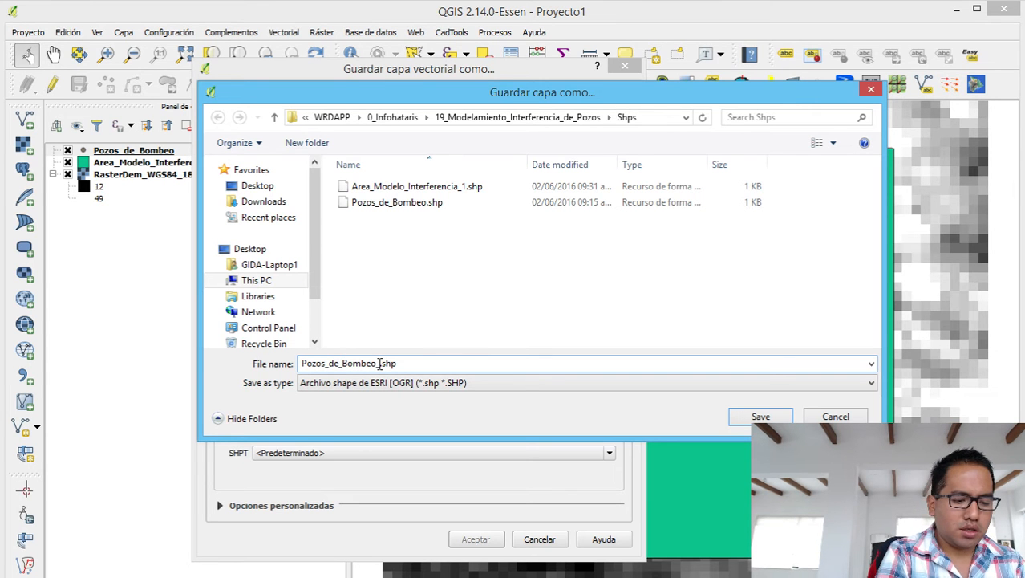
{"action": "type", "text": "WGS1"}
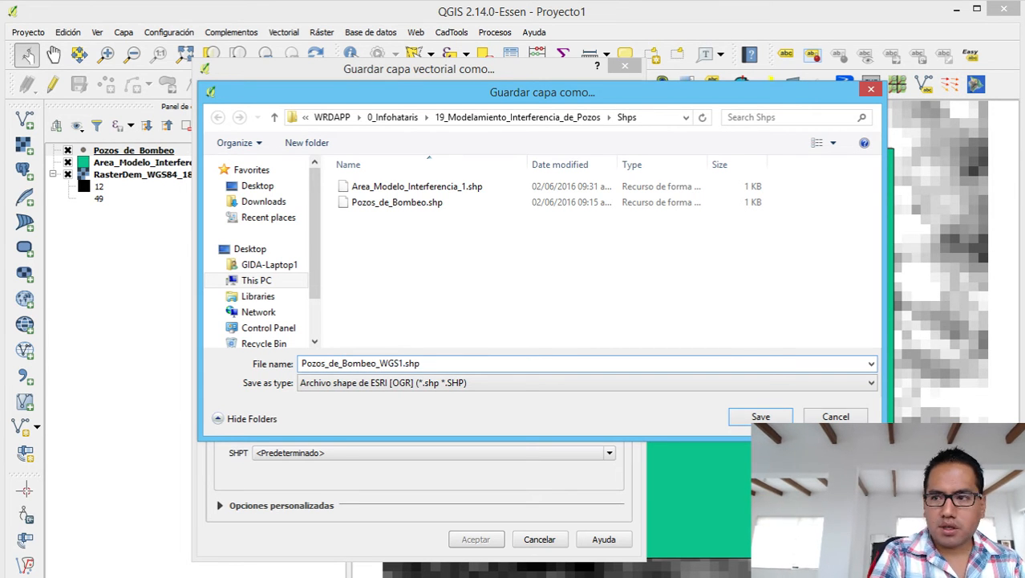
{"action": "key", "text": "BackSpace"}
{"action": "type", "text": "84"}
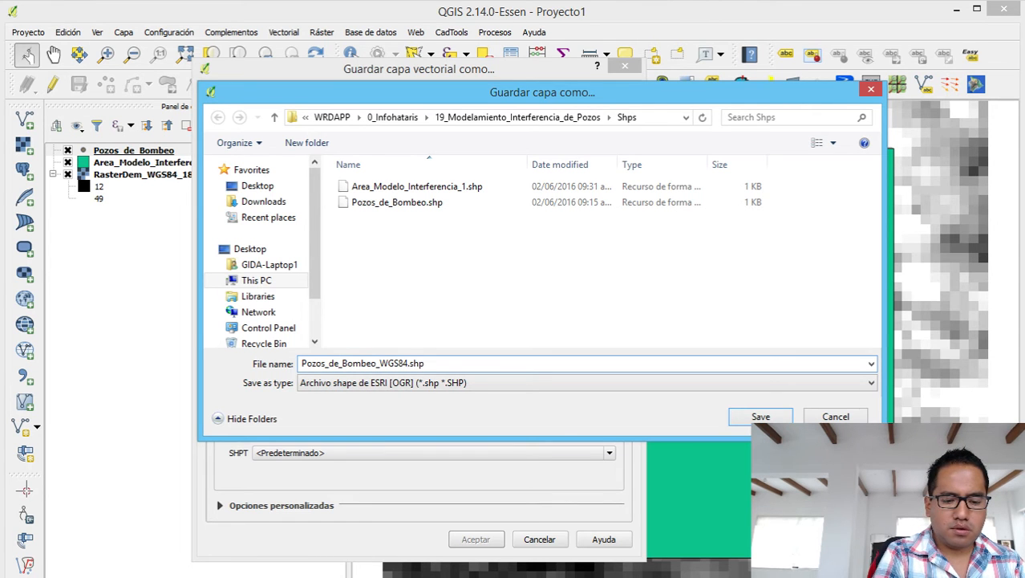
{"action": "type", "text": "_18"}
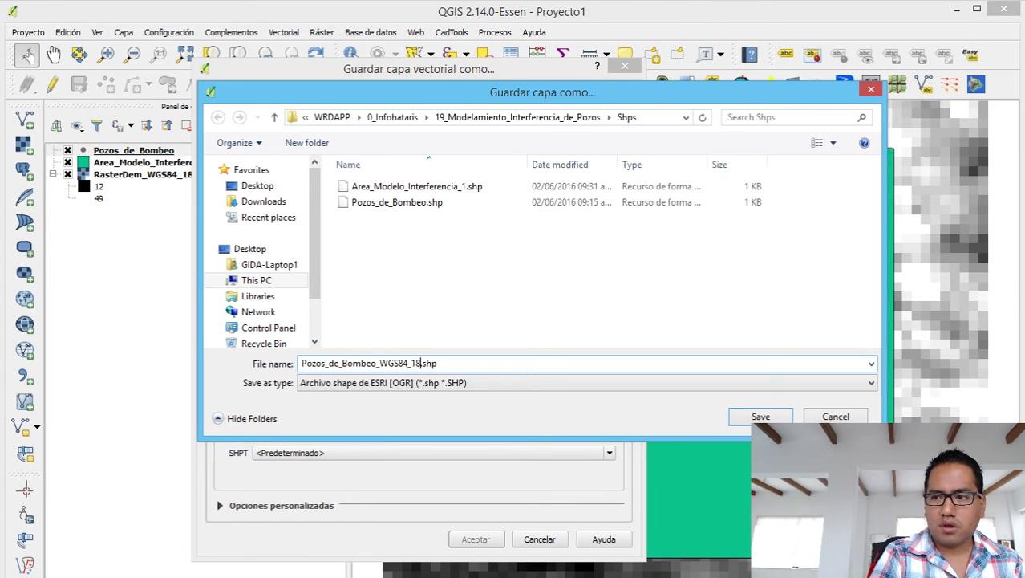
{"action": "type", "text": "S"}
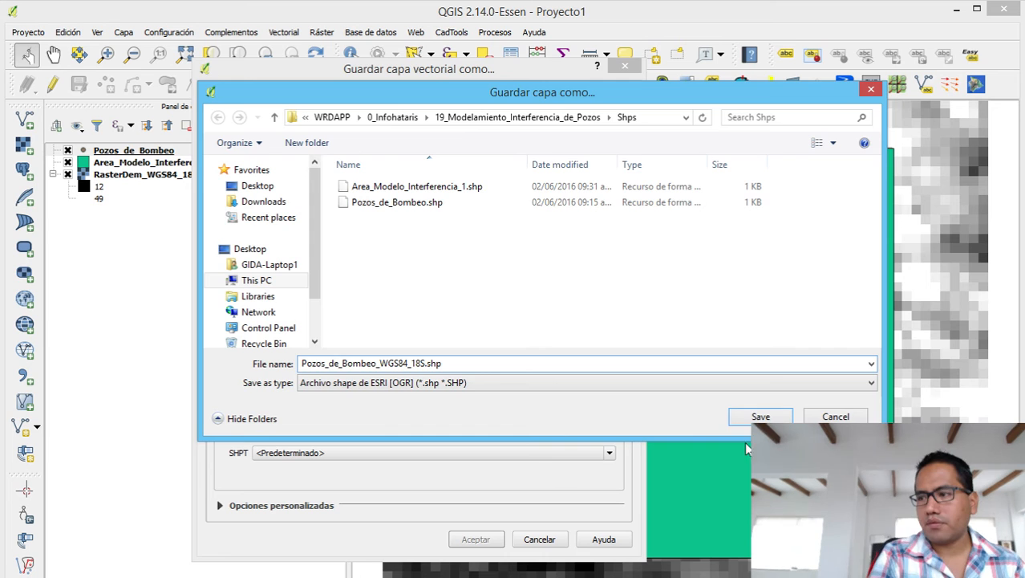
{"action": "left_click", "coordinate": [757, 416]}
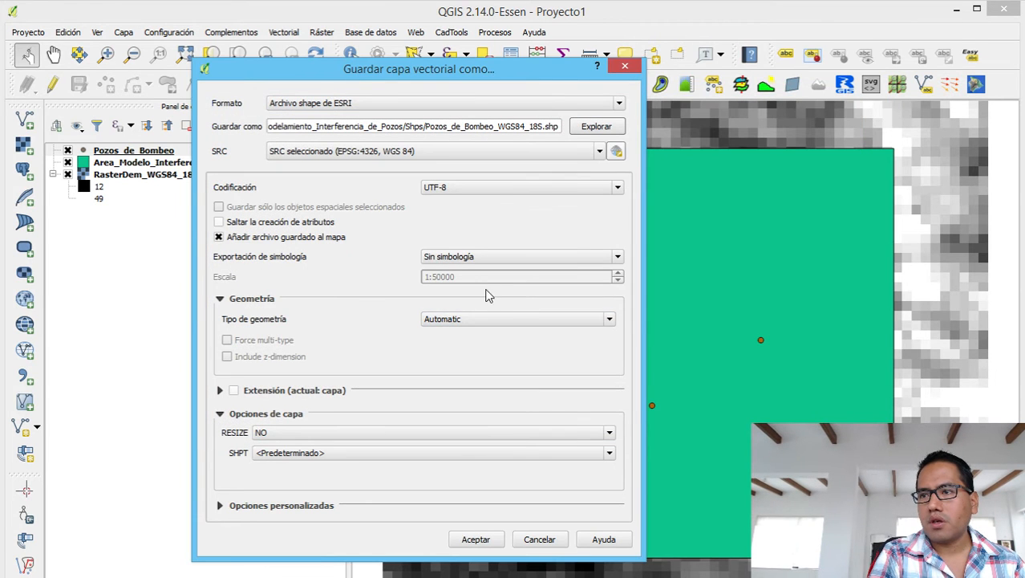
Set the export CRS to WGS 84 / UTM zone 18S (EPSG:32718) and run the export.
{"action": "left_click", "coordinate": [599, 152]}
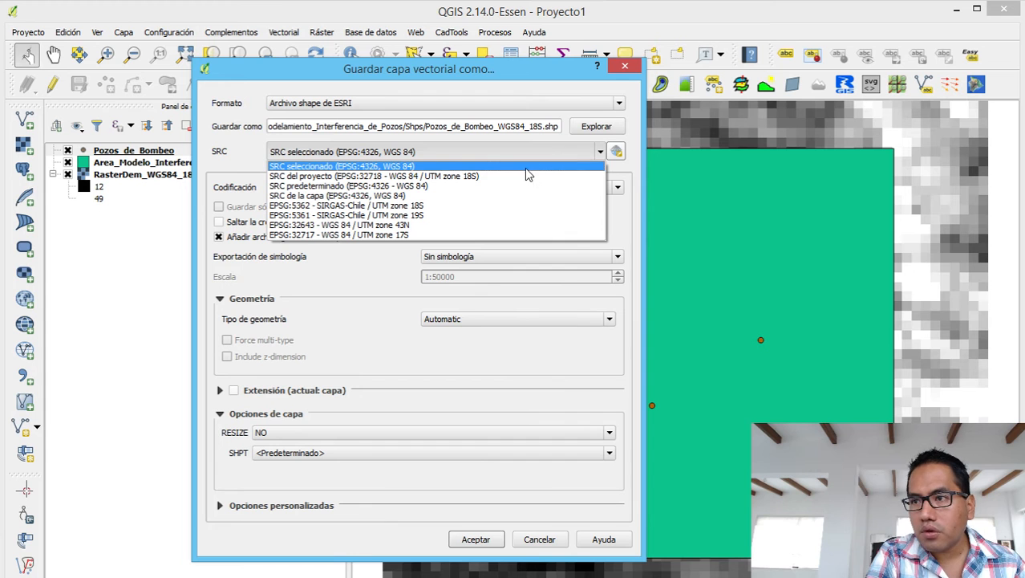
{"action": "left_click", "coordinate": [617, 158]}
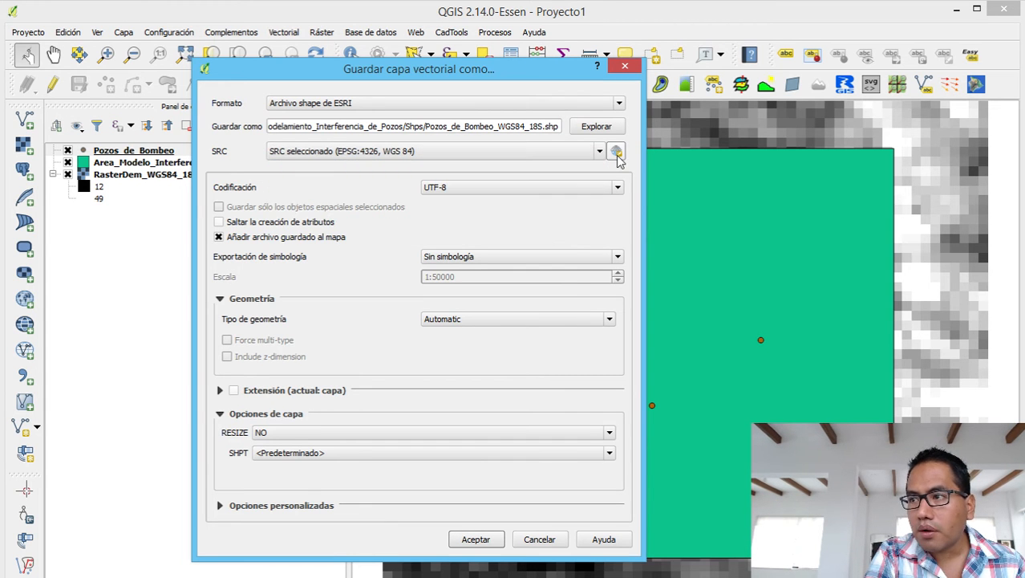
{"action": "left_click", "coordinate": [617, 158]}
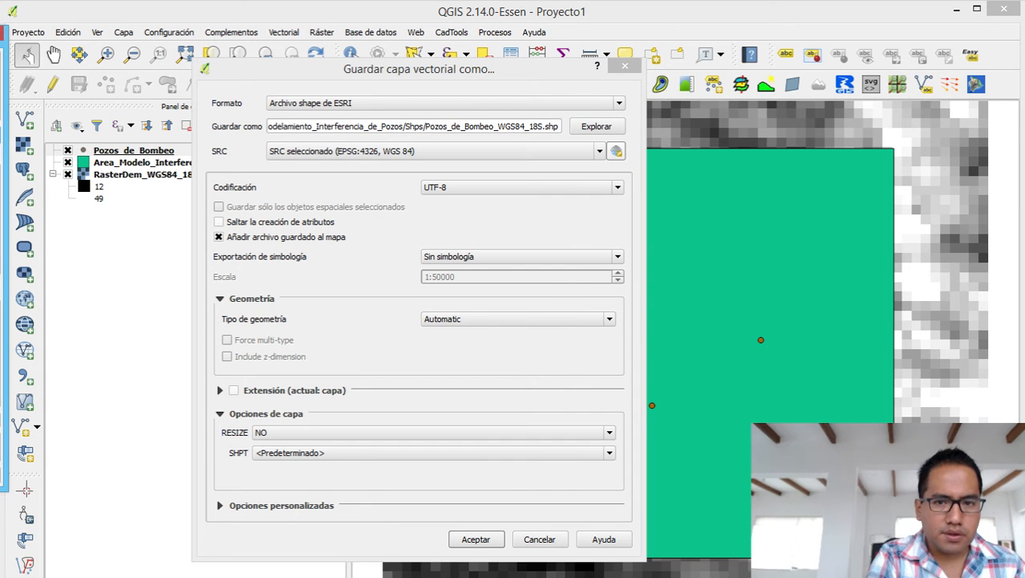
{"action": "left_click_drag", "start_coordinate": [0, 40], "coordinate": [591, 71]}
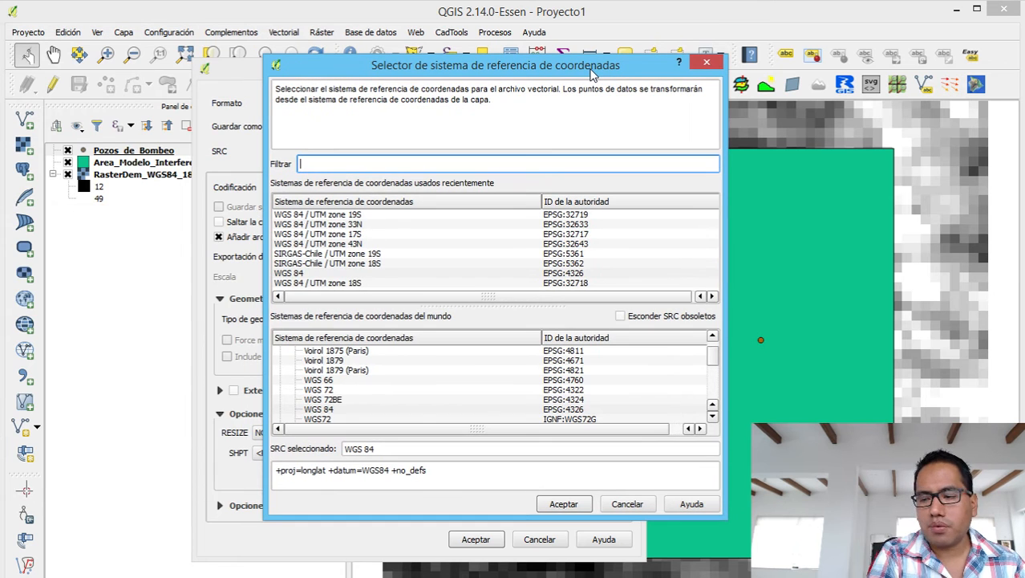
{"action": "type", "text": "32718"}
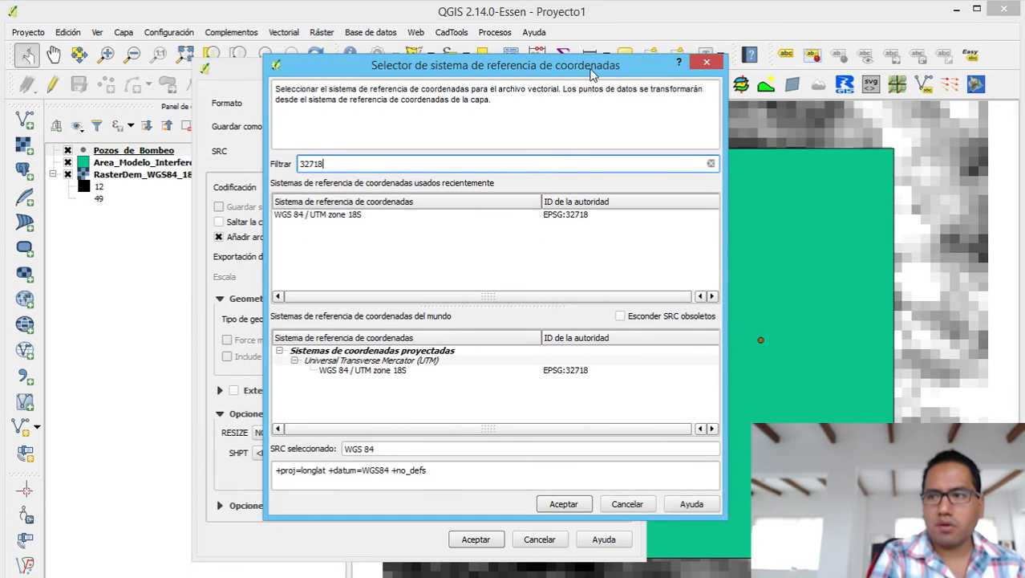
{"action": "left_click", "coordinate": [572, 226]}
{"action": "left_click", "coordinate": [575, 216]}
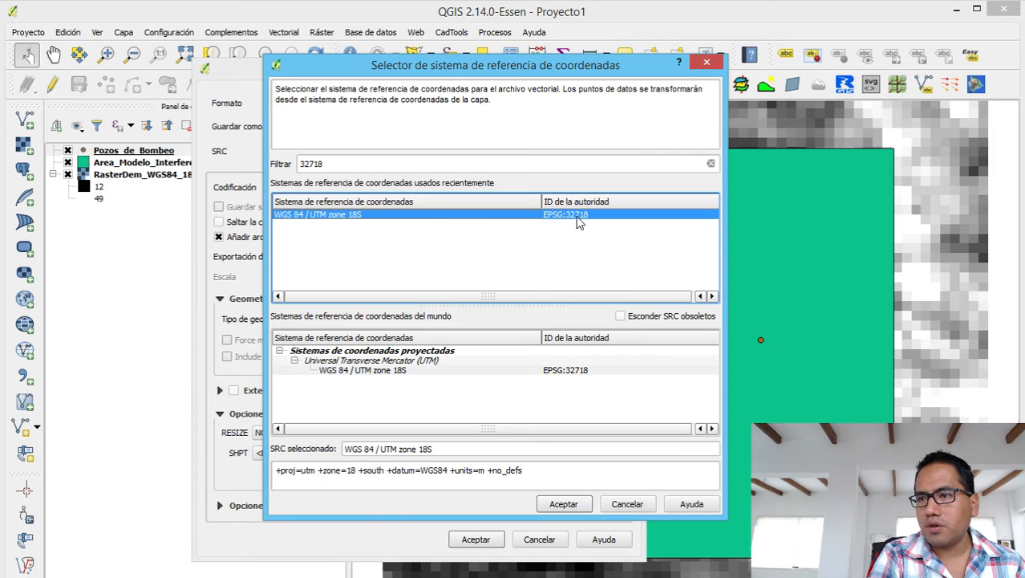
{"action": "left_click", "coordinate": [565, 503]}
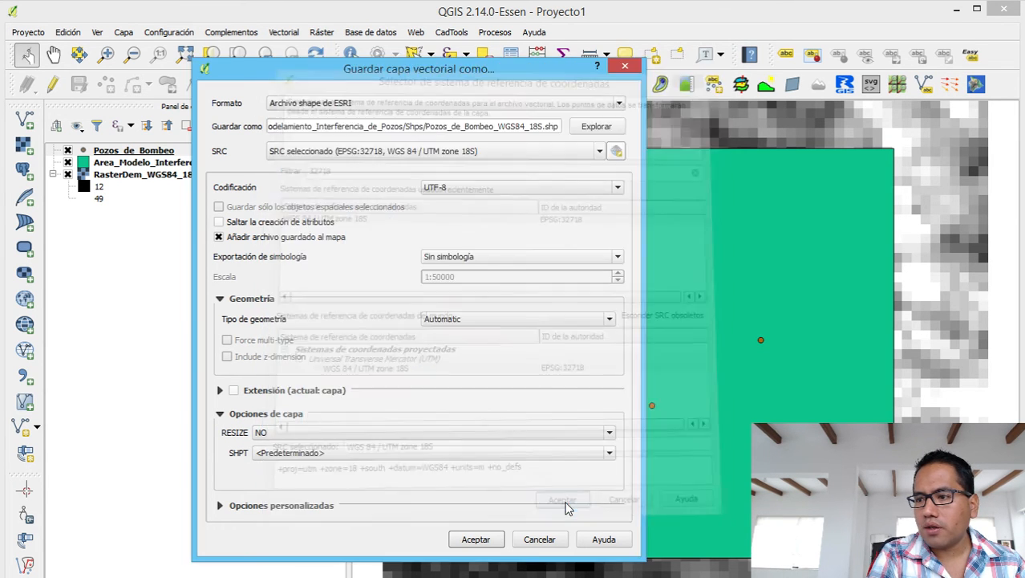
{"action": "left_click", "coordinate": [475, 539]}
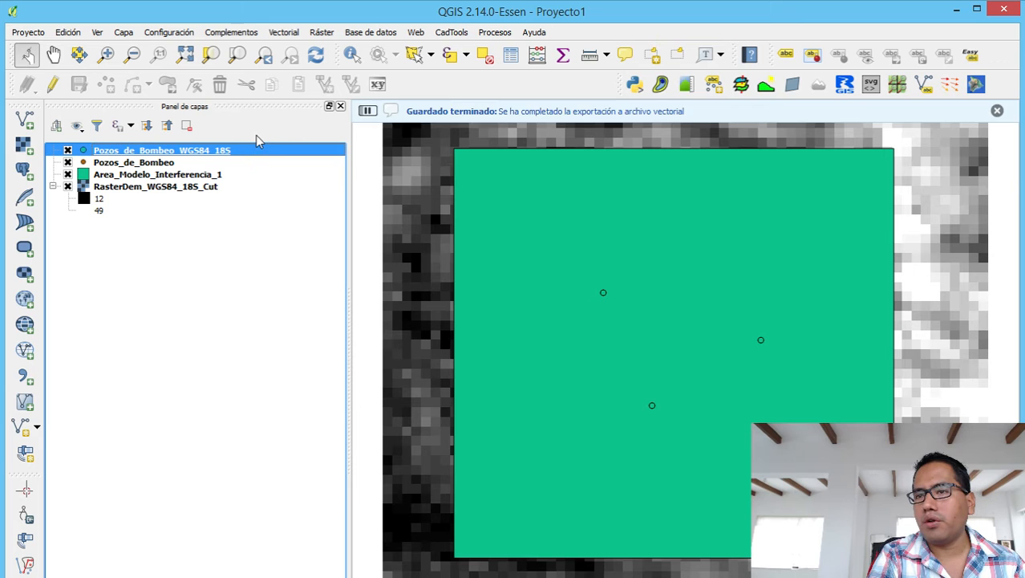
Remove the Pozos_de_Bombeo_WGS84_18S layer from the QGIS project and minimise QGIS.
{"action": "right_click", "coordinate": [235, 153]}
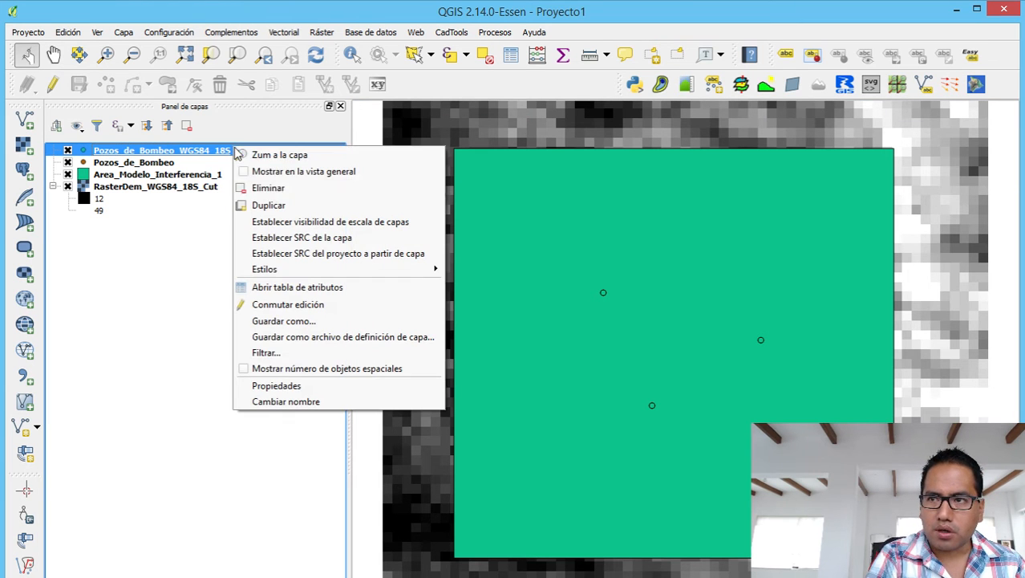
{"action": "left_click", "coordinate": [273, 189]}
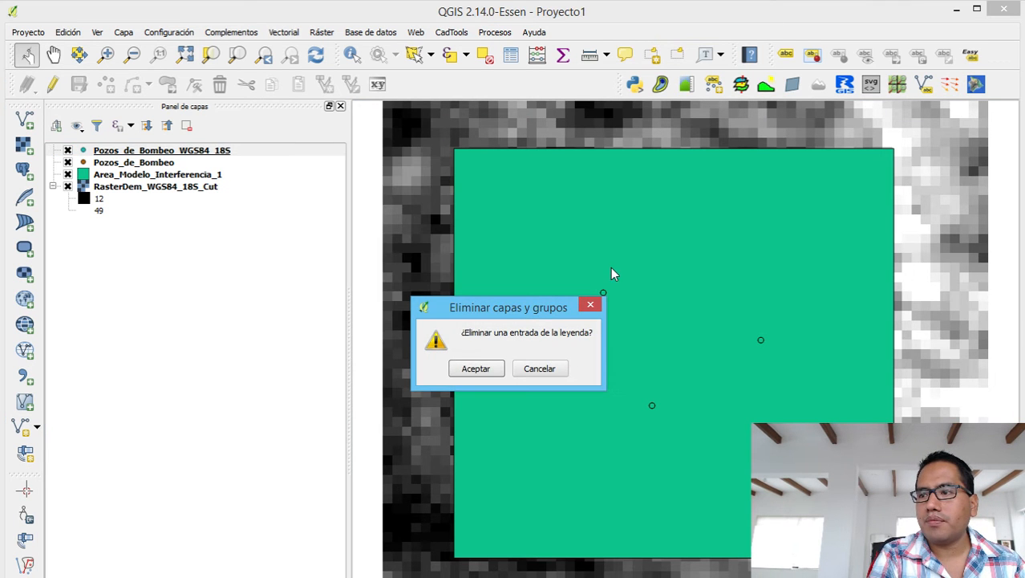
{"action": "left_click", "coordinate": [479, 368]}
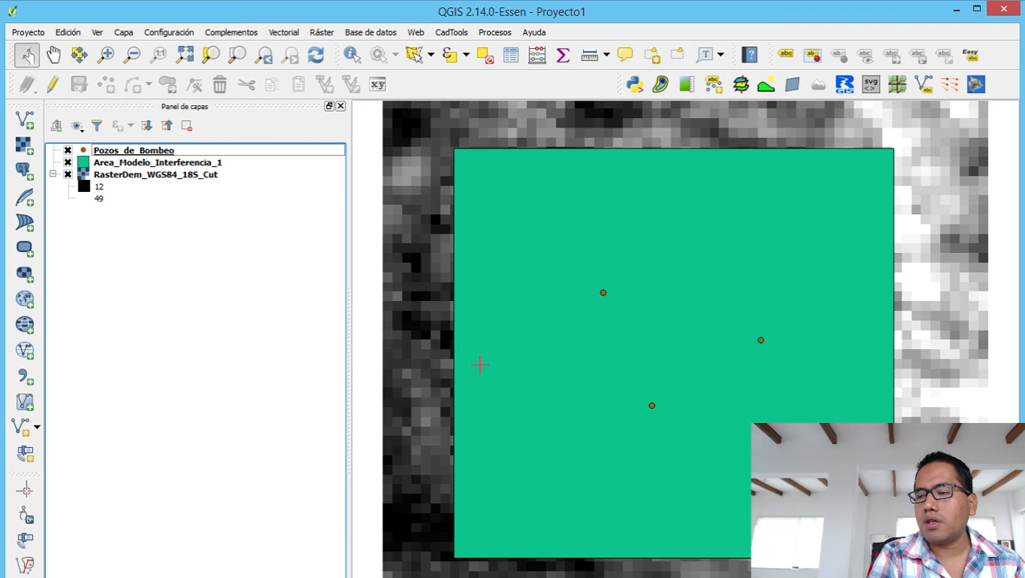
{"action": "left_click", "coordinate": [955, 8]}
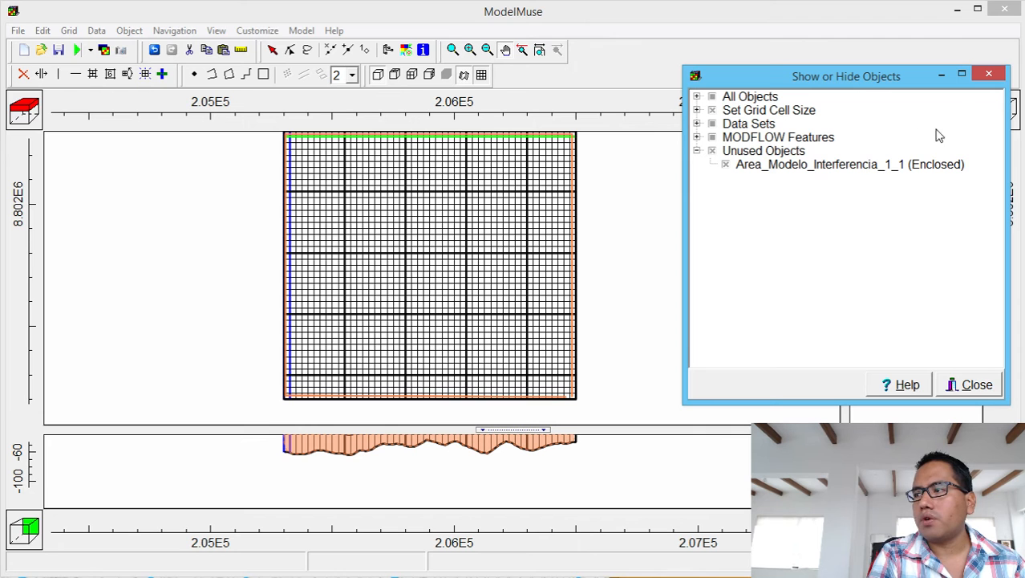
Open Pozos_de_Bombeo_WGS84_18S.shp through File > Import > Shapefile.
{"action": "left_click", "coordinate": [943, 76]}
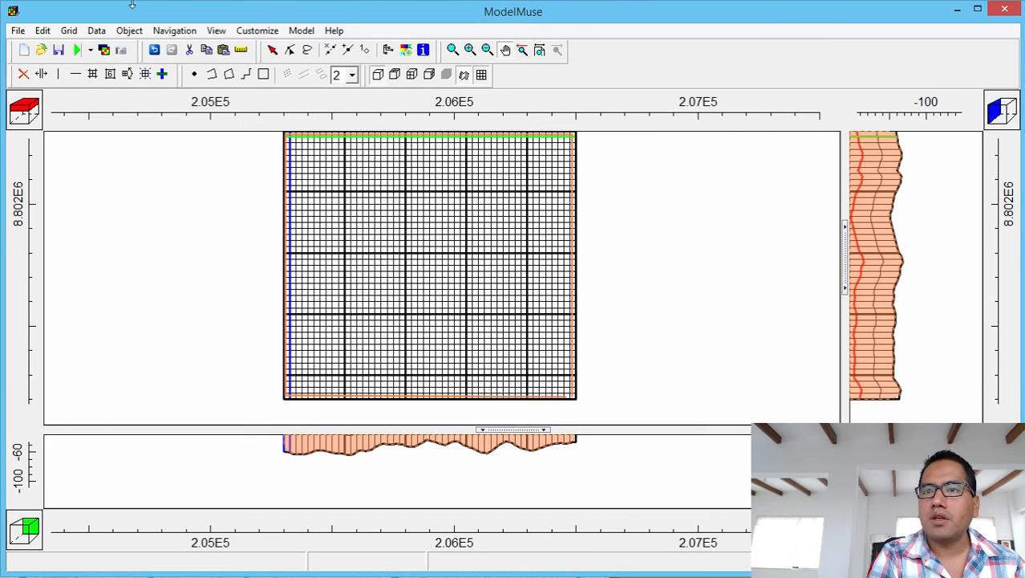
{"action": "left_click", "coordinate": [18, 31]}
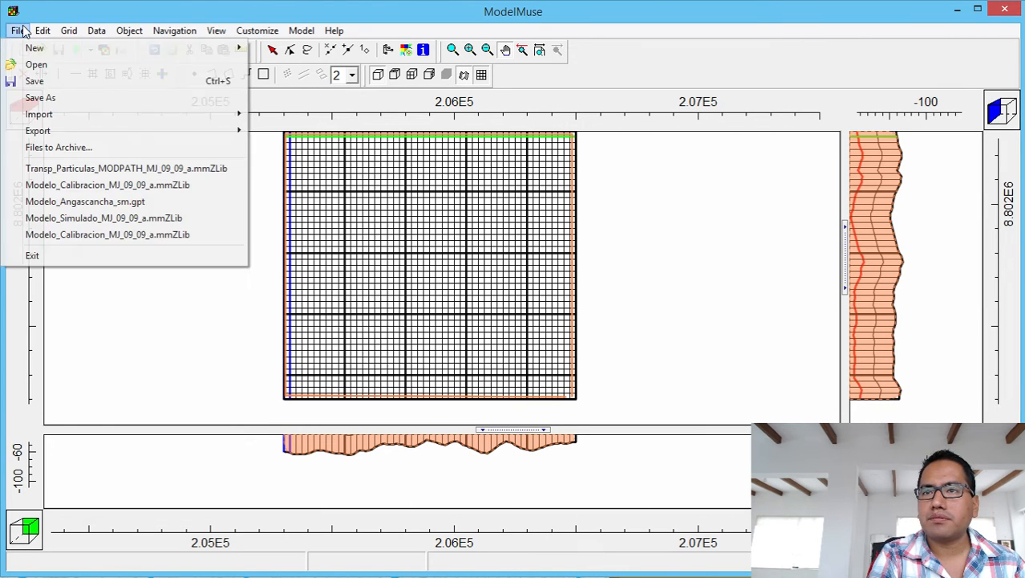
{"action": "mouse_move", "coordinate": [77, 118]}
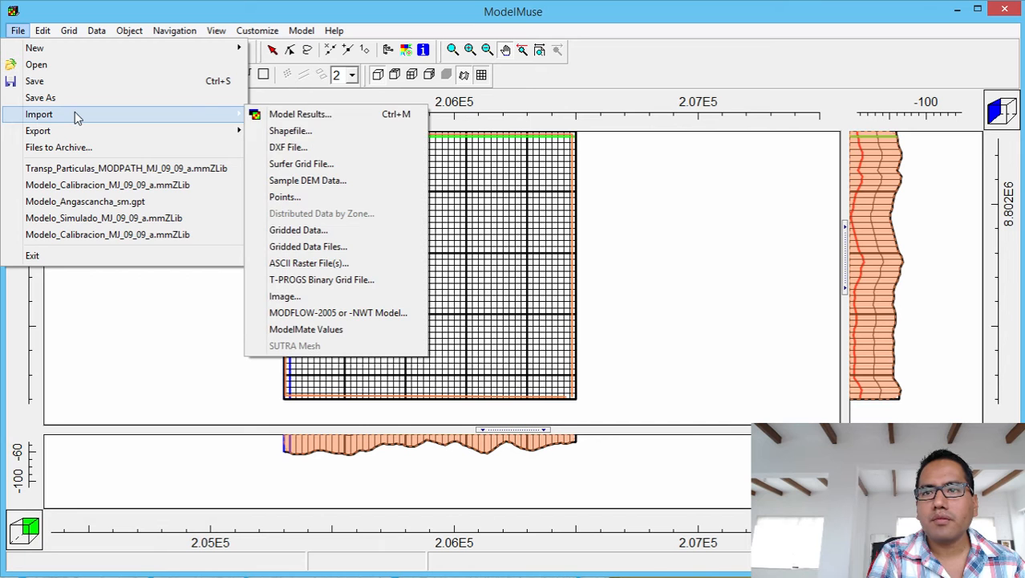
{"action": "left_click", "coordinate": [345, 134]}
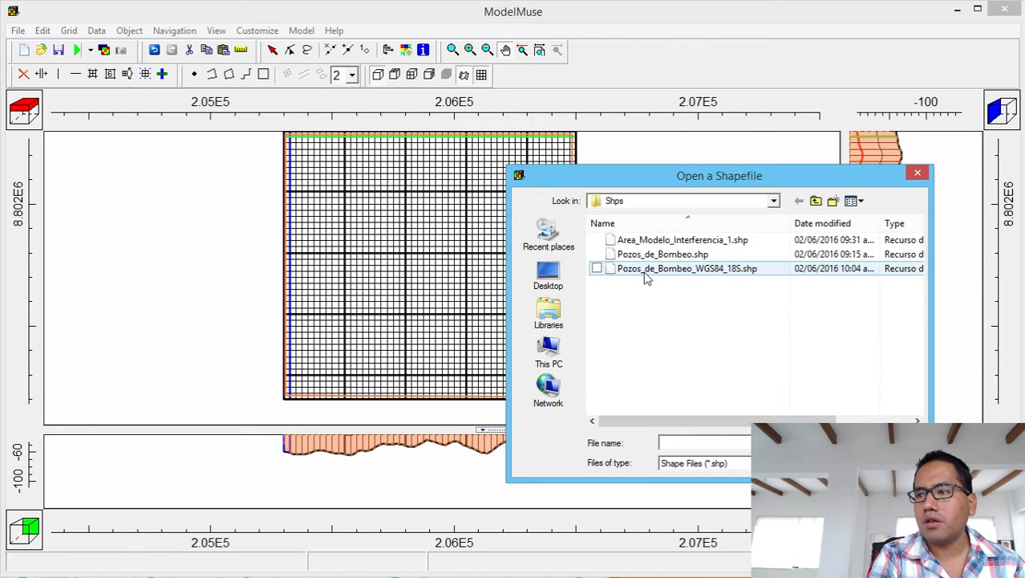
{"action": "left_click", "coordinate": [642, 273]}
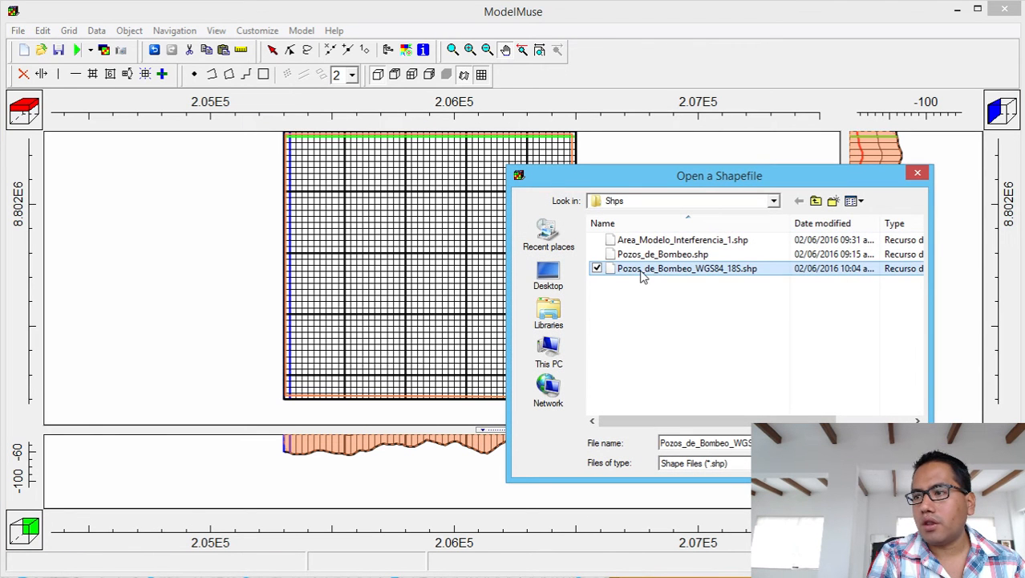
{"action": "double_click", "coordinate": [721, 273]}
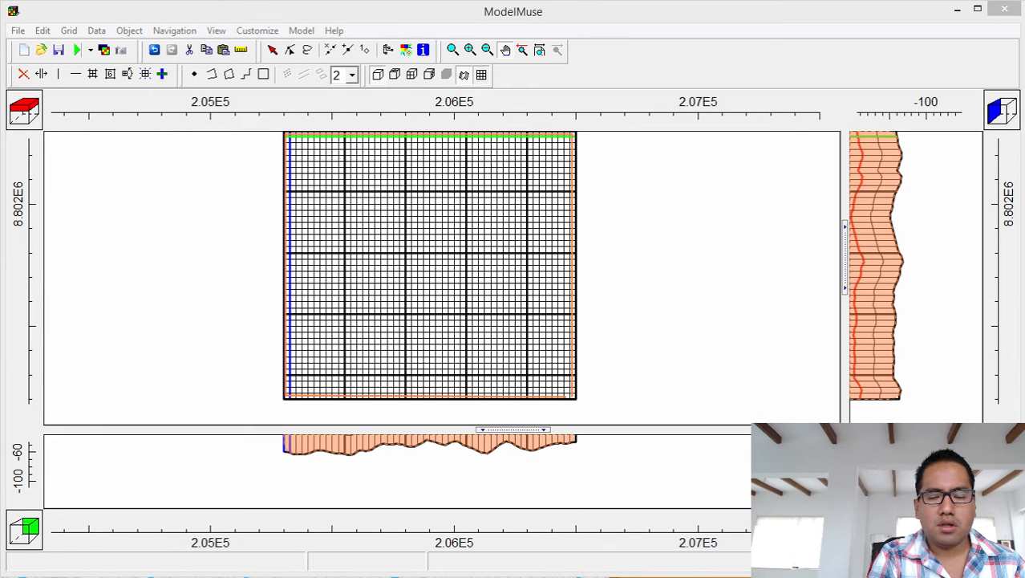
Import the wells with intersected cells checked and one Z formula, Model_Top - 40.
{"action": "left_click_drag", "start_coordinate": [402, 258], "coordinate": [905, 24]}
{"action": "left_click", "coordinate": [597, 115]}
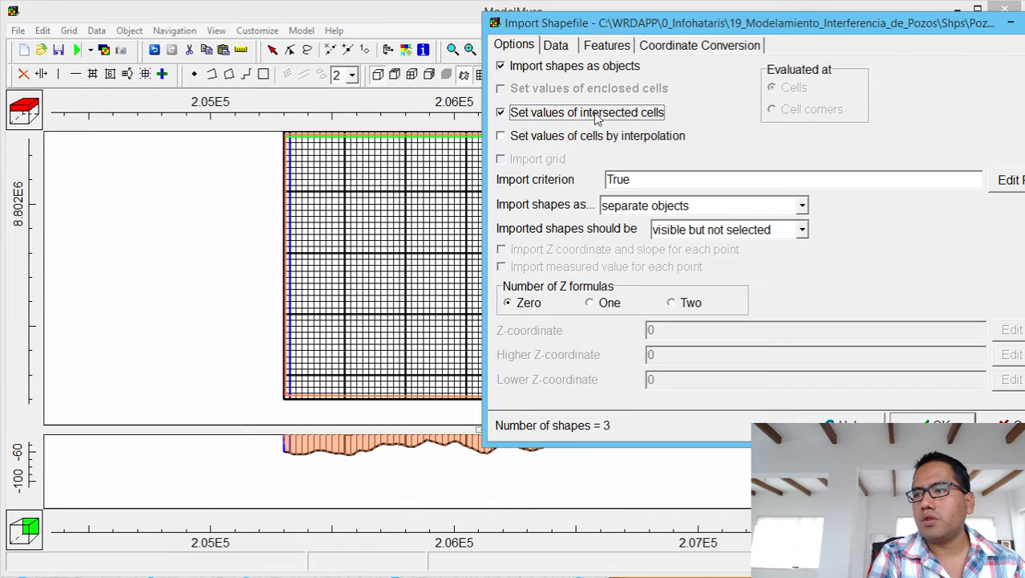
{"action": "left_click", "coordinate": [613, 303]}
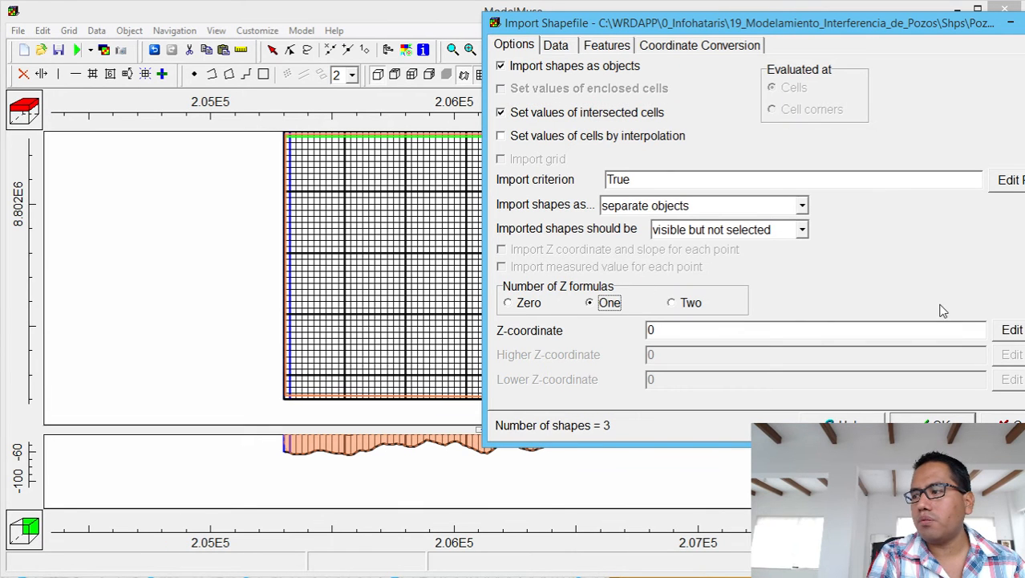
{"action": "left_click", "coordinate": [1012, 330]}
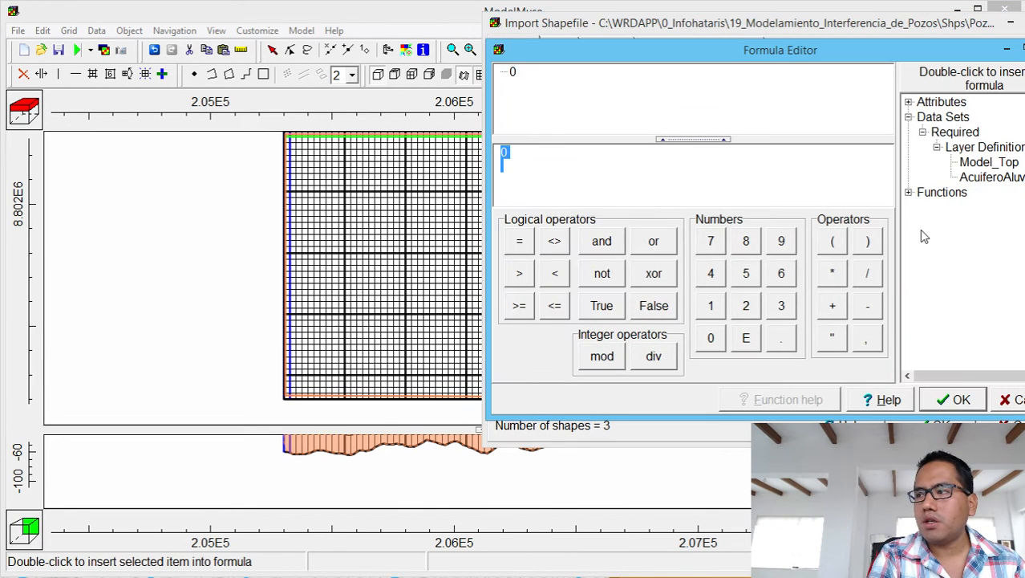
{"action": "double_click", "coordinate": [987, 162]}
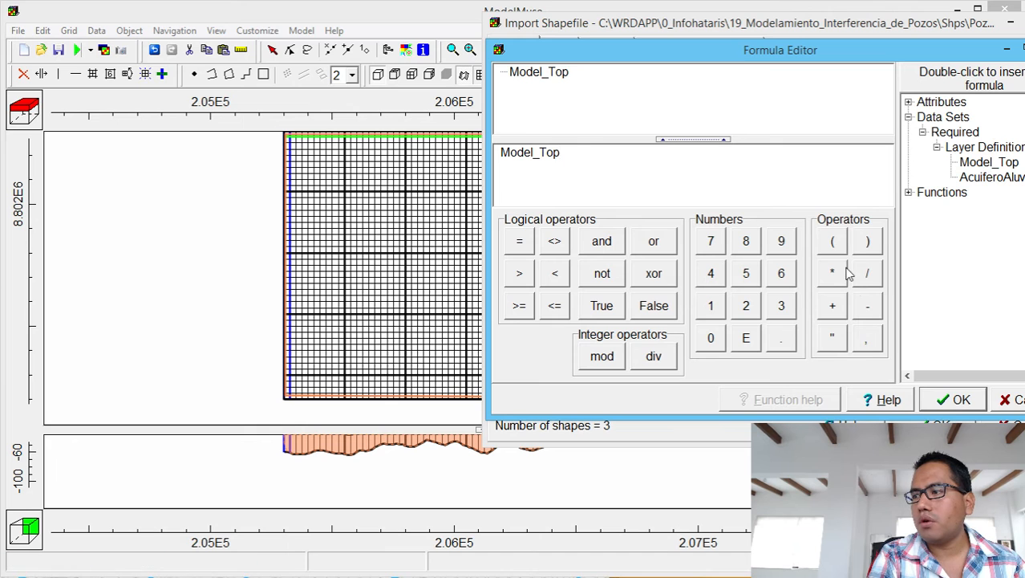
{"action": "left_click", "coordinate": [867, 305]}
{"action": "left_click", "coordinate": [711, 273]}
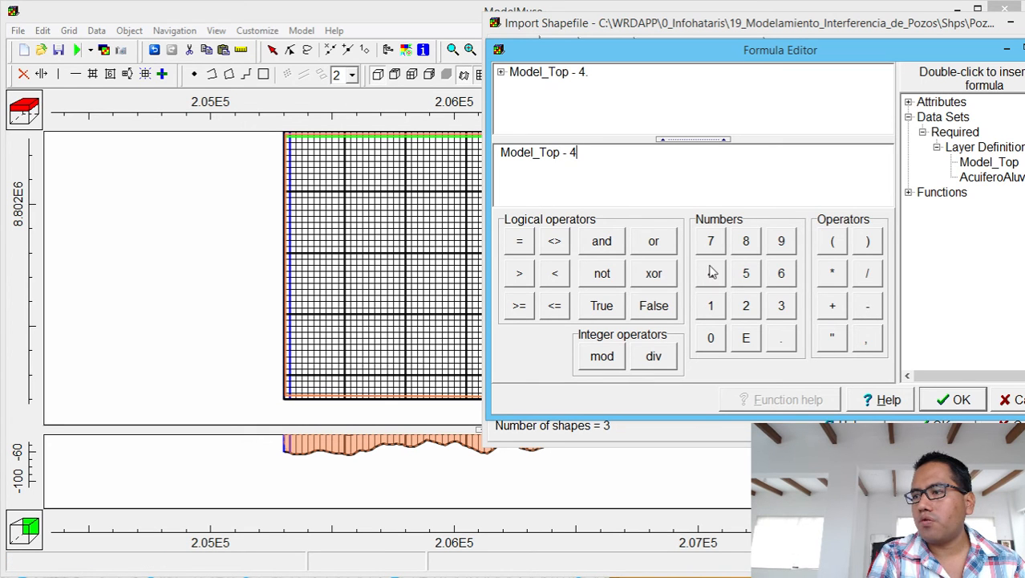
{"action": "left_click", "coordinate": [711, 338]}
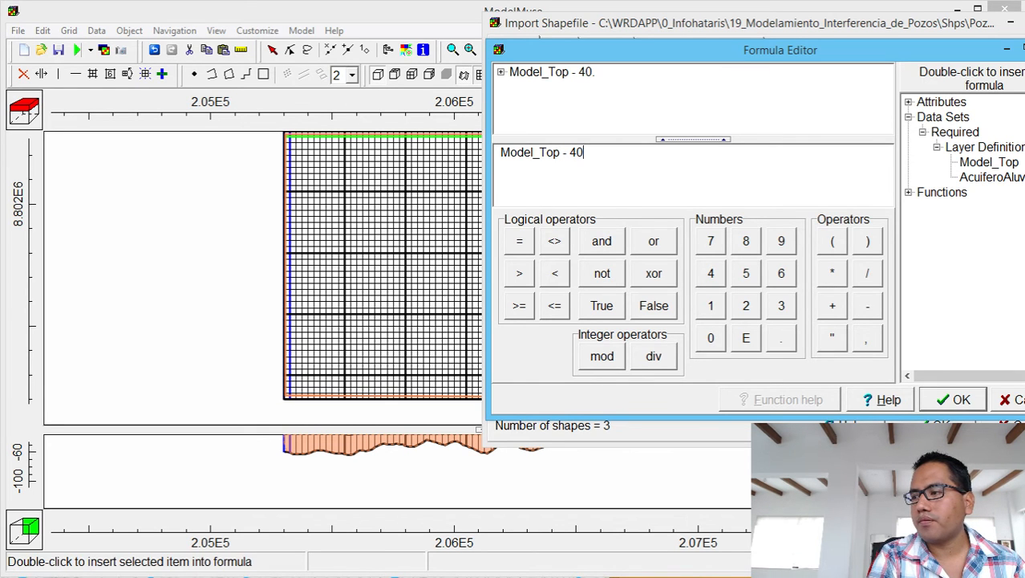
{"action": "left_click", "coordinate": [943, 401]}
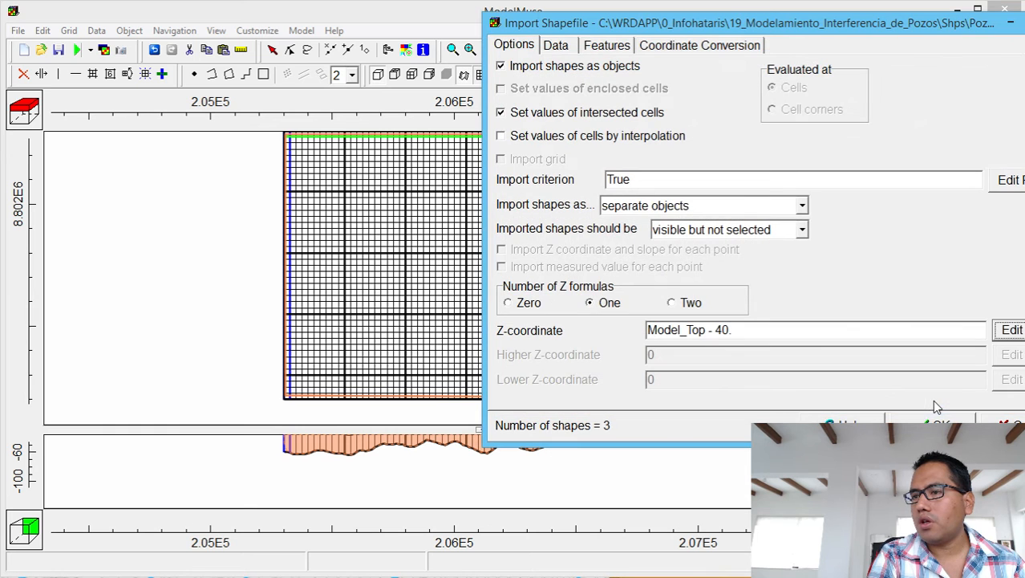
{"action": "left_click", "coordinate": [942, 425]}
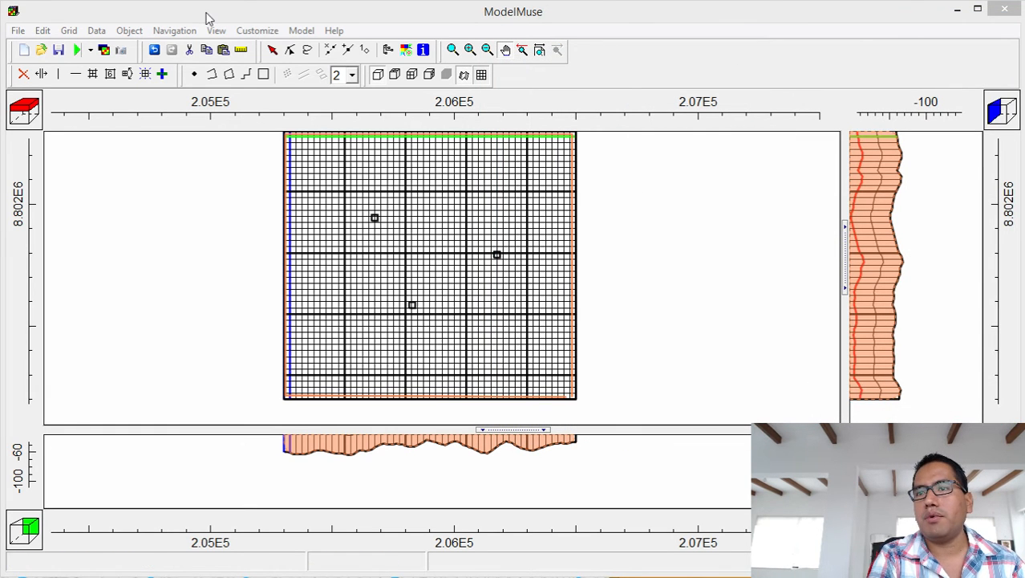
Select the upper well point and give it a teal object outline.
{"action": "left_click", "coordinate": [273, 48]}
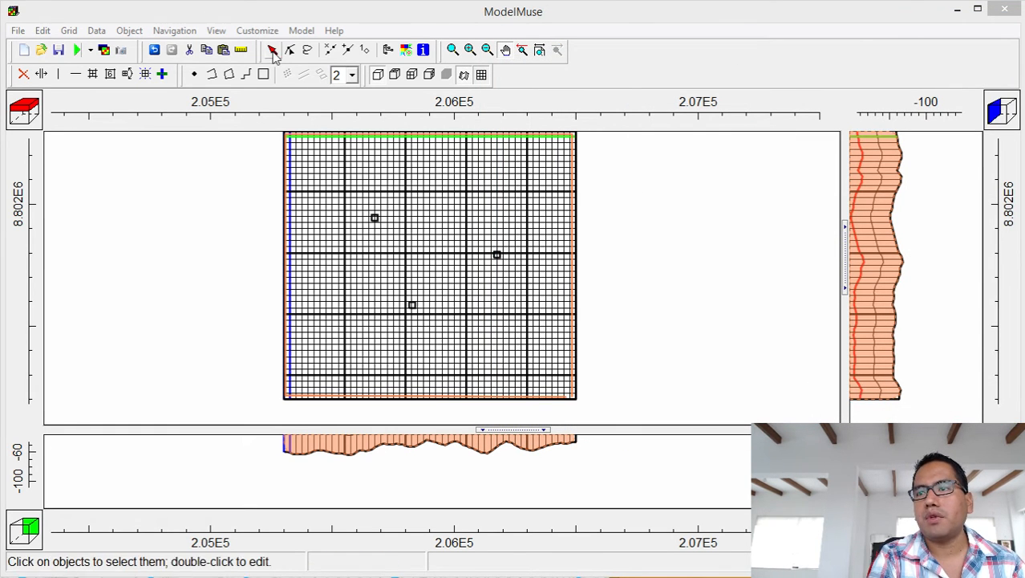
{"action": "left_click", "coordinate": [374, 218]}
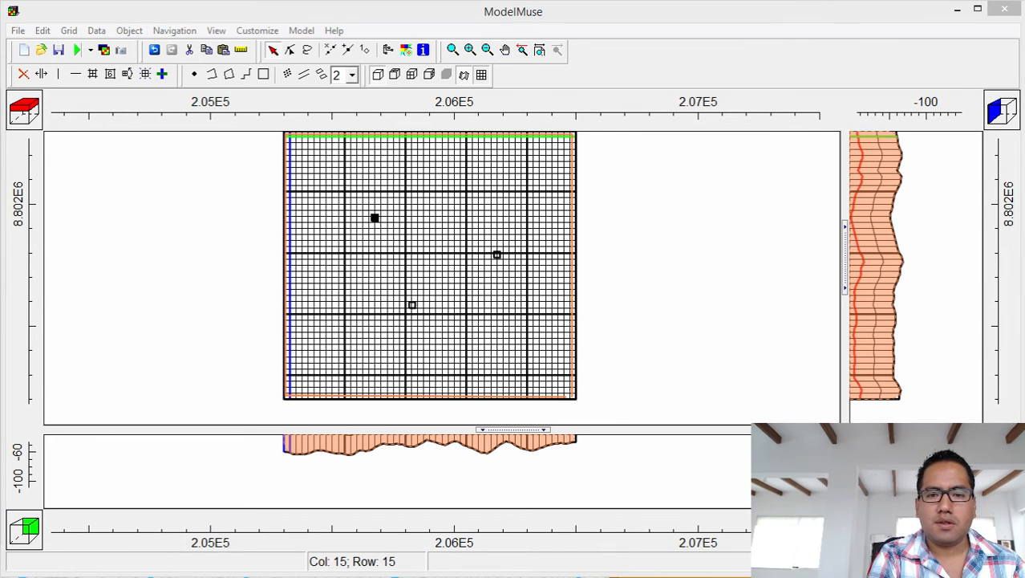
{"action": "left_click_drag", "start_coordinate": [2, 75], "coordinate": [822, 38]}
{"action": "left_click", "coordinate": [464, 215]}
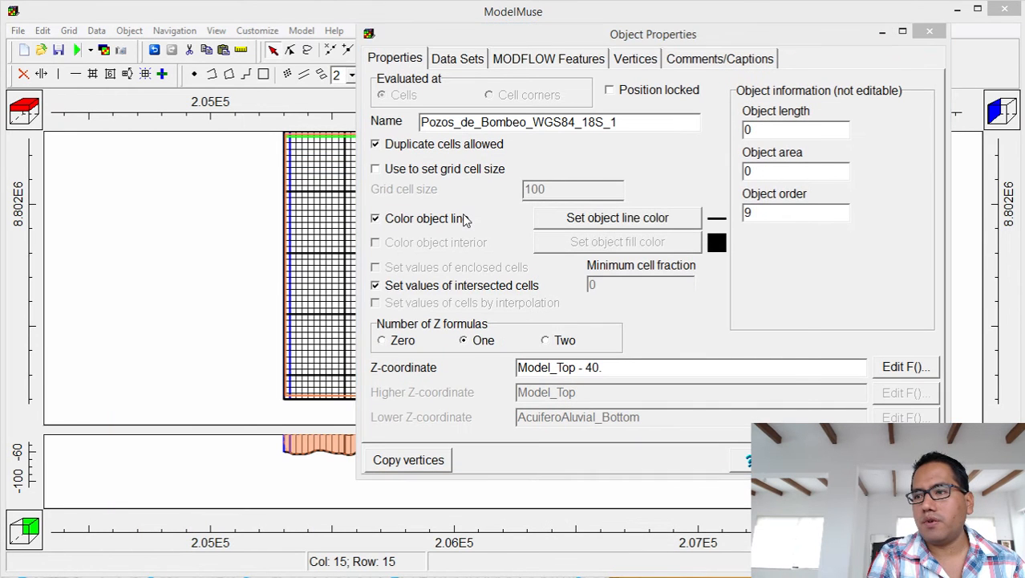
{"action": "left_click", "coordinate": [616, 221]}
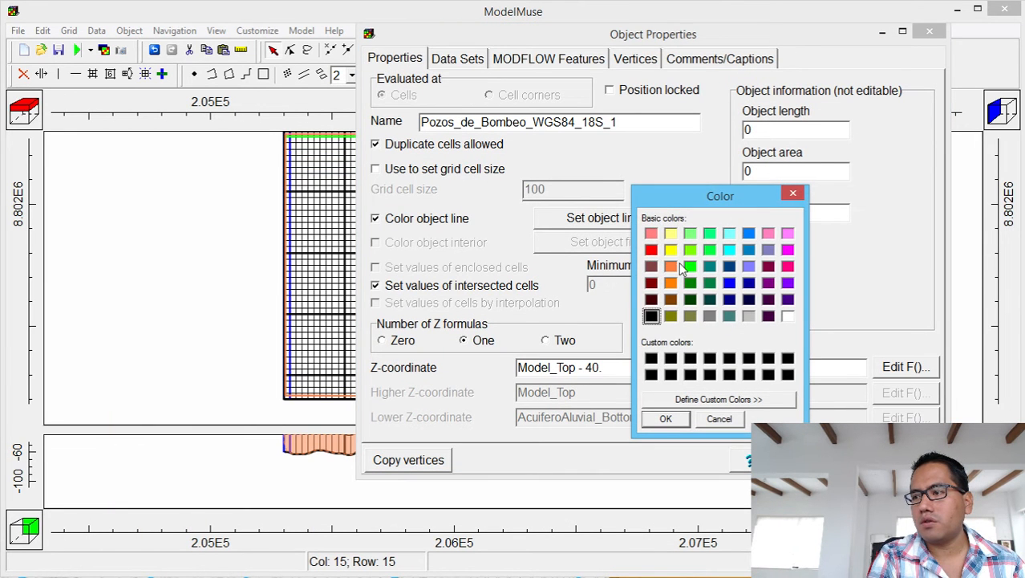
{"action": "left_click", "coordinate": [709, 266]}
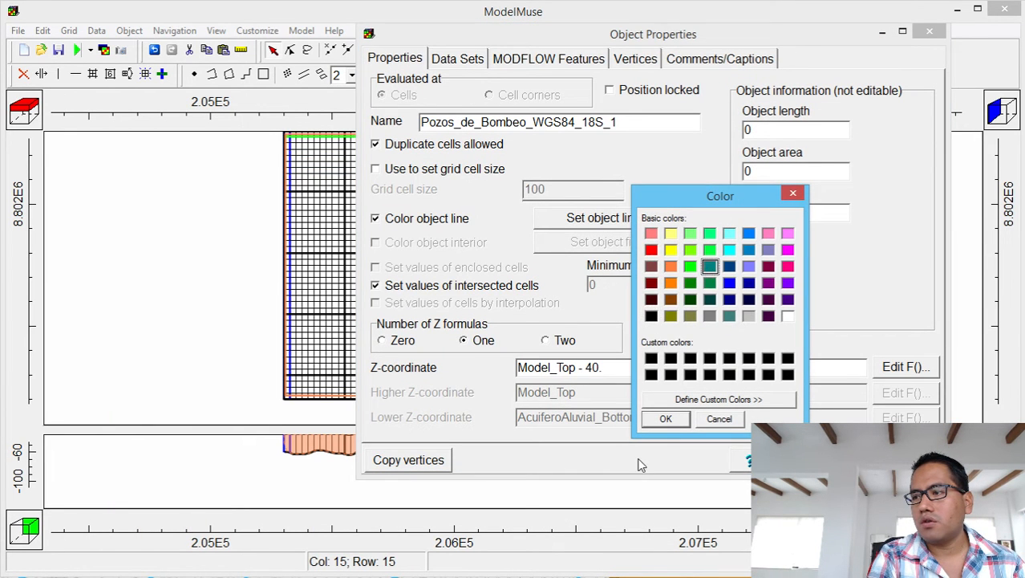
{"action": "left_click", "coordinate": [669, 418]}
Enable the WEL package for this well and add one time period.
{"action": "left_click", "coordinate": [523, 61]}
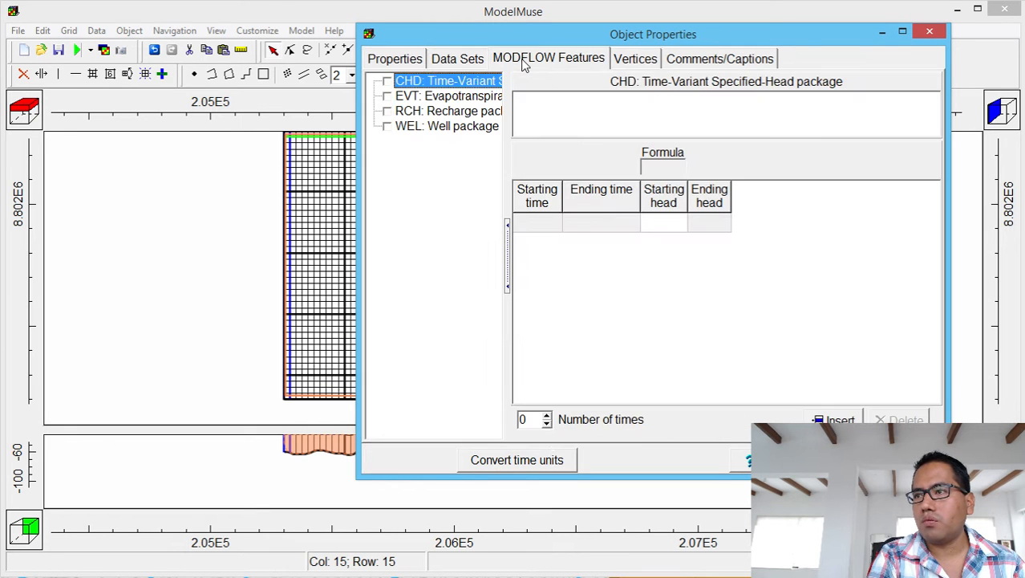
{"action": "left_click", "coordinate": [387, 127]}
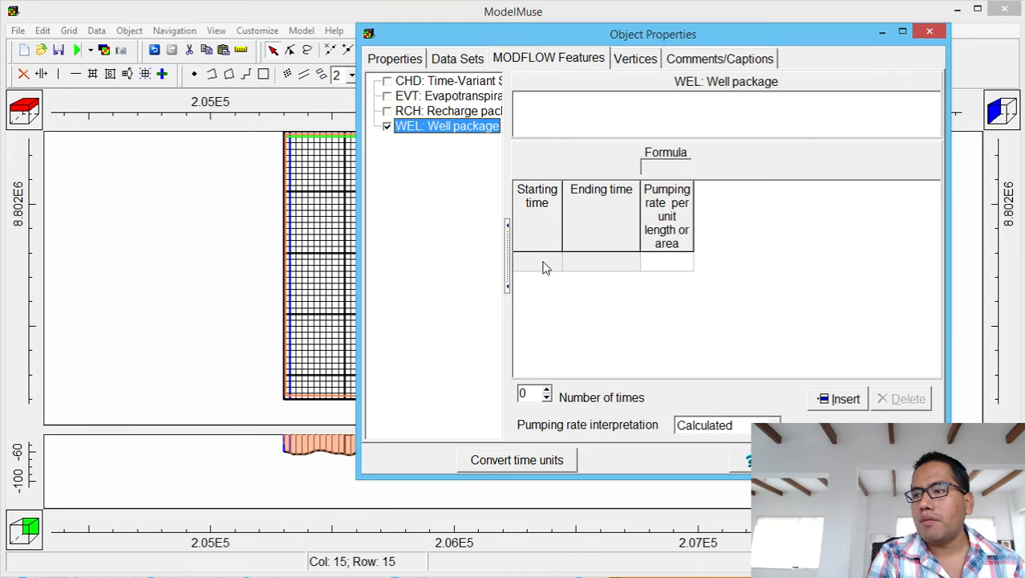
{"action": "left_click", "coordinate": [543, 261]}
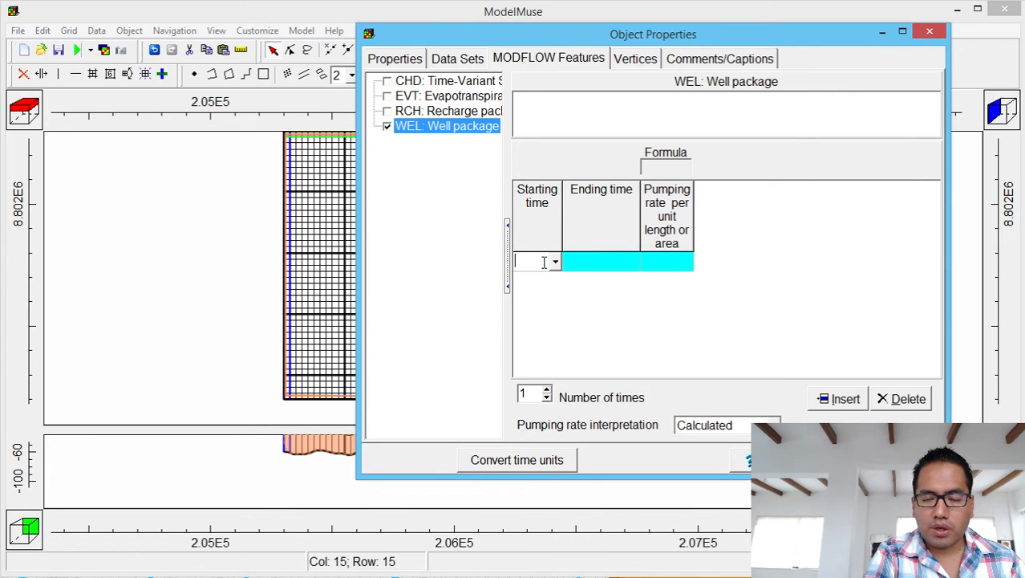
Set the WEL period's starting time to -1 and ending time to 473364000.
{"action": "left_click", "coordinate": [555, 262]}
{"action": "left_click", "coordinate": [552, 276]}
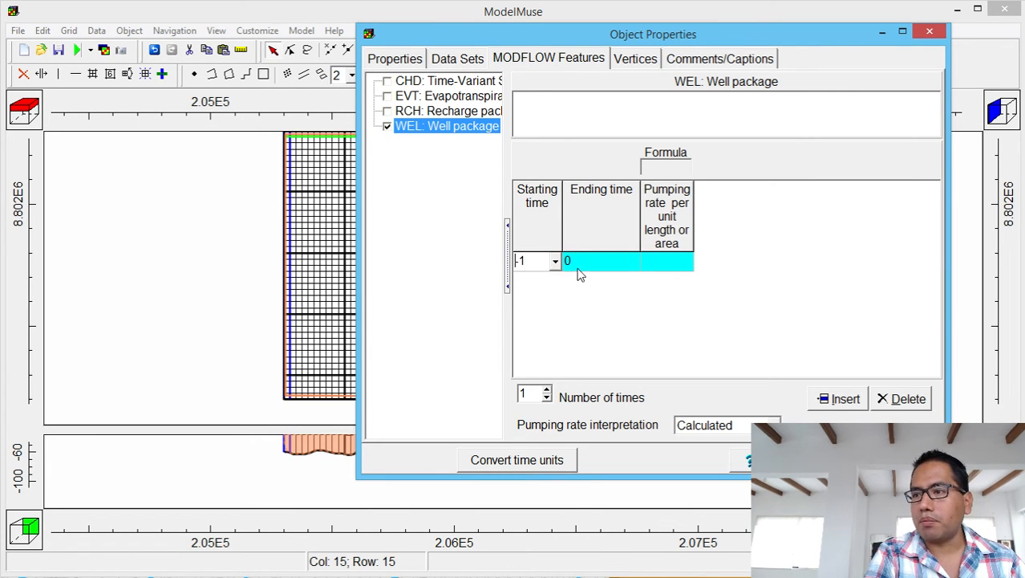
{"action": "left_click", "coordinate": [580, 268]}
{"action": "left_click", "coordinate": [633, 262]}
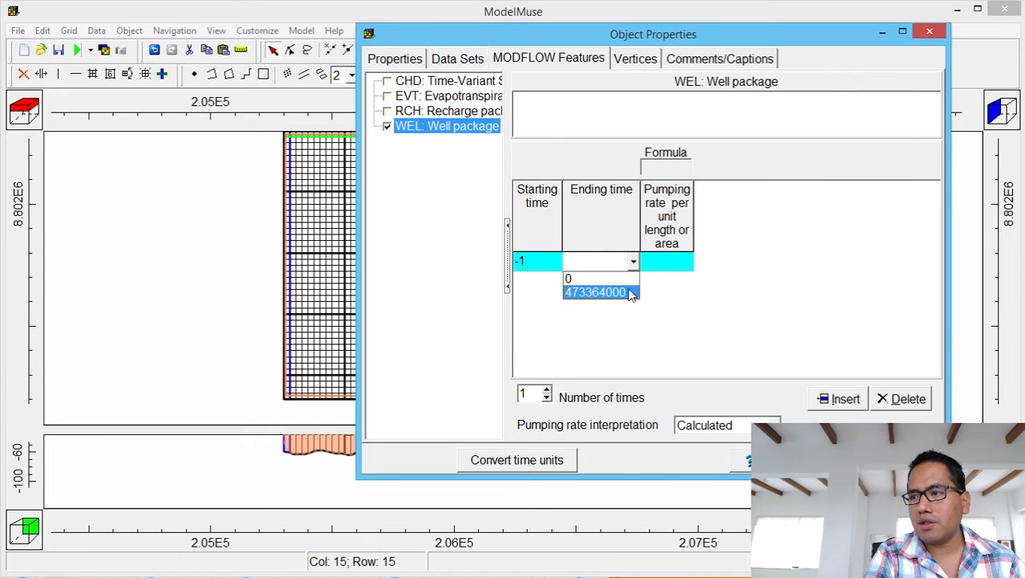
{"action": "left_click", "coordinate": [597, 292]}
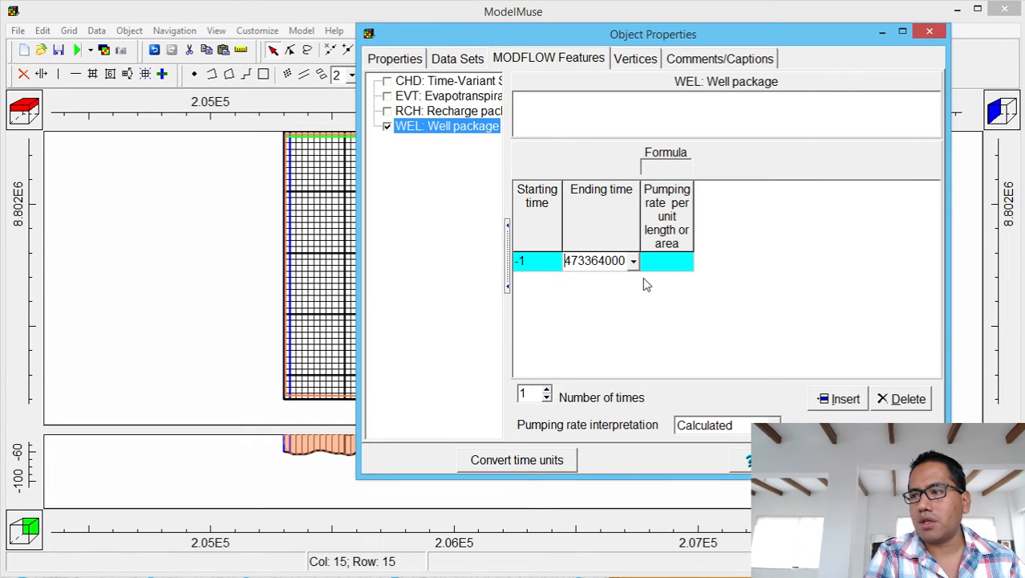
Set the rate interpretation to Direct and enter a pumping rate of -0.05.
{"action": "left_click", "coordinate": [747, 426]}
{"action": "left_click", "coordinate": [743, 457]}
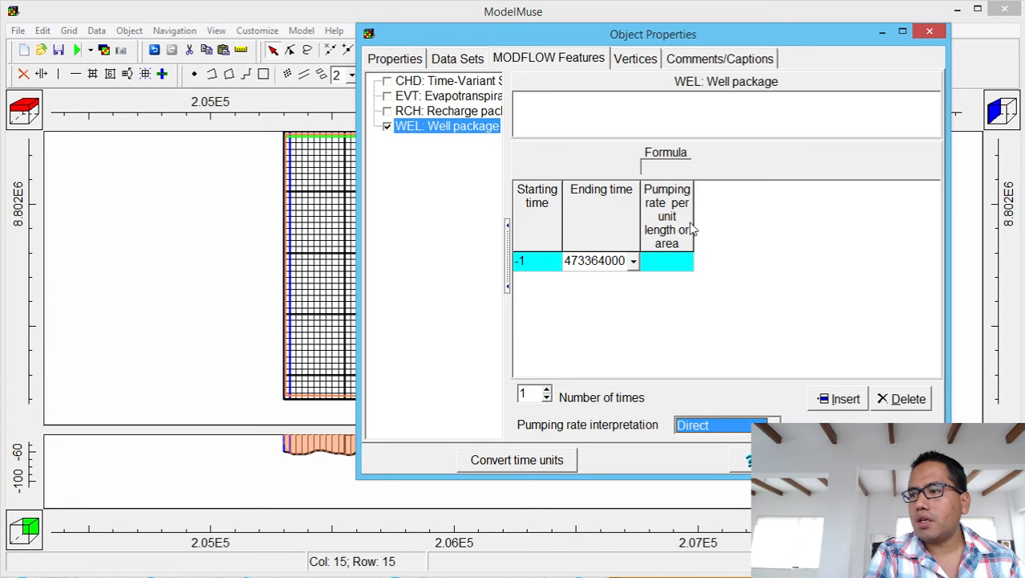
{"action": "left_click_drag", "start_coordinate": [691, 222], "coordinate": [834, 223]}
{"action": "left_click", "coordinate": [765, 268]}
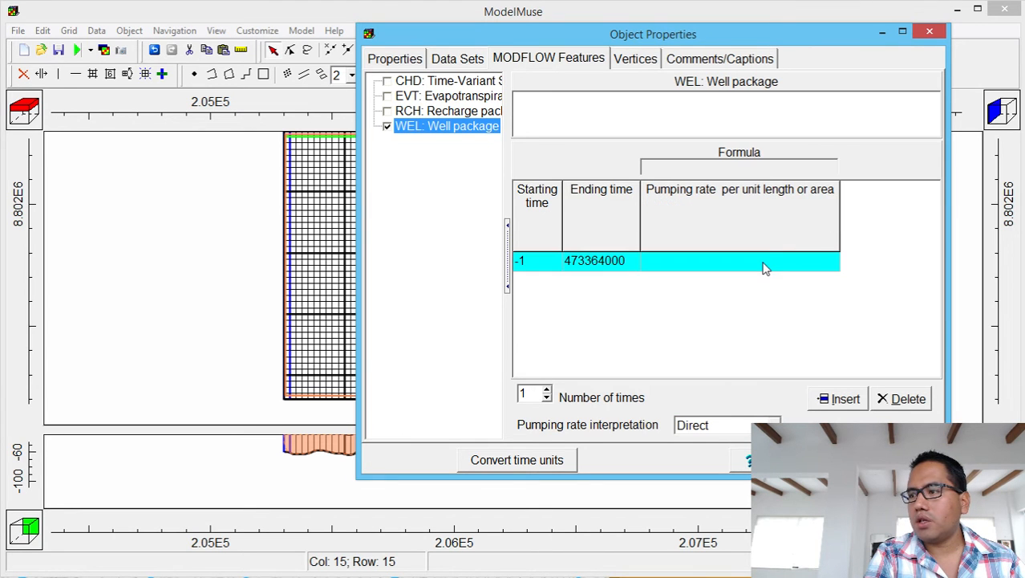
{"action": "left_click", "coordinate": [765, 265]}
{"action": "type", "text": "-0"}
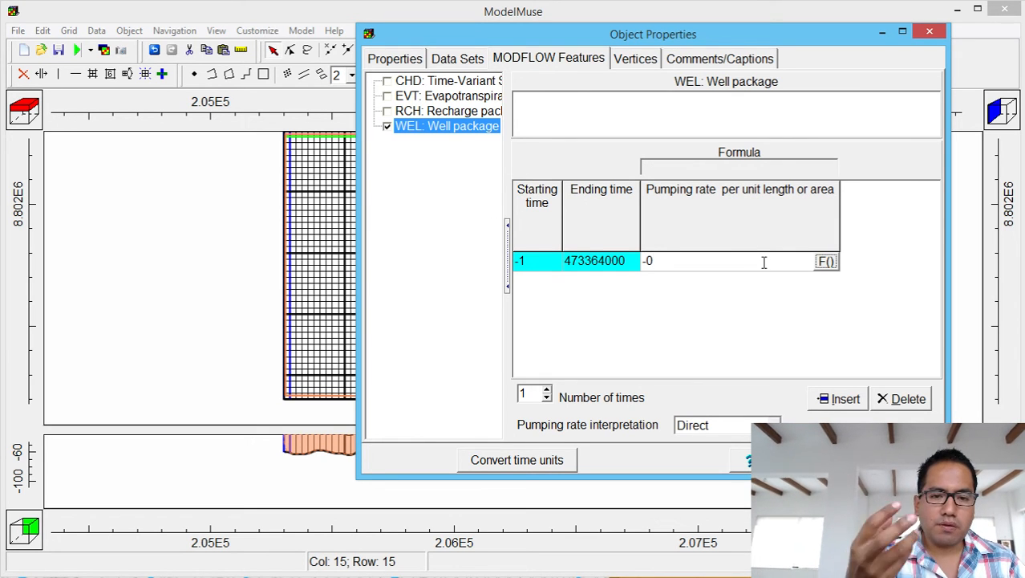
{"action": "type", "text": ".05"}
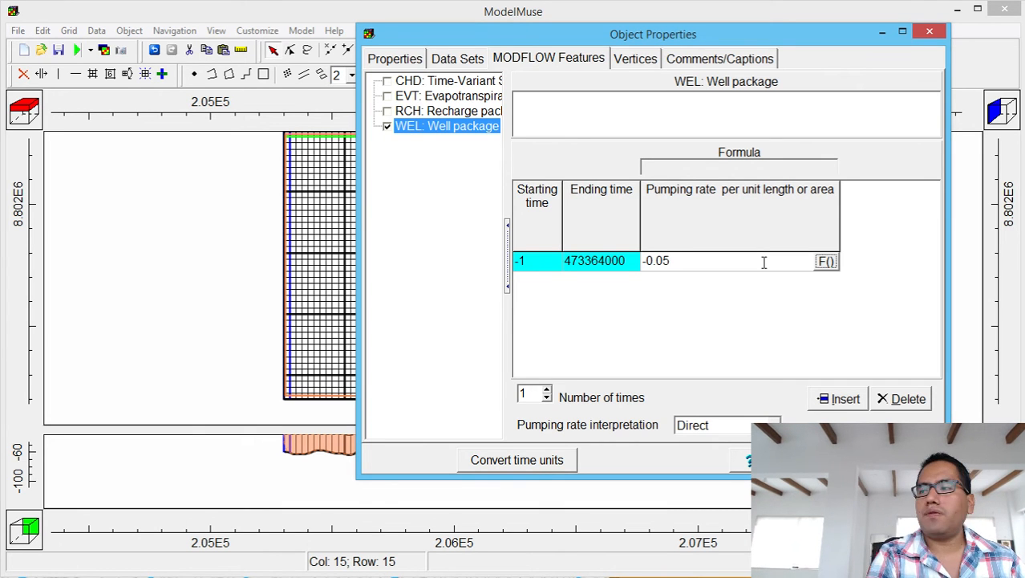
{"action": "key", "text": "Left"}
Change the well's pumping rate to 0 and close its Object Properties.
{"action": "type", "text": "0"}
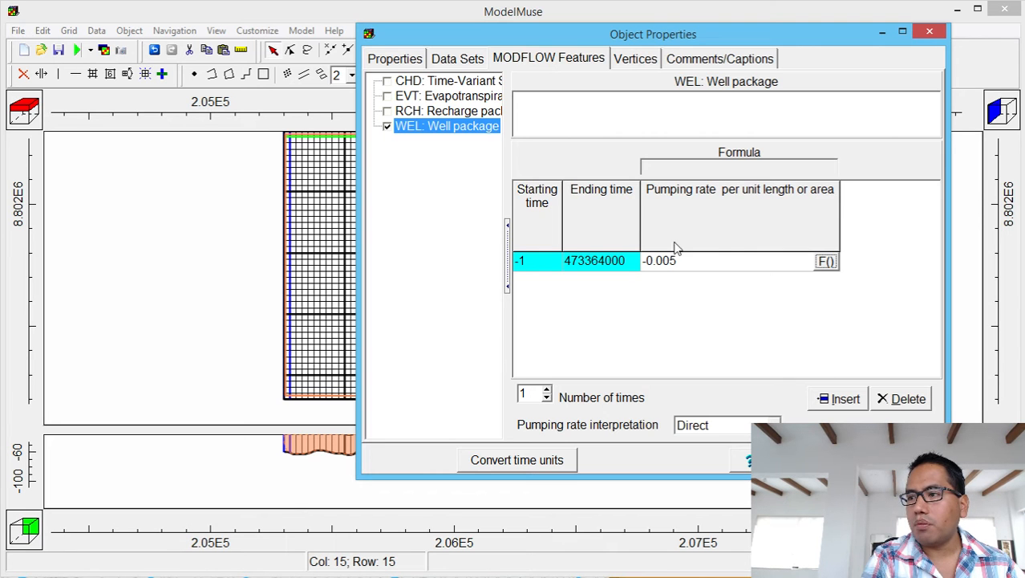
{"action": "left_click_drag", "start_coordinate": [693, 261], "coordinate": [544, 235]}
{"action": "type", "text": "0"}
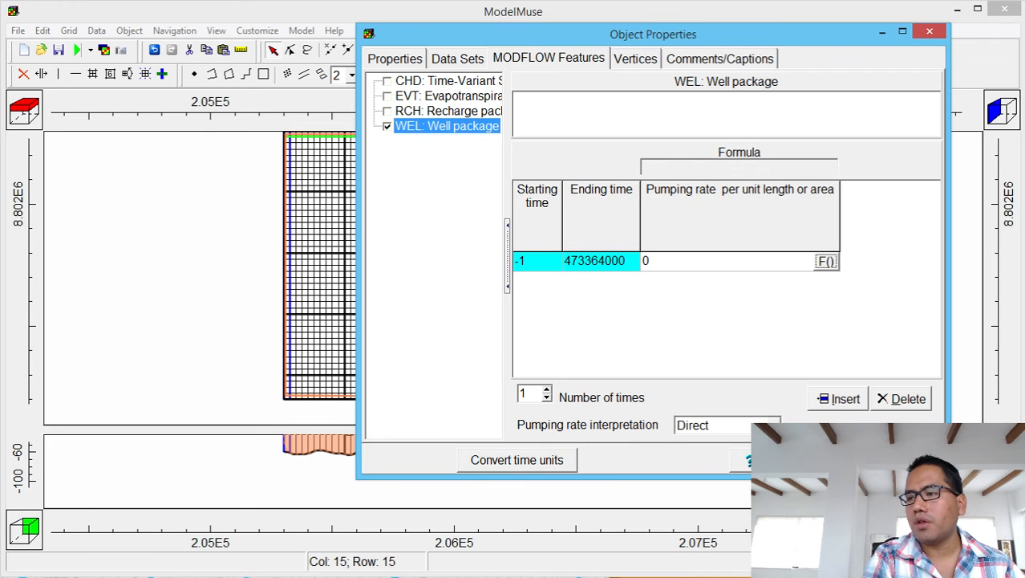
{"action": "left_click", "coordinate": [835, 459]}
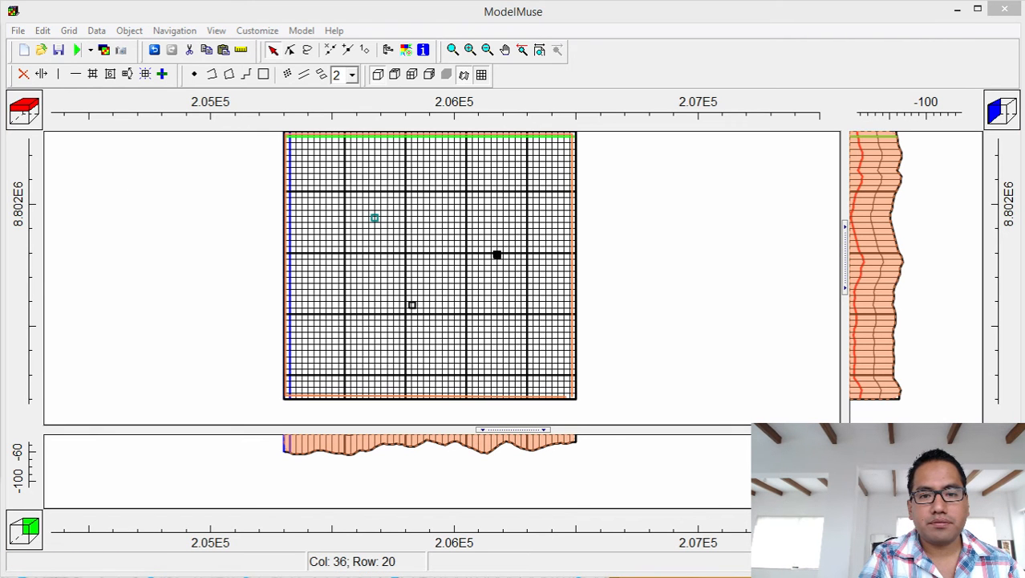
Give this well a light blue object outline.
{"action": "left_click_drag", "start_coordinate": [348, 86], "coordinate": [737, 108]}
{"action": "left_click", "coordinate": [552, 132]}
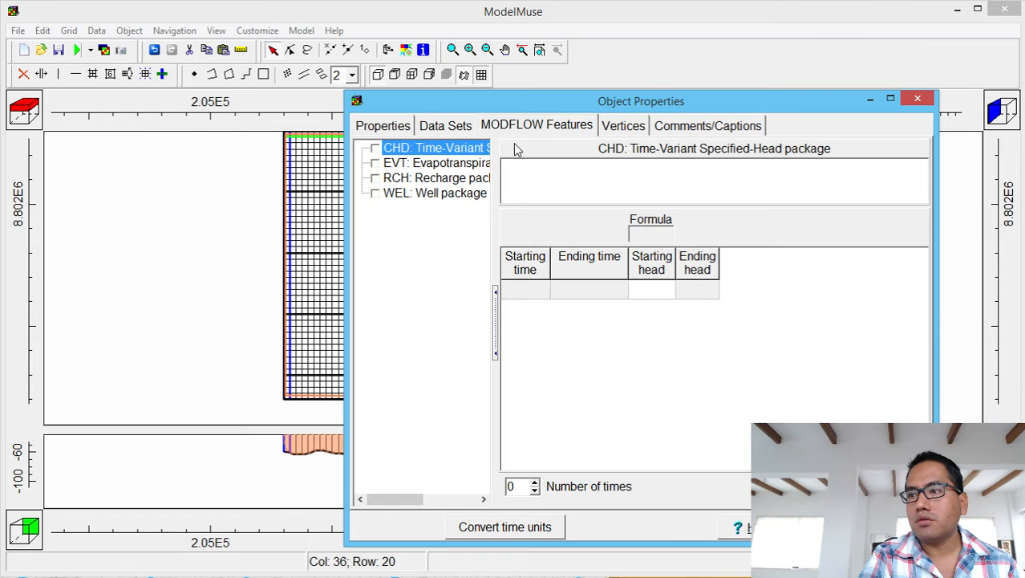
{"action": "left_click", "coordinate": [393, 131]}
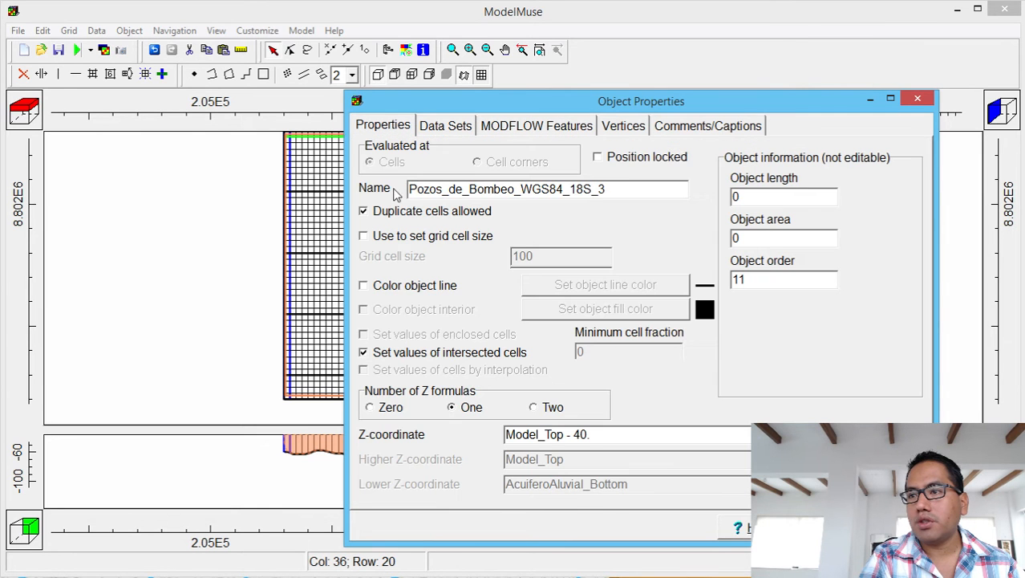
{"action": "left_click", "coordinate": [397, 286]}
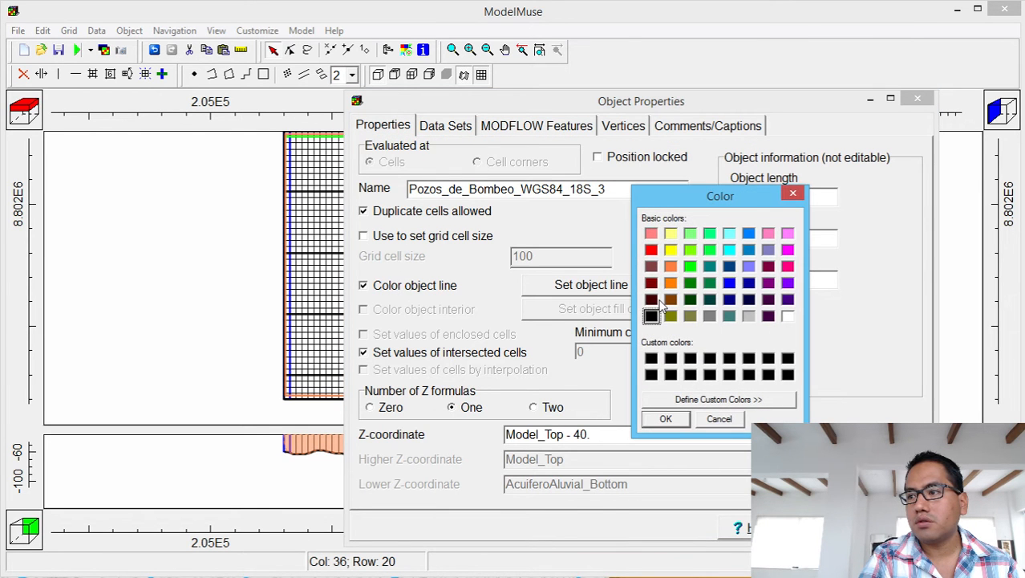
{"action": "left_click", "coordinate": [749, 266]}
{"action": "left_click", "coordinate": [666, 419]}
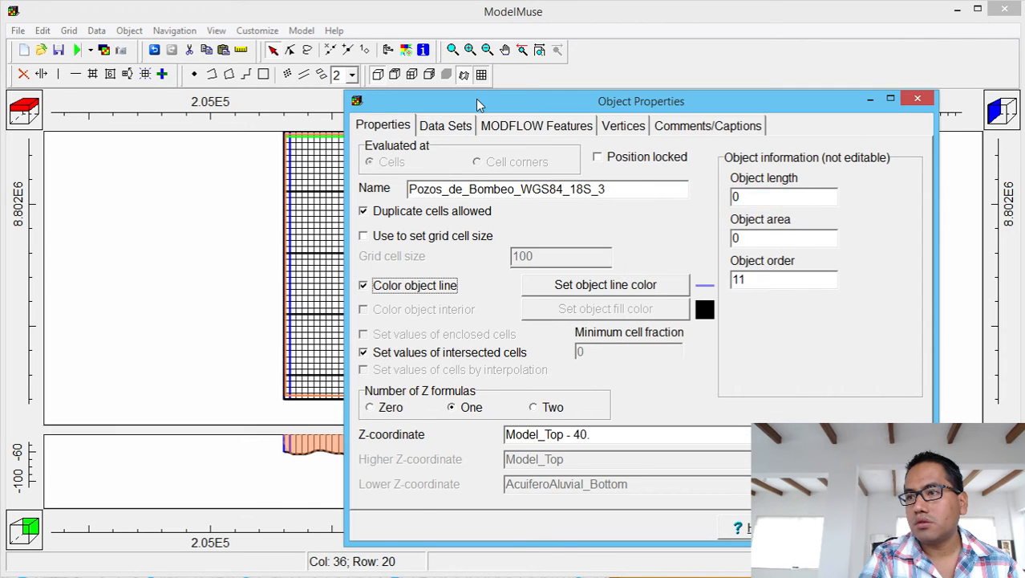
Enable WEL with one period from -1 to 0, Direct interpretation and rate 0.
{"action": "left_click", "coordinate": [513, 128]}
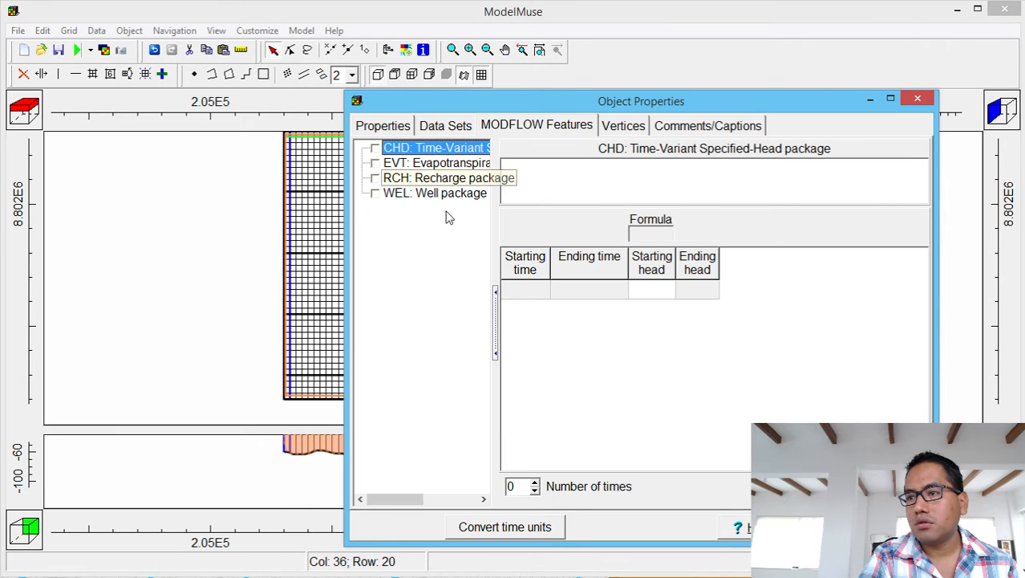
{"action": "left_click", "coordinate": [405, 194]}
{"action": "left_click", "coordinate": [374, 194]}
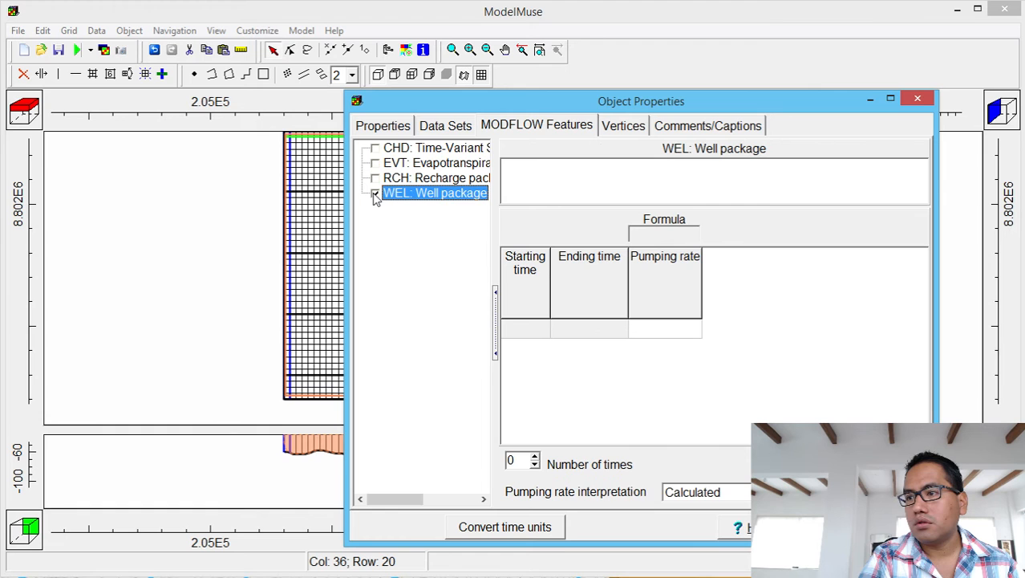
{"action": "left_click", "coordinate": [541, 331]}
{"action": "left_click", "coordinate": [543, 328]}
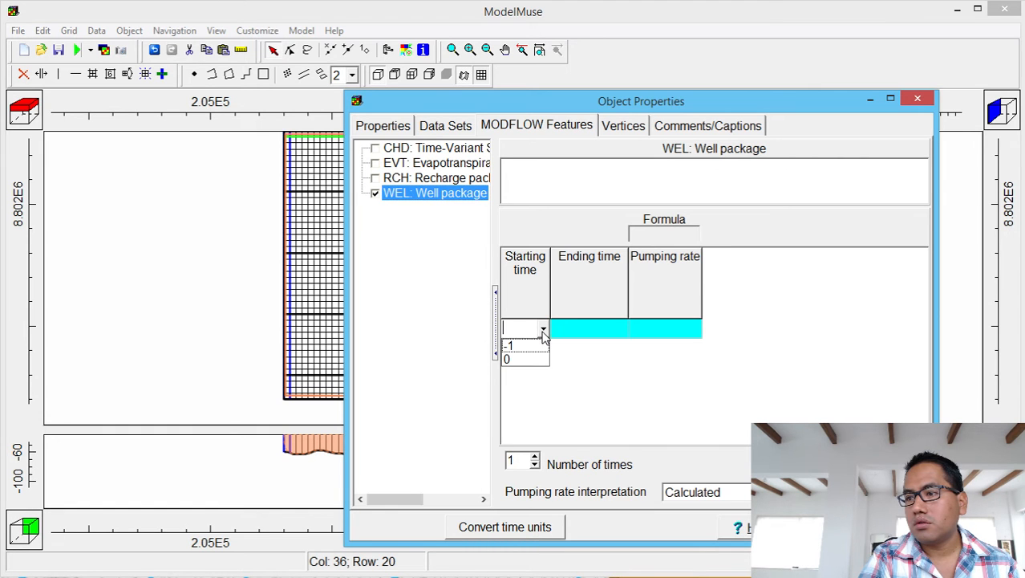
{"action": "left_click", "coordinate": [538, 346]}
{"action": "left_click", "coordinate": [666, 327]}
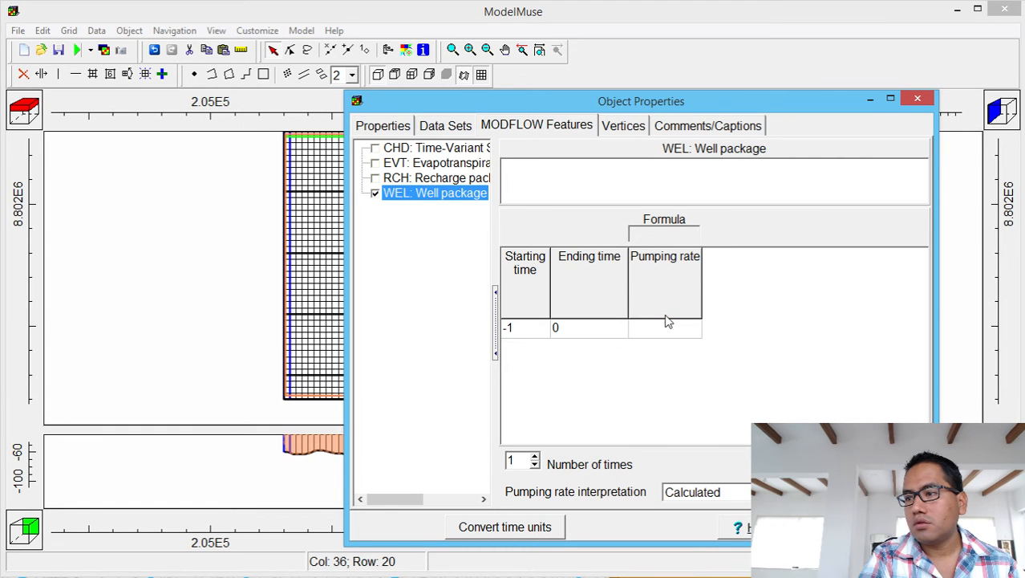
{"action": "left_click", "coordinate": [750, 492]}
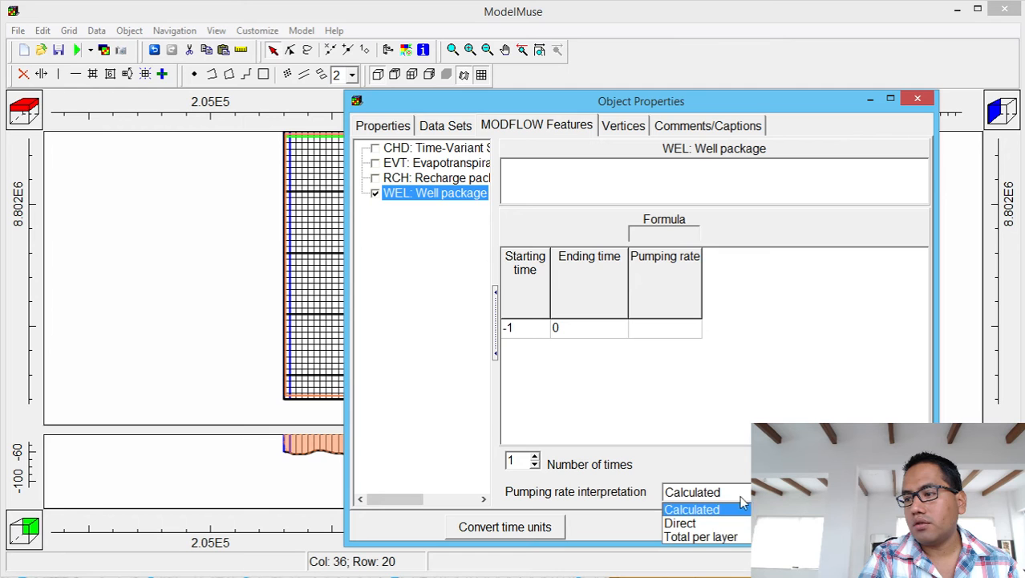
{"action": "left_click", "coordinate": [726, 522]}
{"action": "left_click", "coordinate": [649, 329]}
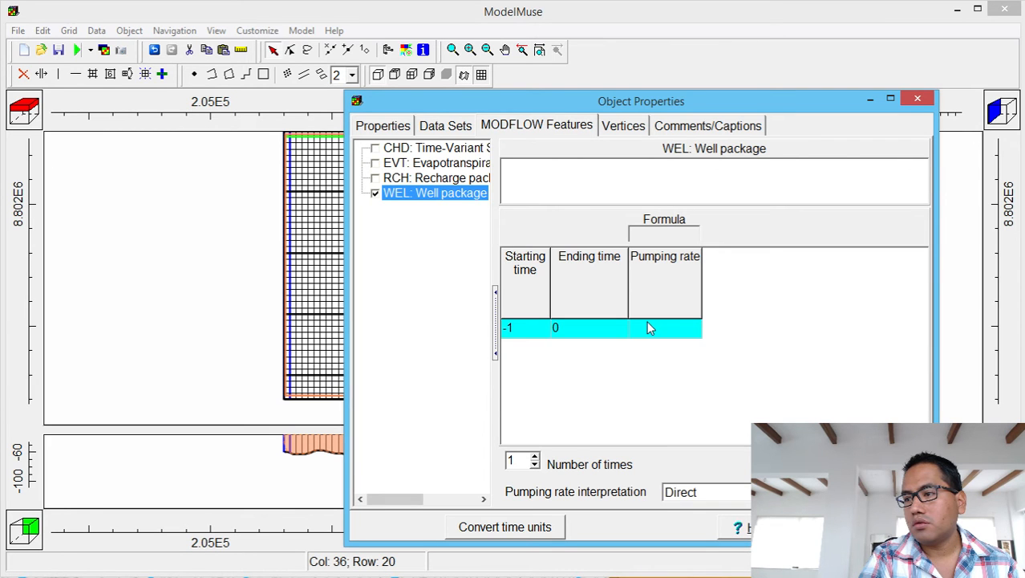
{"action": "left_click", "coordinate": [648, 329]}
{"action": "type", "text": "0"}
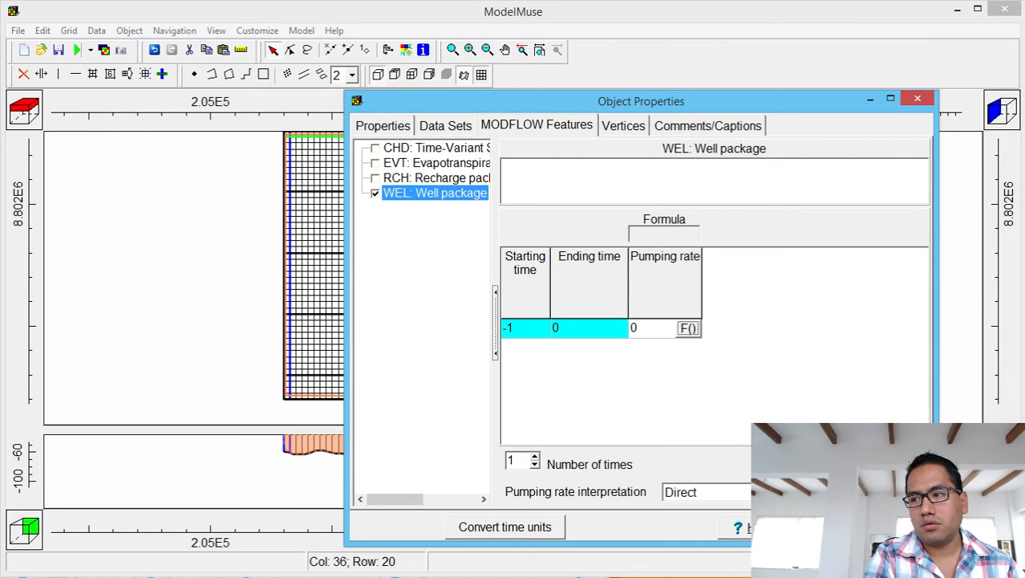
Return to the grid and open the lower well Pozos_de_Bombeo_WGS84_18S_2's properties.
{"action": "left_click", "coordinate": [825, 527]}
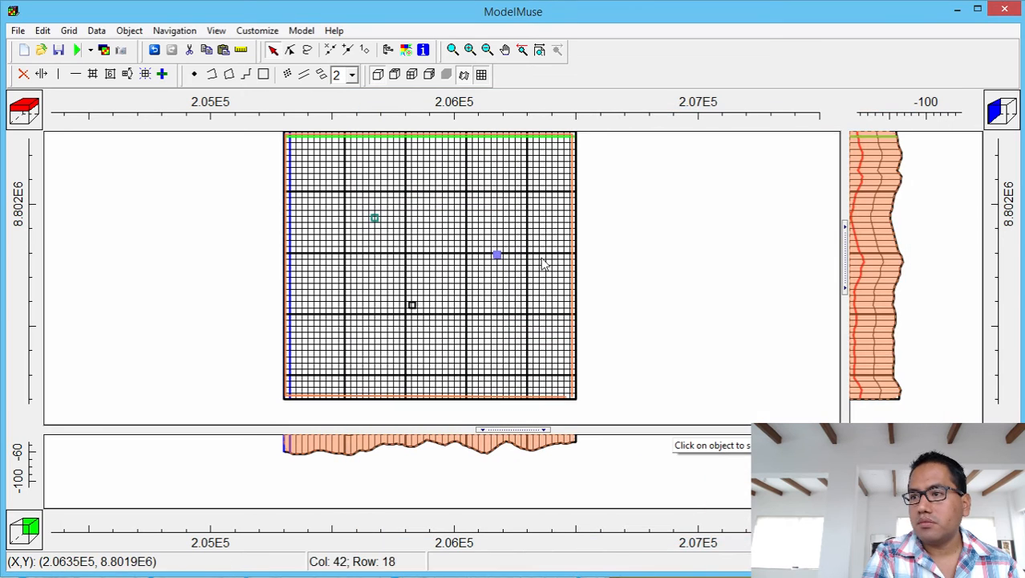
{"action": "left_click", "coordinate": [412, 305]}
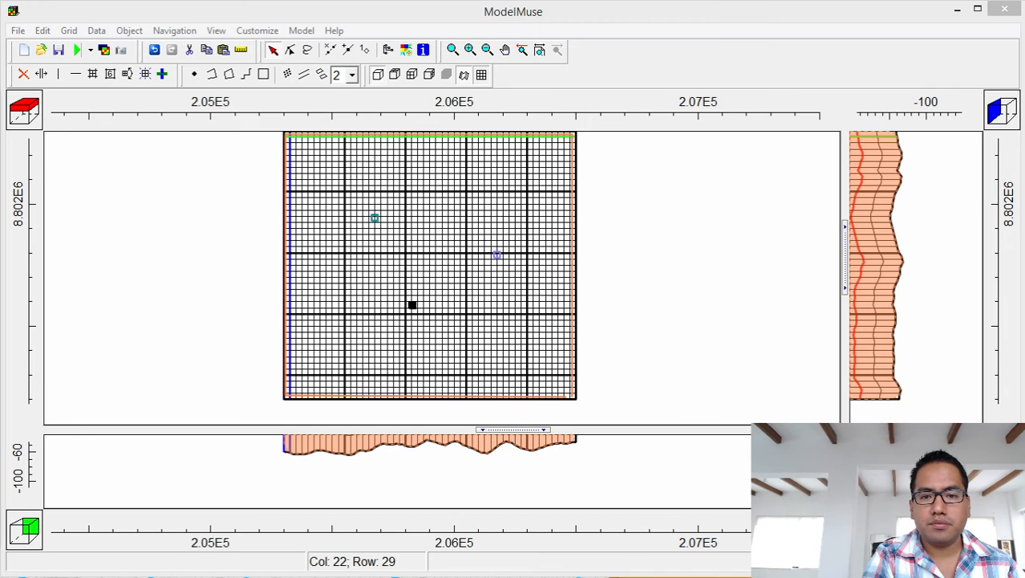
{"action": "left_click_drag", "start_coordinate": [0, 113], "coordinate": [857, 51]}
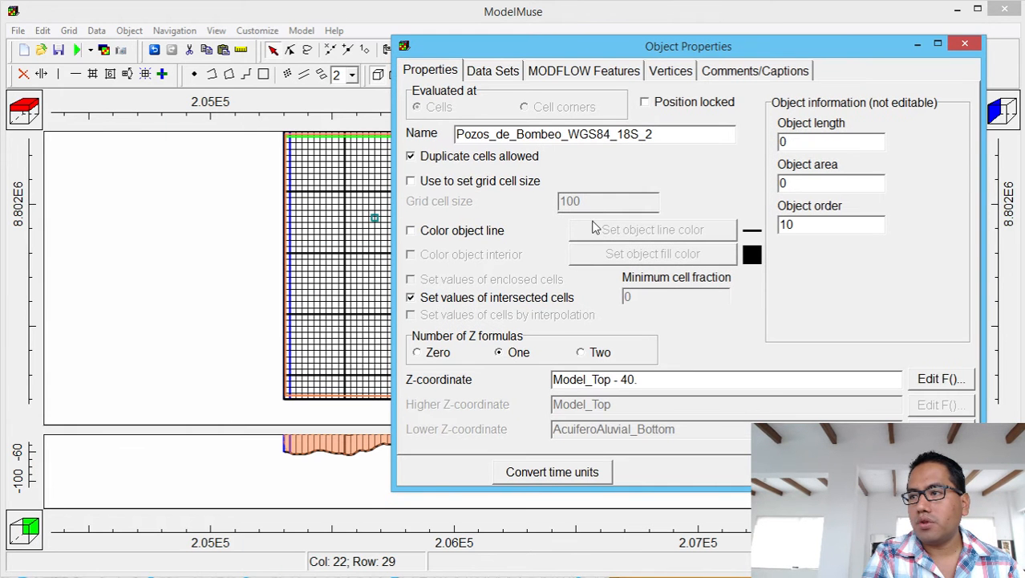
Give the well a dark red (maroon) outline colour.
{"action": "left_click", "coordinate": [457, 230]}
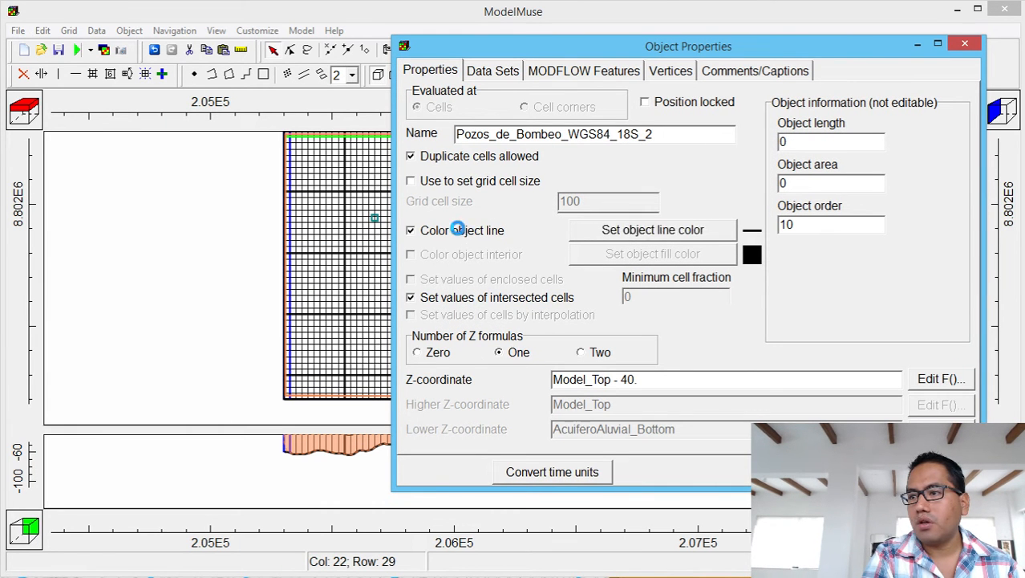
{"action": "left_click", "coordinate": [646, 230]}
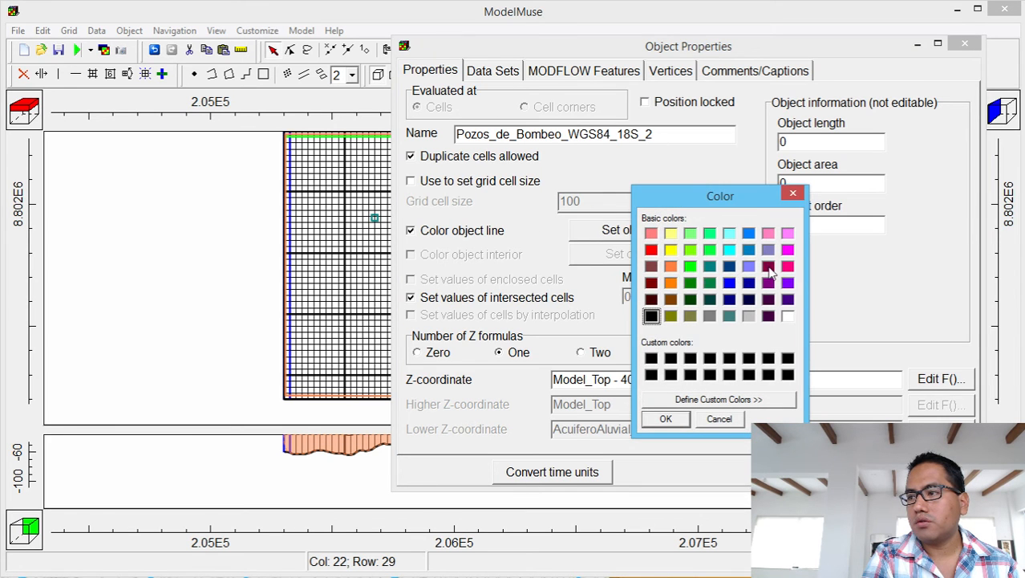
{"action": "left_click", "coordinate": [769, 267]}
{"action": "left_click", "coordinate": [660, 417]}
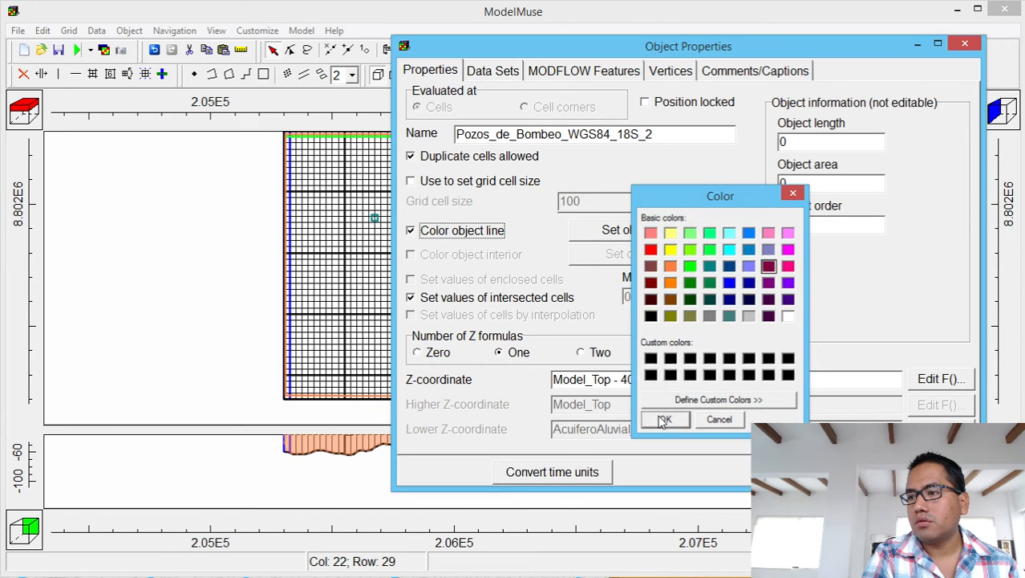
Apply the WEL package with a pumping period from -1 to 473364000.
{"action": "left_click", "coordinate": [563, 72]}
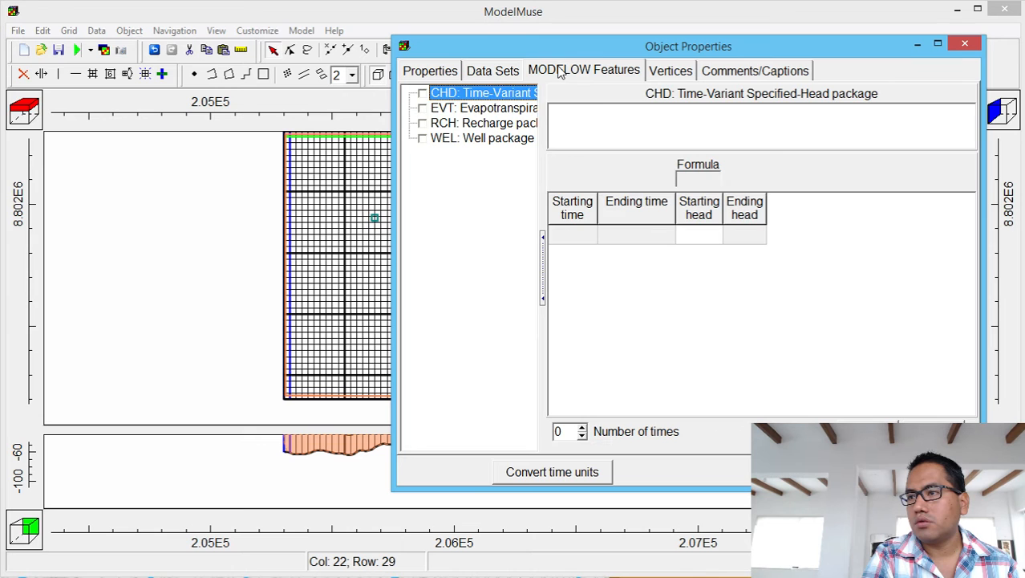
{"action": "left_click", "coordinate": [422, 138]}
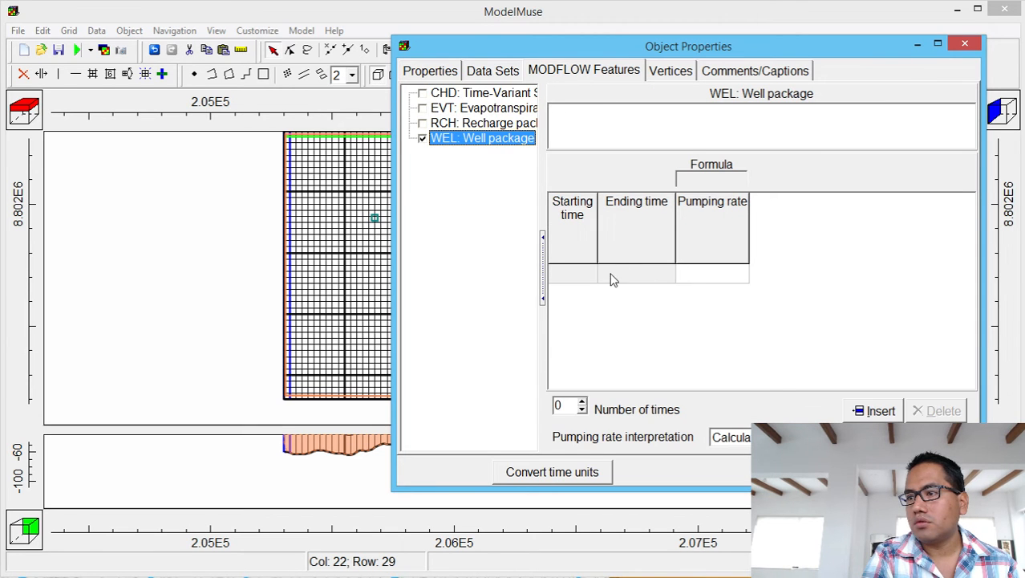
{"action": "left_click", "coordinate": [584, 276]}
{"action": "left_click", "coordinate": [590, 274]}
{"action": "left_click", "coordinate": [582, 286]}
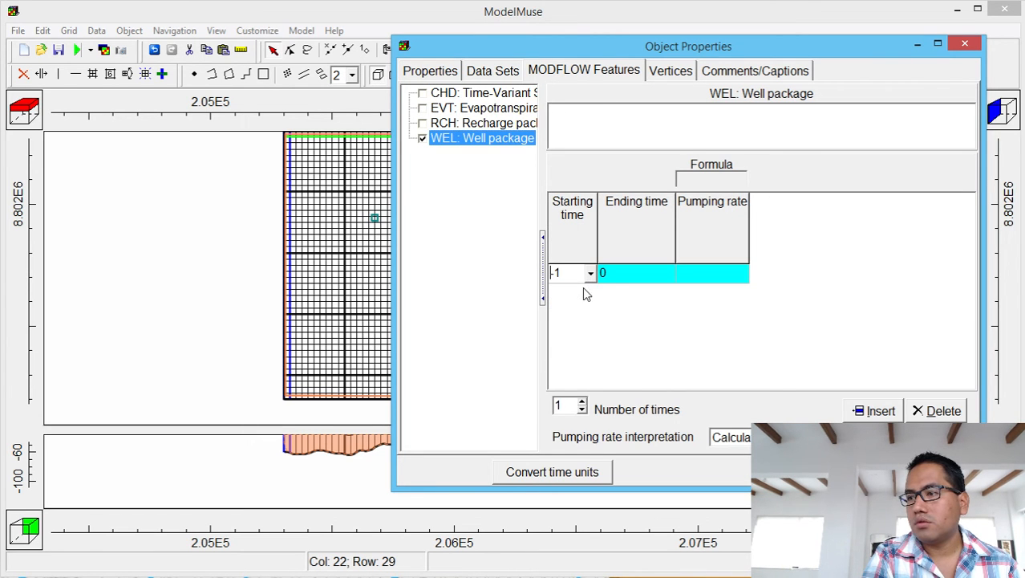
{"action": "left_click", "coordinate": [666, 275]}
{"action": "left_click", "coordinate": [669, 274]}
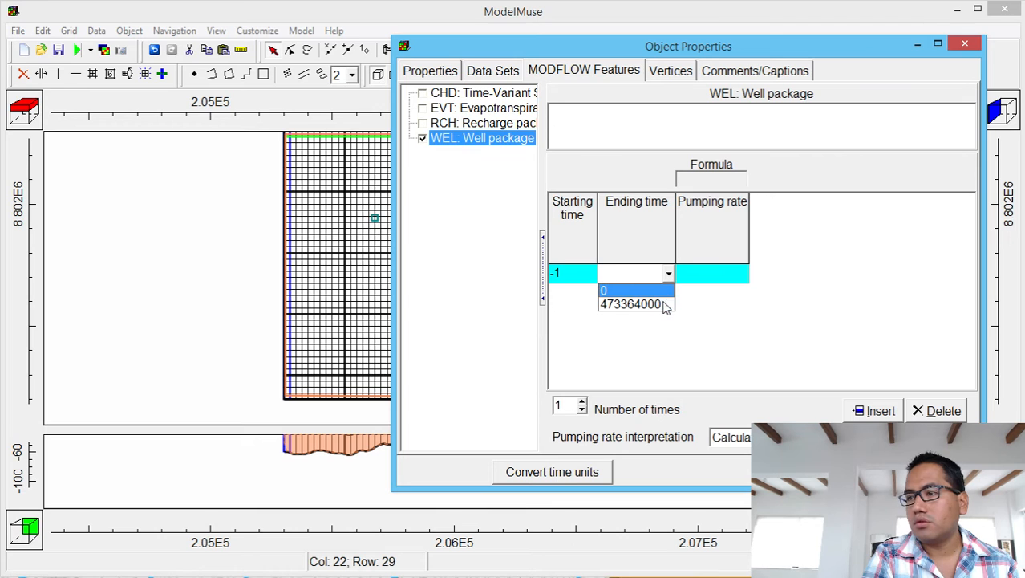
{"action": "left_click", "coordinate": [650, 303]}
Set the well's pumping rate to 0, interpreted as Direct, and apply the properties.
{"action": "left_click", "coordinate": [724, 271]}
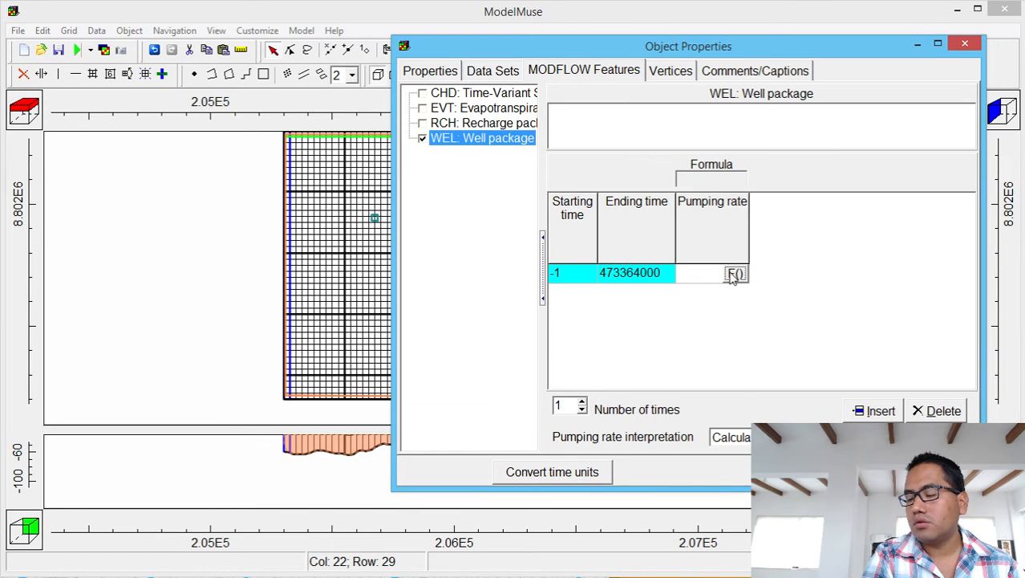
{"action": "type", "text": "0"}
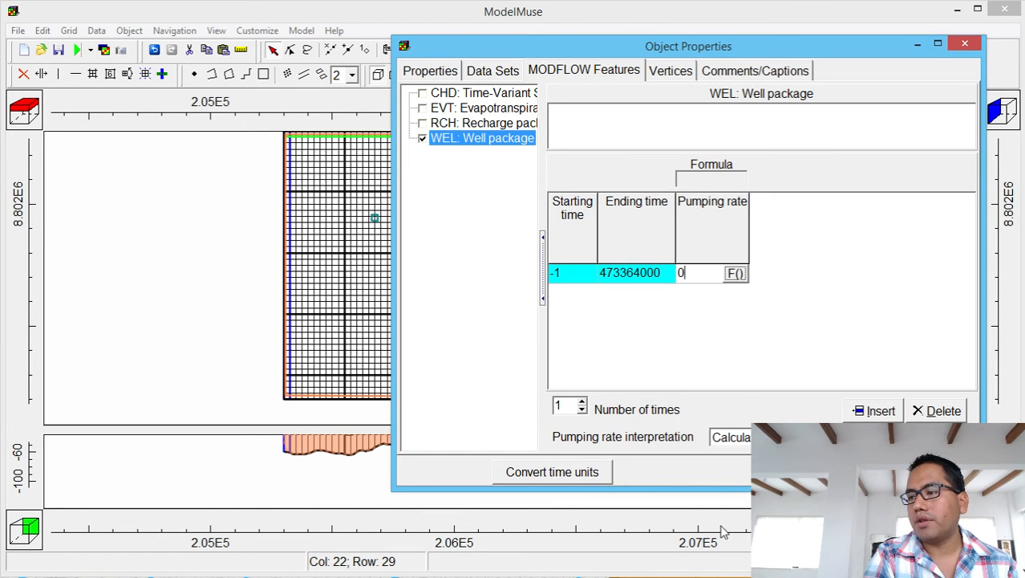
{"action": "left_click", "coordinate": [732, 436]}
{"action": "left_click", "coordinate": [758, 468]}
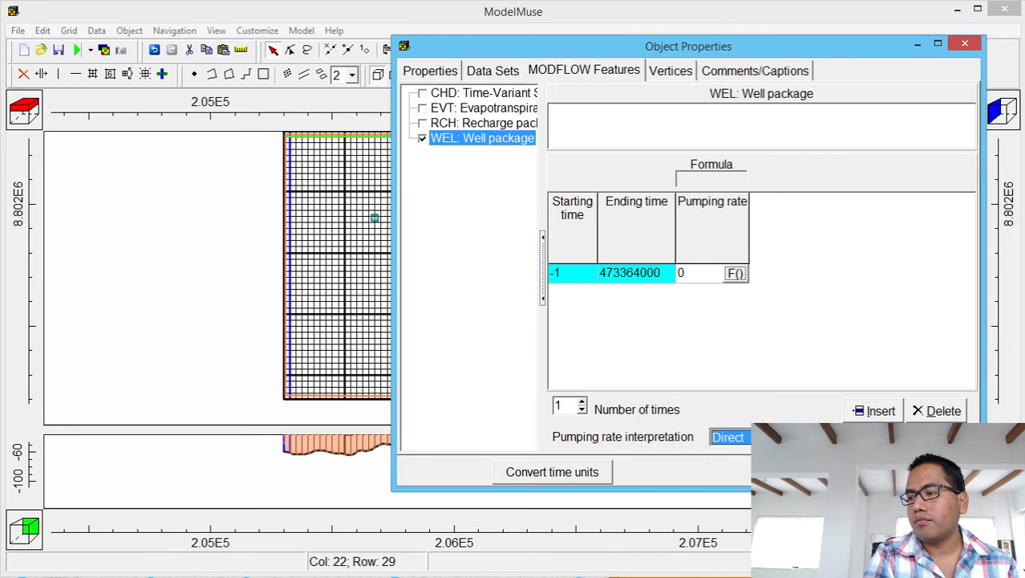
{"action": "left_click", "coordinate": [867, 472]}
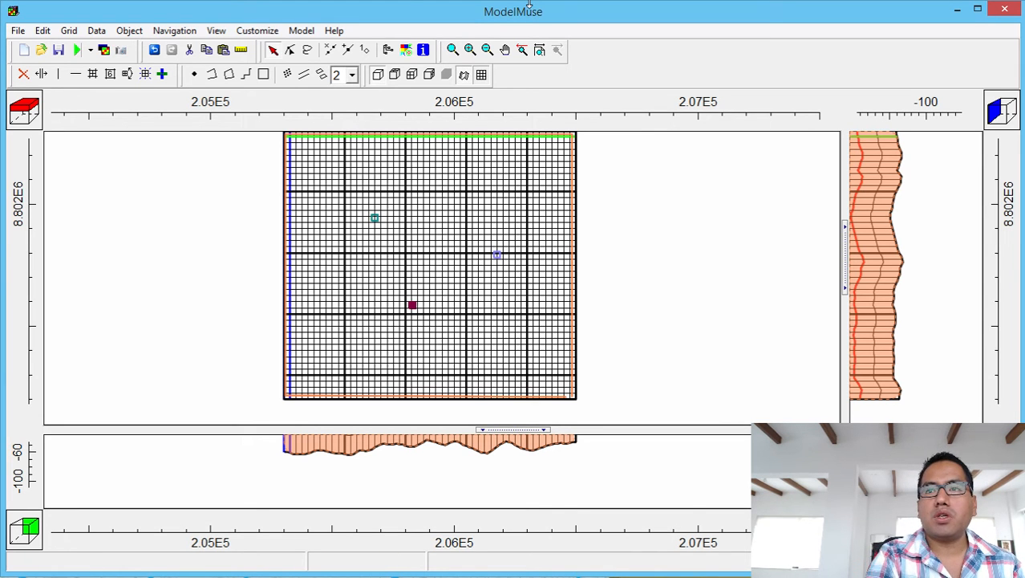
Create a Model folder in 19_Modelamiento_Interferencia_de_Pozos and save the model there as Interference_1.gpt.
{"action": "left_click", "coordinate": [61, 51]}
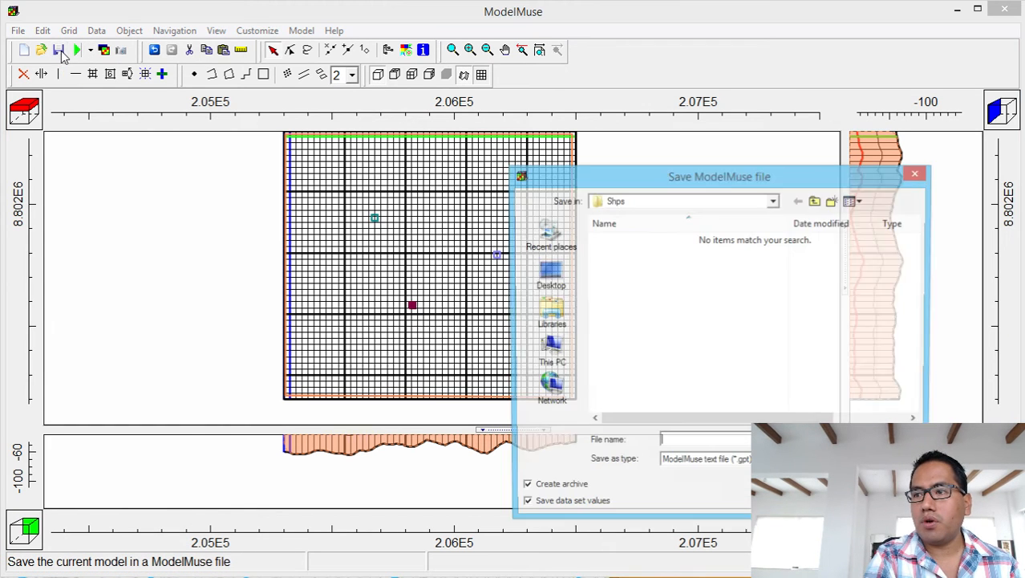
{"action": "left_click", "coordinate": [816, 201]}
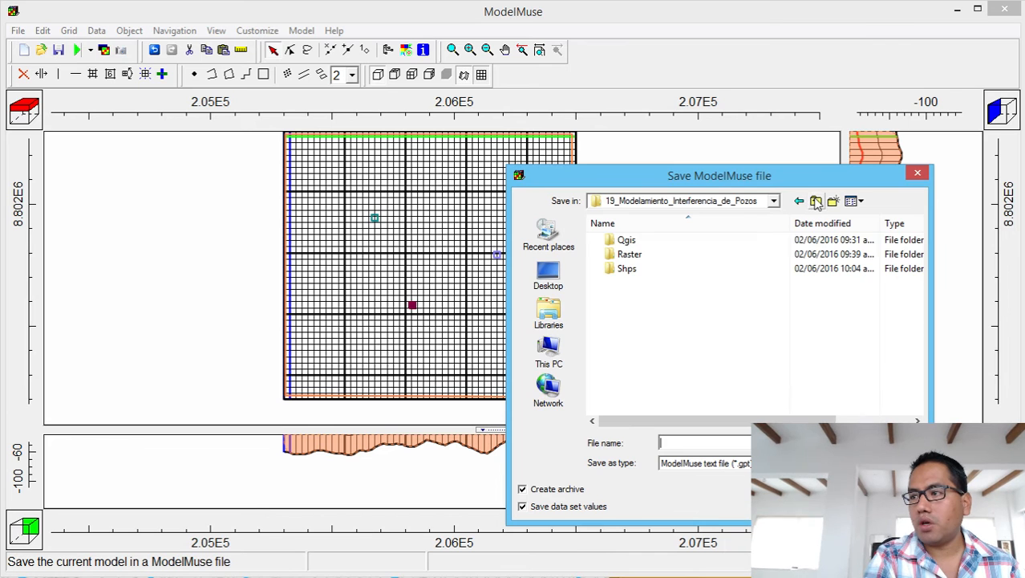
{"action": "left_click", "coordinate": [832, 201]}
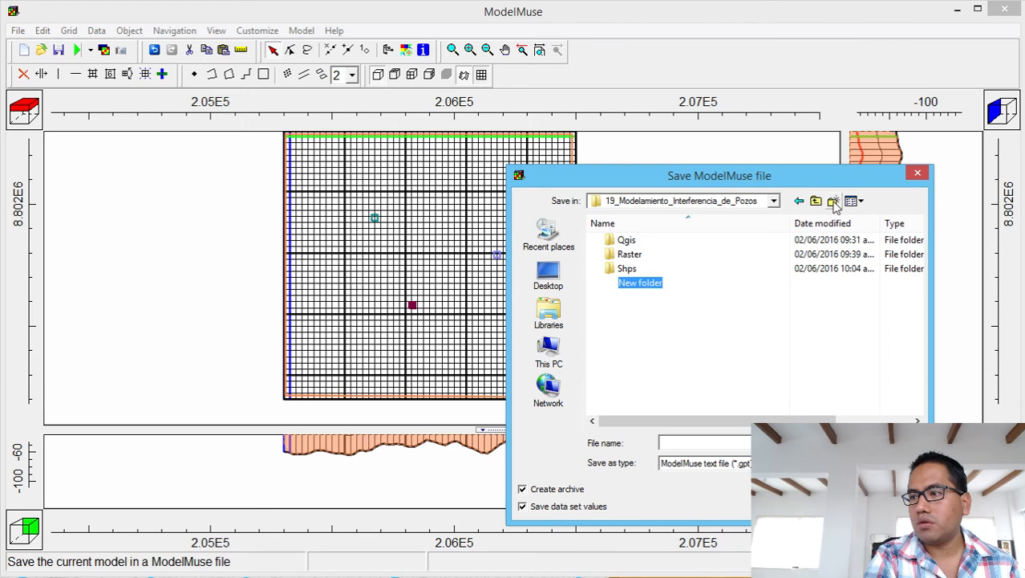
{"action": "type", "text": "Model"}
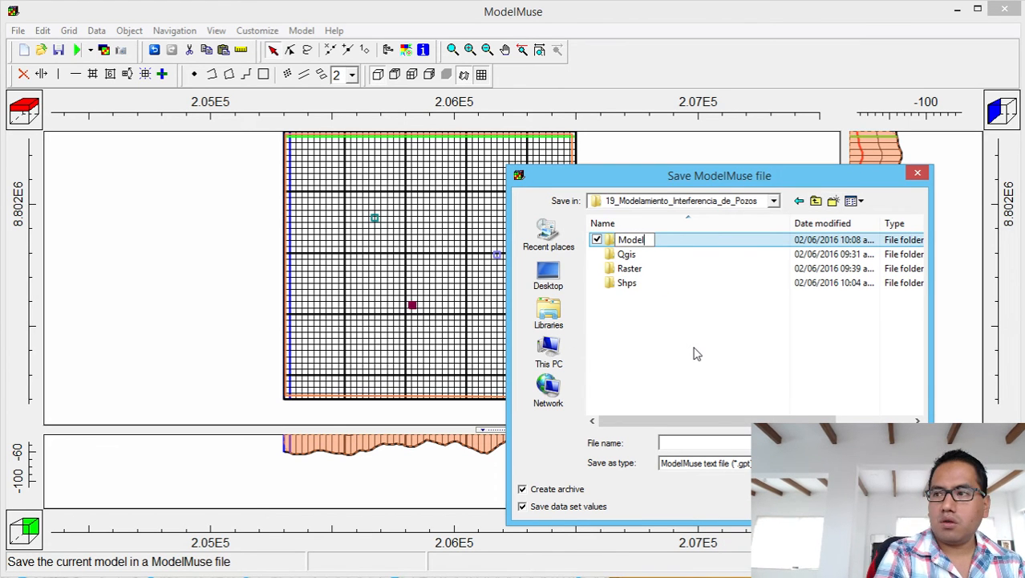
{"action": "double_click", "coordinate": [652, 240]}
{"action": "left_click", "coordinate": [673, 442]}
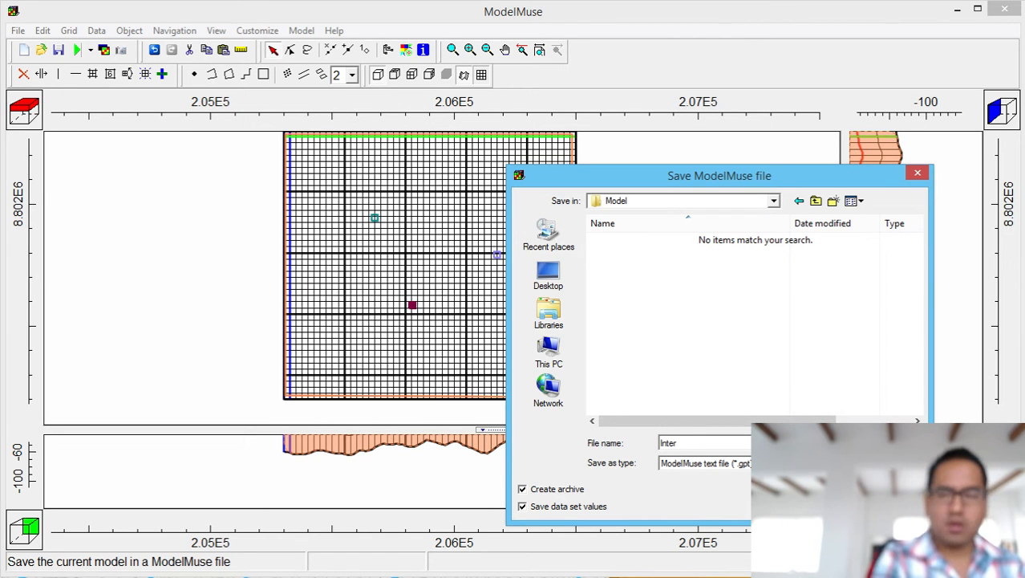
{"action": "type", "text": "Interf"}
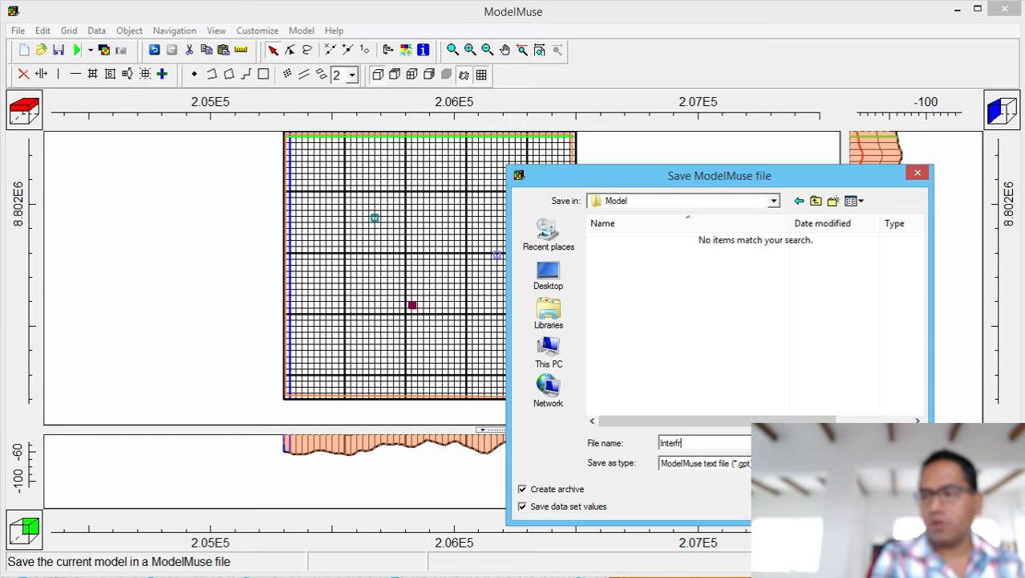
{"action": "type", "text": "er"}
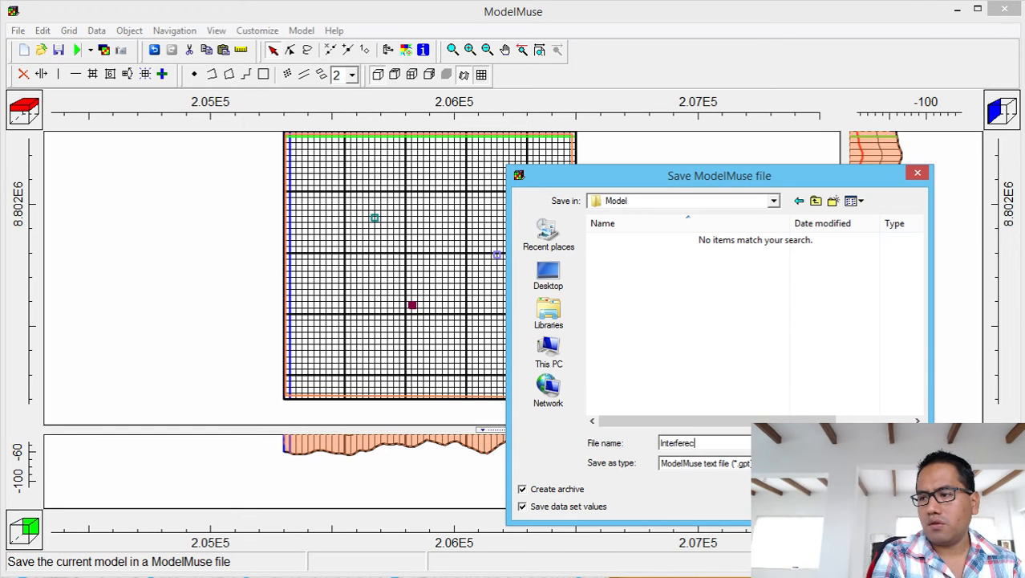
{"action": "type", "text": "ence_1"}
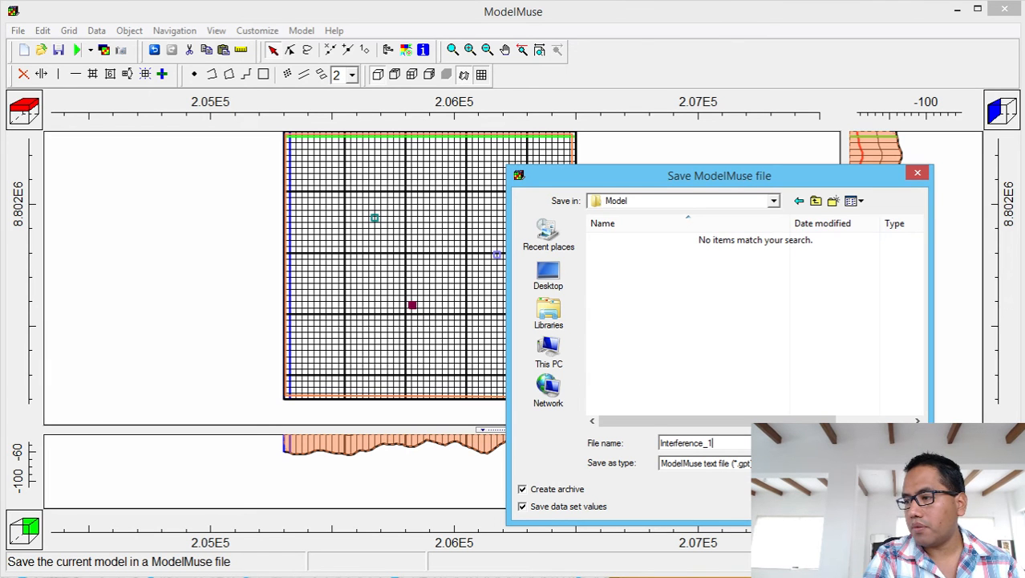
{"action": "key", "text": "Return"}
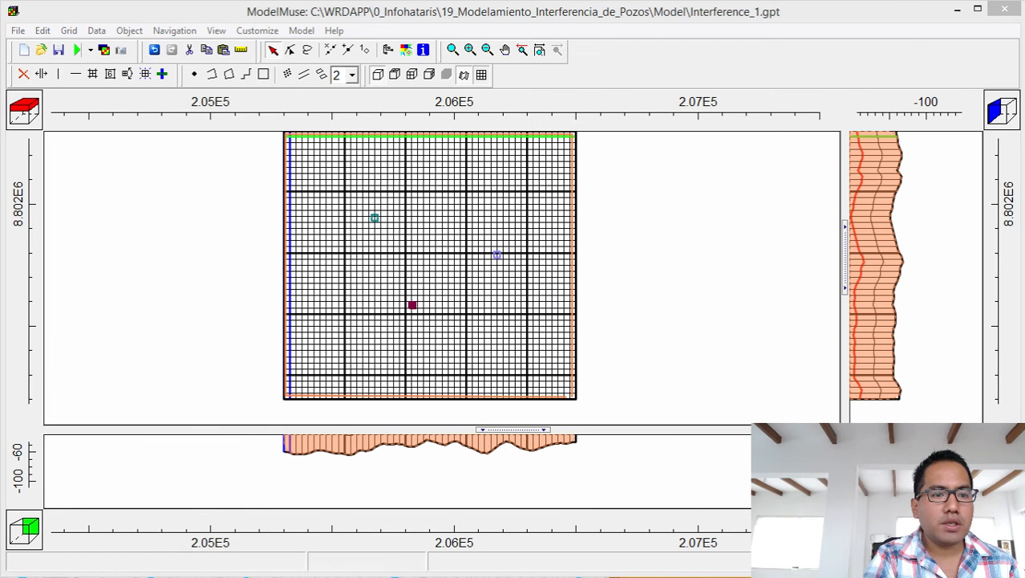
Move the project folder window over ModelMuse, then save the QGIS project and close QGIS.
{"action": "left_click_drag", "start_coordinate": [0, 133], "coordinate": [944, 59]}
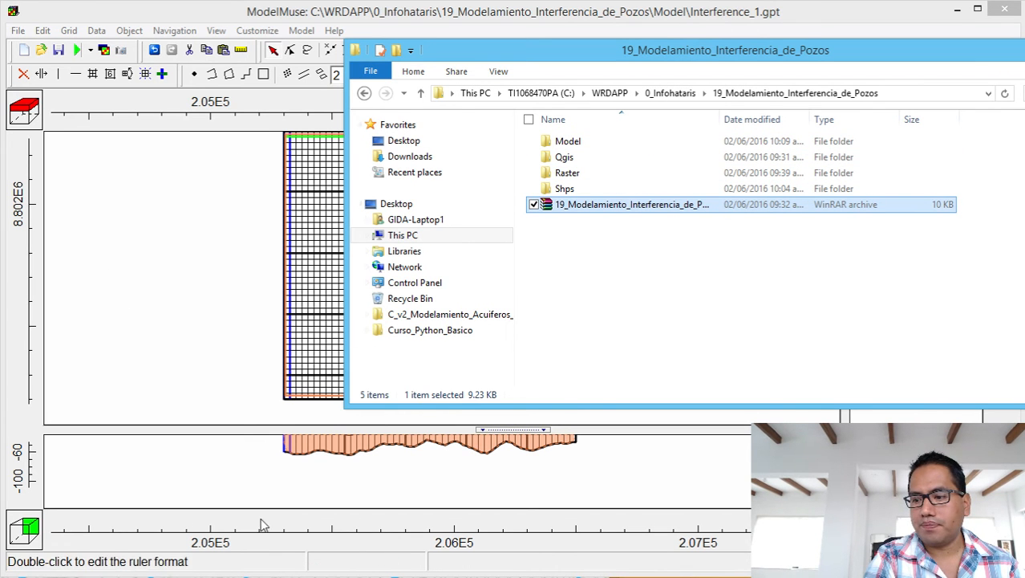
{"action": "left_click", "coordinate": [427, 576]}
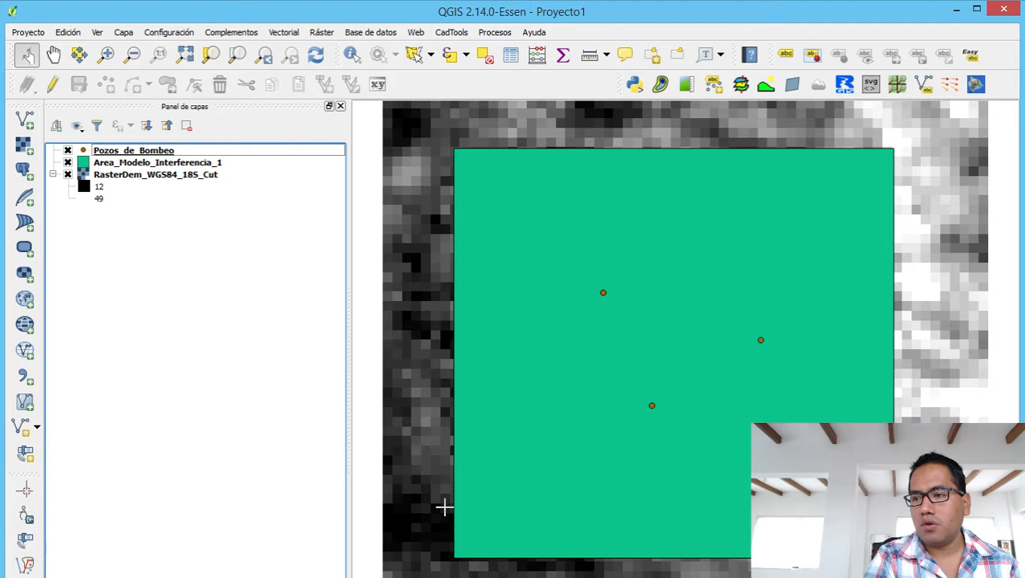
{"action": "left_click", "coordinate": [29, 32]}
{"action": "left_click", "coordinate": [41, 108]}
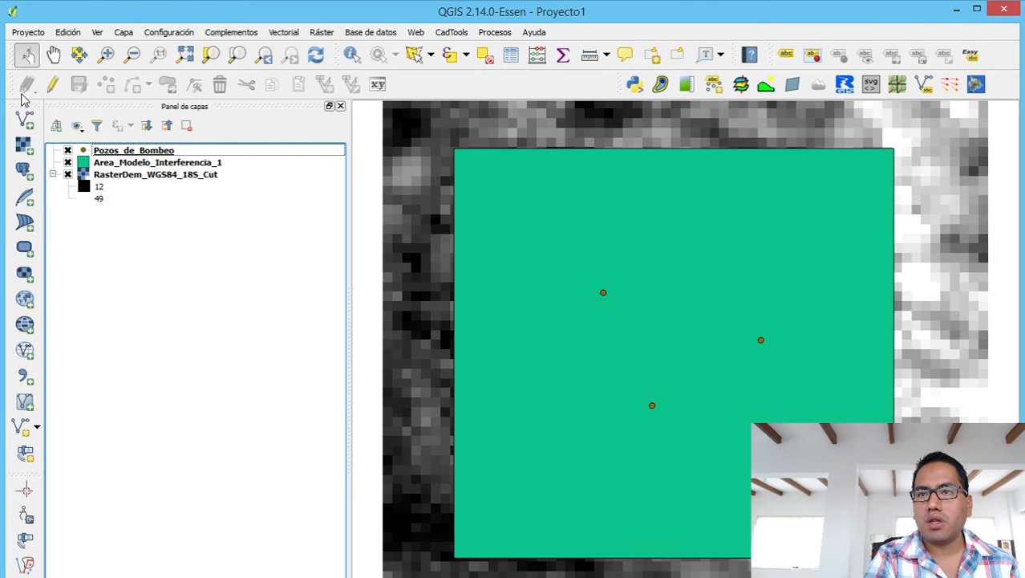
{"action": "left_click", "coordinate": [1005, 14]}
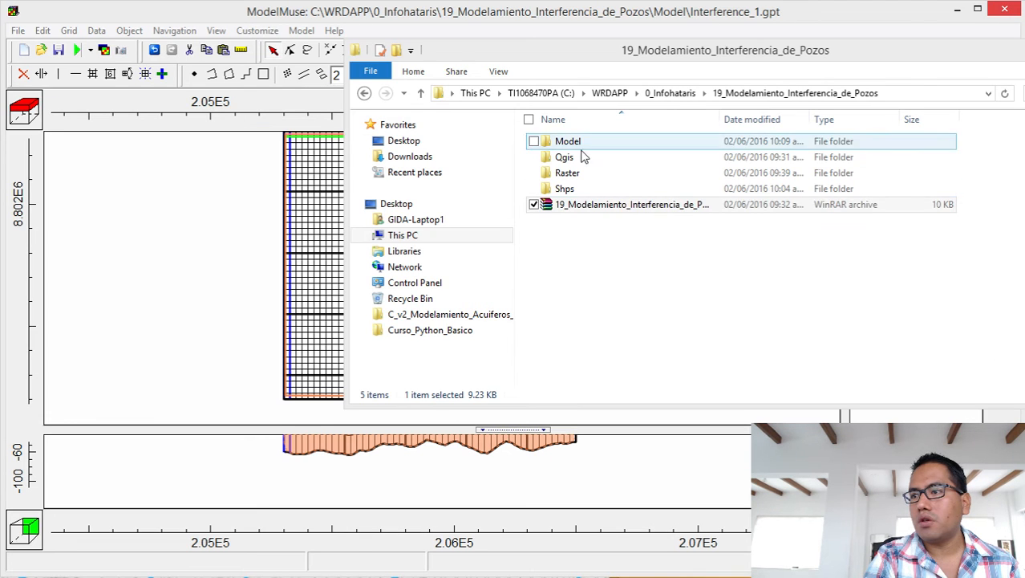
Rename the old WinRAR archive to Interferencia_Inicial.rar.
{"action": "left_click", "coordinate": [582, 142]}
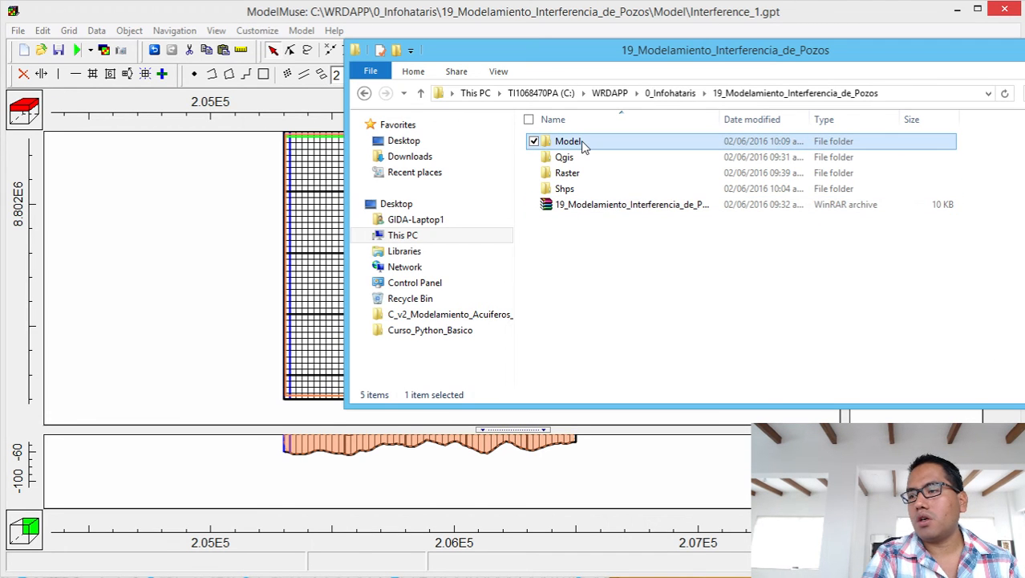
{"action": "key", "text": "shift+Down"}
{"action": "key", "text": "shift+Down"}
{"action": "key", "text": "shift+Down"}
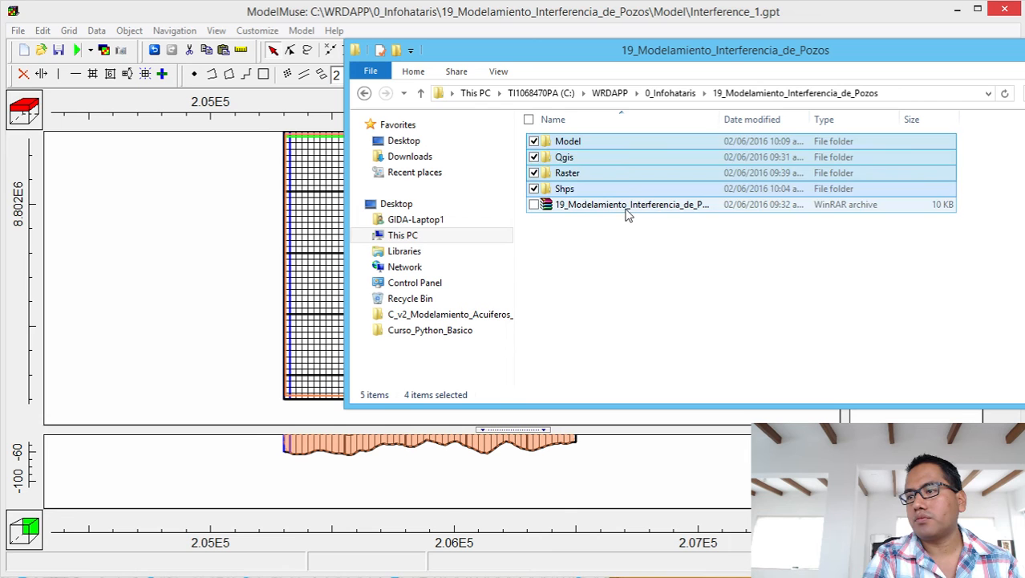
{"action": "left_click", "coordinate": [628, 205]}
{"action": "left_click", "coordinate": [628, 207]}
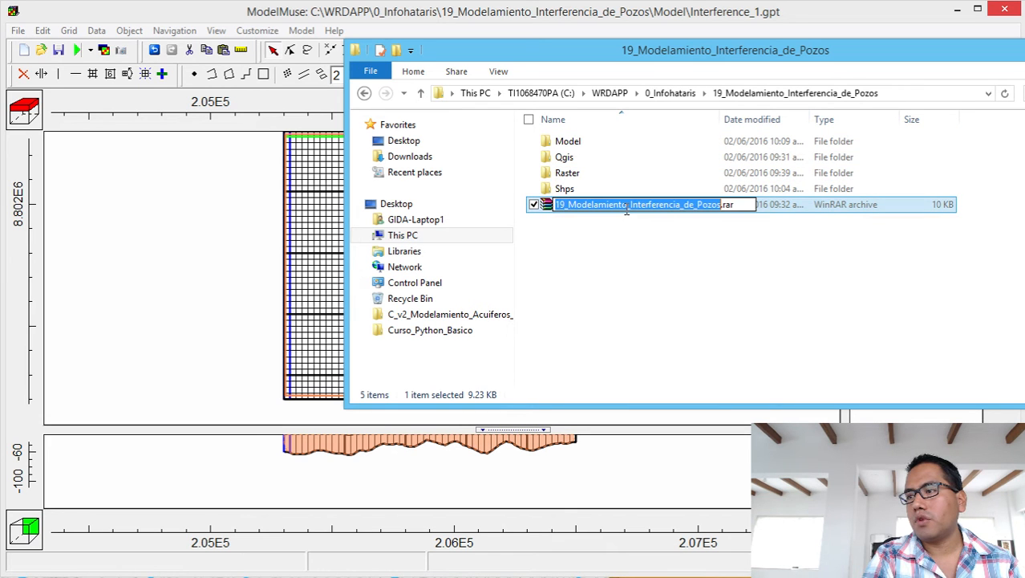
{"action": "type", "text": "Interf"}
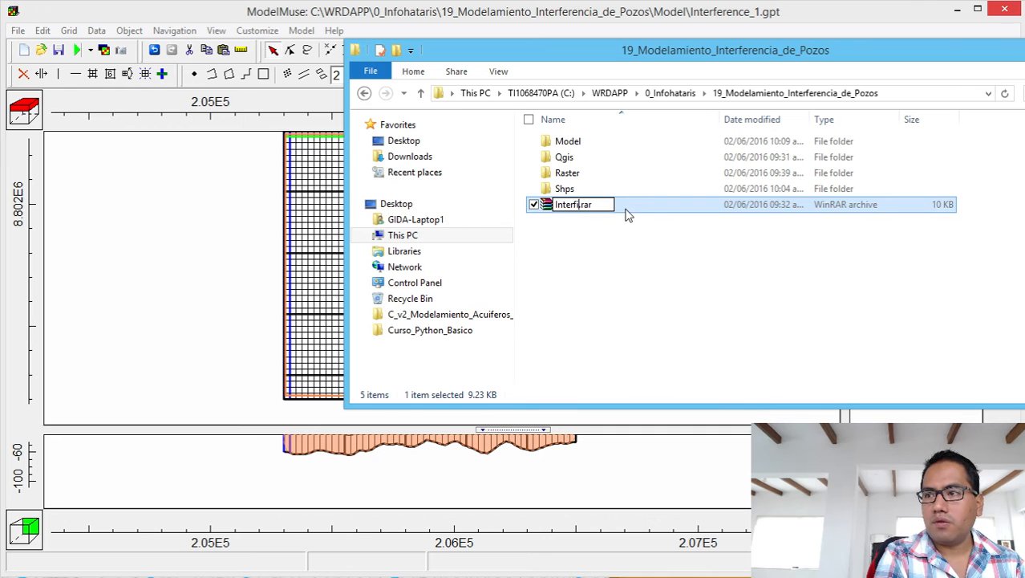
{"action": "type", "text": "ereccn"}
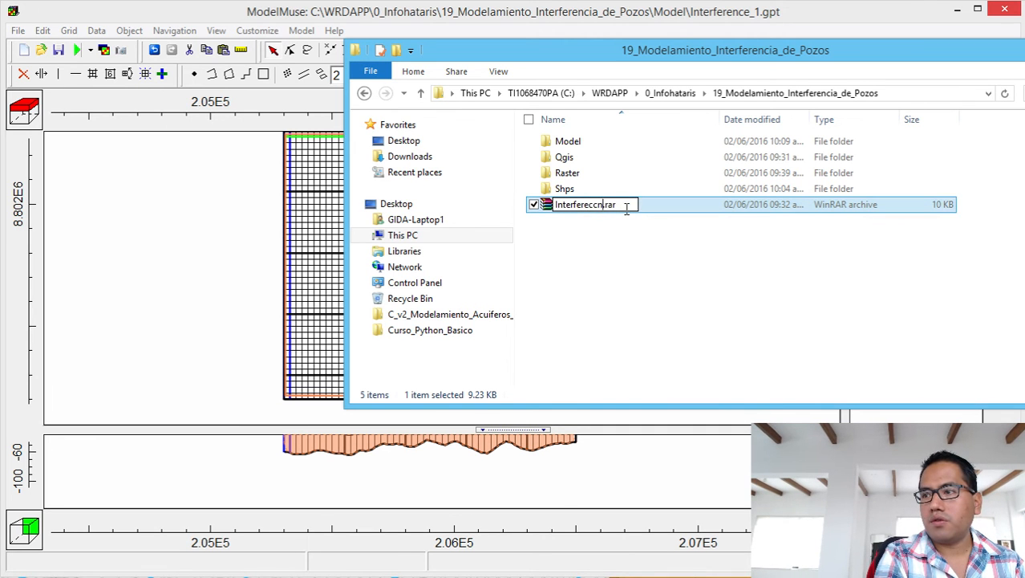
{"action": "key", "text": "BackSpace"}
{"action": "key", "text": "BackSpace"}
{"action": "key", "text": "BackSpace"}
{"action": "type", "text": "cence"}
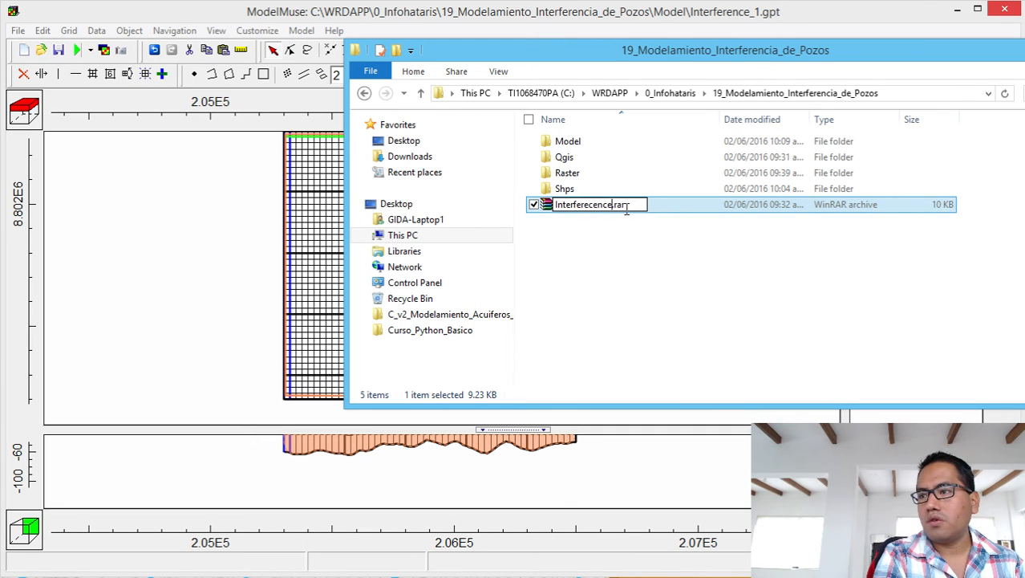
{"action": "key", "text": "BackSpace"}
{"action": "key", "text": "BackSpace"}
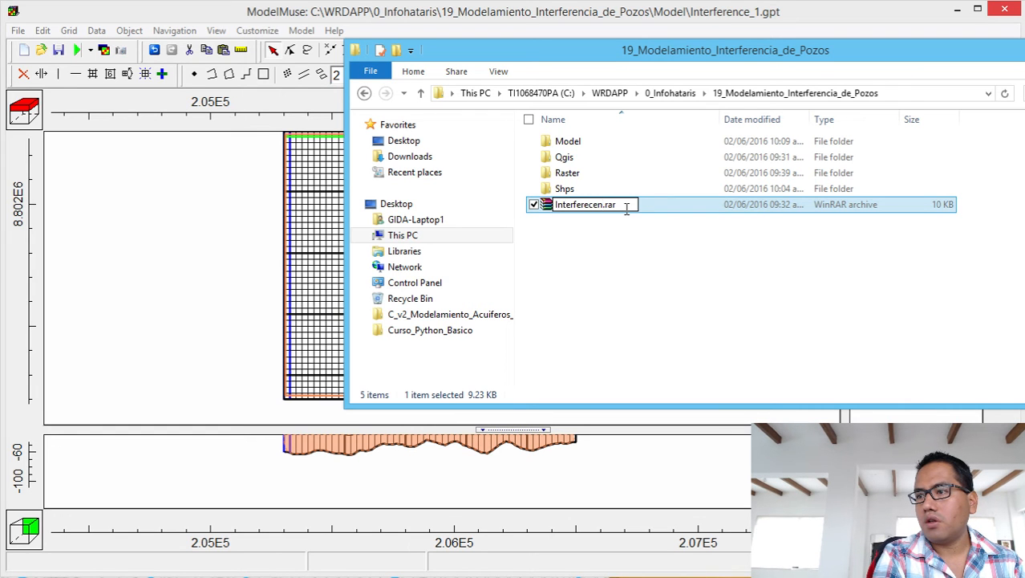
{"action": "key", "text": "BackSpace"}
{"action": "key", "text": "BackSpace"}
{"action": "key", "text": "BackSpace"}
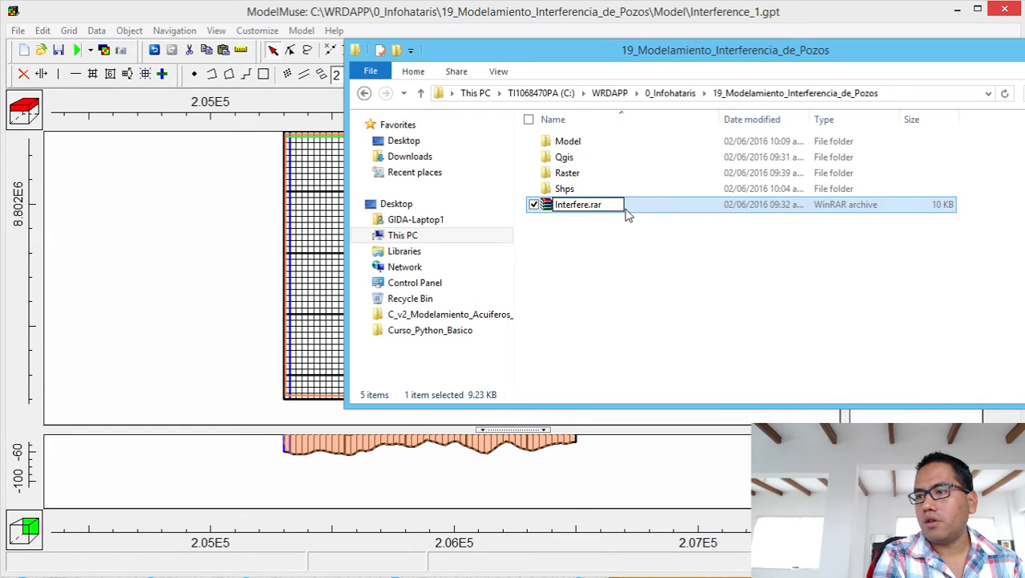
{"action": "type", "text": "ncia_1"}
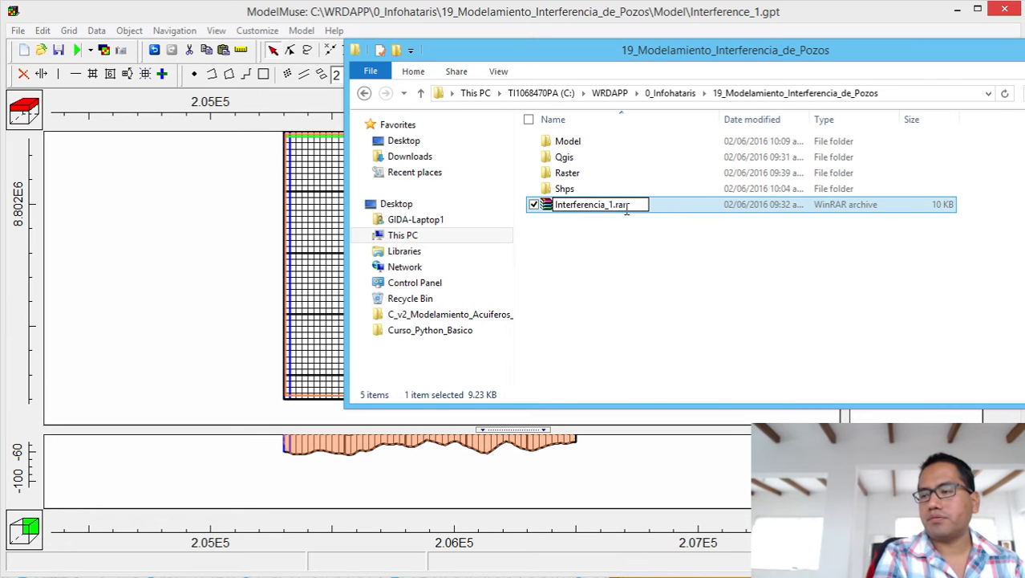
{"action": "key", "text": "BackSpace"}
{"action": "type", "text": "Inic"}
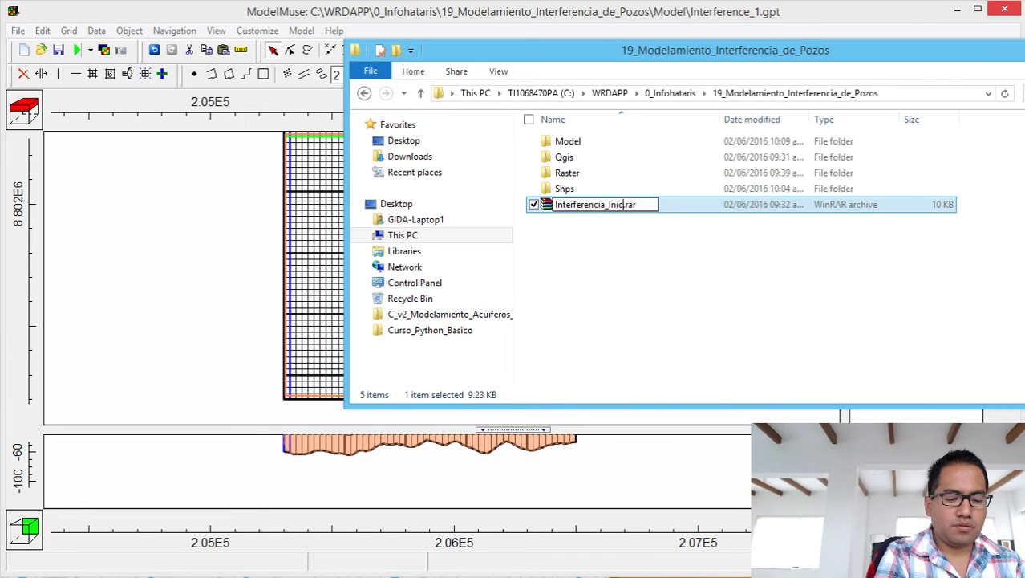
{"action": "type", "text": "ial"}
{"action": "key", "text": "Return"}
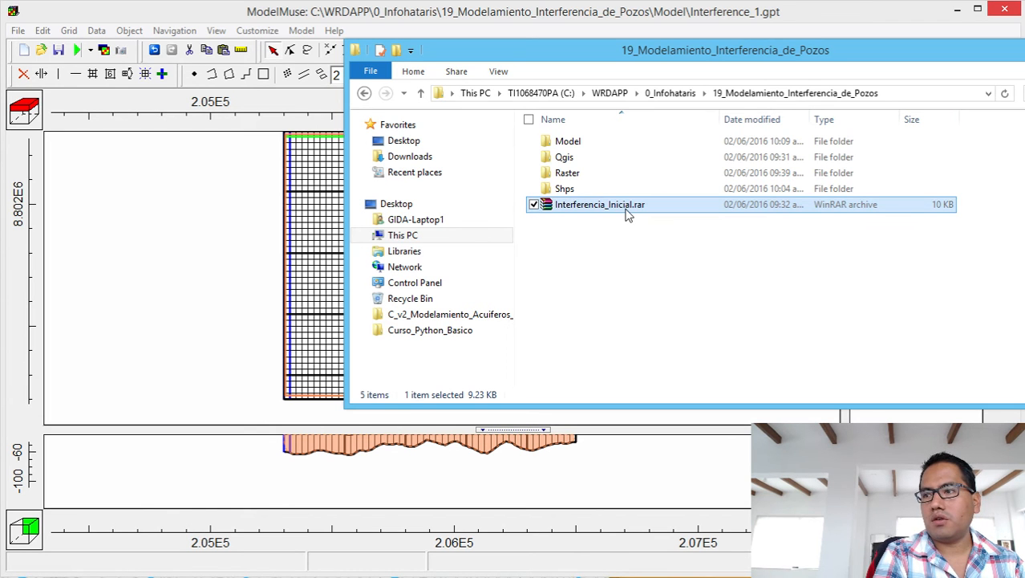
Compress the Model, Qgis, Raster and Shps folders into a new RAR archive.
{"action": "right_click", "coordinate": [564, 141]}
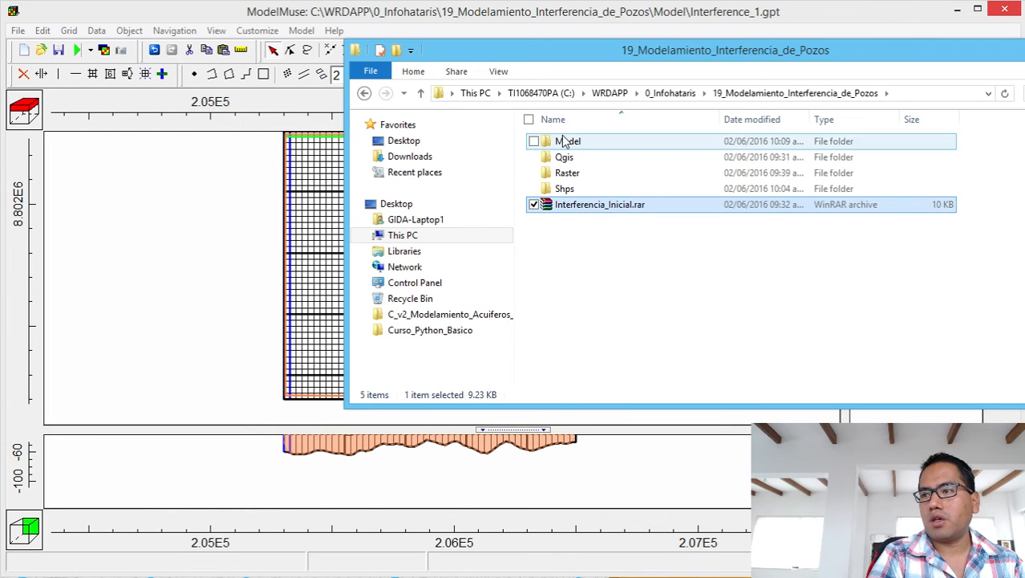
{"action": "left_click", "coordinate": [629, 166]}
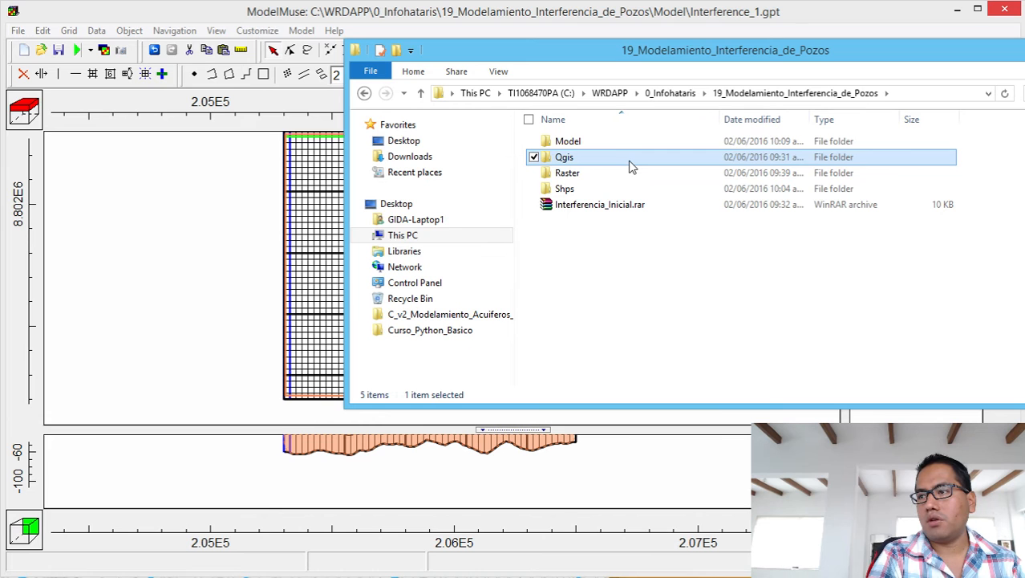
{"action": "left_click", "coordinate": [630, 165], "text": "ctrl"}
{"action": "key", "text": "shift+Down"}
{"action": "key", "text": "shift+Down"}
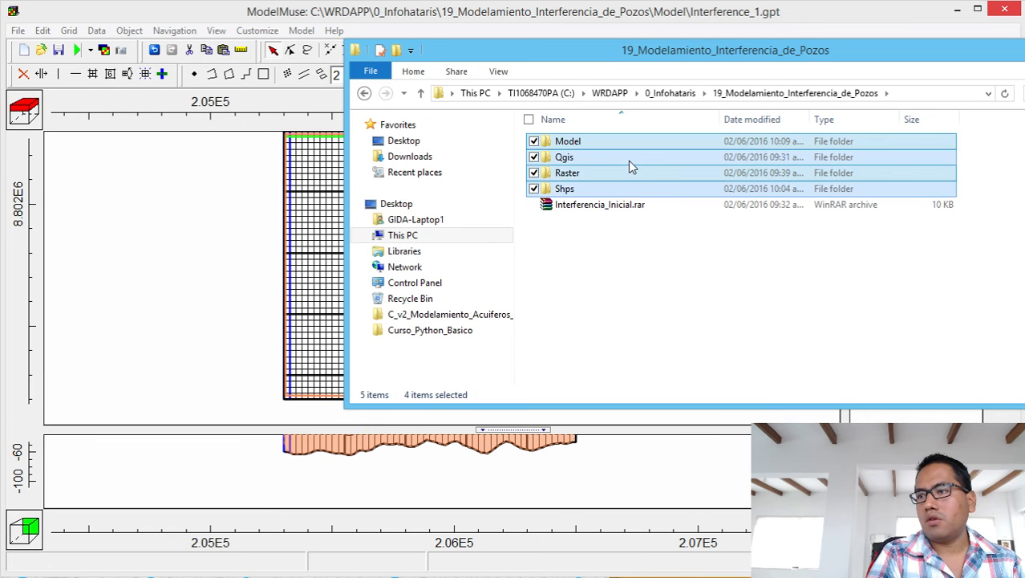
{"action": "right_click", "coordinate": [628, 160]}
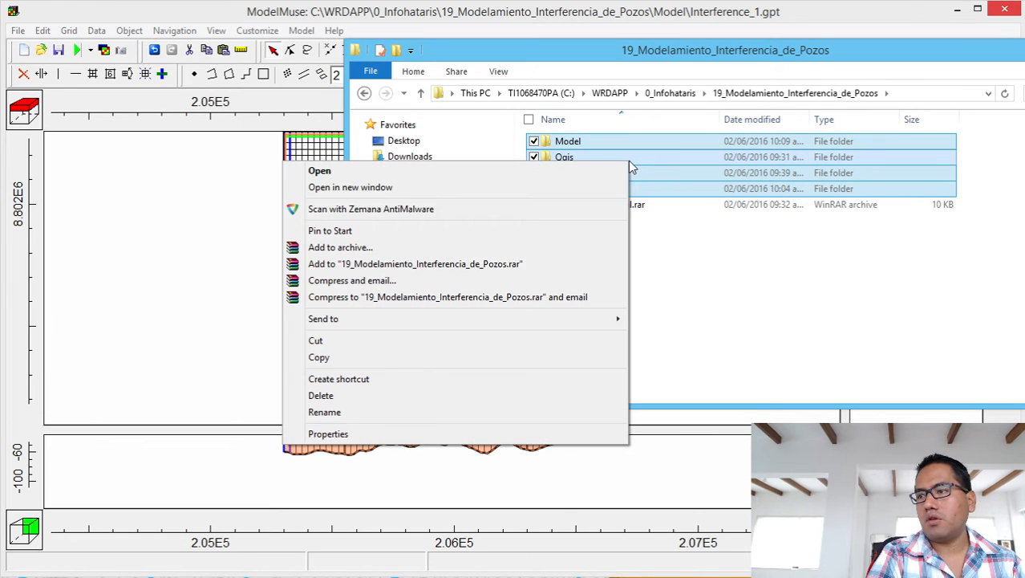
{"action": "left_click", "coordinate": [572, 264]}
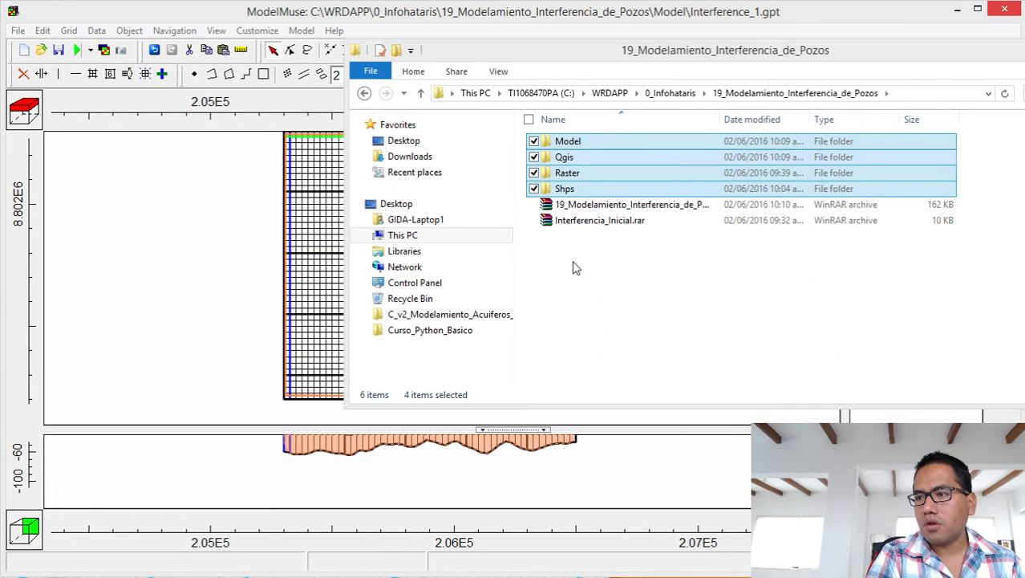
Rename the new 162 KB archive to Interferencia_ModeloConstruido.rar.
{"action": "left_click", "coordinate": [628, 205]}
{"action": "left_click", "coordinate": [628, 206]}
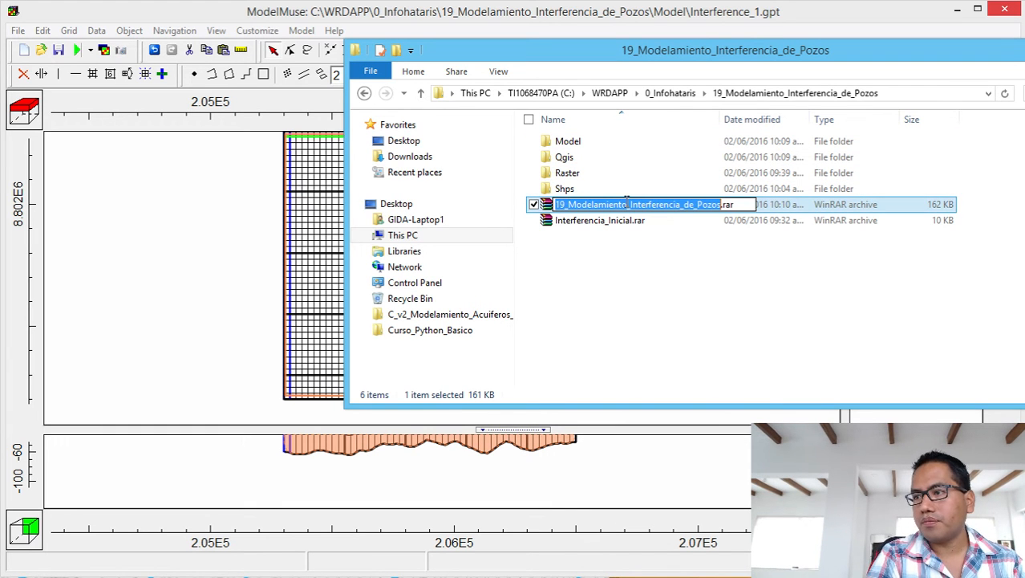
{"action": "type", "text": "Interferencia"}
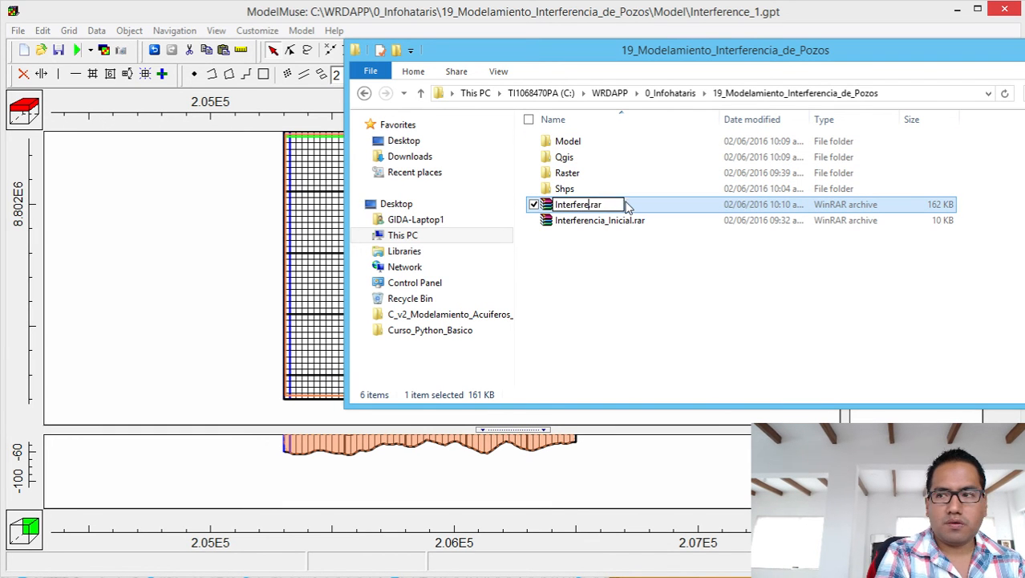
{"action": "type", "text": "_"}
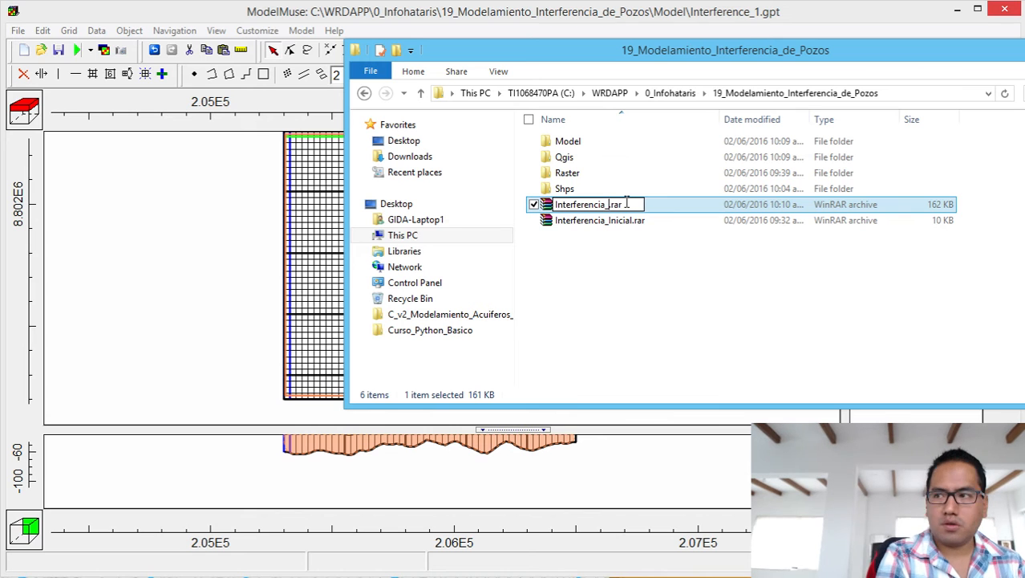
{"action": "type", "text": "Modelo"}
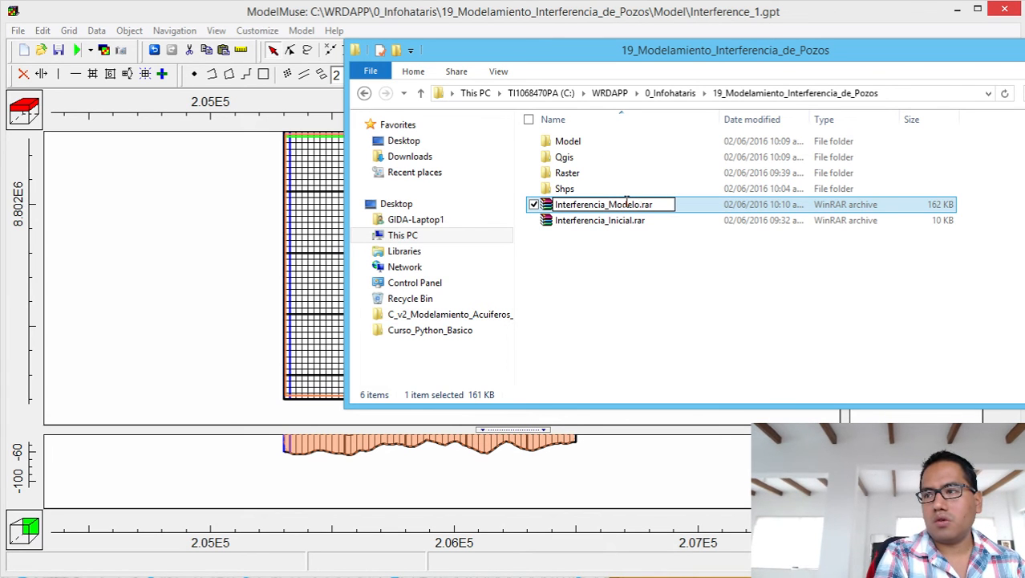
{"action": "type", "text": "Construido"}
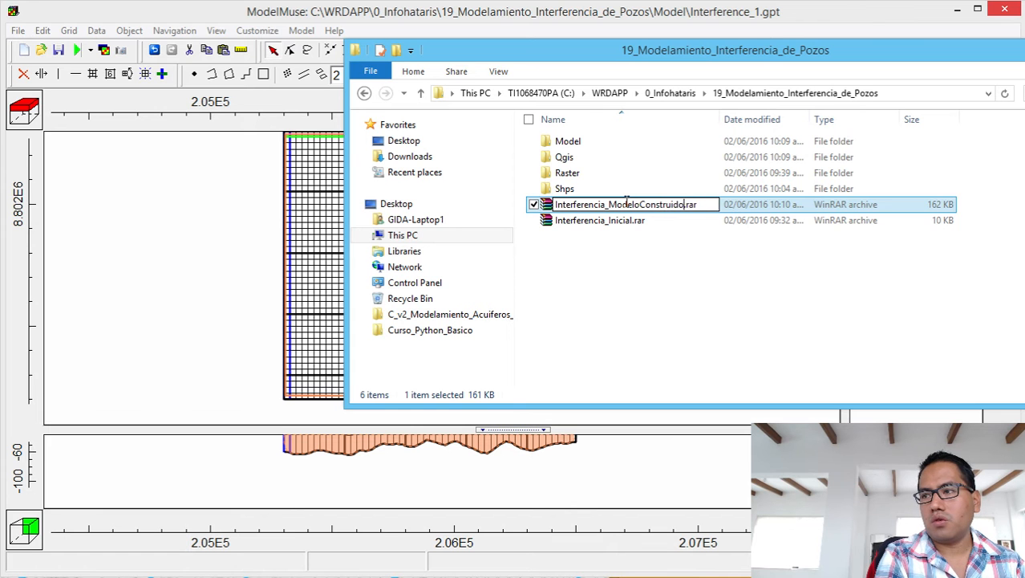
{"action": "key", "text": "Return"}
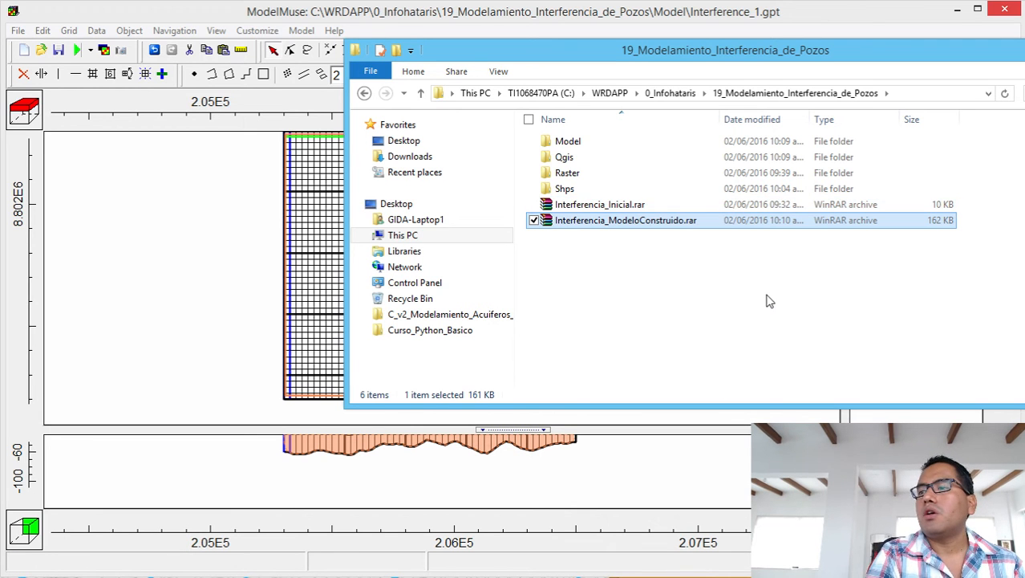
Run MODFLOW-2005 with input files saved as Interference_1.nam, closing the monitor when finished.
{"action": "left_click", "coordinate": [1024, 47]}
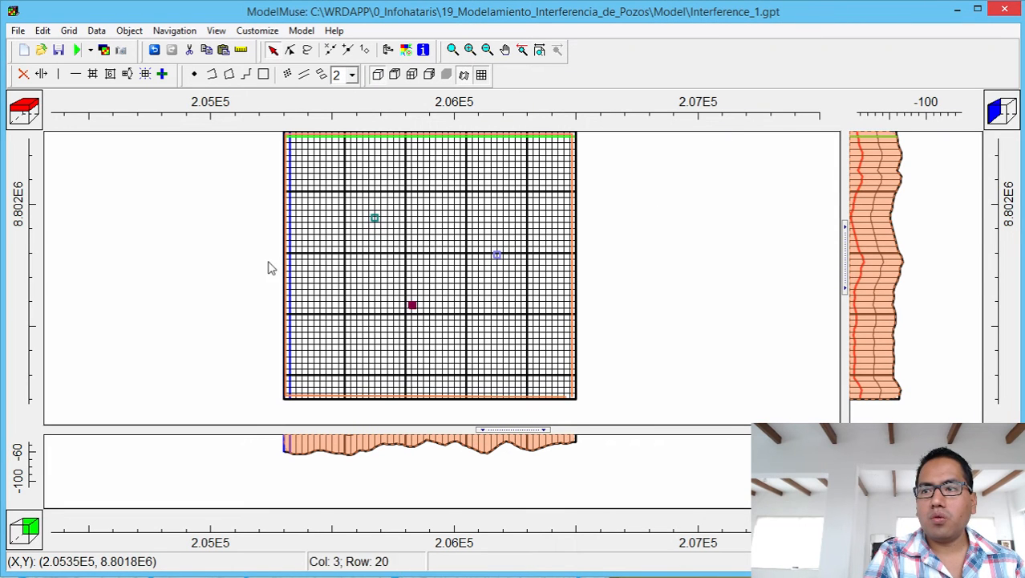
{"action": "left_click", "coordinate": [77, 50]}
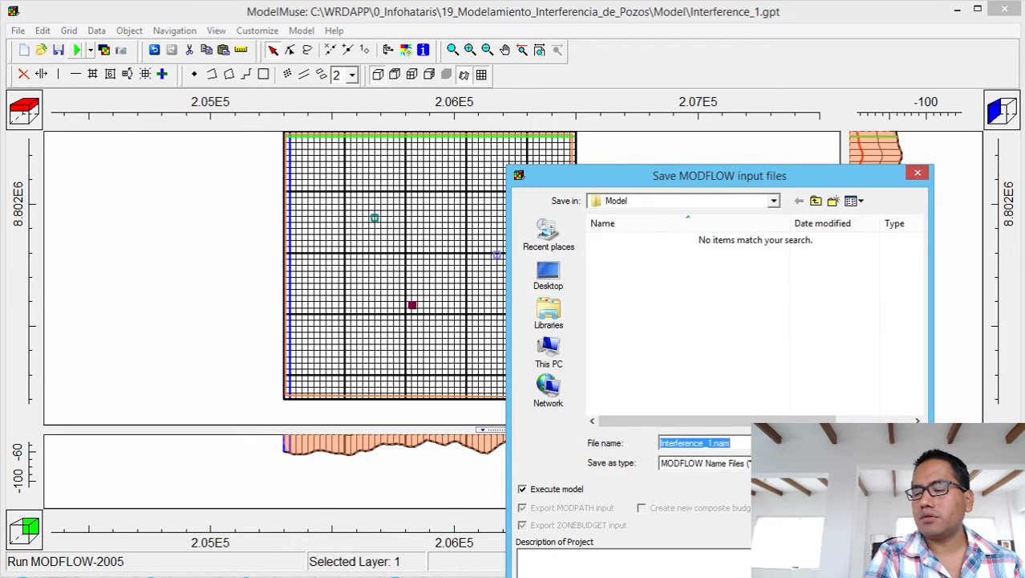
{"action": "left_click", "coordinate": [891, 443]}
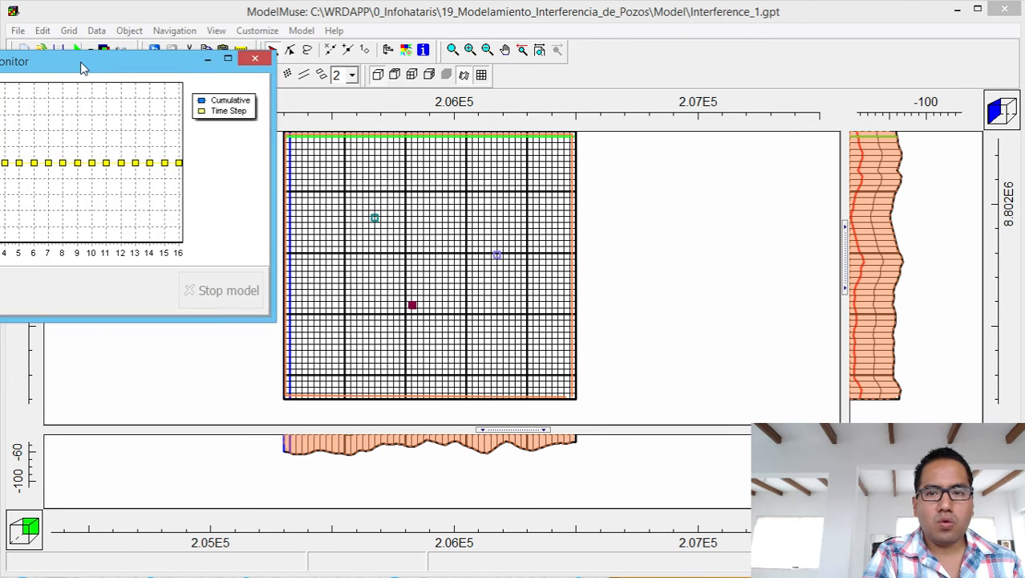
{"action": "left_click_drag", "start_coordinate": [82, 64], "coordinate": [695, 90]}
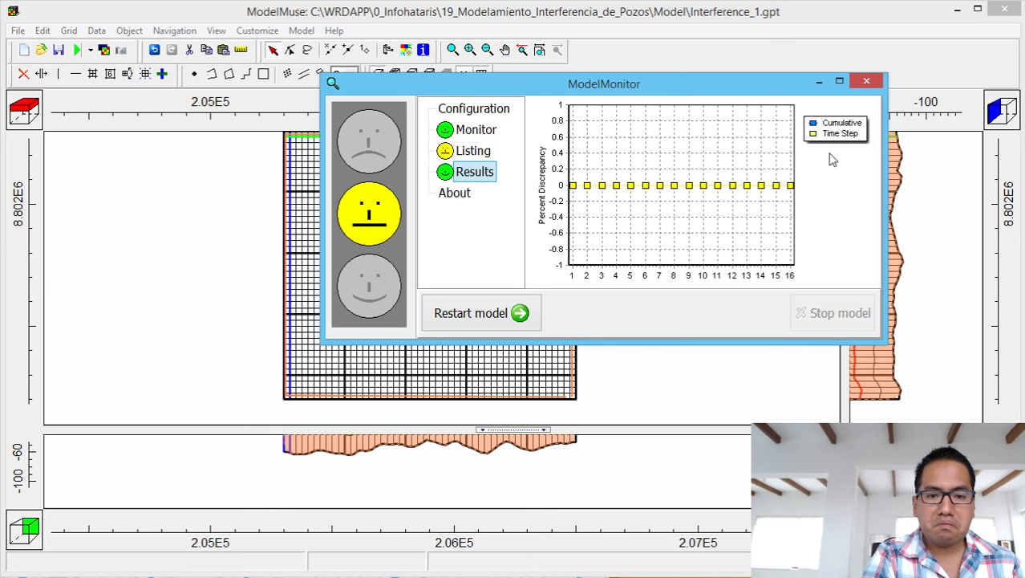
{"action": "left_click", "coordinate": [865, 82]}
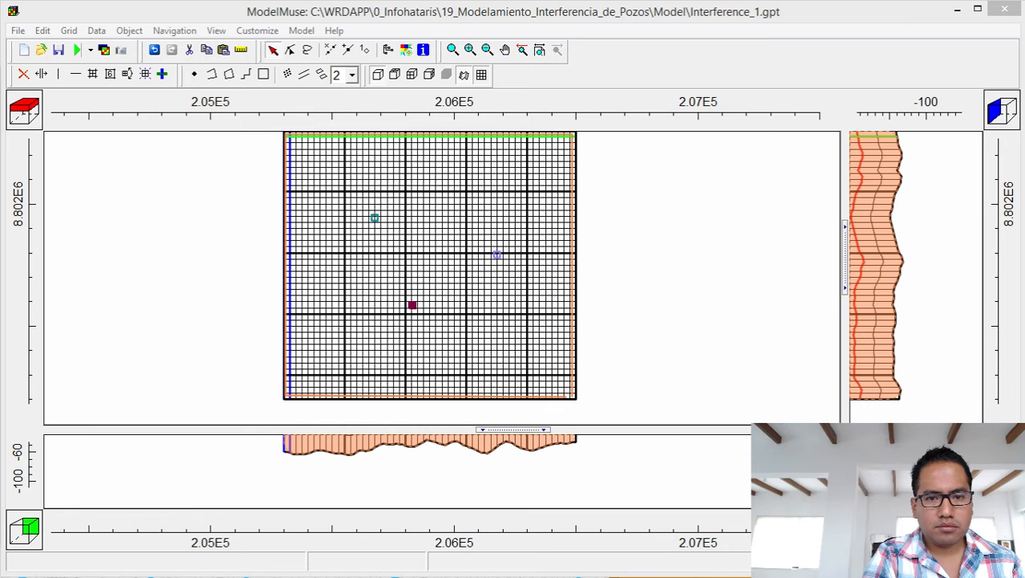
Scroll Interference_1.lst to the final volumetric budget (total in 45869044, total out 45869052).
{"action": "left_click_drag", "start_coordinate": [0, 90], "coordinate": [756, 3]}
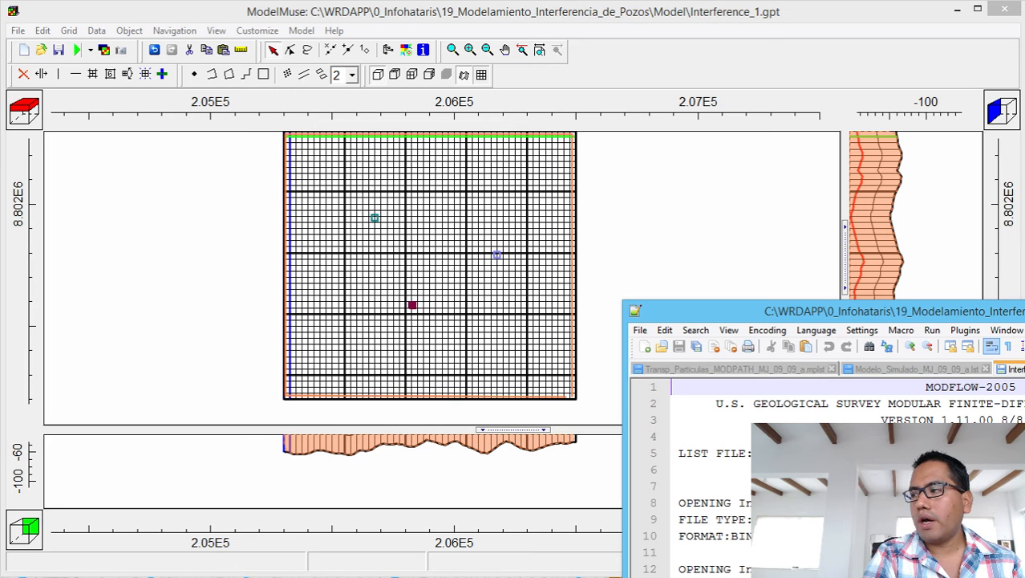
{"action": "left_click_drag", "start_coordinate": [1024, 311], "coordinate": [812, 43]}
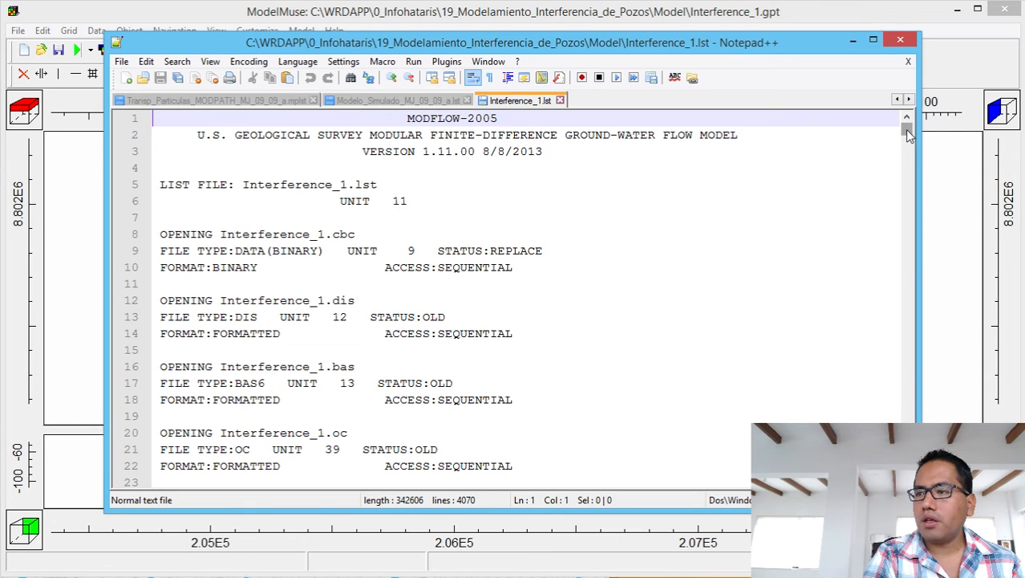
{"action": "left_click_drag", "start_coordinate": [908, 134], "coordinate": [911, 483]}
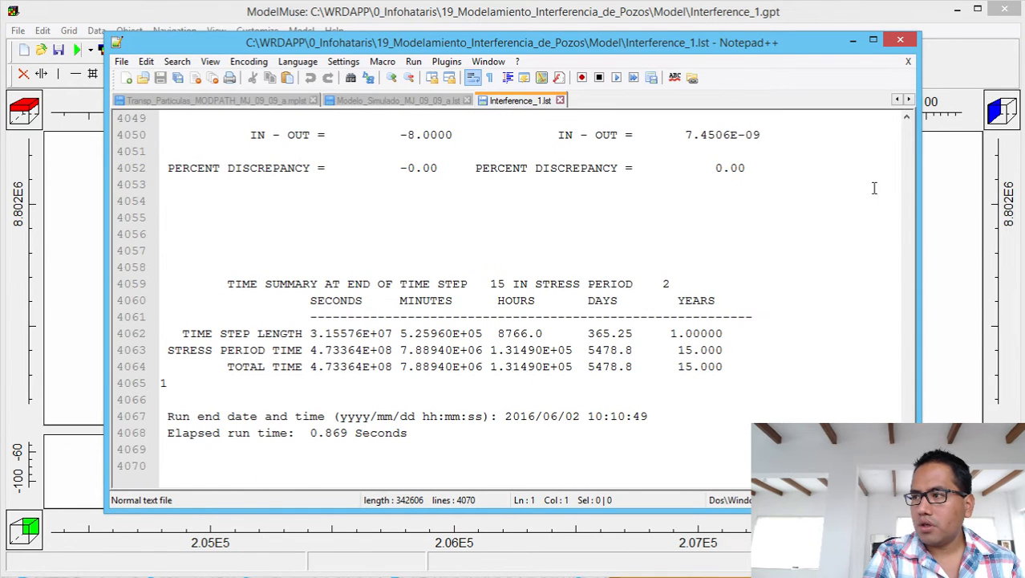
{"action": "left_click", "coordinate": [909, 117]}
{"action": "left_click", "coordinate": [908, 118]}
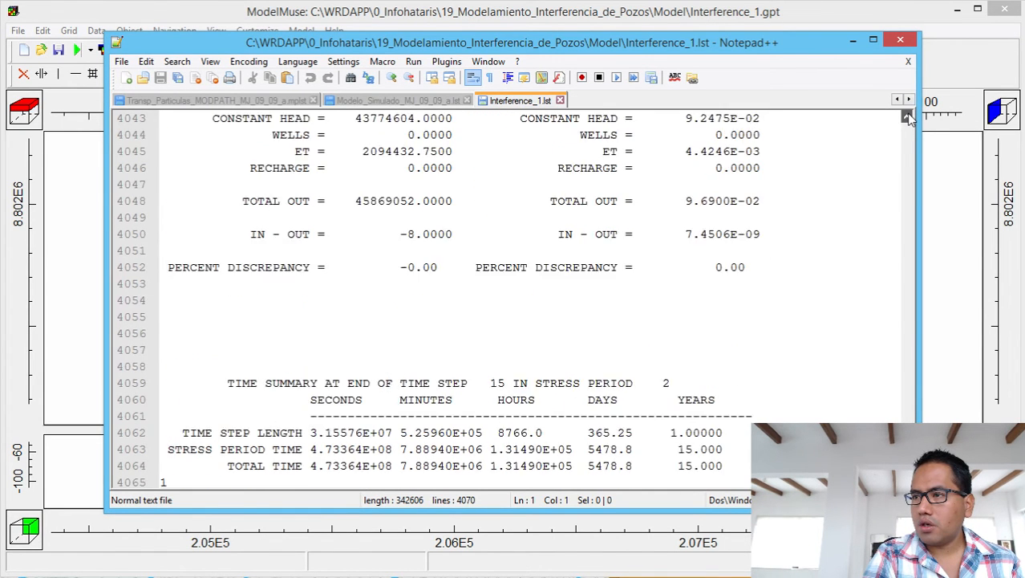
{"action": "left_click", "coordinate": [908, 118]}
{"action": "left_click", "coordinate": [908, 118]}
{"action": "left_click", "coordinate": [909, 118]}
{"action": "left_click", "coordinate": [908, 118]}
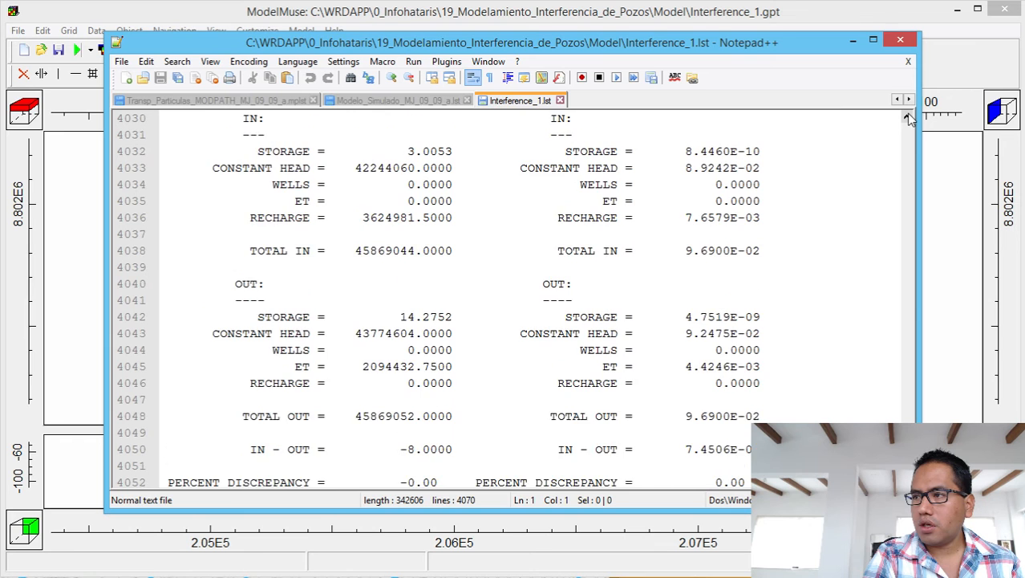
{"action": "left_click", "coordinate": [908, 118]}
{"action": "left_click", "coordinate": [909, 117]}
{"action": "left_click", "coordinate": [908, 118]}
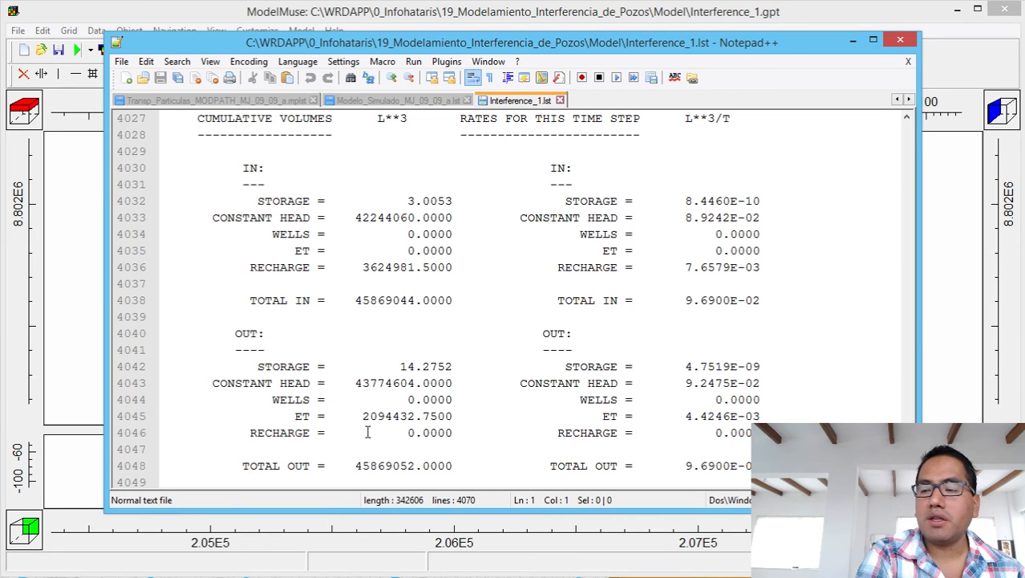
Close Notepad++ and import Interference_1.fhd heads for Period 2, Step 15 to colour the grid.
{"action": "left_click", "coordinate": [899, 42]}
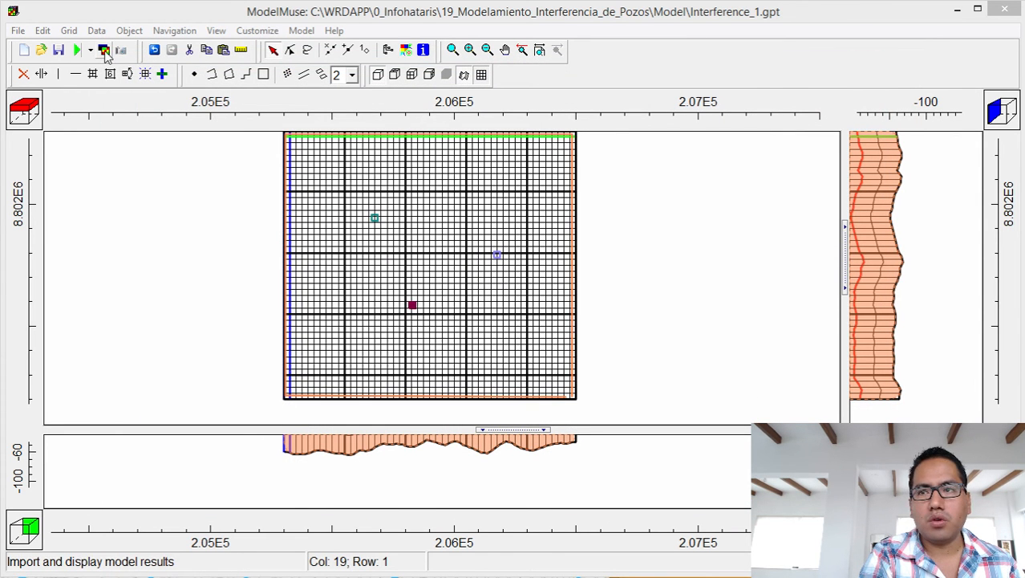
{"action": "left_click", "coordinate": [105, 51]}
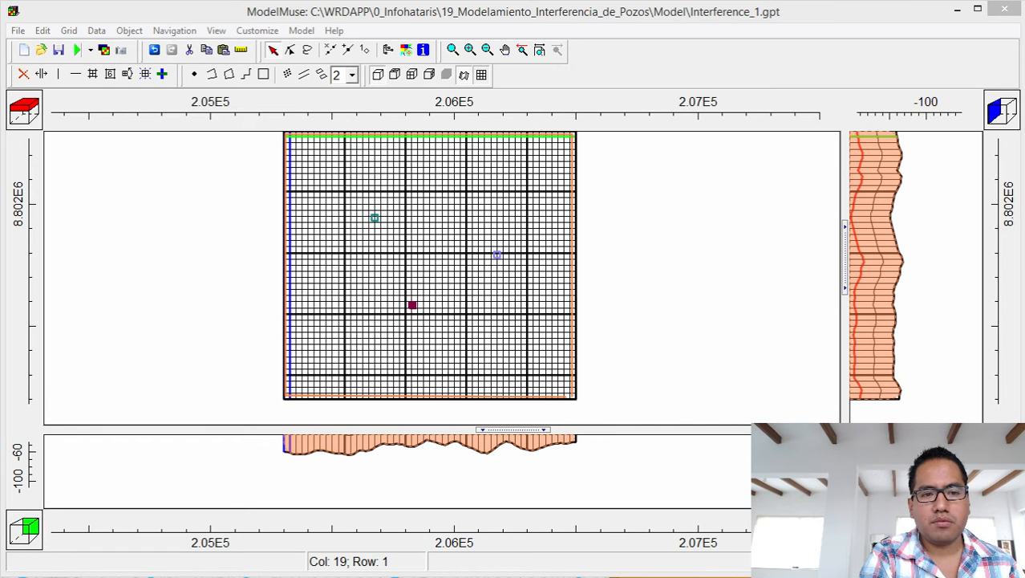
{"action": "left_click", "coordinate": [104, 50]}
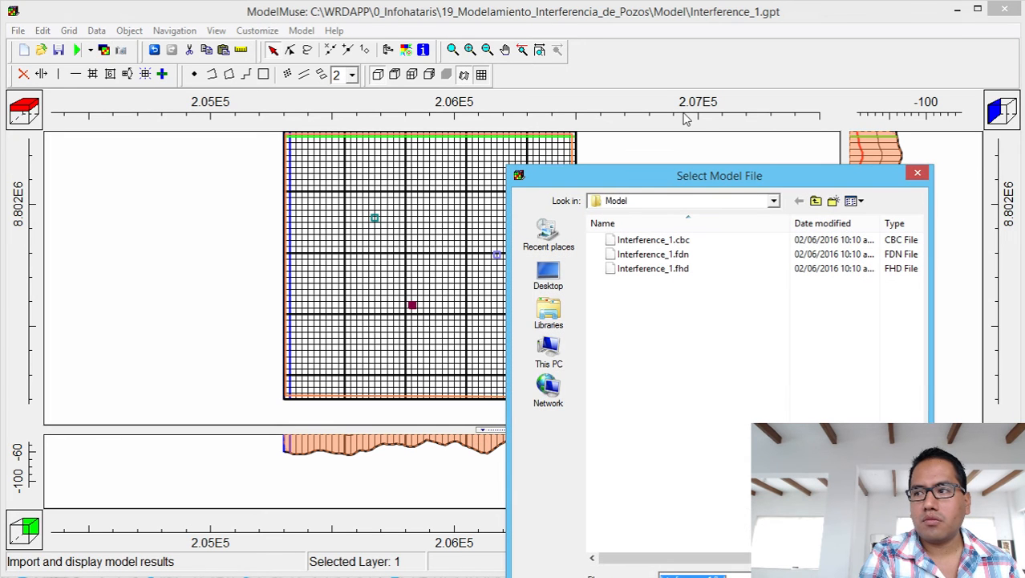
{"action": "double_click", "coordinate": [708, 270]}
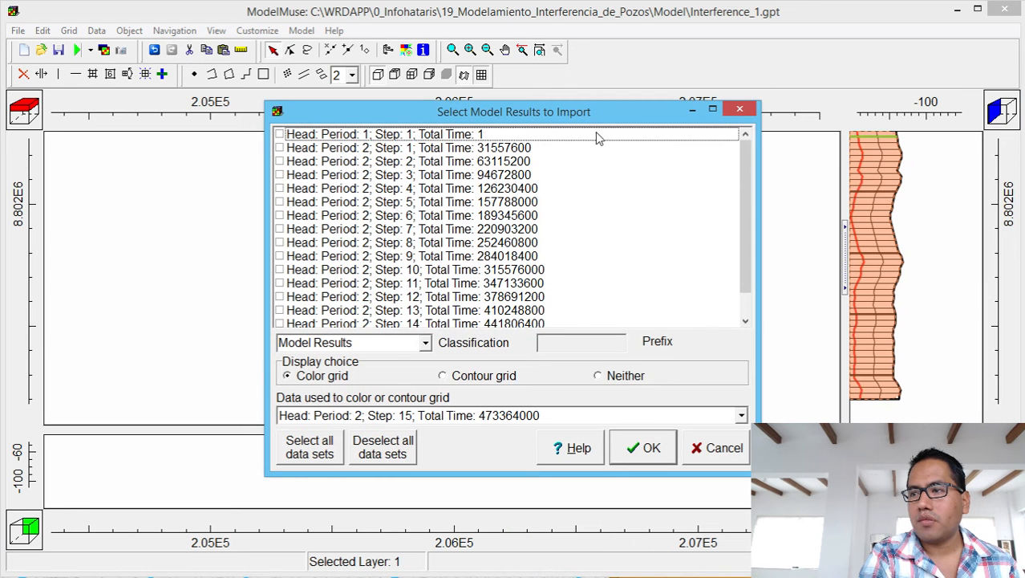
{"action": "left_click_drag", "start_coordinate": [746, 194], "coordinate": [745, 217]}
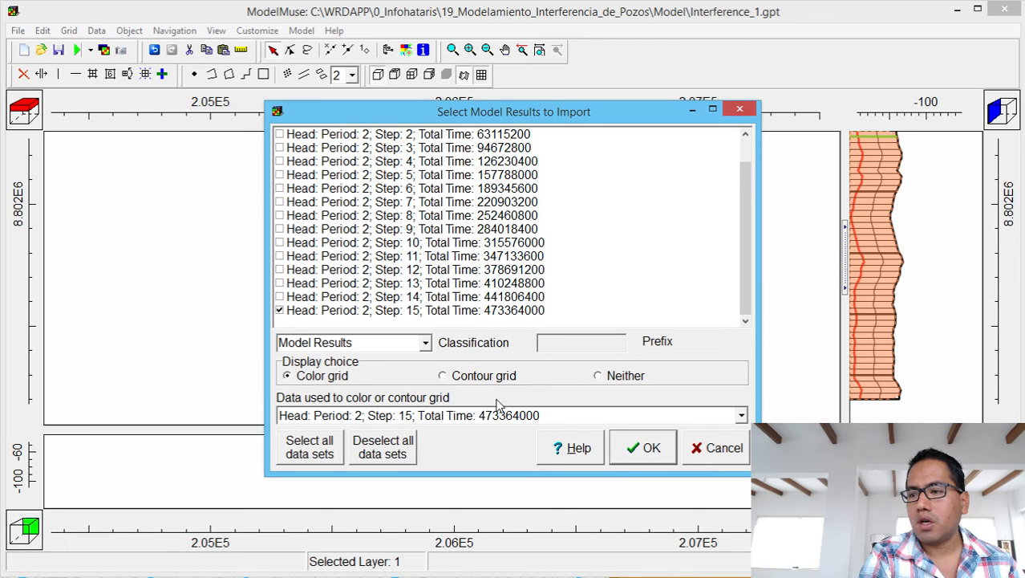
{"action": "left_click", "coordinate": [650, 449]}
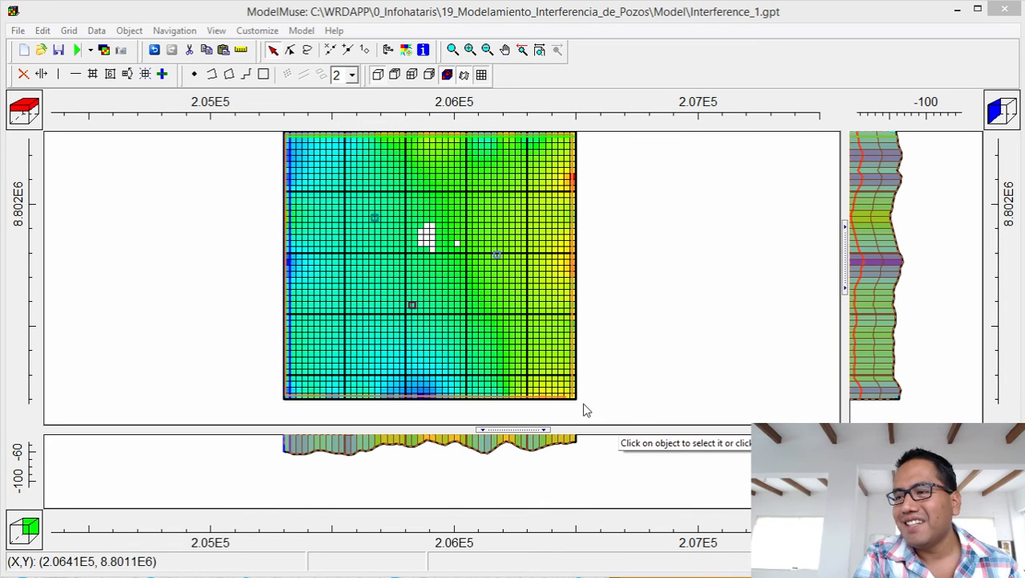
Pan the front view so the coloured model layers are fully shown in the sections.
{"action": "left_click", "coordinate": [506, 50]}
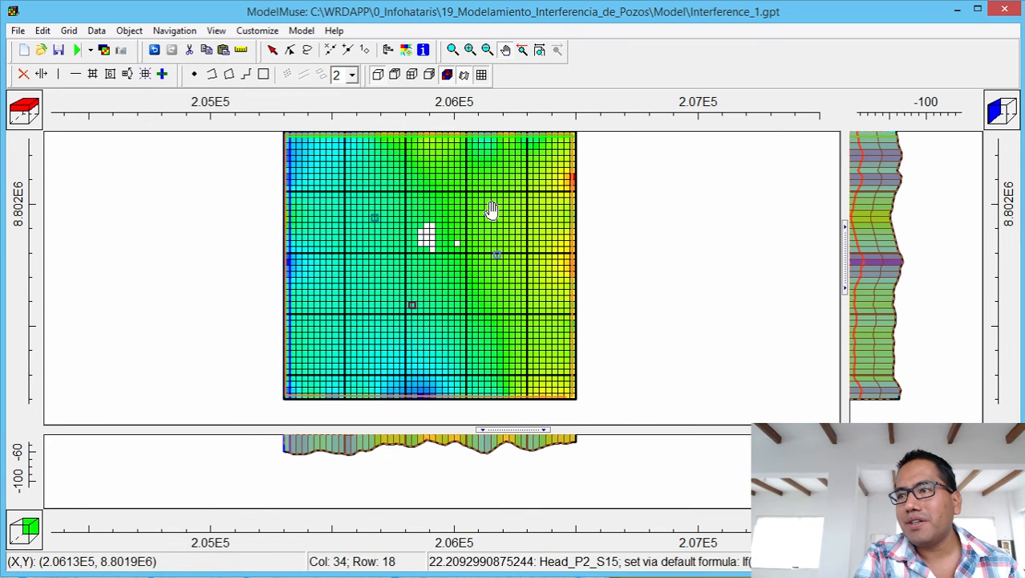
{"action": "left_click_drag", "start_coordinate": [499, 456], "coordinate": [536, 499]}
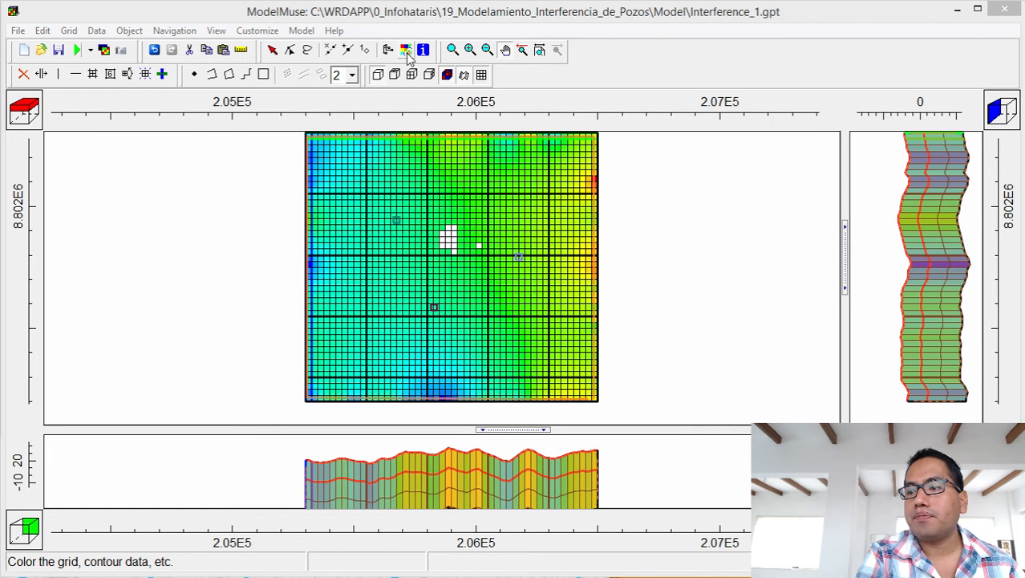
Plot Water_Table_P2_S15 from Optional > Model Results > Water Table as a blue cross-section line.
{"action": "left_click_drag", "start_coordinate": [0, 24], "coordinate": [987, 85]}
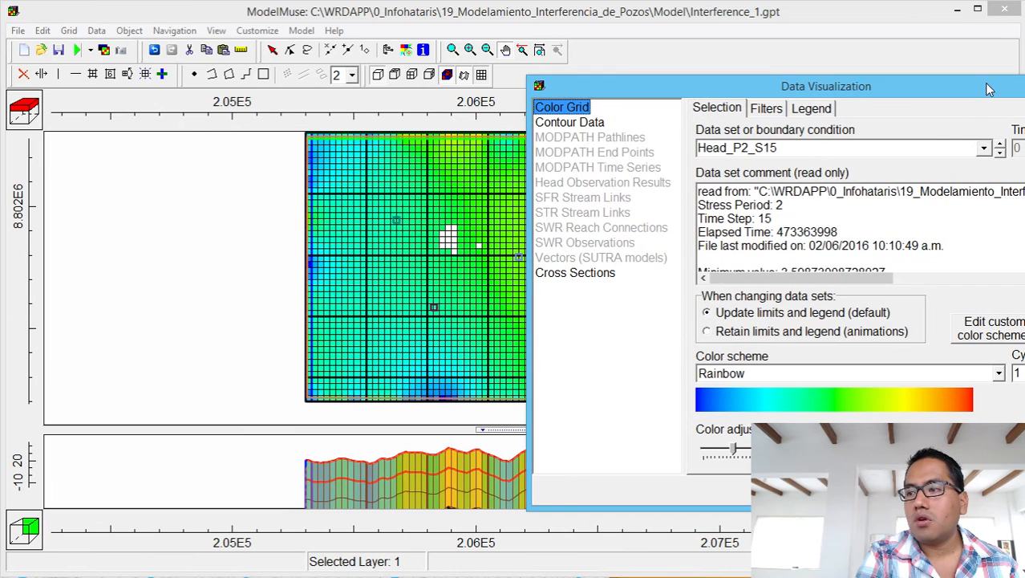
{"action": "left_click", "coordinate": [594, 273]}
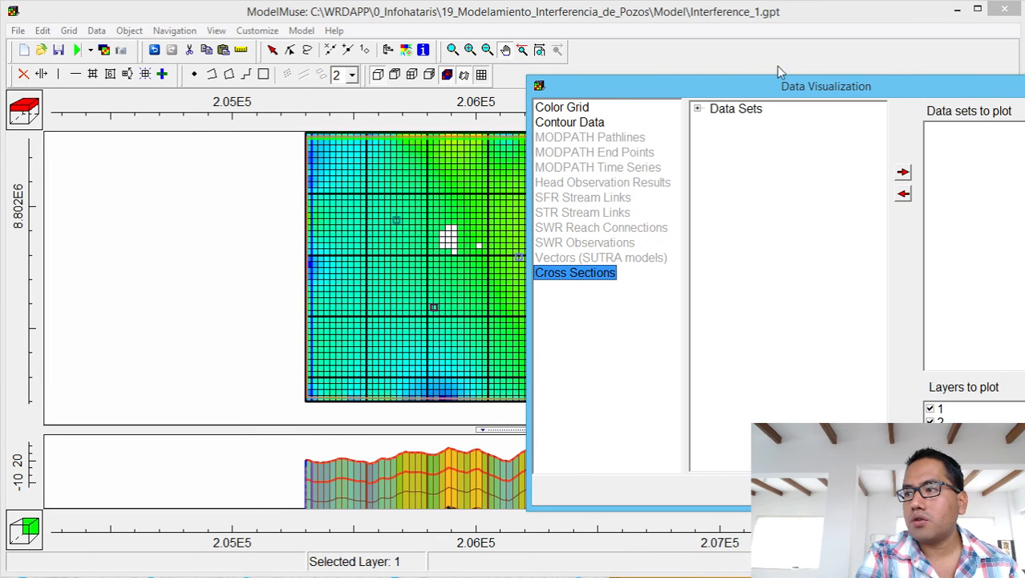
{"action": "left_click", "coordinate": [697, 109]}
{"action": "left_click", "coordinate": [711, 122]}
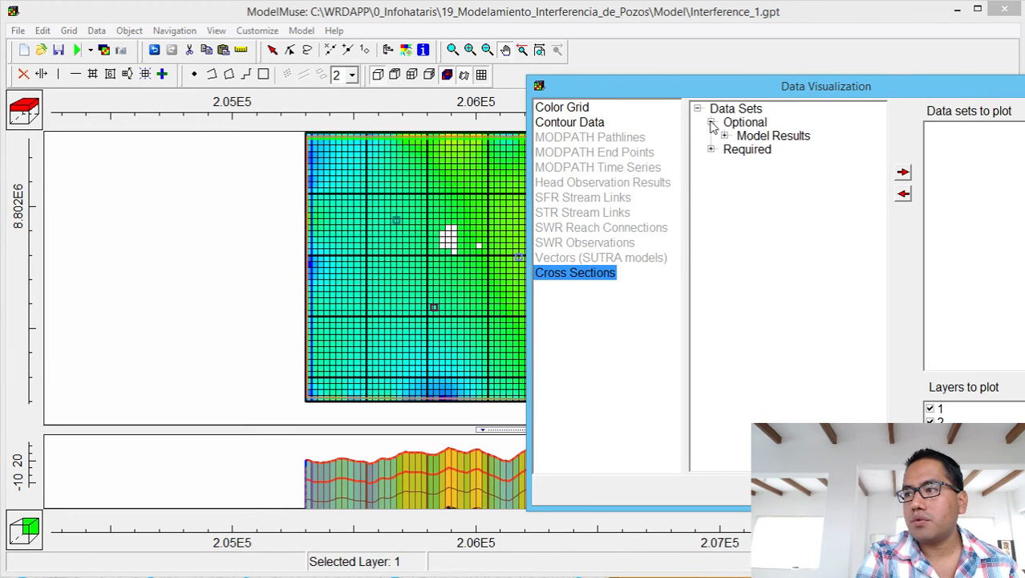
{"action": "left_click", "coordinate": [724, 136]}
{"action": "left_click", "coordinate": [738, 176]}
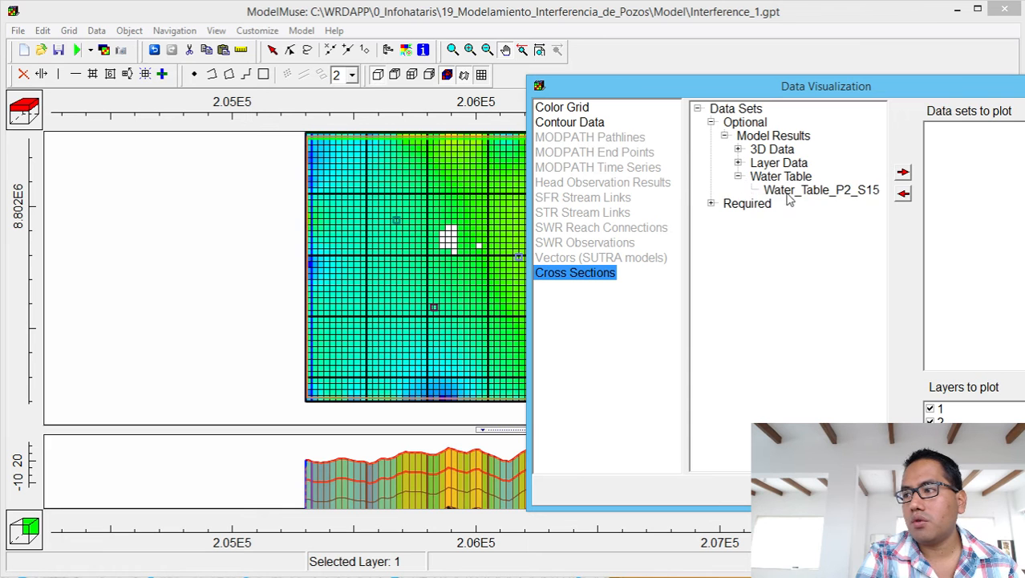
{"action": "left_click", "coordinate": [789, 193]}
{"action": "left_click", "coordinate": [904, 171]}
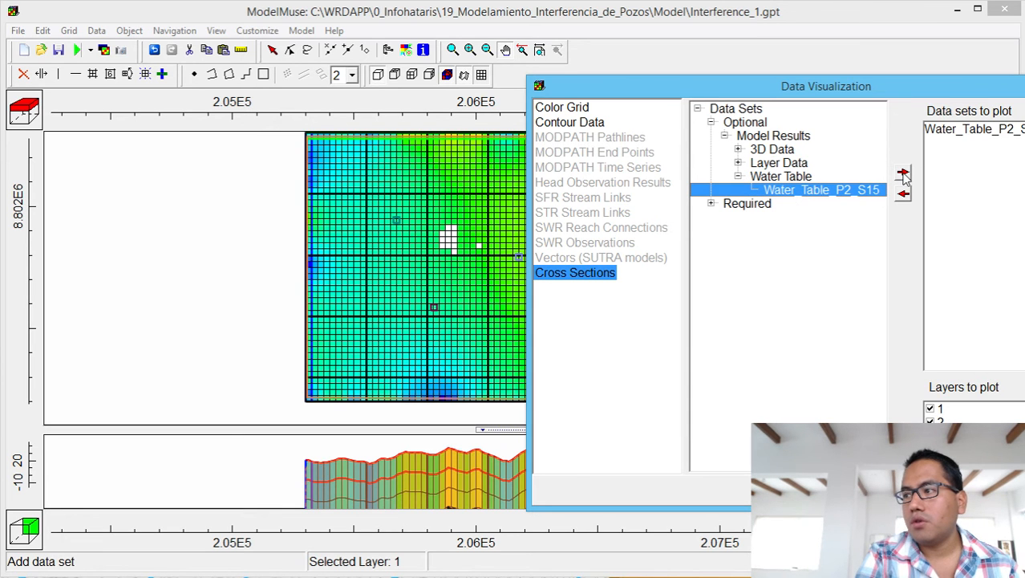
{"action": "left_click", "coordinate": [1015, 139]}
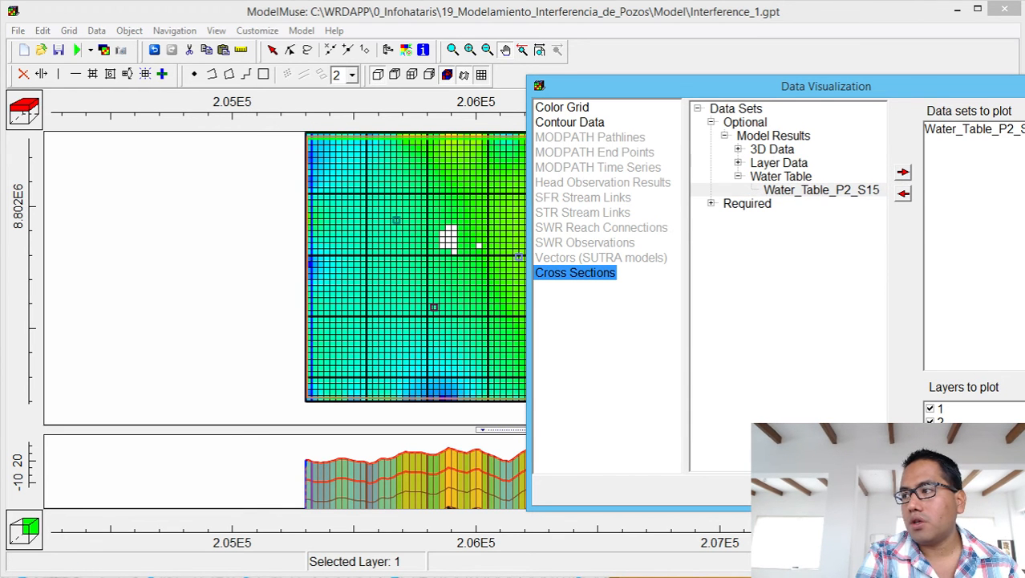
{"action": "left_click_drag", "start_coordinate": [1006, 86], "coordinate": [720, 47]}
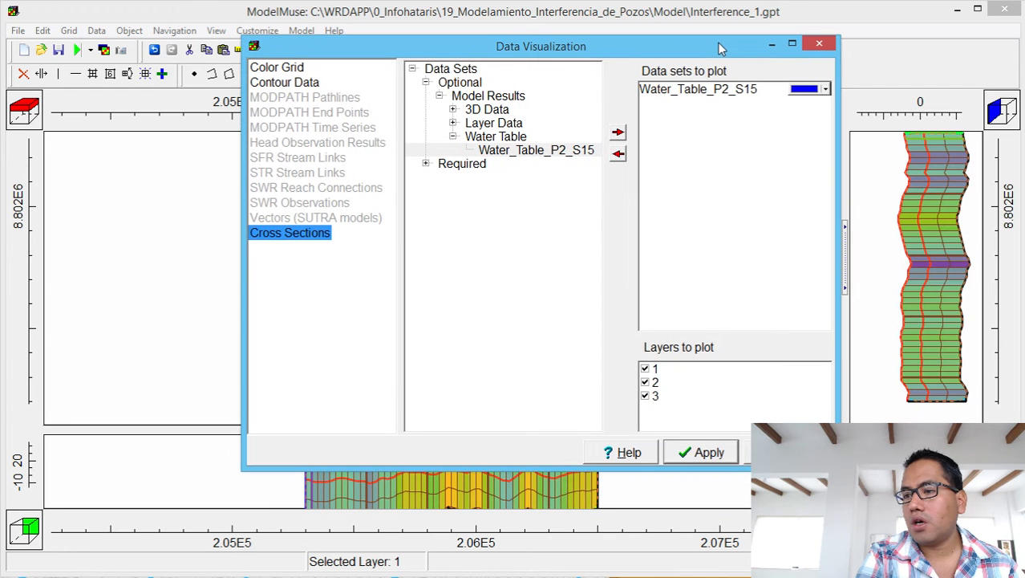
{"action": "left_click", "coordinate": [706, 453]}
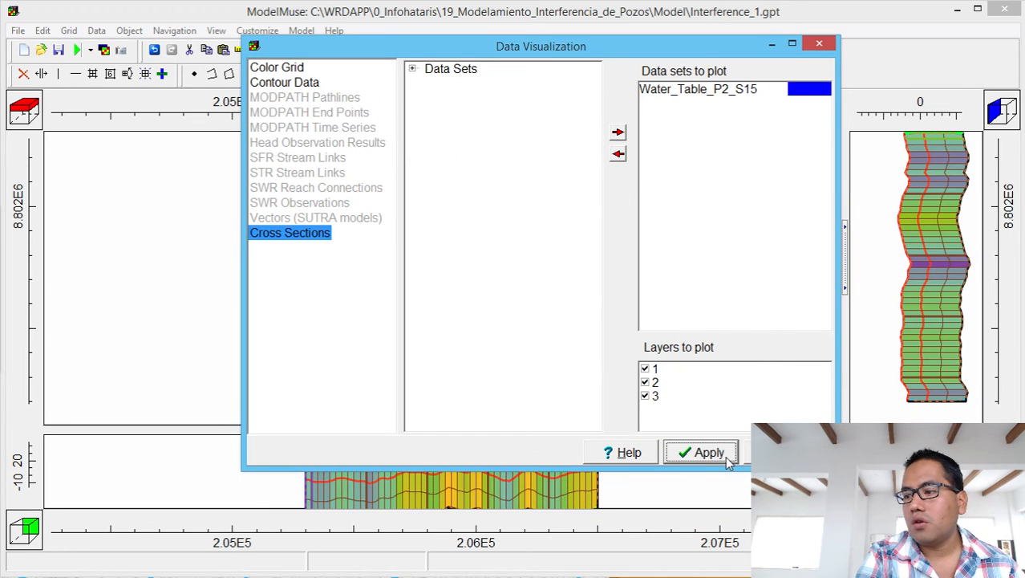
{"action": "left_click", "coordinate": [794, 453]}
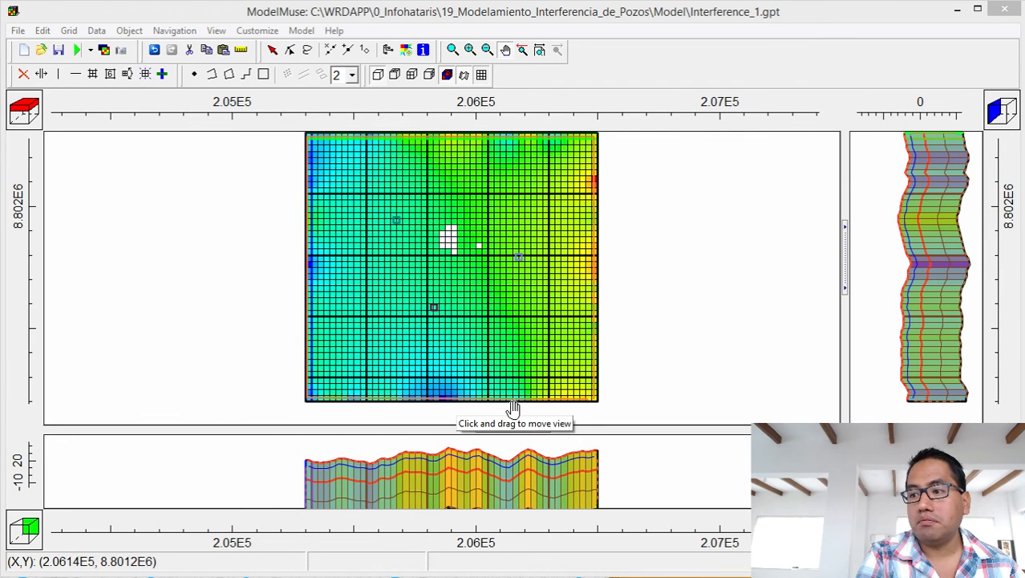
Move the front and side cross-sections onto a column and row through the pumping well area, near column 29, row 22.
{"action": "left_click", "coordinate": [163, 75]}
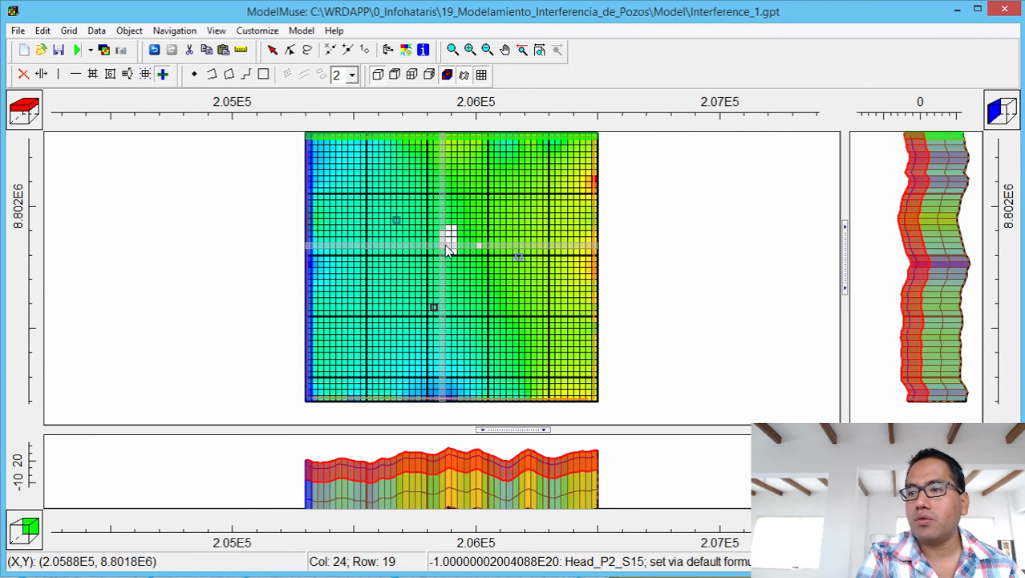
{"action": "left_click", "coordinate": [450, 271]}
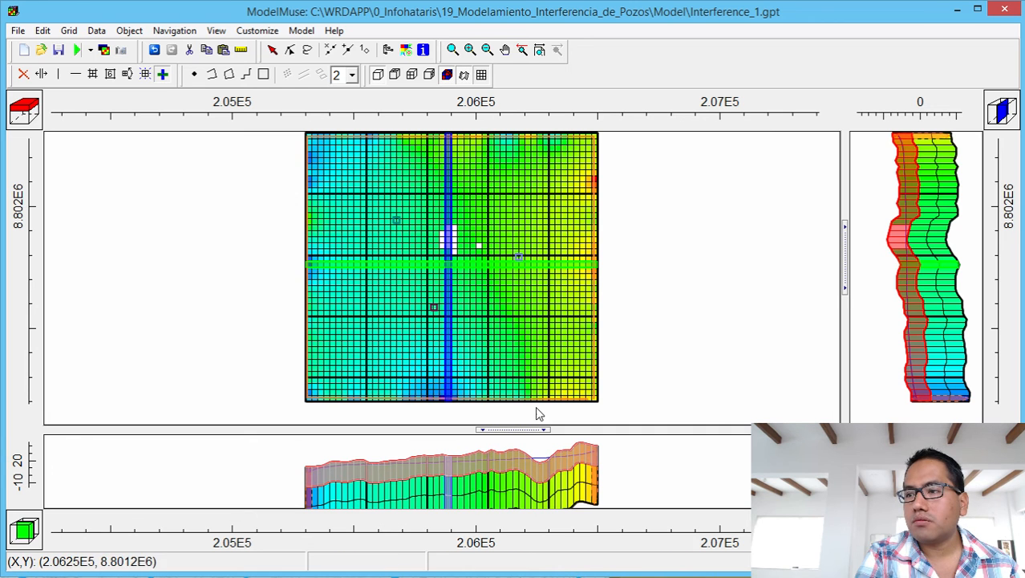
{"action": "left_click", "coordinate": [487, 141]}
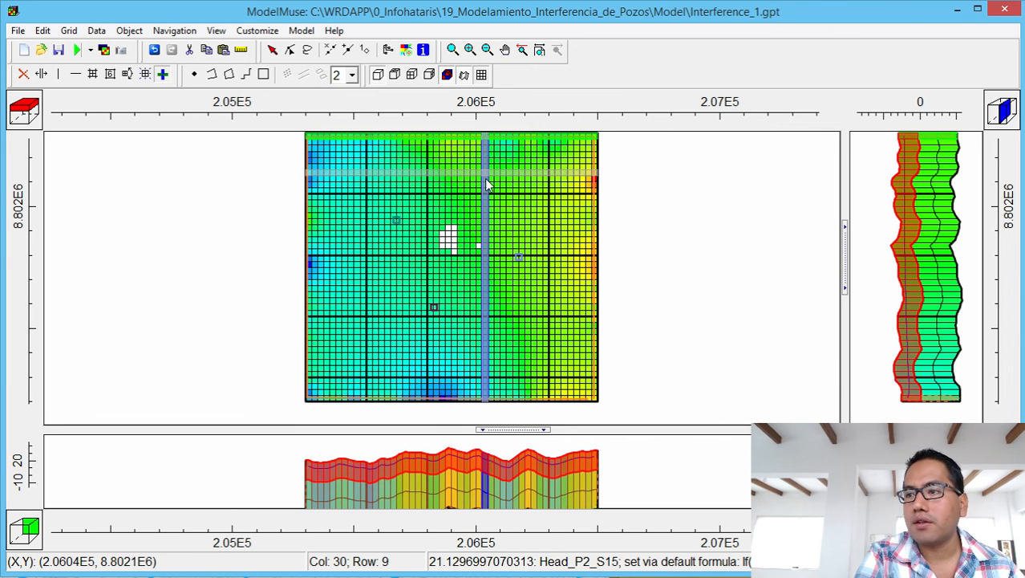
{"action": "left_click", "coordinate": [478, 270]}
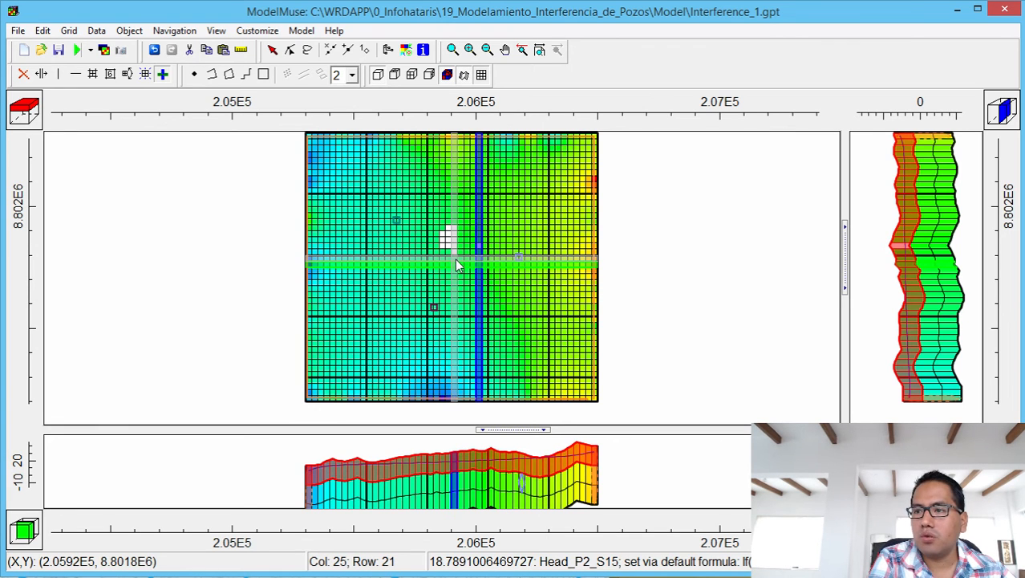
{"action": "left_click", "coordinate": [455, 263]}
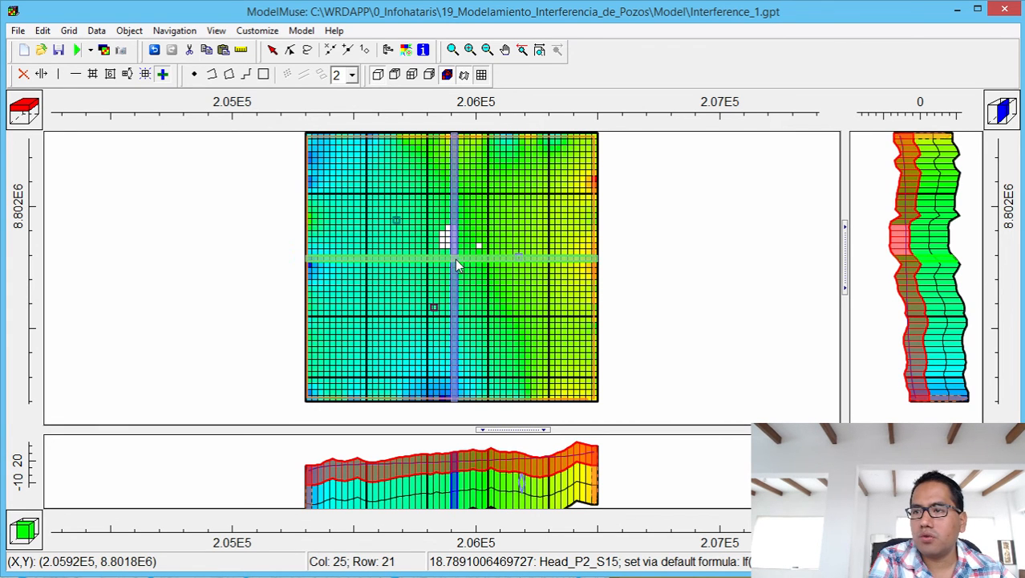
{"action": "left_click", "coordinate": [453, 53]}
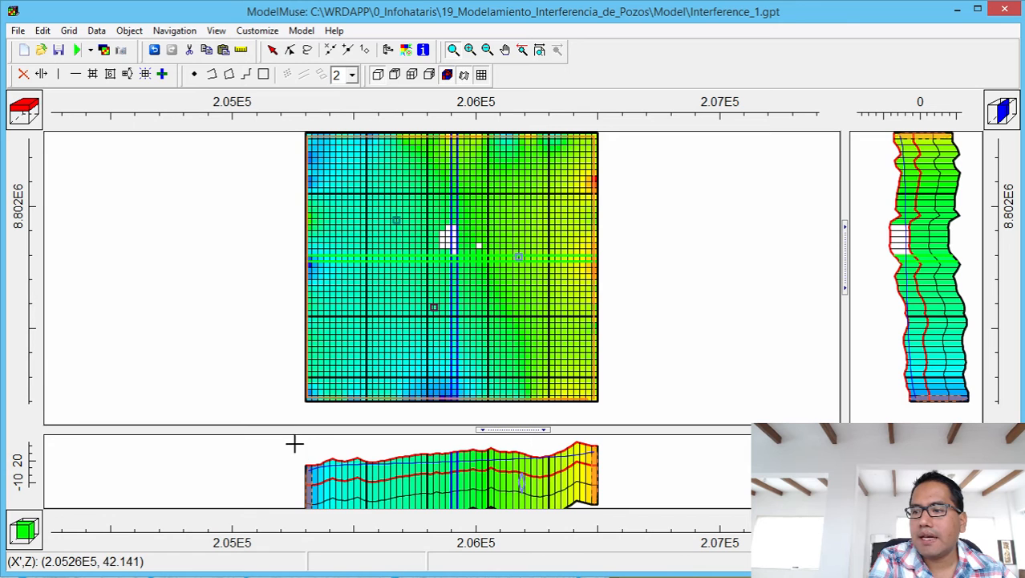
Zoom all views onto the well area and measure a vertical distance of about 17 in the front section.
{"action": "left_click_drag", "start_coordinate": [295, 444], "coordinate": [629, 472]}
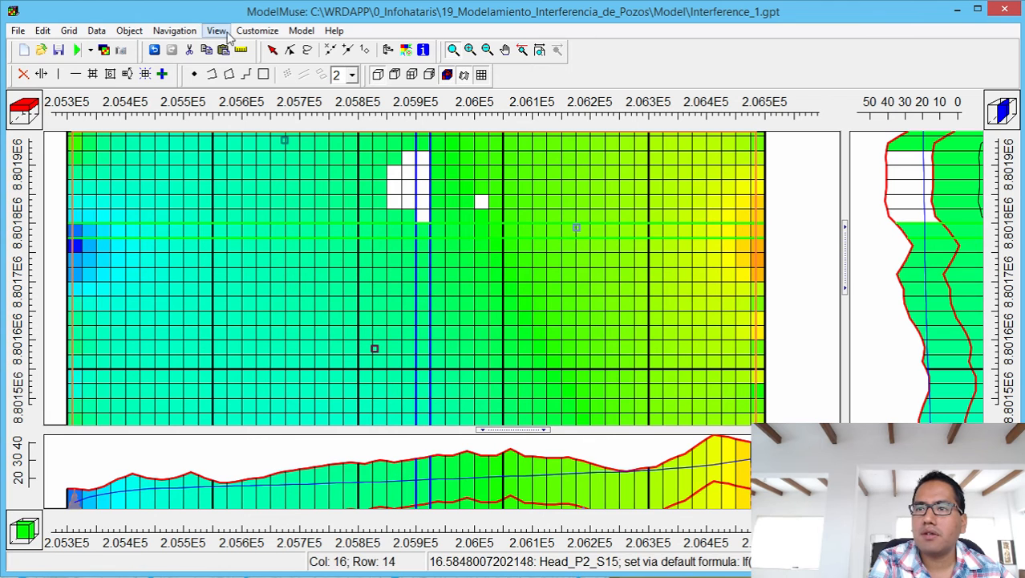
{"action": "left_click", "coordinate": [242, 50]}
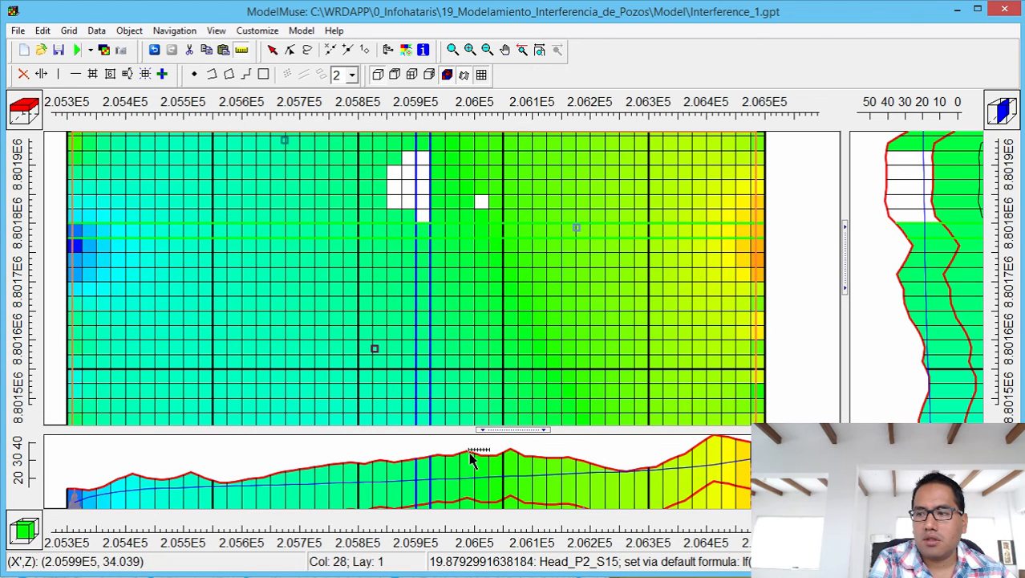
{"action": "left_click_drag", "start_coordinate": [472, 454], "coordinate": [475, 480]}
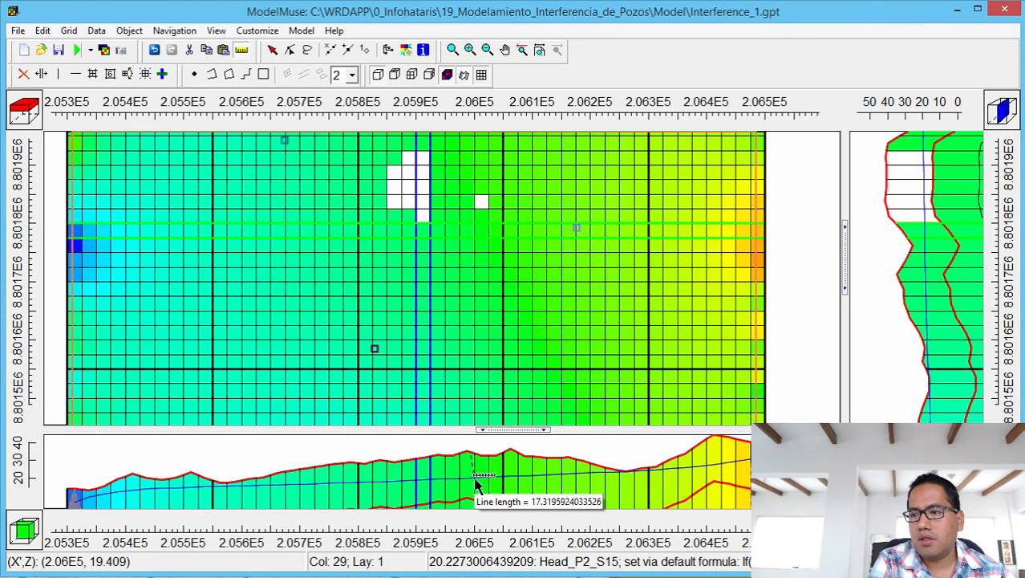
{"action": "double_click", "coordinate": [475, 482]}
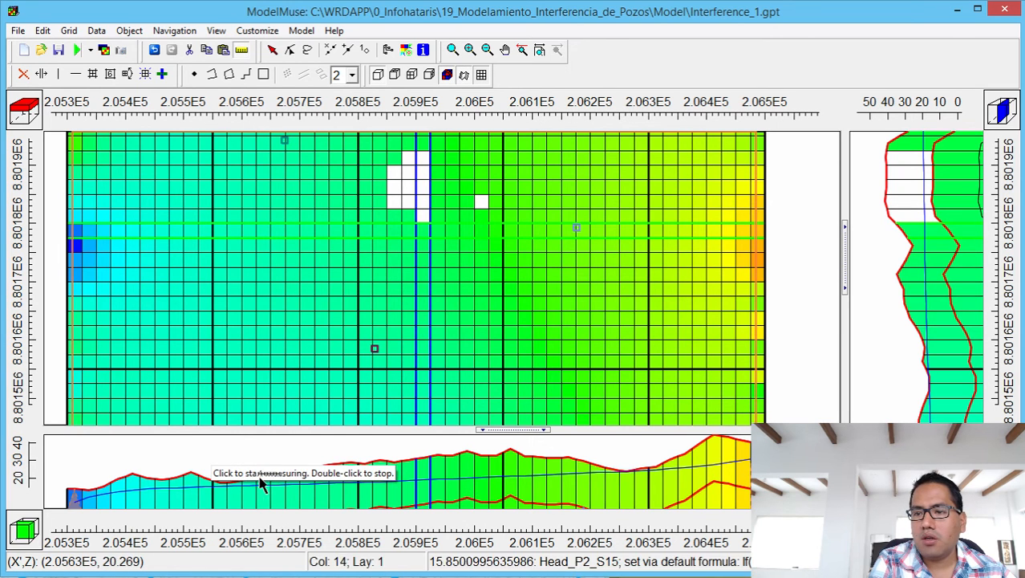
Measure a second vertical distance of about 5 in the front cross-section.
{"action": "left_click", "coordinate": [320, 474]}
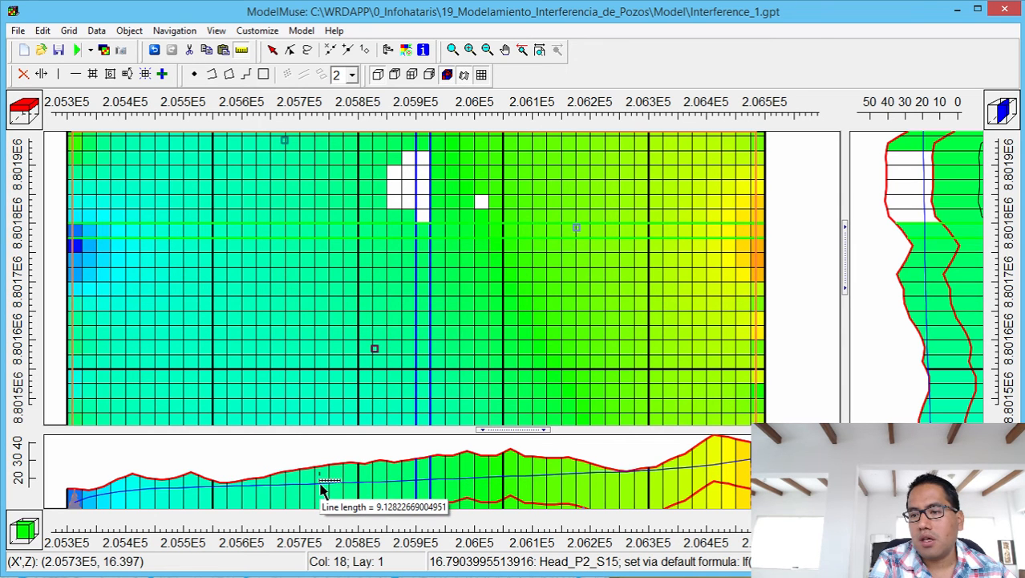
{"action": "left_click", "coordinate": [250, 484]}
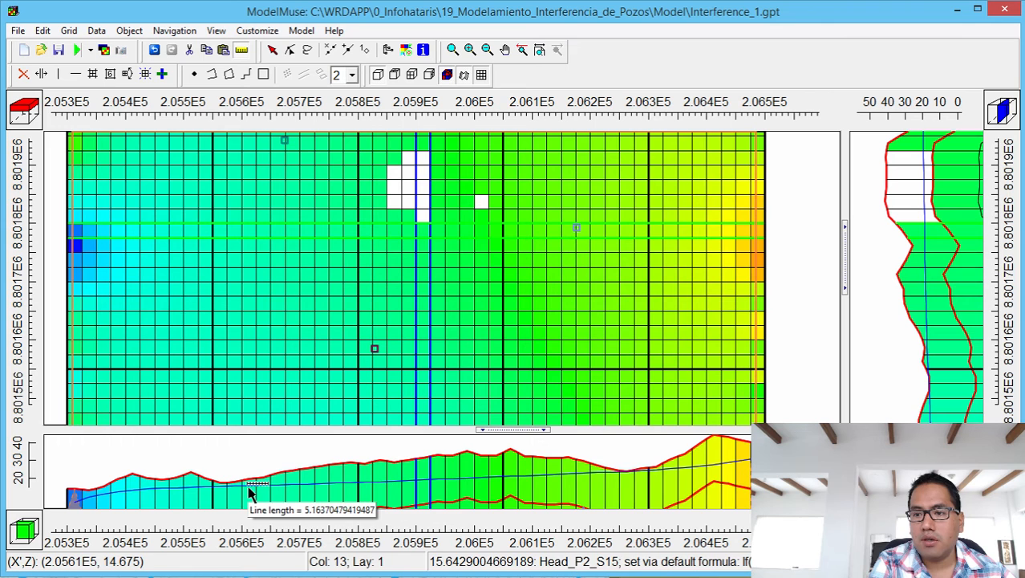
{"action": "double_click", "coordinate": [249, 488]}
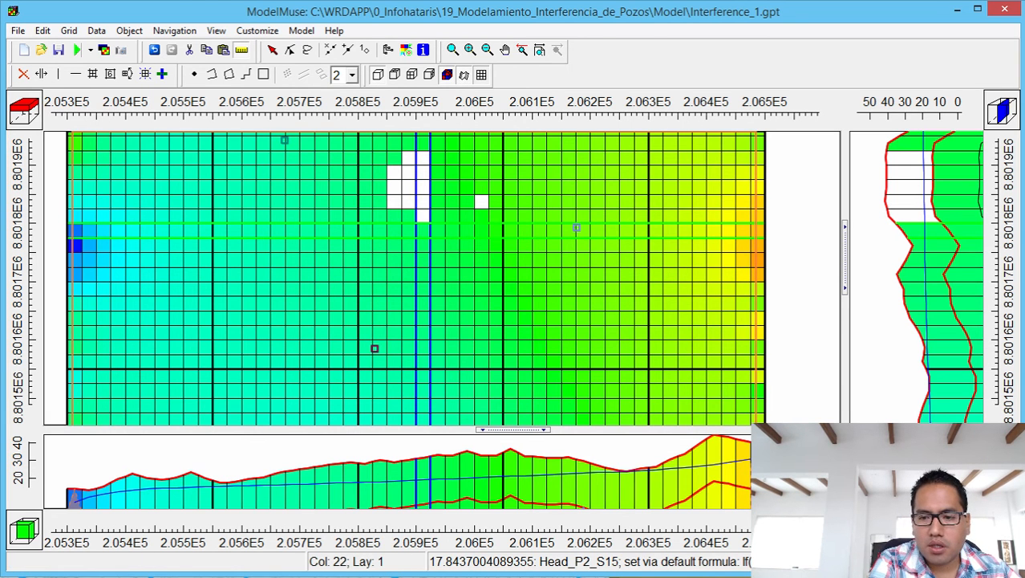
Open Interference_1.lst from the project's Model folder in Notepad.
{"action": "left_click", "coordinate": [321, 575]}
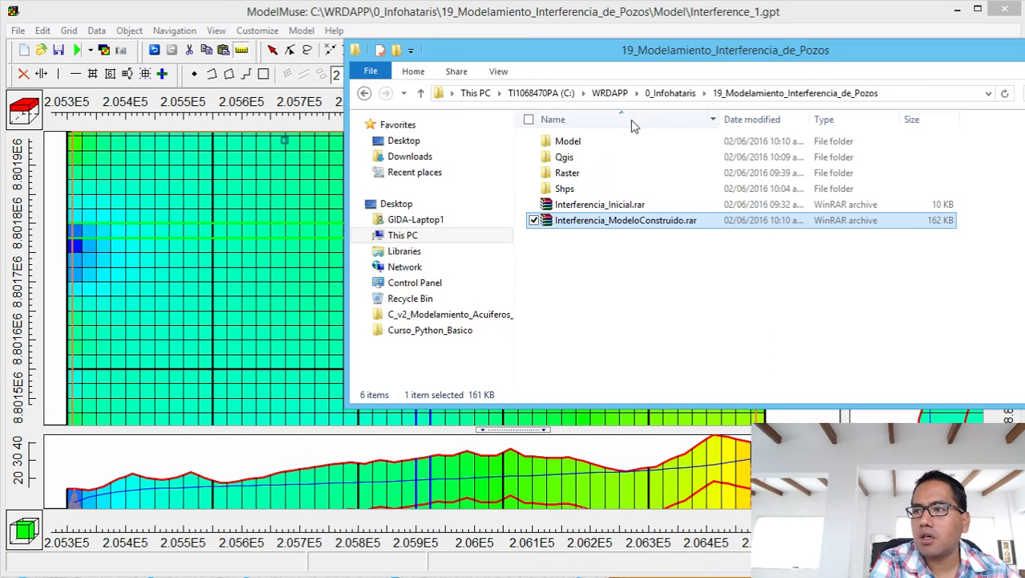
{"action": "double_click", "coordinate": [602, 142]}
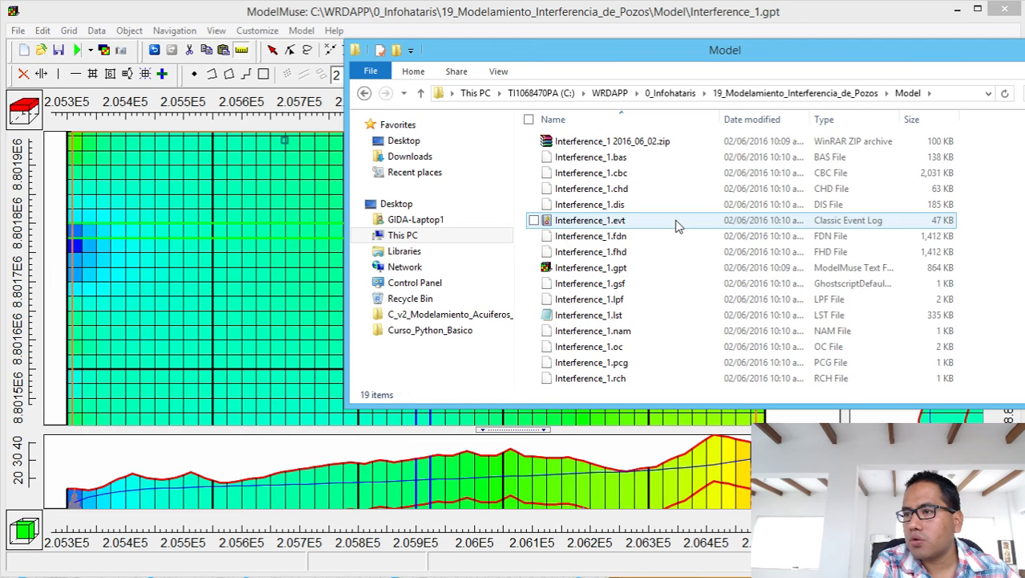
{"action": "double_click", "coordinate": [620, 317]}
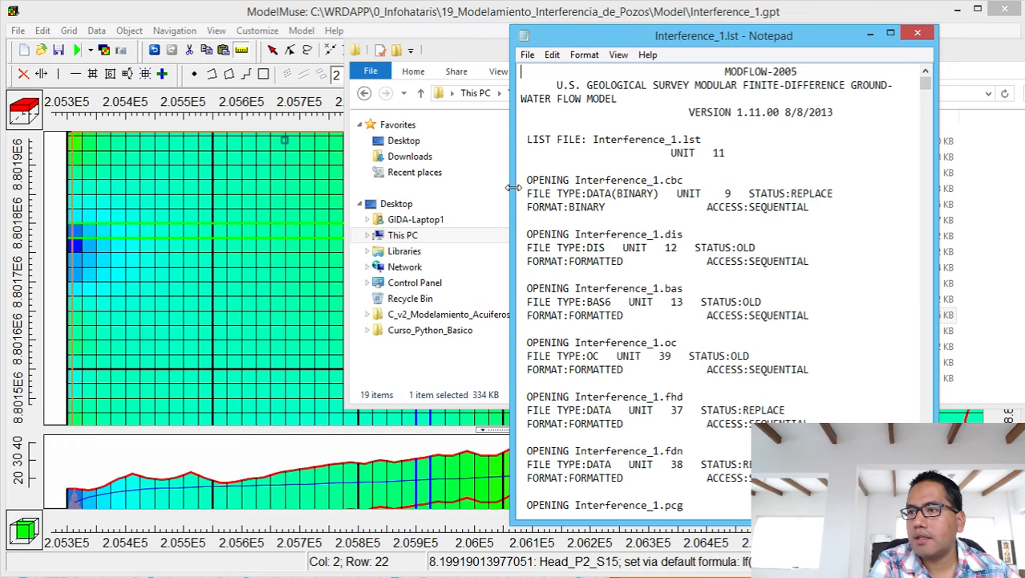
Widen Notepad, read the final budget at the end of Interference_1.lst, then close Notepad and the Model folder.
{"action": "left_click_drag", "start_coordinate": [511, 191], "coordinate": [171, 181]}
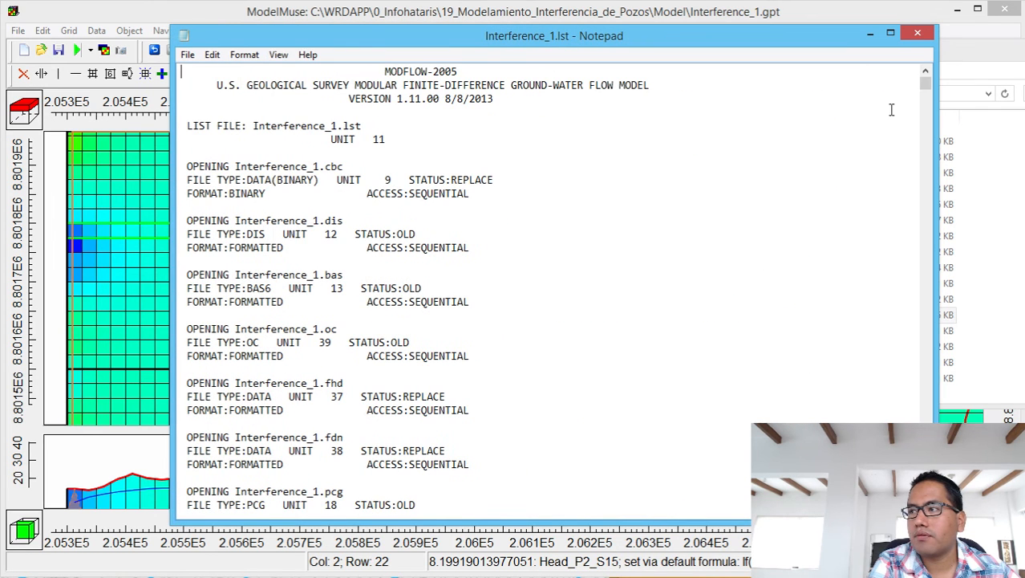
{"action": "left_click_drag", "start_coordinate": [927, 91], "coordinate": [927, 514]}
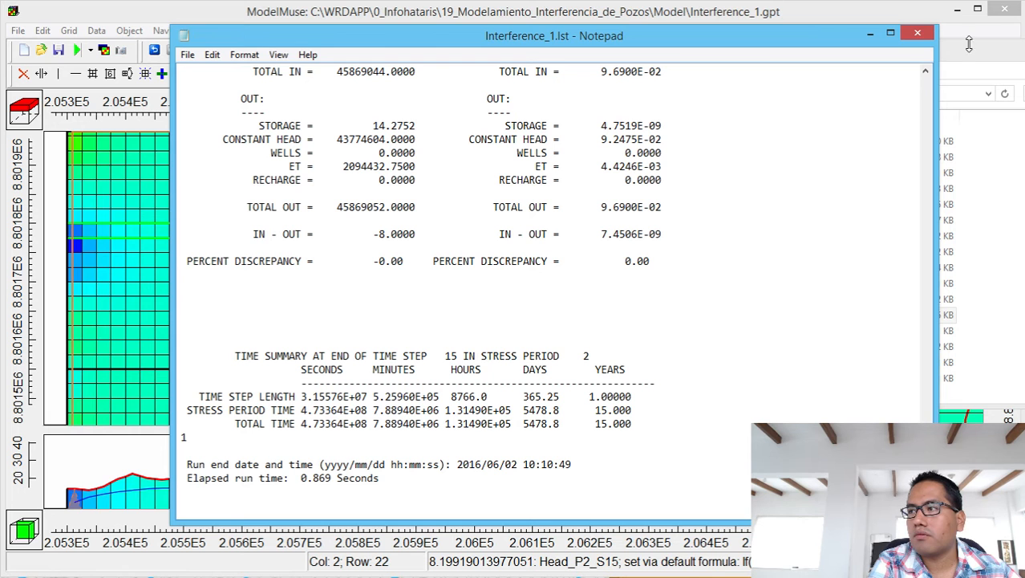
{"action": "scroll", "coordinate": [926, 75], "scroll_direction": "up", "scroll_amount": 3}
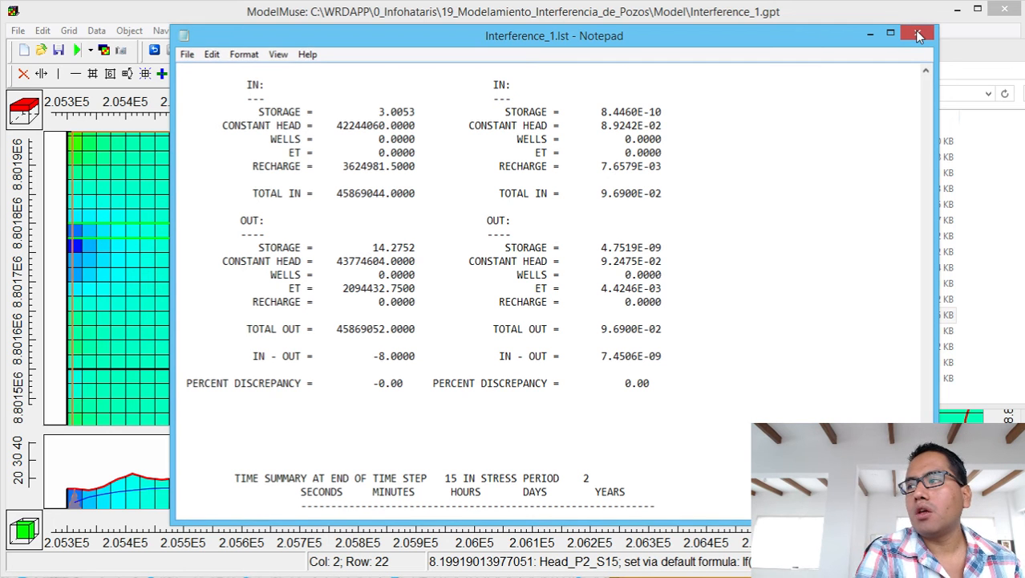
{"action": "left_click", "coordinate": [918, 36]}
{"action": "left_click", "coordinate": [1024, 48]}
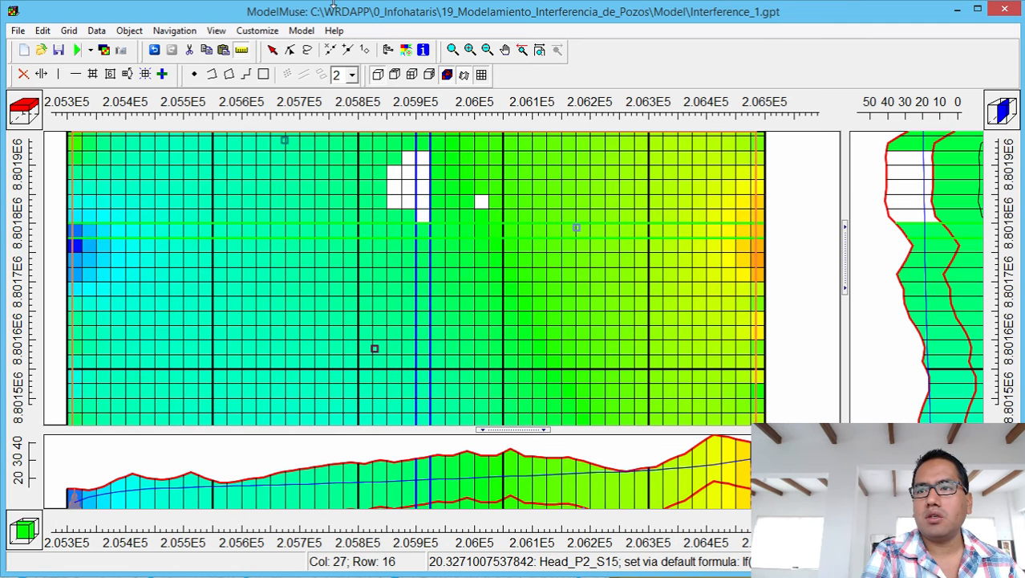
Delete the model results from the views and open the pumping well's WEL settings.
{"action": "left_click", "coordinate": [97, 30]}
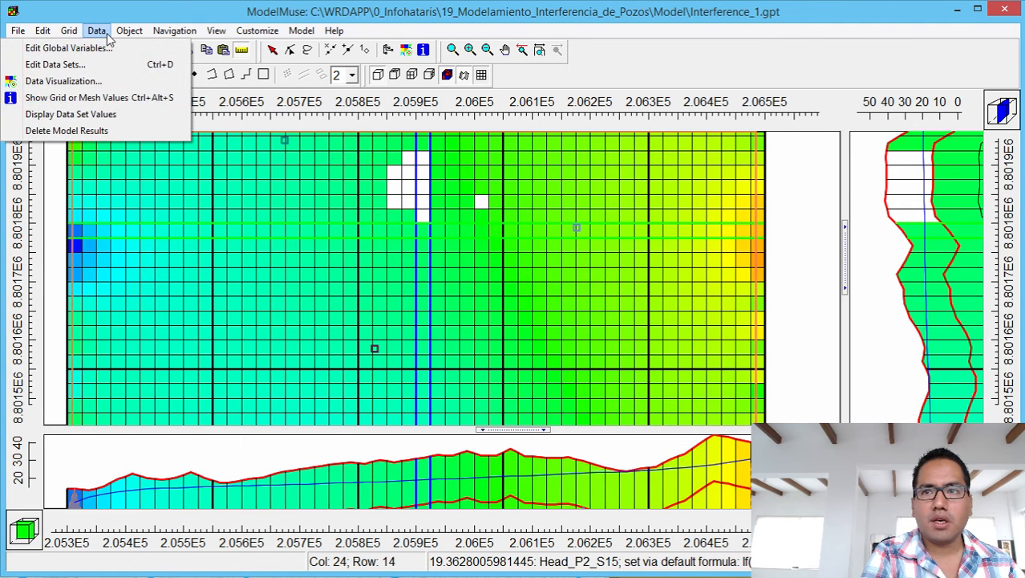
{"action": "left_click", "coordinate": [79, 134]}
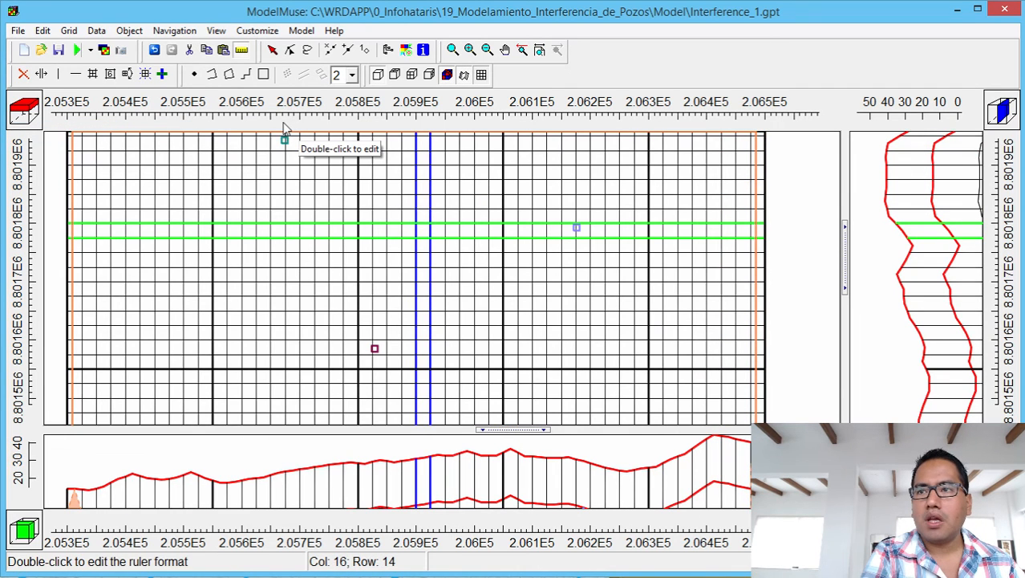
{"action": "left_click", "coordinate": [273, 50]}
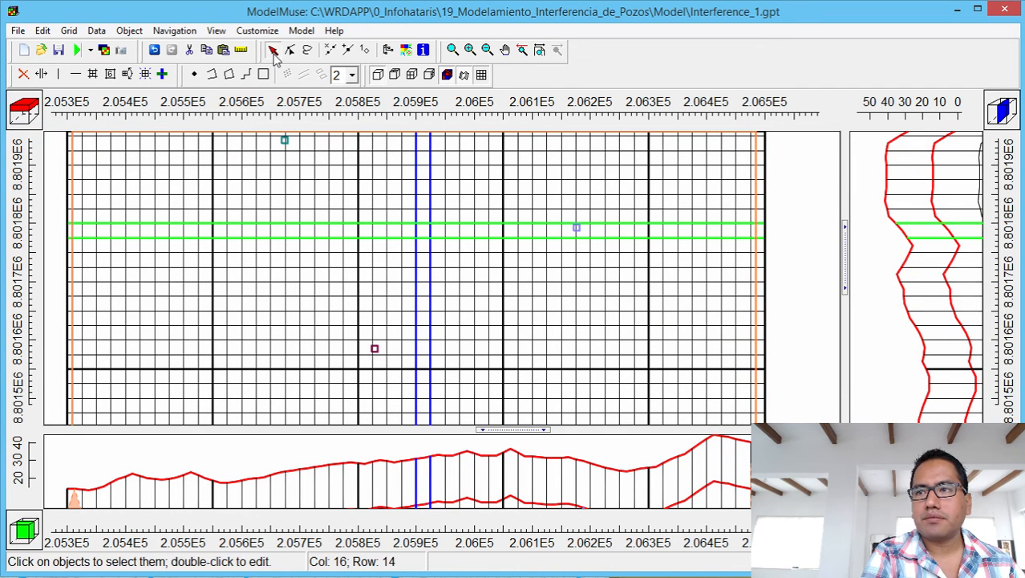
{"action": "left_click", "coordinate": [285, 141]}
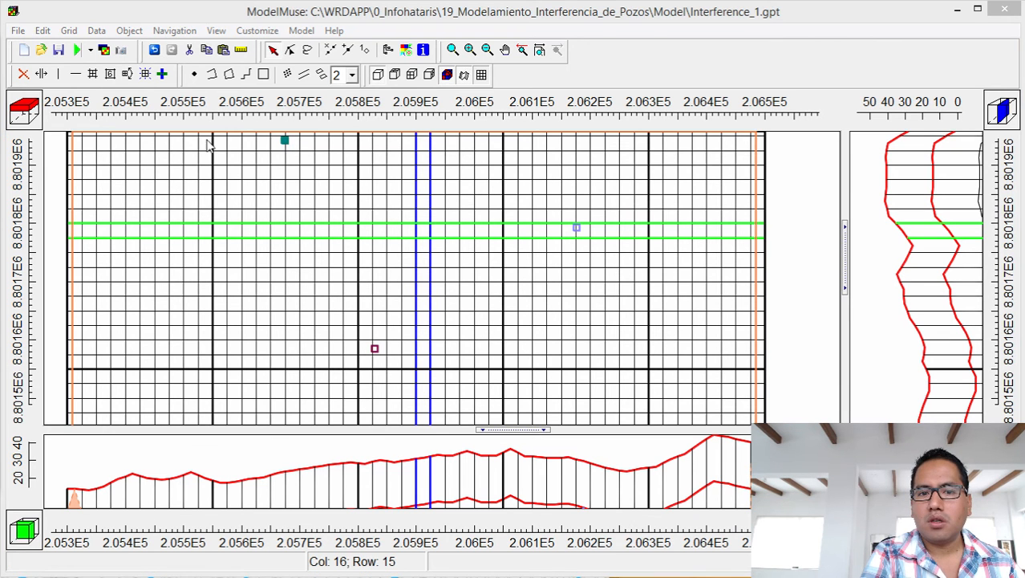
{"action": "left_click_drag", "start_coordinate": [0, 48], "coordinate": [772, 40]}
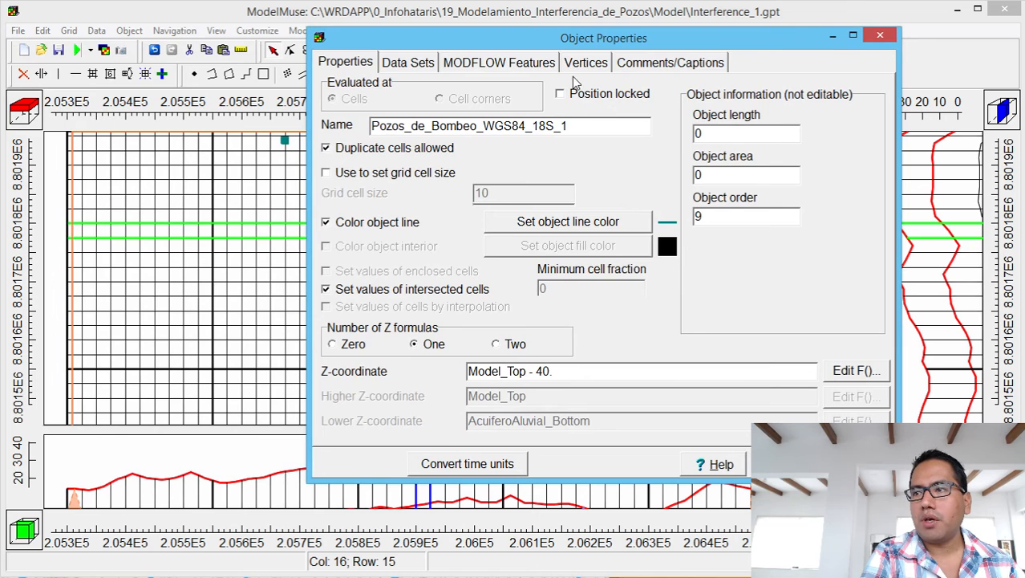
{"action": "left_click", "coordinate": [510, 66]}
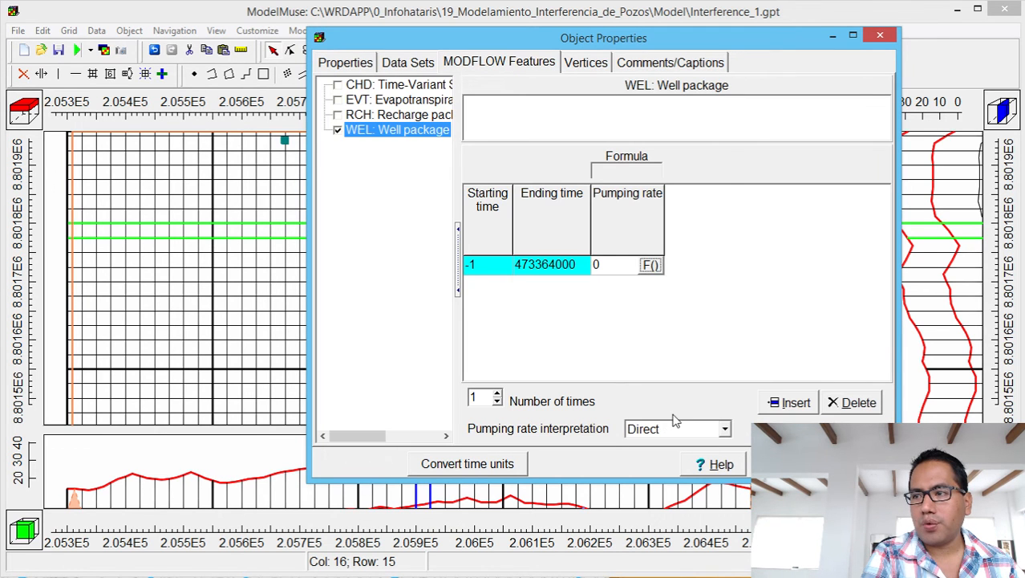
Make the well's first pumping period end at time 0.
{"action": "left_click", "coordinate": [601, 264]}
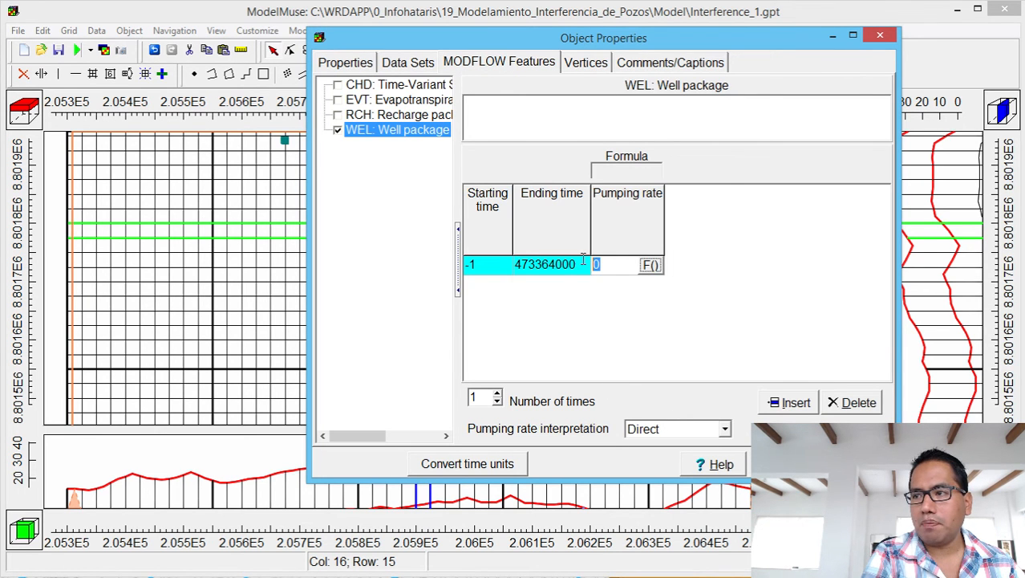
{"action": "left_click", "coordinate": [485, 267]}
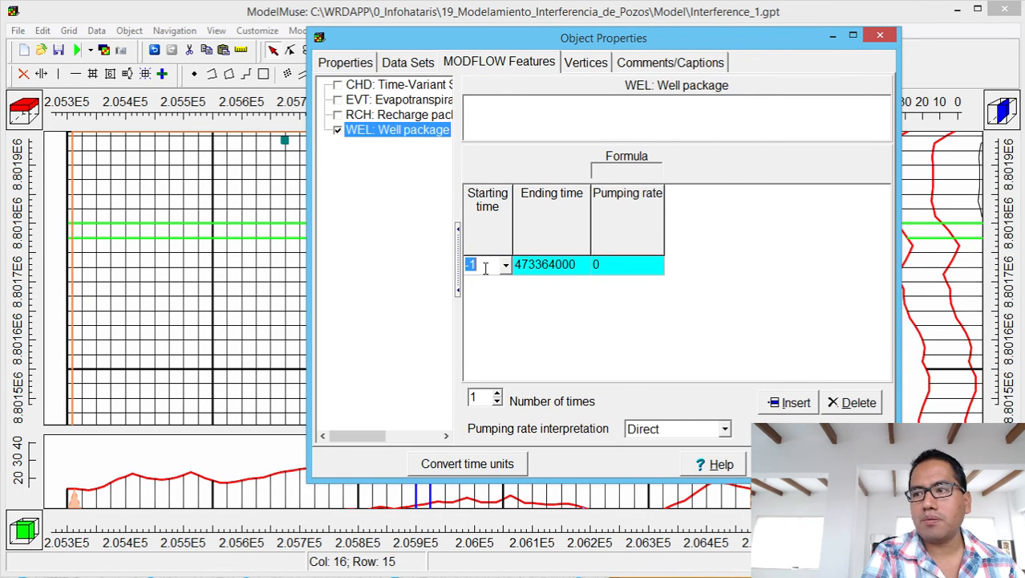
{"action": "left_click", "coordinate": [553, 267]}
{"action": "left_click", "coordinate": [584, 266]}
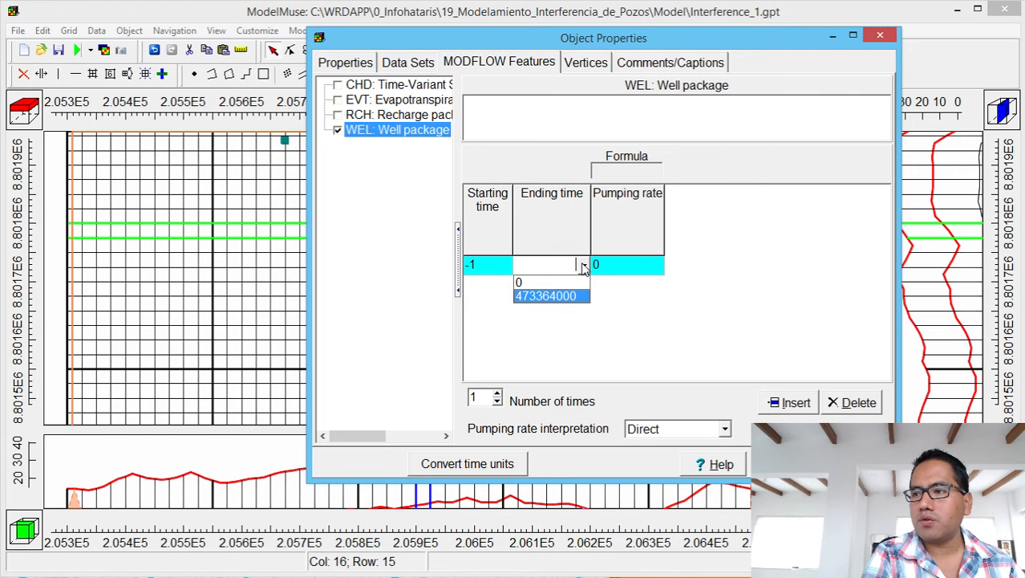
{"action": "left_click", "coordinate": [569, 283]}
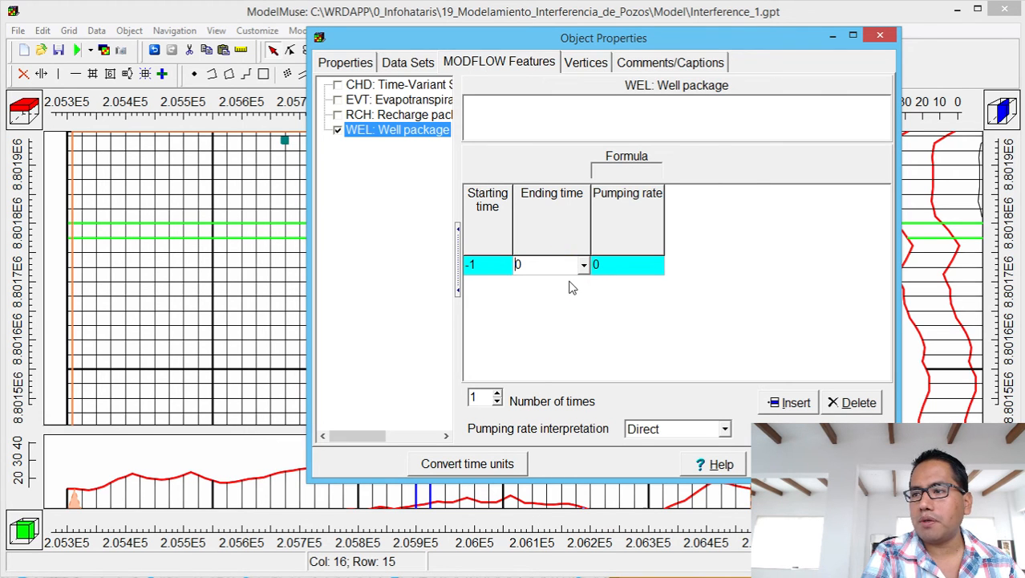
{"action": "left_click", "coordinate": [497, 397]}
Set the second period, 0 to 473364000, to pump at -0.005 and apply it.
{"action": "left_click", "coordinate": [470, 283]}
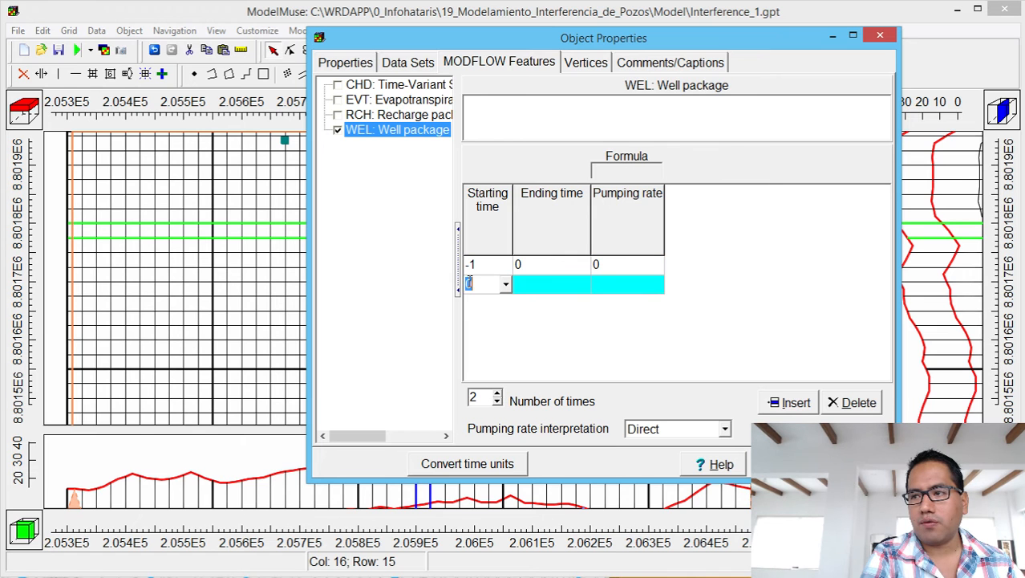
{"action": "left_click", "coordinate": [540, 288]}
{"action": "left_click", "coordinate": [607, 287]}
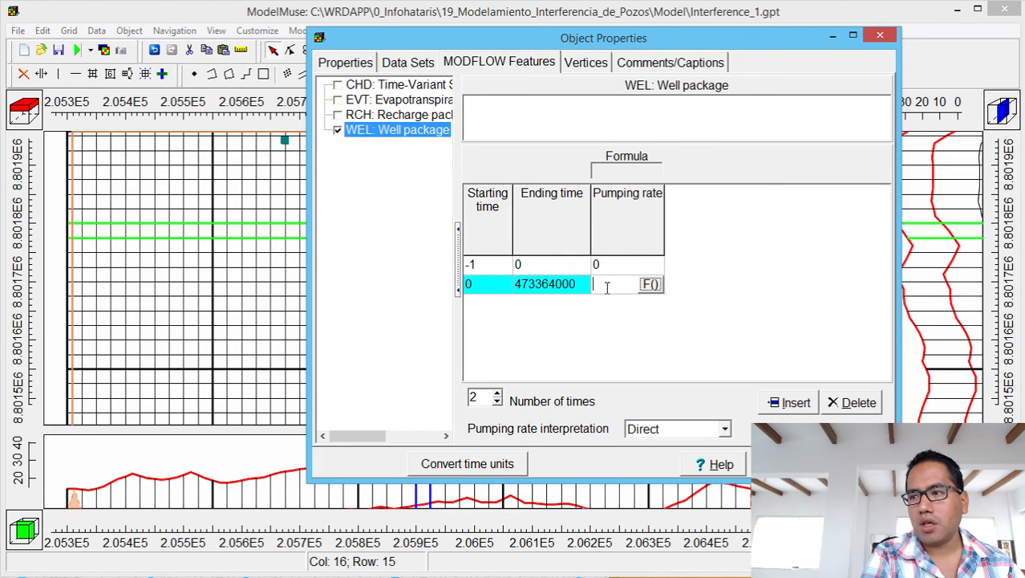
{"action": "type", "text": "-0.005"}
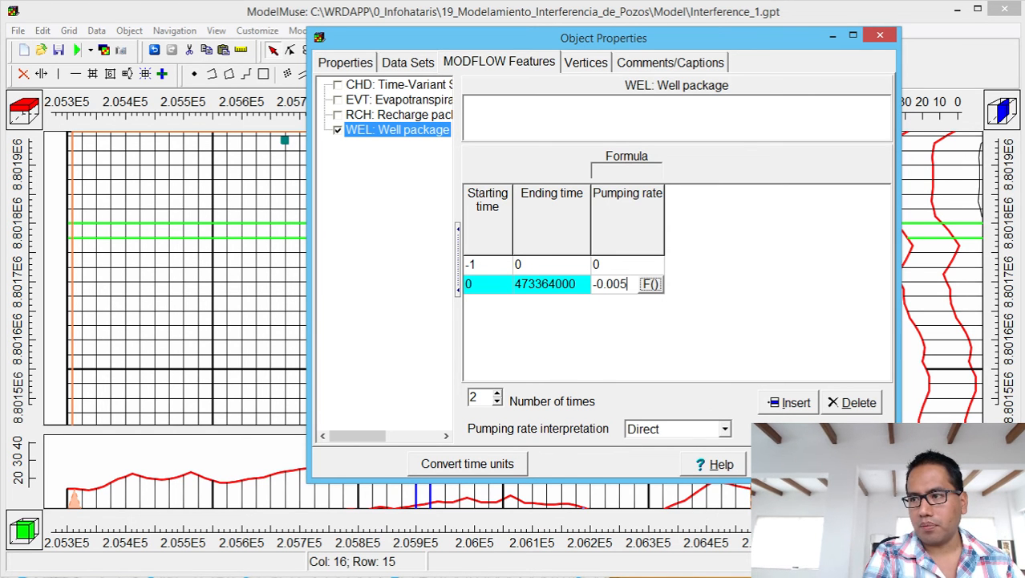
{"action": "left_click", "coordinate": [771, 460]}
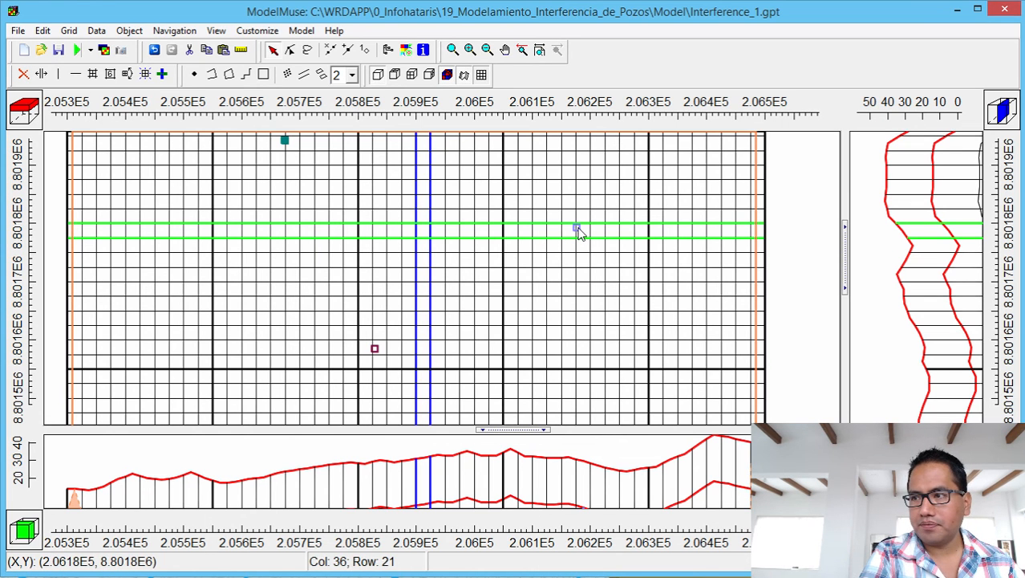
{"action": "left_click", "coordinate": [577, 229]}
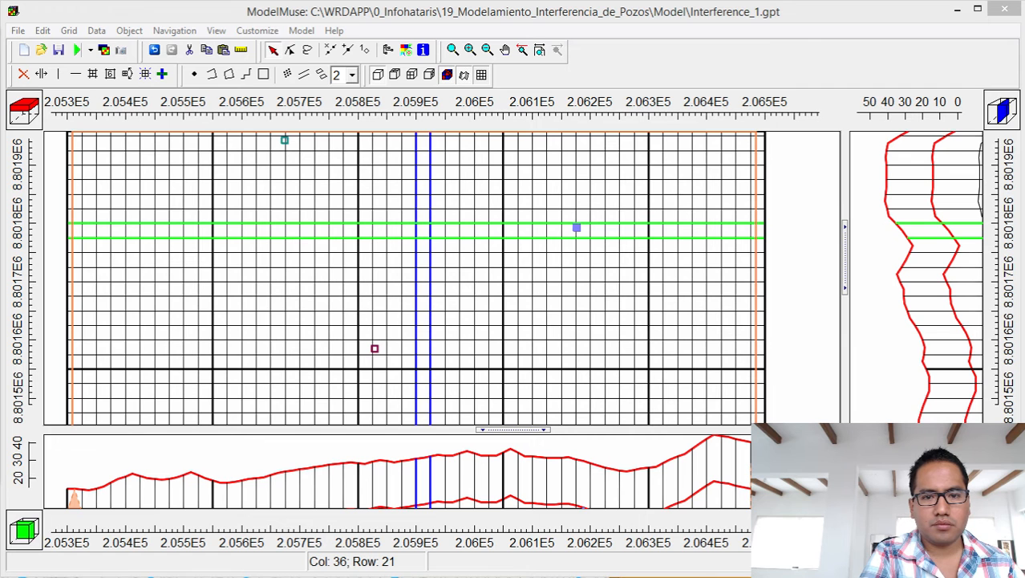
Add a second WEL time row to the blue well, confirm its -0.005 rate, and apply.
{"action": "left_click_drag", "start_coordinate": [410, 127], "coordinate": [824, 37]}
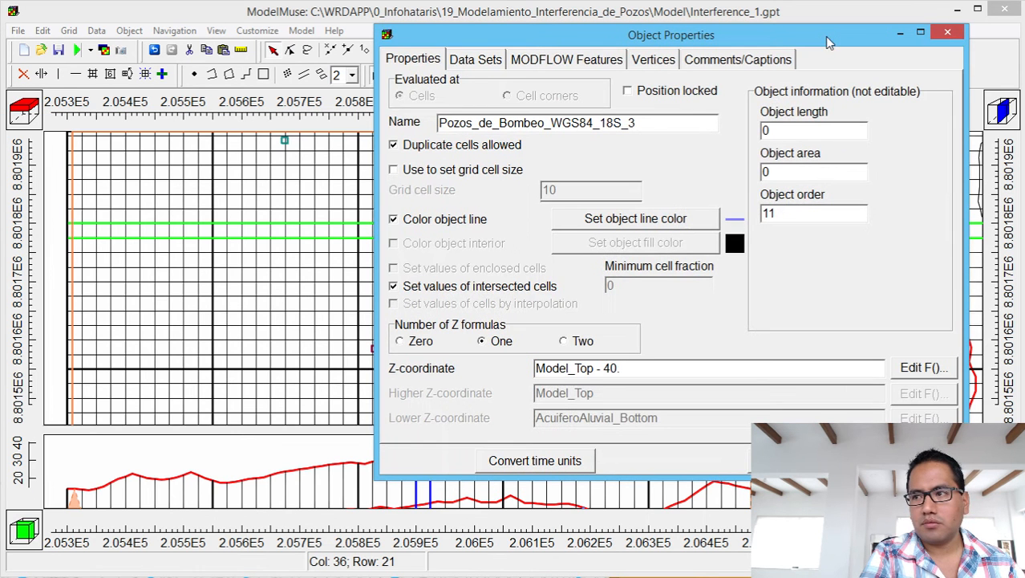
{"action": "left_click", "coordinate": [567, 59]}
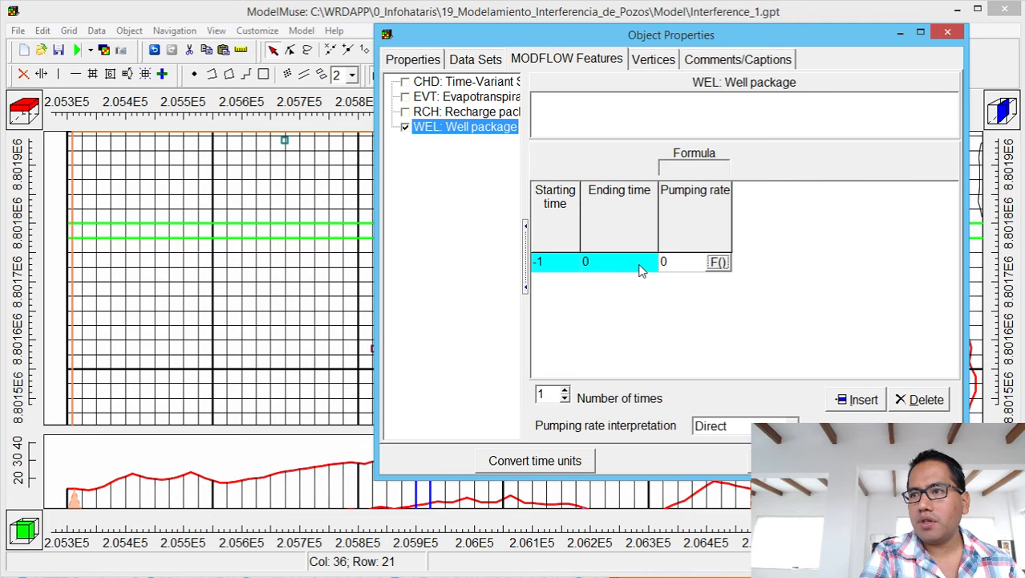
{"action": "left_click", "coordinate": [564, 392]}
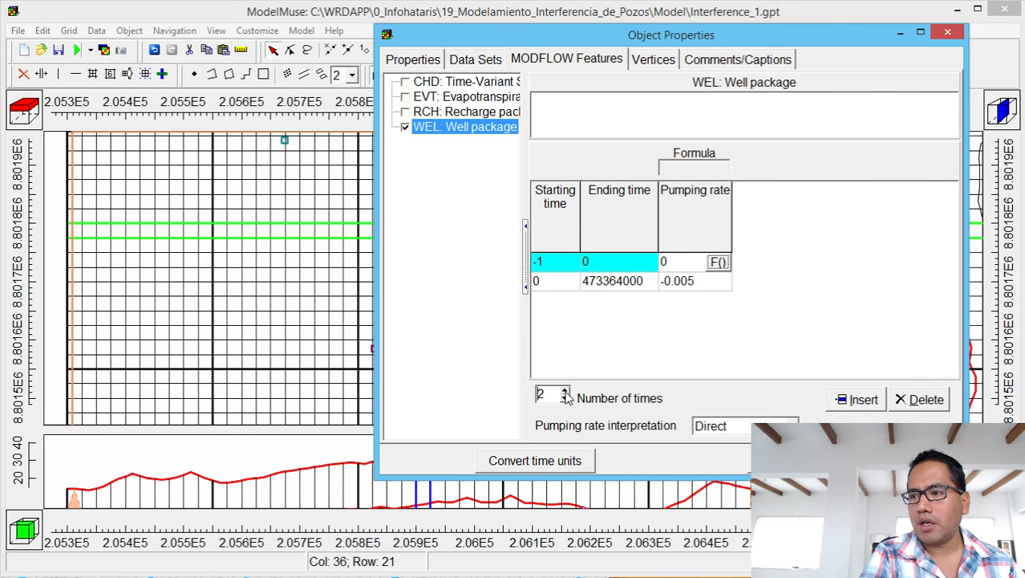
{"action": "left_click", "coordinate": [689, 278]}
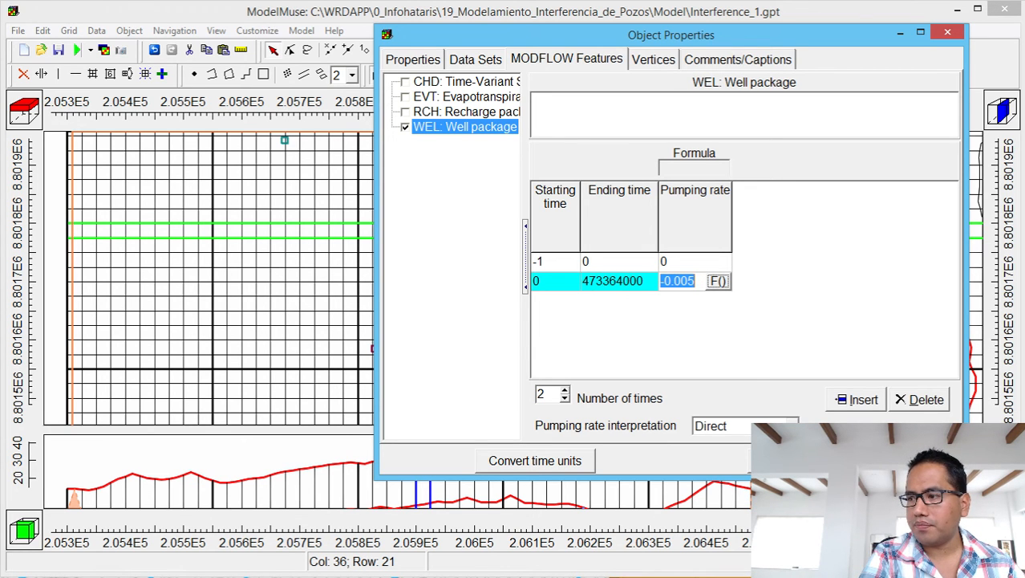
{"action": "left_click", "coordinate": [693, 281]}
{"action": "left_click", "coordinate": [855, 461]}
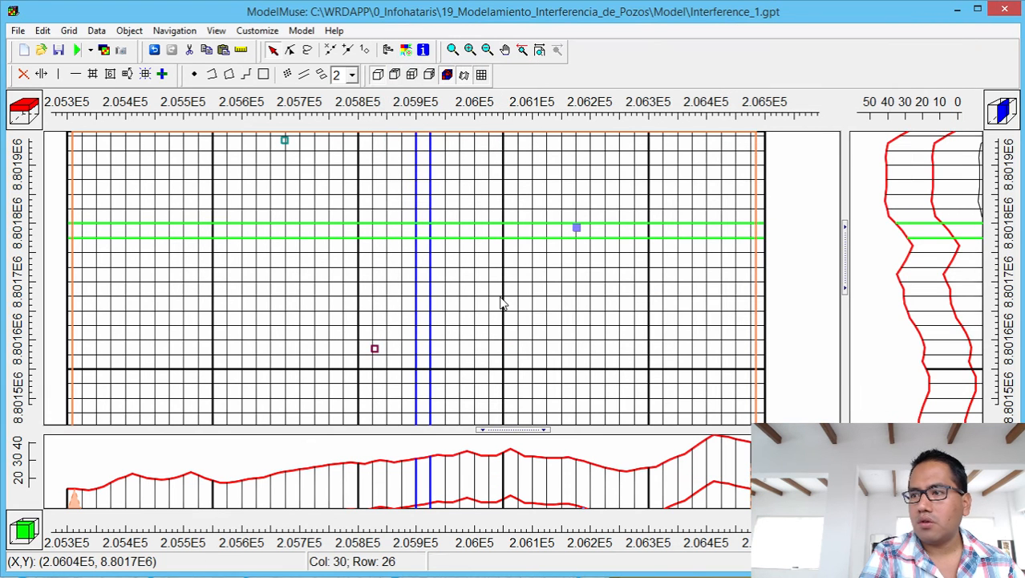
Give the red well a second WEL period and end its first period at 0.
{"action": "left_click", "coordinate": [374, 349]}
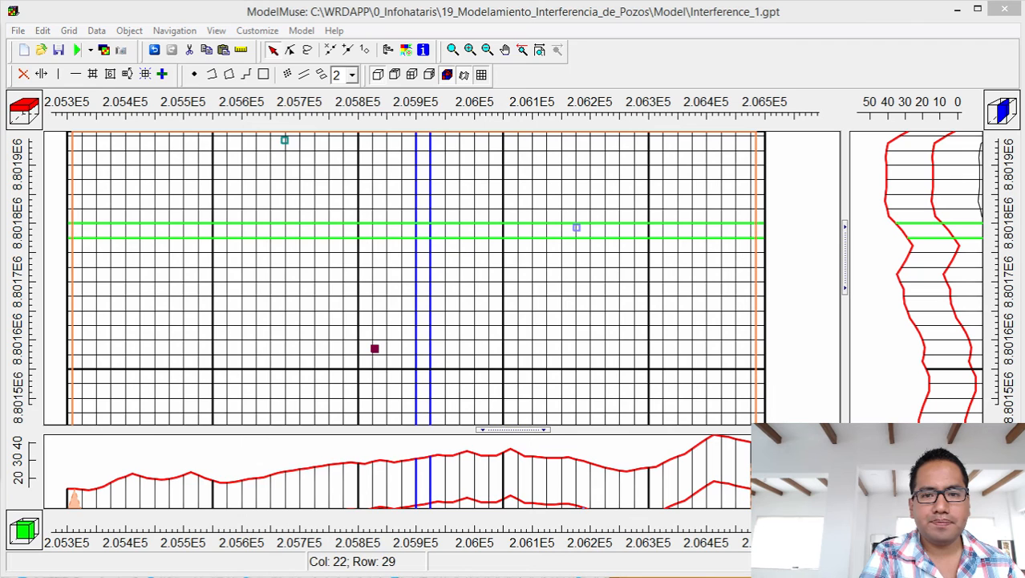
{"action": "double_click", "coordinate": [375, 349]}
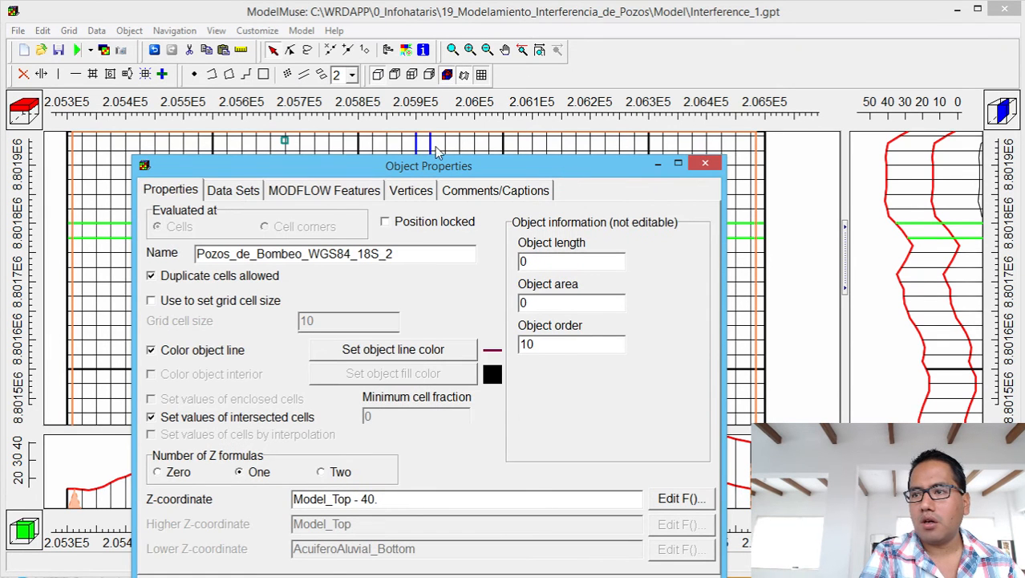
{"action": "left_click", "coordinate": [333, 189]}
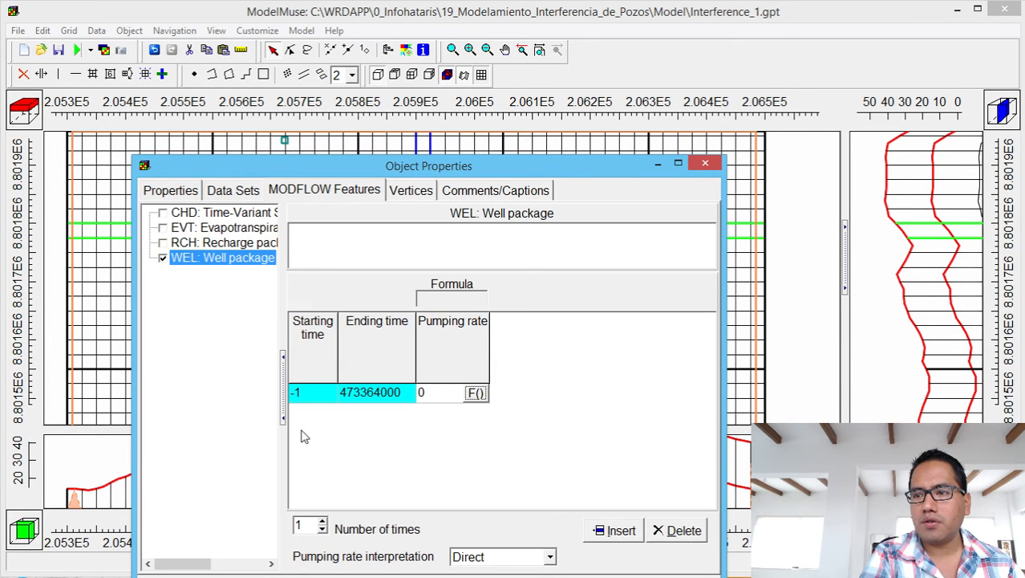
{"action": "left_click", "coordinate": [322, 521]}
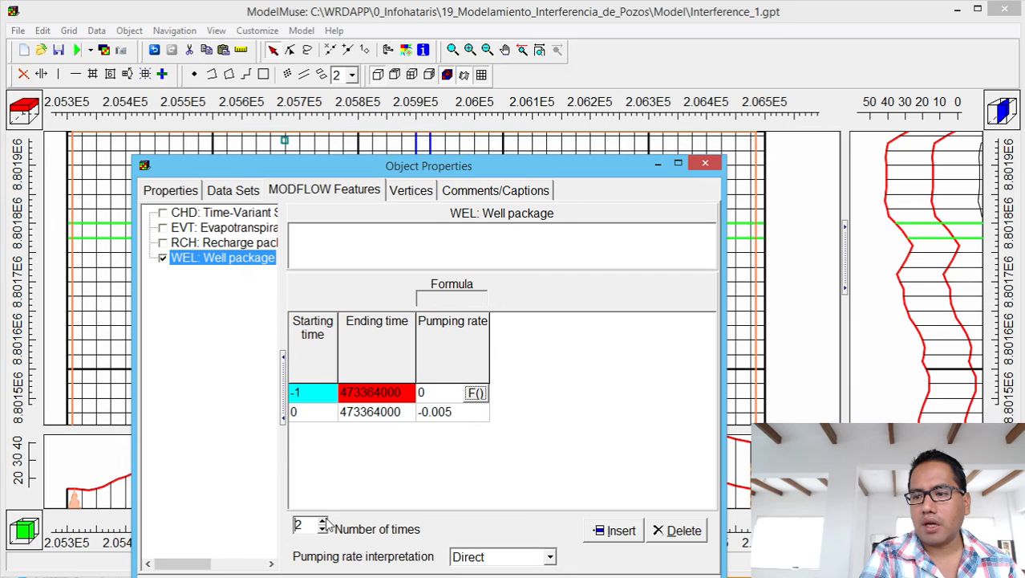
{"action": "left_click", "coordinate": [402, 393]}
{"action": "left_click", "coordinate": [408, 392]}
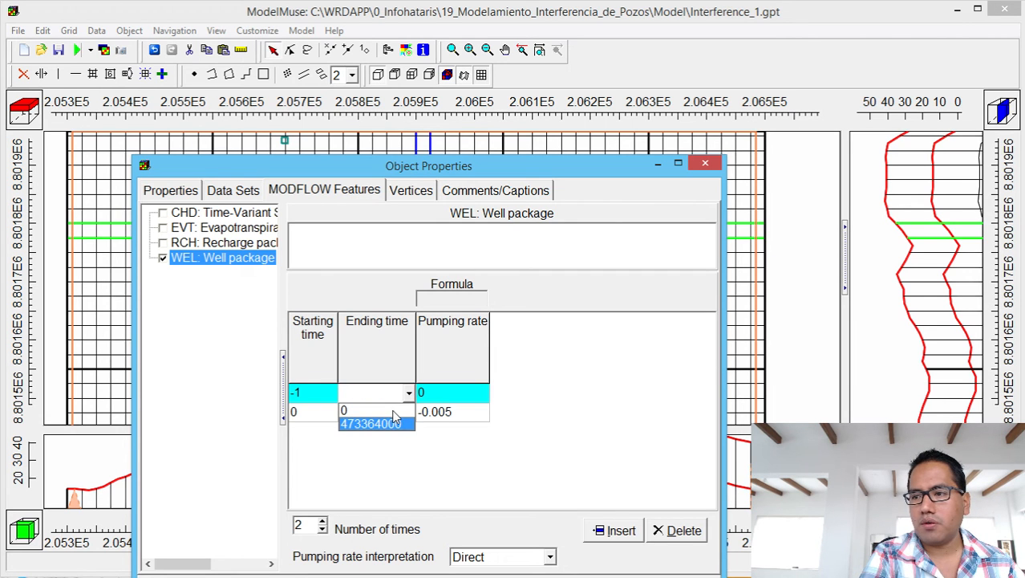
{"action": "left_click", "coordinate": [395, 411]}
Set the second period's pumping rate to -0.010 and confirm.
{"action": "left_click", "coordinate": [449, 413]}
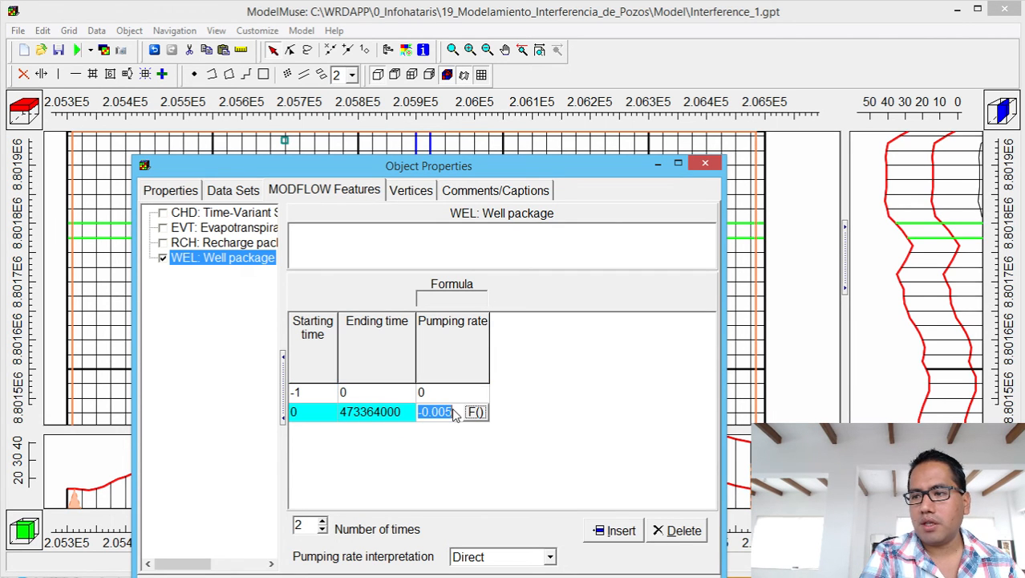
{"action": "left_click", "coordinate": [454, 411]}
{"action": "key", "text": "BackSpace"}
{"action": "key", "text": "BackSpace"}
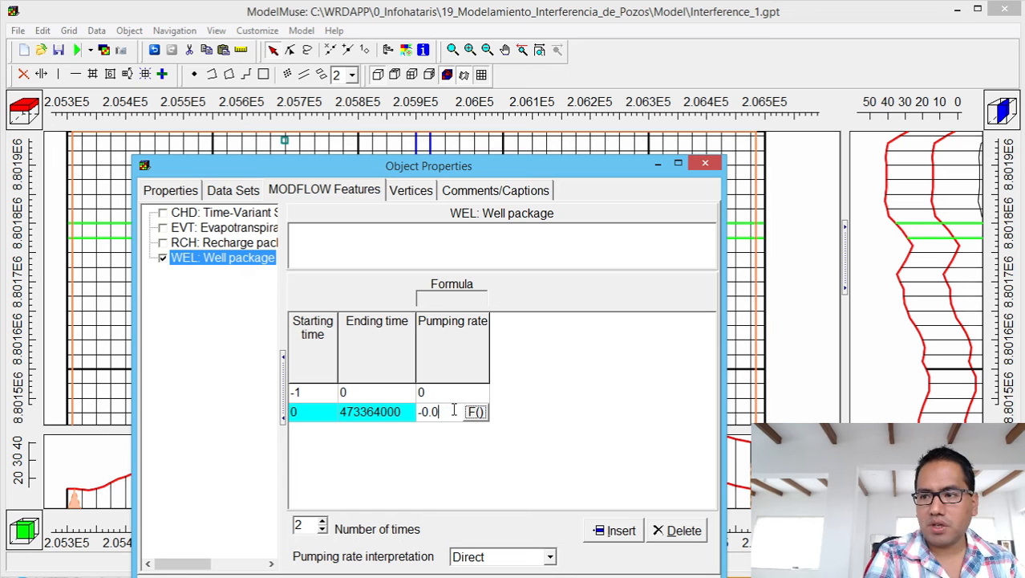
{"action": "type", "text": "15"}
{"action": "key", "text": "BackSpace"}
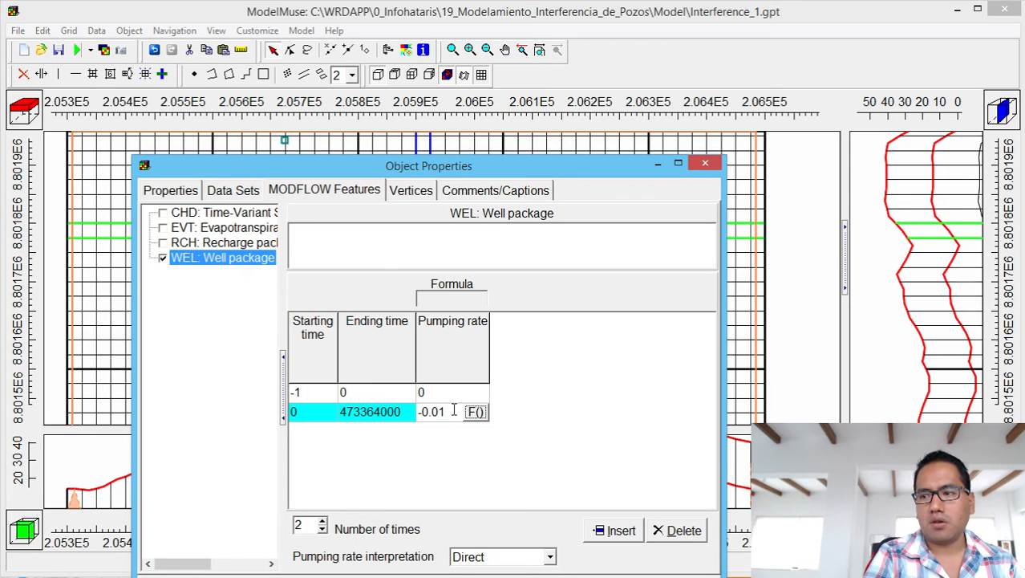
{"action": "type", "text": "0"}
{"action": "key", "text": "Return"}
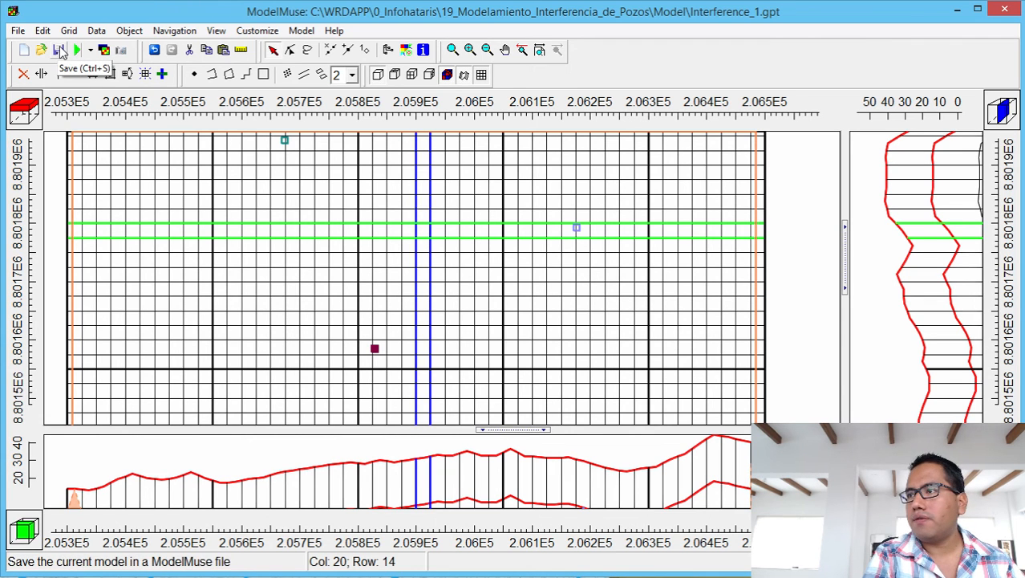
Save the model as Interference_2.gpt using File > Save As.
{"action": "left_click", "coordinate": [19, 30]}
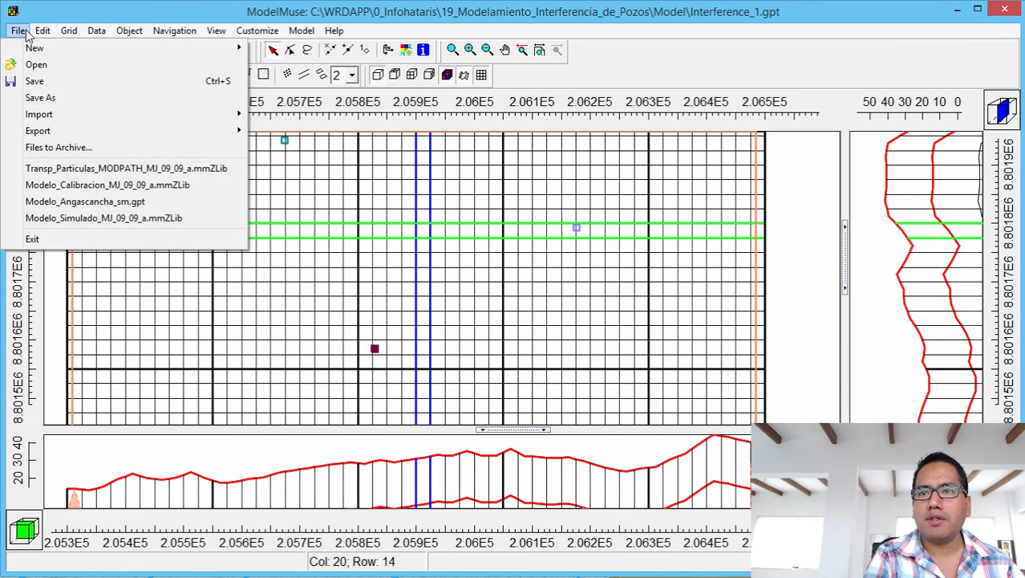
{"action": "left_click", "coordinate": [46, 97]}
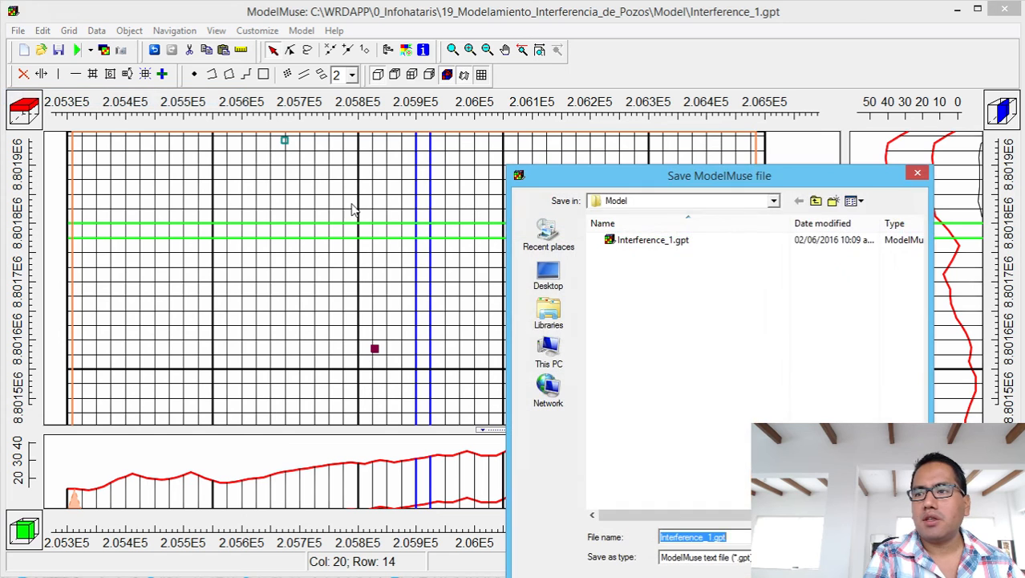
{"action": "left_click", "coordinate": [711, 537]}
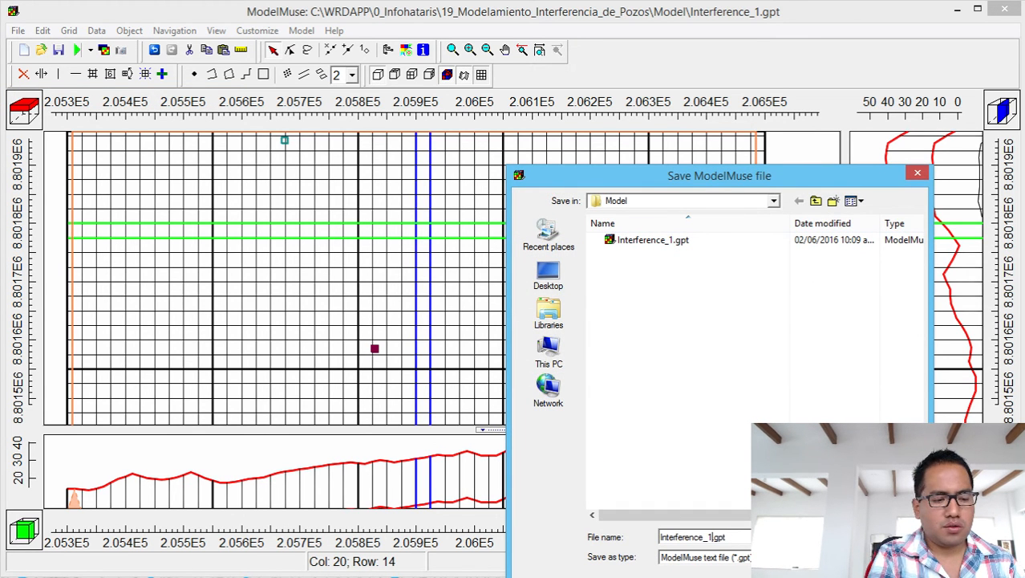
{"action": "key", "text": "BackSpace"}
{"action": "type", "text": "2"}
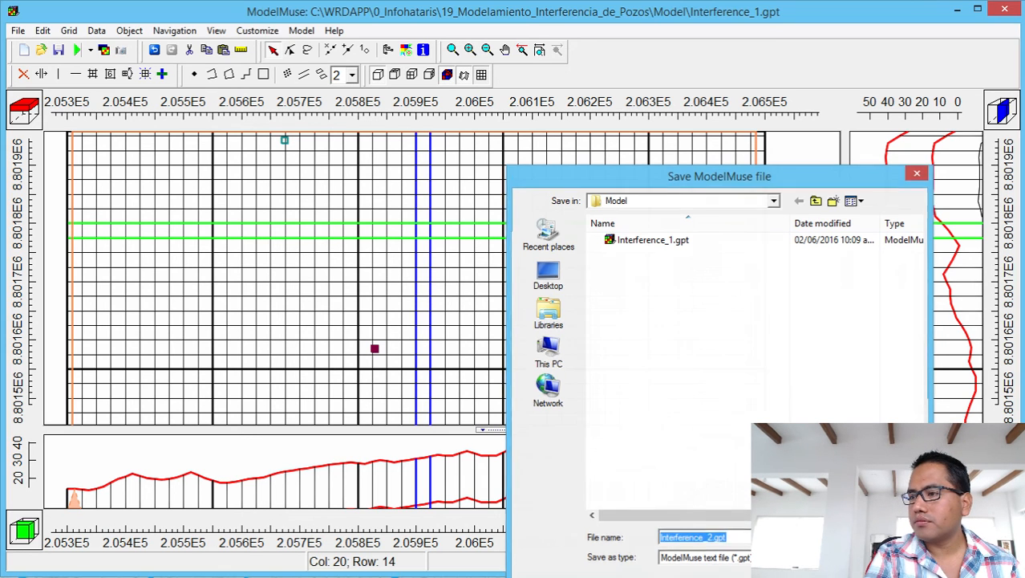
{"action": "key", "text": "Return"}
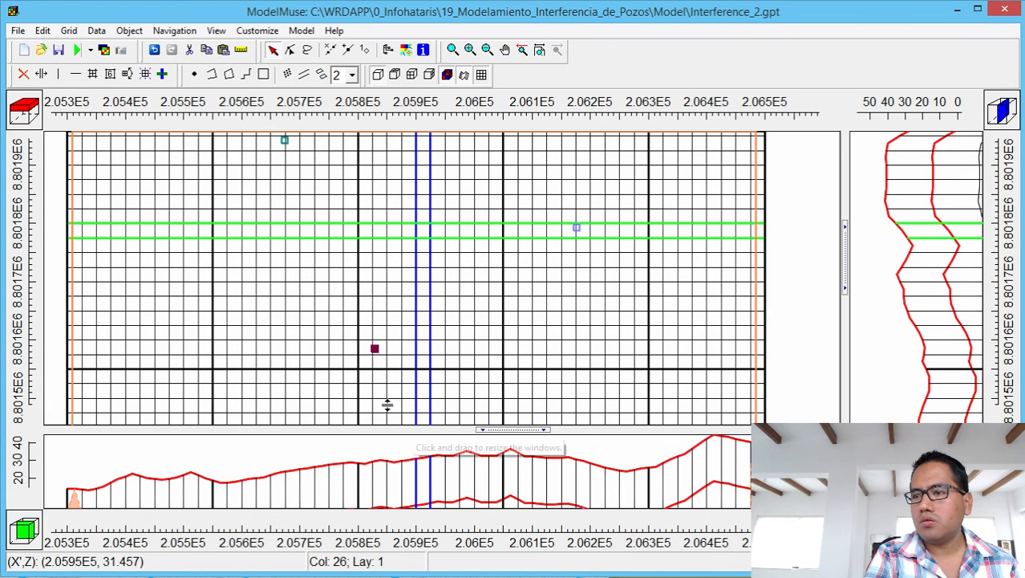
Run MODFLOW on Interference_2.nam with Execute model checked, closing the monitor when finished.
{"action": "left_click", "coordinate": [78, 51]}
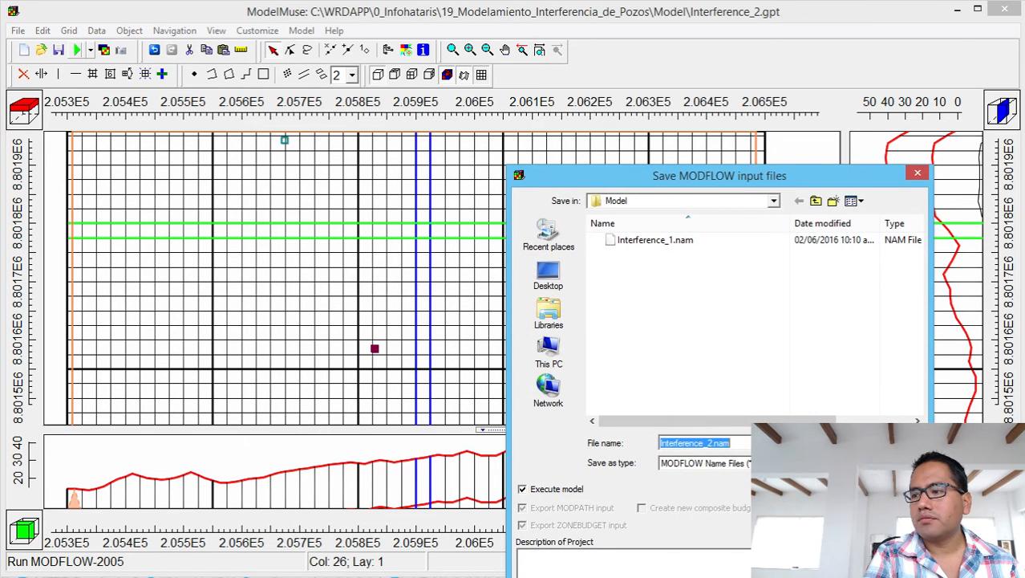
{"action": "left_click", "coordinate": [889, 443]}
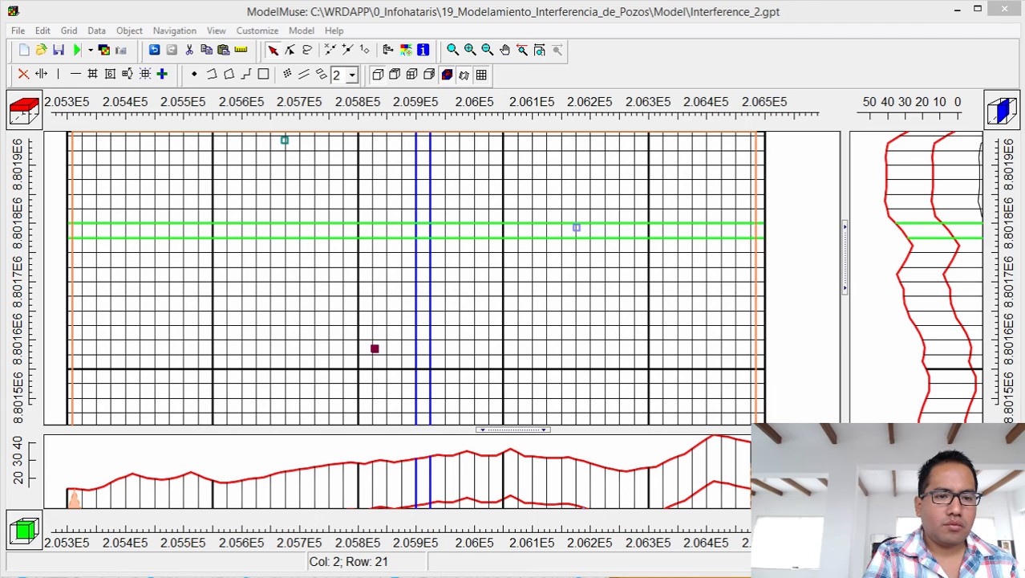
{"action": "left_click_drag", "start_coordinate": [113, 178], "coordinate": [630, 178]}
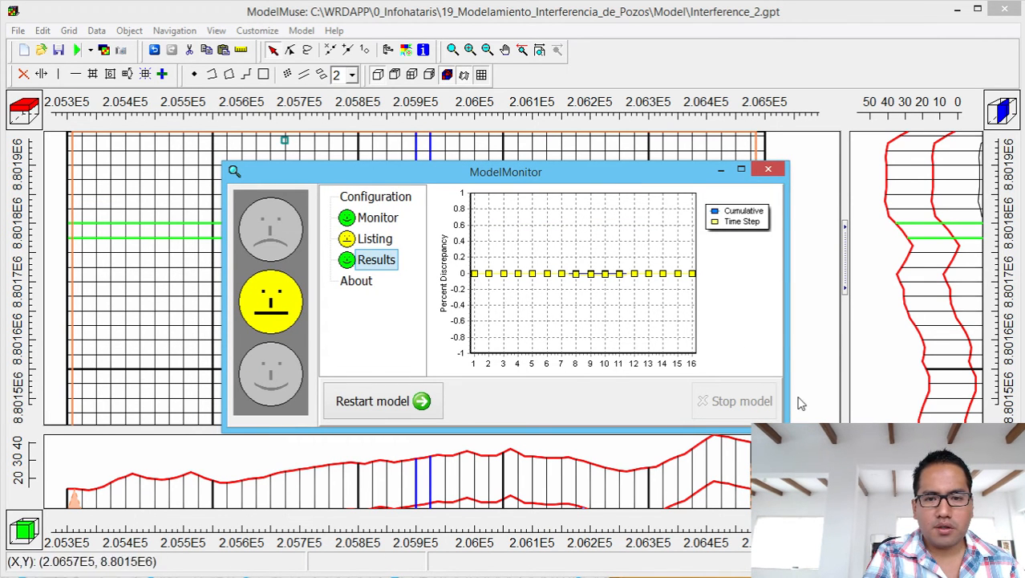
{"action": "left_click", "coordinate": [770, 170]}
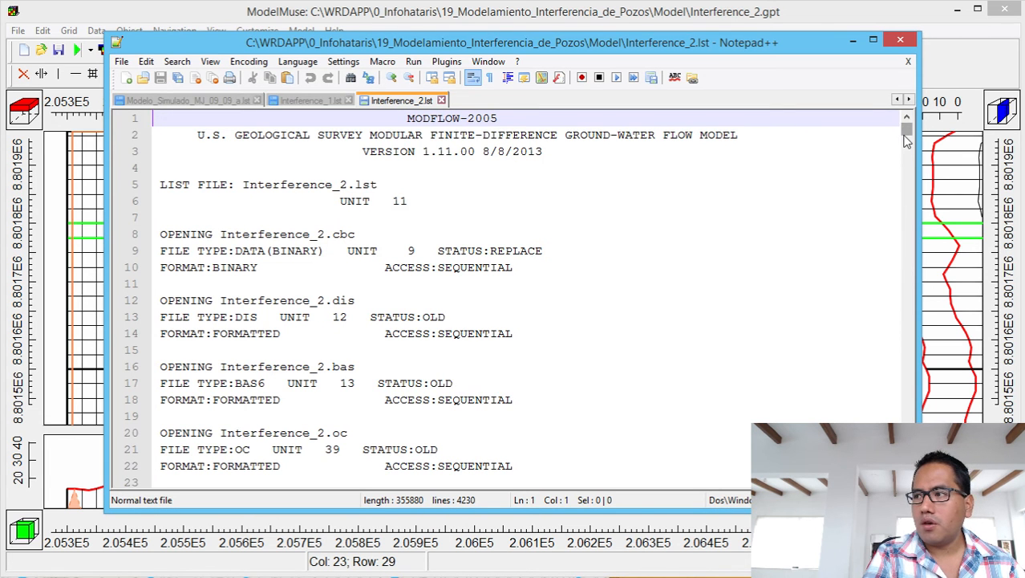
Scroll to Interference_2.lst's final budget: total in 50124728, total out 50126256, discrepancy -0.00.
{"action": "left_click_drag", "start_coordinate": [906, 130], "coordinate": [910, 478]}
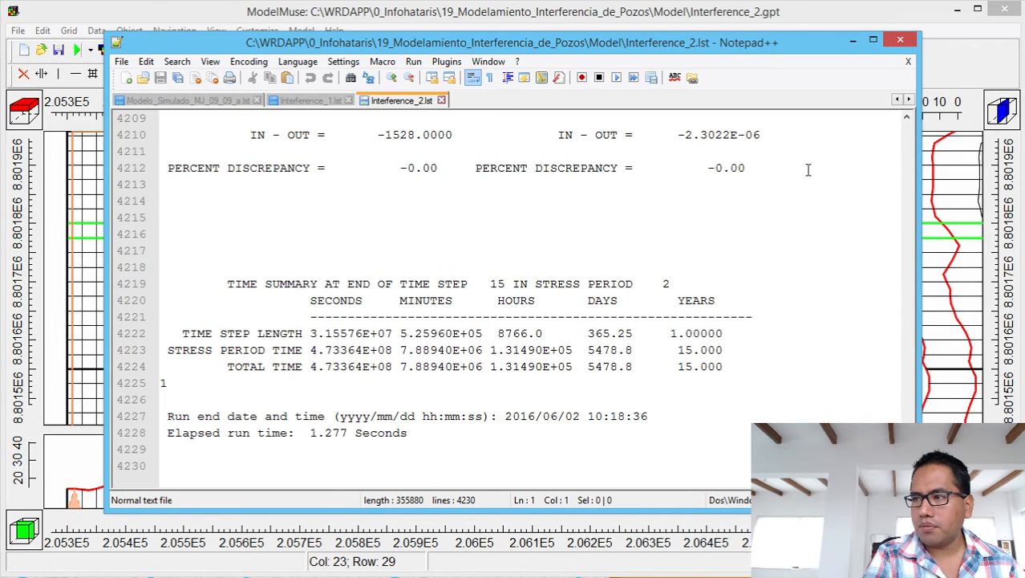
{"action": "left_click_drag", "start_coordinate": [907, 118], "coordinate": [907, 119]}
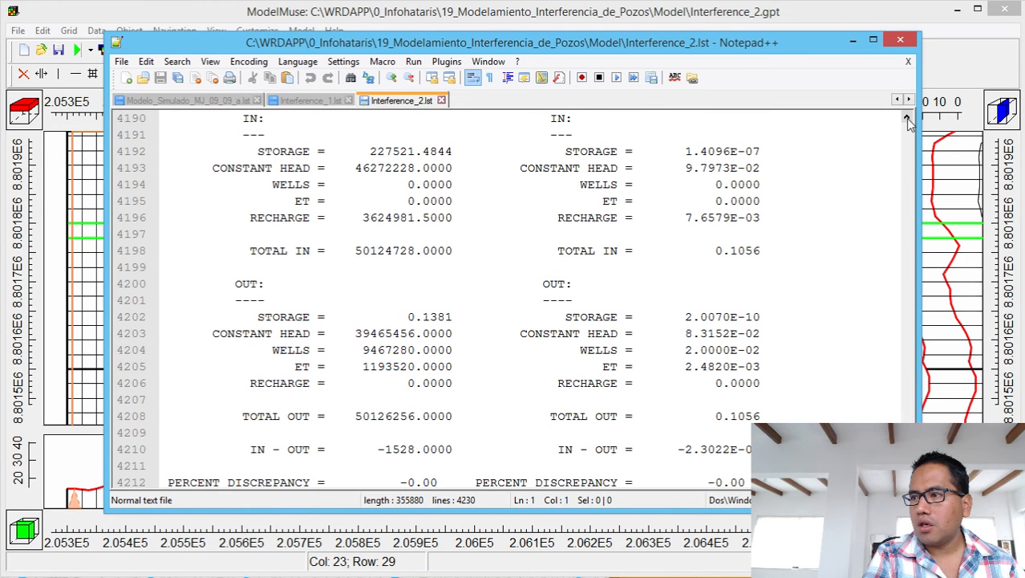
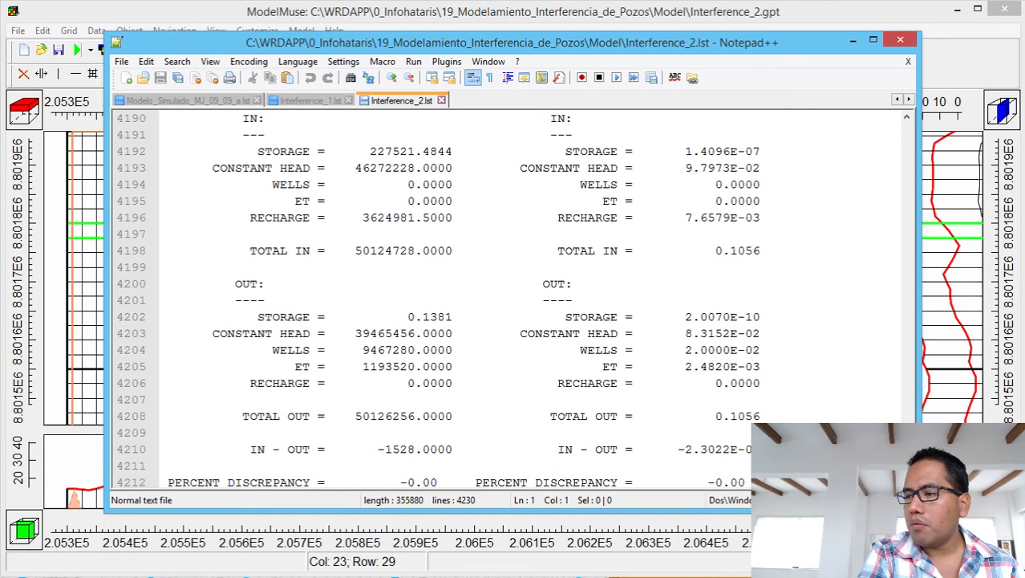
Finish reviewing the listing file and close Notepad++.
{"action": "left_click_drag", "start_coordinate": [907, 494], "coordinate": [900, 386]}
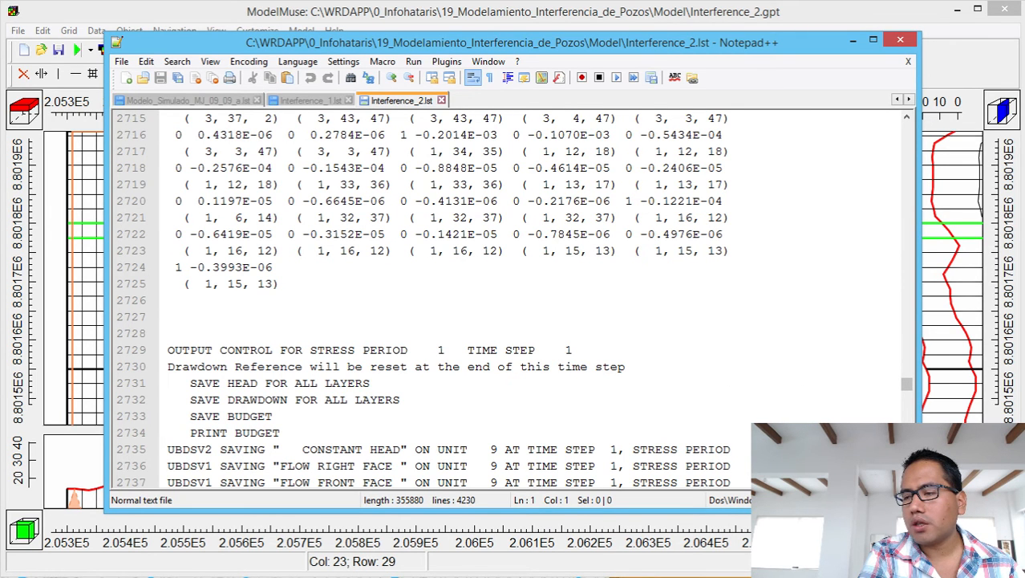
{"action": "scroll", "coordinate": [431, 300], "scroll_direction": "down", "scroll_amount": 8}
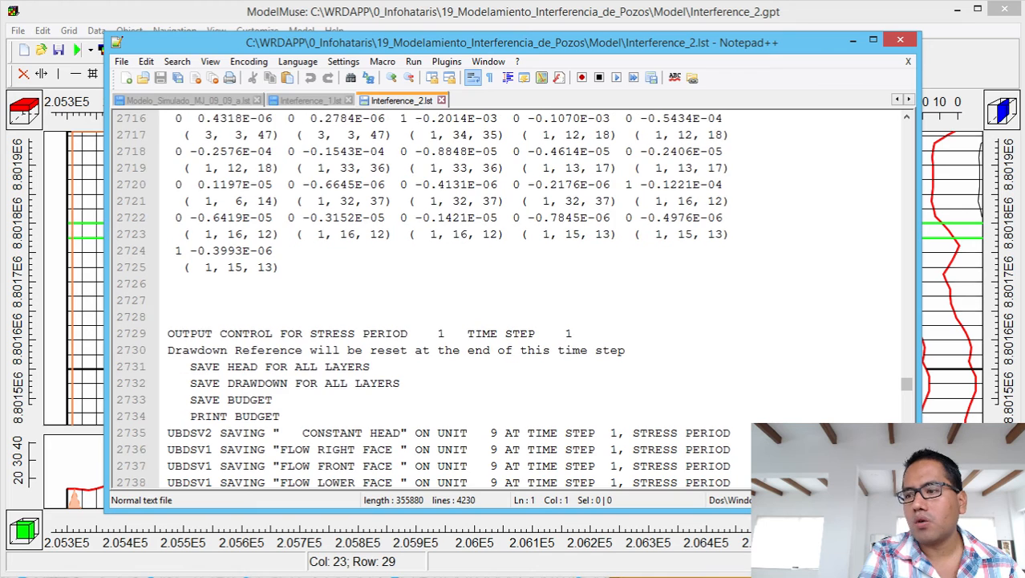
{"action": "scroll", "coordinate": [449, 300], "scroll_direction": "down", "scroll_amount": 1}
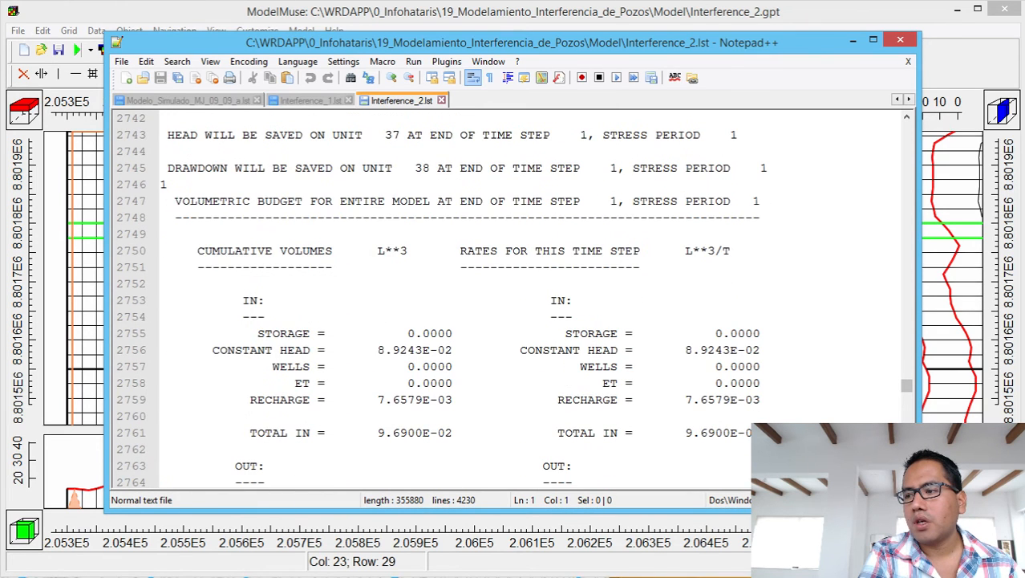
{"action": "scroll", "coordinate": [450, 300], "scroll_direction": "down", "scroll_amount": 3}
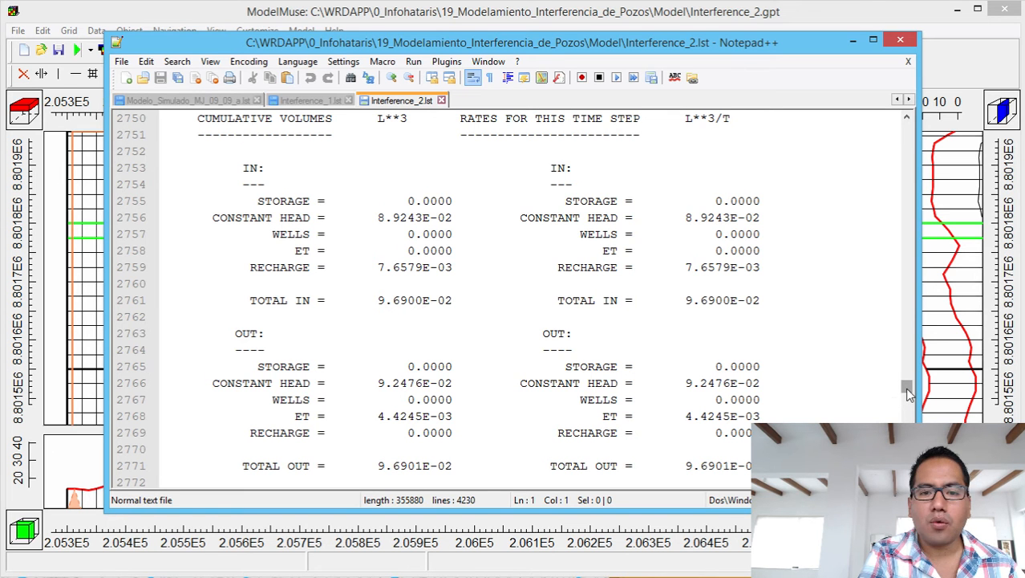
{"action": "left_click_drag", "start_coordinate": [907, 394], "coordinate": [907, 483]}
{"action": "left_click", "coordinate": [908, 118]}
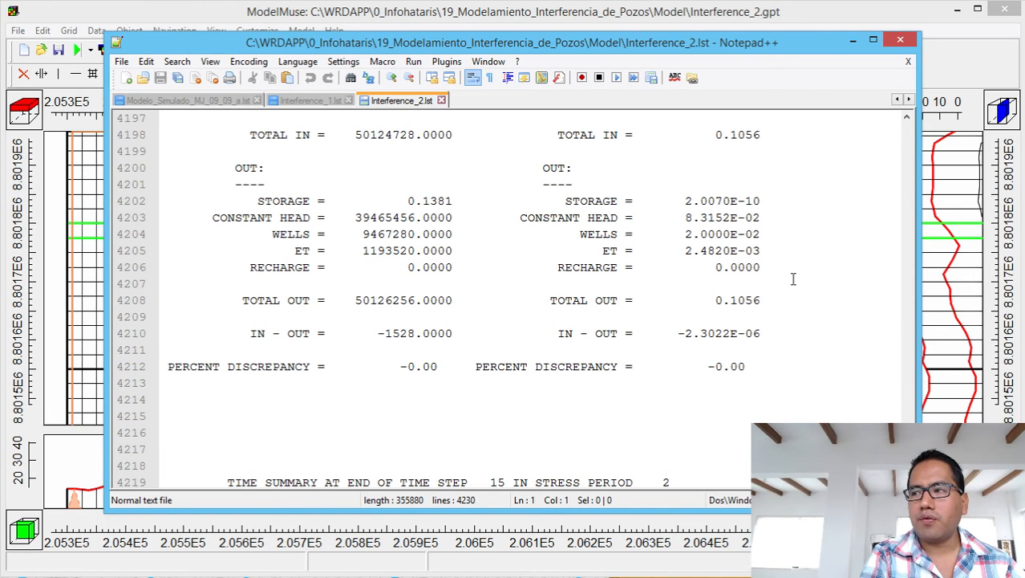
{"action": "left_click", "coordinate": [901, 40]}
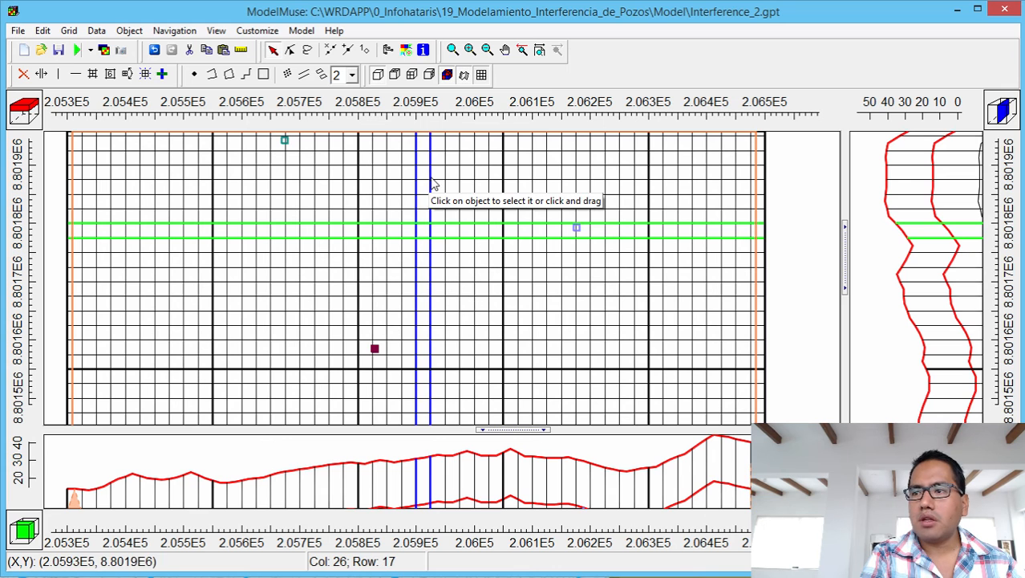
Start importing model results from the Interference_1.fdn drawdown file.
{"action": "left_click", "coordinate": [105, 49]}
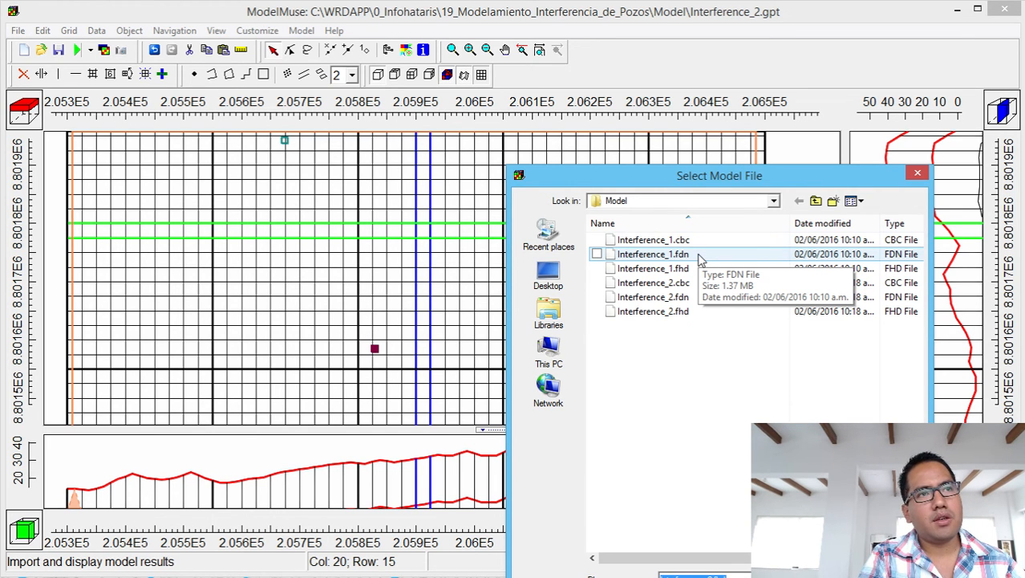
{"action": "double_click", "coordinate": [698, 254]}
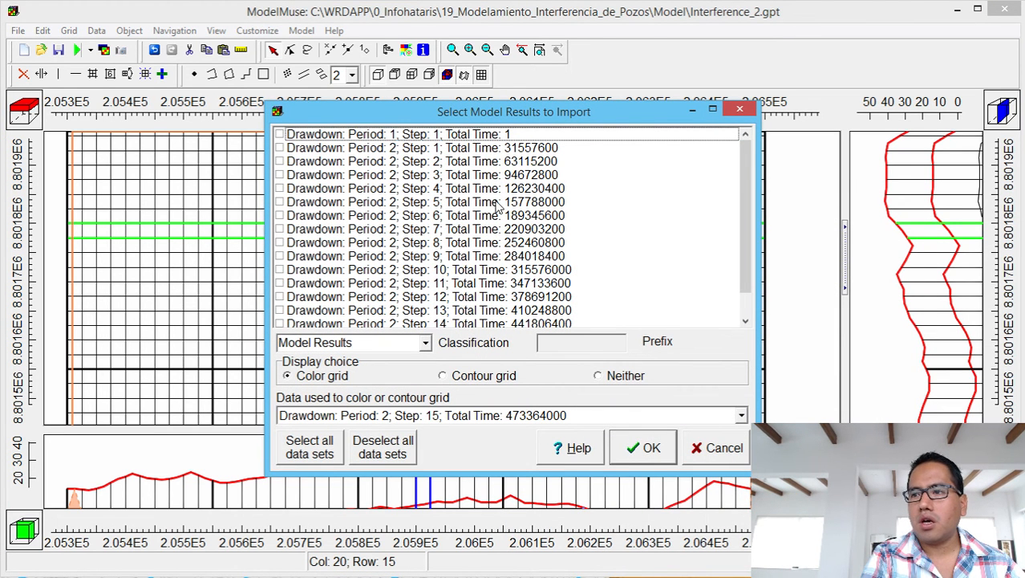
{"action": "mouse_move", "coordinate": [746, 189]}
{"action": "left_mouse_down"}
{"action": "mouse_move", "coordinate": [745, 207]}
{"action": "mouse_move", "coordinate": [744, 180]}
{"action": "left_mouse_up"}
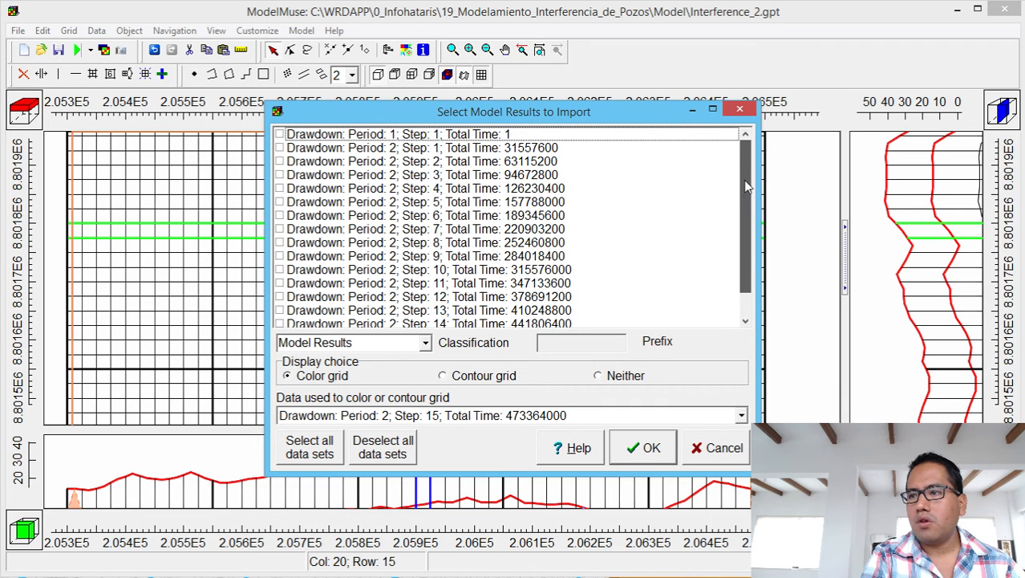
Import period 2 drawdown for steps 1, 5, 10 and 15, colouring the grid by step 15.
{"action": "left_click", "coordinate": [279, 149]}
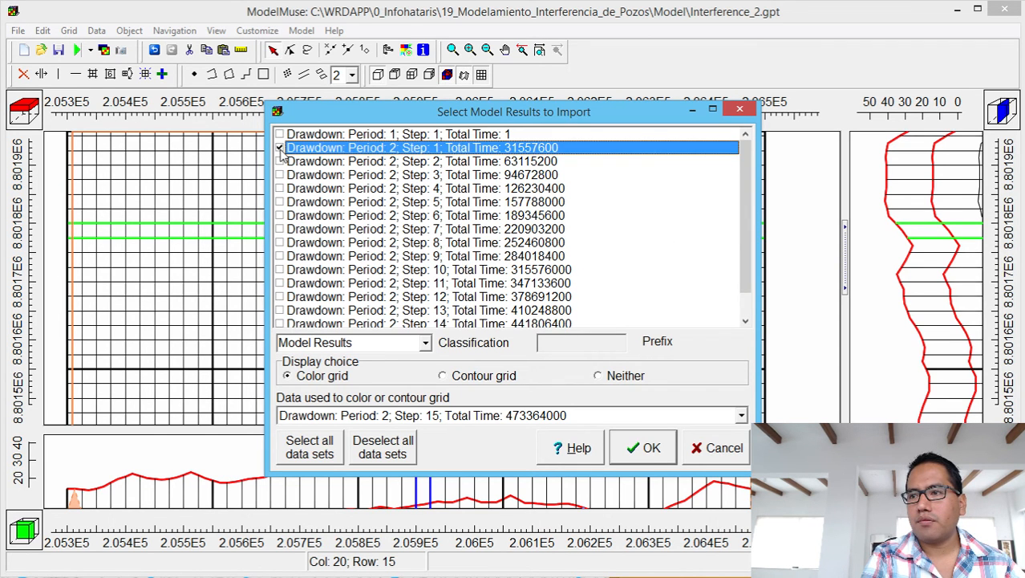
{"action": "left_click", "coordinate": [279, 216]}
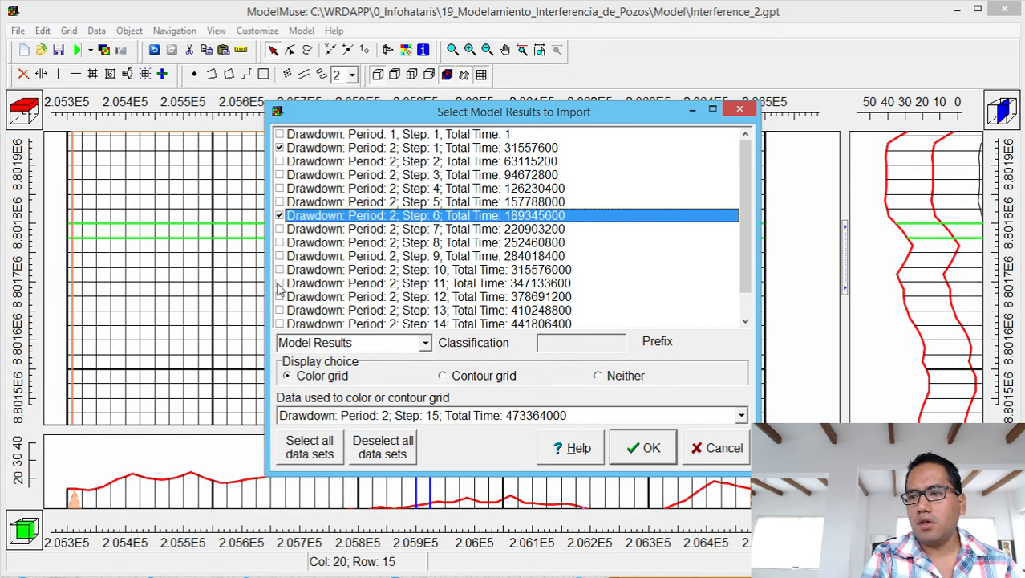
{"action": "left_click", "coordinate": [279, 284]}
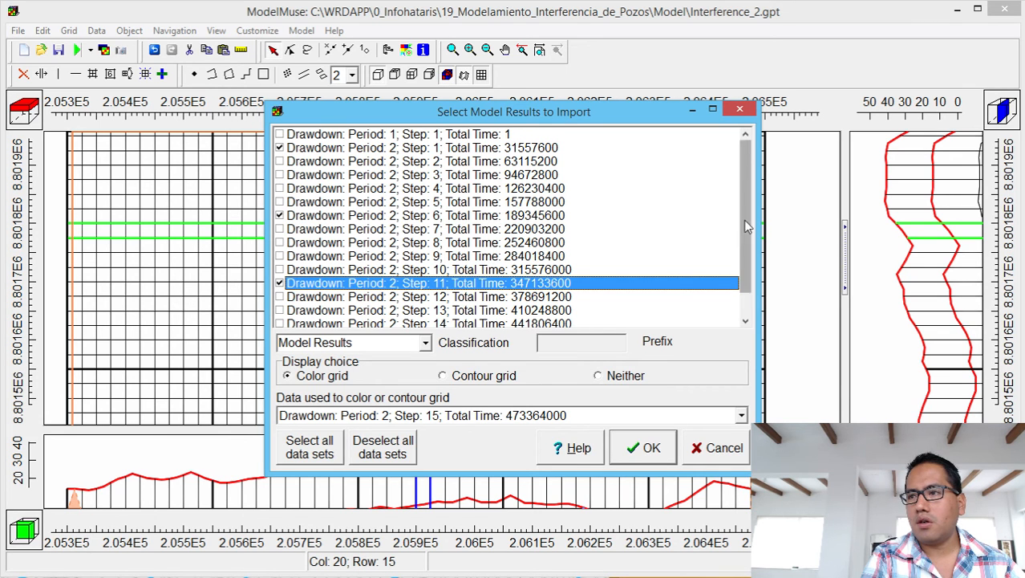
{"action": "left_click_drag", "start_coordinate": [746, 205], "coordinate": [749, 253]}
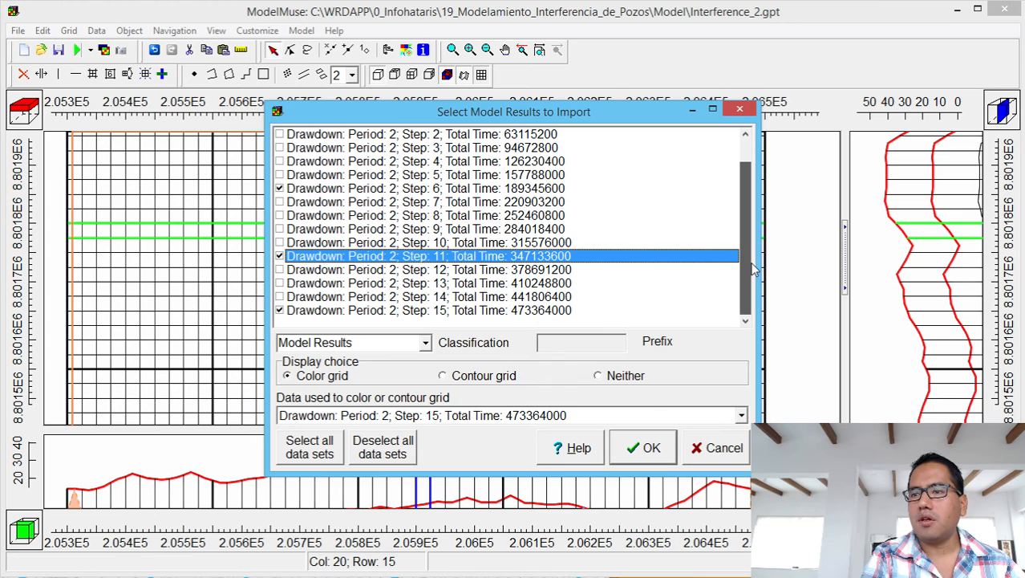
{"action": "left_click", "coordinate": [279, 256]}
{"action": "left_click", "coordinate": [279, 242]}
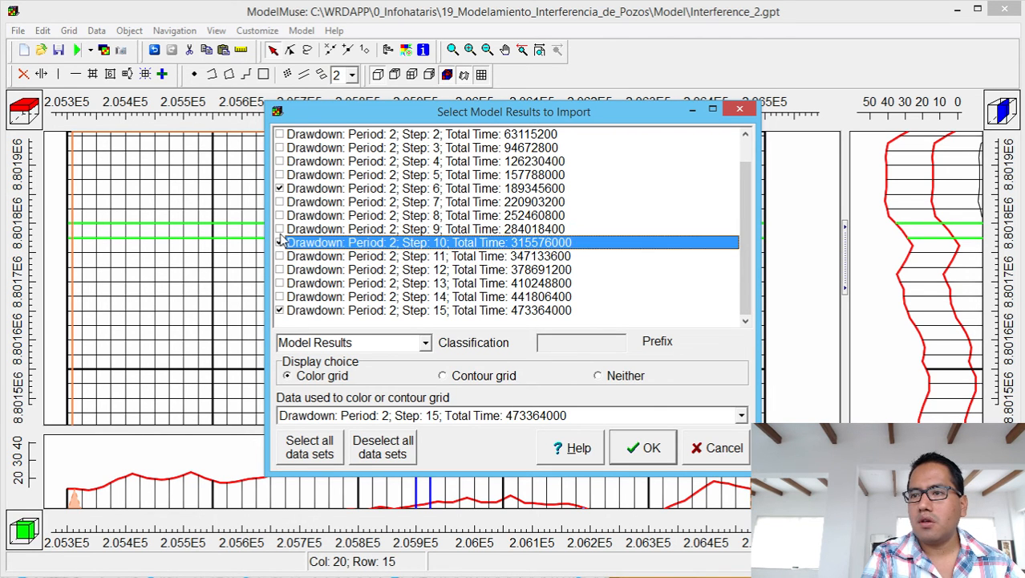
{"action": "left_click", "coordinate": [279, 189]}
{"action": "left_click", "coordinate": [279, 175]}
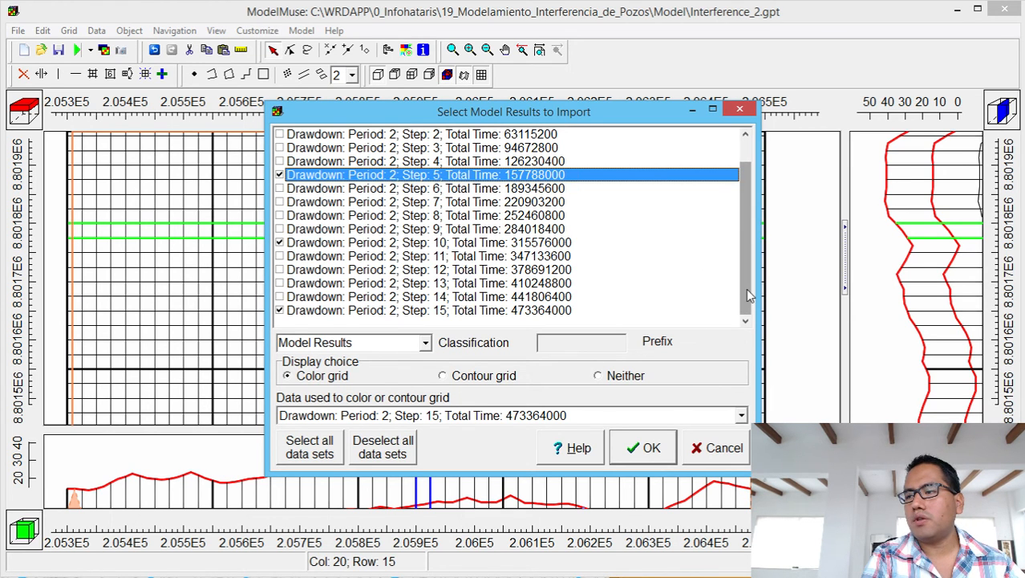
{"action": "scroll", "coordinate": [746, 241], "scroll_direction": "up", "scroll_amount": 1}
{"action": "scroll", "coordinate": [739, 197], "scroll_direction": "down", "scroll_amount": 1}
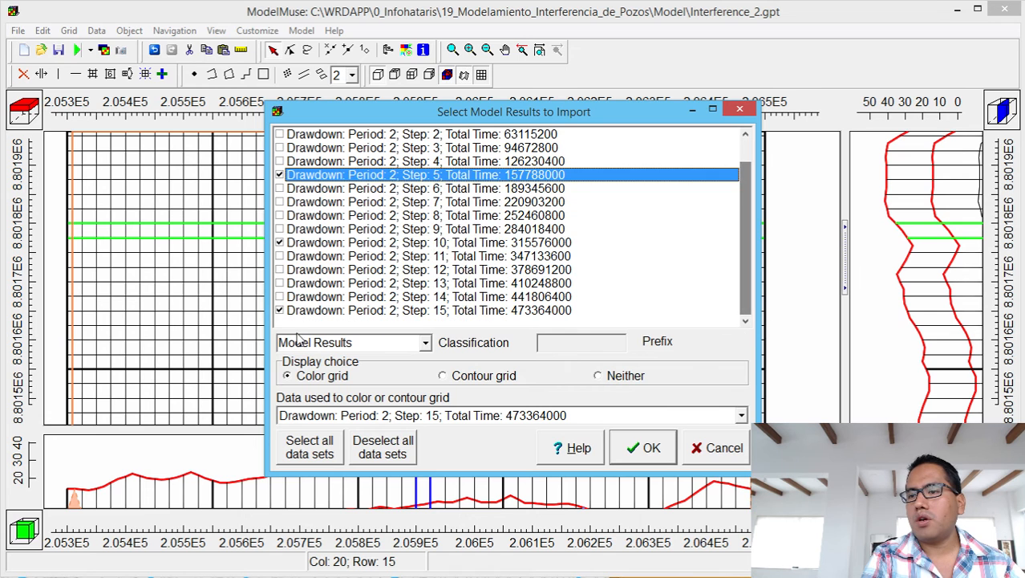
{"action": "left_click", "coordinate": [632, 456]}
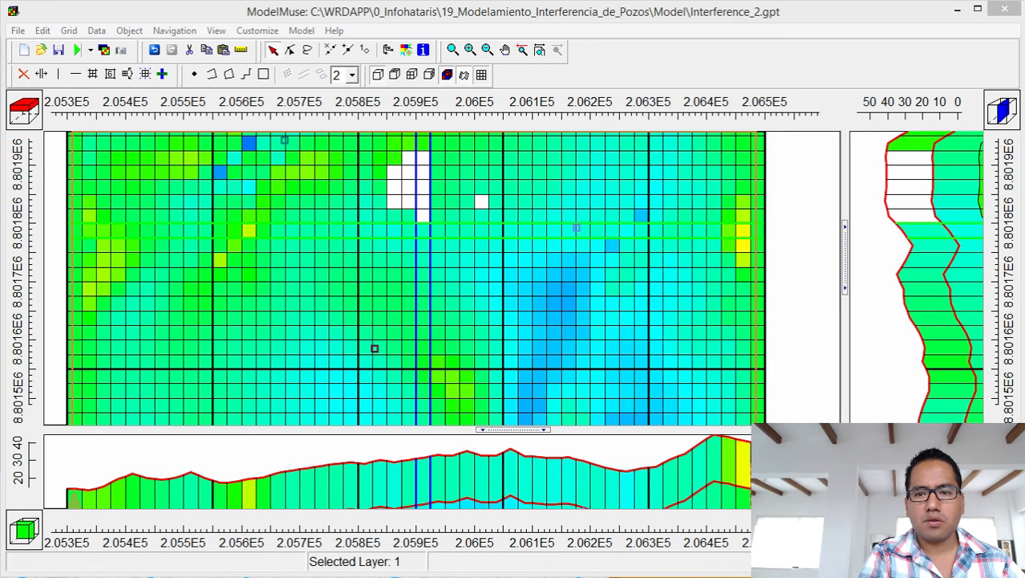
{"action": "left_click", "coordinate": [407, 56]}
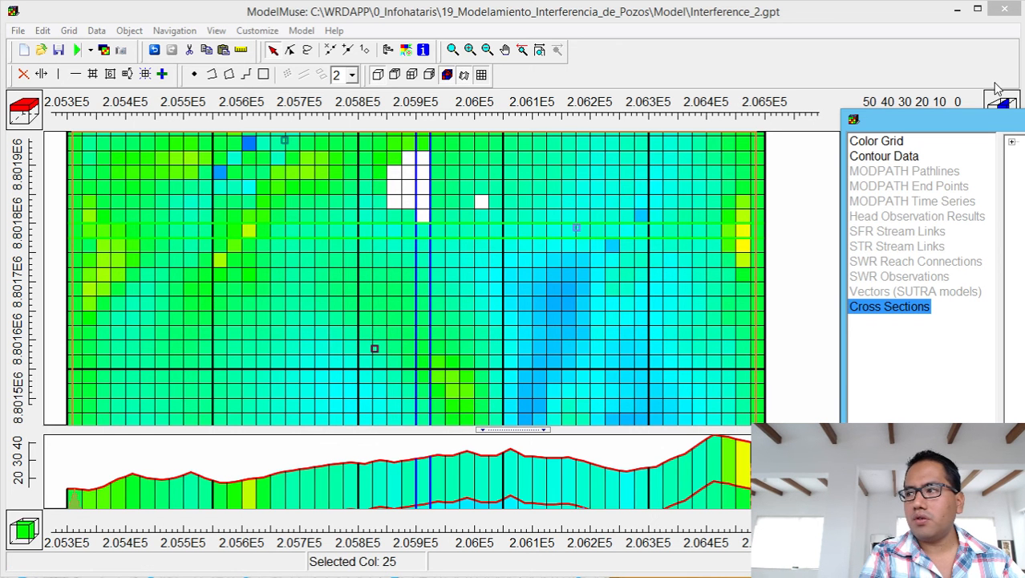
{"action": "left_click_drag", "start_coordinate": [1003, 119], "coordinate": [684, 127]}
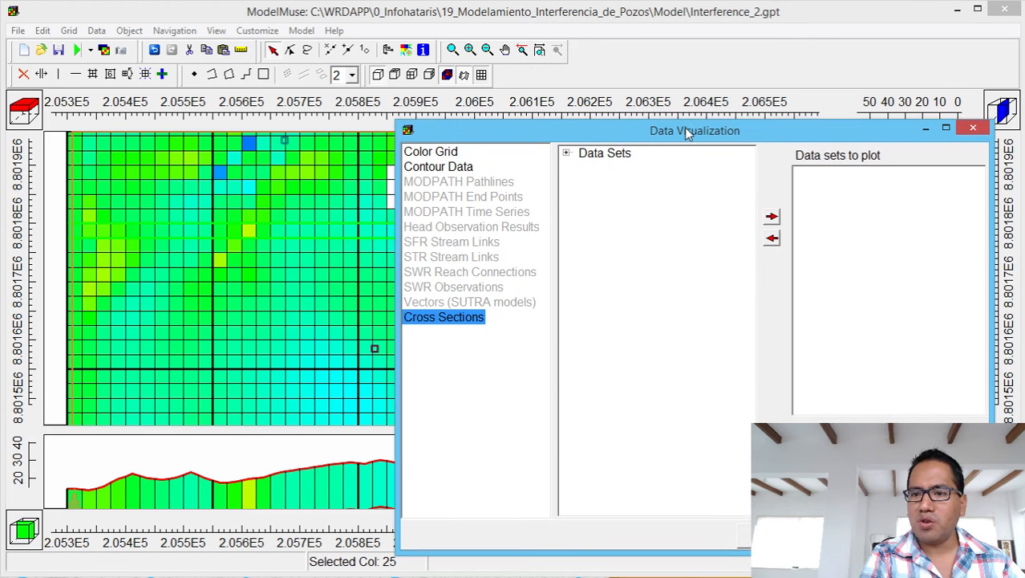
{"action": "left_click", "coordinate": [446, 153]}
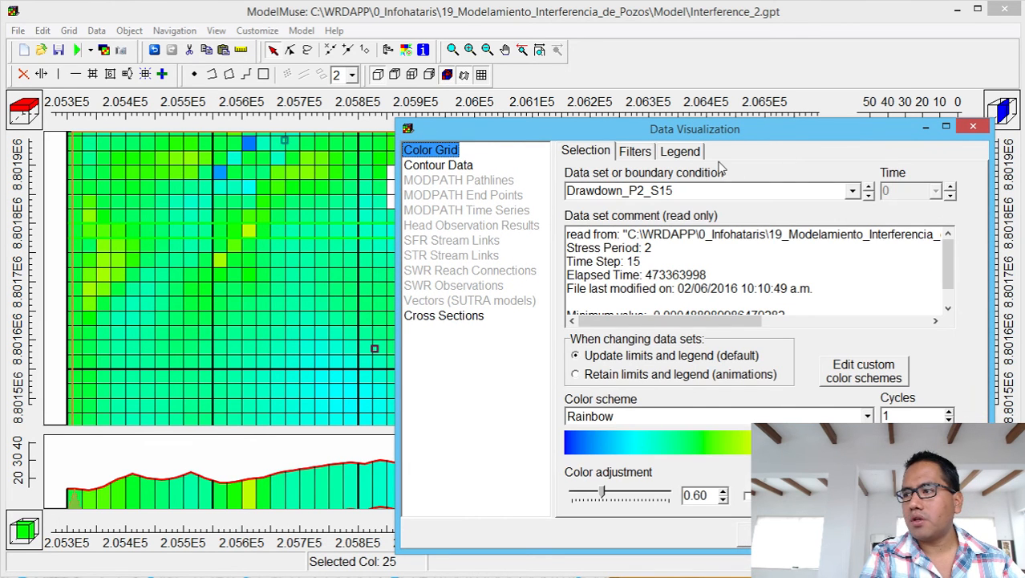
{"action": "left_click", "coordinate": [630, 154]}
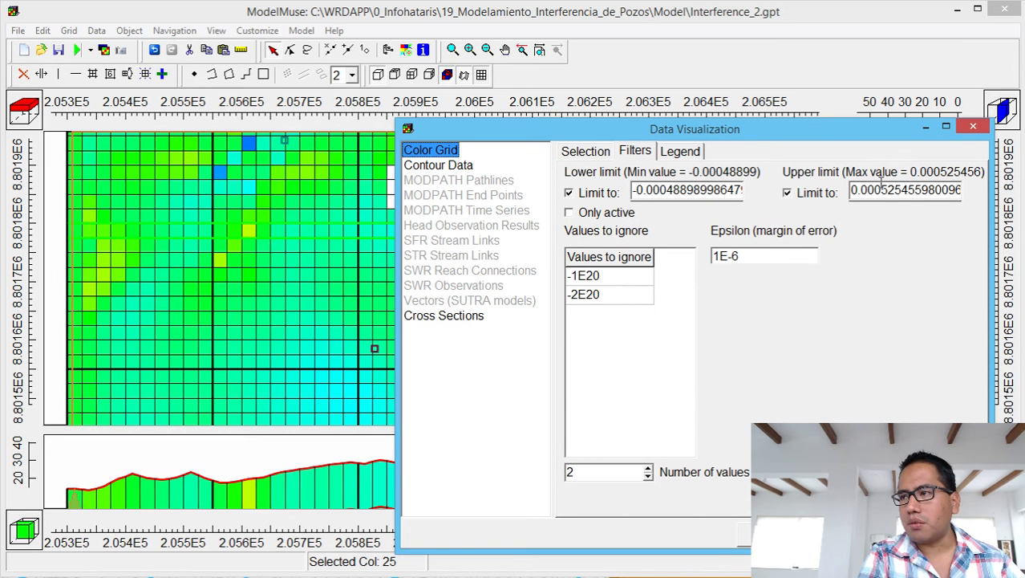
{"action": "left_click", "coordinate": [596, 147]}
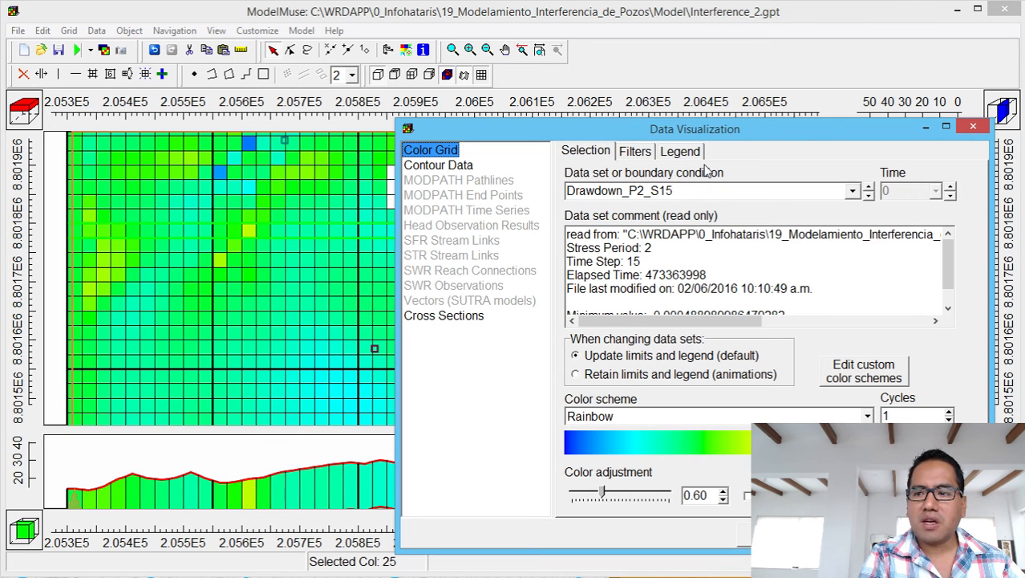
{"action": "left_click", "coordinate": [852, 191]}
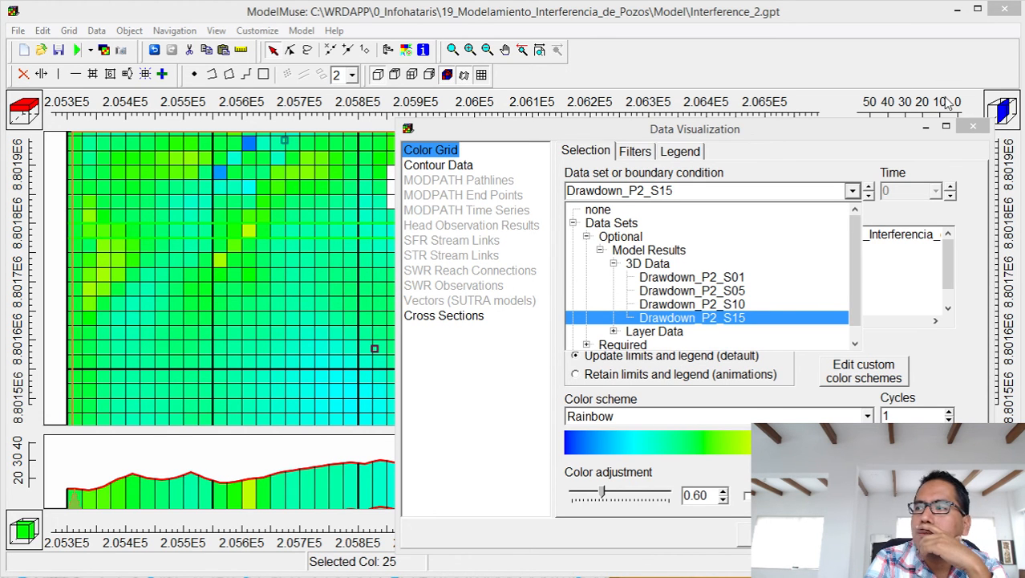
{"action": "left_click", "coordinate": [969, 128]}
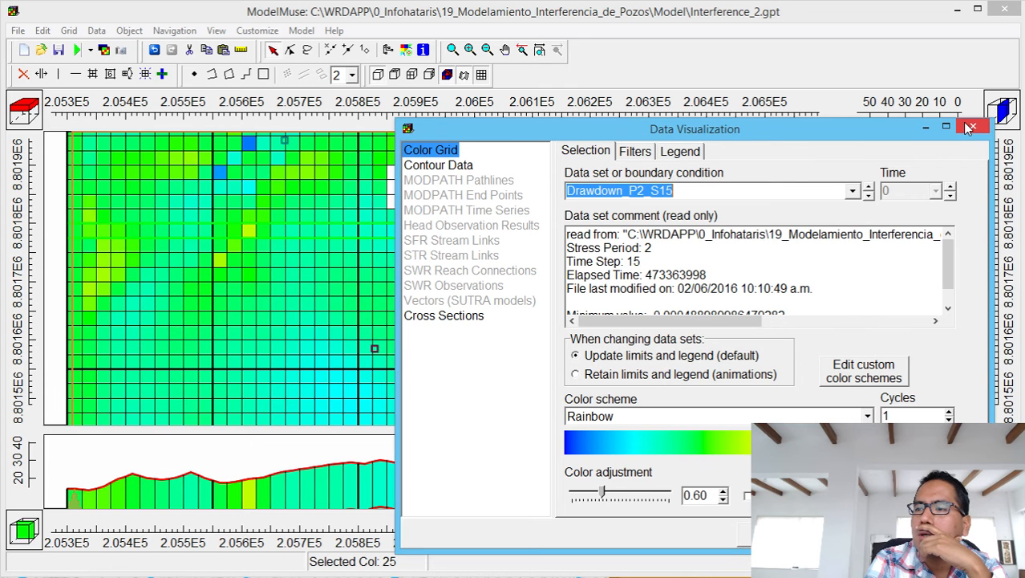
{"action": "left_click", "coordinate": [969, 129]}
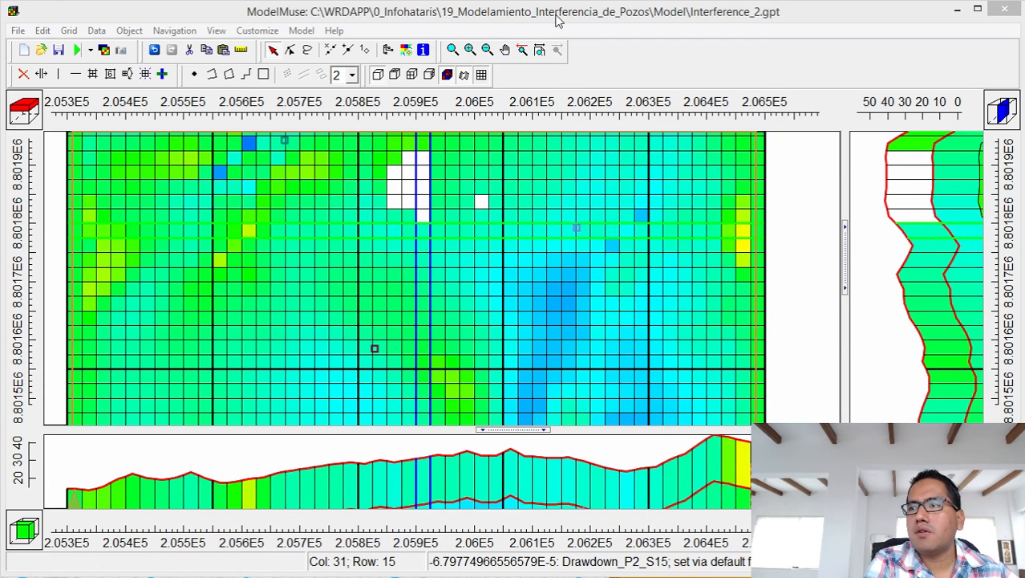
Hide all MODFLOW features except the WEL well package, and select layer 2 in the front cross-section.
{"action": "left_click", "coordinate": [505, 52]}
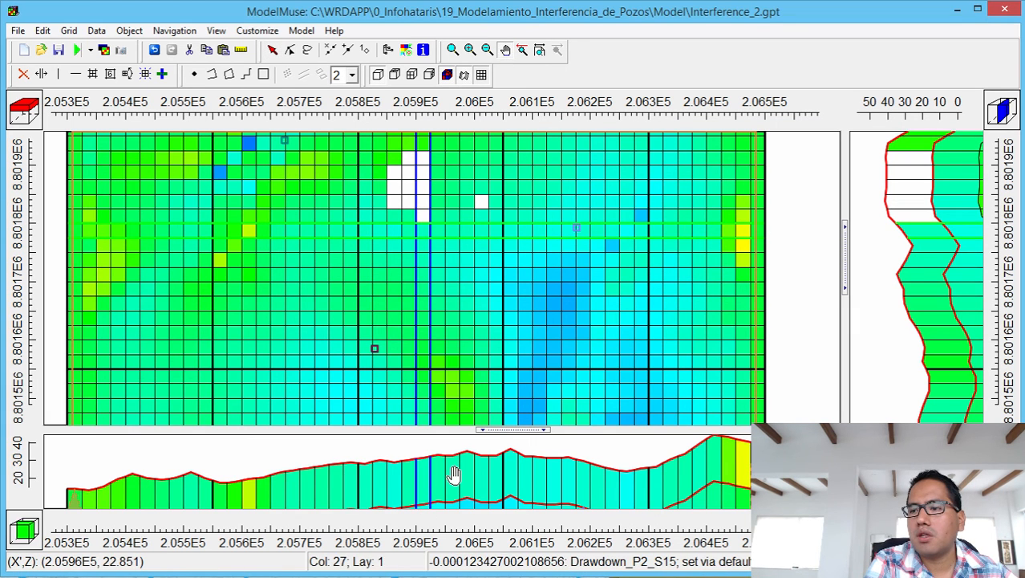
{"action": "left_click_drag", "start_coordinate": [454, 474], "coordinate": [468, 394]}
{"action": "left_click_drag", "start_coordinate": [439, 466], "coordinate": [387, 484]}
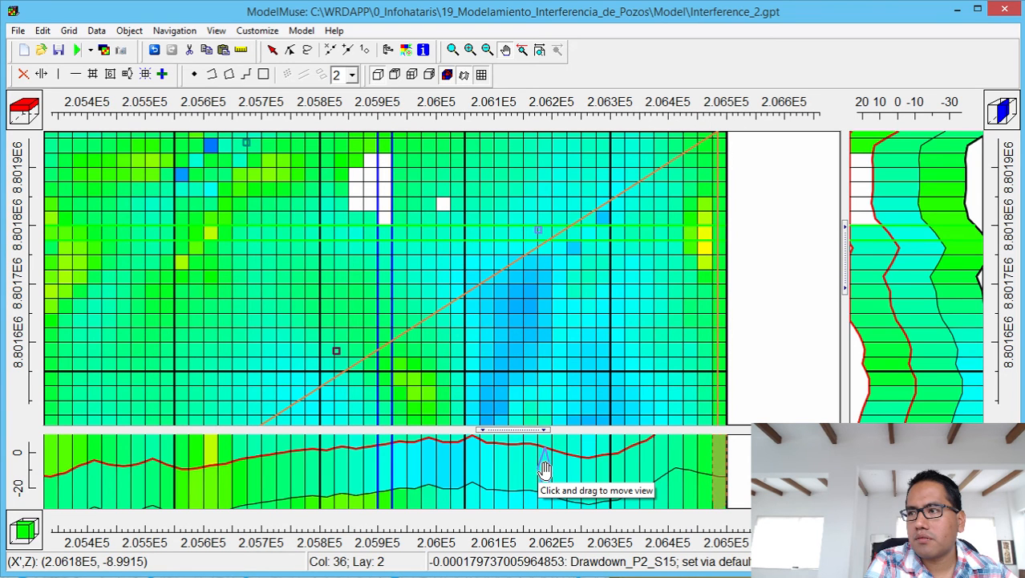
{"action": "left_click", "coordinate": [132, 34]}
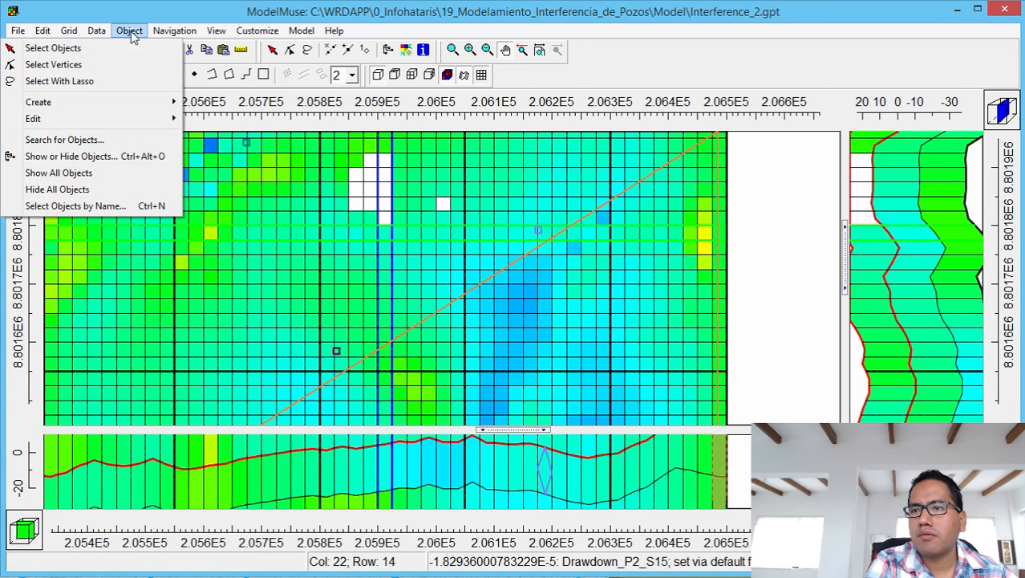
{"action": "left_click", "coordinate": [389, 53]}
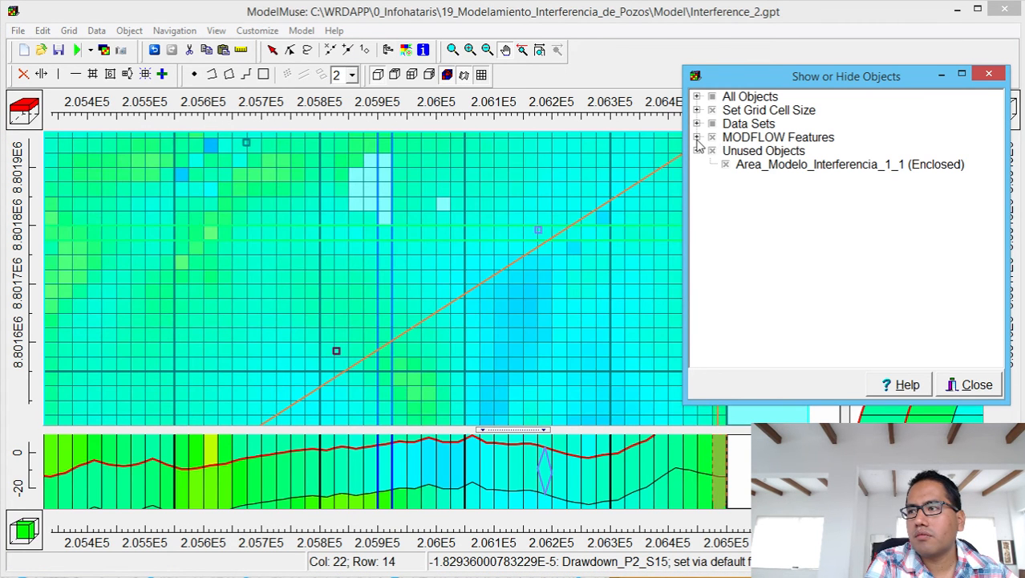
{"action": "left_click", "coordinate": [697, 138]}
{"action": "left_click", "coordinate": [713, 138]}
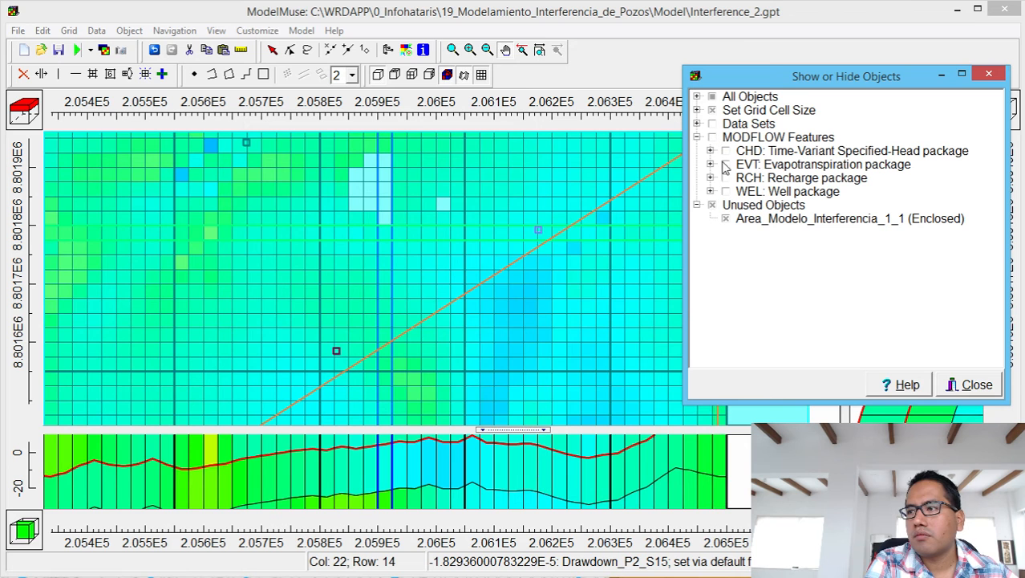
{"action": "left_click", "coordinate": [724, 191]}
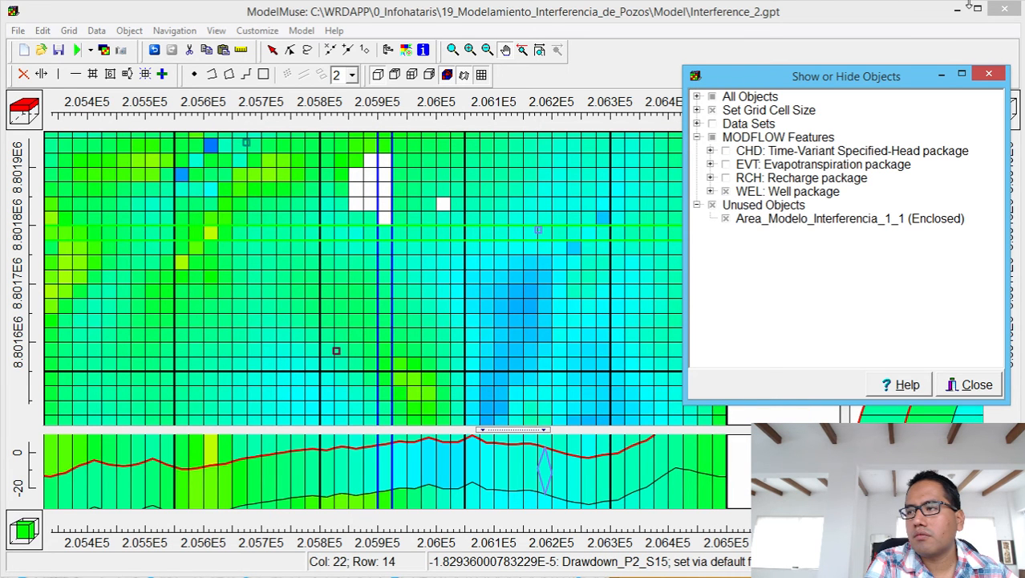
{"action": "left_click", "coordinate": [990, 75]}
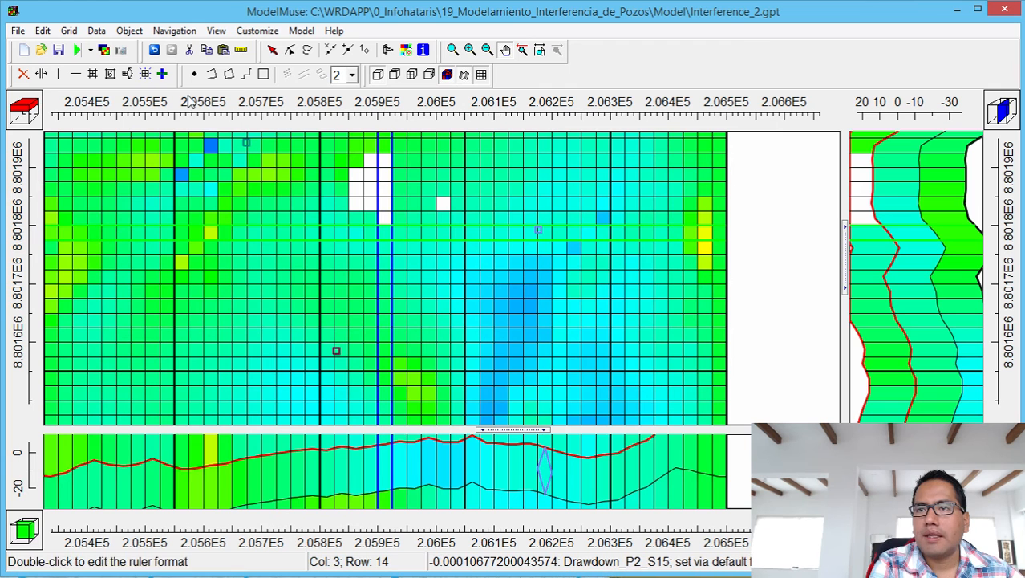
{"action": "left_click", "coordinate": [162, 74]}
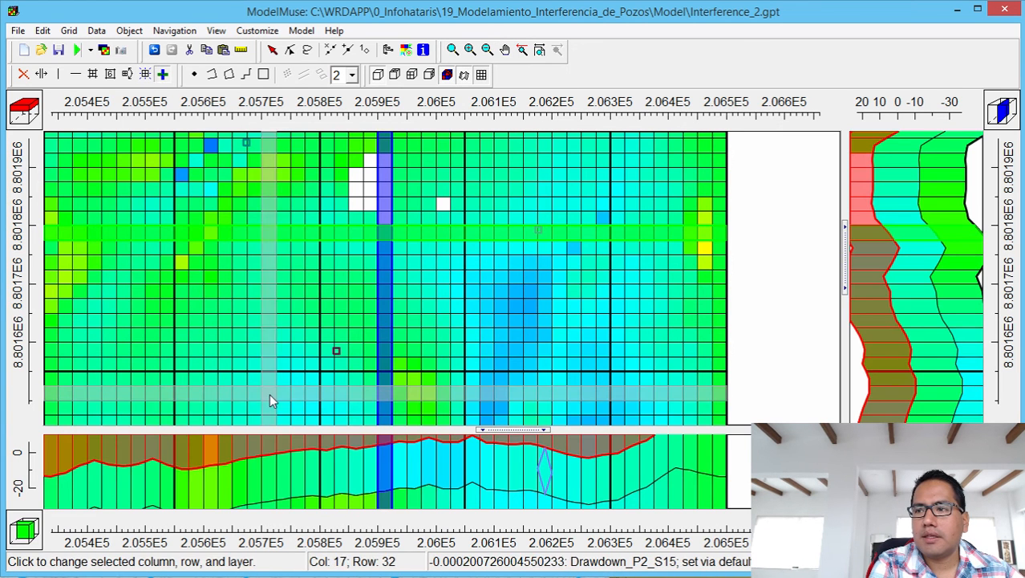
{"action": "left_click", "coordinate": [326, 485]}
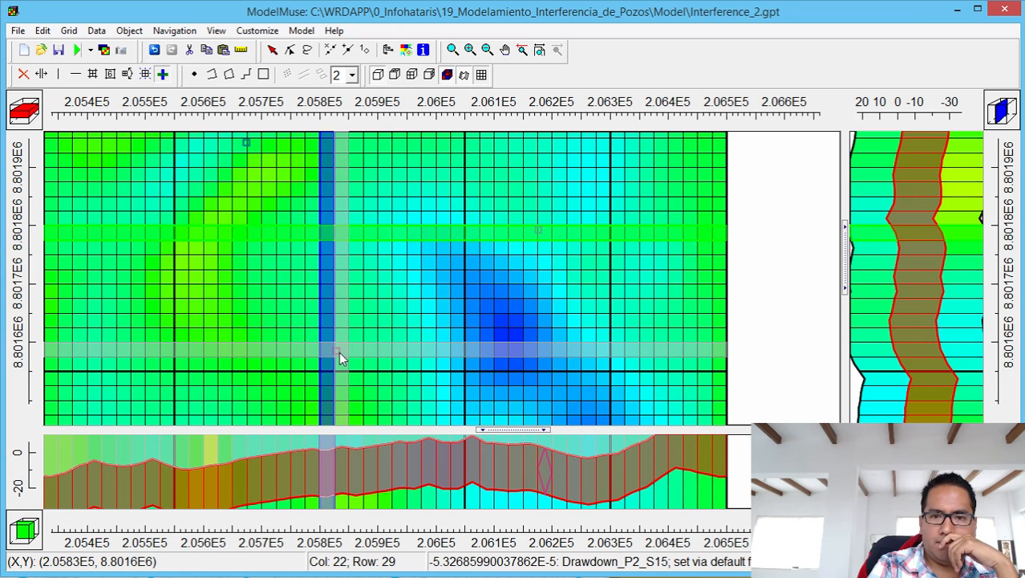
Replace the drawdown results with Interference_2.fhd final-step head contours, then open MODFLOW Time.
{"action": "left_click", "coordinate": [97, 31]}
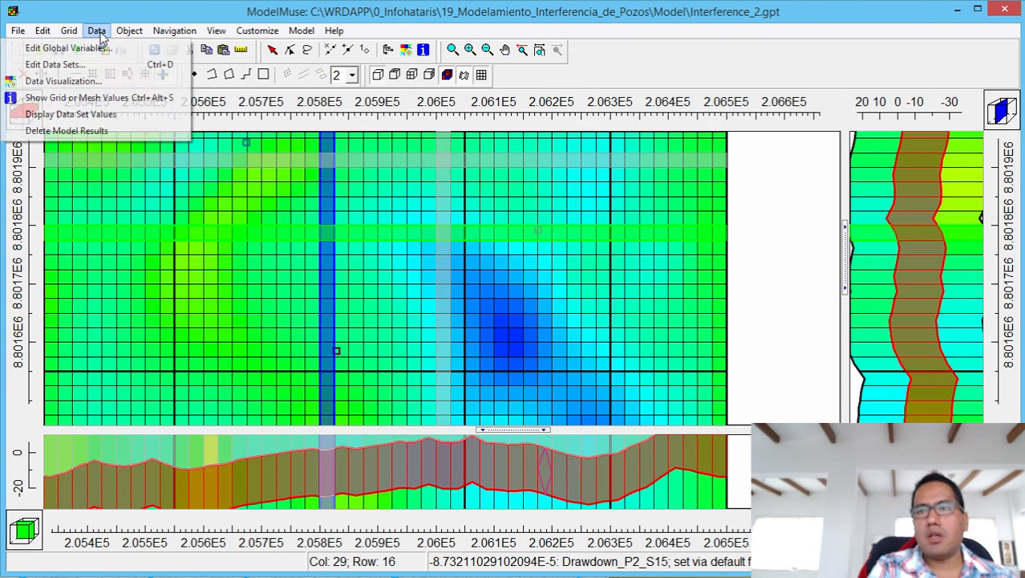
{"action": "left_click", "coordinate": [84, 131]}
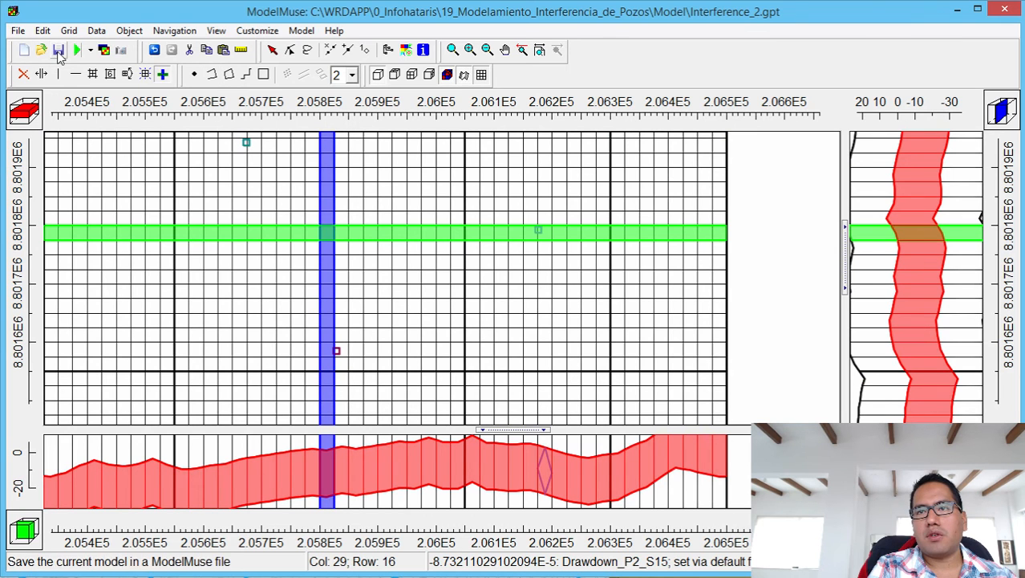
{"action": "left_click", "coordinate": [329, 50]}
{"action": "left_click", "coordinate": [691, 315]}
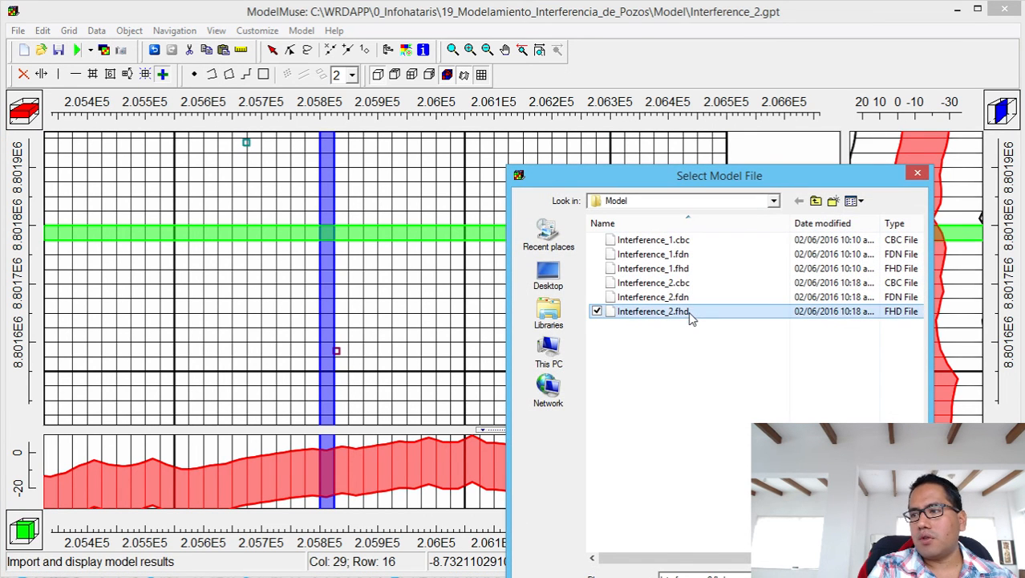
{"action": "double_click", "coordinate": [690, 313]}
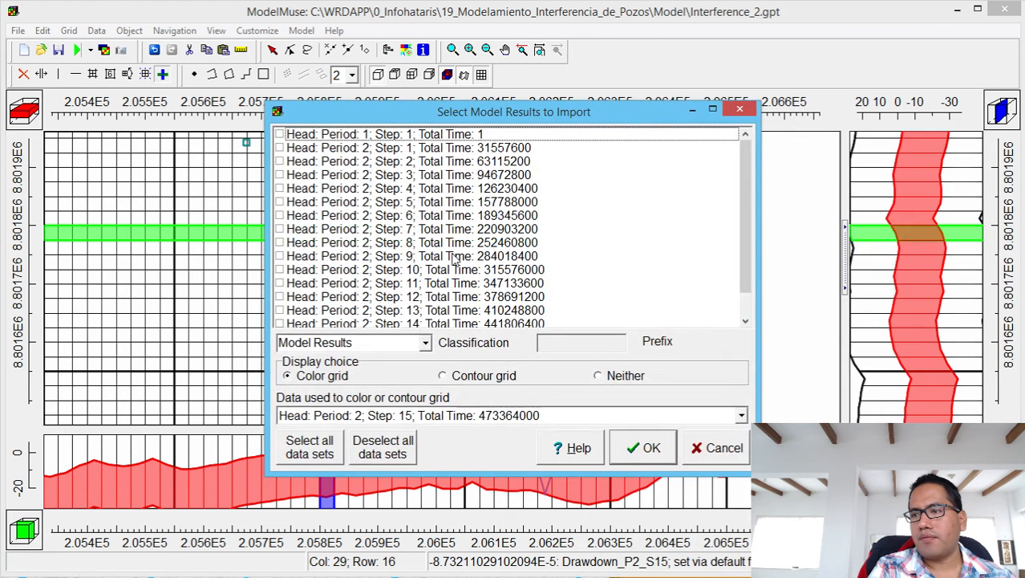
{"action": "left_click", "coordinate": [509, 376]}
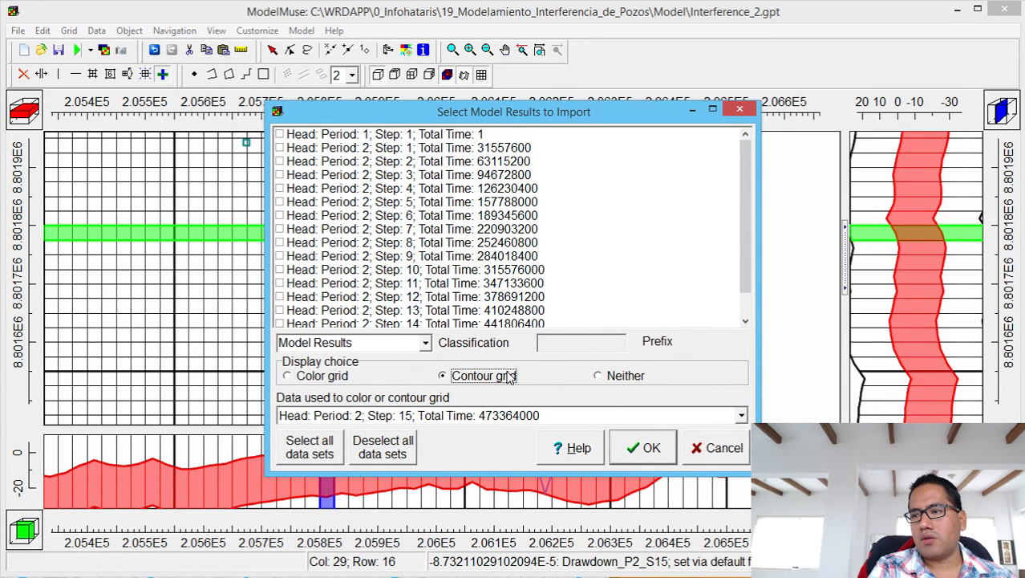
{"action": "left_click", "coordinate": [643, 447]}
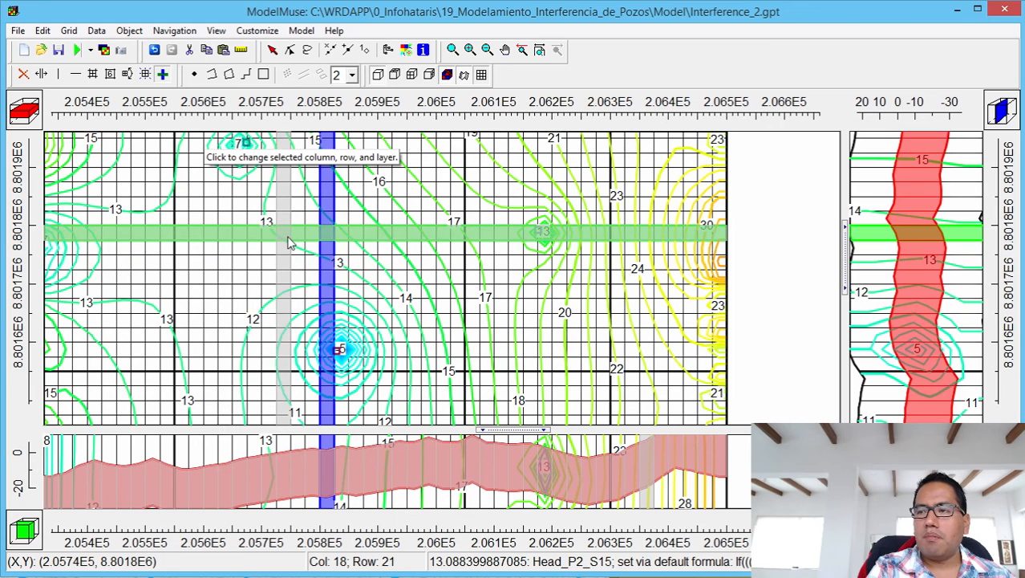
{"action": "left_click", "coordinate": [302, 30]}
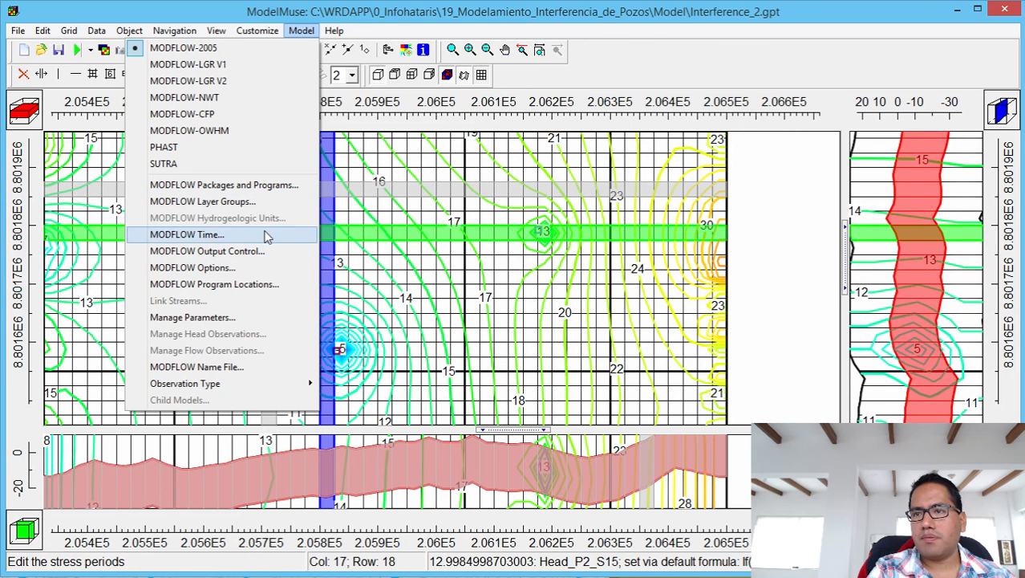
{"action": "left_click", "coordinate": [267, 235]}
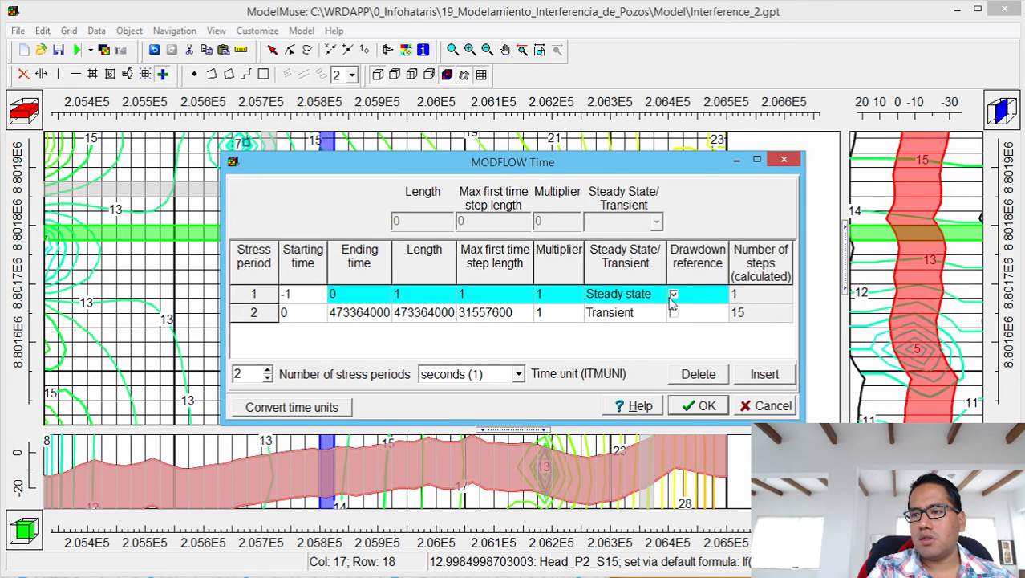
Close the MODFLOW Time dialog to reveal the Head_P2_S15 contour map.
{"action": "left_click", "coordinate": [785, 163]}
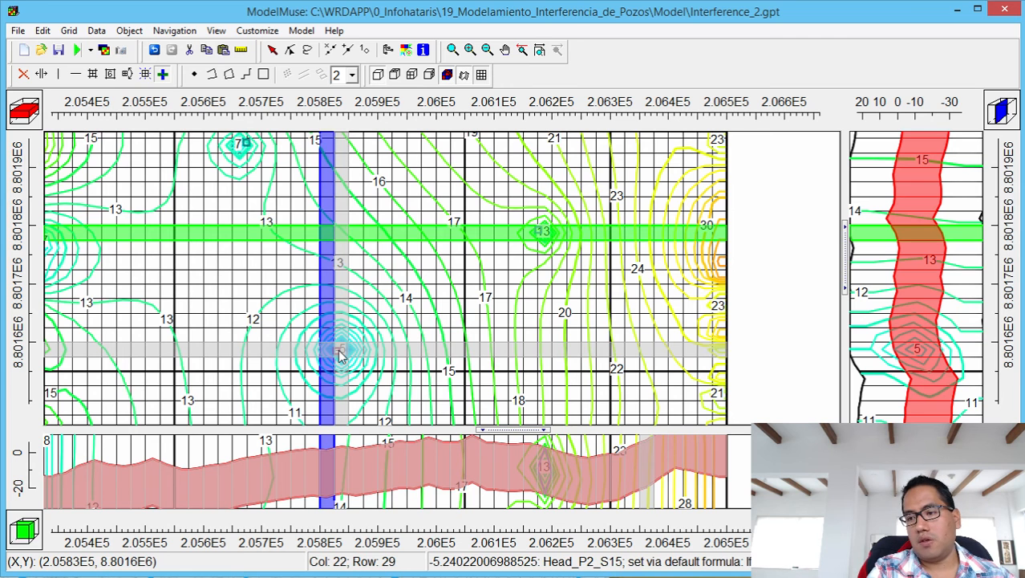
Import the Interference_2.fdn step 15 drawdown as a colour grid under the head contours.
{"action": "left_click", "coordinate": [104, 49]}
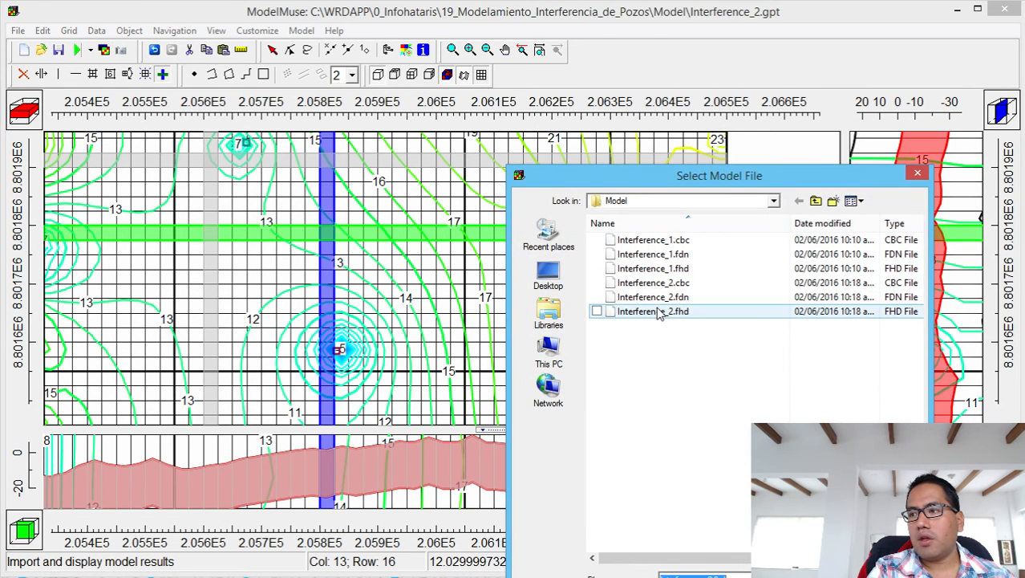
{"action": "double_click", "coordinate": [660, 297]}
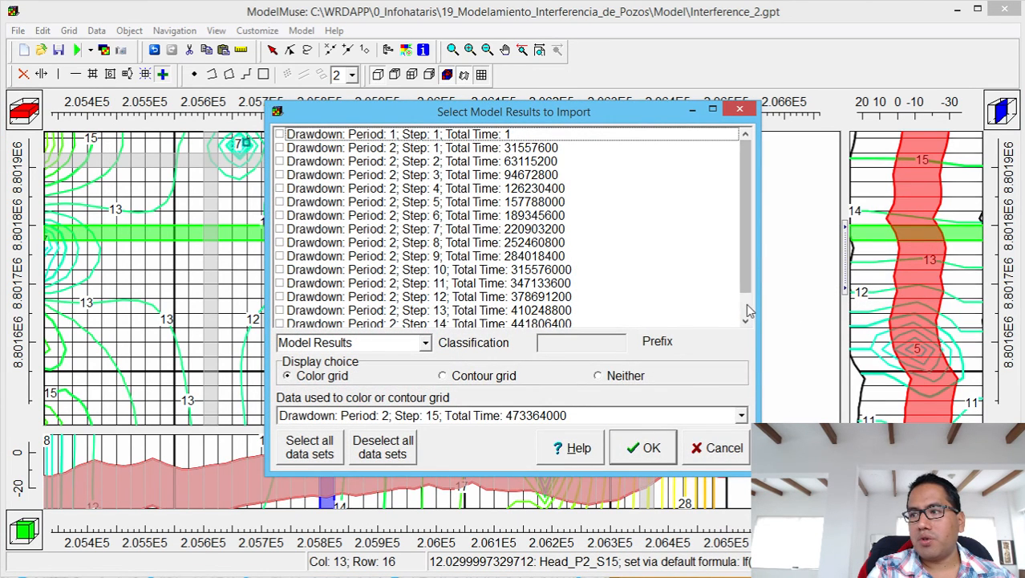
{"action": "left_click_drag", "start_coordinate": [742, 275], "coordinate": [744, 307]}
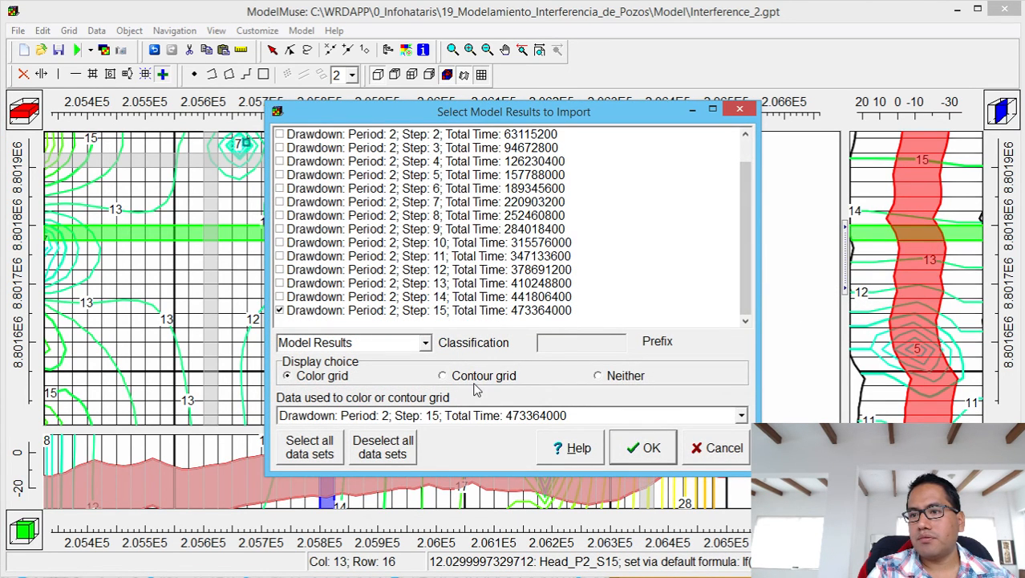
{"action": "left_click", "coordinate": [646, 446]}
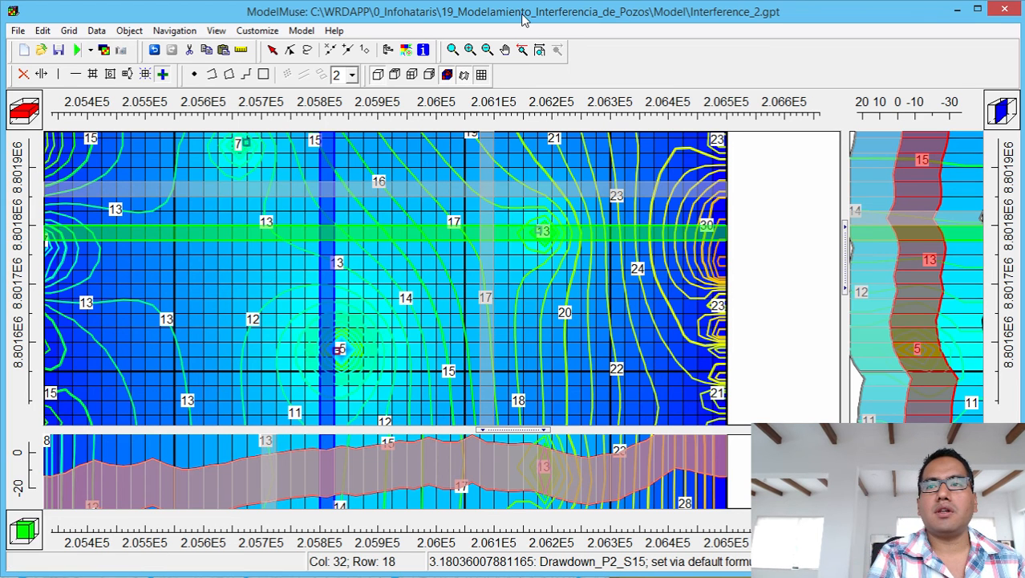
Delete the imported head and drawdown results, dismissing the formula errors report.
{"action": "left_click", "coordinate": [96, 31]}
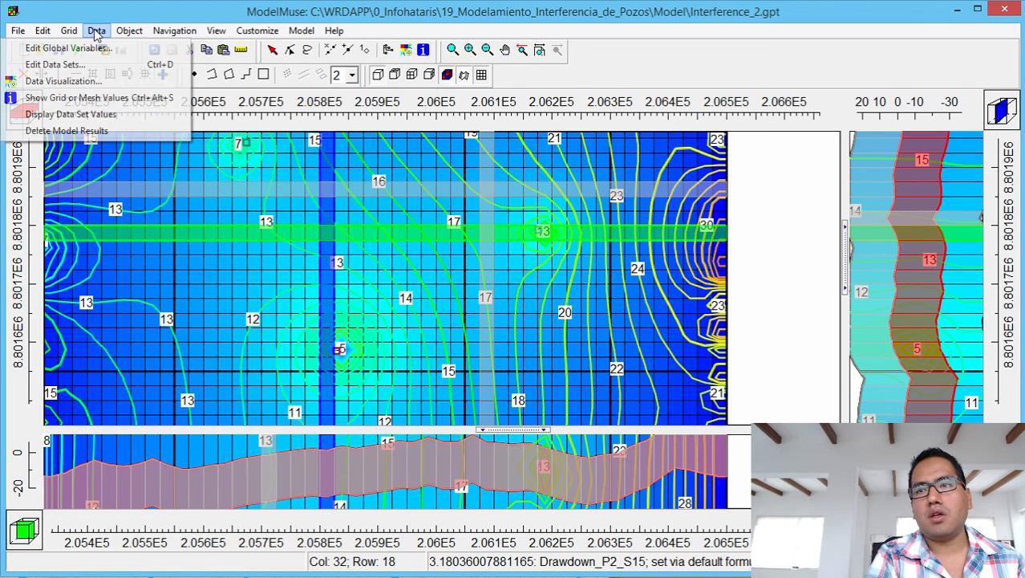
{"action": "left_click", "coordinate": [96, 131]}
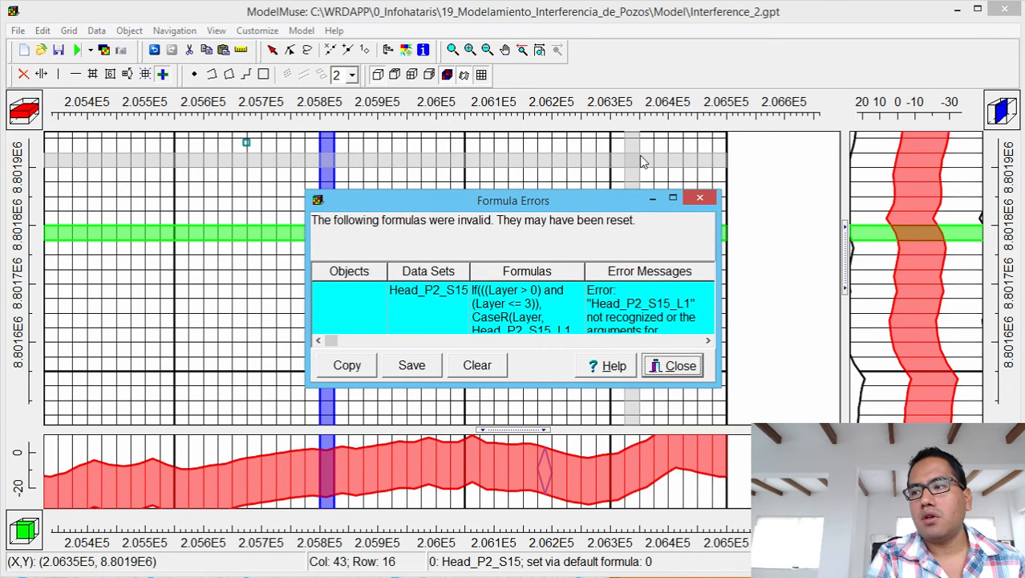
{"action": "left_click", "coordinate": [699, 197]}
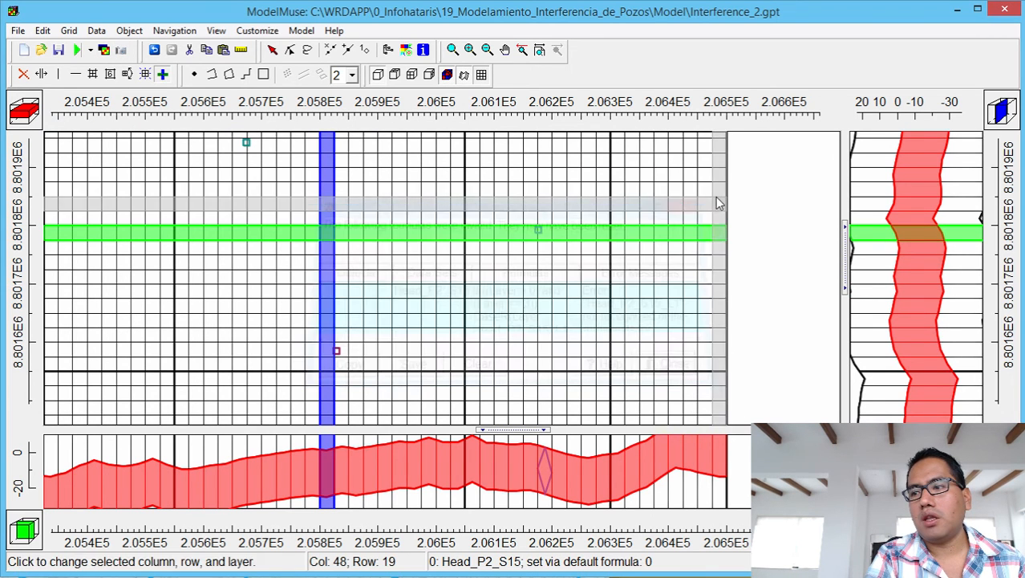
Import Interference_2.fdn drawdown steps 5, 10 and 15 as contour lines.
{"action": "left_click", "coordinate": [80, 49]}
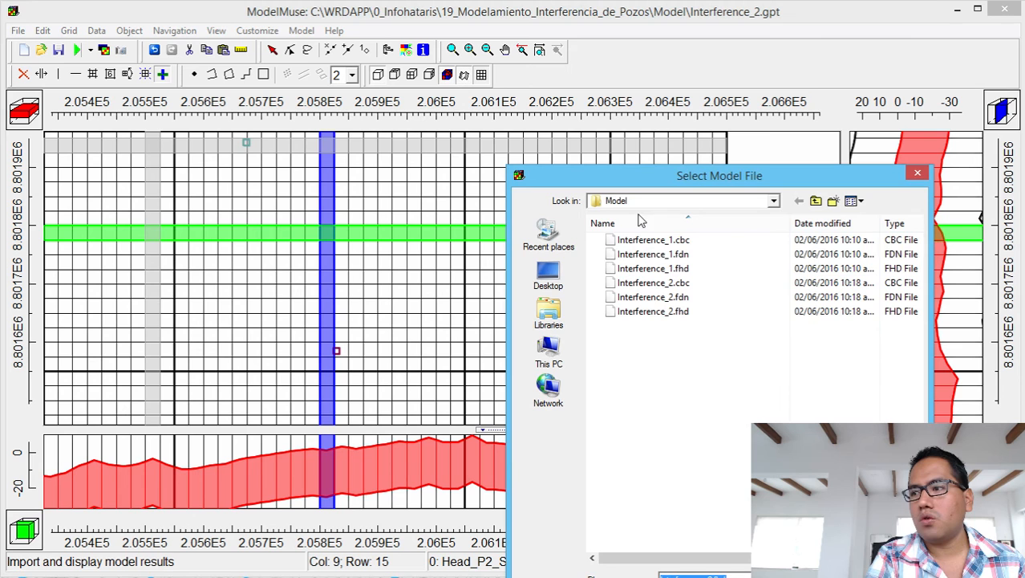
{"action": "left_click", "coordinate": [654, 313]}
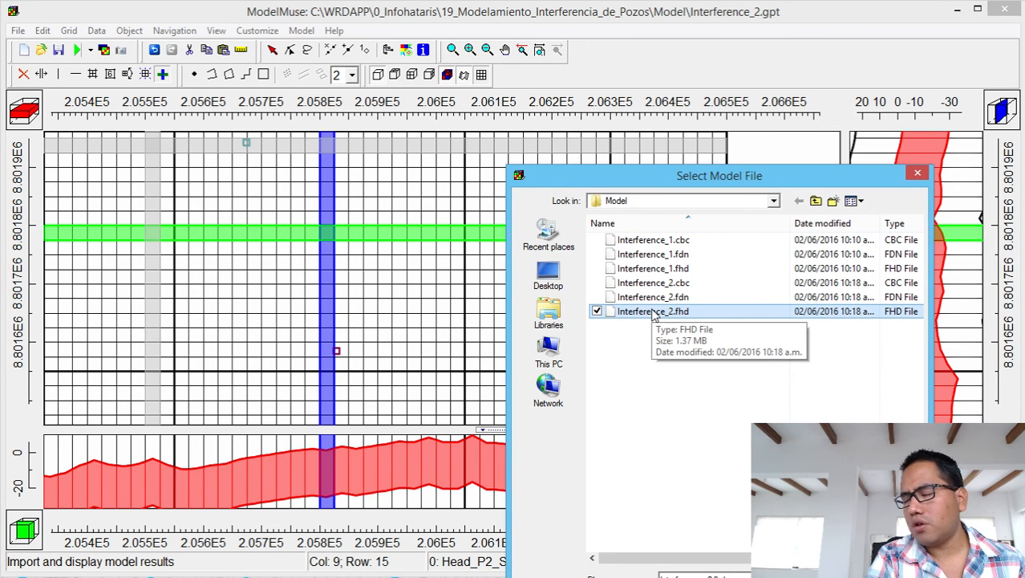
{"action": "left_click", "coordinate": [667, 299]}
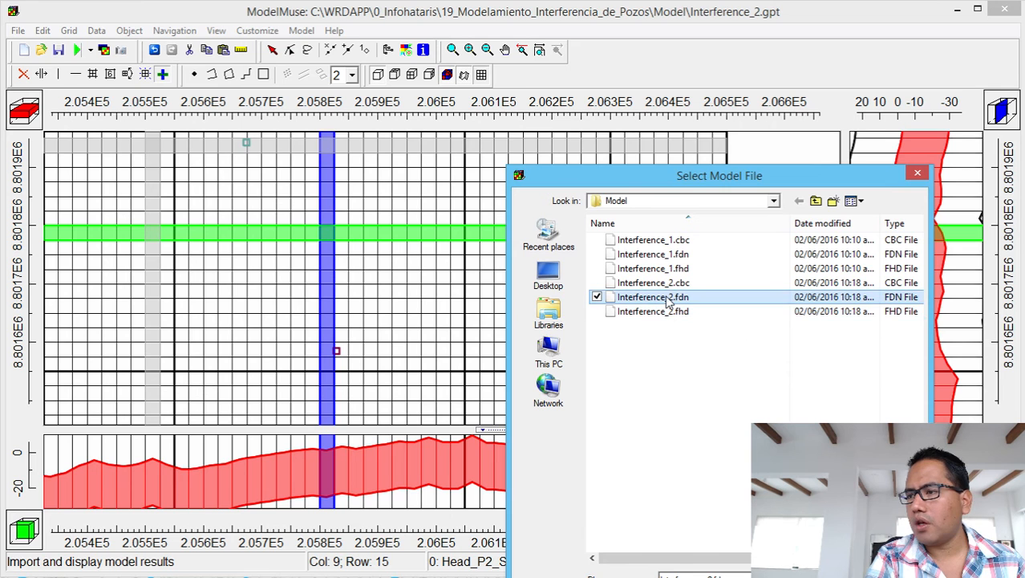
{"action": "double_click", "coordinate": [667, 299]}
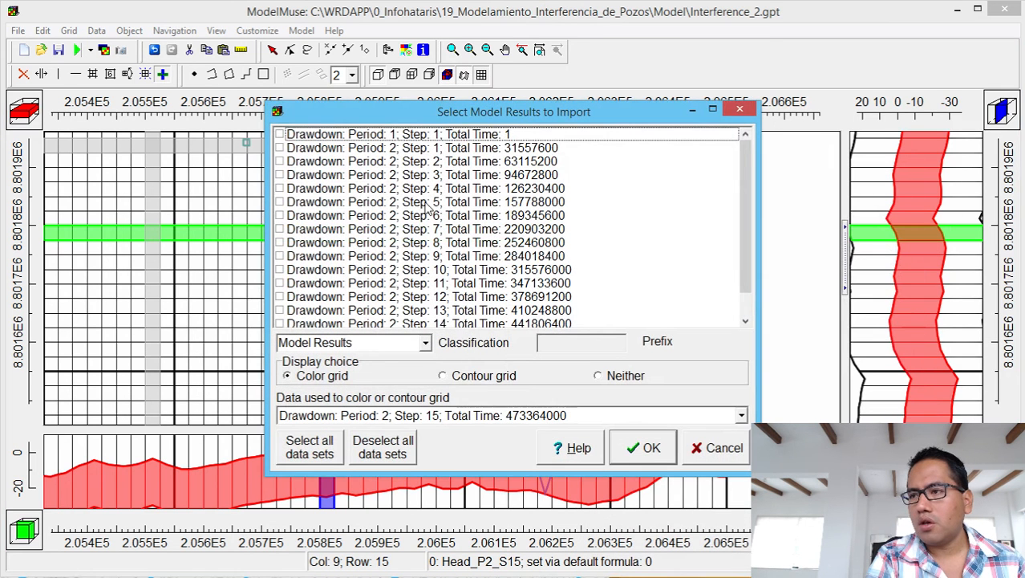
{"action": "left_click_drag", "start_coordinate": [748, 196], "coordinate": [753, 228]}
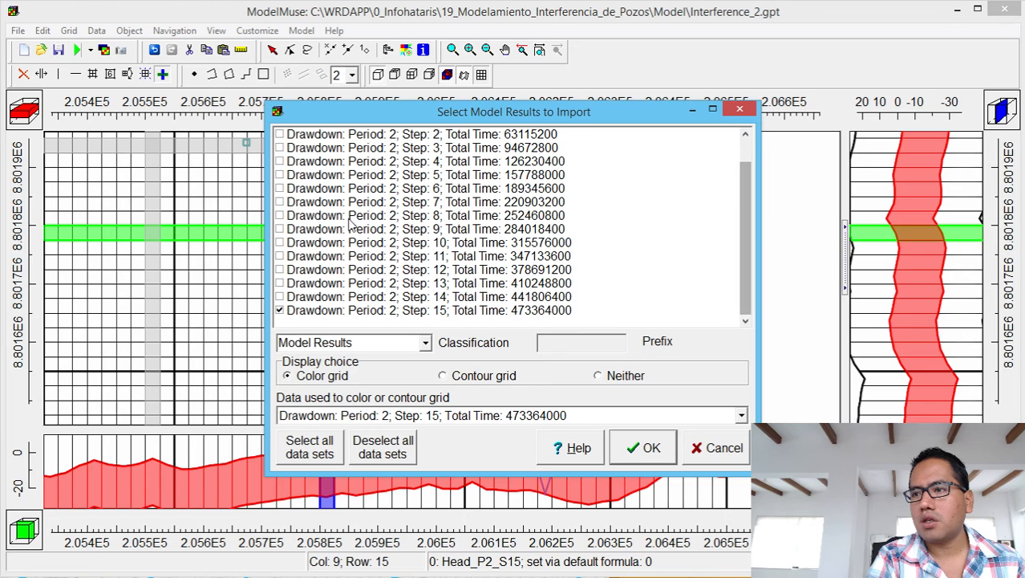
{"action": "left_click", "coordinate": [279, 242]}
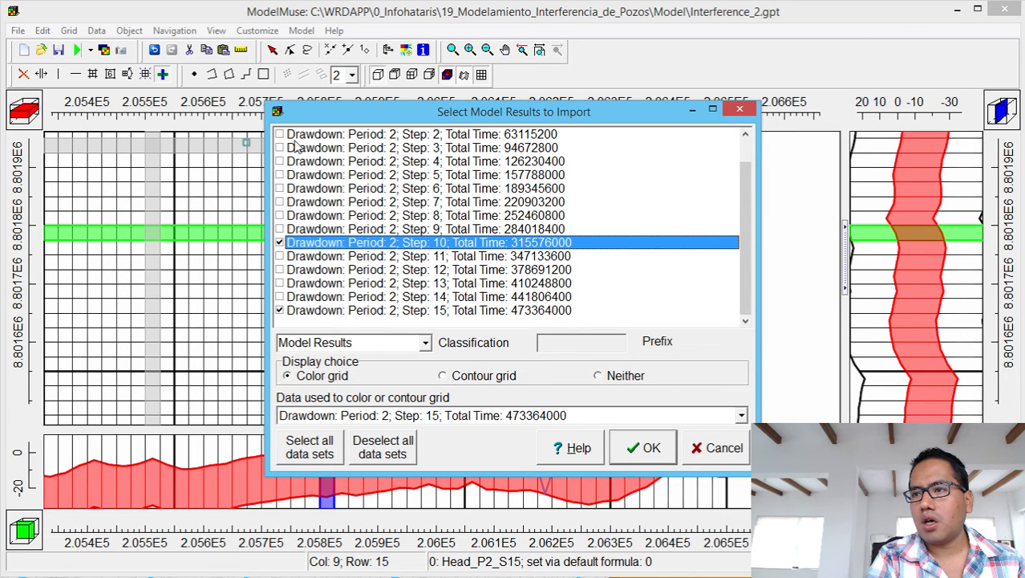
{"action": "left_click", "coordinate": [280, 175]}
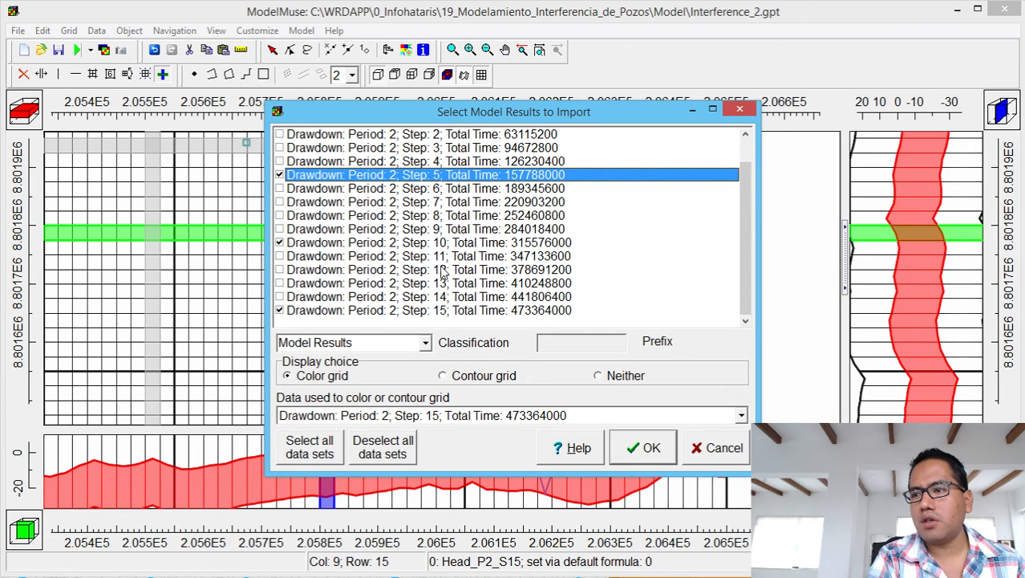
{"action": "left_click", "coordinate": [474, 375]}
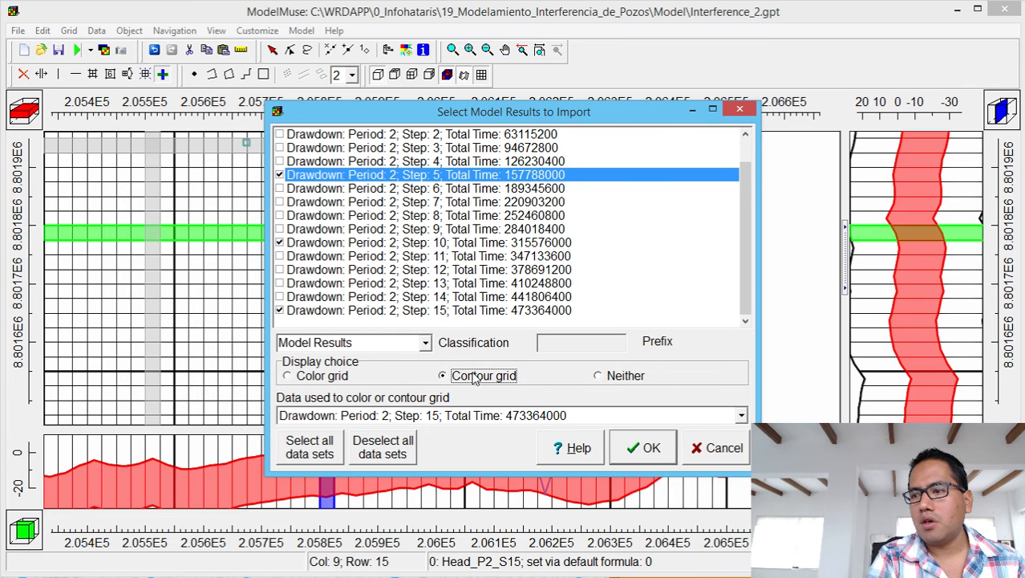
{"action": "left_click", "coordinate": [652, 452]}
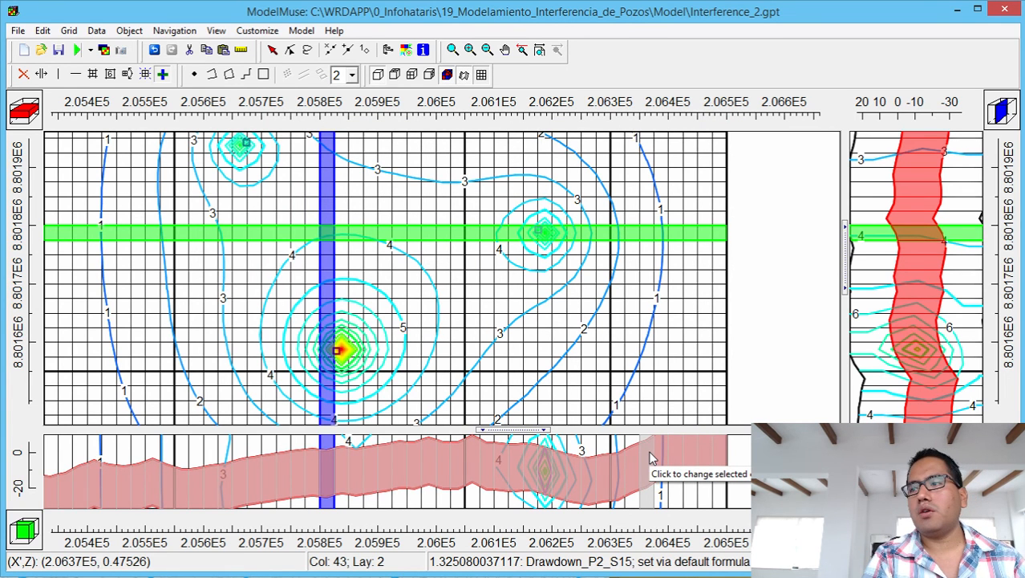
Zoom to the full model and show only the grid's exterior outline.
{"action": "left_click", "coordinate": [539, 50]}
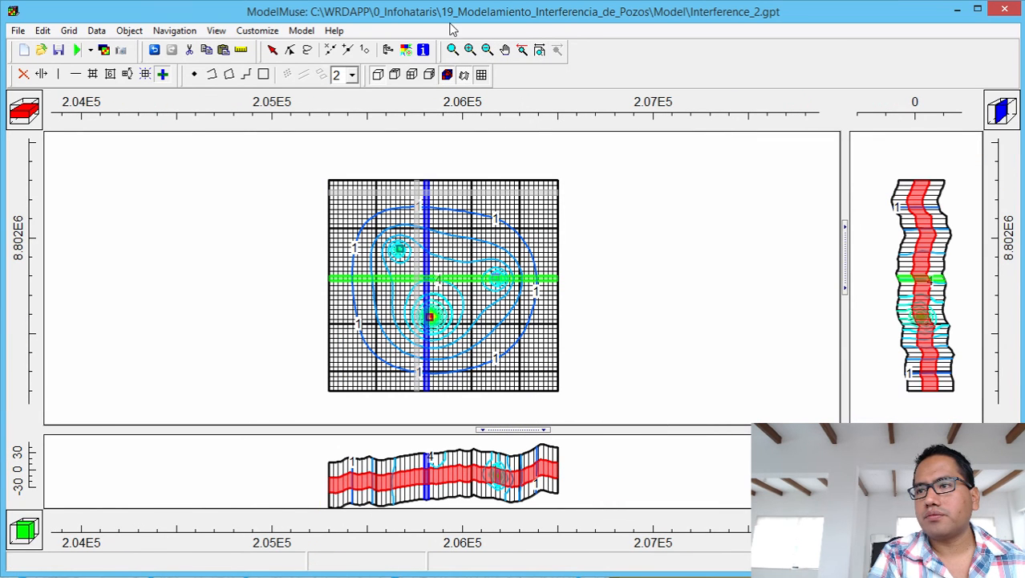
{"action": "left_click", "coordinate": [482, 74]}
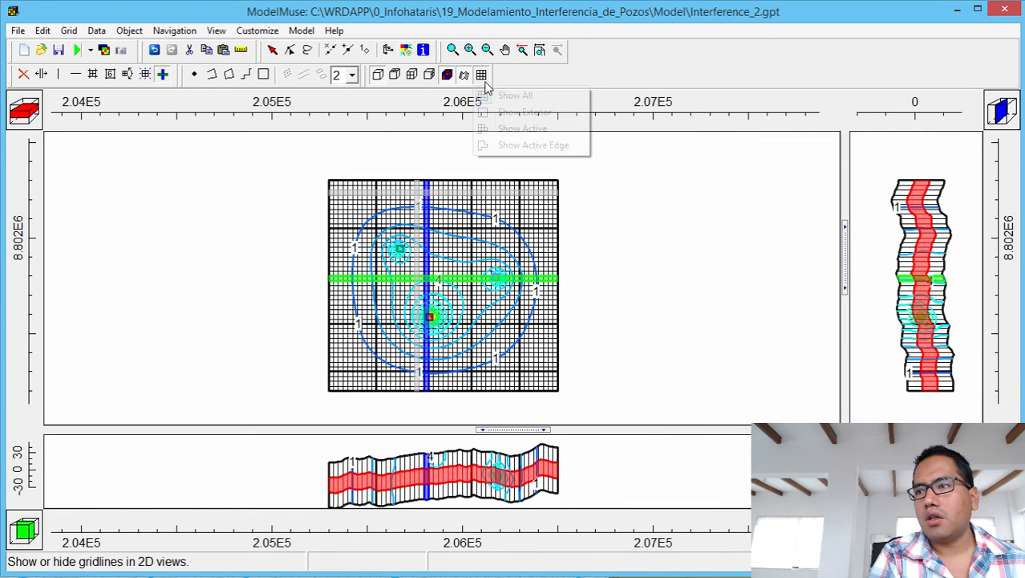
{"action": "left_click", "coordinate": [489, 112]}
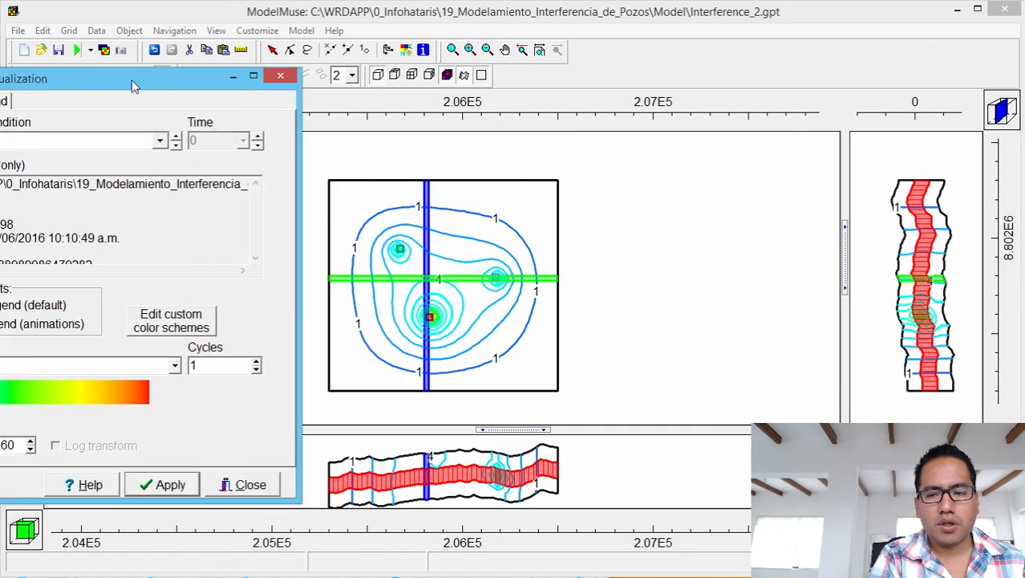
Set Data Visualization contour data to Drawdown_P2_S05.
{"action": "left_click_drag", "start_coordinate": [133, 85], "coordinate": [877, 92]}
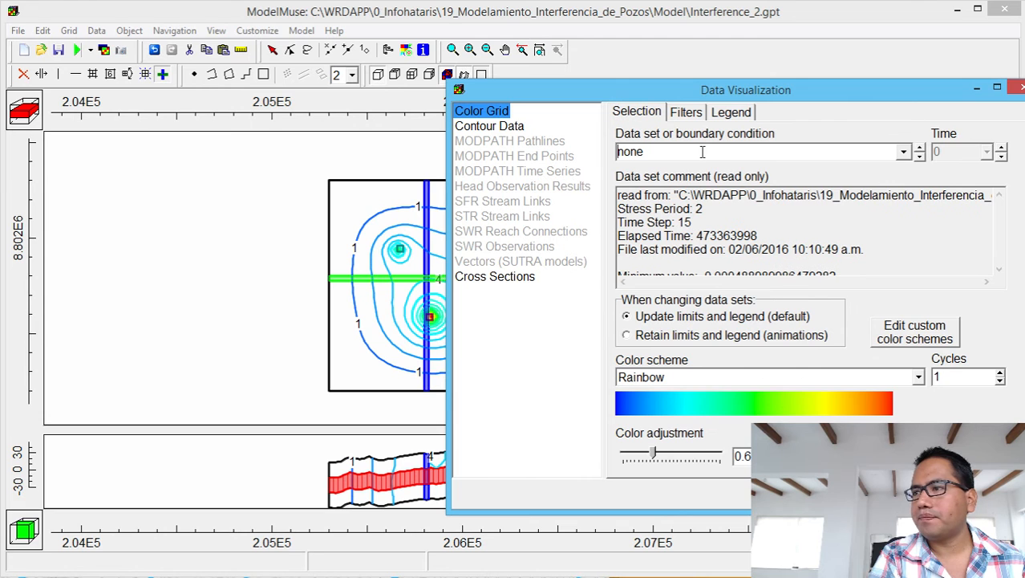
{"action": "left_click", "coordinate": [481, 127]}
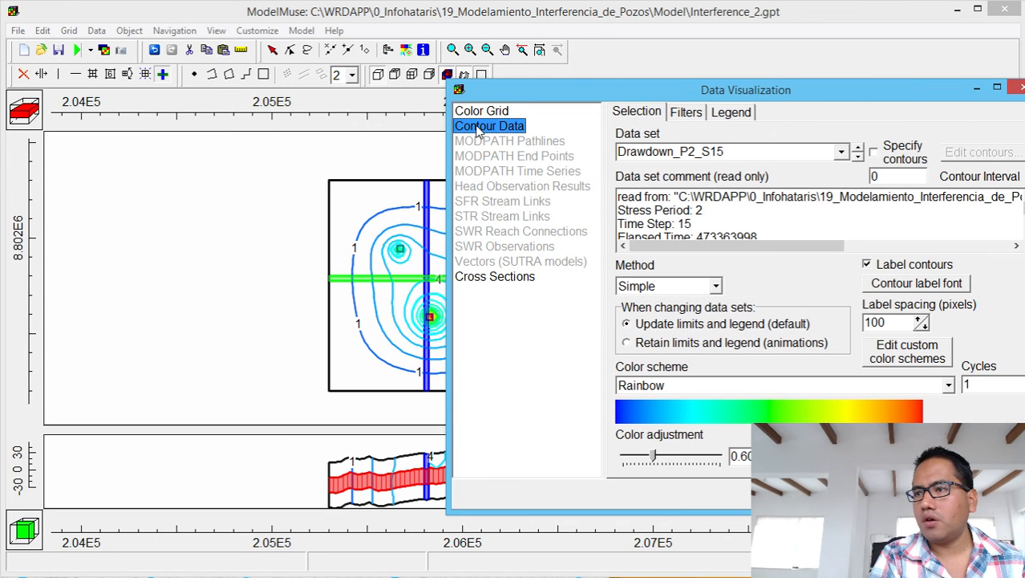
{"action": "left_click", "coordinate": [841, 152]}
{"action": "left_click", "coordinate": [729, 238]}
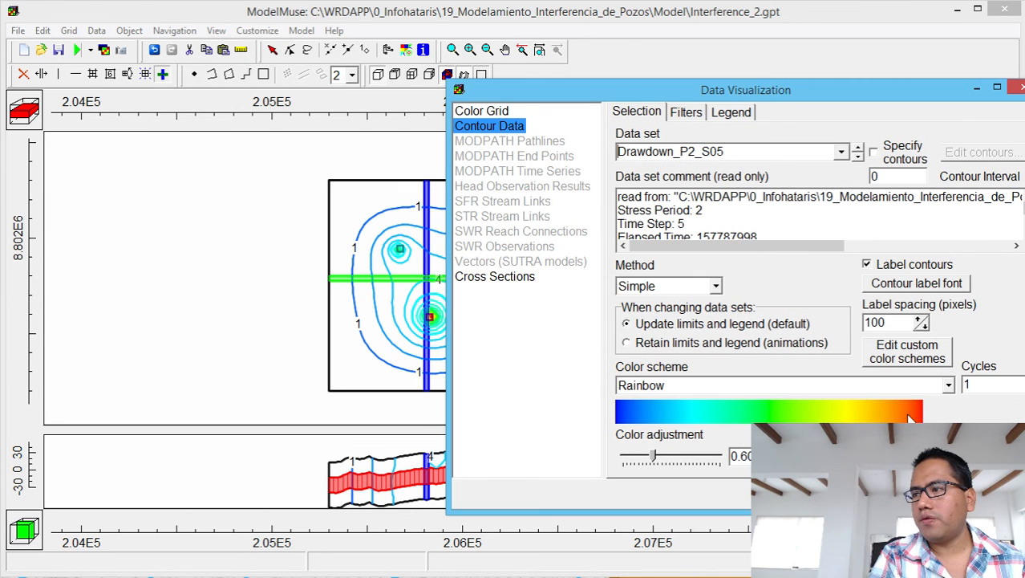
{"action": "left_click", "coordinate": [919, 494]}
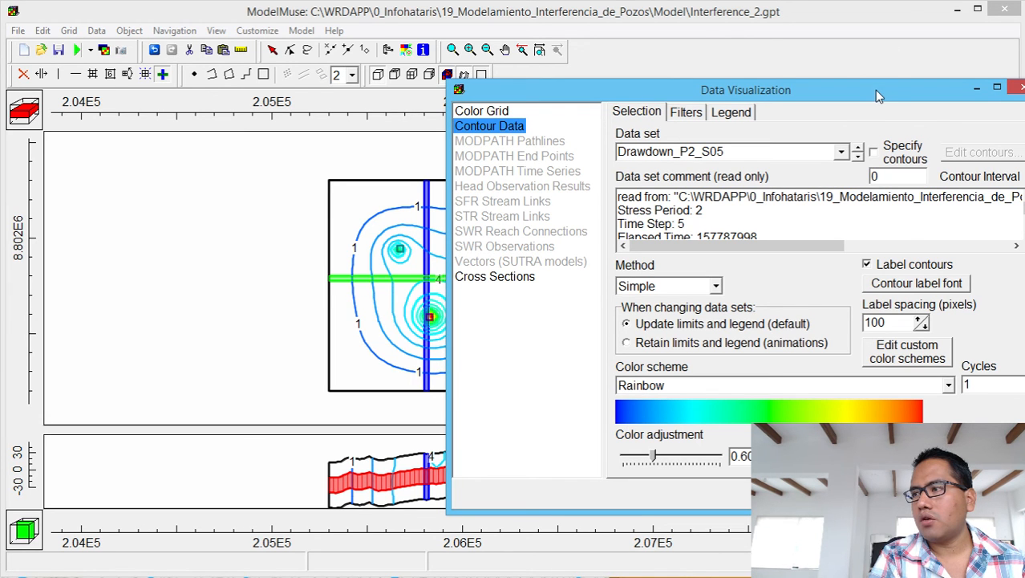
{"action": "left_click_drag", "start_coordinate": [877, 94], "coordinate": [1024, 100]}
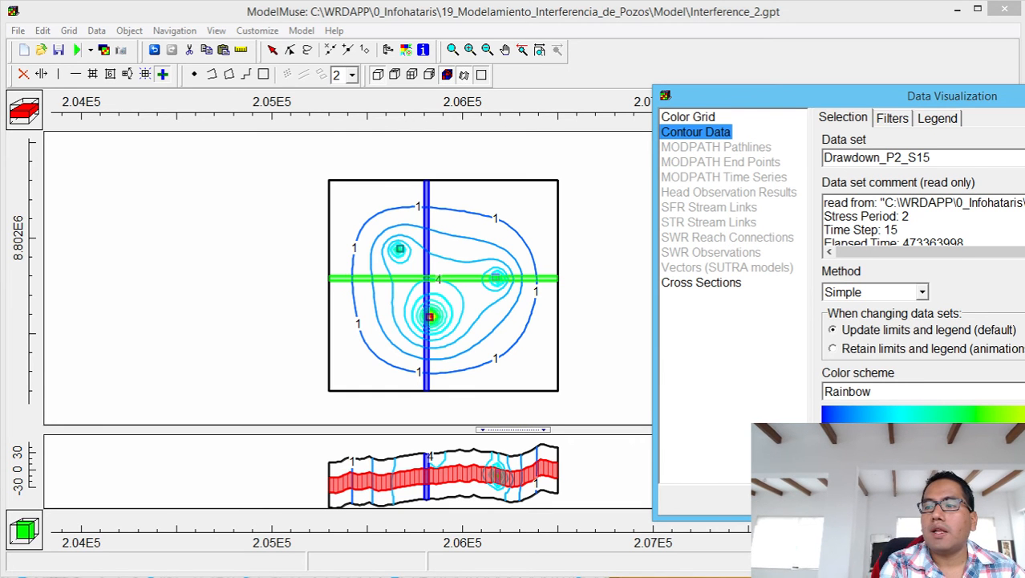
Zoom in on the wells and compare drawdown contours for steps 5, 10 and 15.
{"action": "left_click", "coordinate": [454, 50]}
{"action": "left_click_drag", "start_coordinate": [319, 180], "coordinate": [575, 393]}
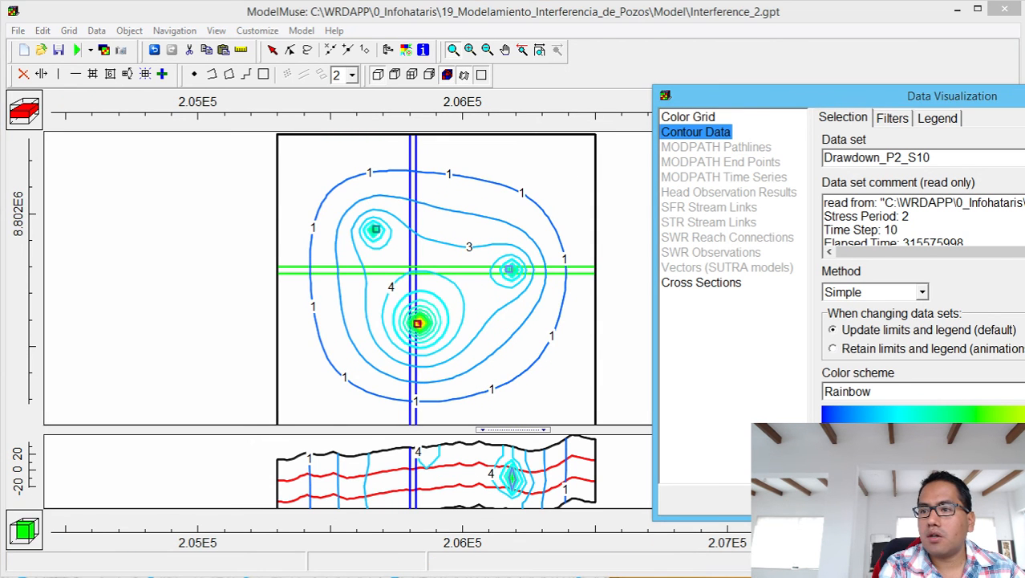
{"action": "key", "text": "Up"}
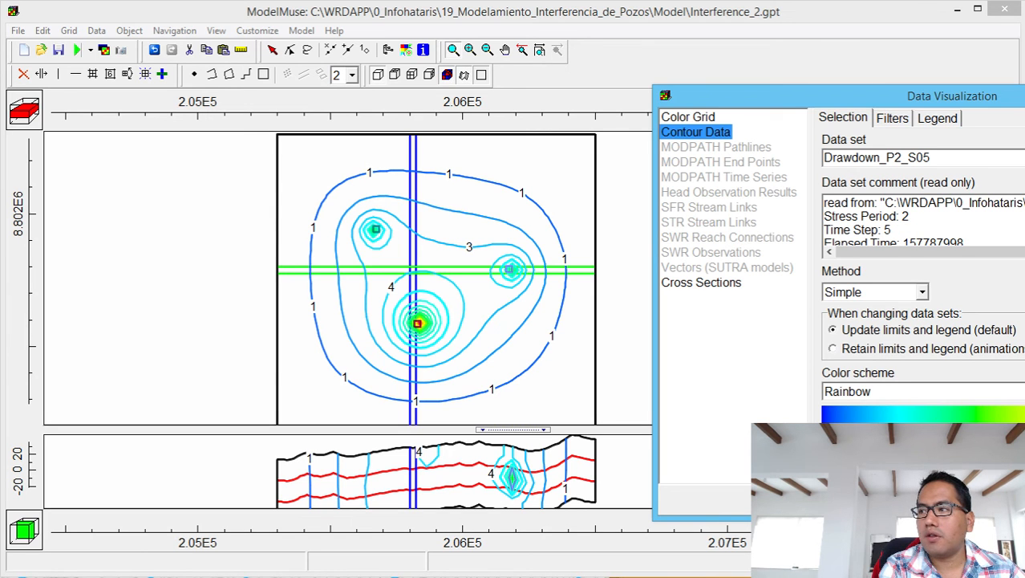
{"action": "key", "text": "Down"}
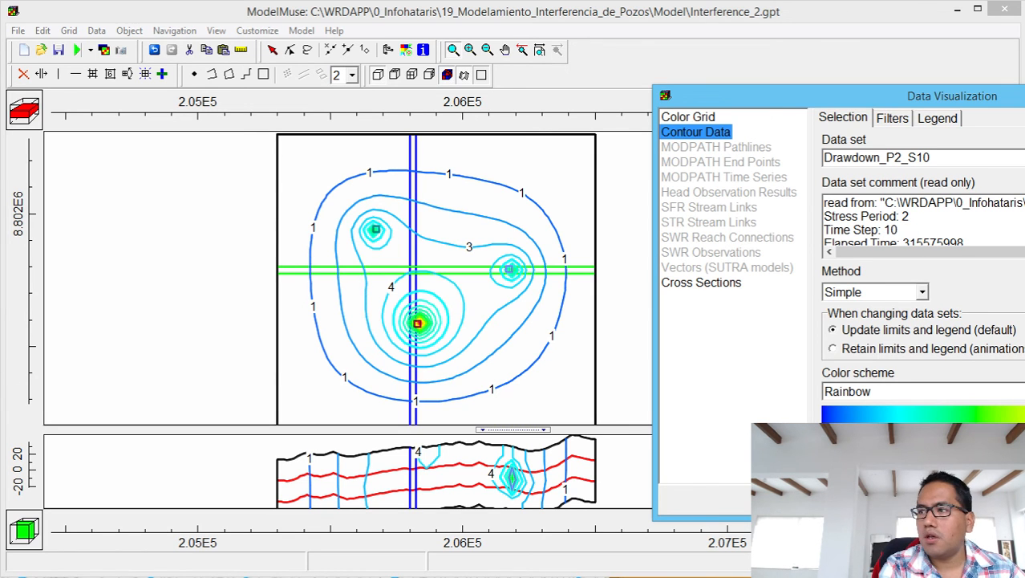
{"action": "key", "text": "Down"}
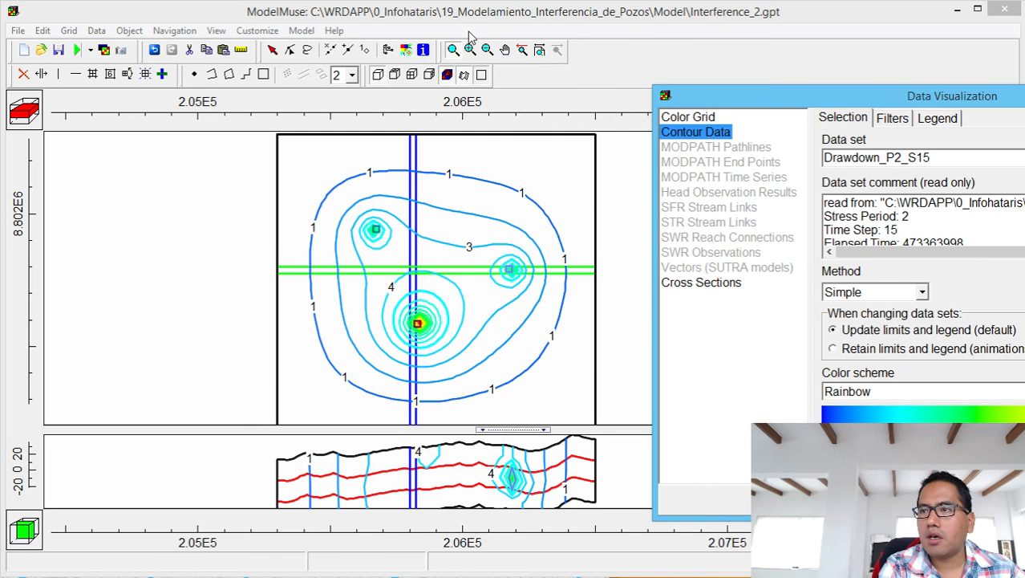
Zoom closer, cycle back to step 5 and forward to step 15, then close Data Visualization.
{"action": "left_click_drag", "start_coordinate": [345, 207], "coordinate": [549, 355]}
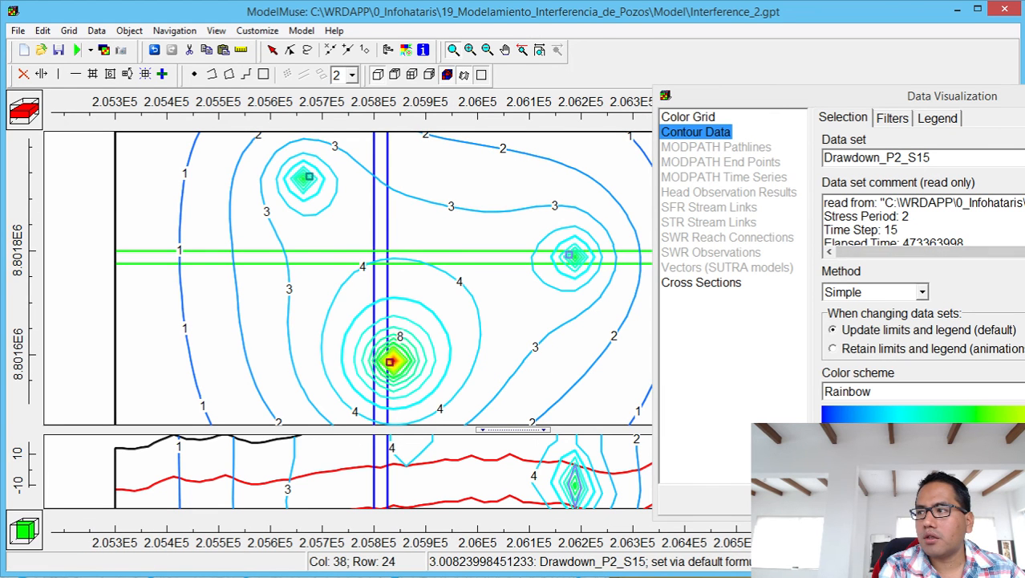
{"action": "left_click", "coordinate": [1023, 158]}
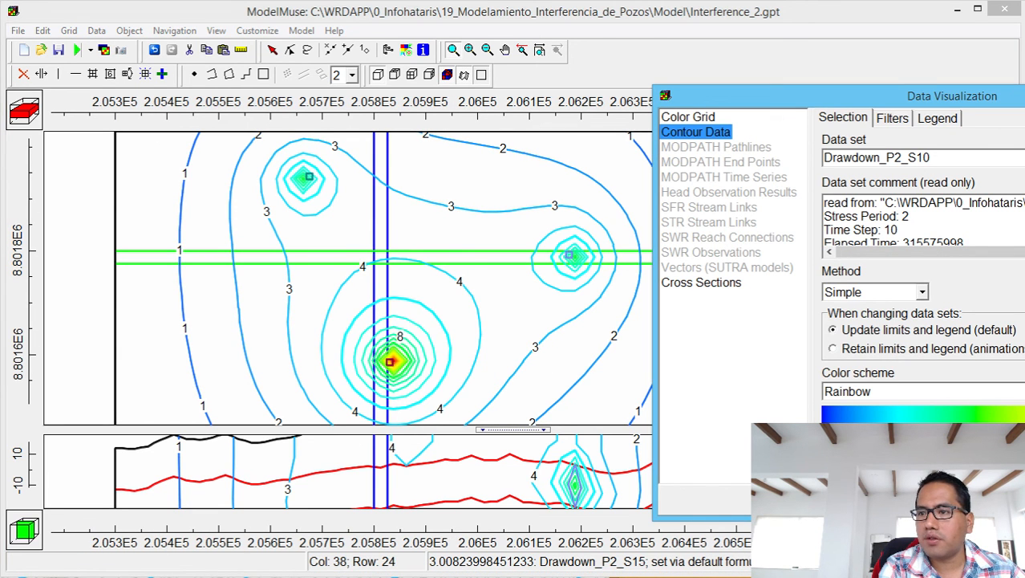
{"action": "left_click", "coordinate": [1024, 158]}
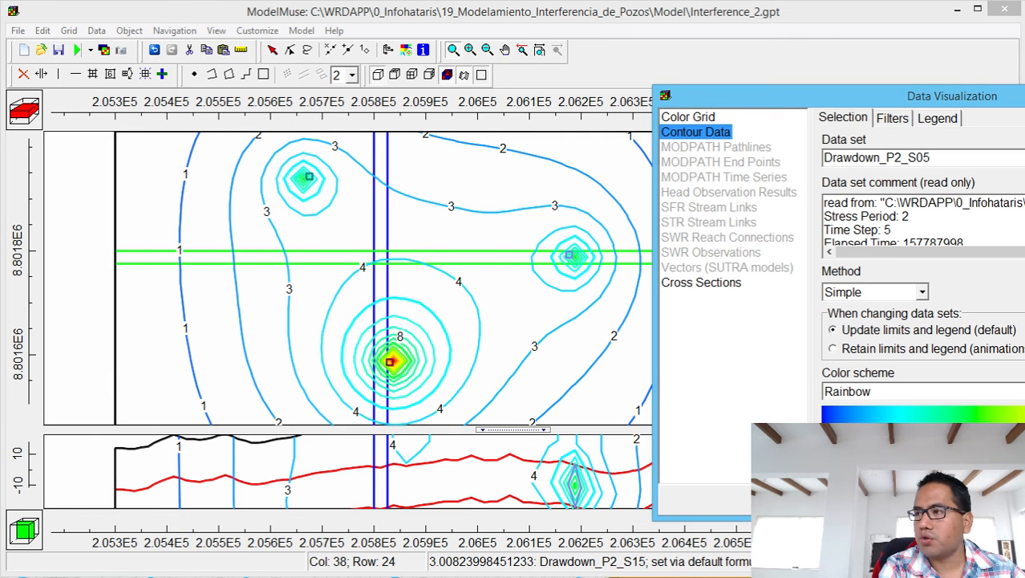
{"action": "left_click", "coordinate": [1023, 161]}
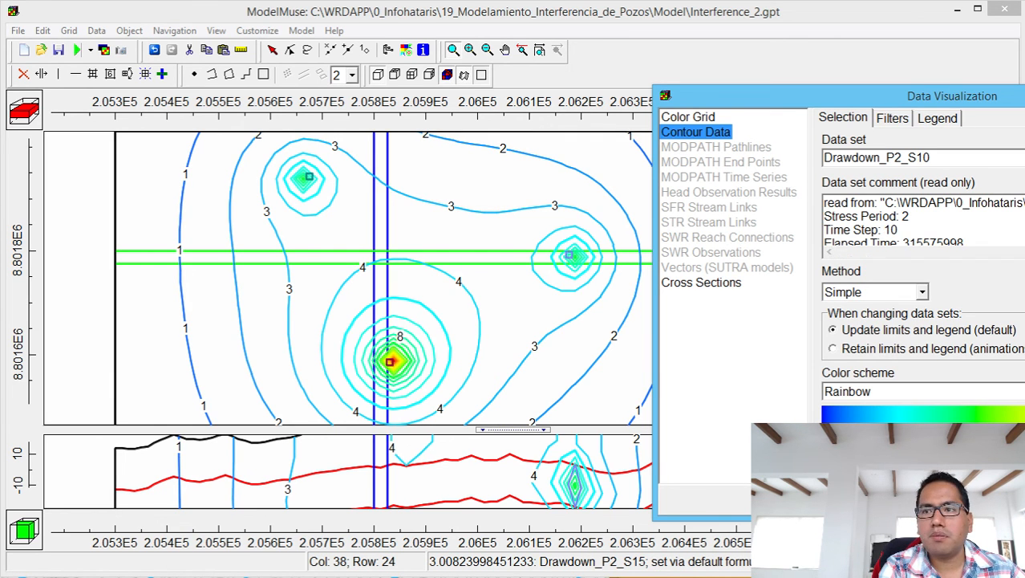
{"action": "left_click", "coordinate": [1024, 161]}
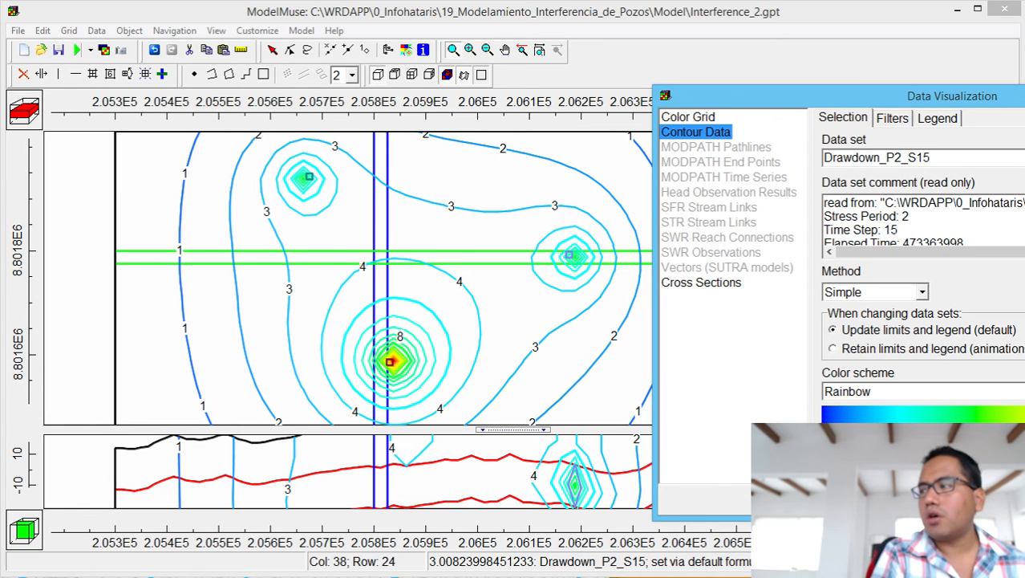
{"action": "key", "text": "alt+F4"}
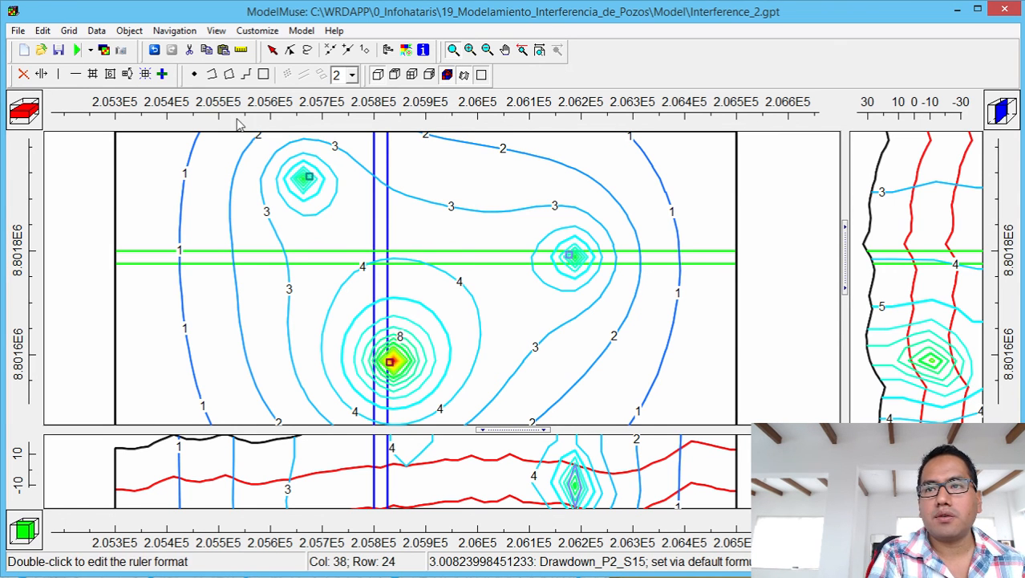
Delete the imported results and reopen Interference_2.fdn for import.
{"action": "left_click", "coordinate": [97, 32]}
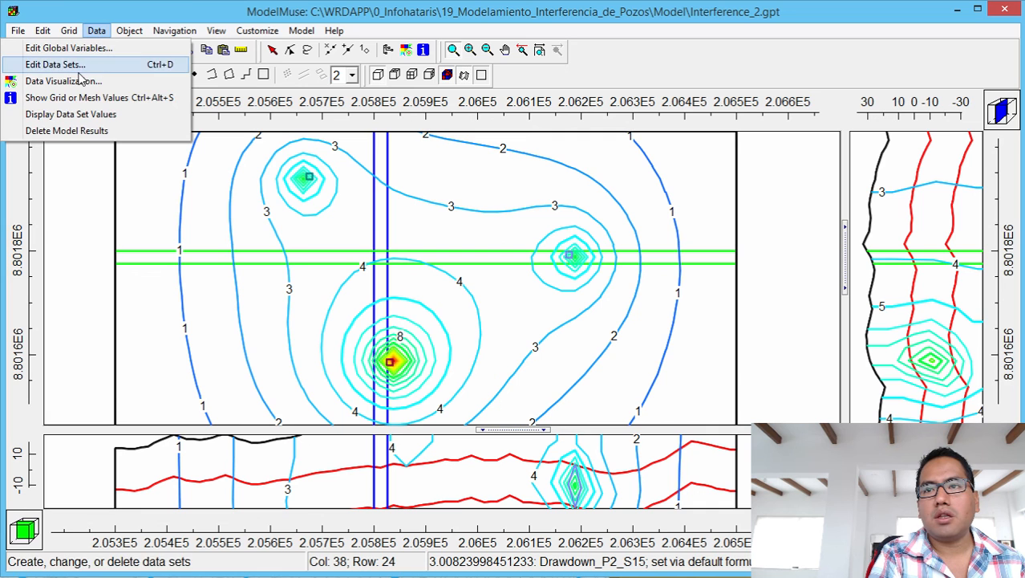
{"action": "left_click", "coordinate": [74, 133]}
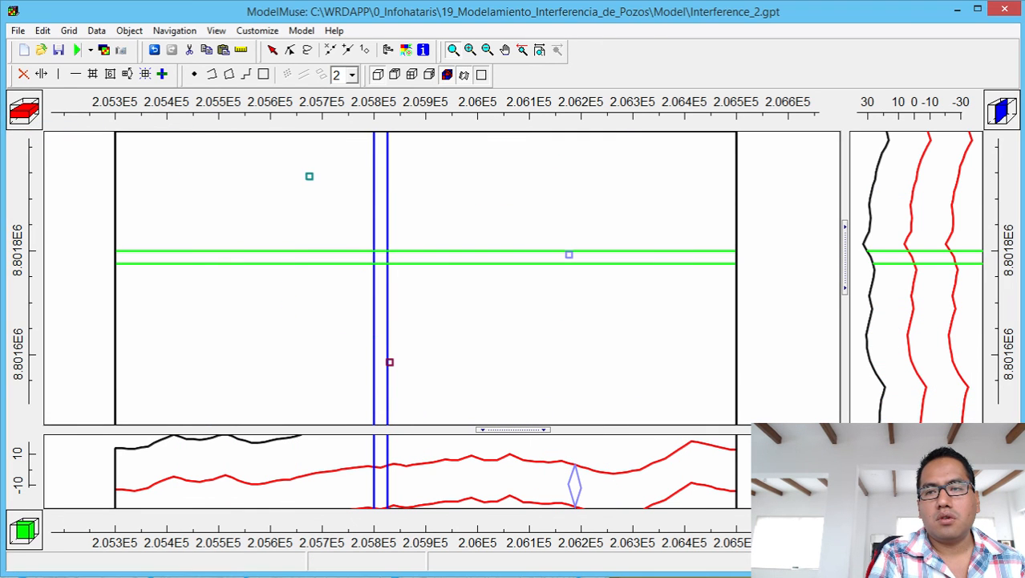
{"action": "left_click", "coordinate": [104, 50]}
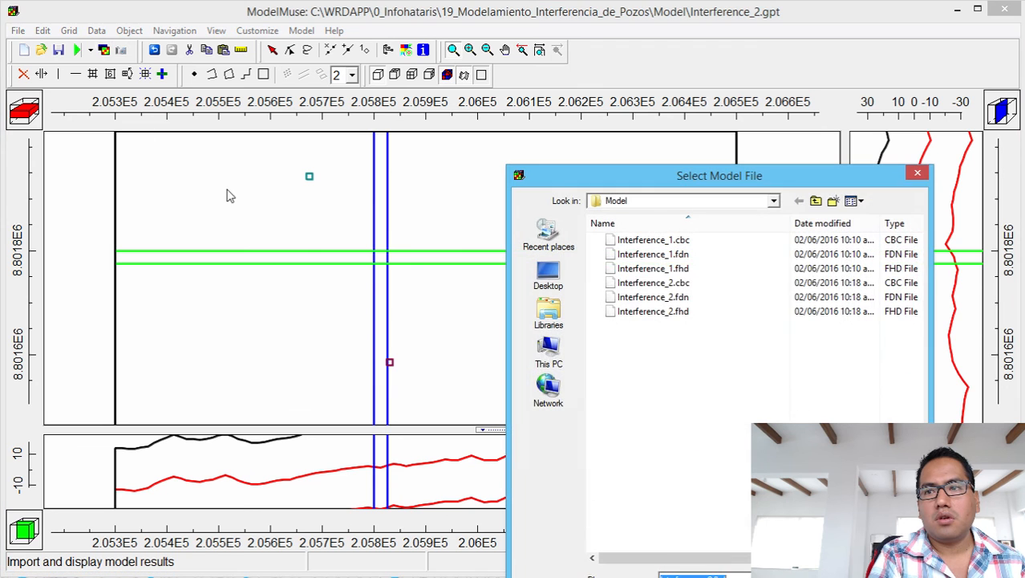
{"action": "double_click", "coordinate": [648, 297]}
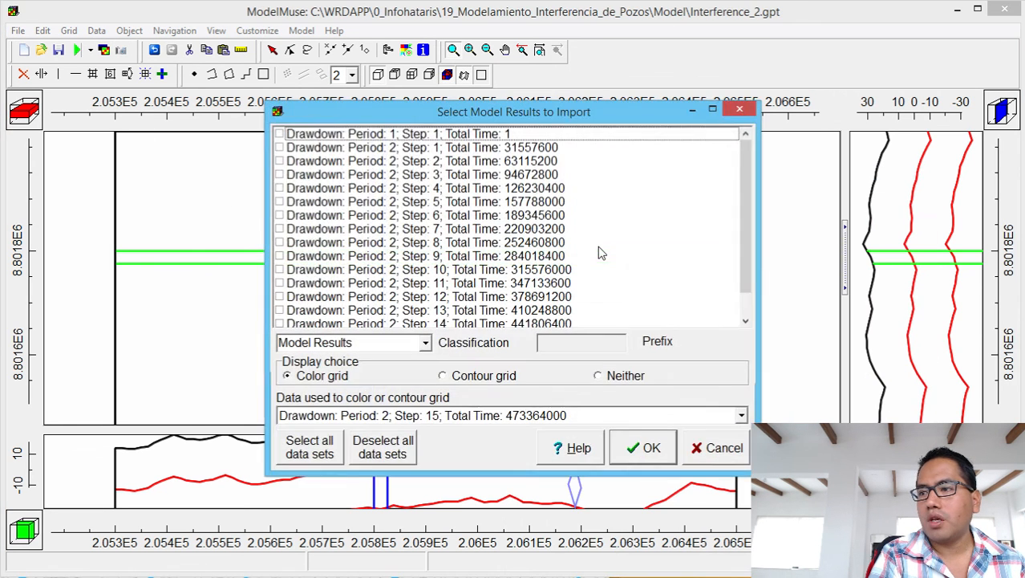
Import period 2 drawdown steps 1, 2 and 3 as contours, unticking step 15.
{"action": "left_click", "coordinate": [280, 149]}
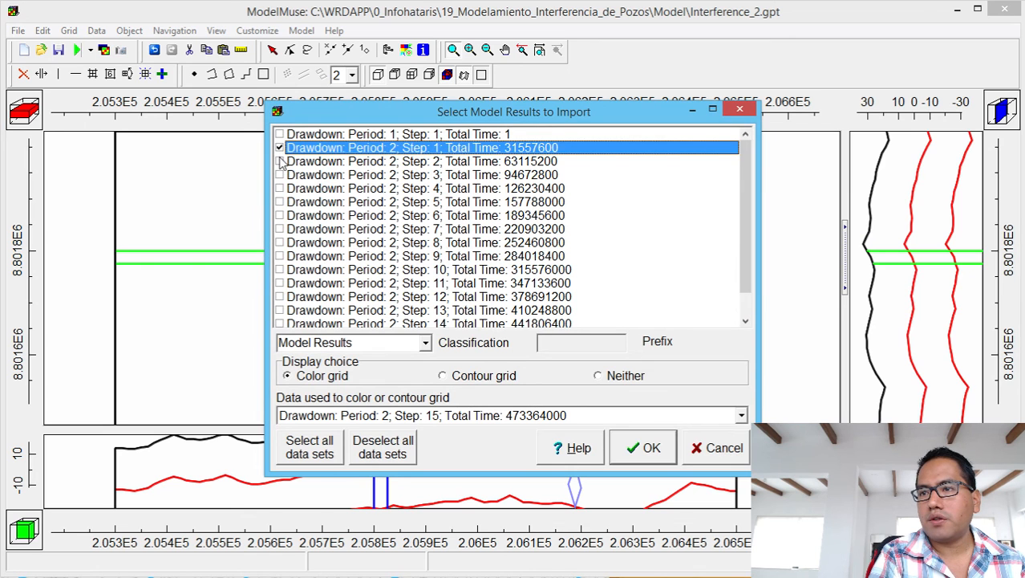
{"action": "left_click", "coordinate": [280, 161]}
{"action": "left_click", "coordinate": [280, 175]}
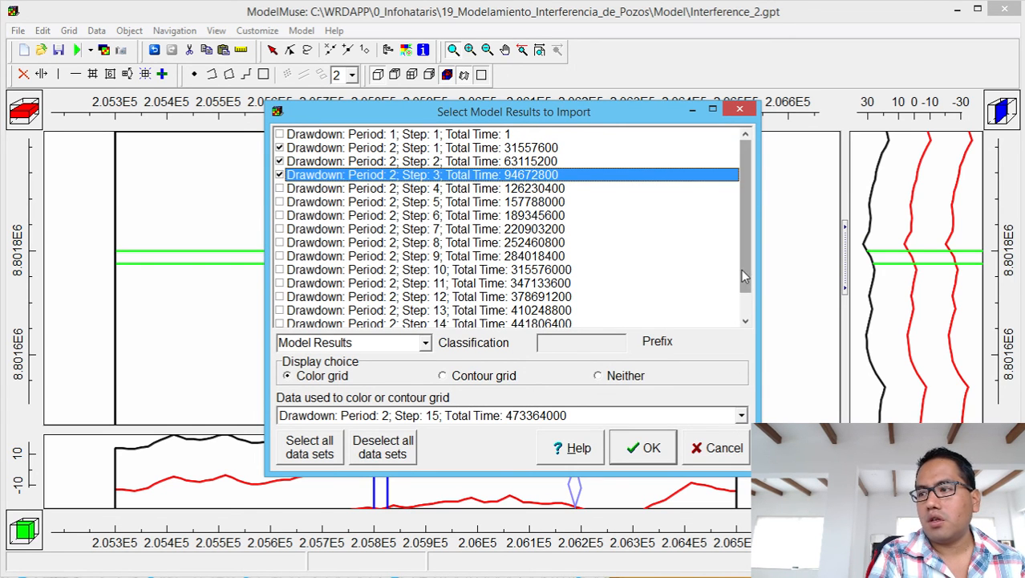
{"action": "left_click_drag", "start_coordinate": [742, 268], "coordinate": [742, 292]}
{"action": "left_click", "coordinate": [280, 311]}
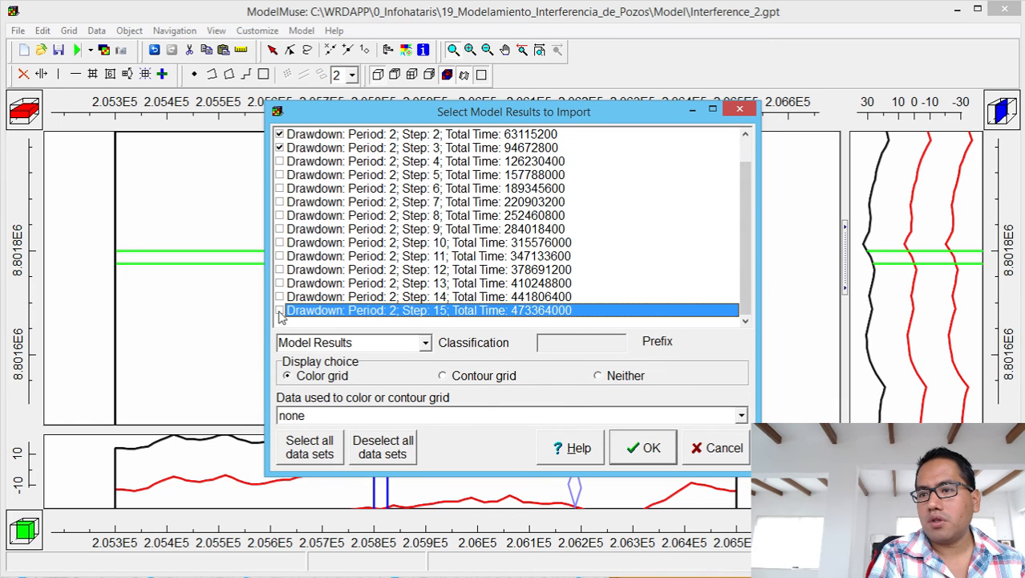
{"action": "left_click", "coordinate": [459, 375]}
{"action": "left_click", "coordinate": [651, 449]}
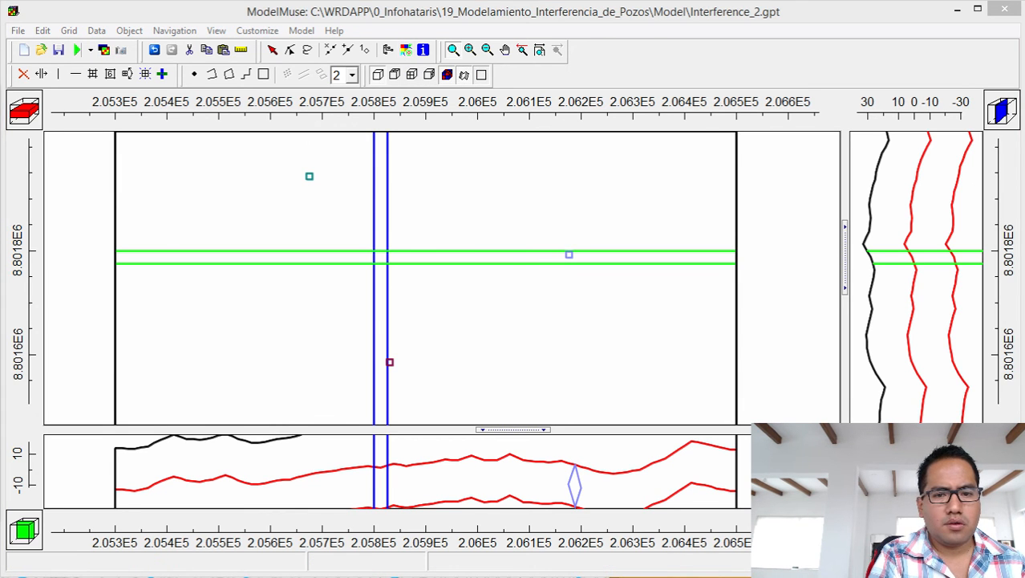
Contour the map by Drawdown_P2_S01 from Data Sets > Optional > Model Results > 3D Data.
{"action": "left_click_drag", "start_coordinate": [2, 280], "coordinate": [561, 152]}
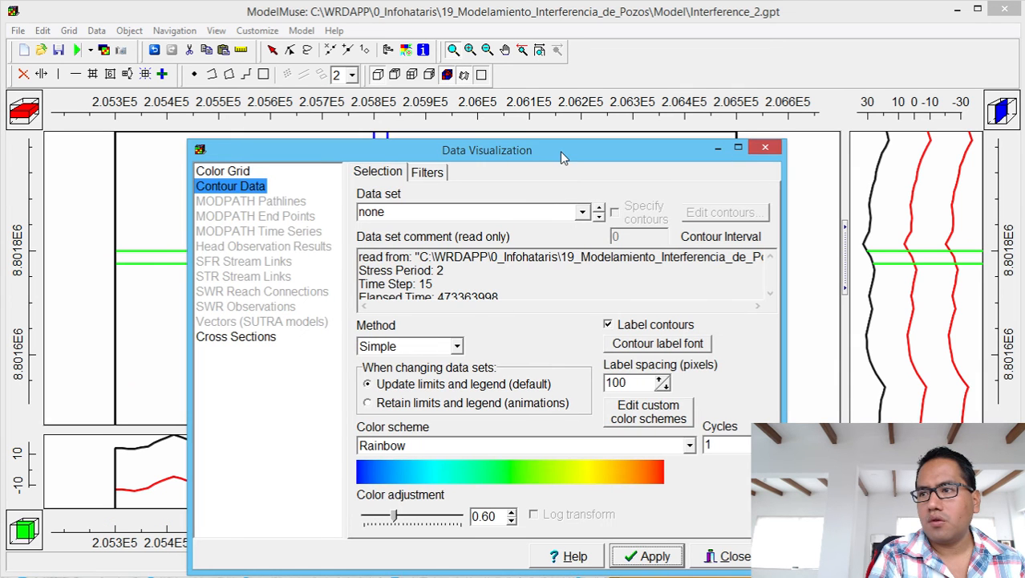
{"action": "left_click", "coordinate": [584, 214]}
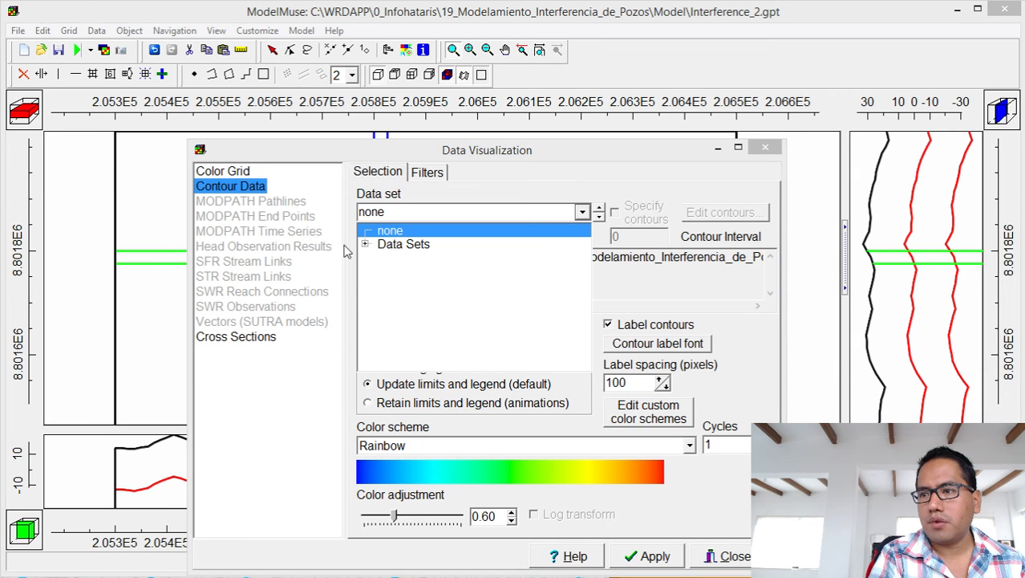
{"action": "left_click", "coordinate": [365, 244]}
{"action": "left_click", "coordinate": [377, 257]}
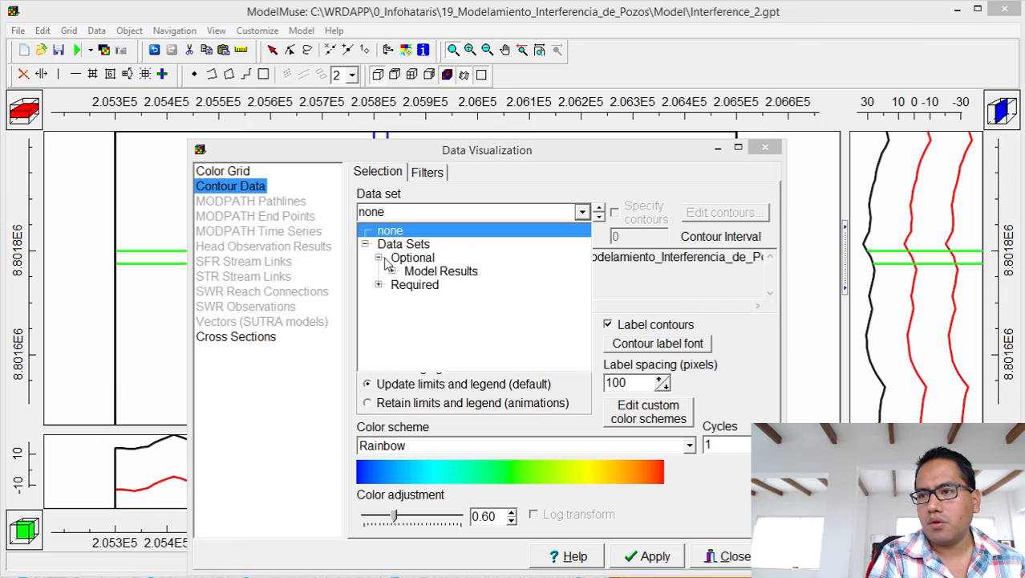
{"action": "left_click", "coordinate": [392, 271]}
{"action": "left_click", "coordinate": [405, 285]}
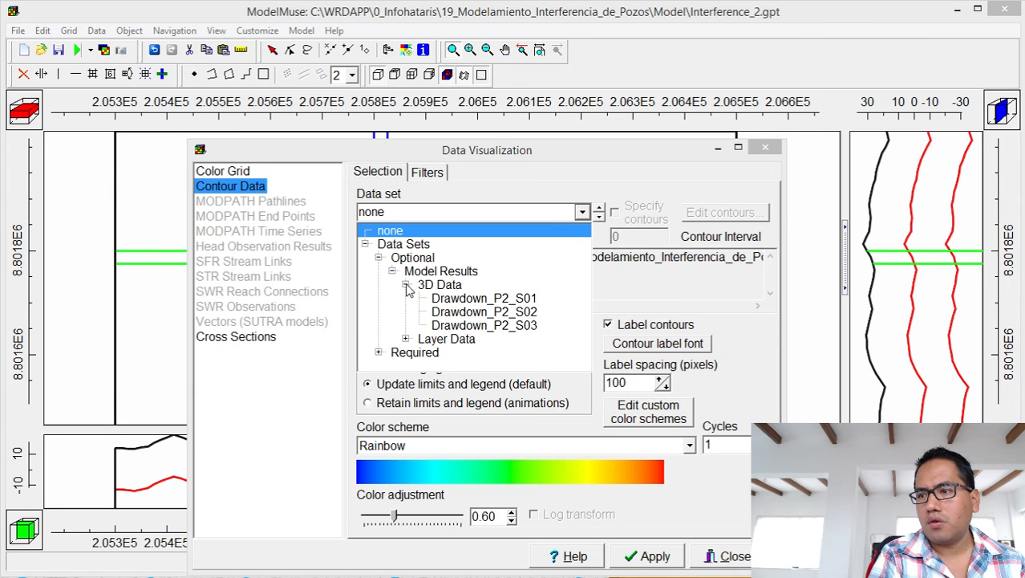
{"action": "left_click", "coordinate": [453, 299]}
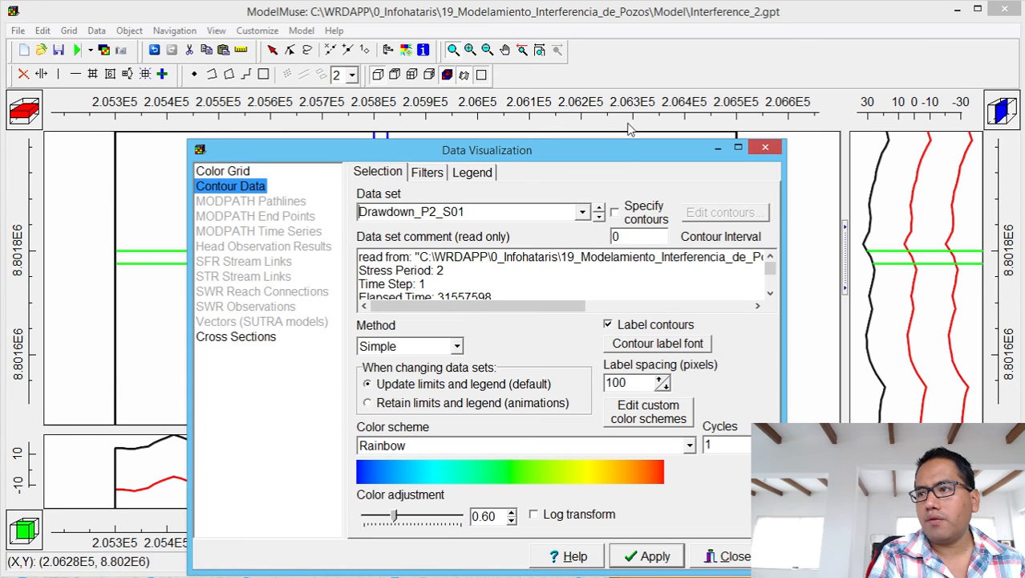
{"action": "left_click_drag", "start_coordinate": [618, 155], "coordinate": [964, 121]}
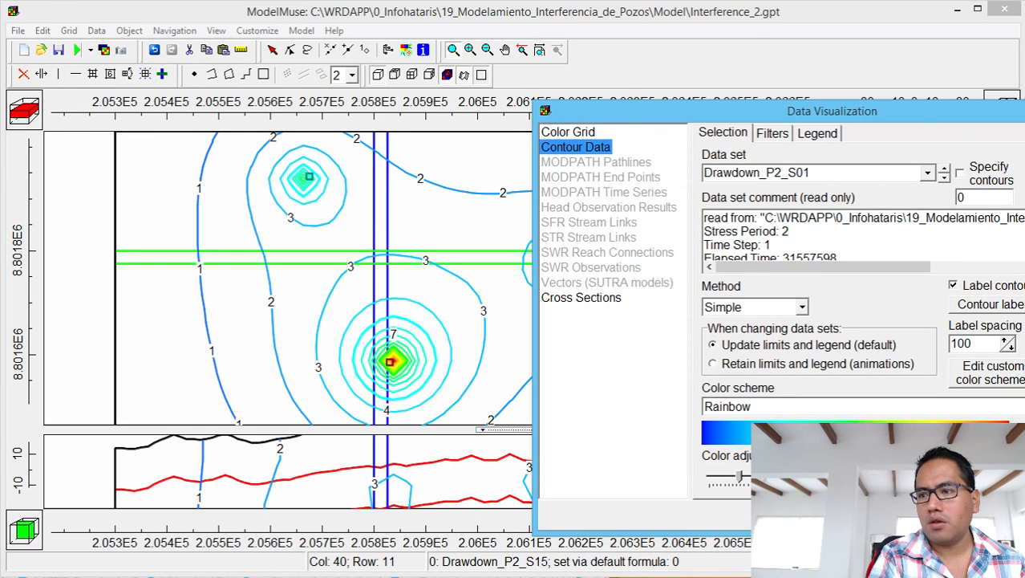
Preview the time-step 2 and time-step 1 drawdown contours, then move the dialog aside.
{"action": "left_click", "coordinate": [944, 180]}
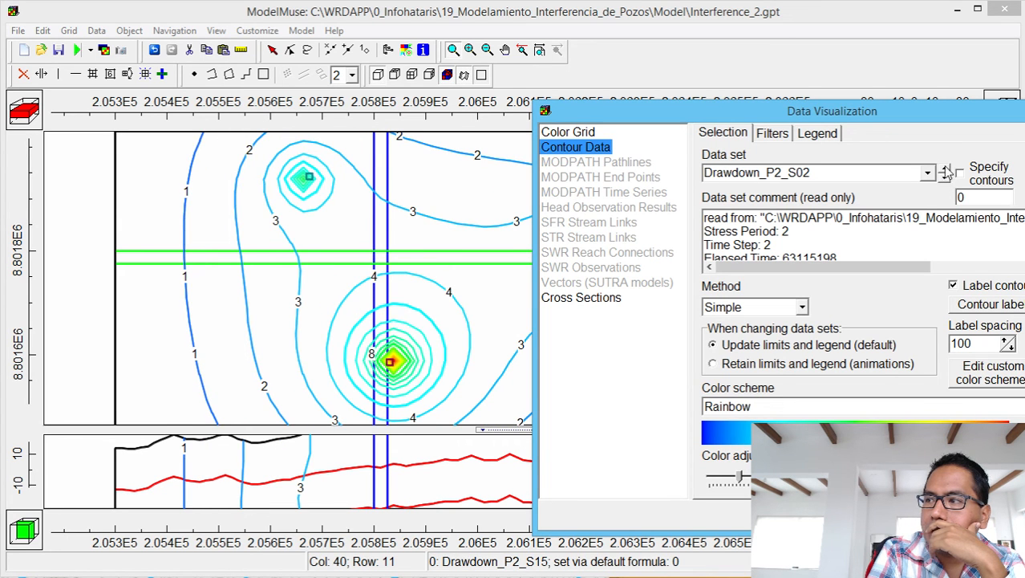
{"action": "left_click", "coordinate": [945, 171]}
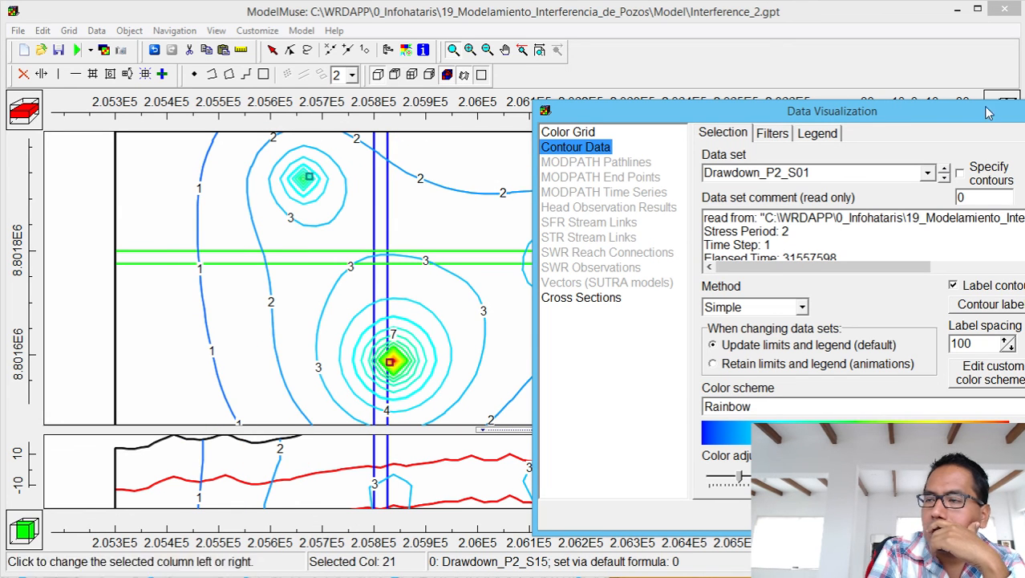
{"action": "left_click_drag", "start_coordinate": [967, 112], "coordinate": [1024, 52]}
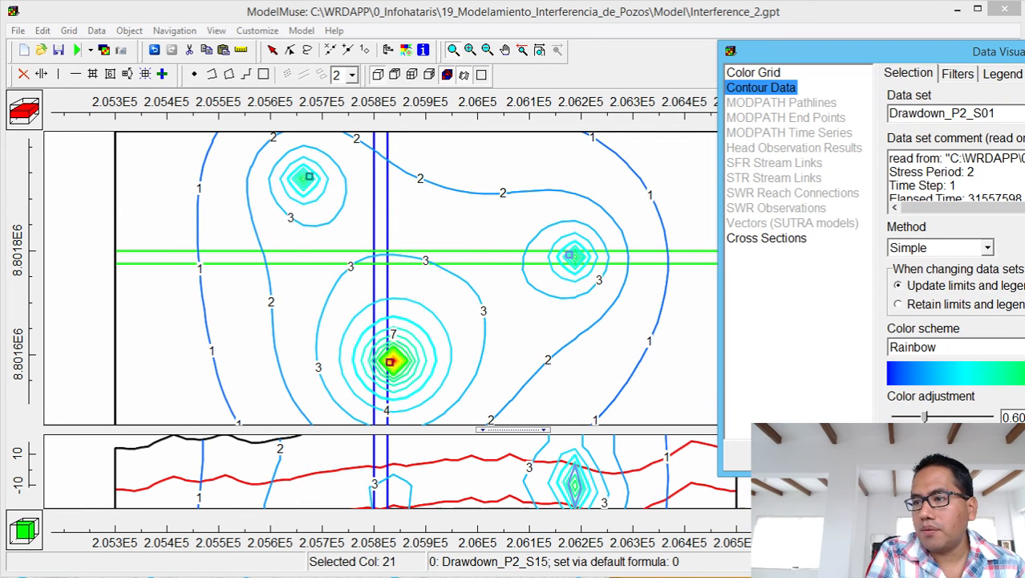
Zoom out to the whole model grid and contour it by Drawdown_P2_S03.
{"action": "left_click", "coordinate": [487, 50]}
{"action": "left_click", "coordinate": [460, 299]}
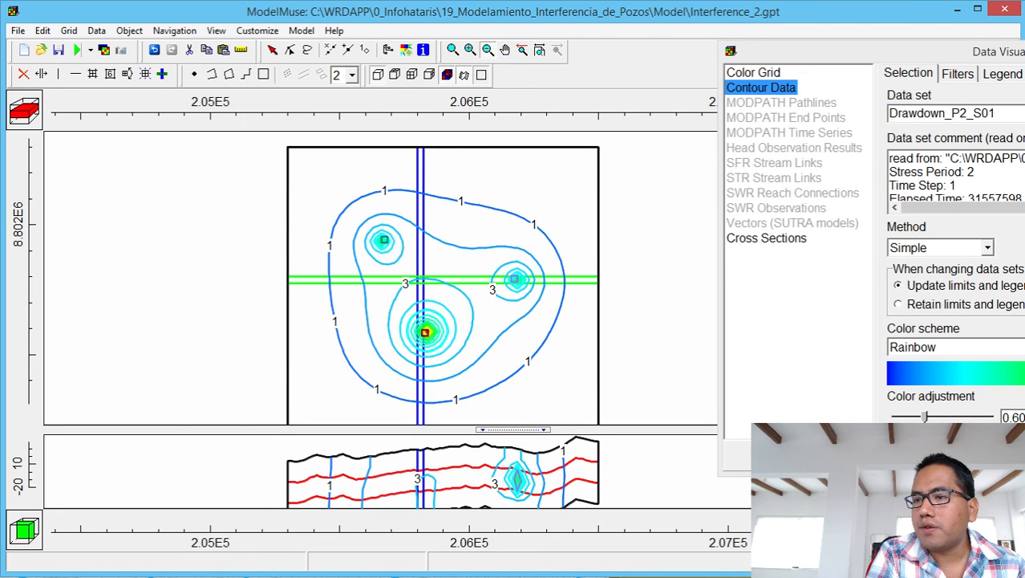
{"action": "left_click", "coordinate": [1024, 113]}
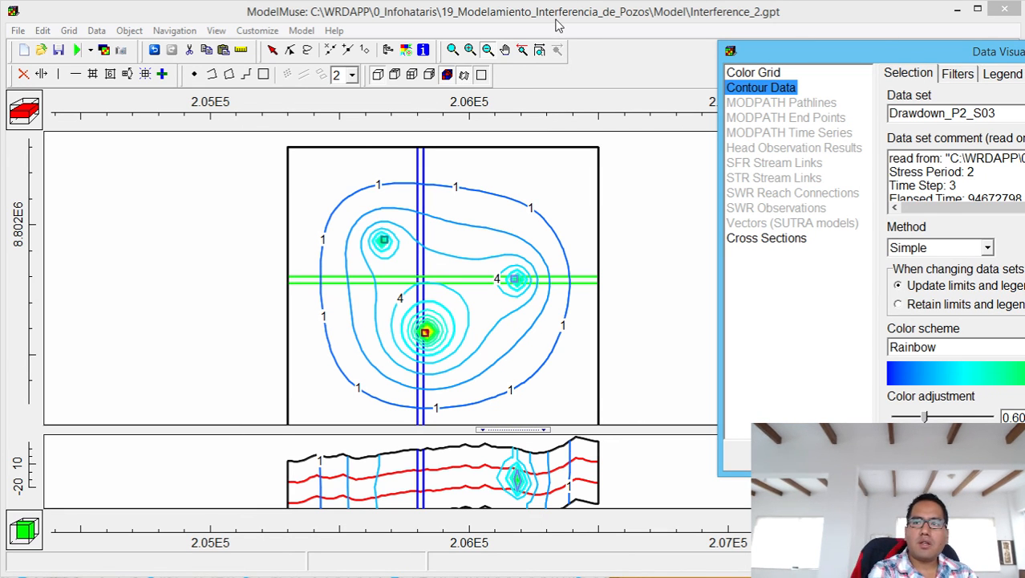
{"action": "left_click", "coordinate": [243, 53]}
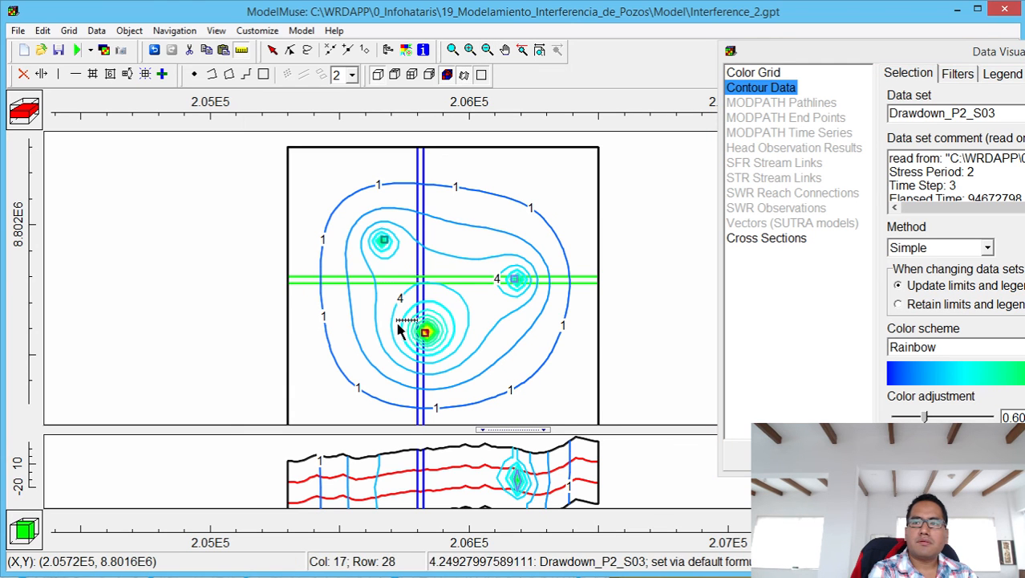
Start a distance measurement at the central pumping well.
{"action": "left_click", "coordinate": [425, 331]}
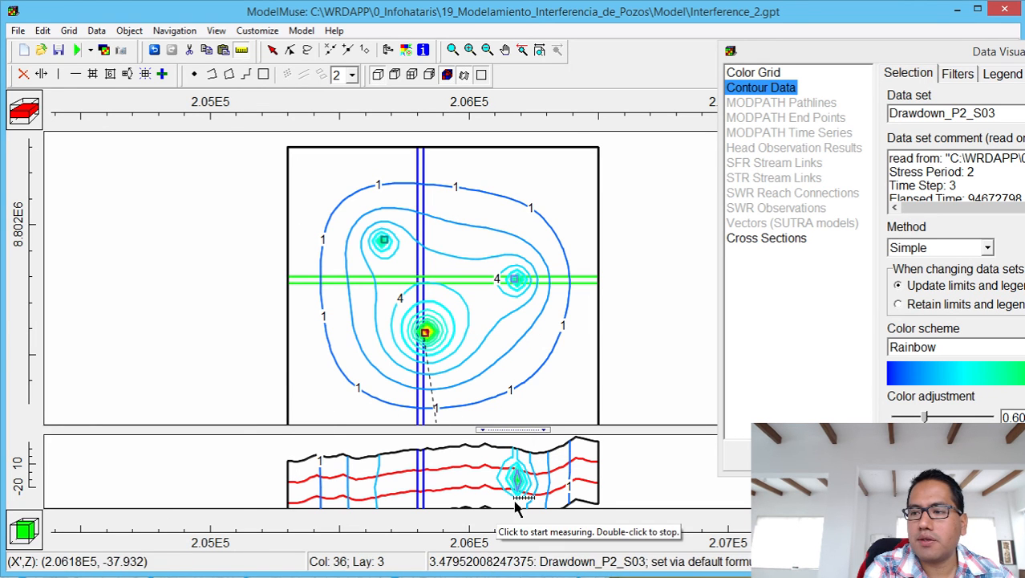
Show Drawdown_P2_S01 contours on layer 2, measure from the central well, and close Data Visualization.
{"action": "left_click", "coordinate": [30, 111]}
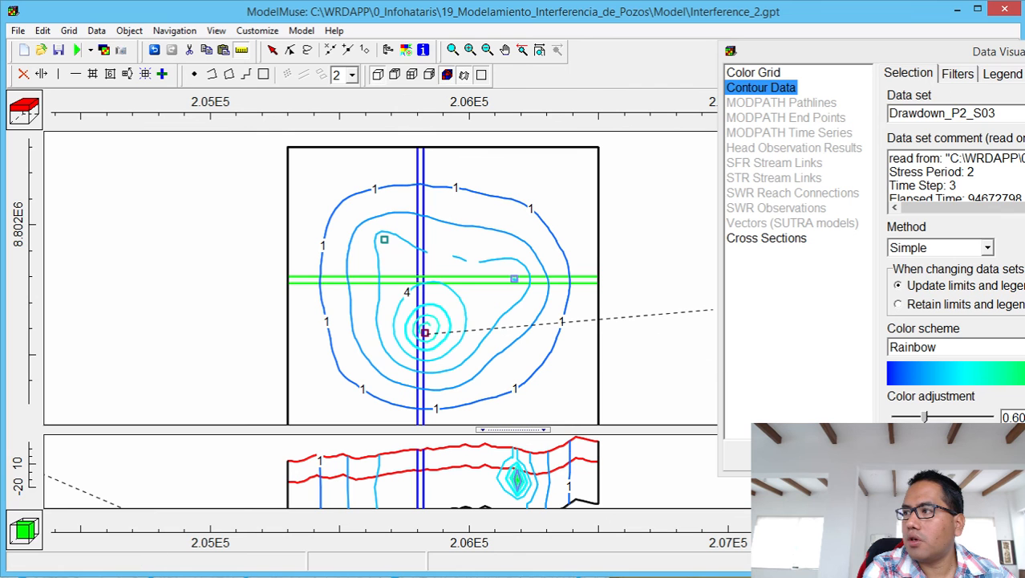
{"action": "left_click", "coordinate": [1024, 113]}
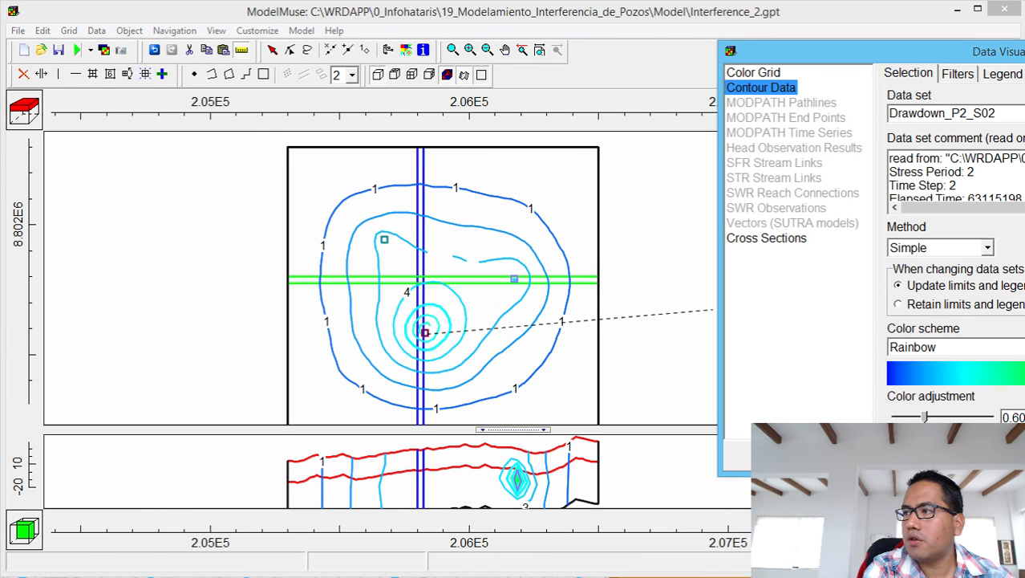
{"action": "left_click", "coordinate": [1024, 113]}
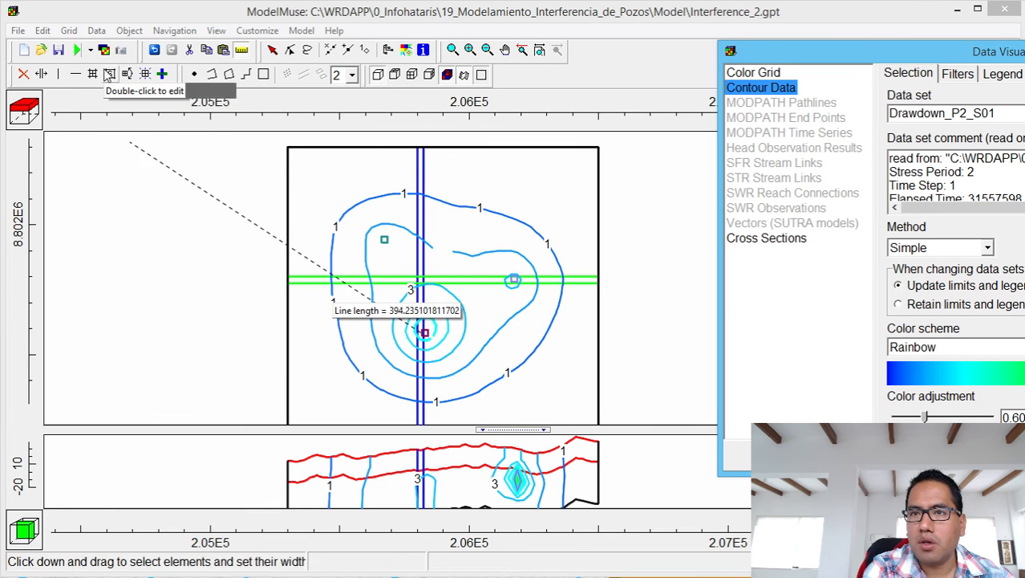
{"action": "left_click", "coordinate": [30, 121]}
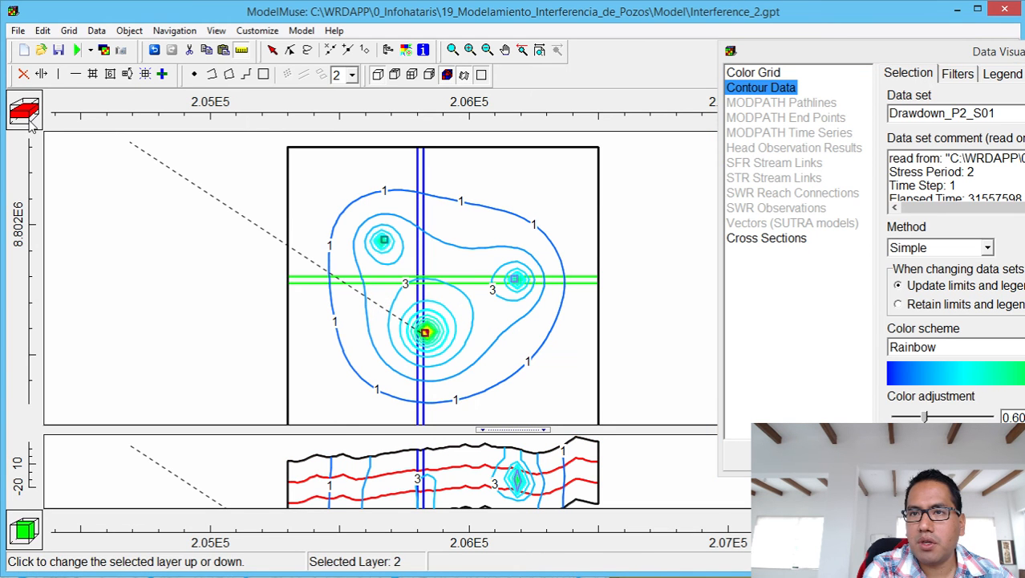
{"action": "left_click", "coordinate": [425, 331]}
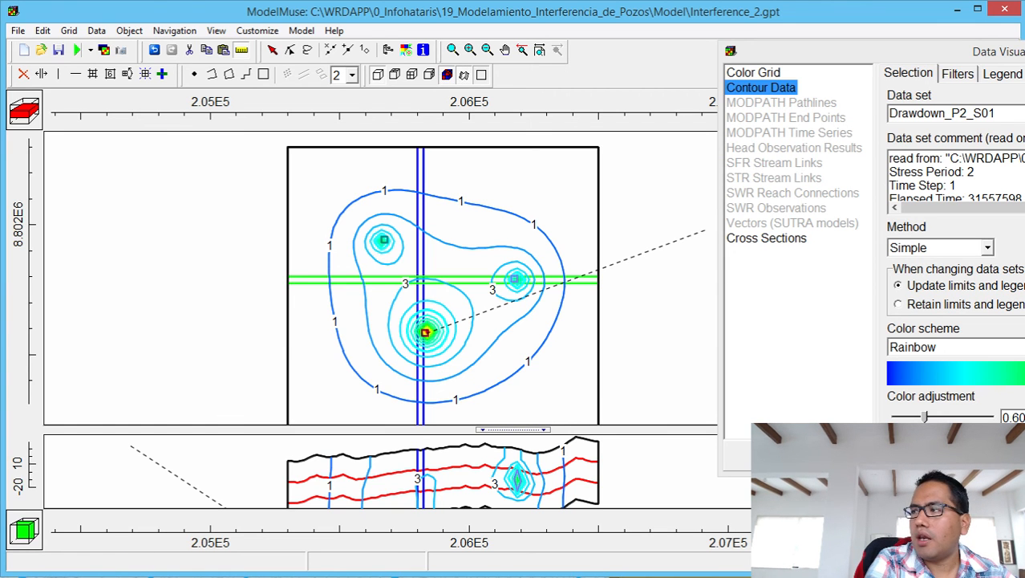
{"action": "left_click", "coordinate": [1024, 51]}
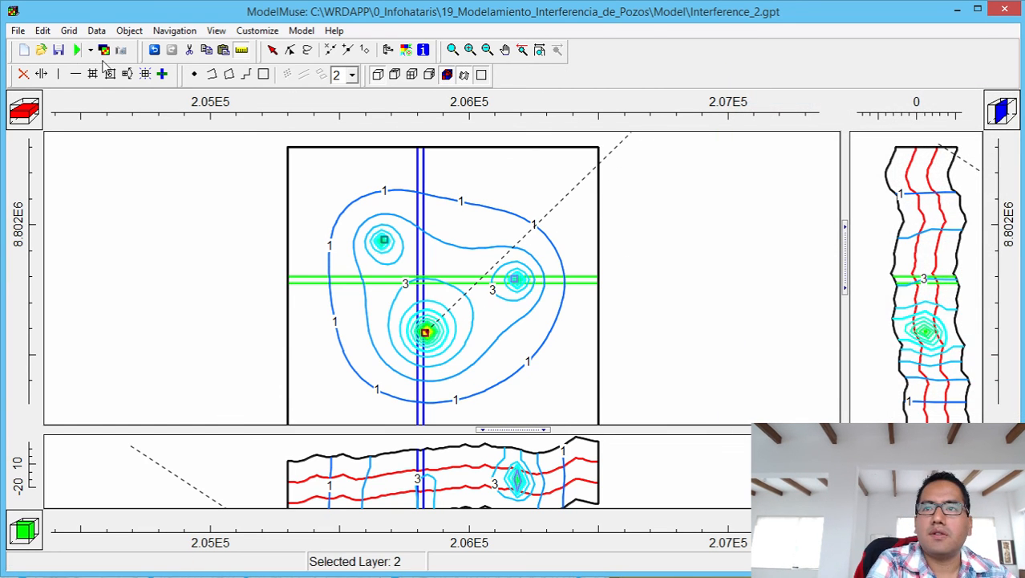
Delete the currently imported model results.
{"action": "left_click", "coordinate": [69, 29]}
{"action": "mouse_move", "coordinate": [97, 30]}
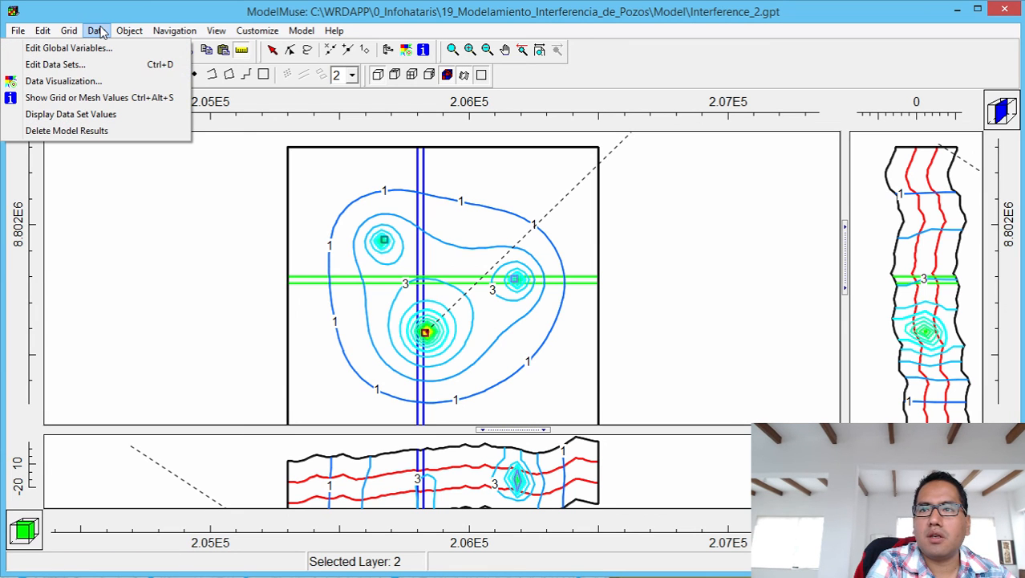
{"action": "left_click", "coordinate": [78, 131]}
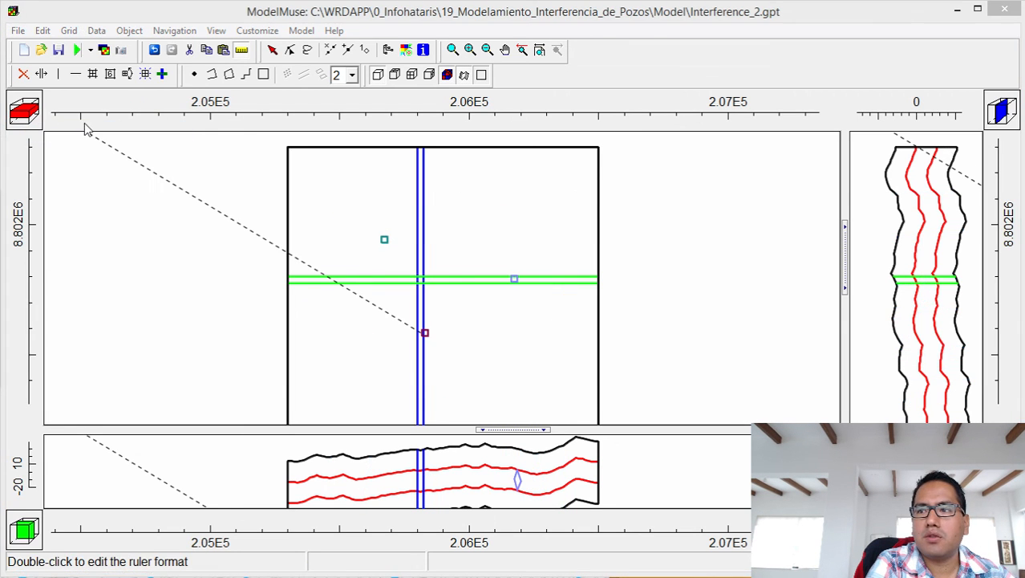
Import period 2 step 1 and step 15 heads from Interference_2.fhd, displayed as contours.
{"action": "left_click", "coordinate": [104, 50]}
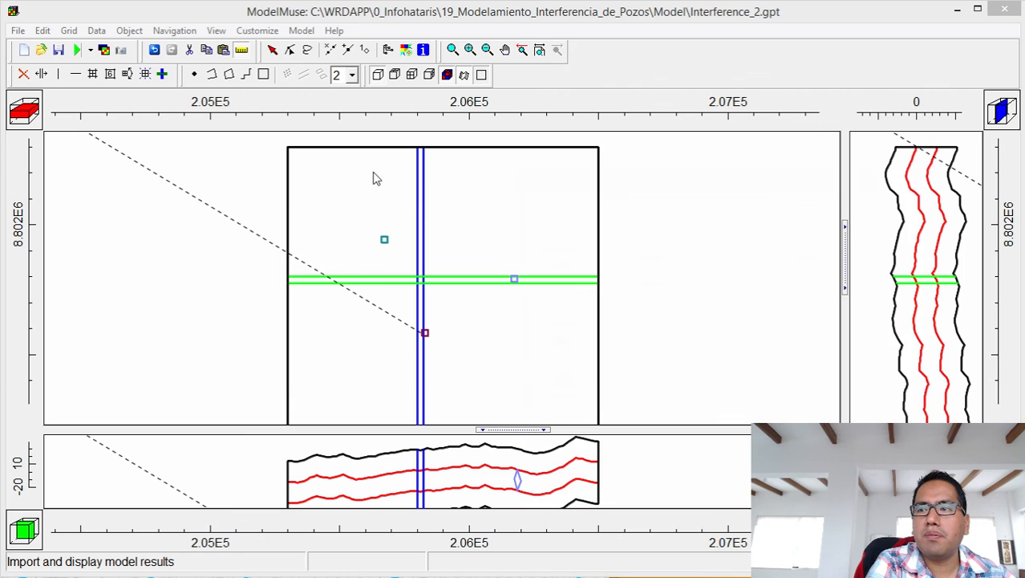
{"action": "double_click", "coordinate": [680, 313]}
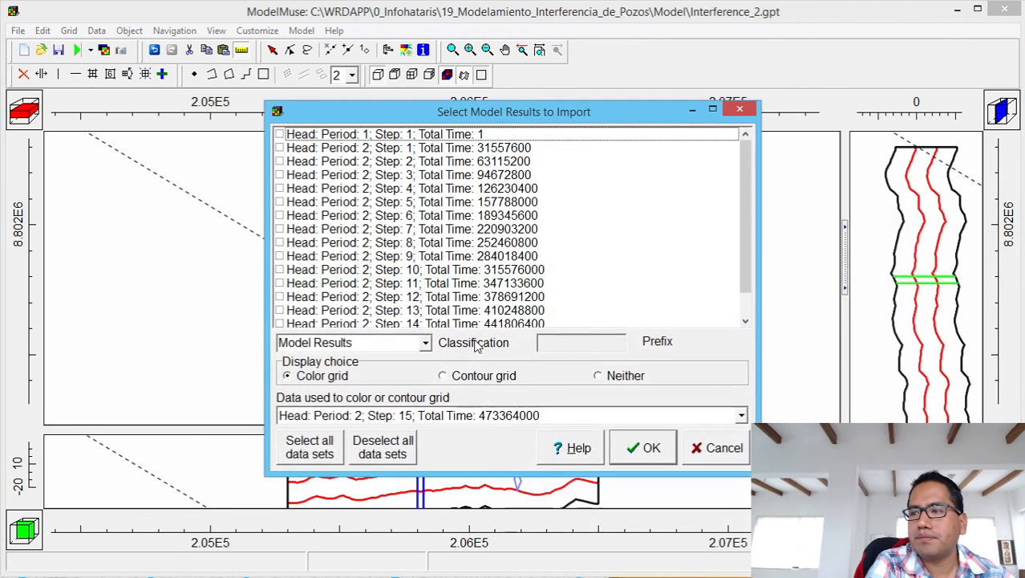
{"action": "left_click", "coordinate": [280, 148]}
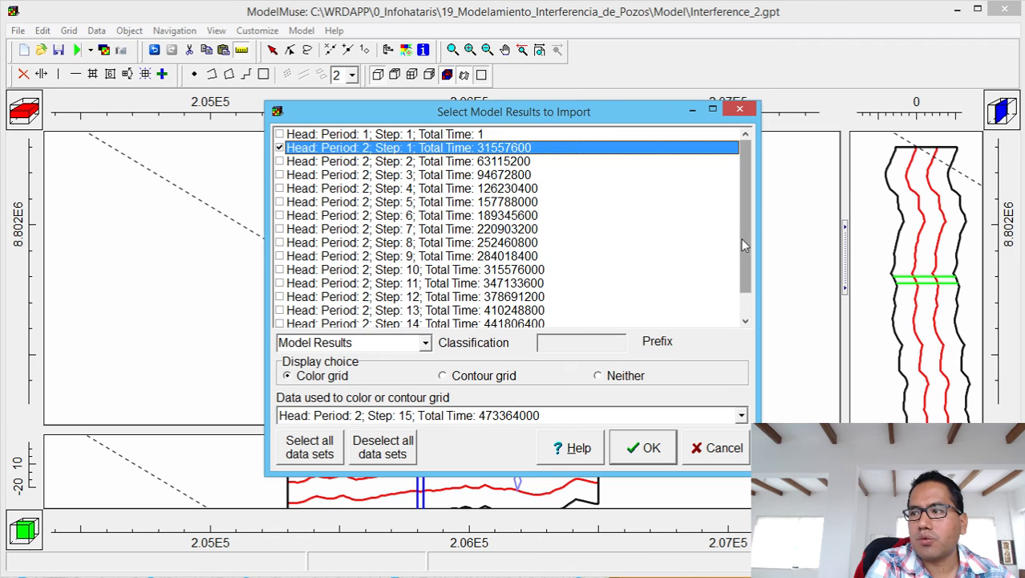
{"action": "left_click_drag", "start_coordinate": [741, 239], "coordinate": [749, 303]}
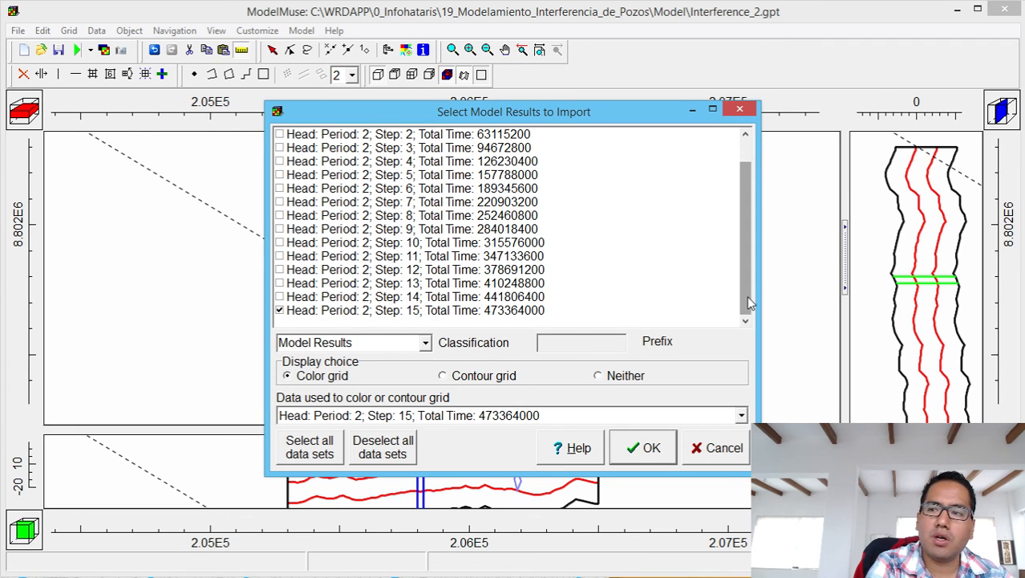
{"action": "left_click", "coordinate": [481, 378]}
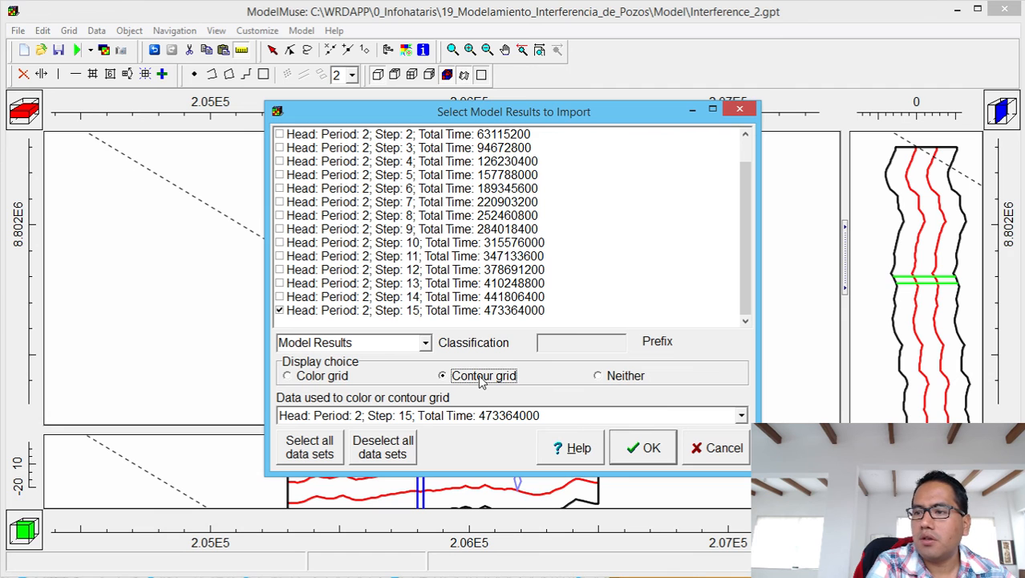
{"action": "left_click", "coordinate": [666, 451]}
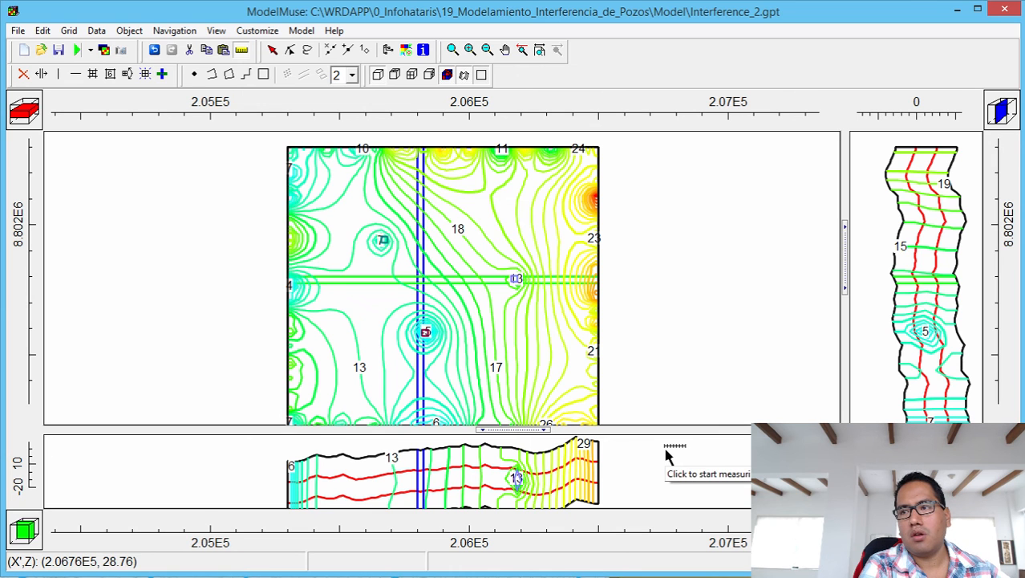
Measure from the pumping well, then delete the imported head results.
{"action": "left_click", "coordinate": [423, 330]}
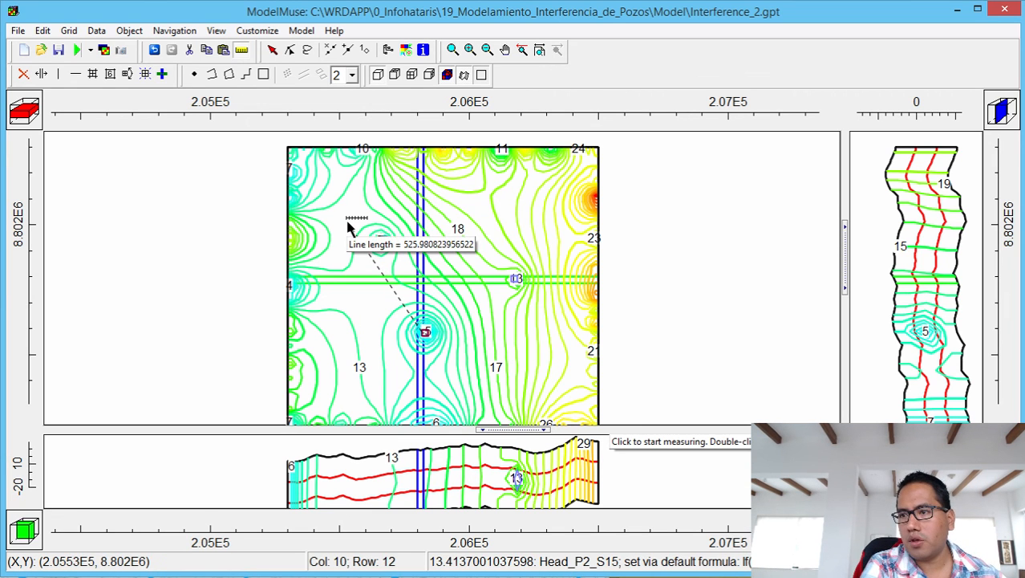
{"action": "left_click", "coordinate": [42, 31]}
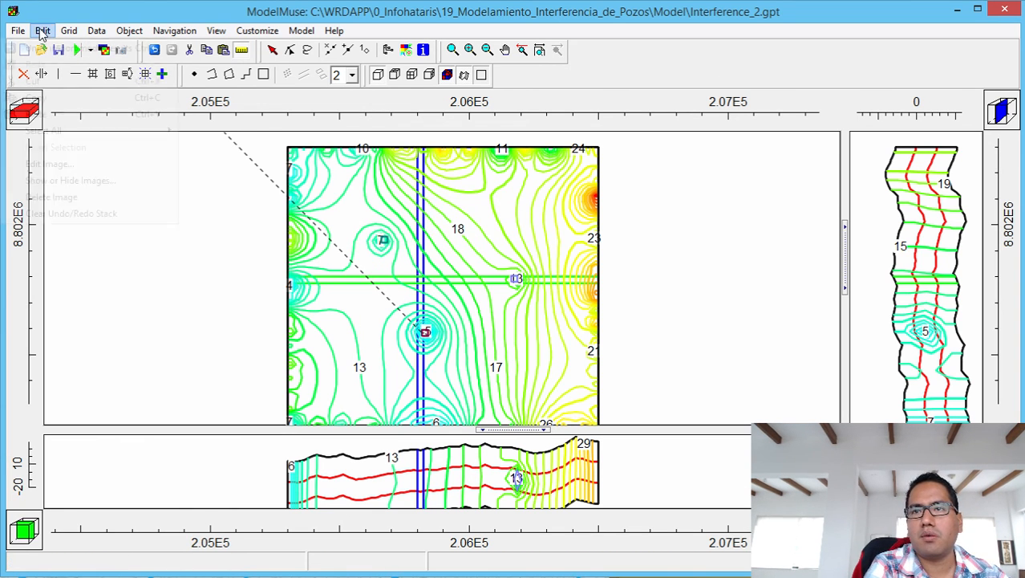
{"action": "mouse_move", "coordinate": [69, 31]}
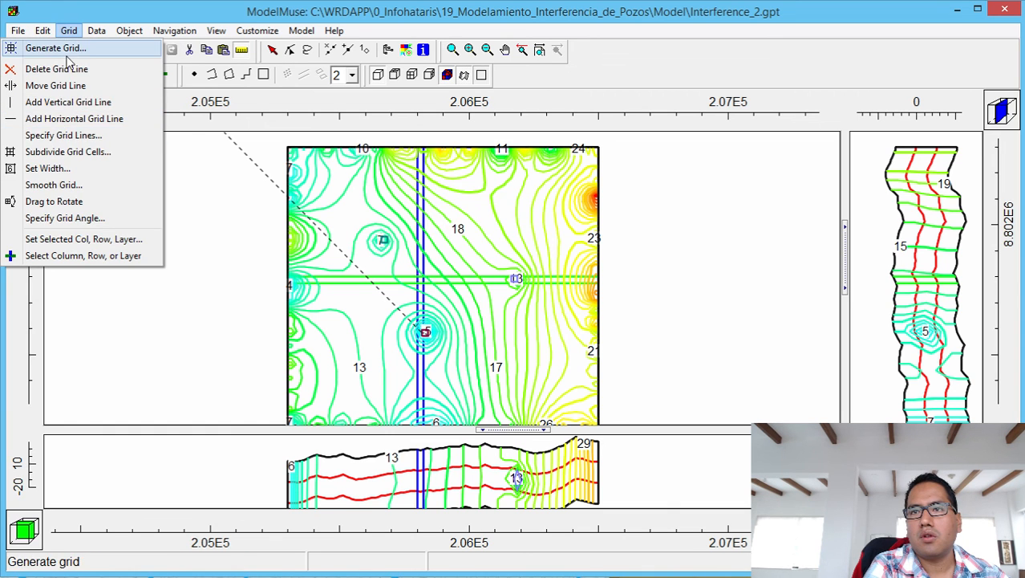
{"action": "left_click", "coordinate": [58, 132]}
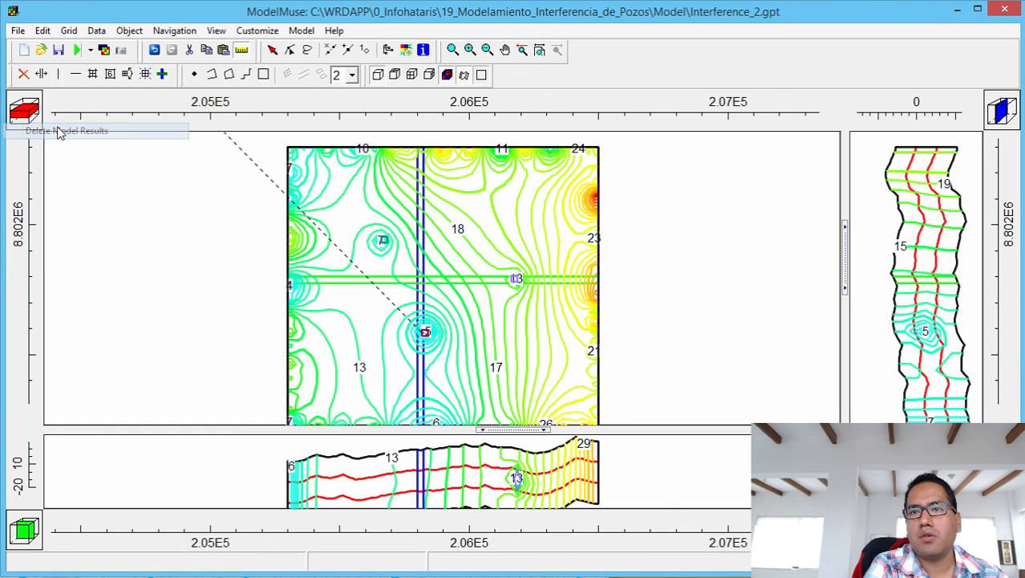
{"action": "left_click", "coordinate": [42, 30]}
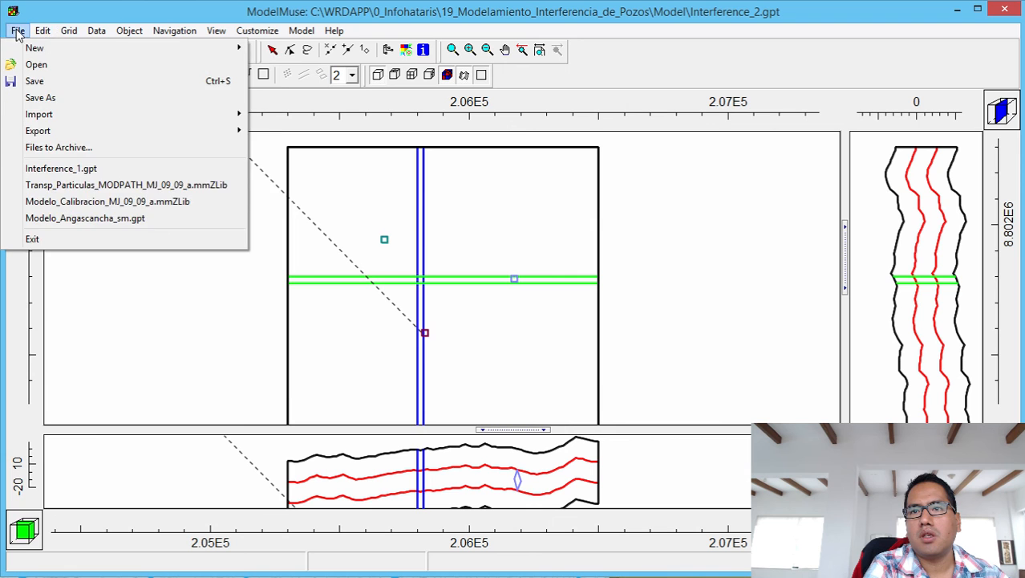
Import period 2 steps 1 and 15 drawdown from Interference_2.fdn as a contour grid.
{"action": "mouse_move", "coordinate": [69, 31]}
{"action": "left_click", "coordinate": [118, 345]}
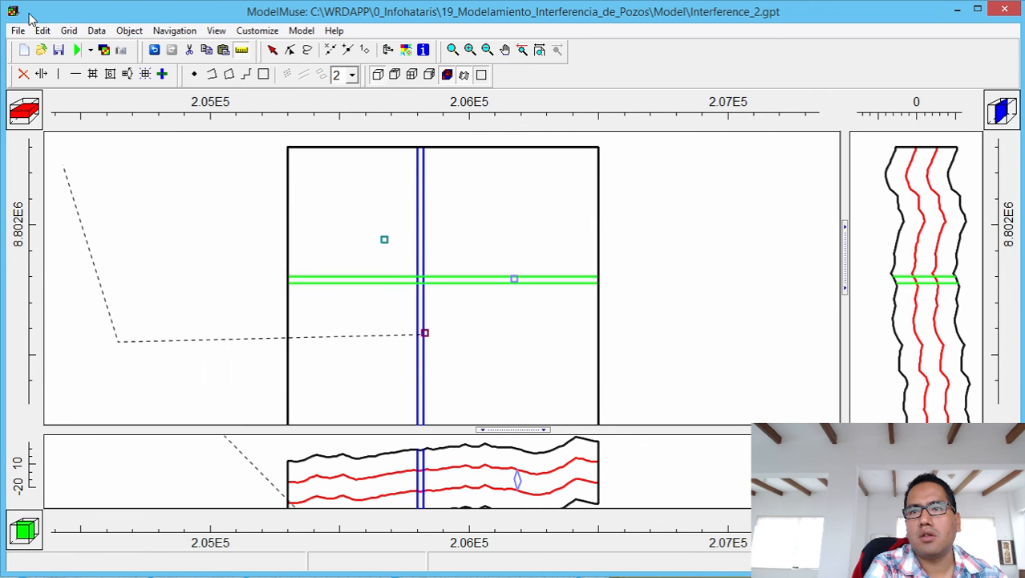
{"action": "left_click", "coordinate": [104, 51]}
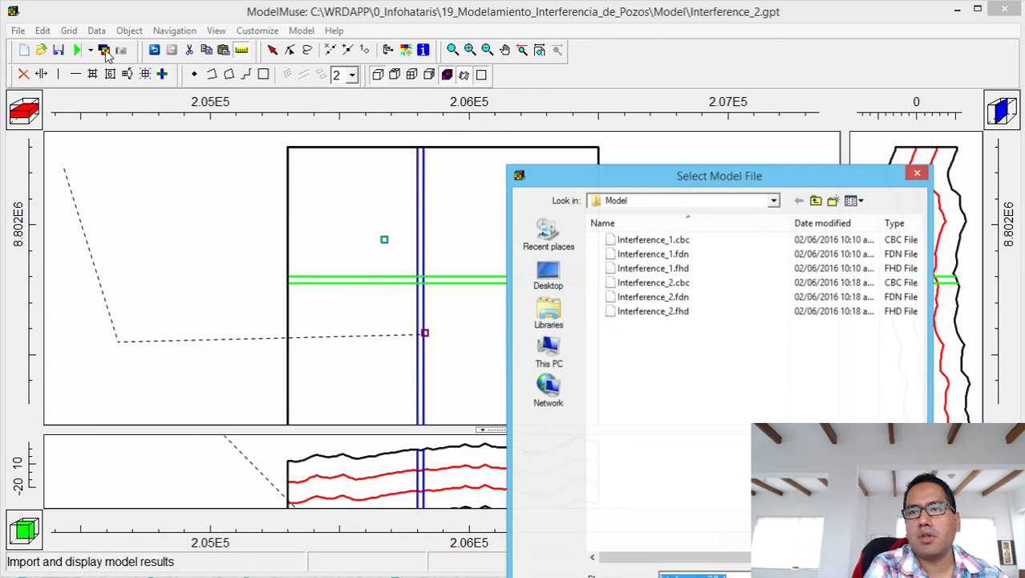
{"action": "left_click", "coordinate": [686, 313]}
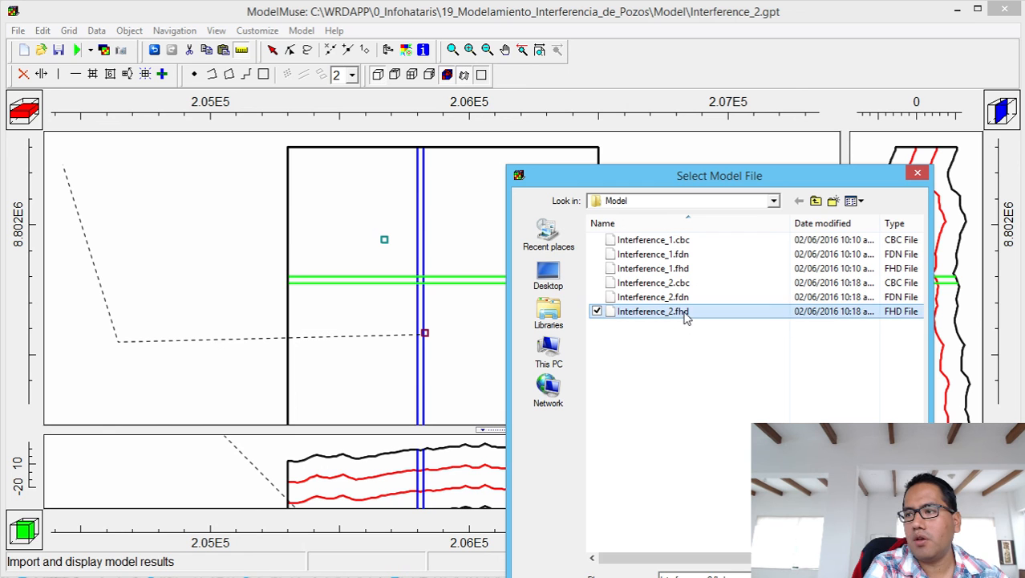
{"action": "double_click", "coordinate": [688, 297]}
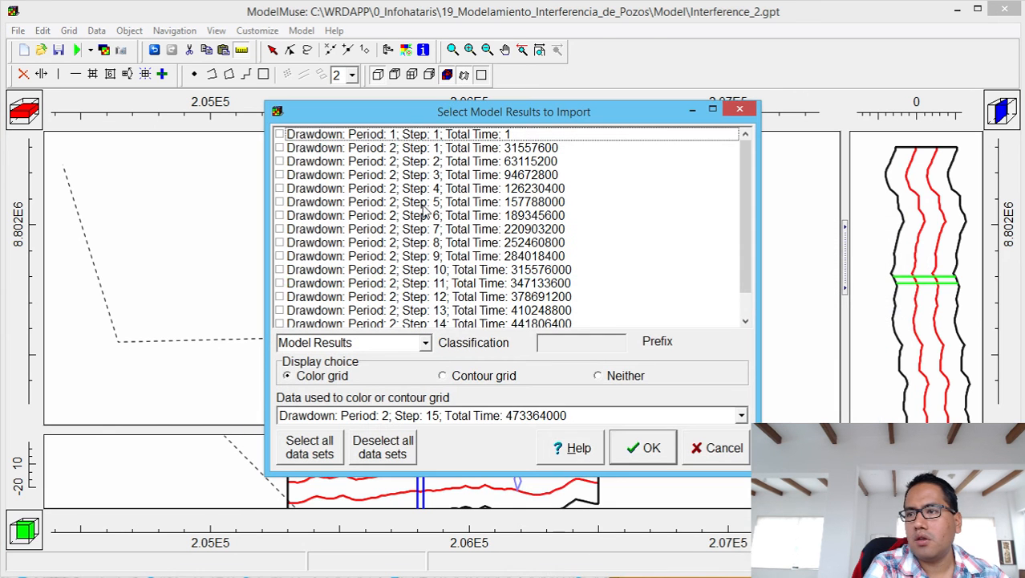
{"action": "left_click", "coordinate": [279, 147]}
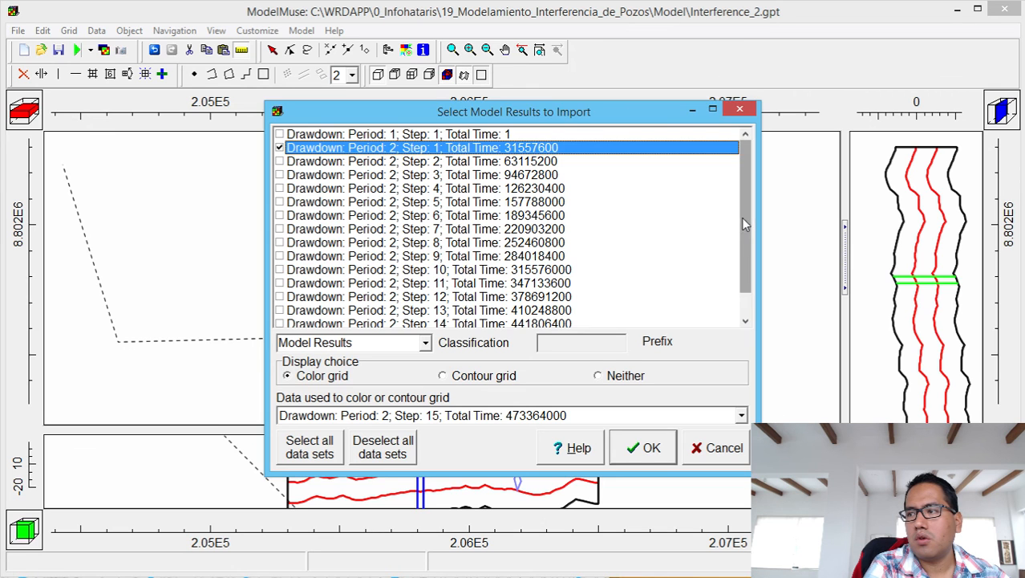
{"action": "scroll", "coordinate": [742, 217], "scroll_direction": "down", "scroll_amount": 2}
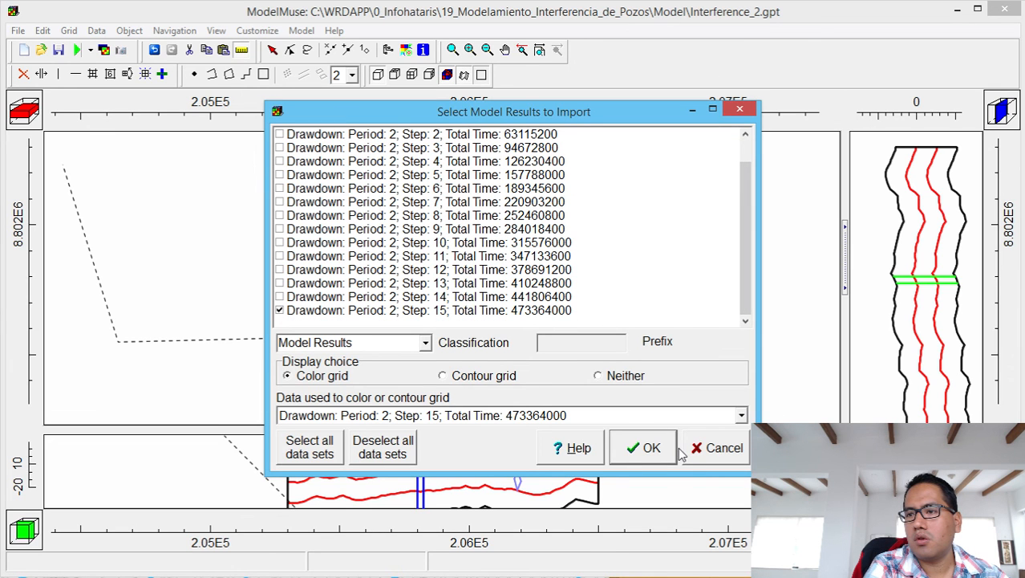
{"action": "left_click", "coordinate": [470, 376]}
{"action": "left_click", "coordinate": [647, 451]}
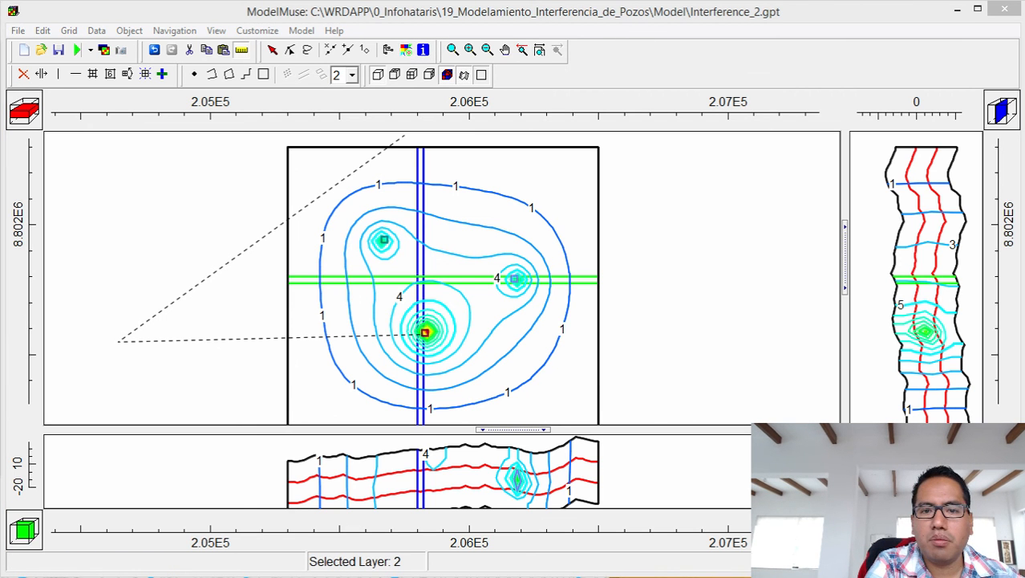
Compare Drawdown_P2_S01 and Drawdown_P2_S15 contours, then close Data Visualization and ModelMuse.
{"action": "left_click_drag", "start_coordinate": [0, 56], "coordinate": [1024, 137]}
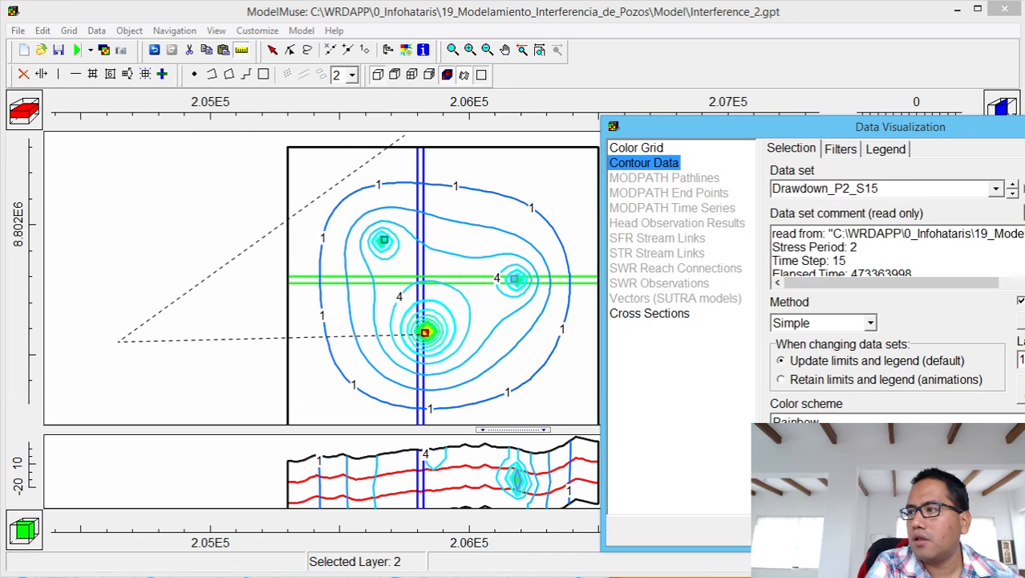
{"action": "left_click", "coordinate": [1015, 183]}
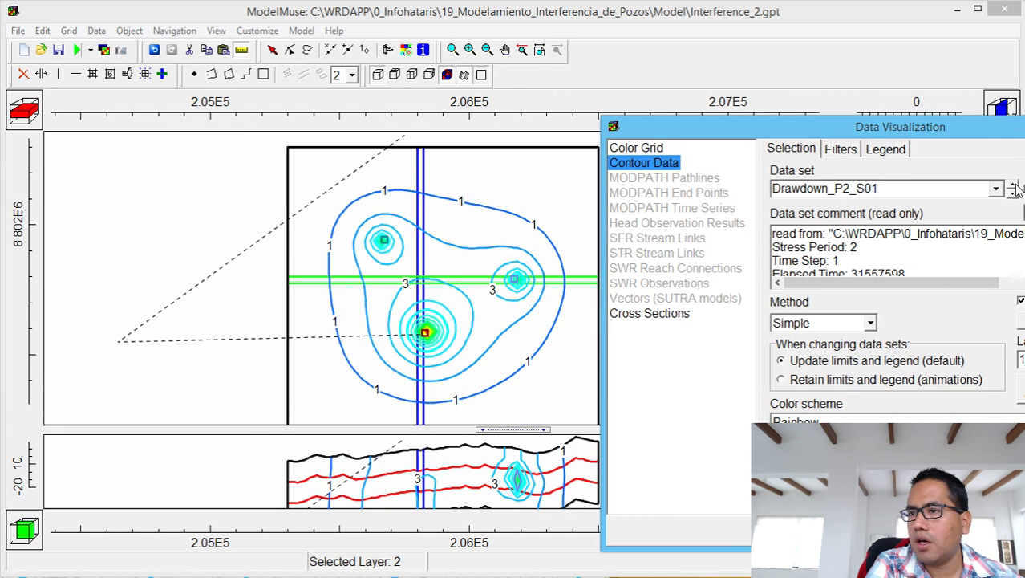
{"action": "left_click", "coordinate": [1014, 194]}
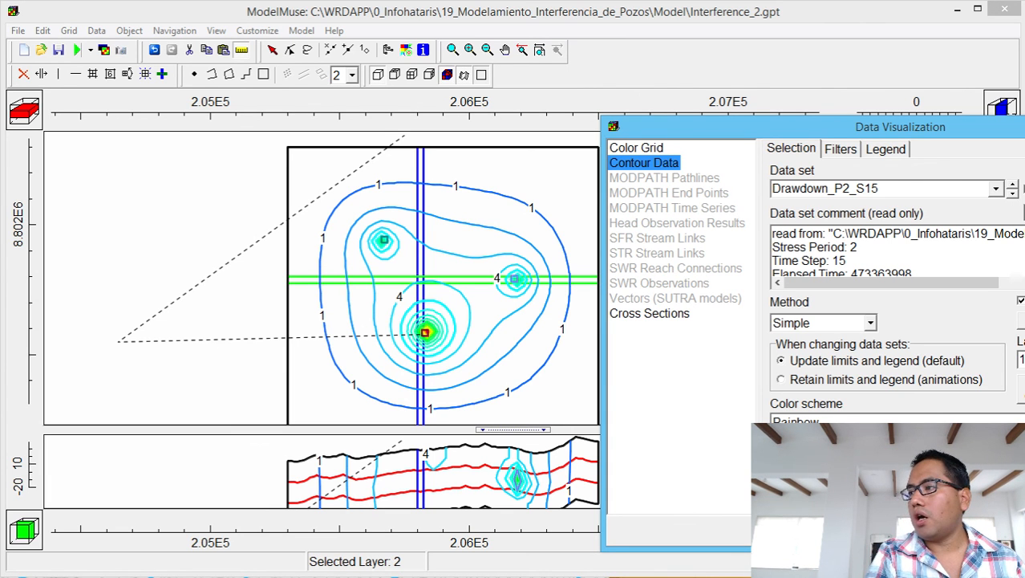
{"action": "left_click", "coordinate": [1024, 127]}
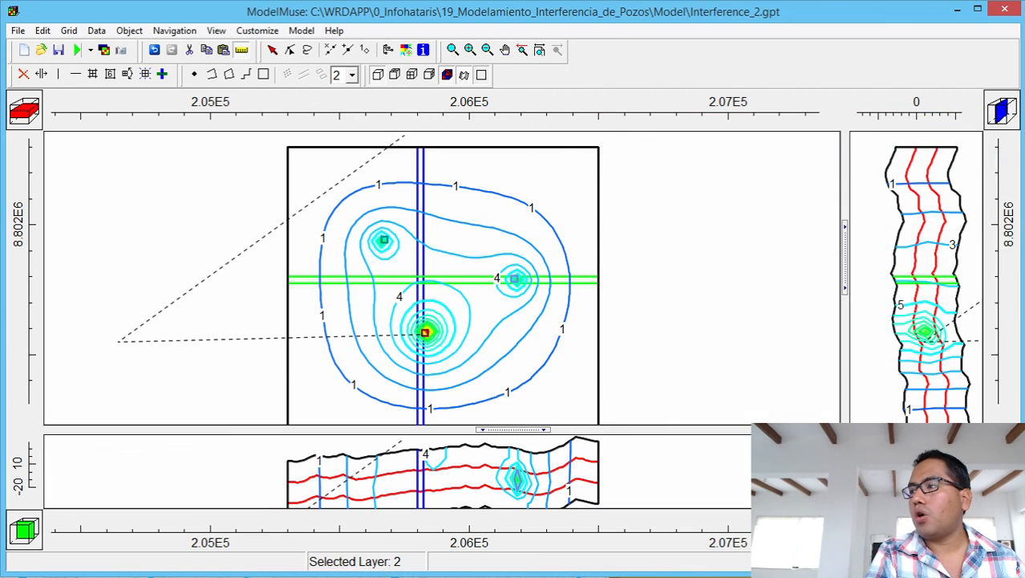
{"action": "left_click", "coordinate": [1003, 13]}
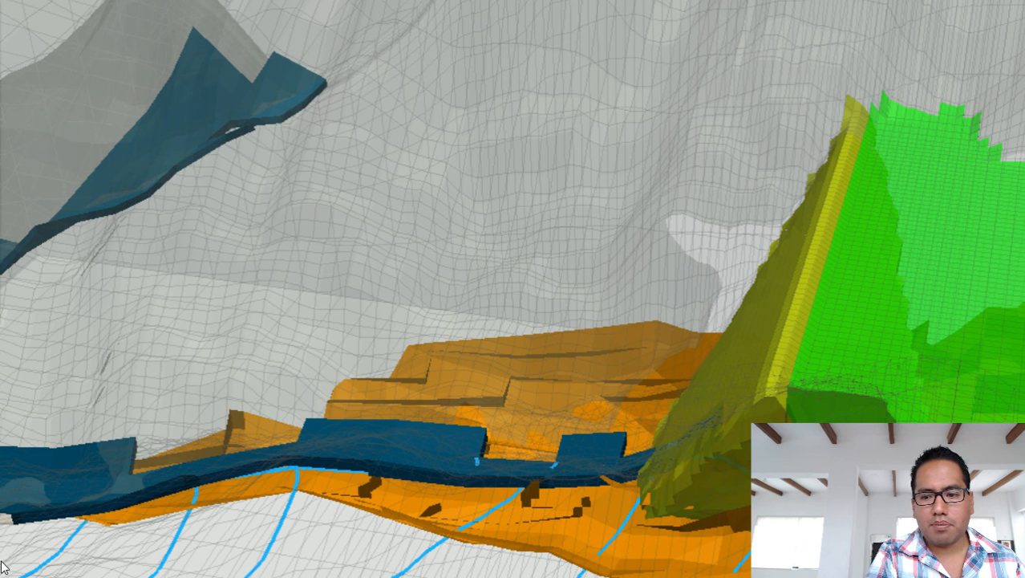
Browse to C:\WRDAPP\0_Infohataris\19_Modelamiento_Interferencia_de_Pozos and select its Model, Qgis, Raster and Shps folders.
{"action": "key", "text": "super+e"}
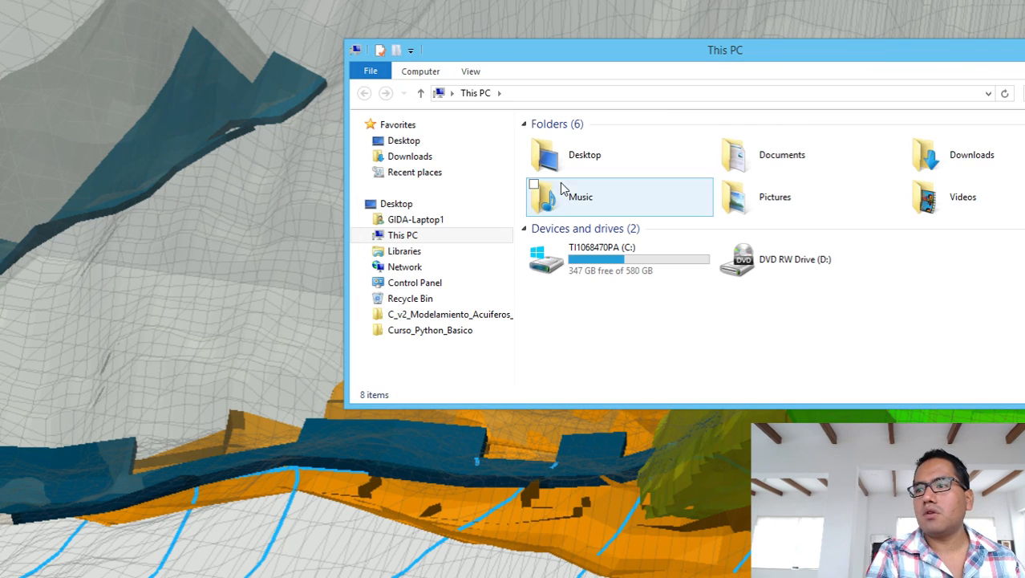
{"action": "double_click", "coordinate": [574, 265]}
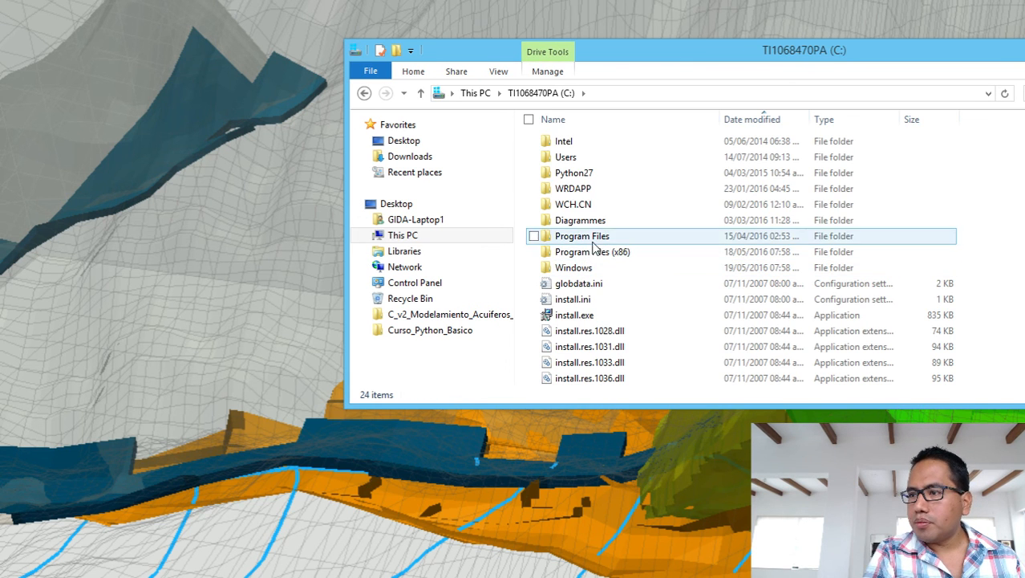
{"action": "left_click", "coordinate": [588, 191]}
{"action": "double_click", "coordinate": [587, 191]}
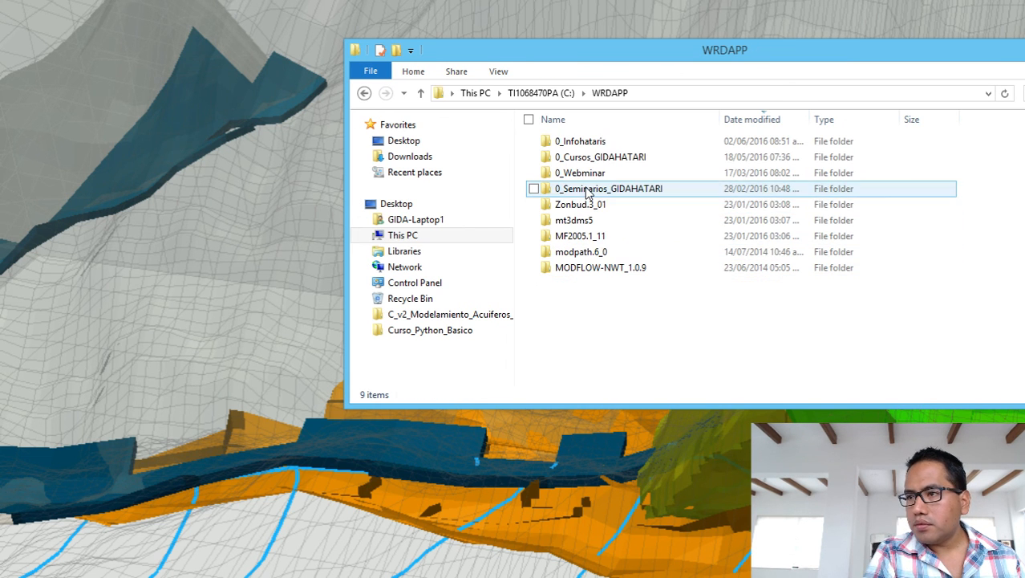
{"action": "left_click", "coordinate": [603, 184]}
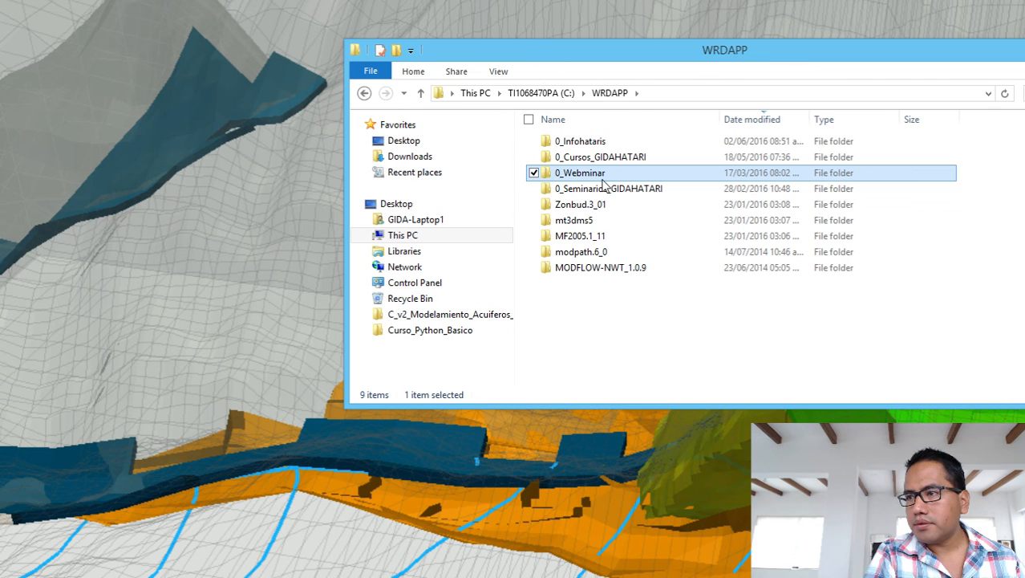
{"action": "left_click", "coordinate": [603, 183]}
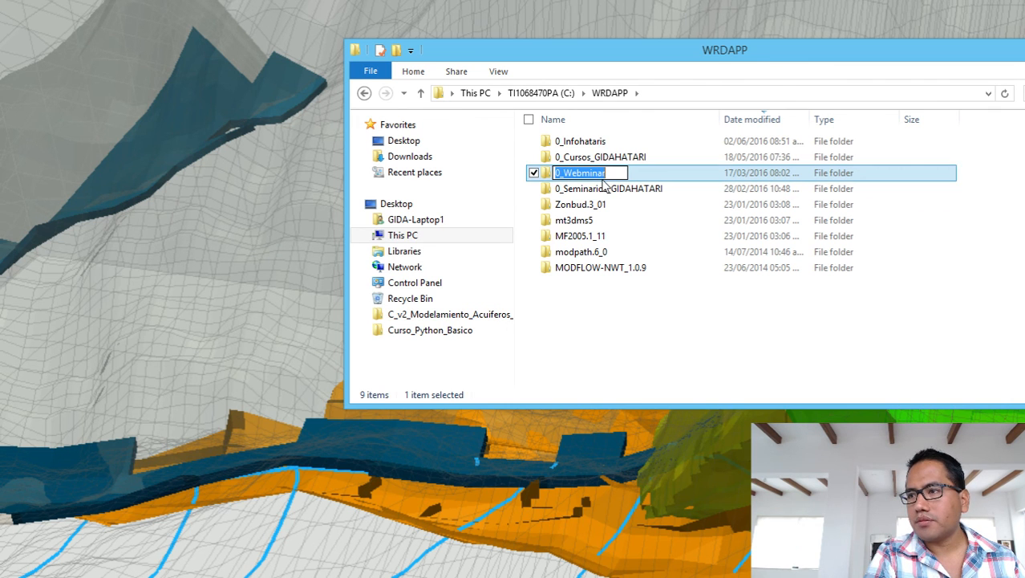
{"action": "left_click", "coordinate": [595, 145]}
{"action": "double_click", "coordinate": [595, 145]}
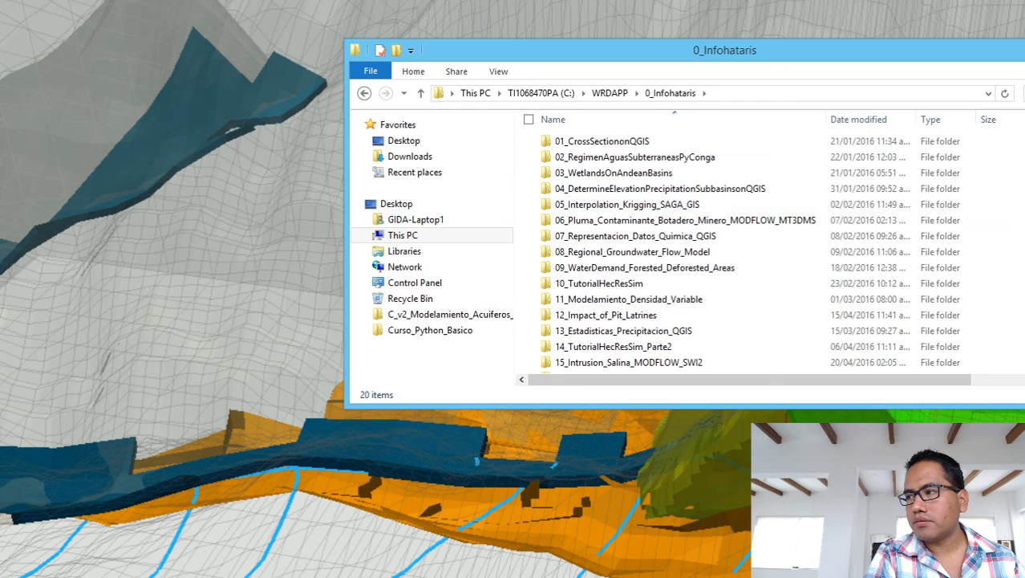
{"action": "scroll", "coordinate": [674, 305], "scroll_direction": "down", "scroll_amount": 2}
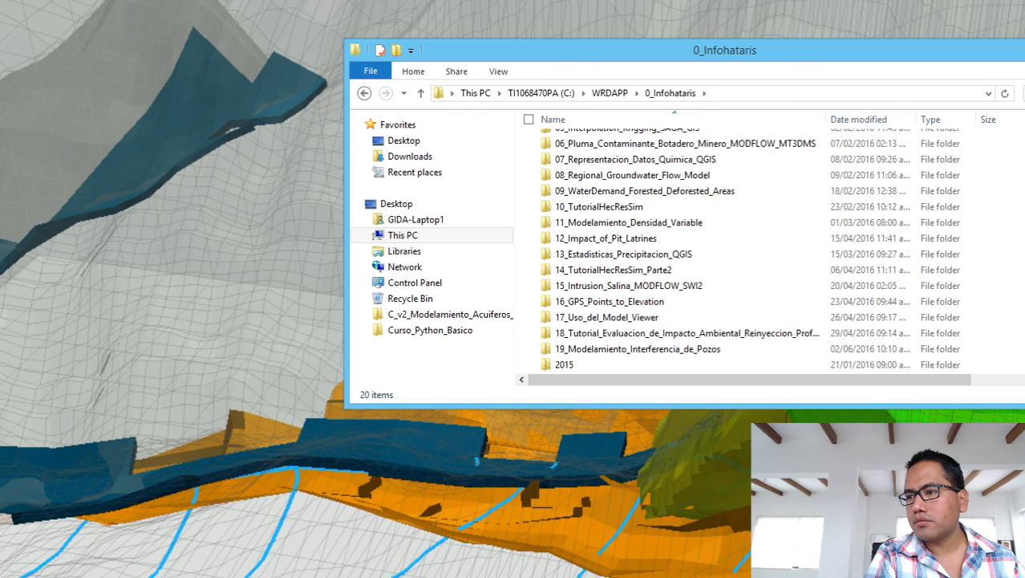
{"action": "double_click", "coordinate": [725, 349]}
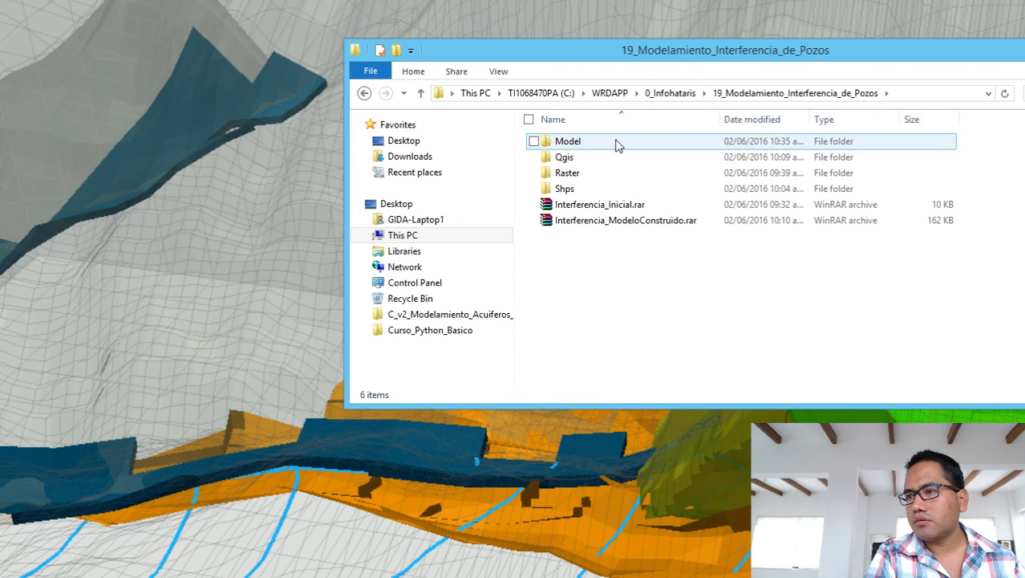
{"action": "left_click", "coordinate": [617, 144]}
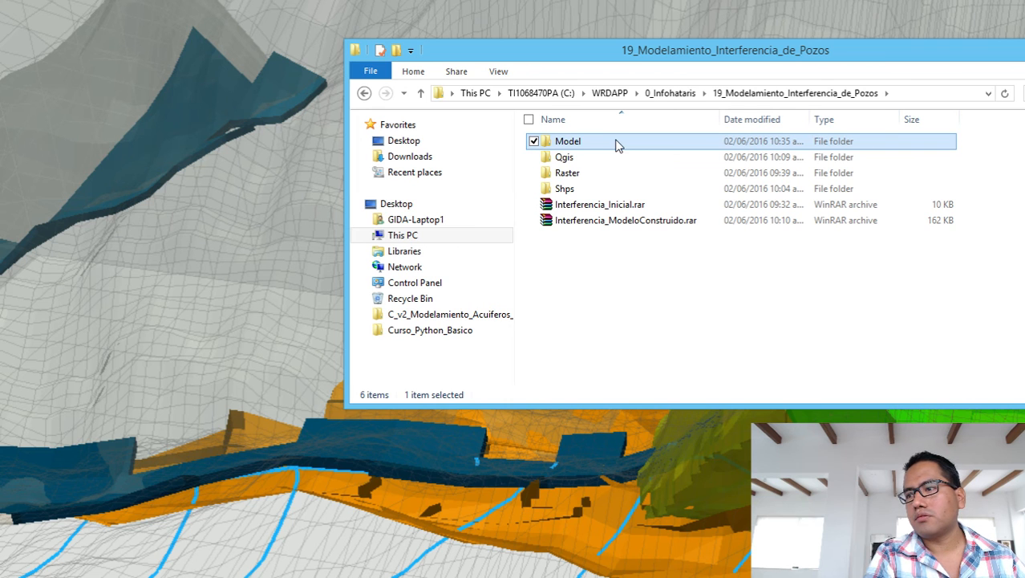
{"action": "key", "text": "shift+Down"}
{"action": "key", "text": "shift+Down"}
{"action": "key", "text": "shift+Down"}
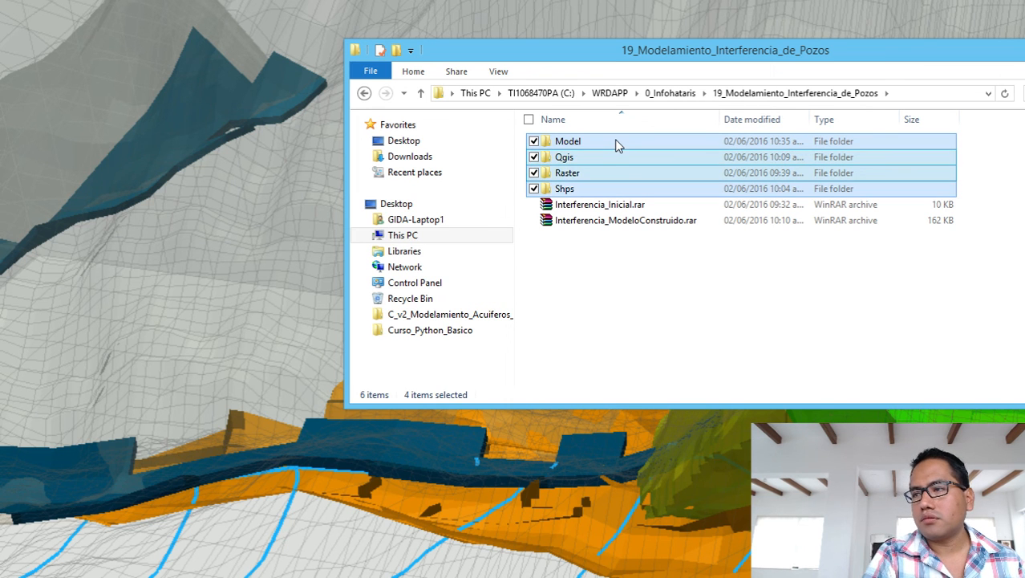
Compress the four folders into a RAR archive named Interferencia_ModeloSimulado.rar.
{"action": "right_click", "coordinate": [616, 140]}
{"action": "left_click", "coordinate": [529, 242]}
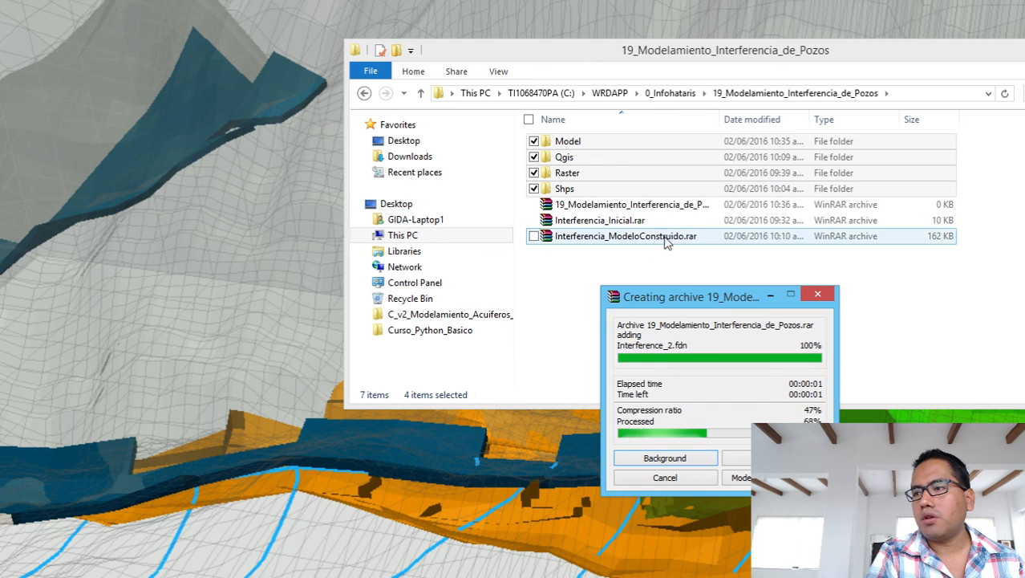
{"action": "left_click", "coordinate": [674, 206]}
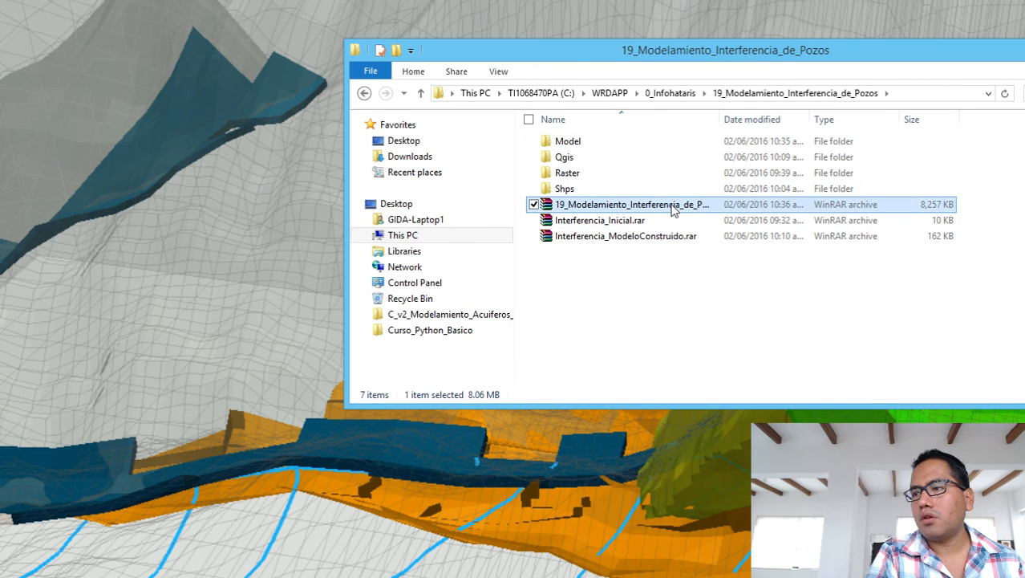
{"action": "left_click", "coordinate": [674, 206]}
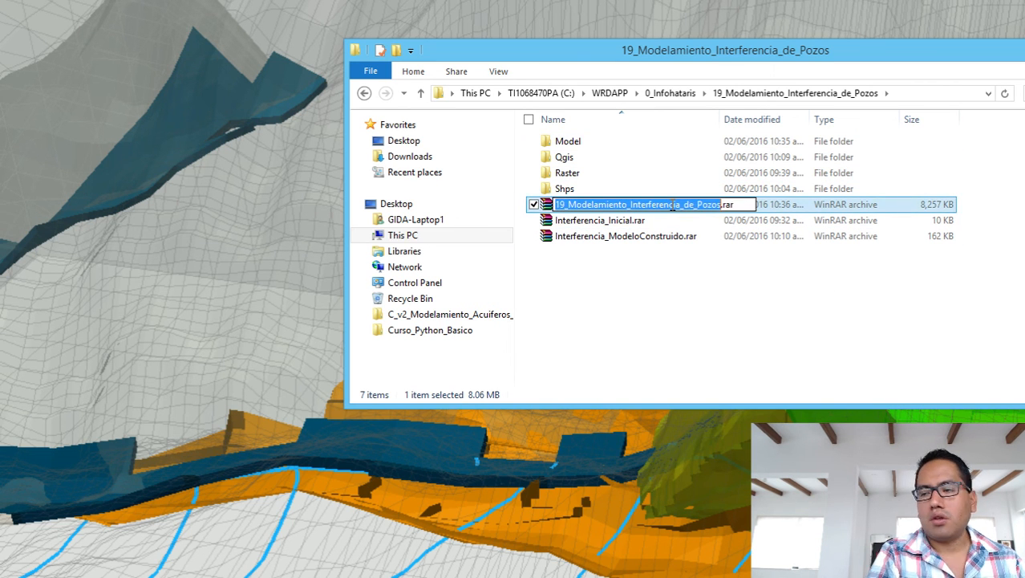
{"action": "type", "text": "Interfe"}
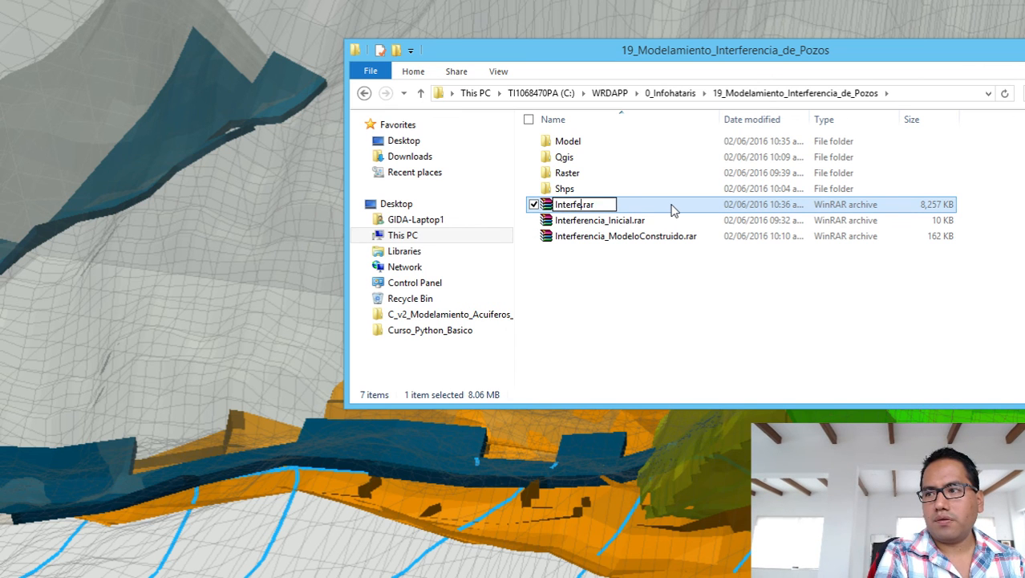
{"action": "type", "text": "rencia_"}
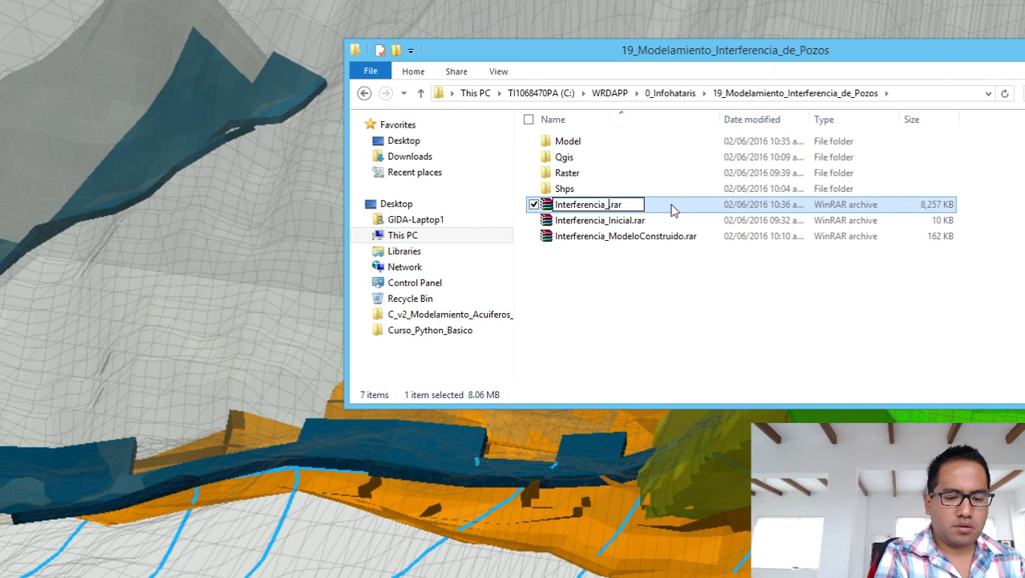
{"action": "type", "text": "ModeloS"}
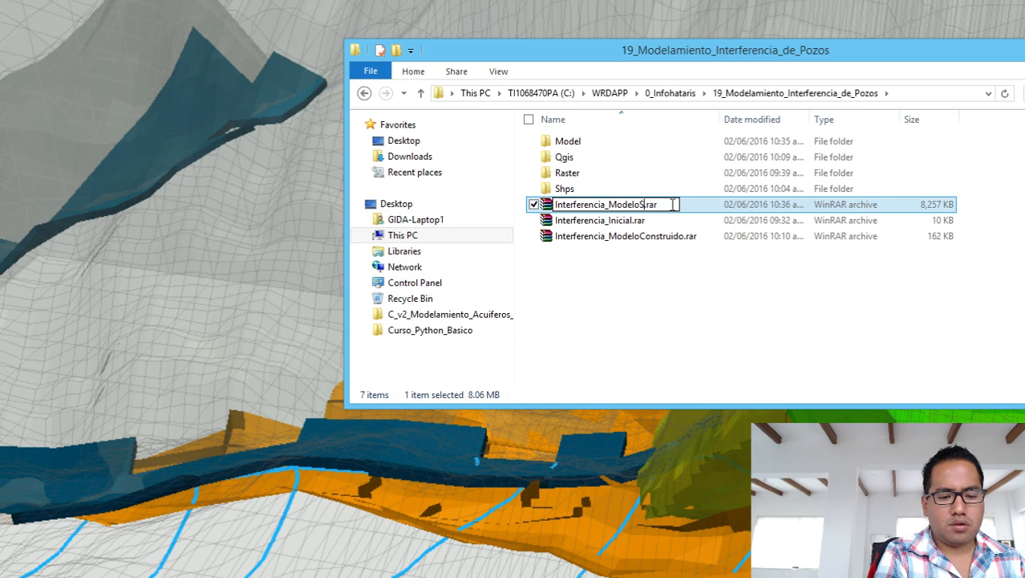
{"action": "type", "text": "imulado"}
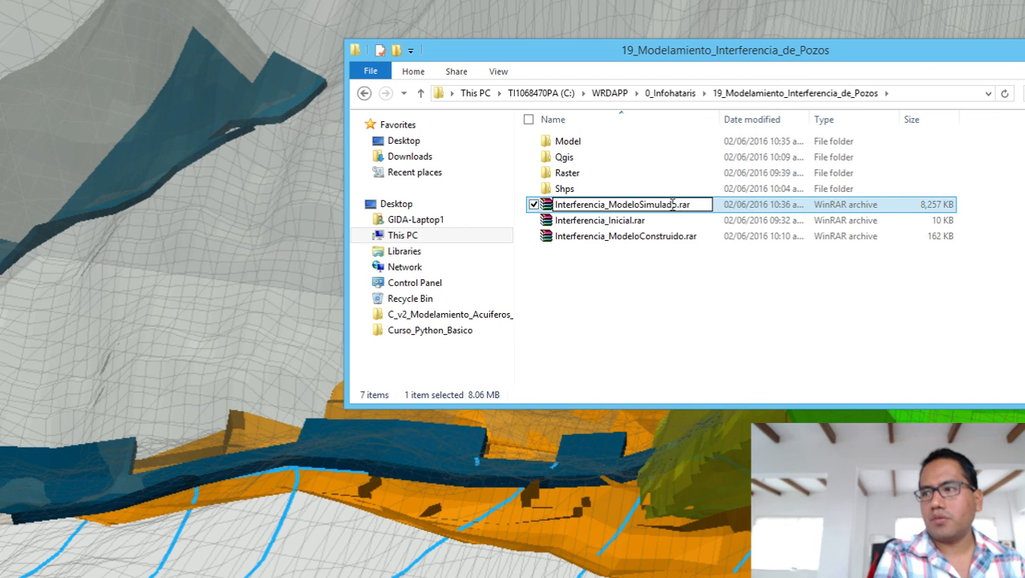
{"action": "key", "text": "Return"}
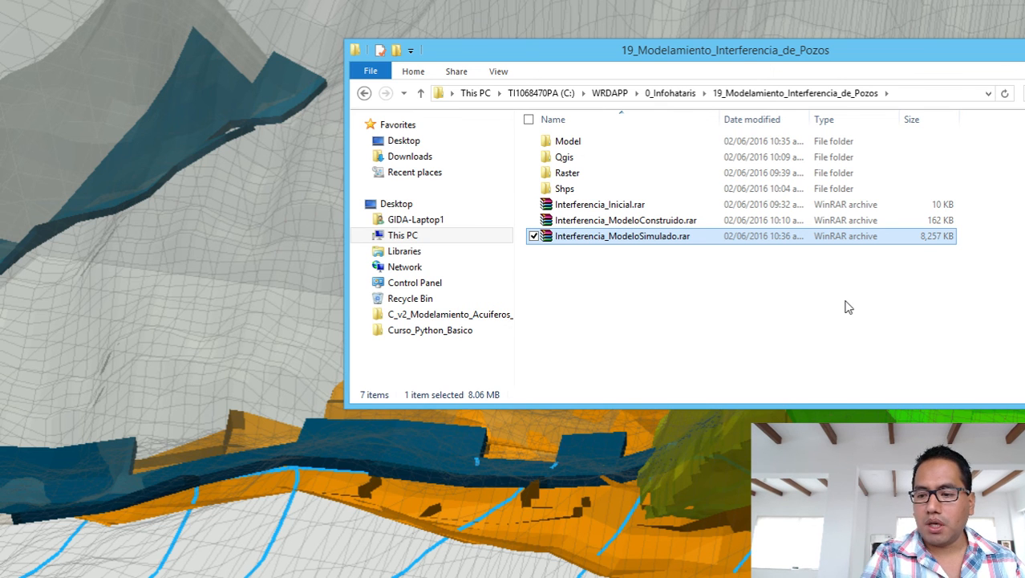
In a new Notepad++ document, type the contact e-mail address.
{"action": "left_click", "coordinate": [481, 577]}
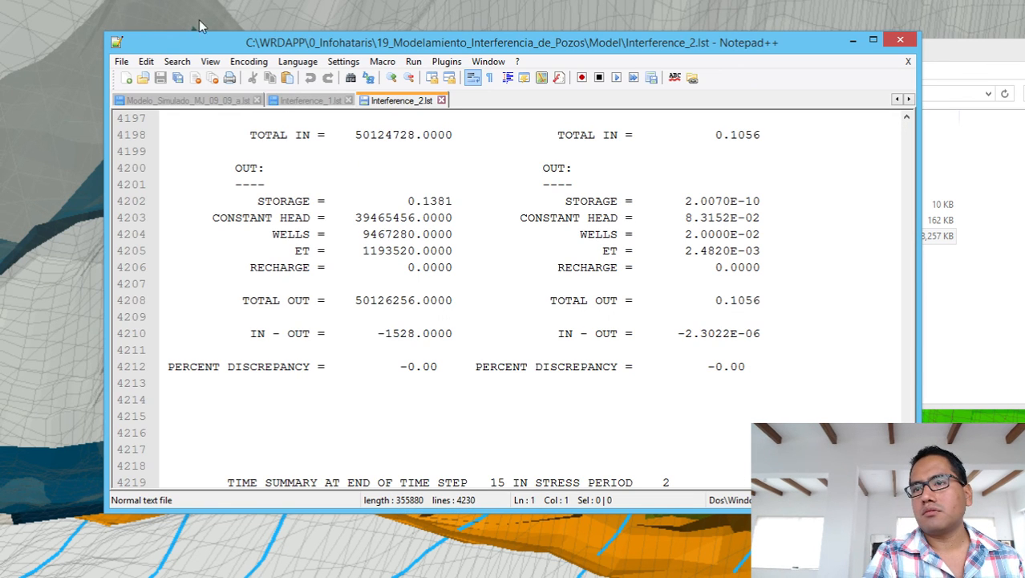
{"action": "left_click", "coordinate": [125, 79]}
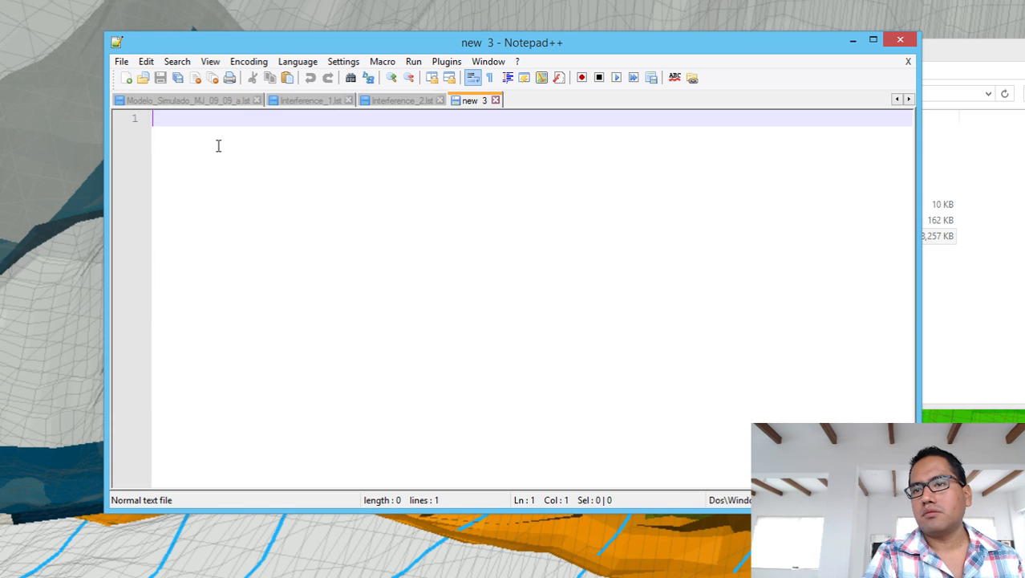
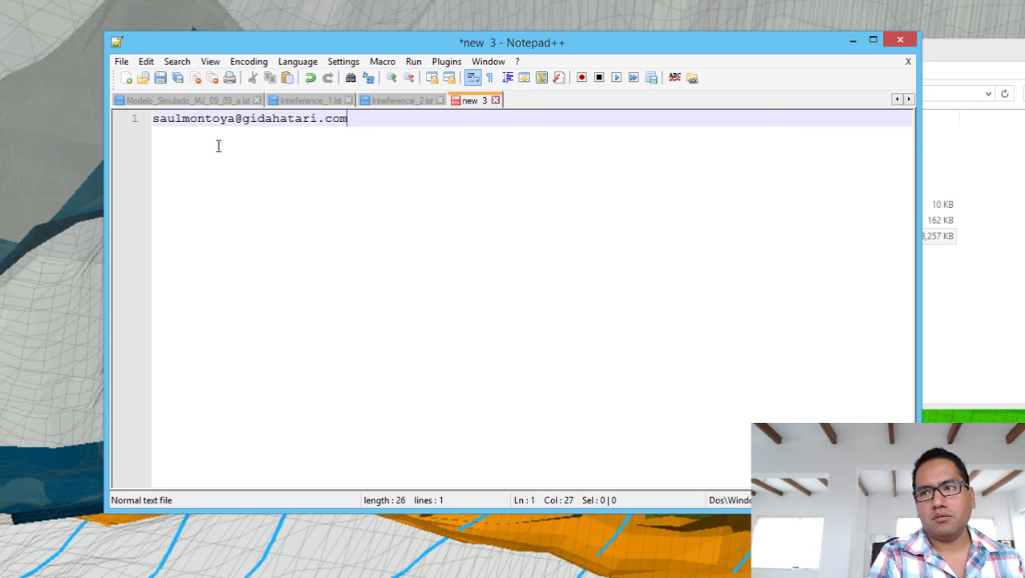
Zoom the text in five times and add two blank lines below the address.
{"action": "left_click", "coordinate": [391, 77]}
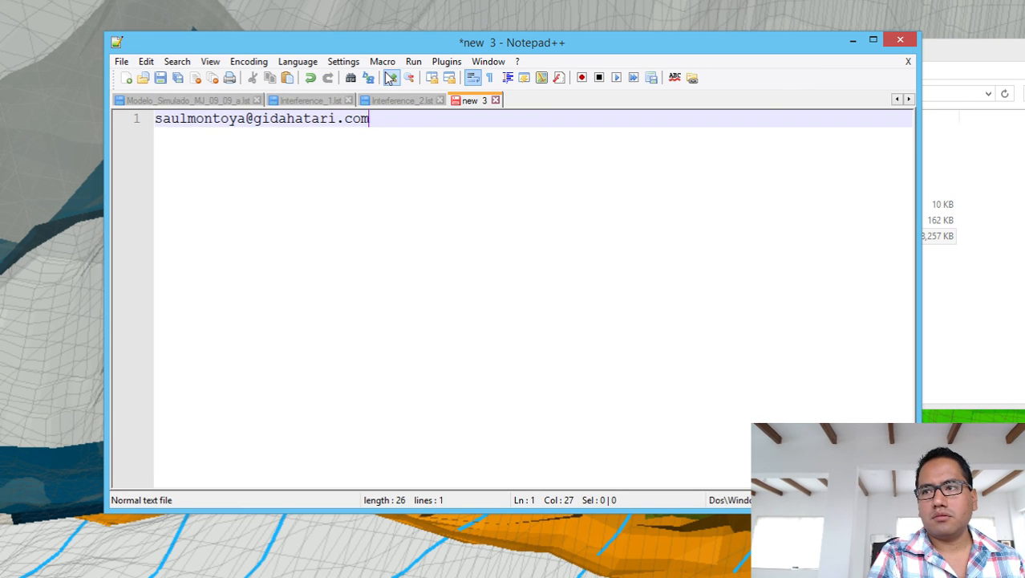
{"action": "left_click", "coordinate": [391, 77]}
{"action": "left_click", "coordinate": [391, 77]}
{"action": "left_click", "coordinate": [391, 77]}
{"action": "left_click", "coordinate": [390, 77]}
{"action": "left_click", "coordinate": [391, 77]}
{"action": "left_click", "coordinate": [391, 77]}
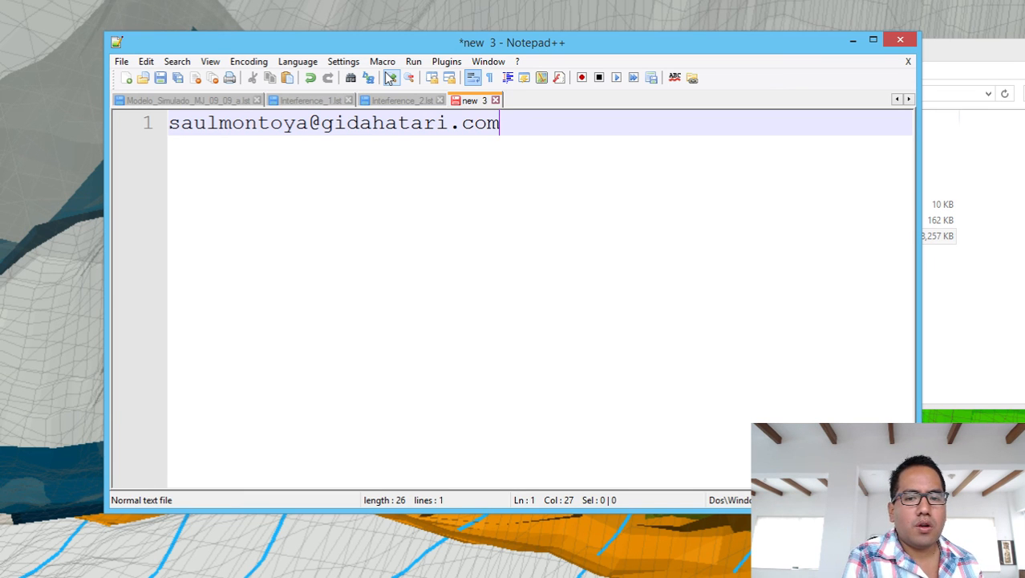
{"action": "key", "text": "Return"}
{"action": "key", "text": "Return"}
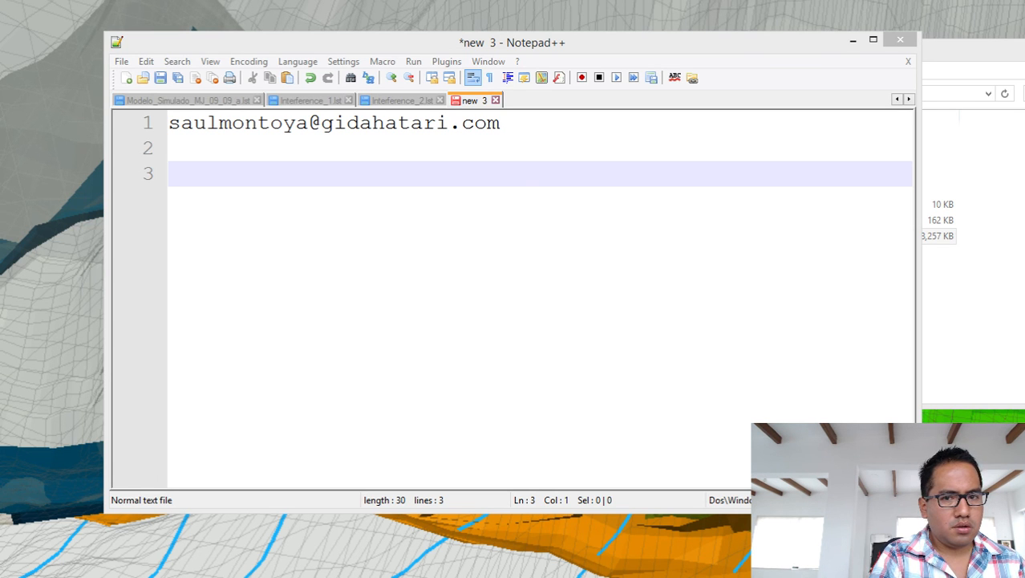
Drag the Opera window showing the Hatari Water Facebook page over Notepad++.
{"action": "mouse_move", "coordinate": [12, 67]}
{"action": "left_mouse_down"}
{"action": "mouse_move", "coordinate": [73, 64]}
{"action": "mouse_move", "coordinate": [0, 82]}
{"action": "left_mouse_up"}
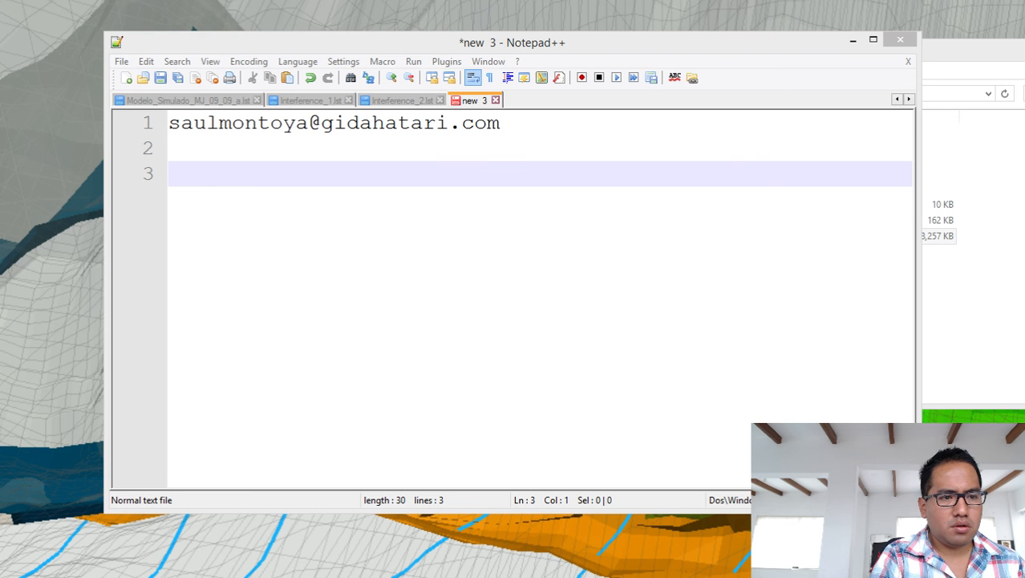
{"action": "left_click_drag", "start_coordinate": [0, 82], "coordinate": [767, 48]}
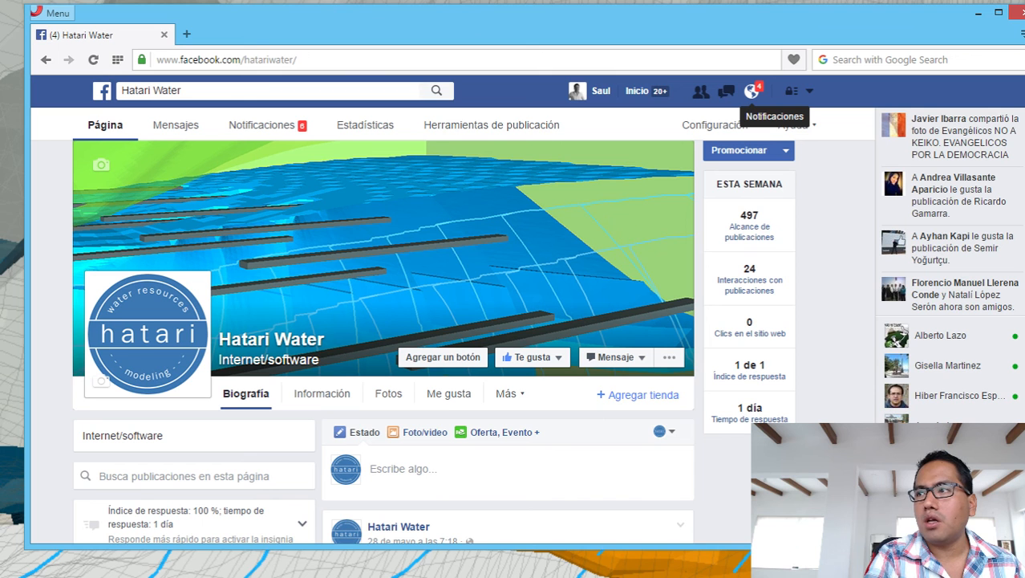
Load hatariwater.tumblr.com in a new tab, show its Archive, and switch back to the Notepad++ note.
{"action": "left_click", "coordinate": [187, 34]}
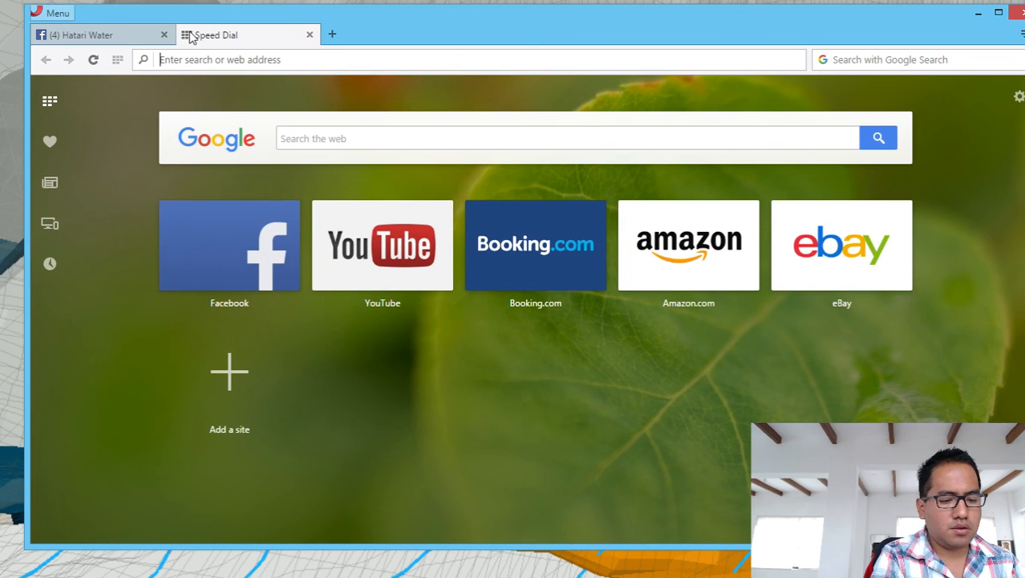
{"action": "type", "text": "hatariwater."}
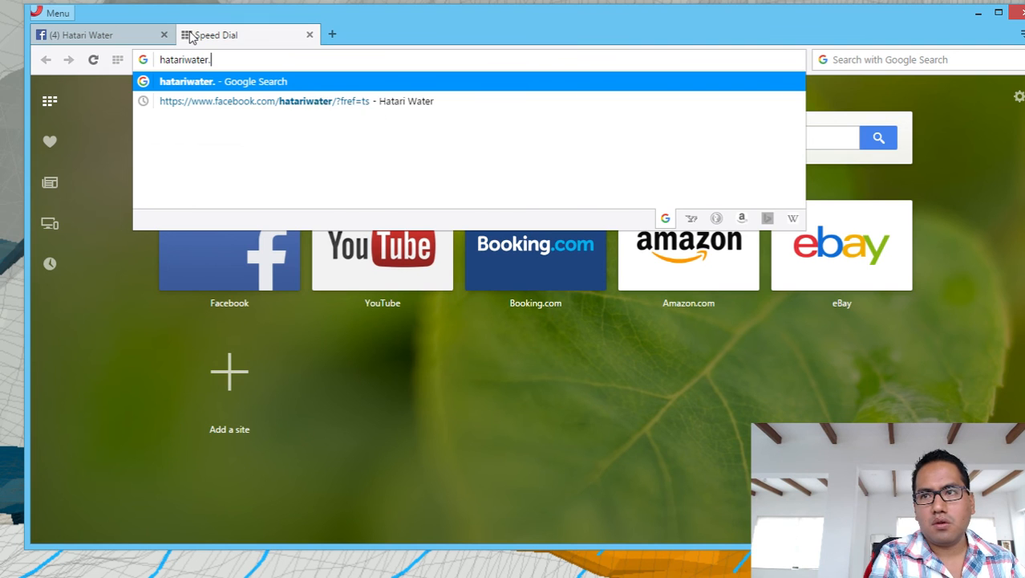
{"action": "type", "text": "tumble"}
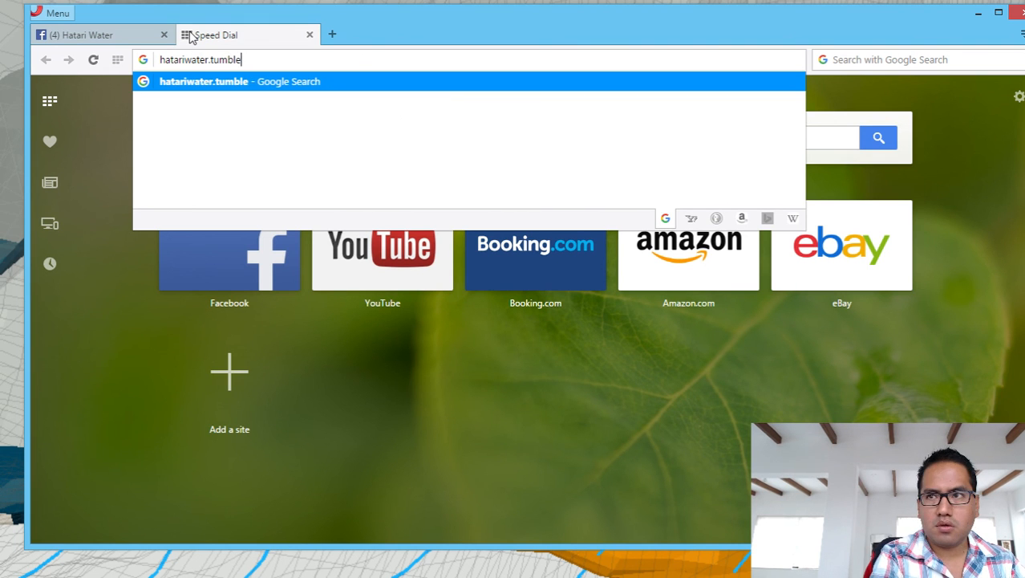
{"action": "key", "text": "BackSpace"}
{"action": "type", "text": "r.com"}
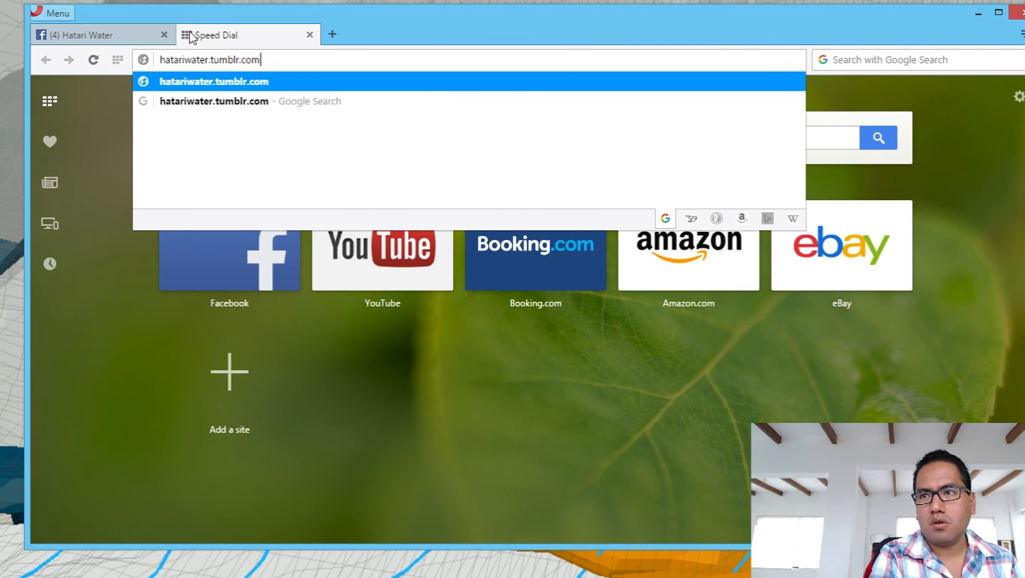
{"action": "key", "text": "Return"}
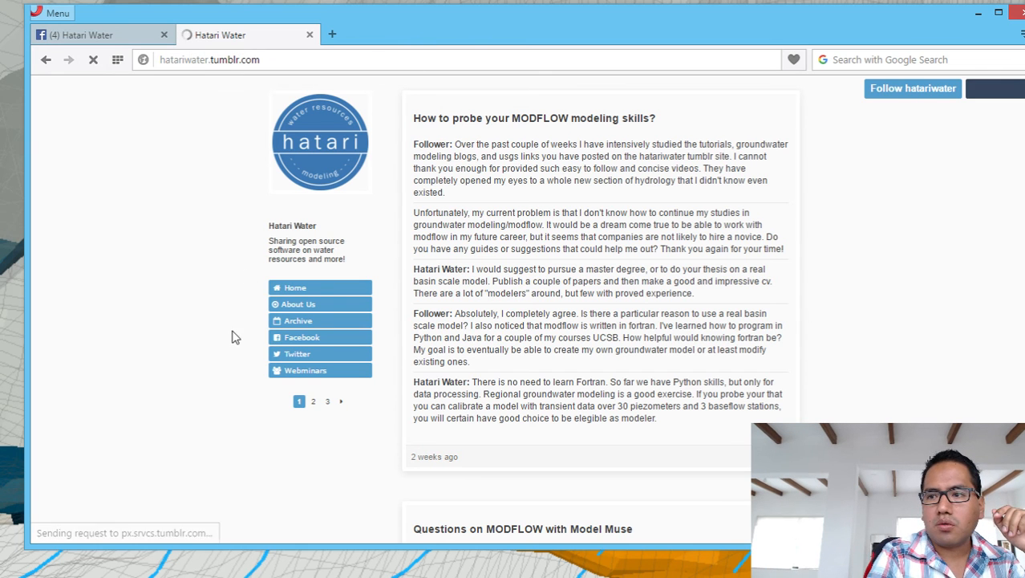
{"action": "left_click", "coordinate": [285, 324]}
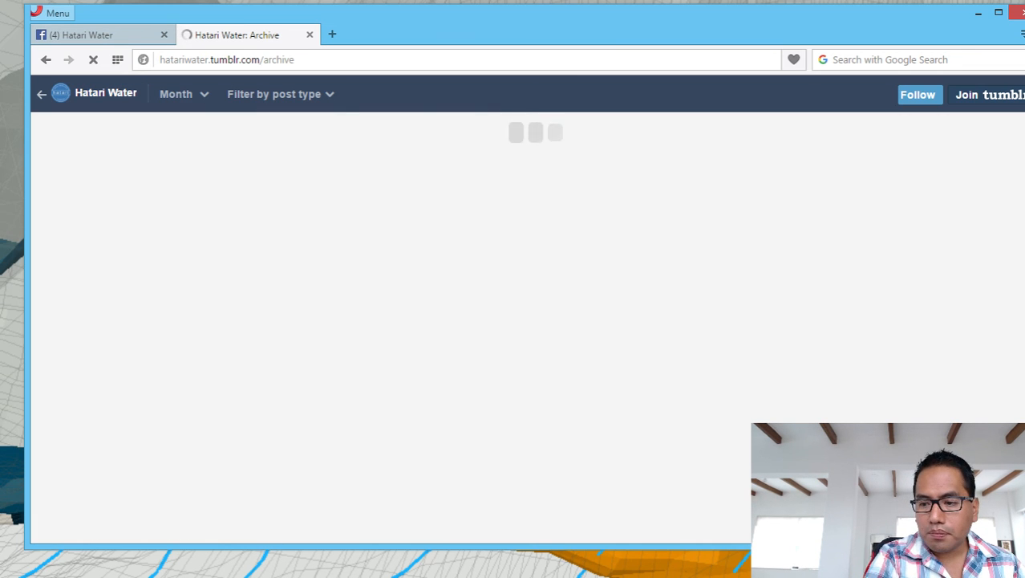
{"action": "key", "text": "alt+Tab"}
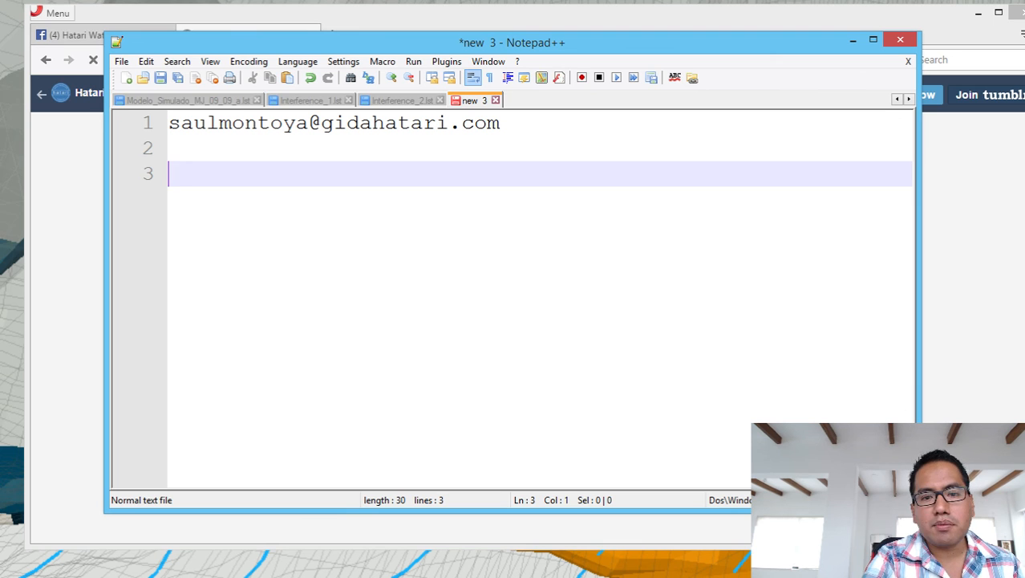